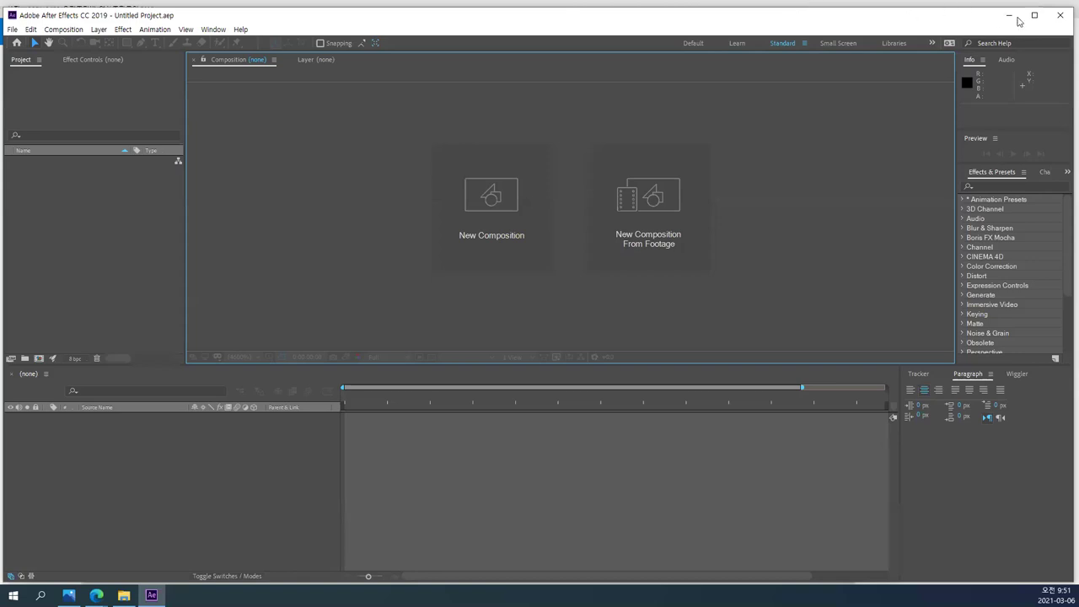
- Maximize the After Effects window
left_click(1035, 15)
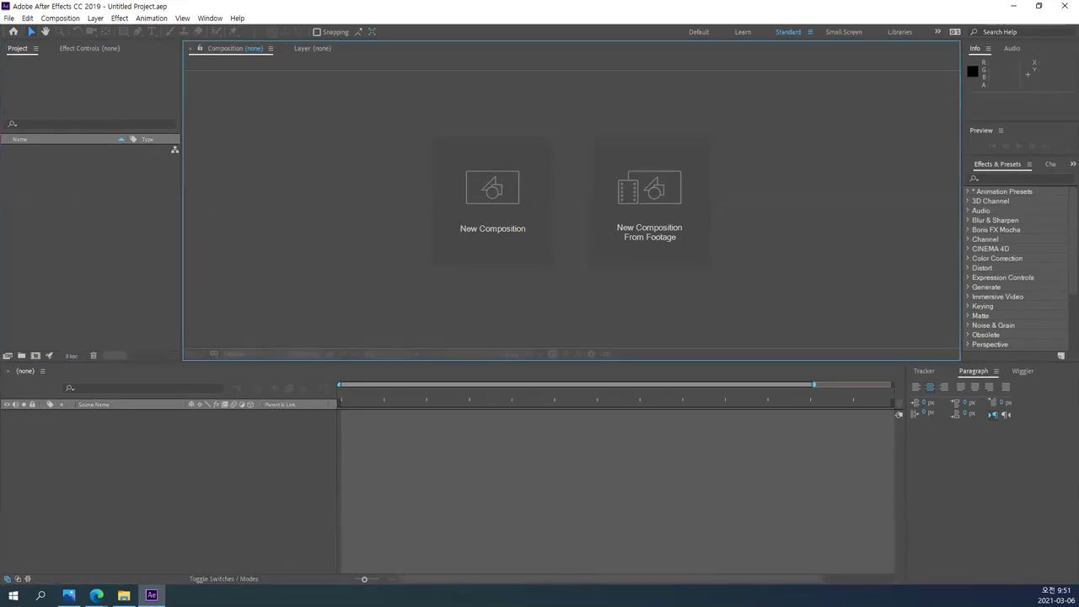
key("alt+Tab")
key("alt+Tab")
left_click(78, 236)
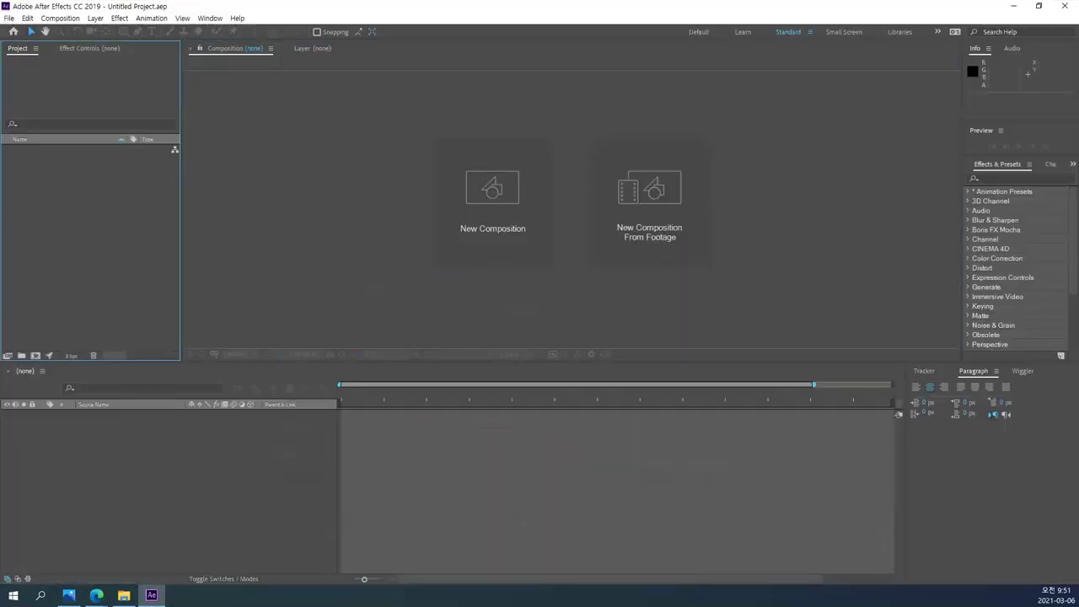
key("alt+Tab")
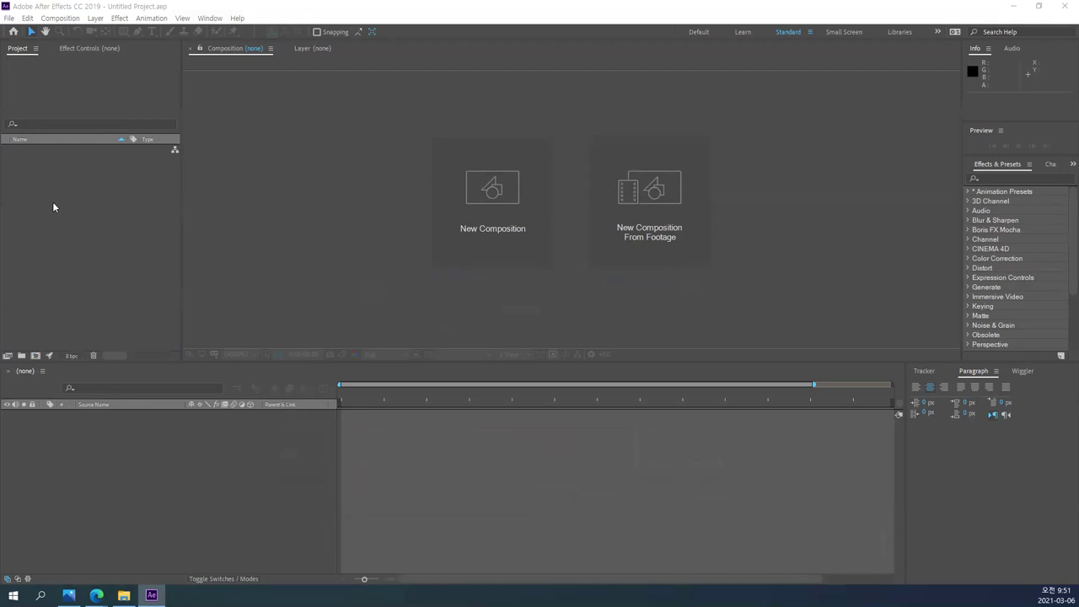
- Switch to the Edge browser and show the lecture 2 post on the After Effects overview and basic UI work
mouse_move(96, 595)
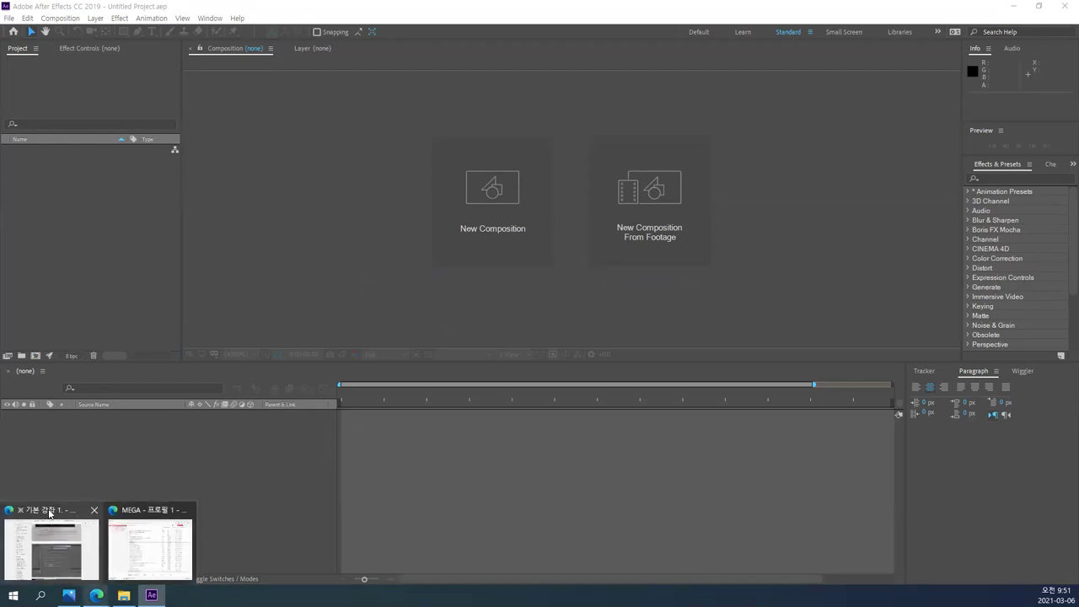
left_click(80, 527)
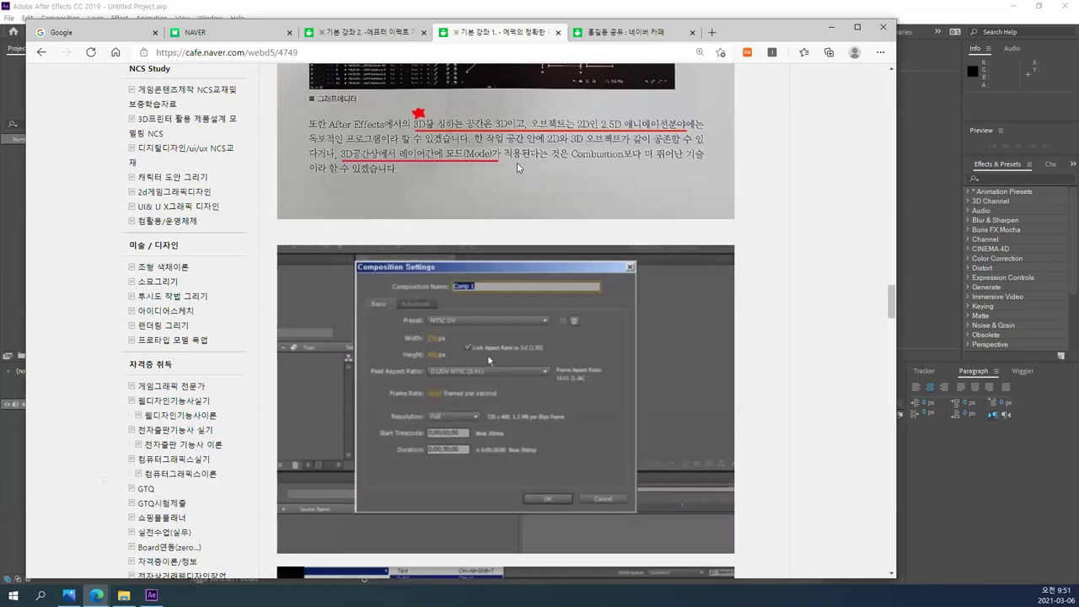
left_click(382, 35)
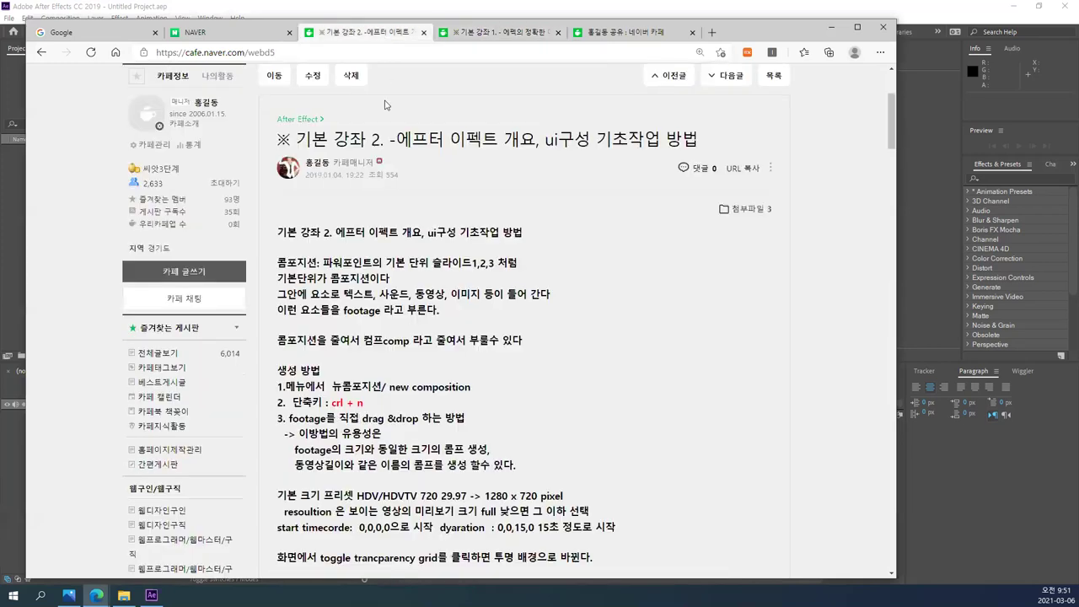
key("ctrl+l")
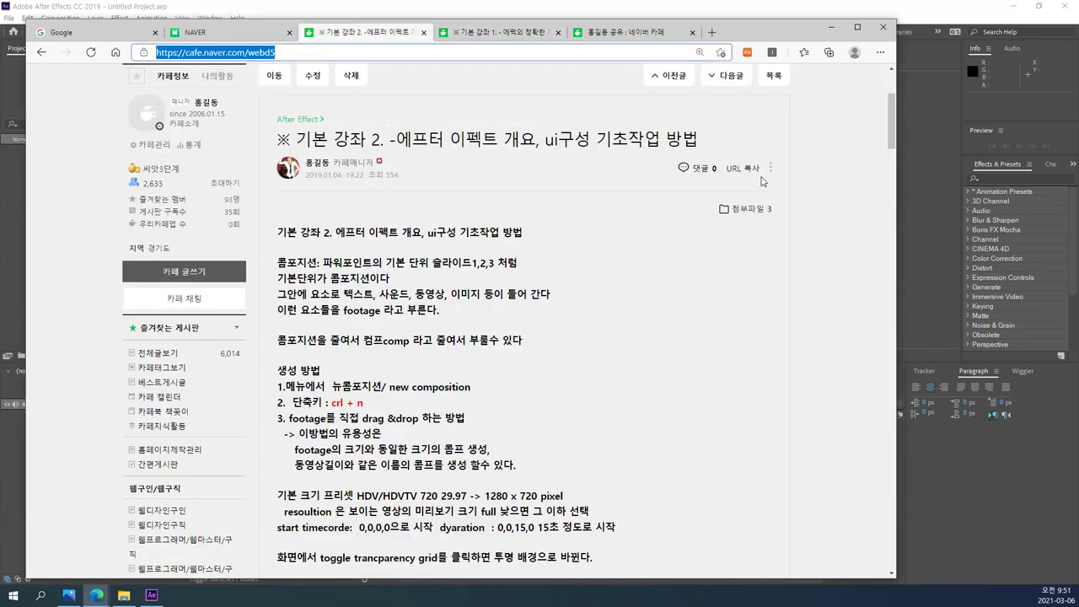
left_click(743, 168)
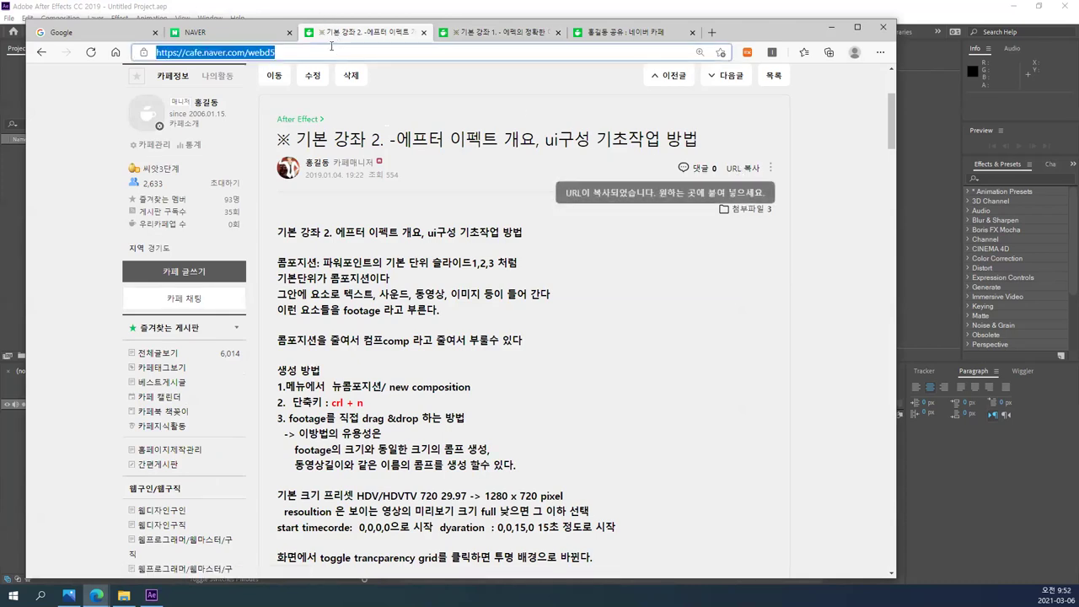
type("https://cafe.naver.com/webd5/7073")
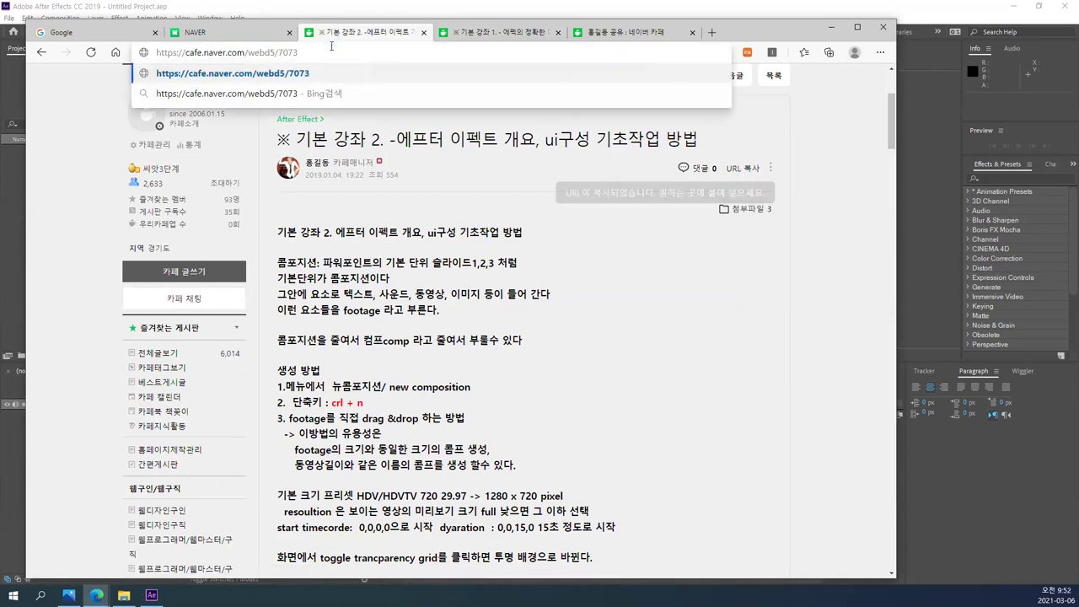
key("Return")
scroll(391, 111, "down", 2)
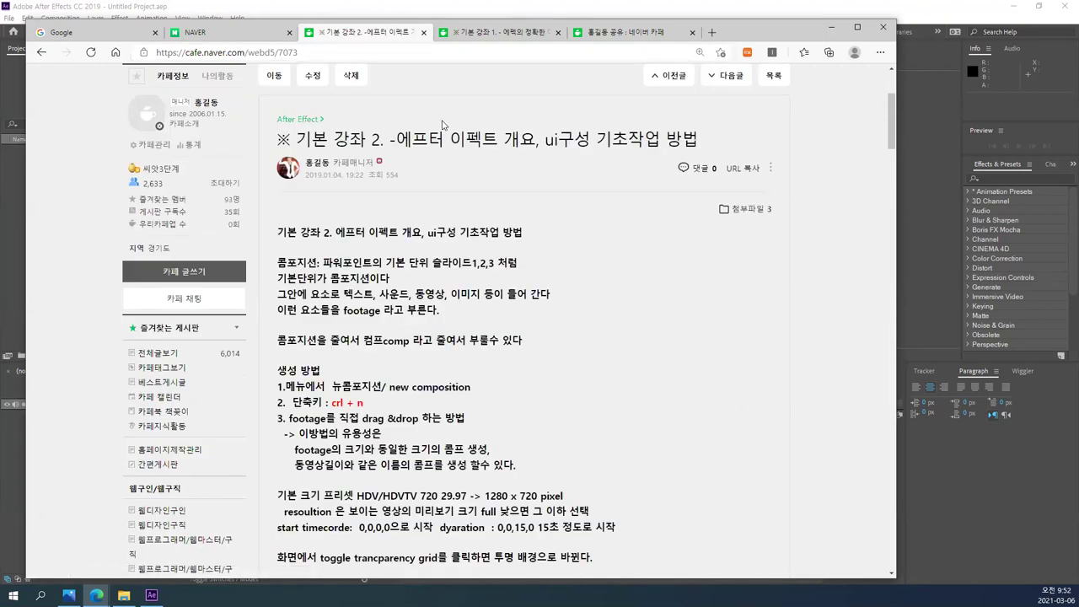
- Read the post's notes on creating compositions, preset sizes, panel roles and importing footage
left_click(332, 49)
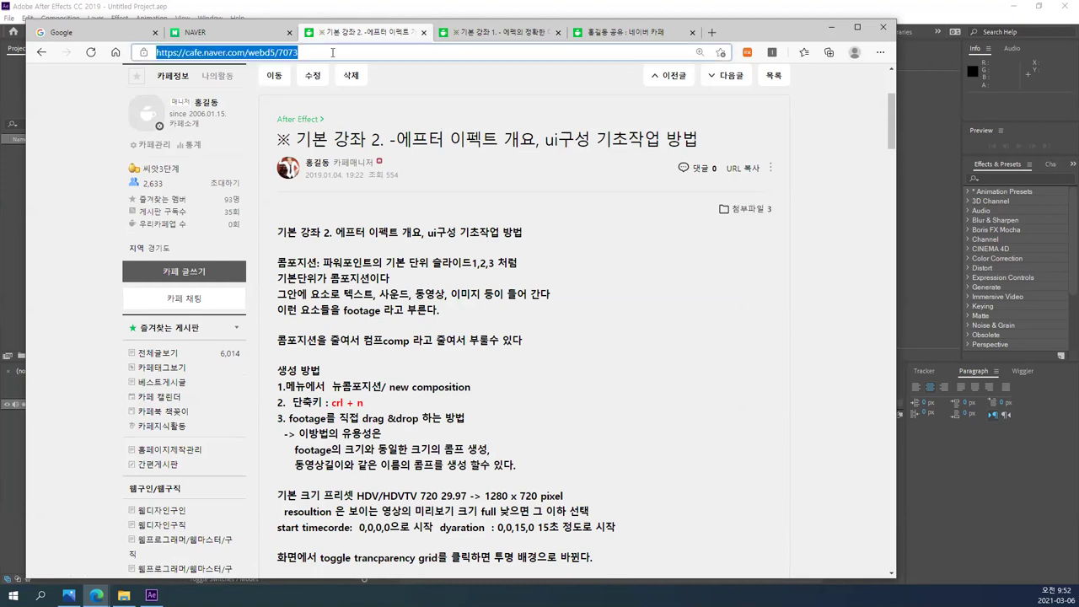
left_click(364, 579)
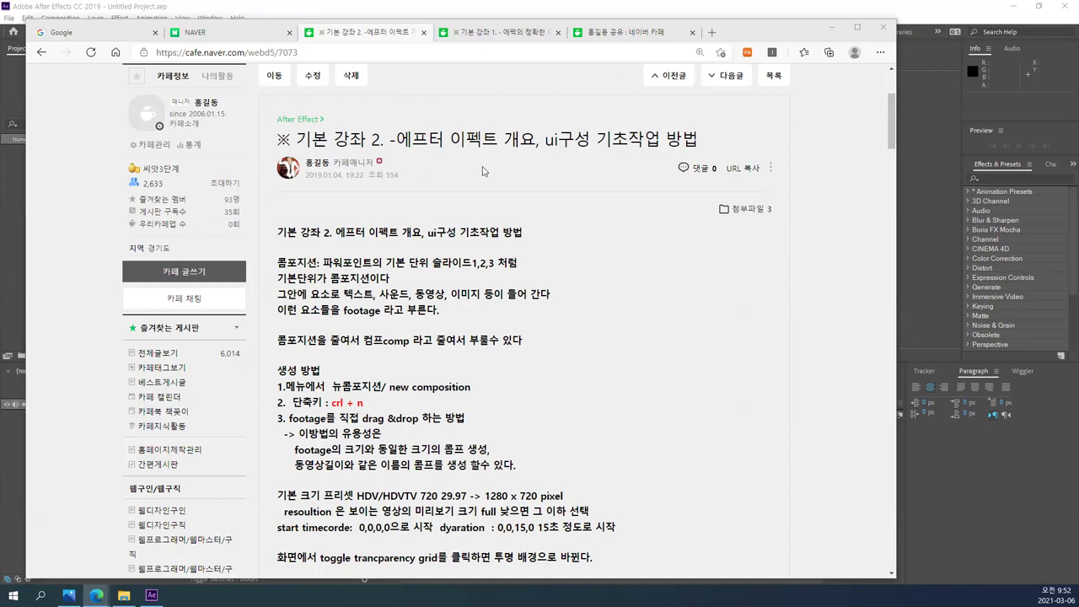
left_click(645, 240)
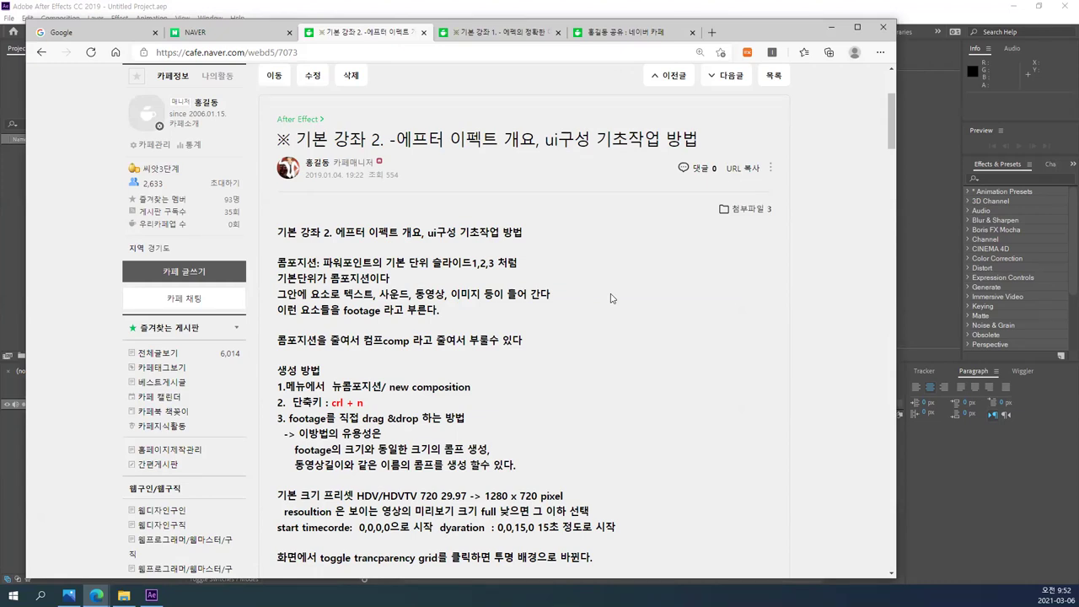
scroll(645, 257, "down", 4)
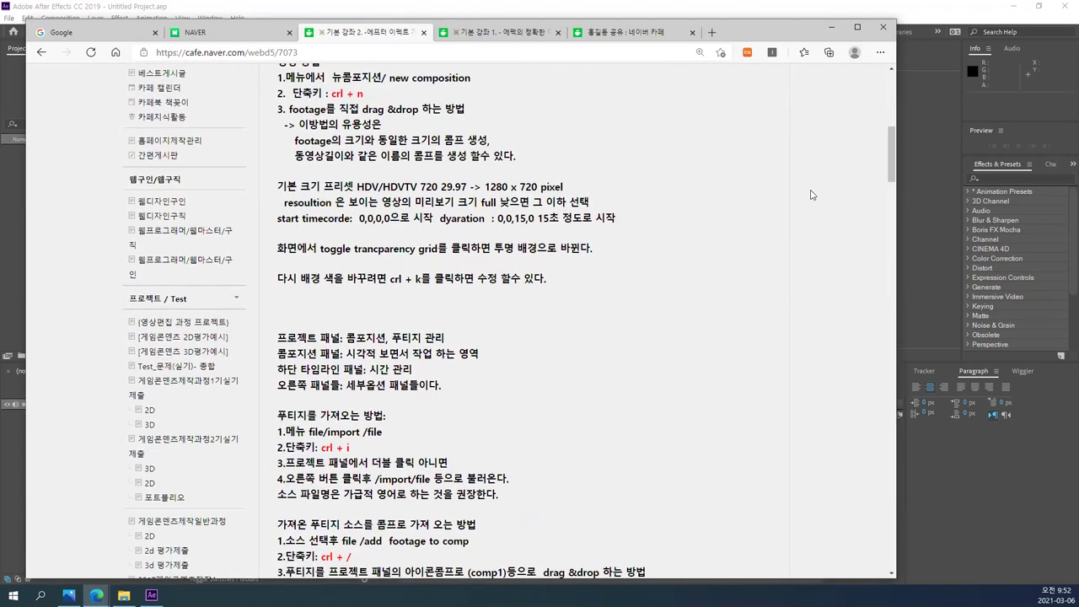
left_click_drag(891, 164, 889, 128)
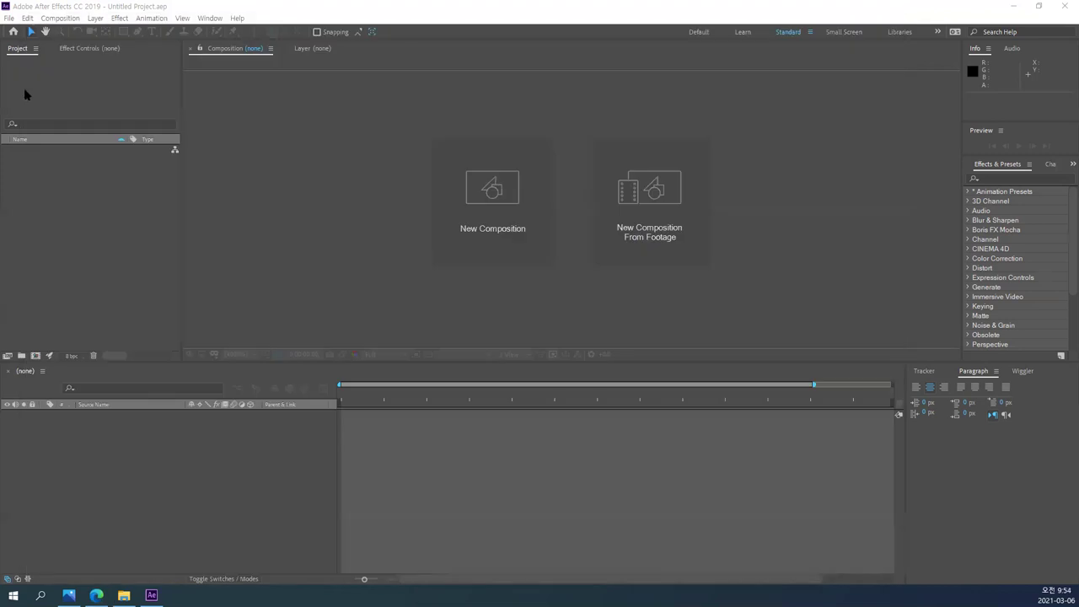
left_click(825, 93)
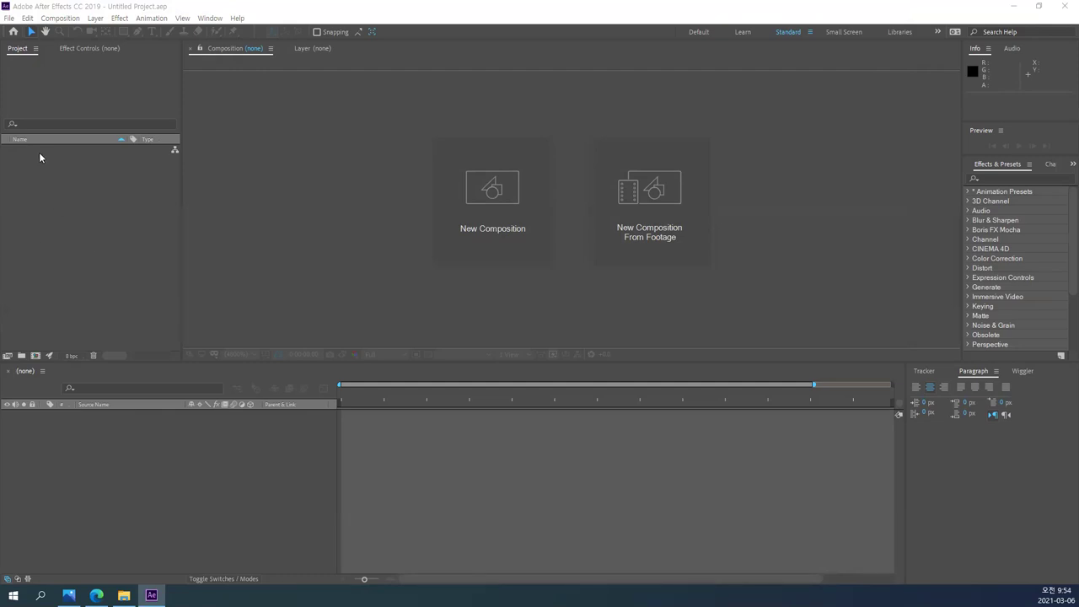
left_click(99, 304)
left_click(93, 209)
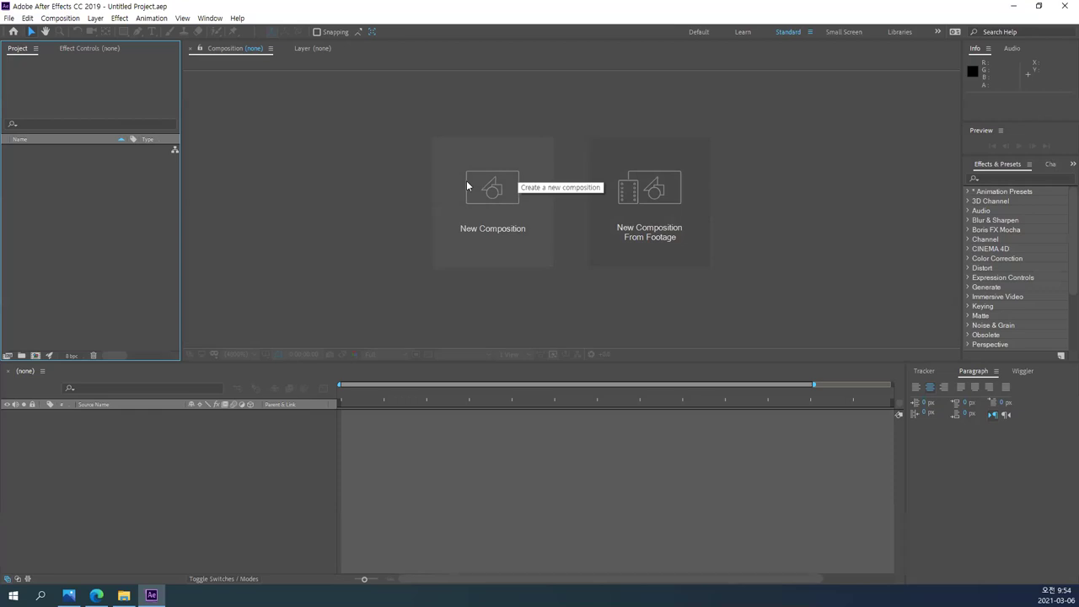
left_click(112, 527)
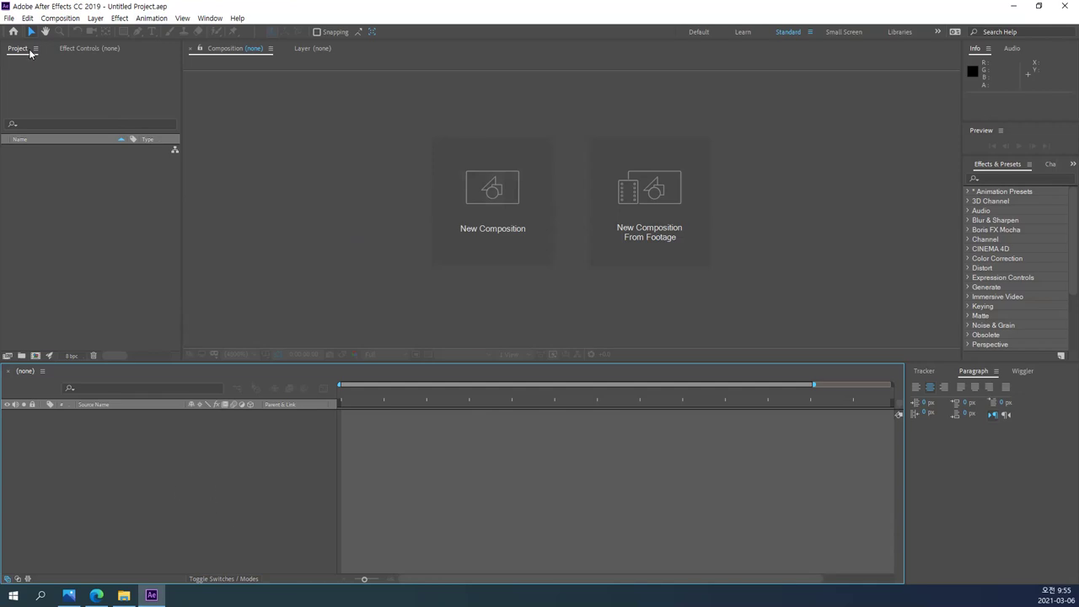
left_click(59, 19)
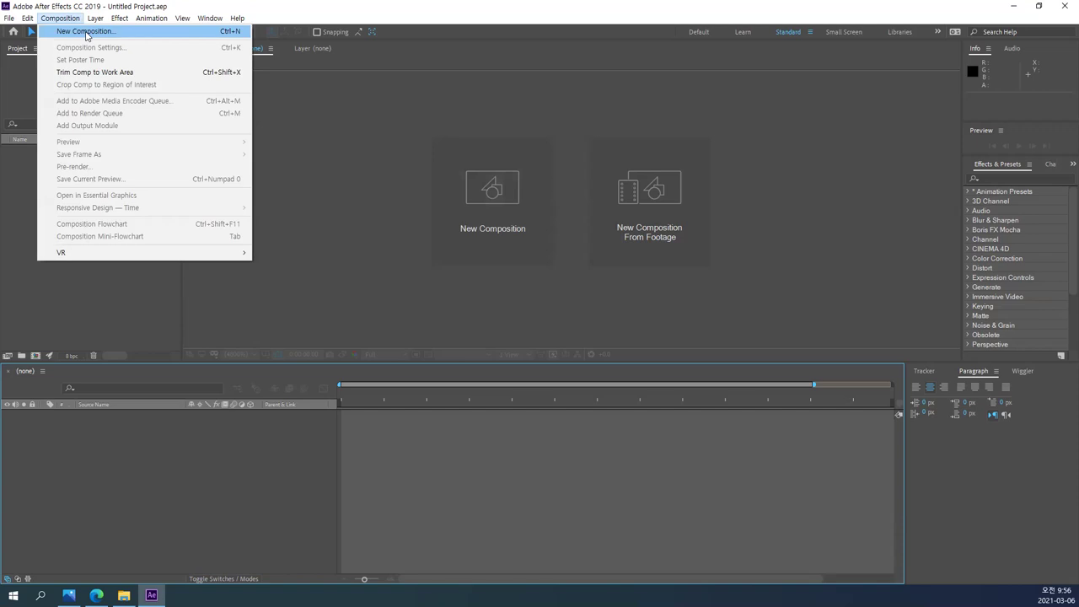
left_click(435, 9)
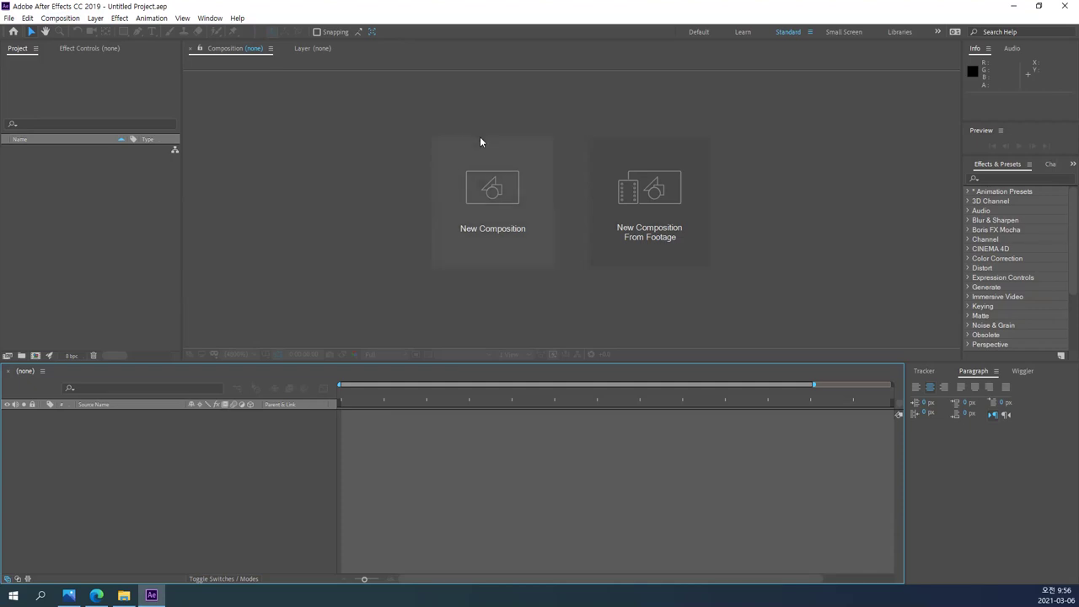
- Start a new composition in After Effects, review the available presets and keep Custom
left_click(492, 218)
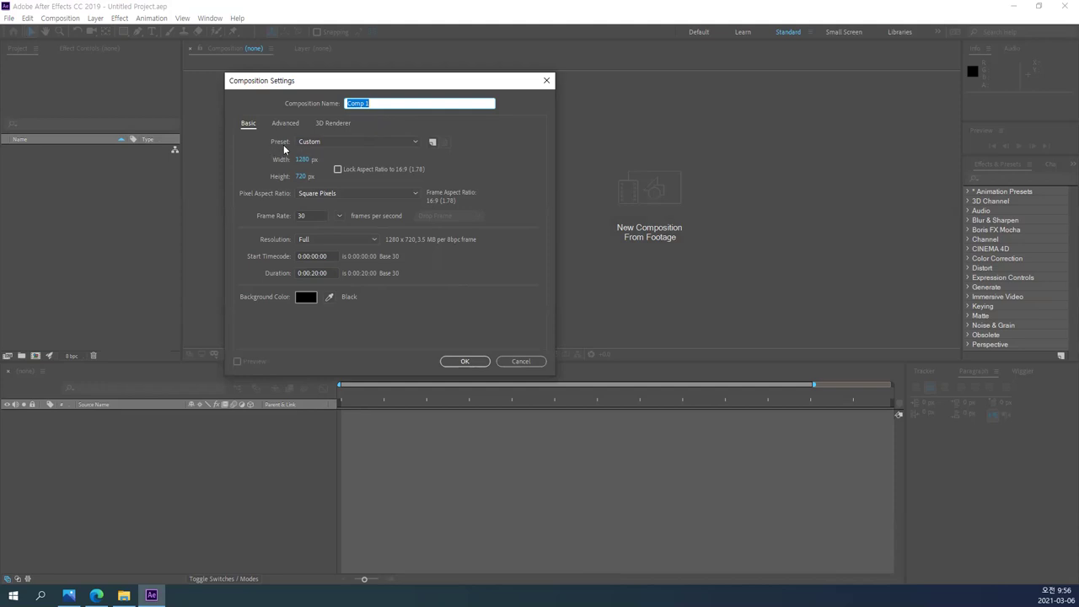
left_click(413, 143)
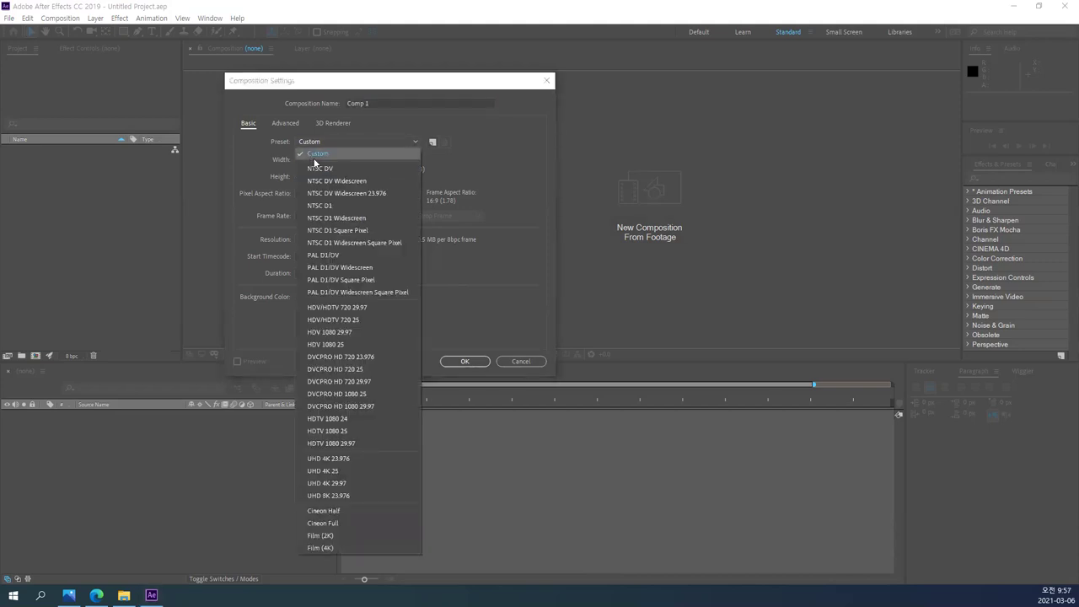
left_click(412, 142)
left_click(413, 144)
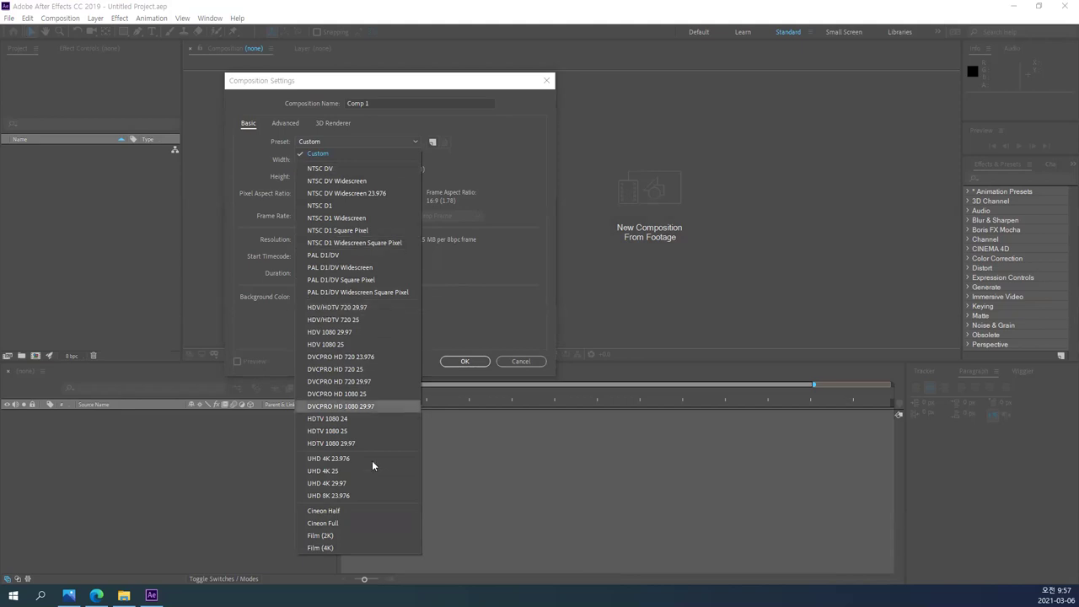
left_click(338, 152)
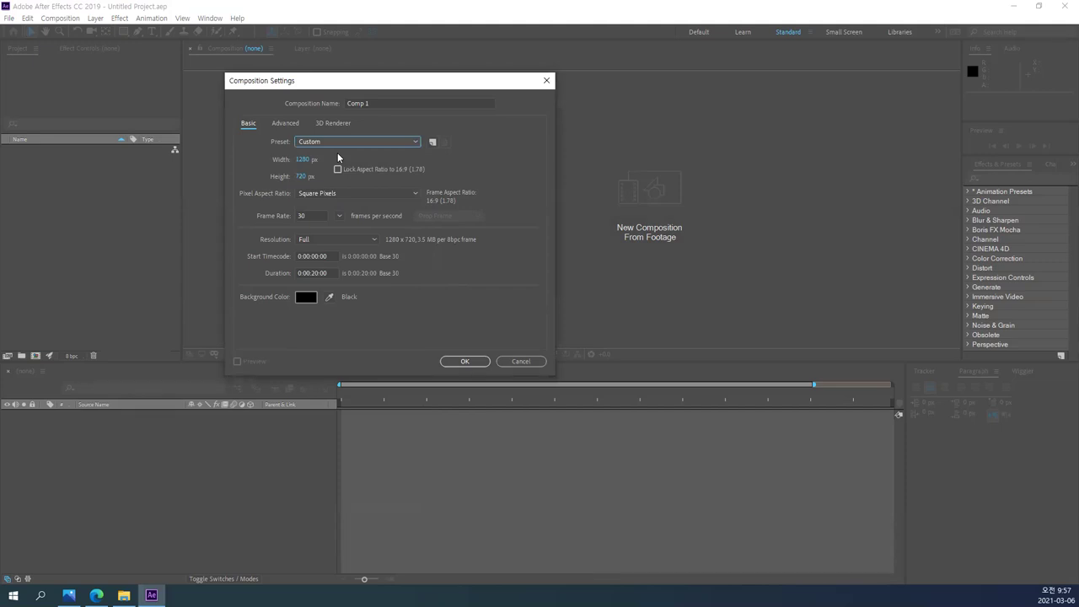
- Set the new composition's width to 720 px and height to 480 px
left_click(302, 161)
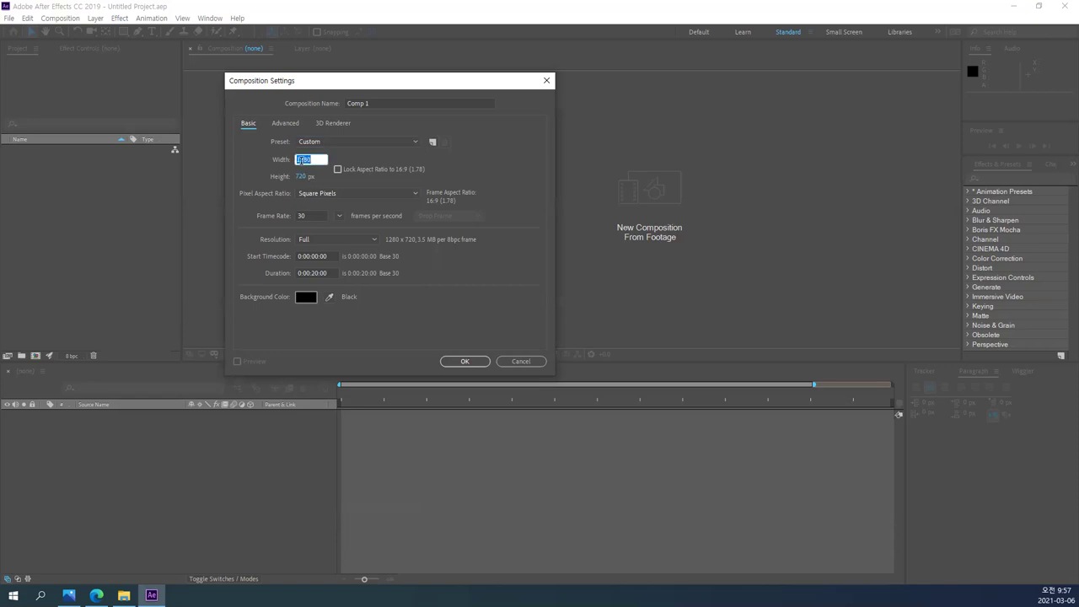
type("720")
left_click(301, 176)
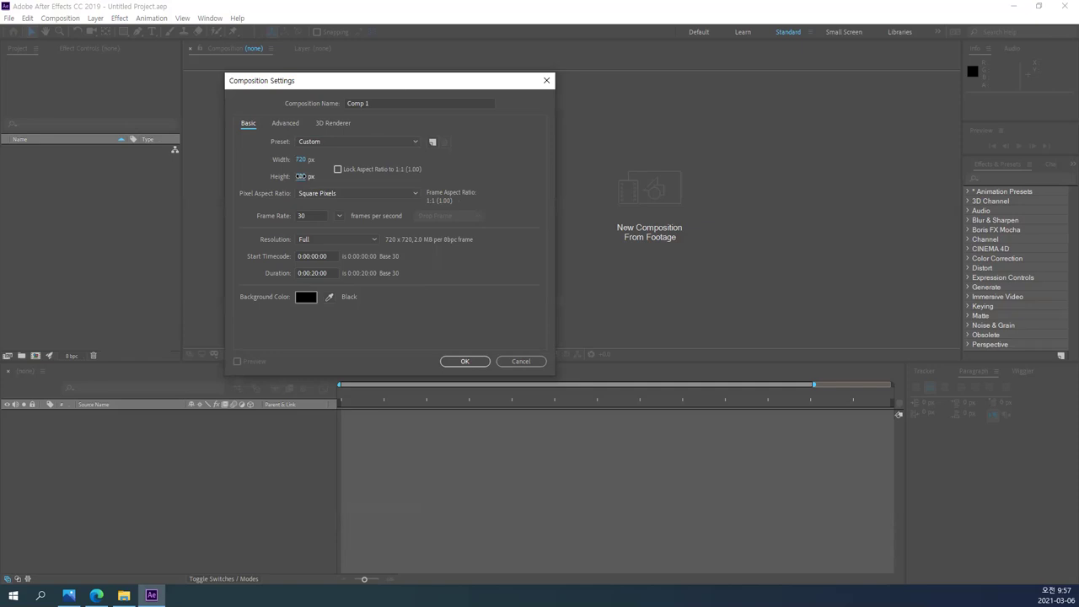
type("480")
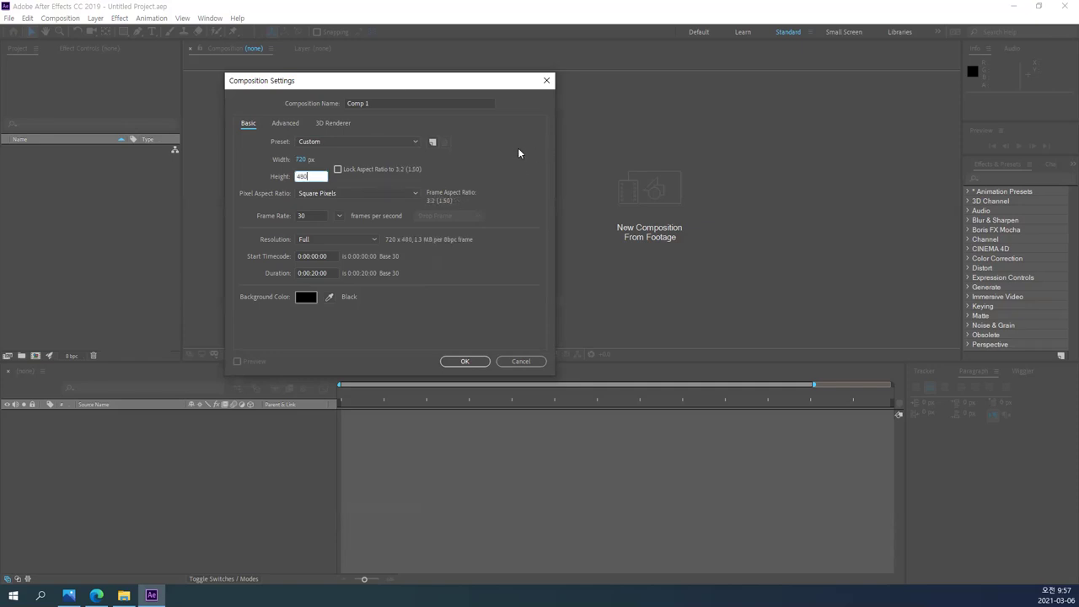
key("Return")
- Lock the composition's aspect ratio to 3:2 and set the width to 640 px
left_click(304, 177)
left_click(312, 181)
left_click(338, 170)
left_click(301, 160)
type("640")
key("Return")
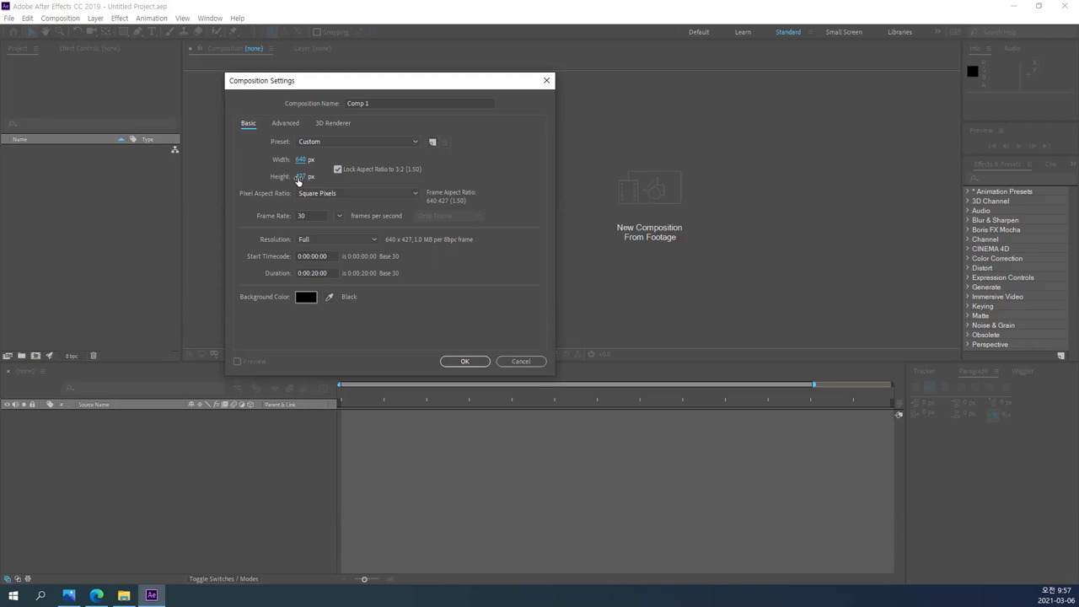
- Set the composition's height to 480 px with the ratio locked, and unlock the aspect ratio
left_click(300, 177)
type("480")
key("Return")
left_click(338, 170)
left_click(305, 163)
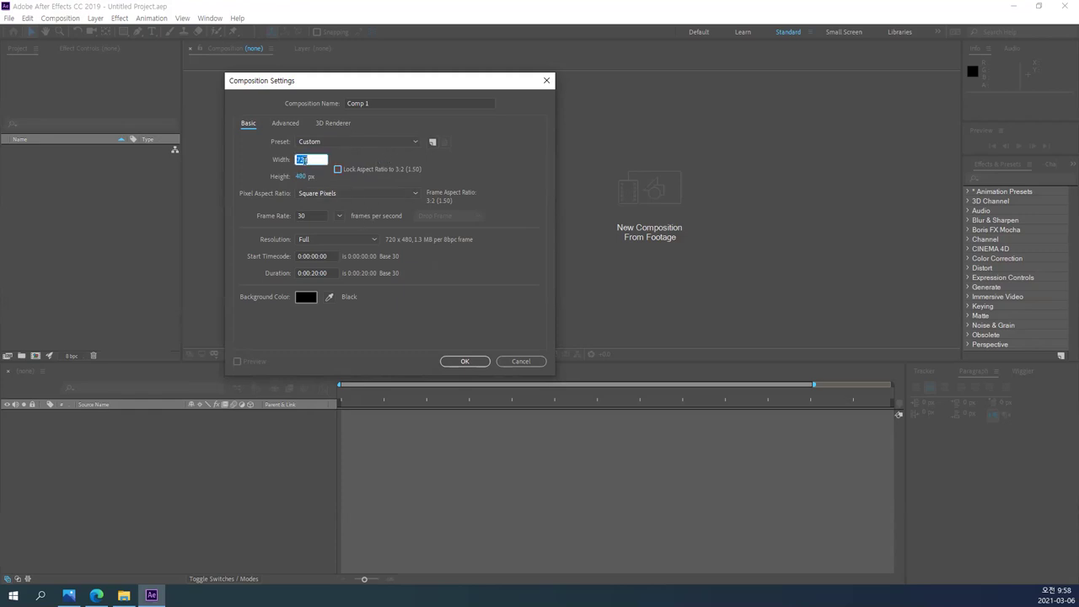
left_click(438, 166)
- Try the Quarter resolution for the composition and return it to Full
left_click(374, 239)
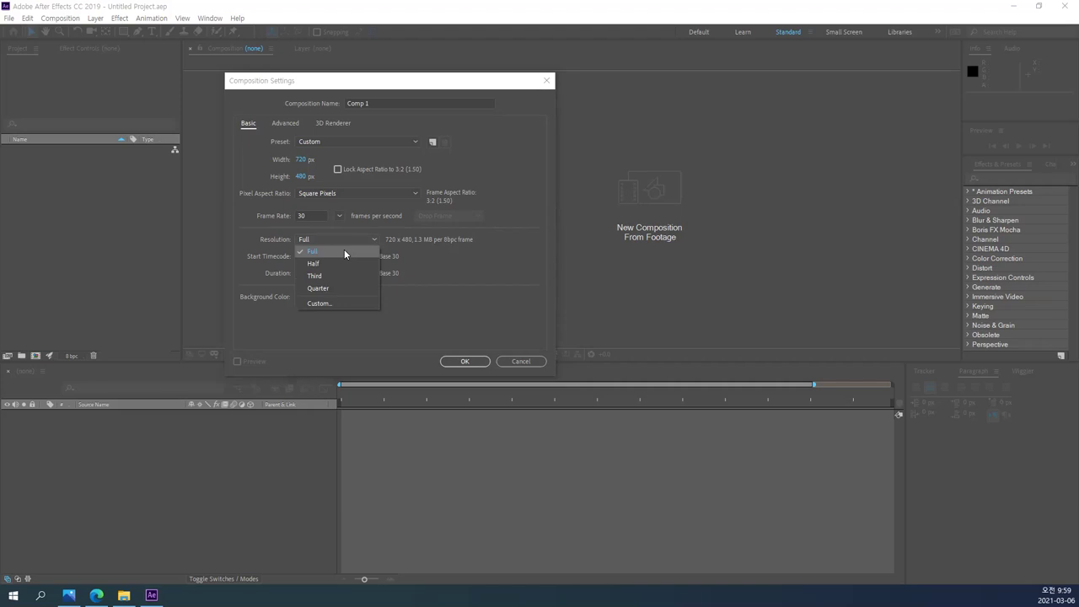
left_click(344, 251)
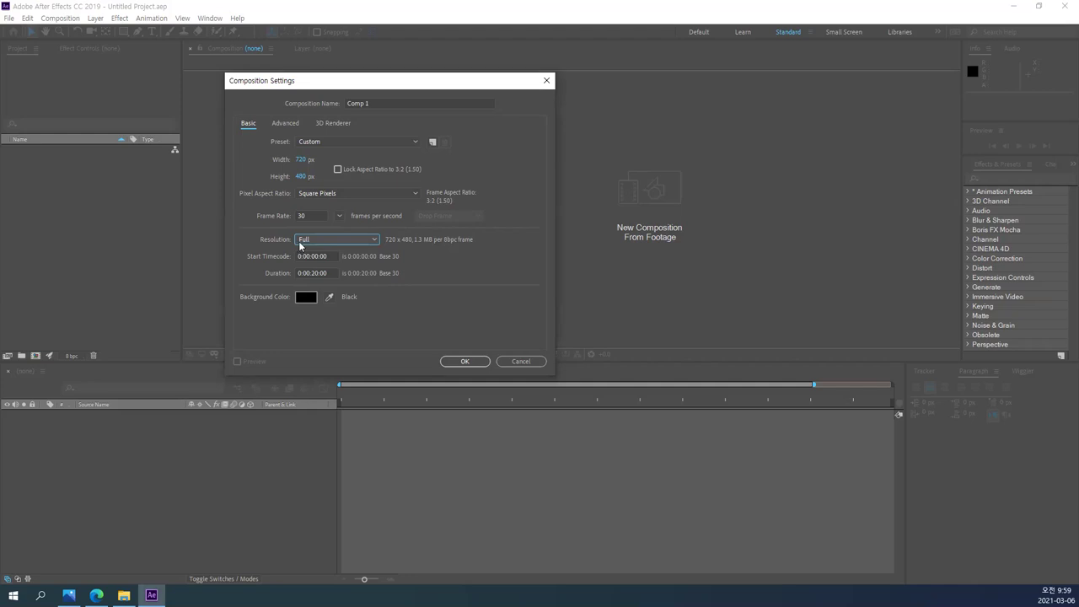
left_click(299, 241)
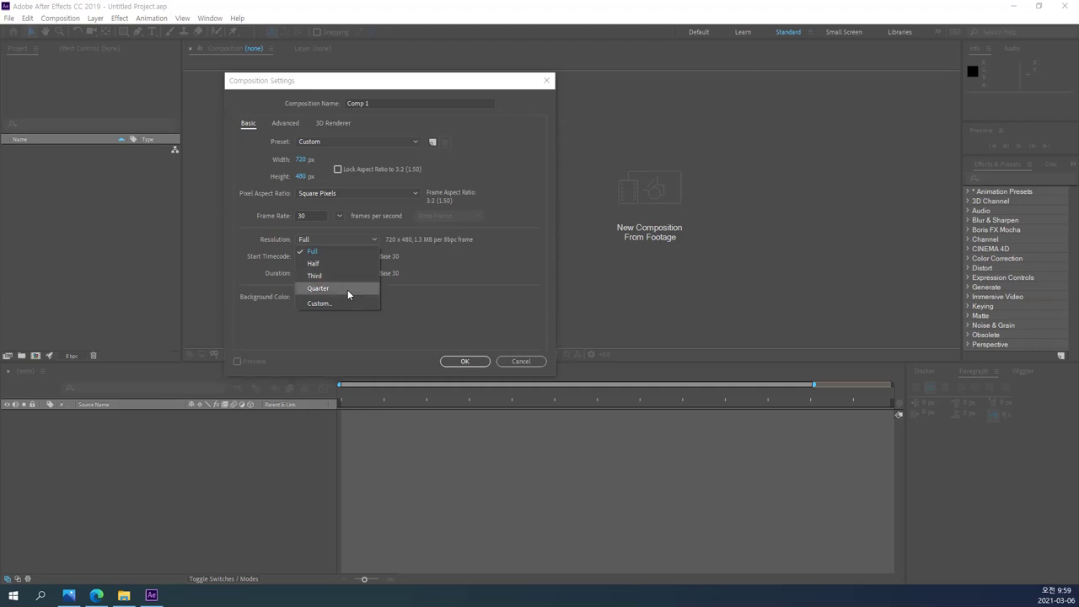
left_click(347, 289)
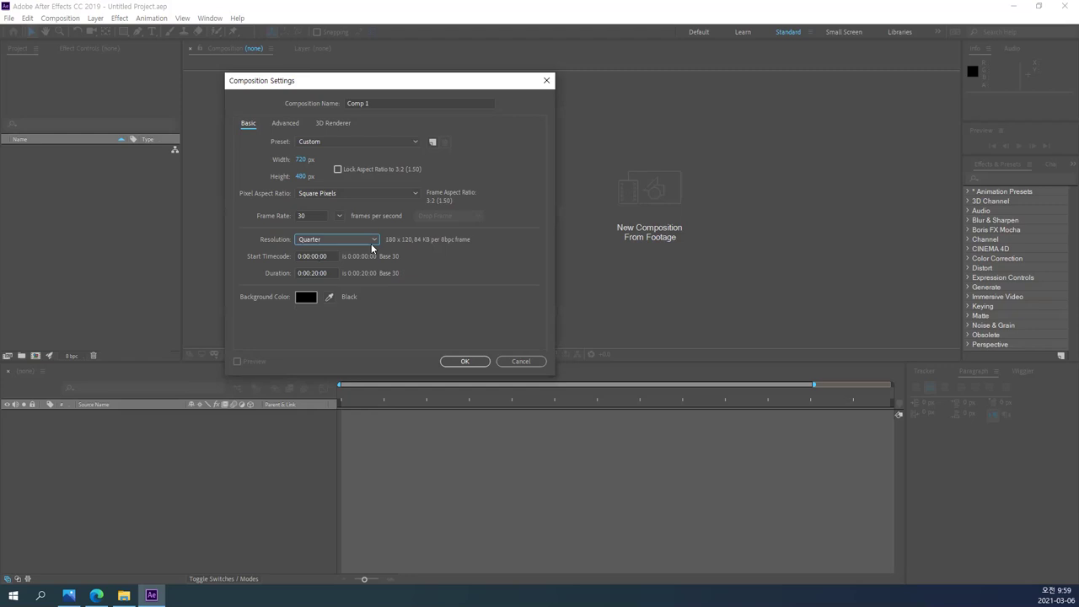
left_click(372, 244)
left_click(353, 252)
- Set the composition's duration to 0:00:10:00
left_click_drag(318, 271, 335, 281)
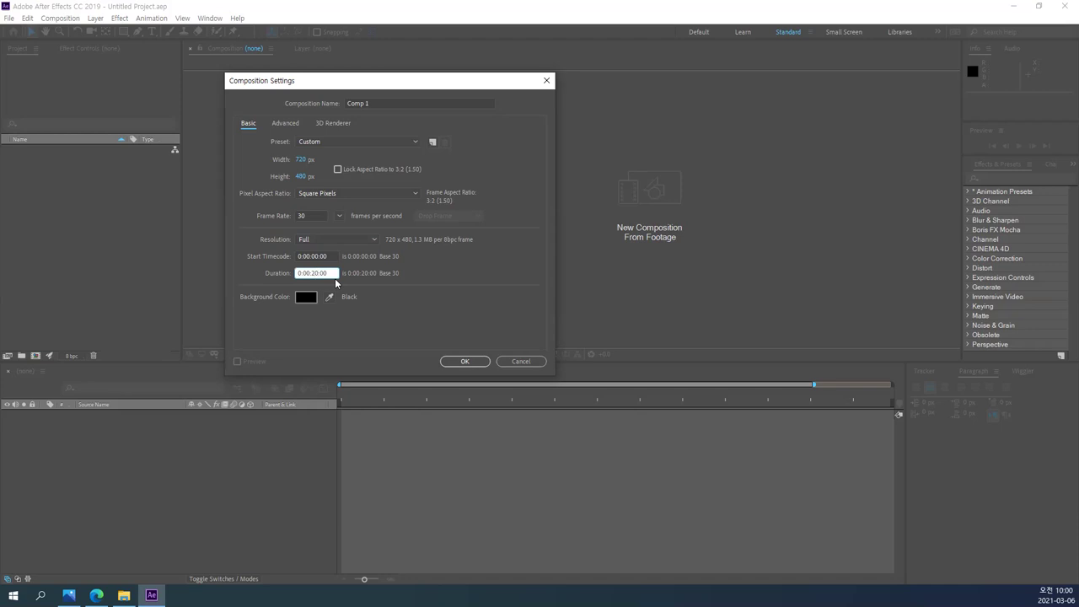
type("1000")
left_click(445, 268)
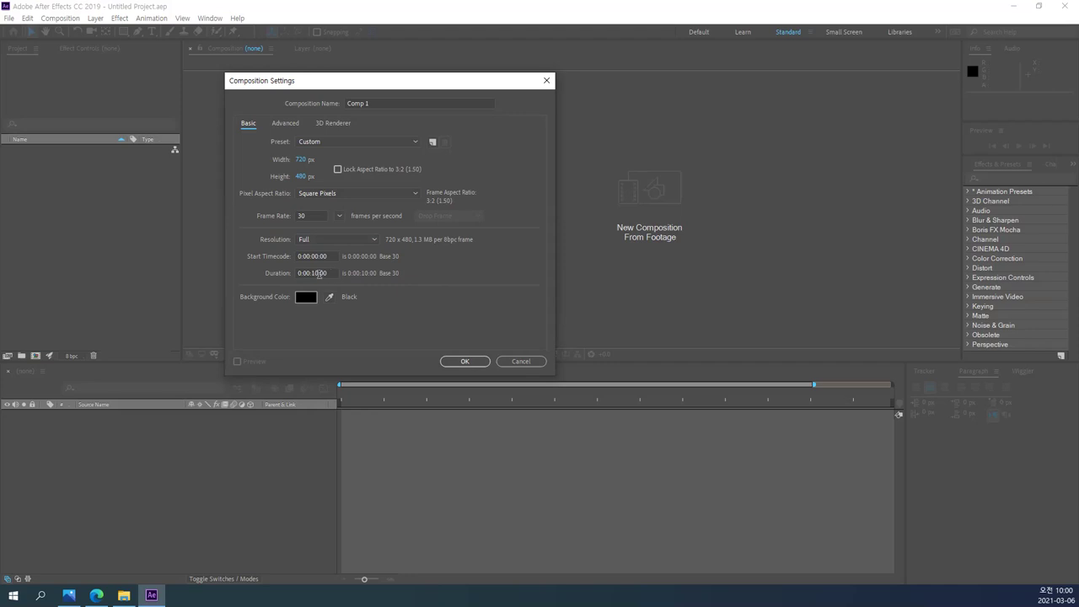
- Set the composition's background color to the near-white FAFAFA and create the composition
left_click(321, 273)
left_click(307, 297)
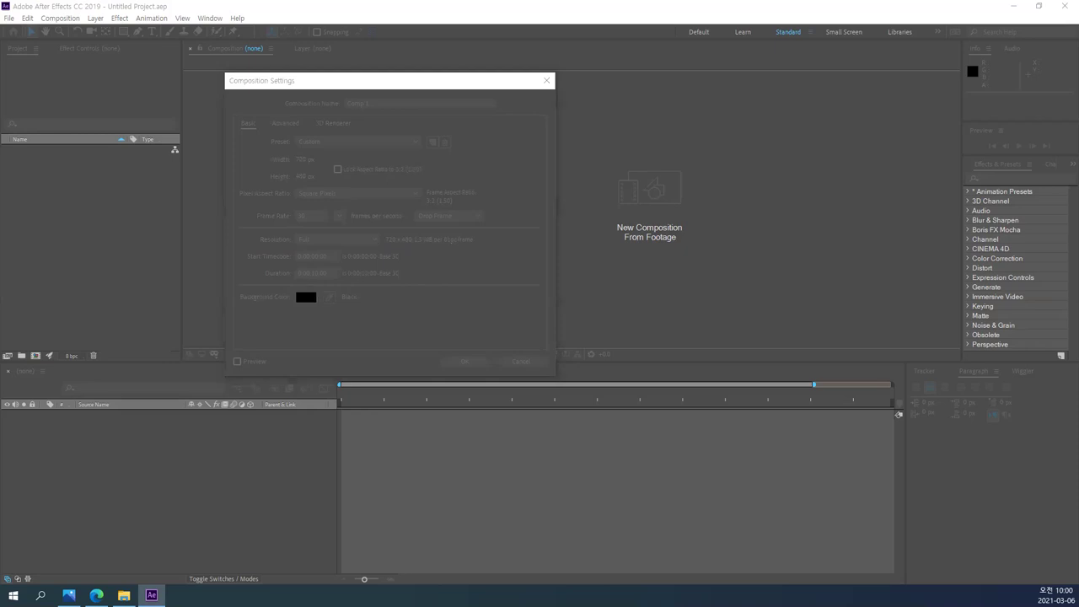
left_click(199, 124)
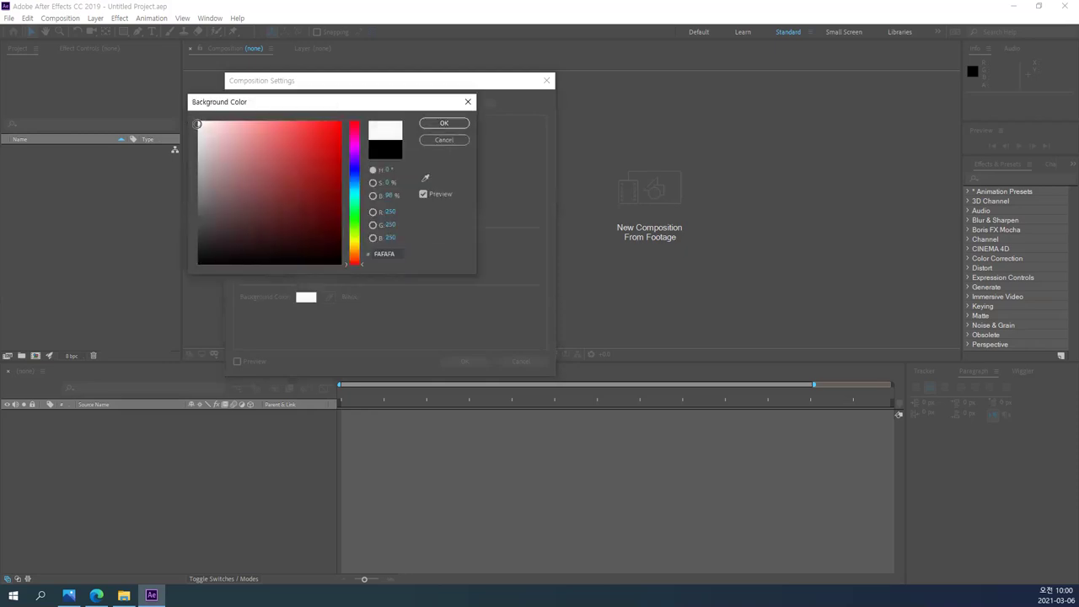
left_click(444, 123)
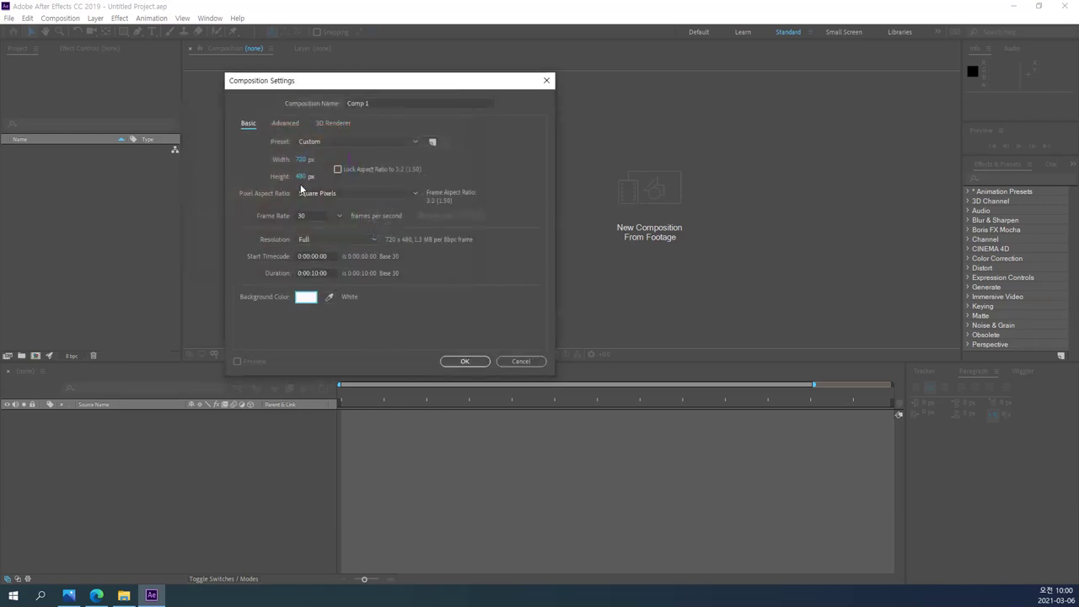
left_click(462, 363)
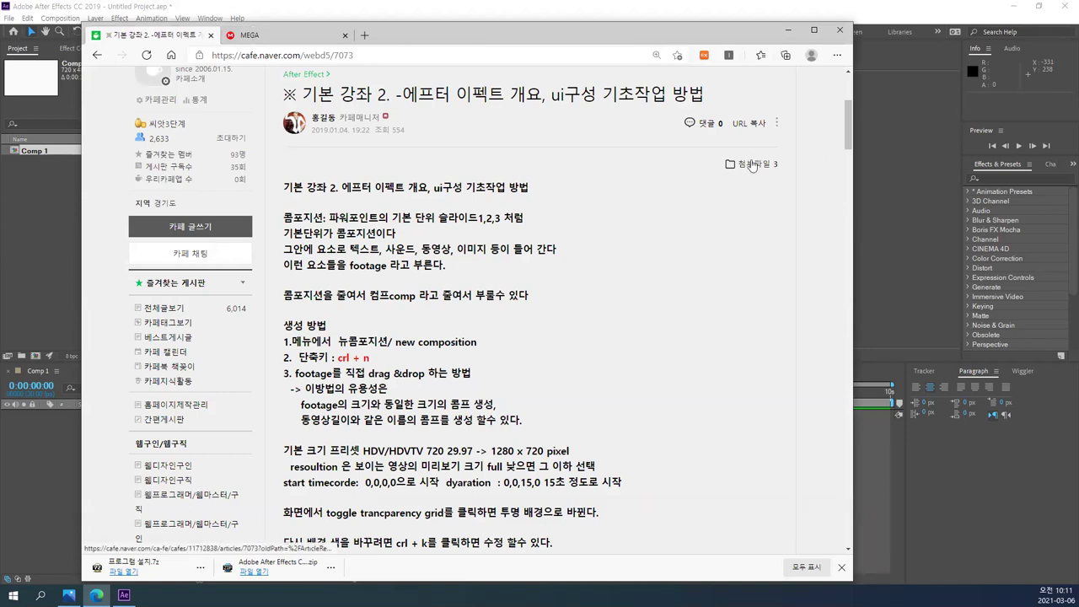
- Switch to the lecture post in the browser and display its list of attached files
left_click_drag(707, 42, 671, 40)
scroll(412, 84, "up", 3)
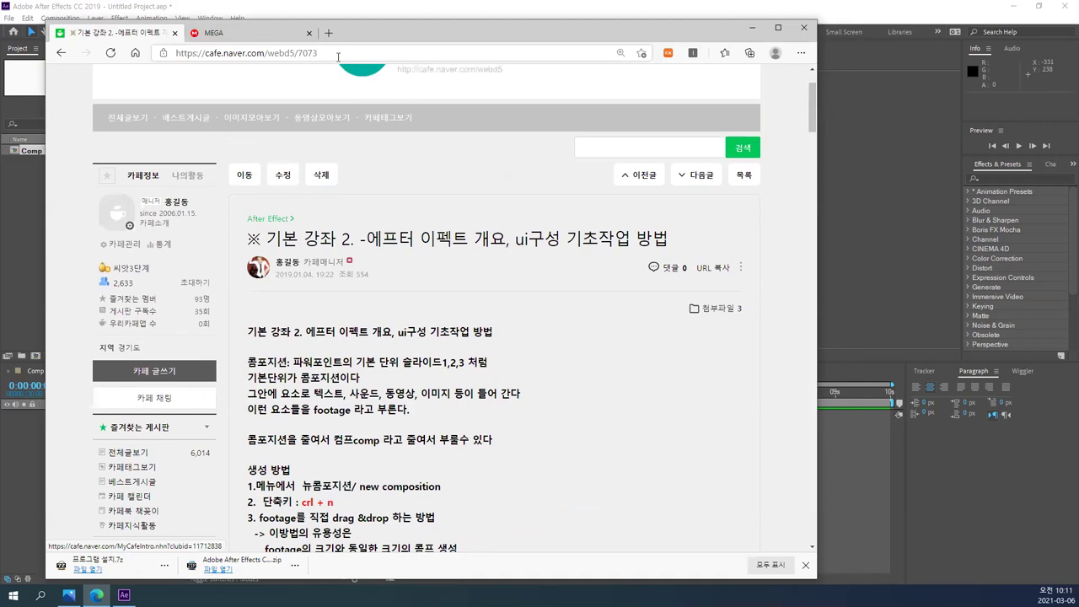
left_click(707, 309)
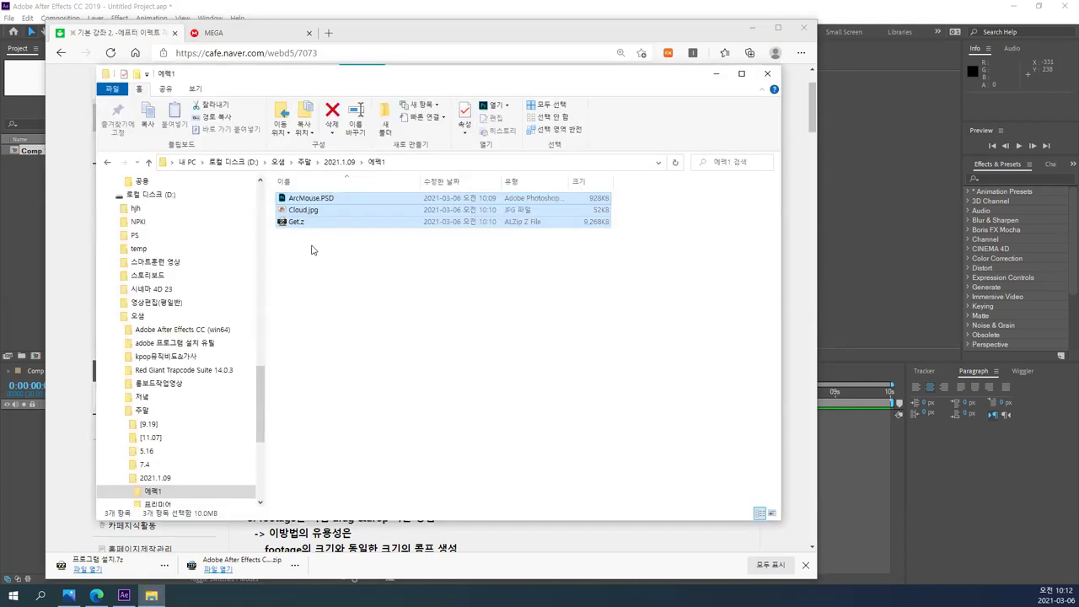
- Extract the Get.z archive directly into its current folder, 에펙1
left_click(354, 231)
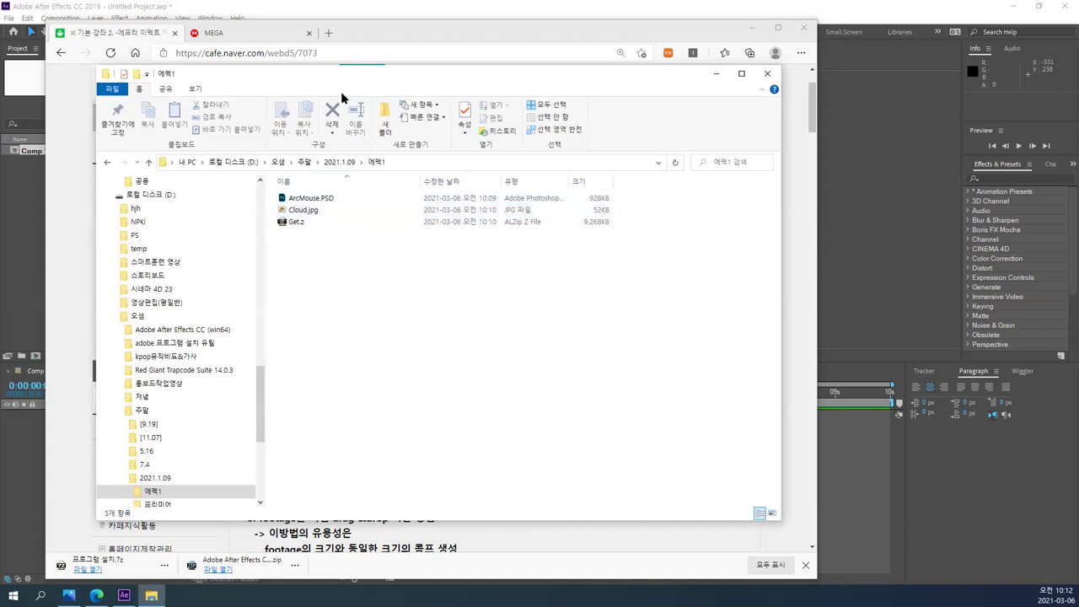
left_click(302, 223)
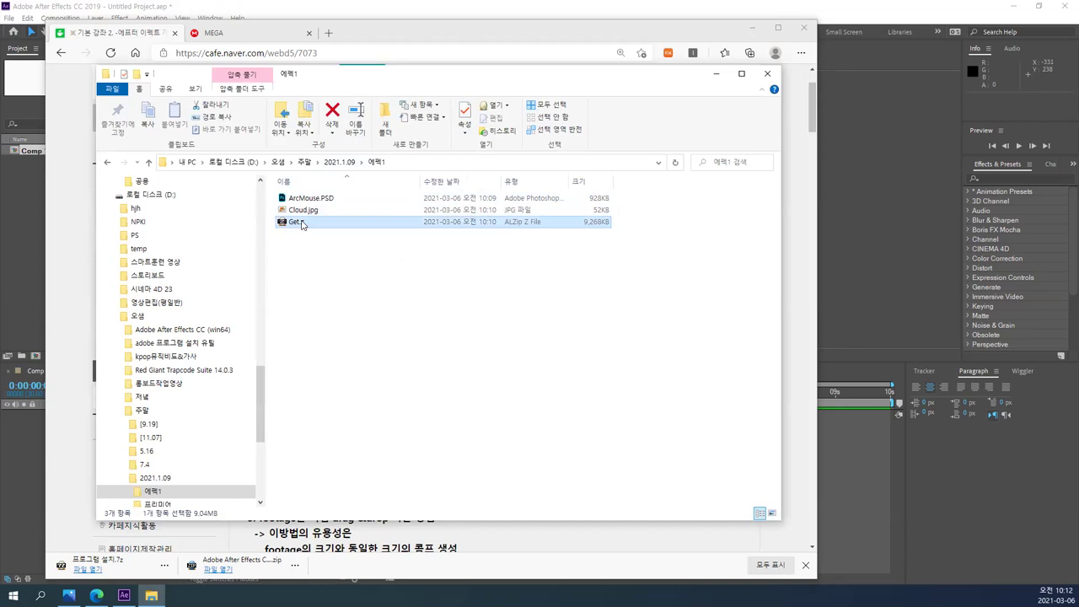
right_click(302, 224)
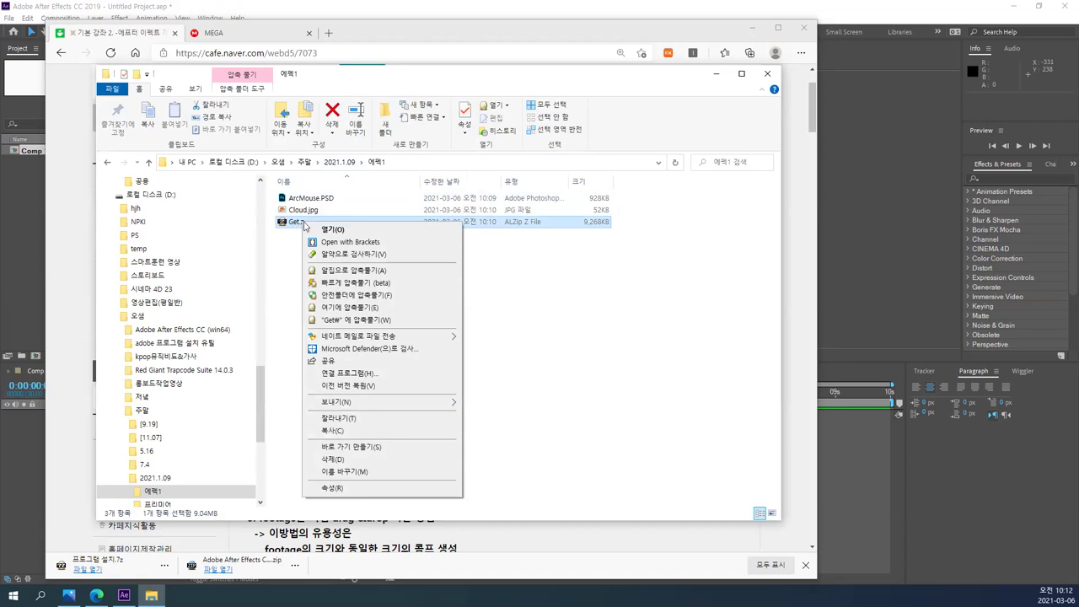
left_click(391, 309)
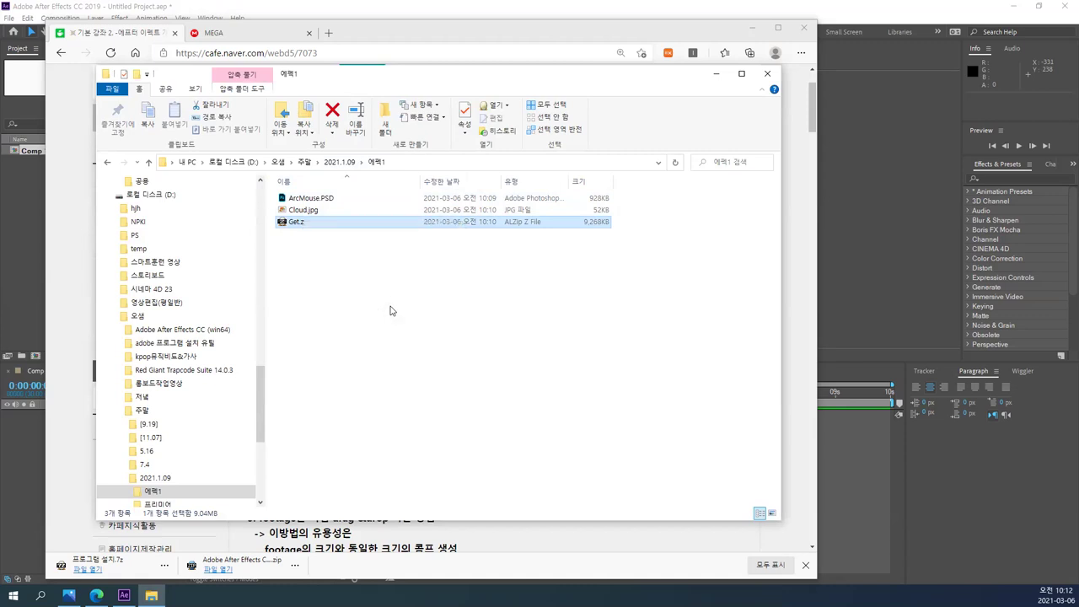
left_click(553, 378)
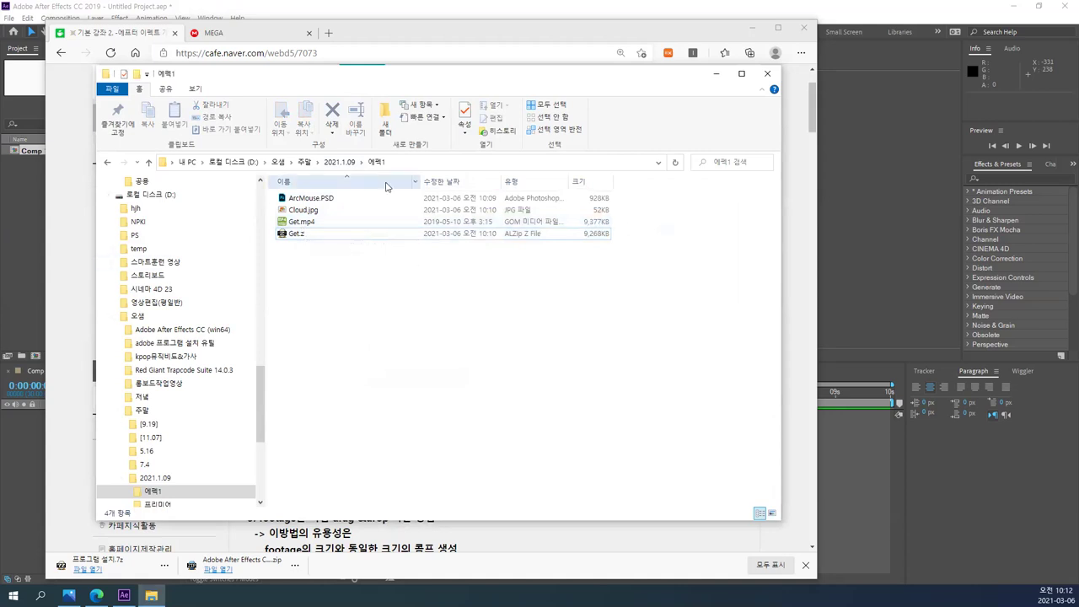
- Delete the Get.z archive from the 에펙1 folder
left_click(303, 234)
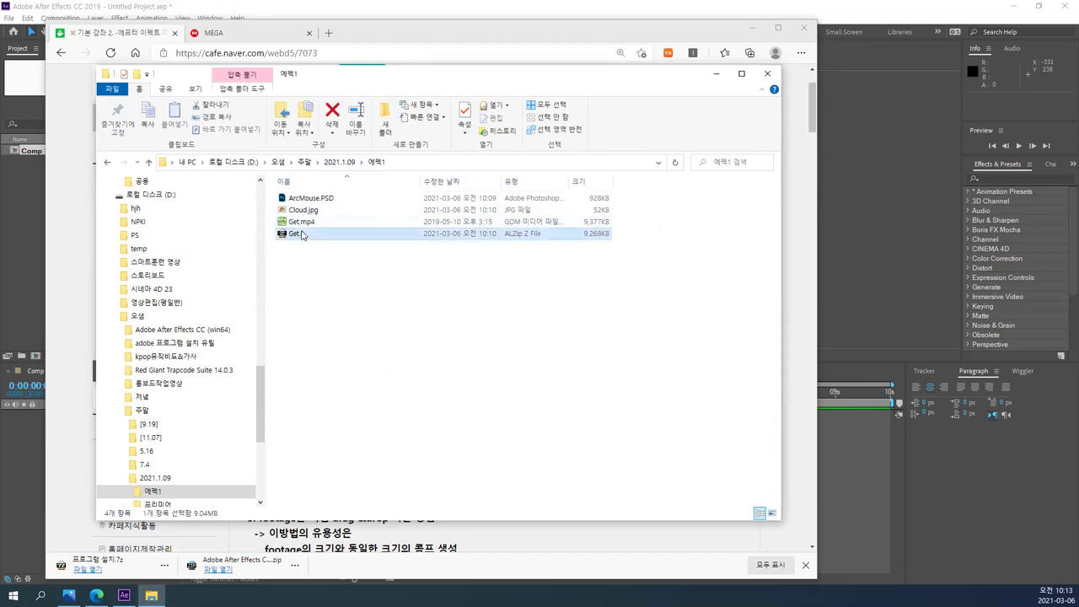
key("Delete")
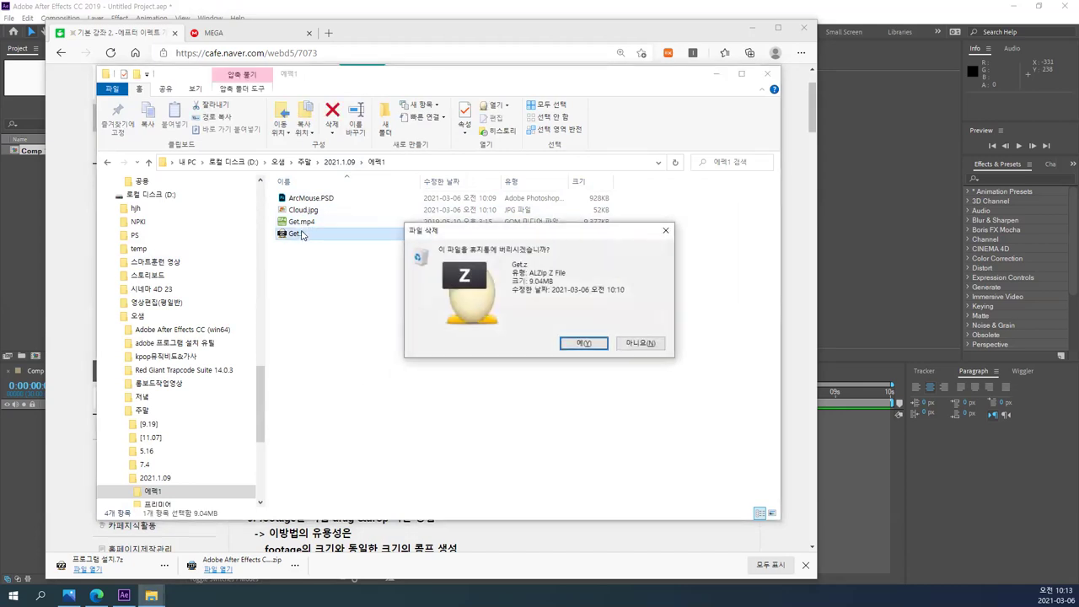
left_click(592, 343)
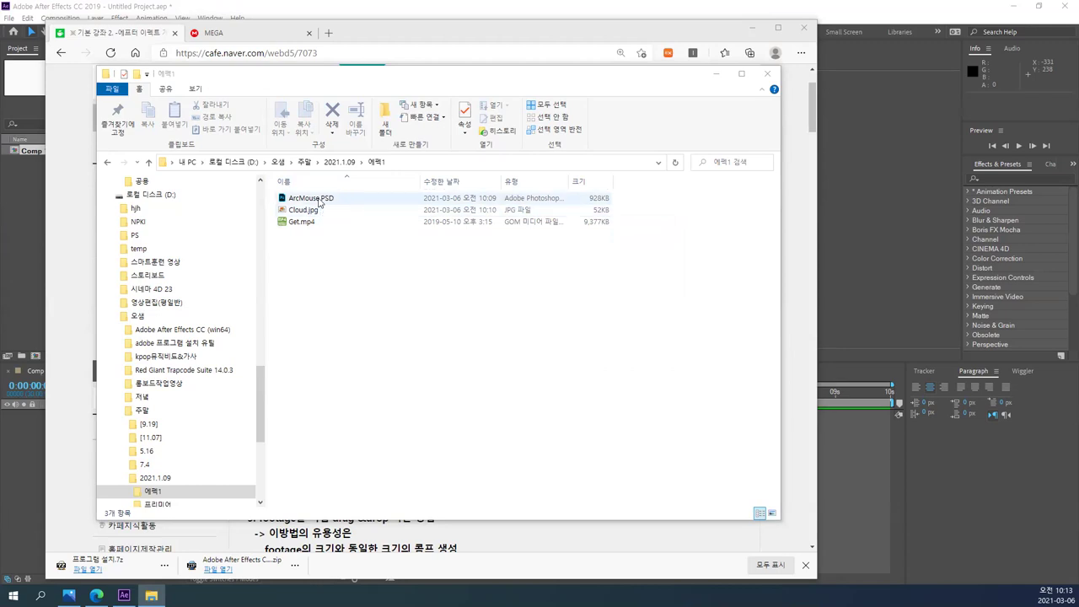
- Review the ArcMouse.PSD, Cloud.jpg and Get.mp4 source files and return to After Effects
left_click(319, 201)
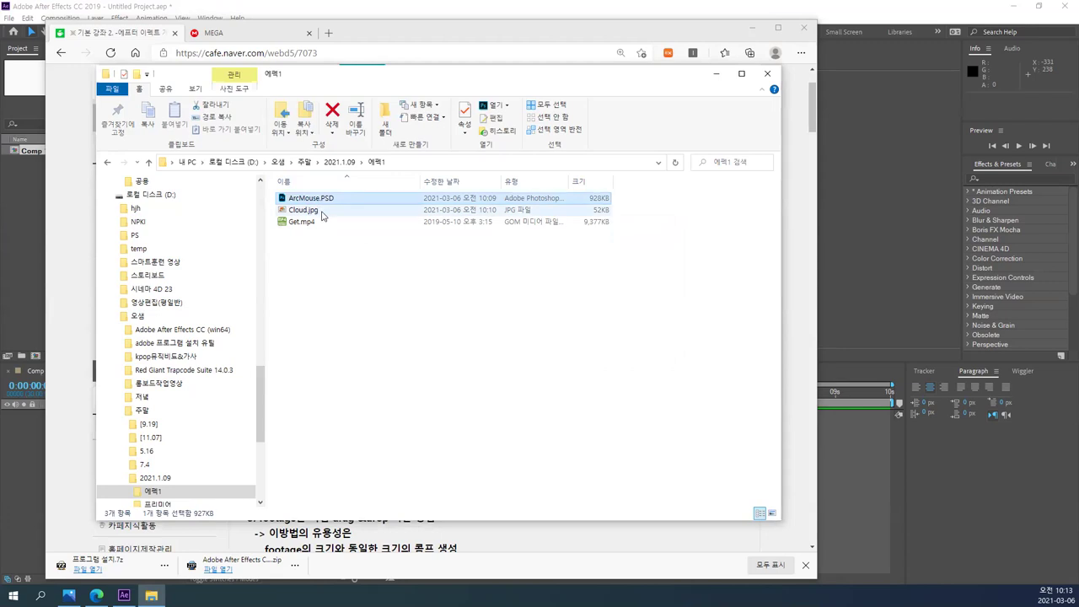
left_click(321, 211)
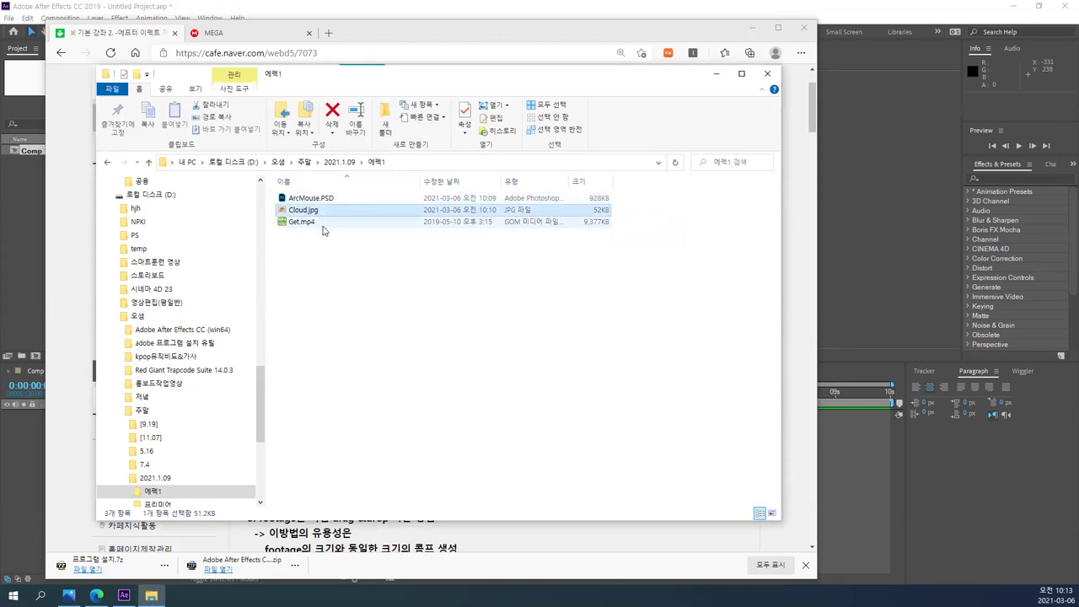
left_click(322, 225)
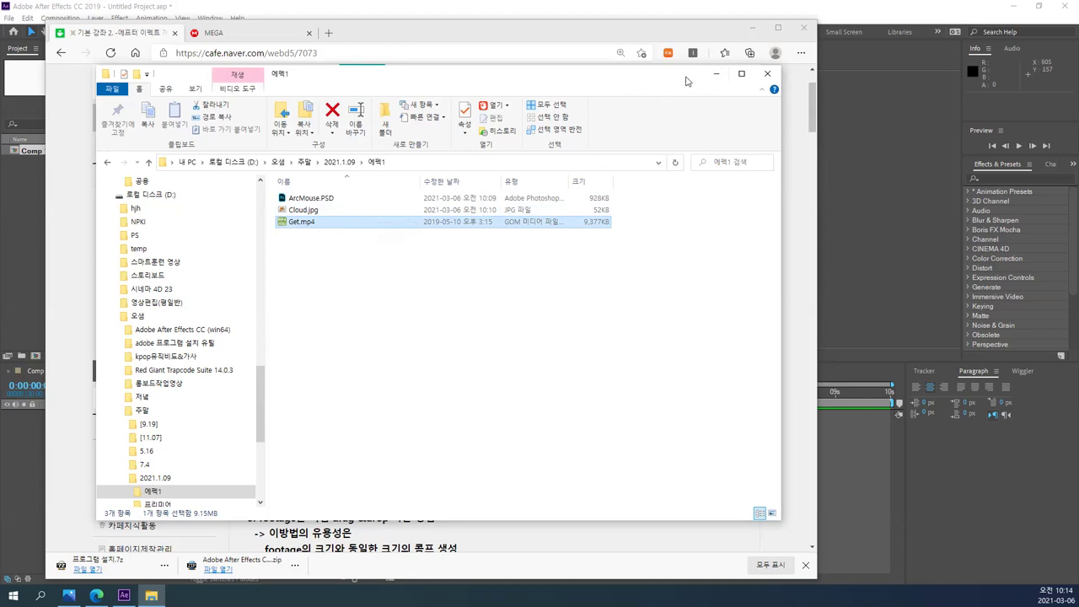
left_click(767, 73)
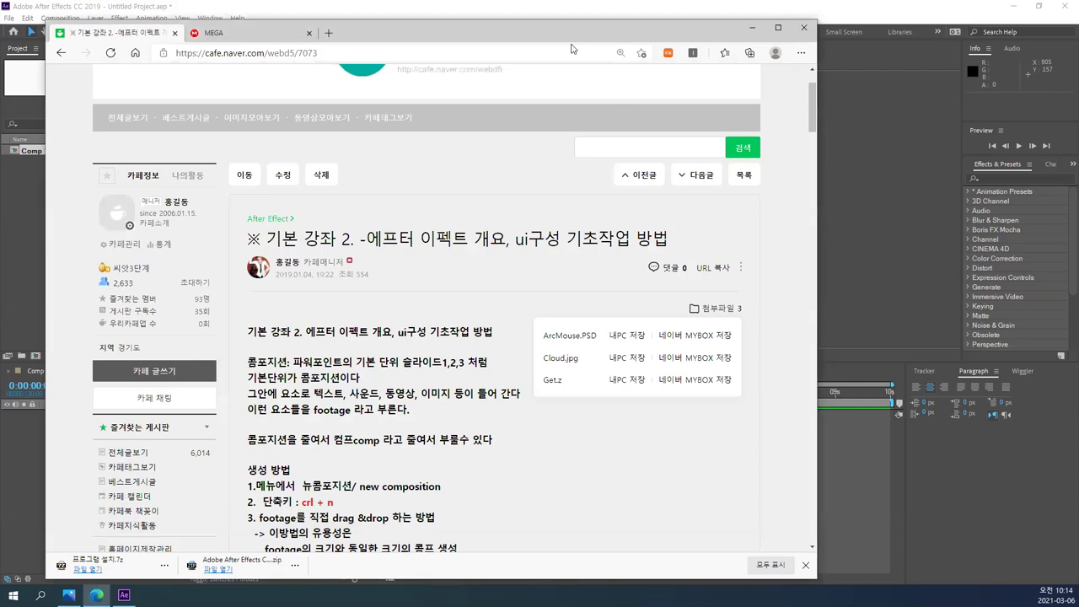
key("alt+F4")
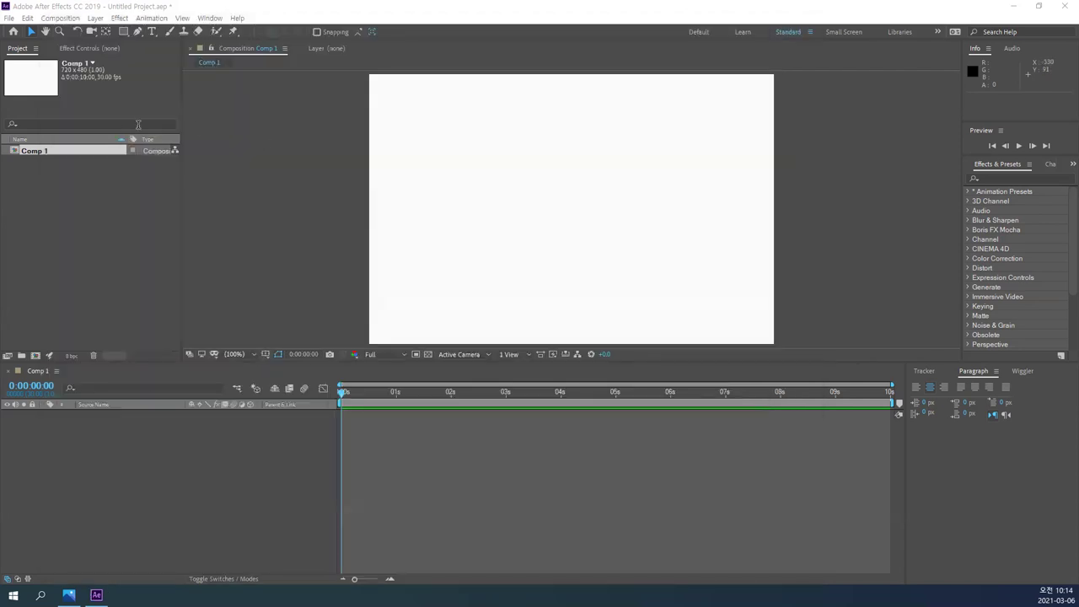
left_click(113, 219)
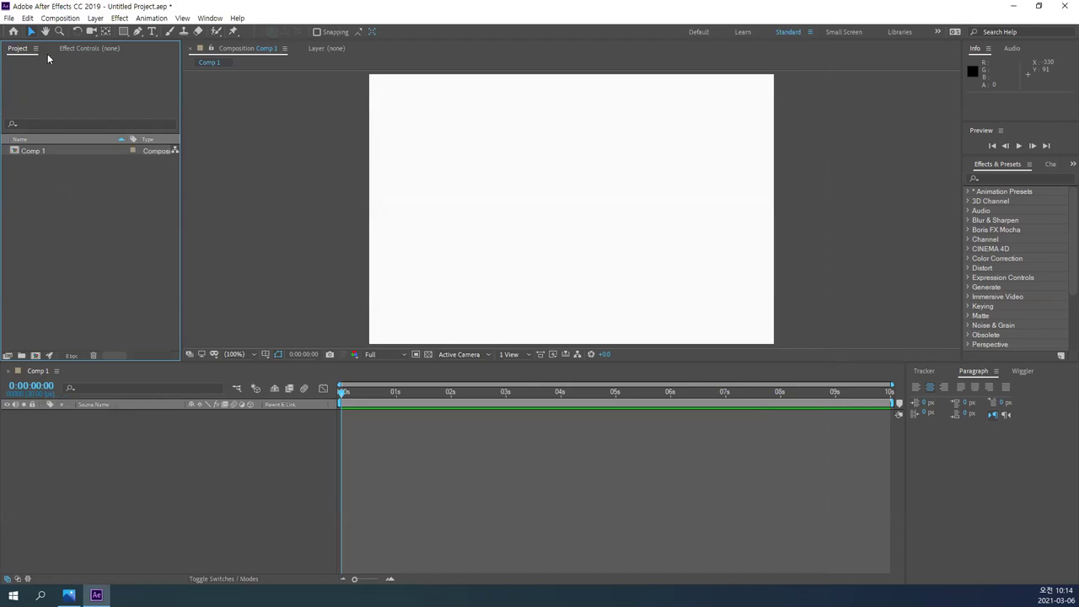
double_click(98, 205)
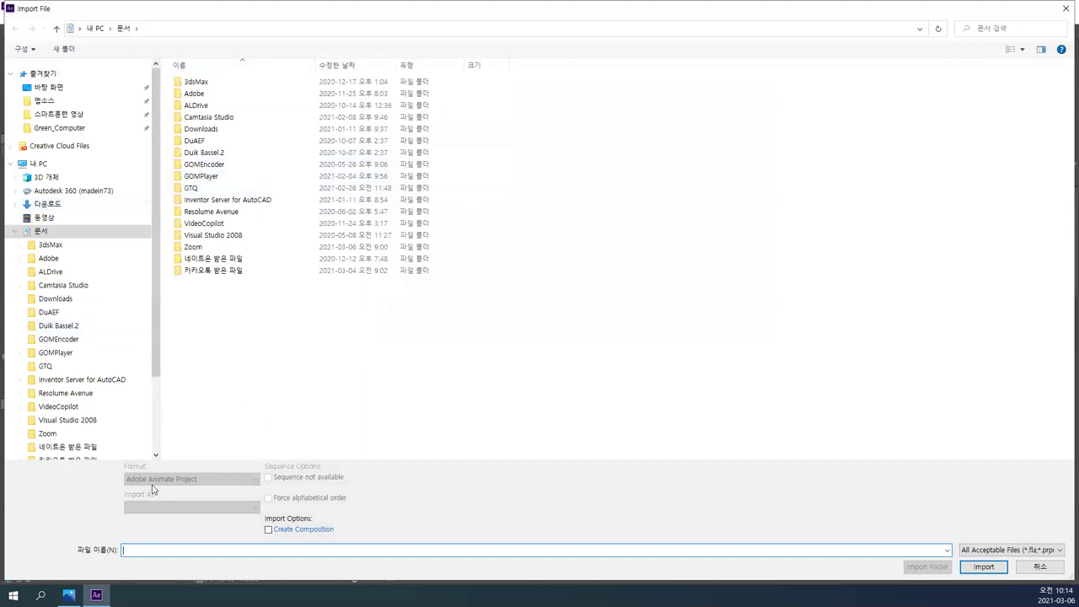
left_click(1035, 566)
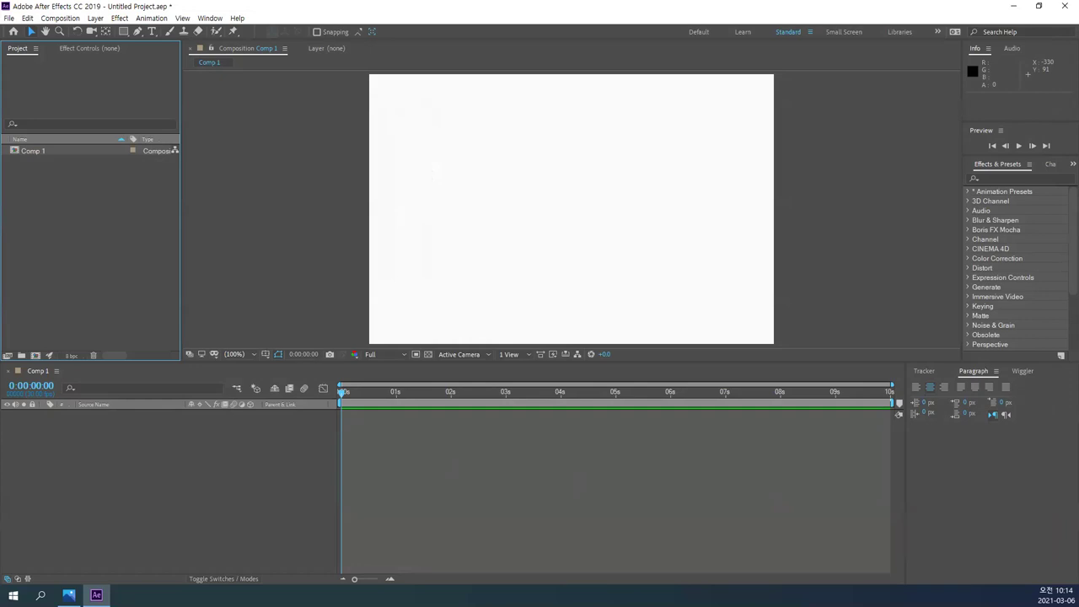
- Read the lecture notes' section on the ways to import footage and return to After Effects
scroll(416, 368, "down", 6)
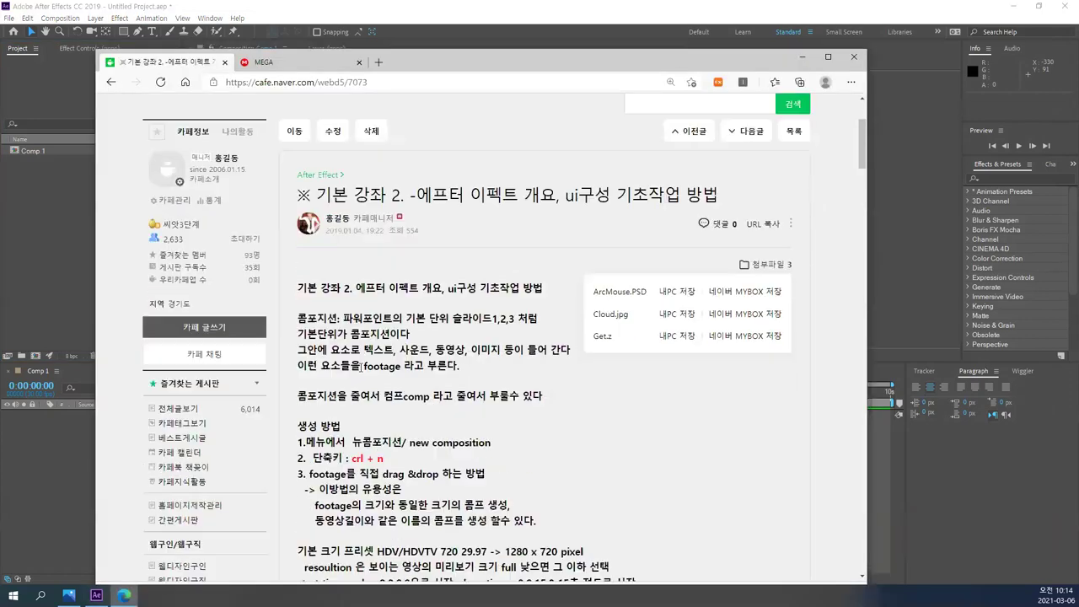
scroll(415, 368, "down", 3)
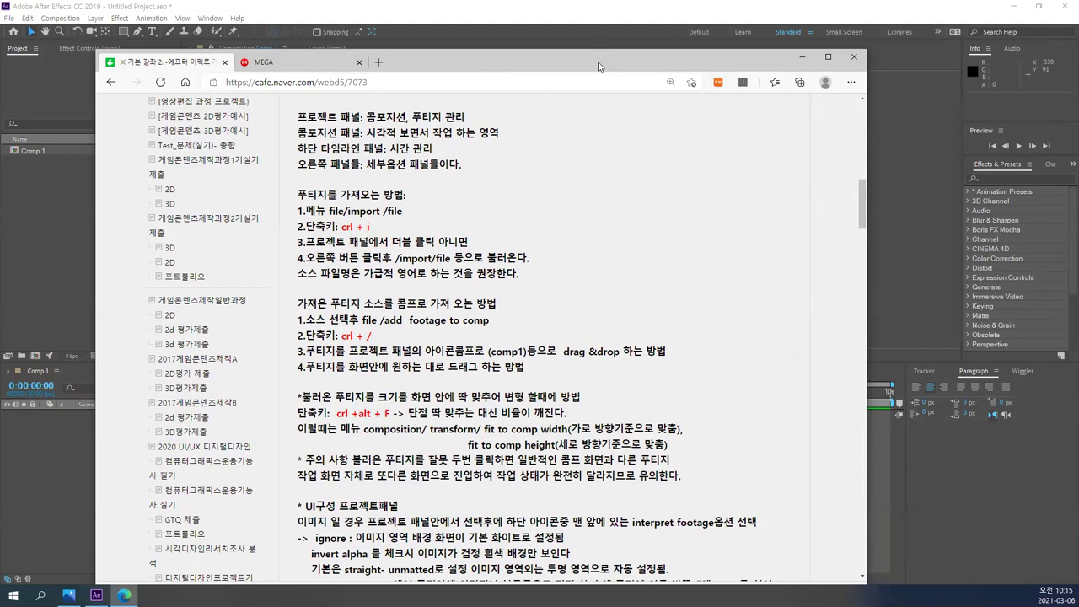
key("alt+F4")
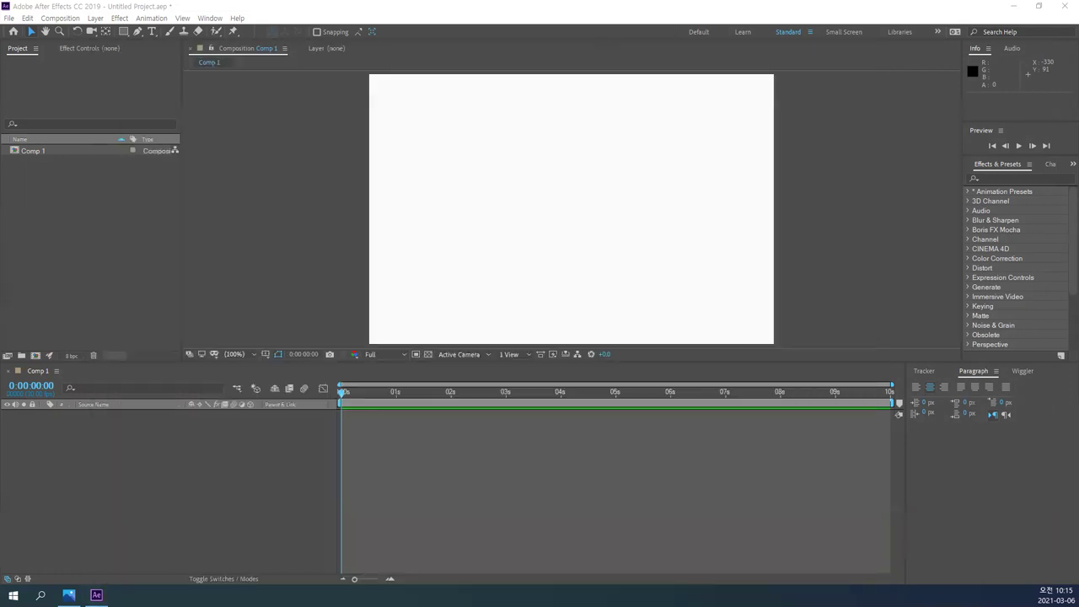
- Import Cloud.jpg as footage from the 에펙1 folder inside 2021.1.09 on the D: drive
left_click(77, 197)
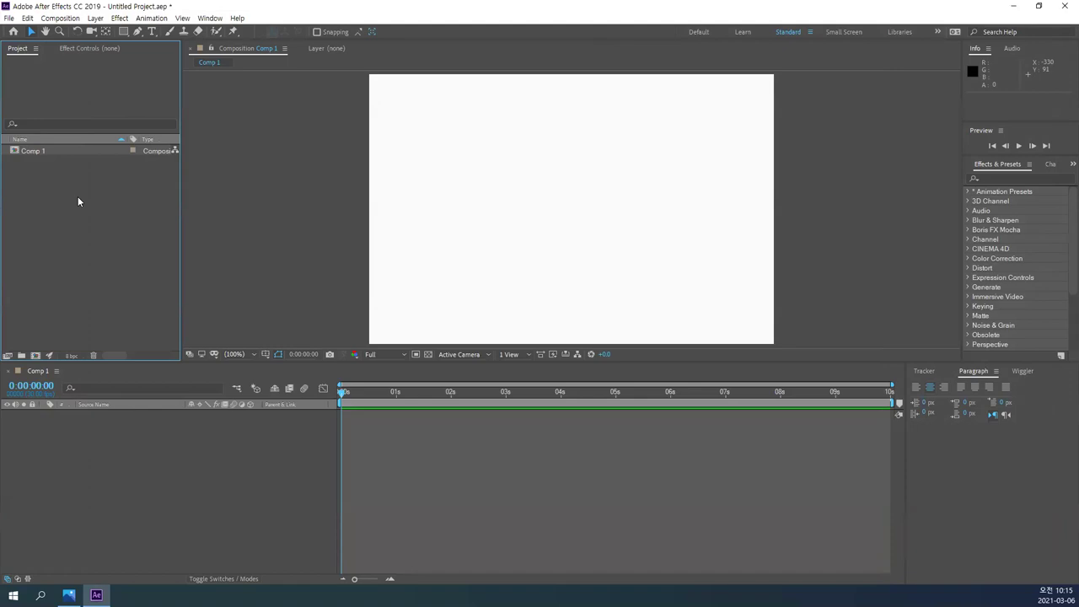
double_click(133, 222)
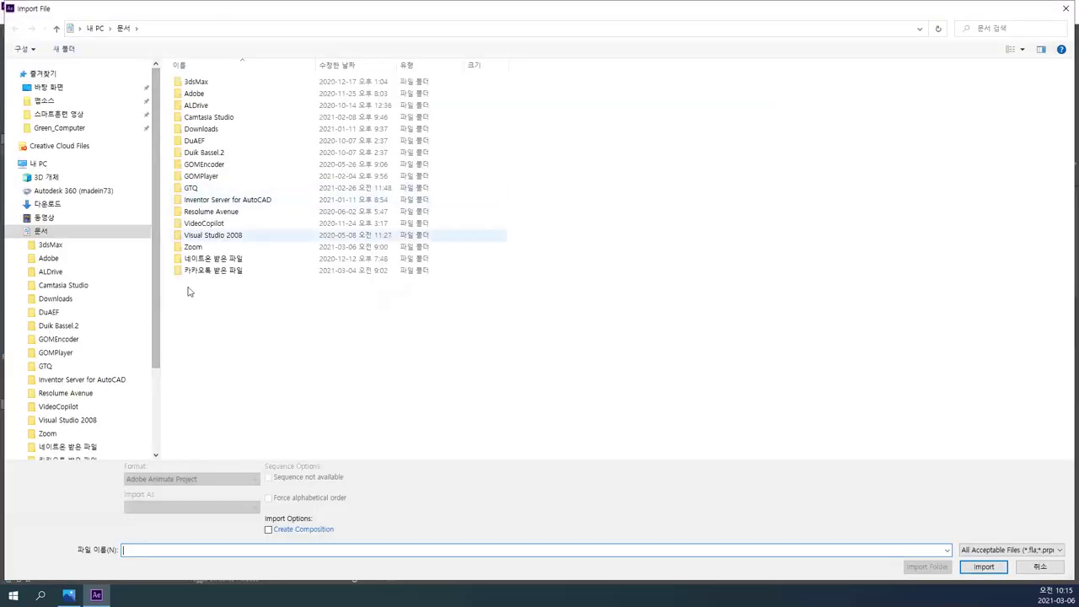
left_click(14, 231)
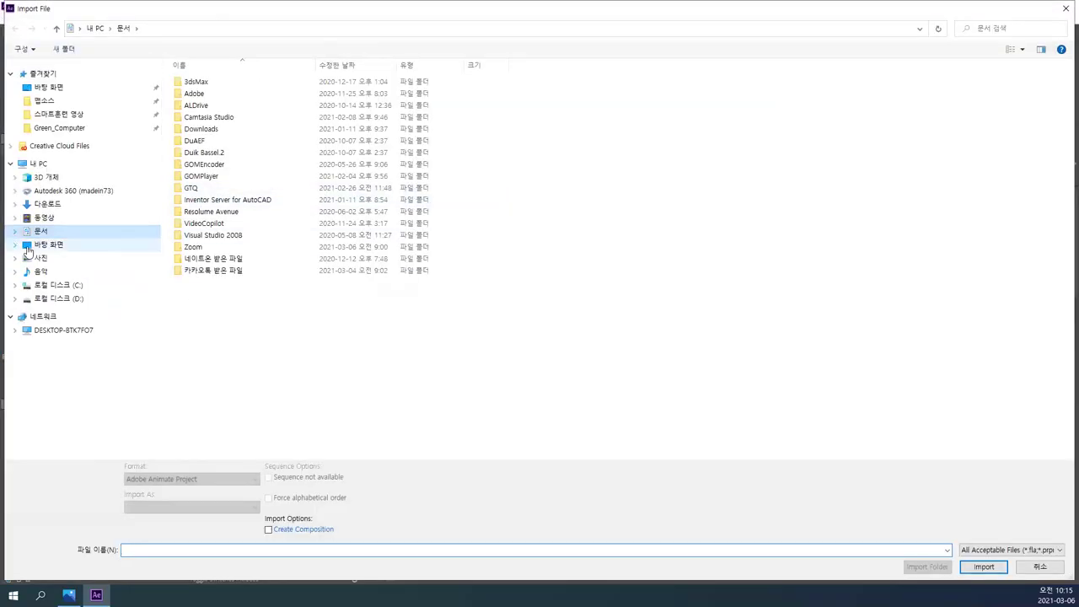
left_click(56, 297)
left_click(196, 177)
double_click(196, 177)
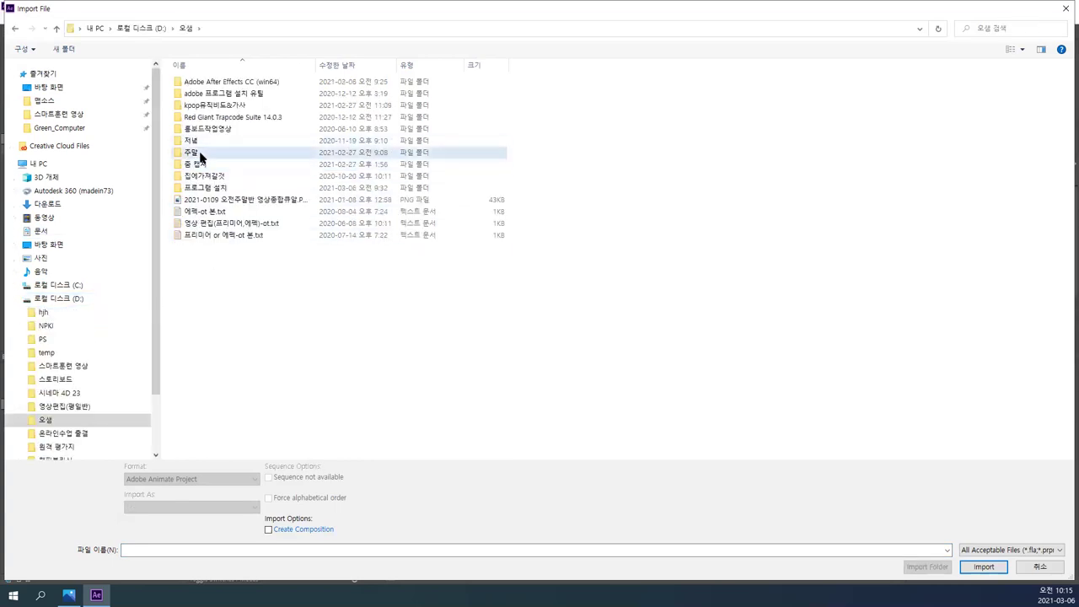
double_click(210, 152)
double_click(212, 132)
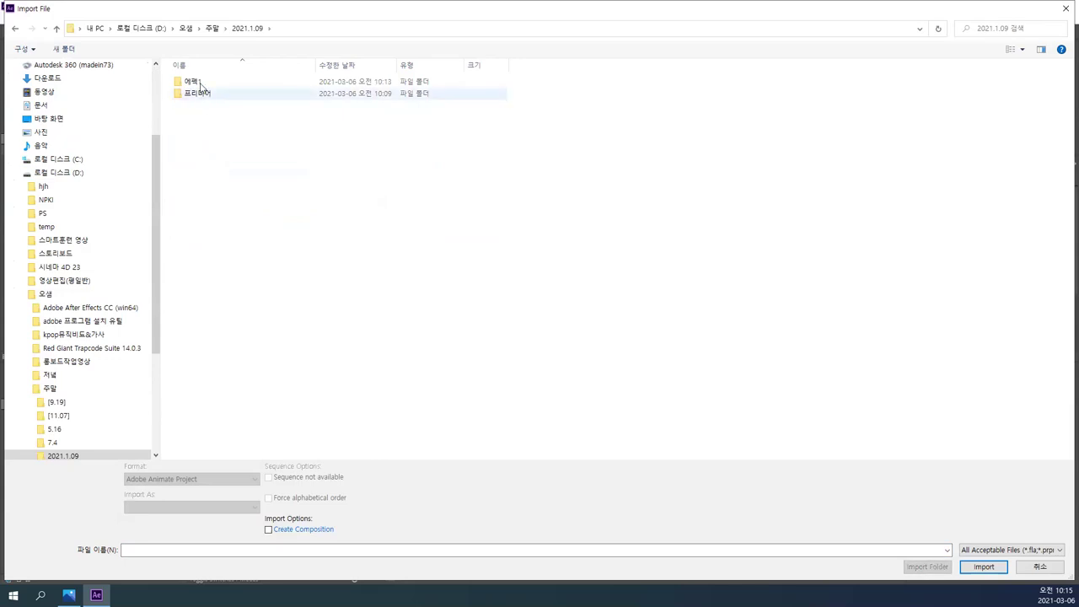
left_click(200, 83)
double_click(200, 83)
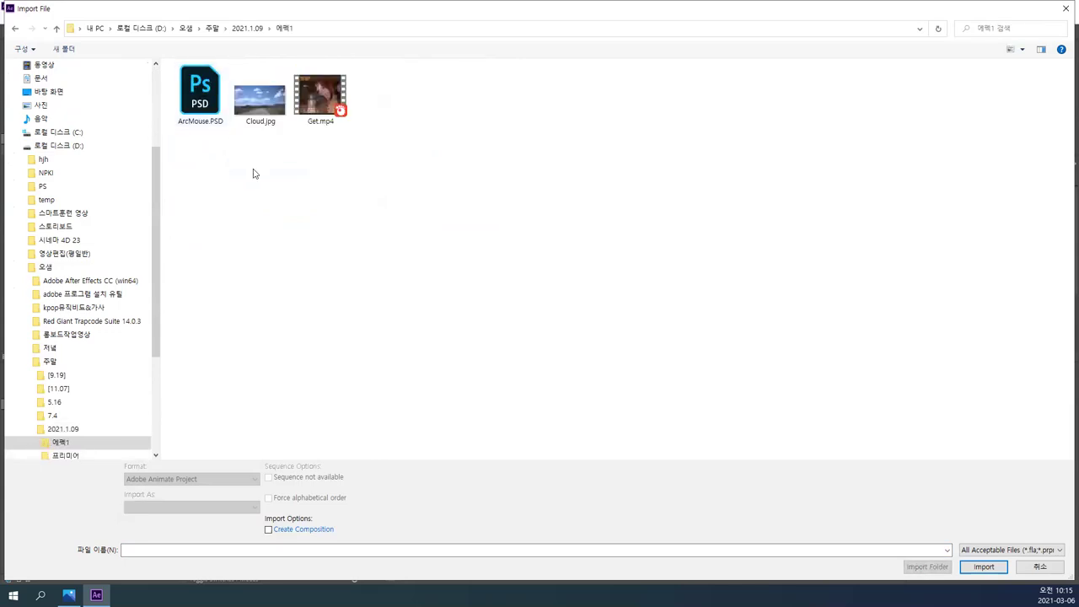
left_click(270, 107)
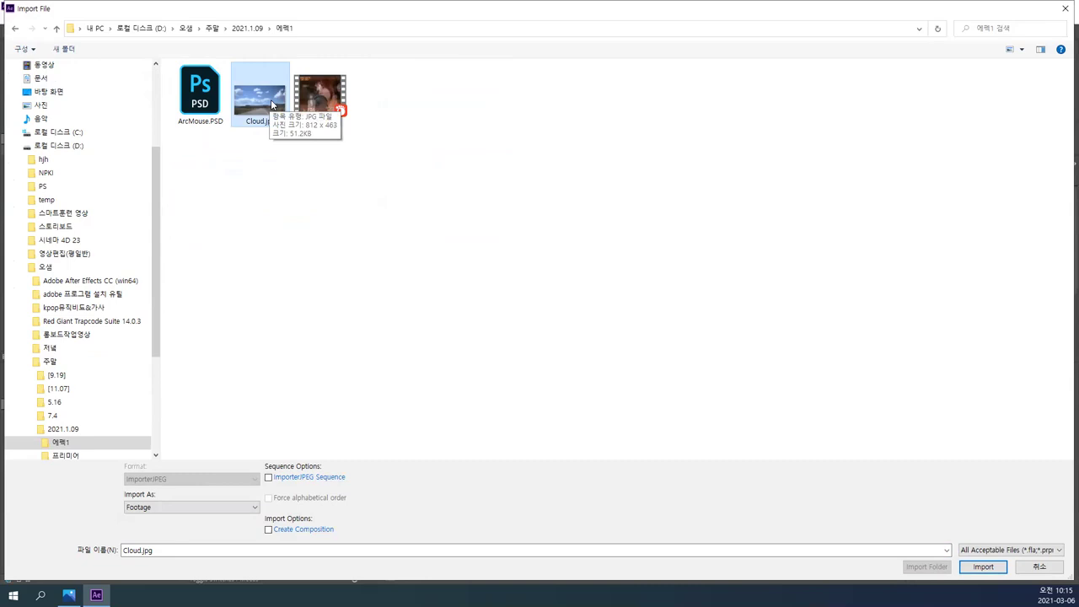
left_click(991, 573)
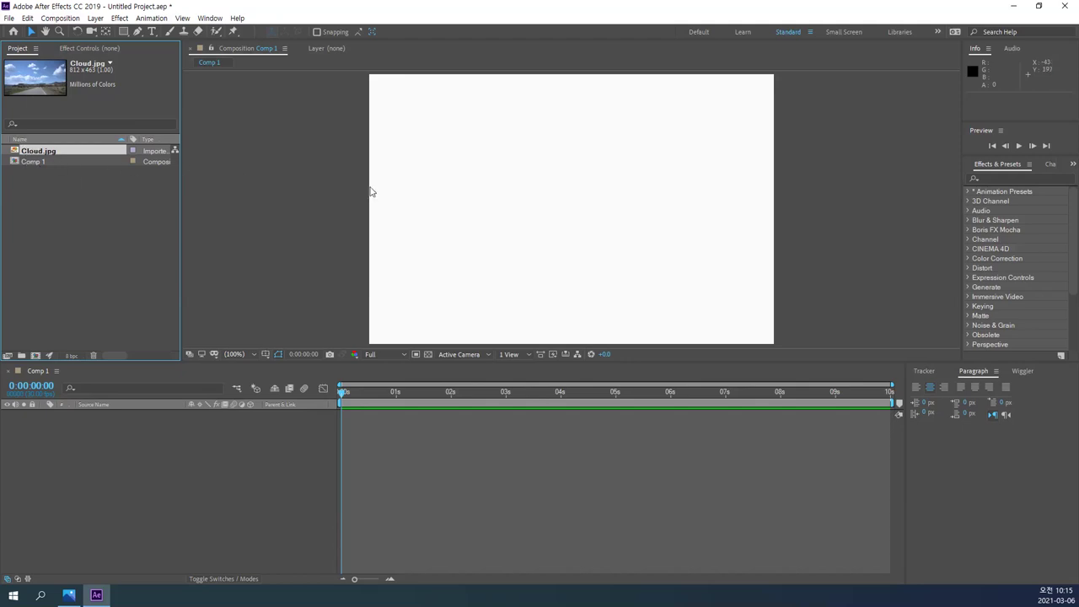
- Try placing Cloud.jpg freely in the Comp 1 frame and delete the resulting layer
left_click_drag(27, 155, 558, 217)
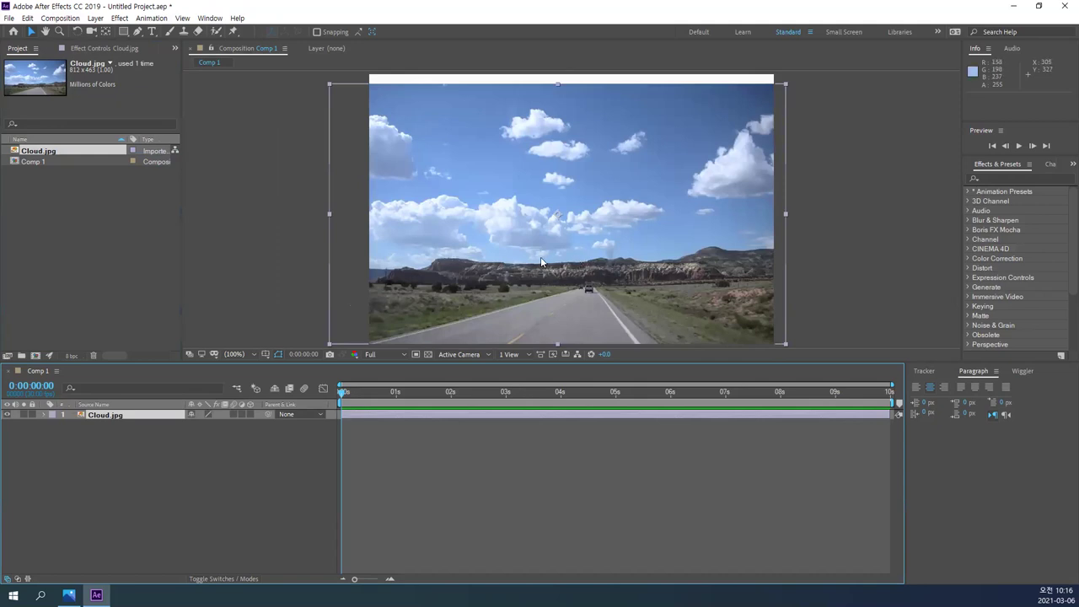
key("Delete")
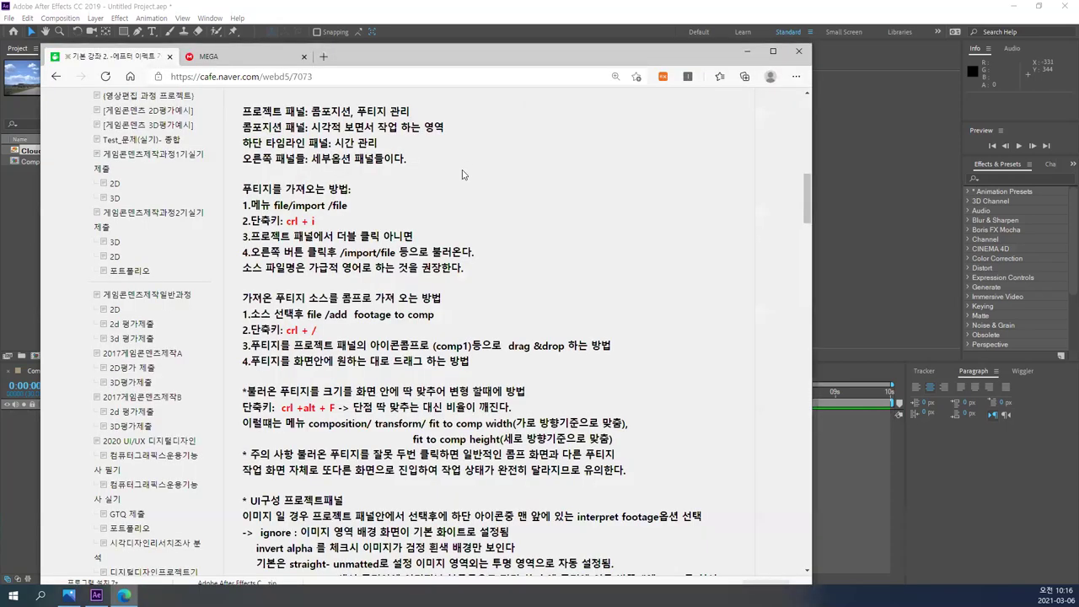
- Add Cloud.jpg to Comp 1 as a layer and switch the timeline to show layer names instead of source names
scroll(278, 185, "down", 3)
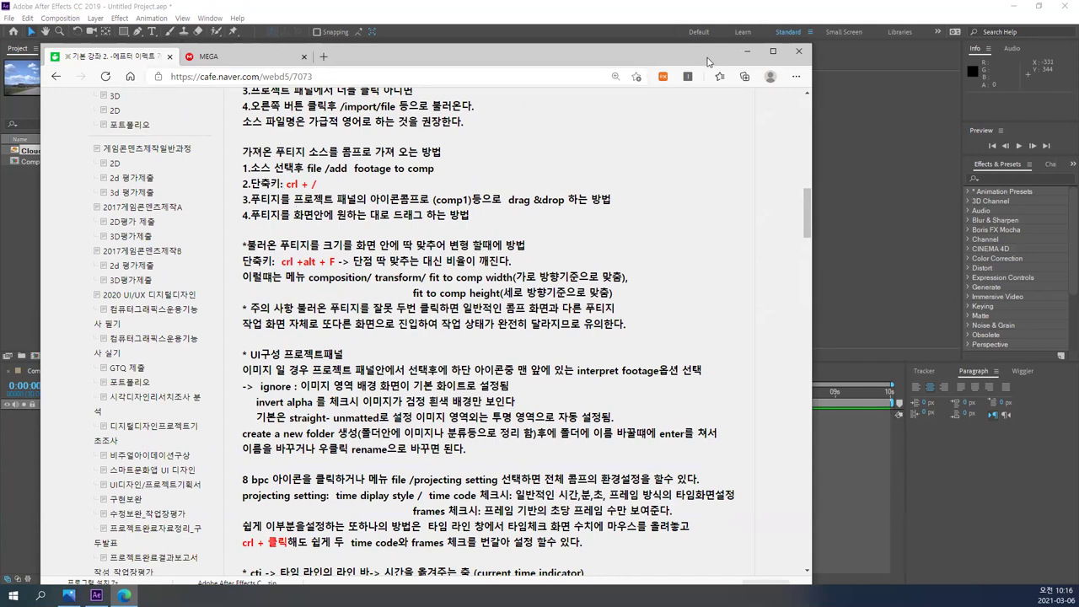
left_click(746, 51)
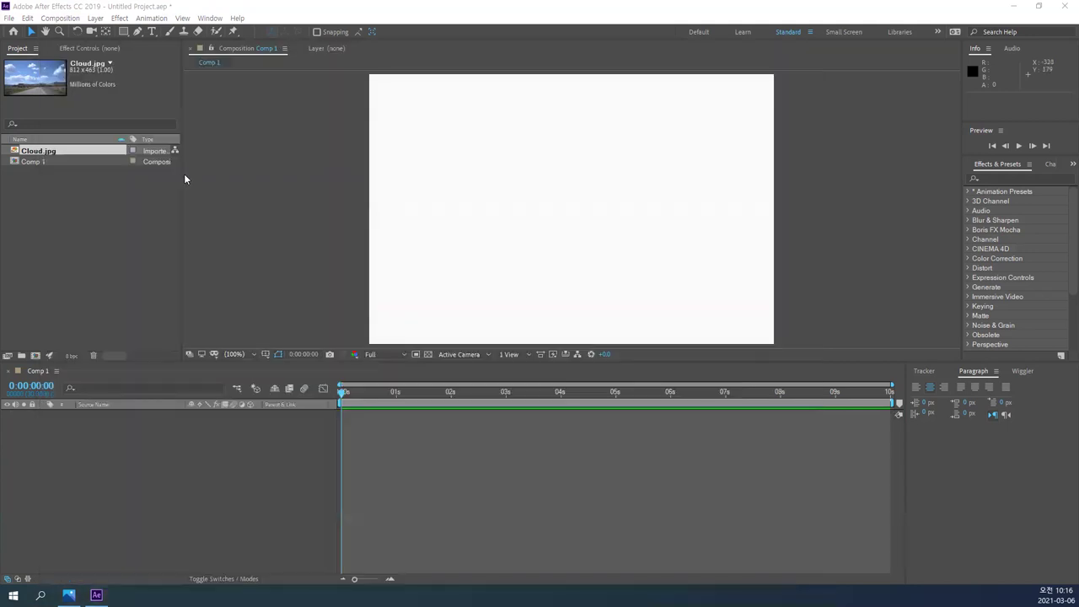
left_click(58, 182)
left_click(25, 153)
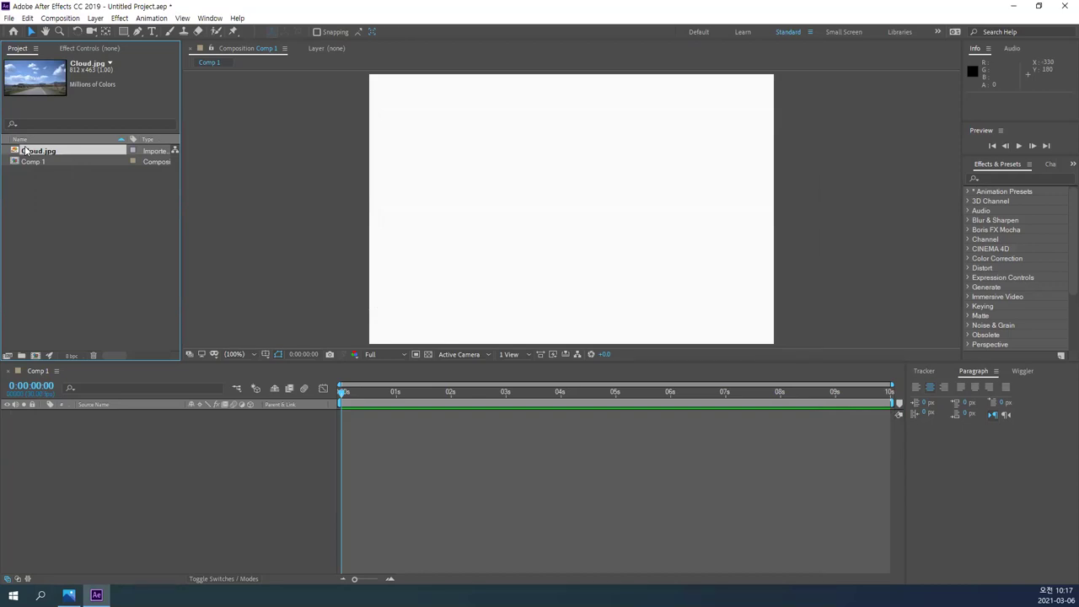
key("ctrl+slash")
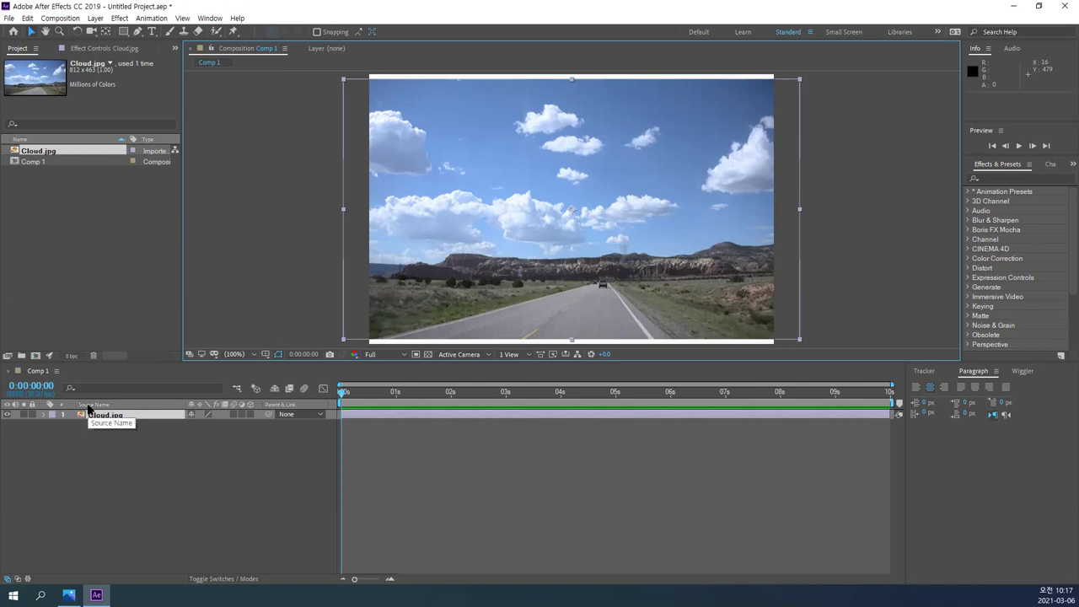
left_click(88, 408)
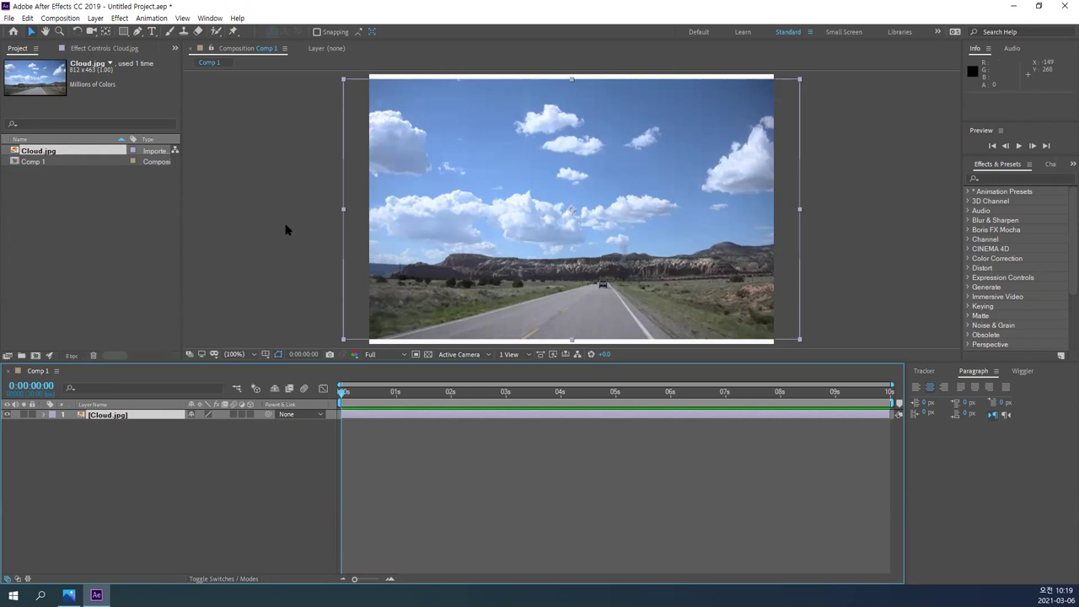
- Try fitting the Cloud.jpg layer to the composition's height
right_click(524, 153)
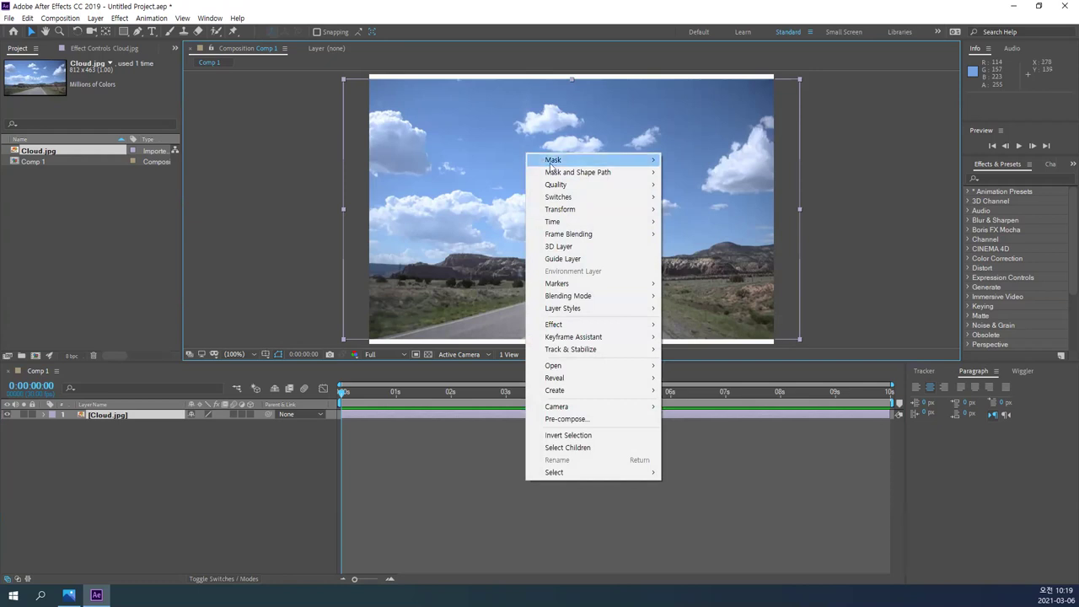
mouse_move(580, 211)
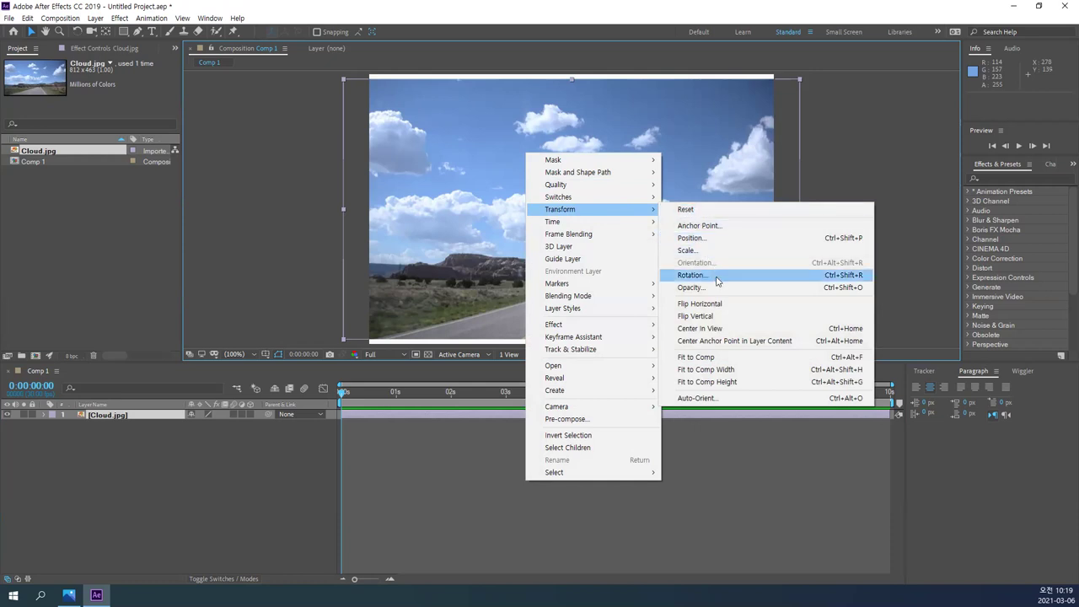
left_click(730, 384)
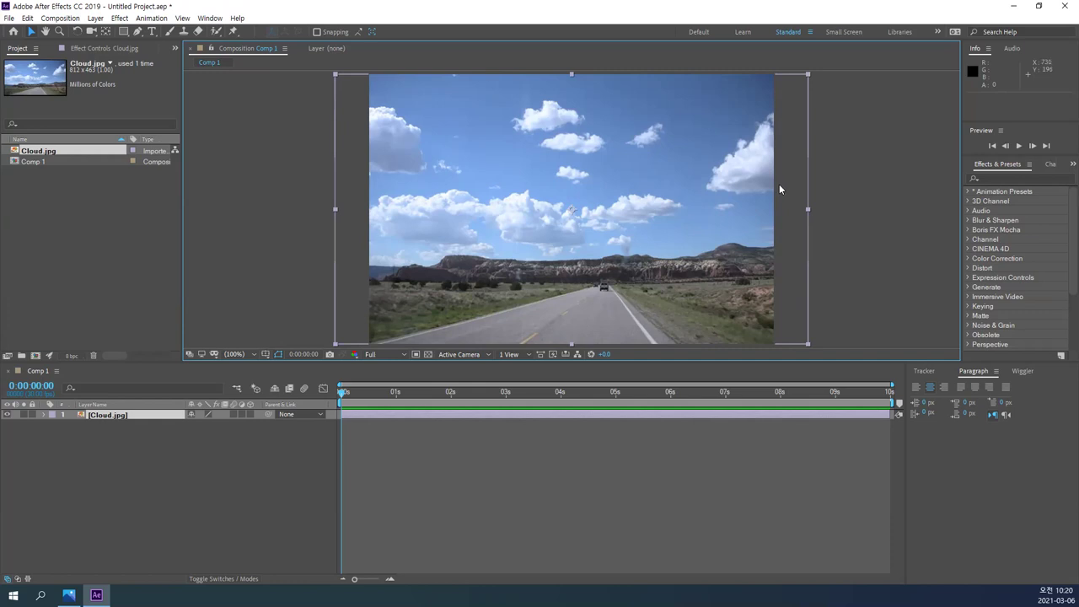
- Try fitting the Cloud.jpg layer to the composition's width
right_click(482, 122)
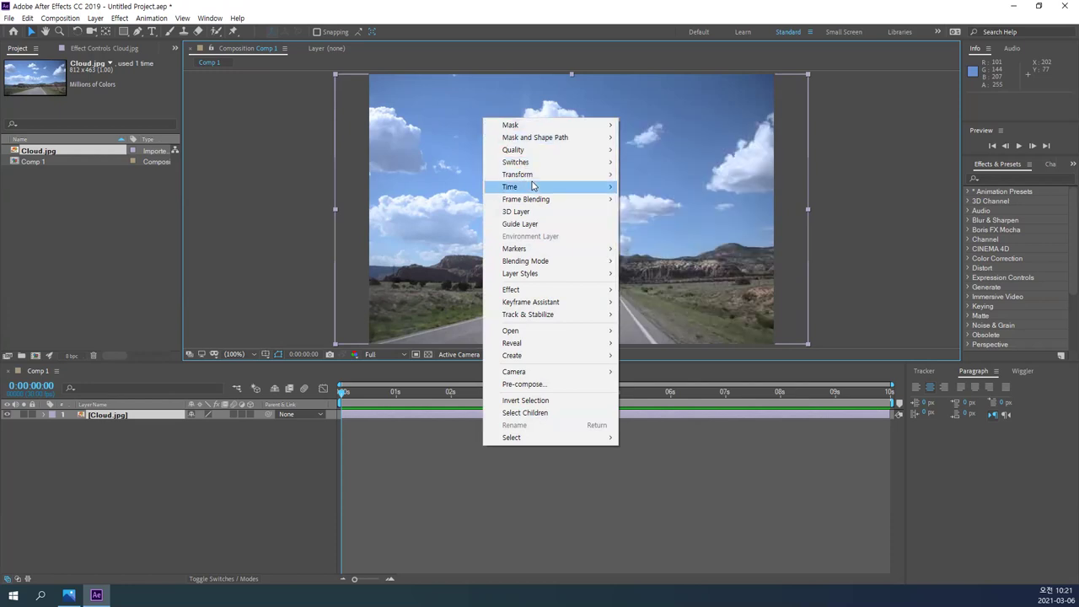
mouse_move(533, 175)
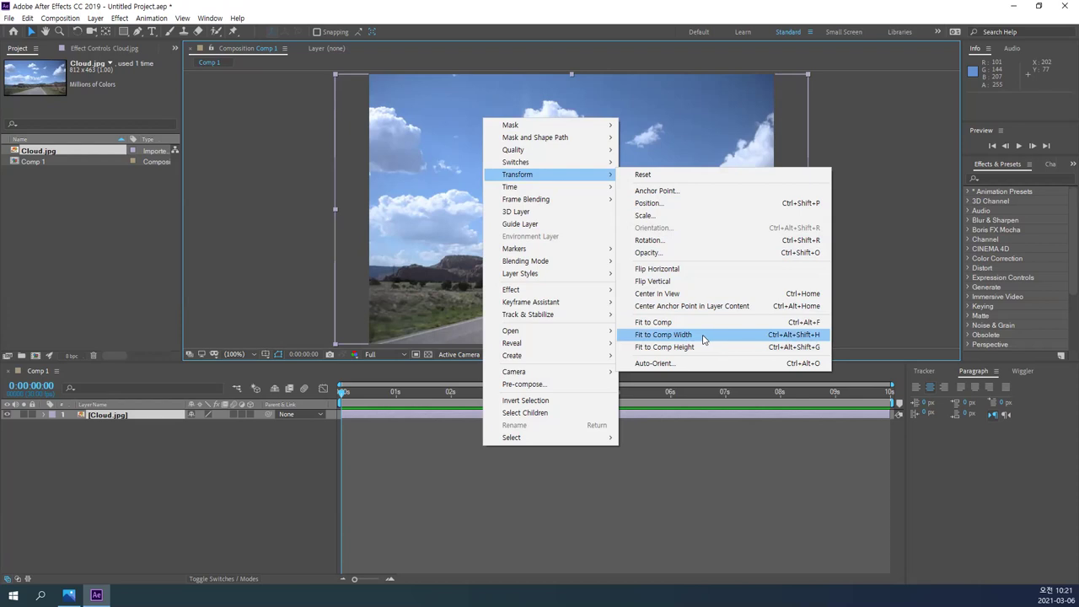
left_click(704, 336)
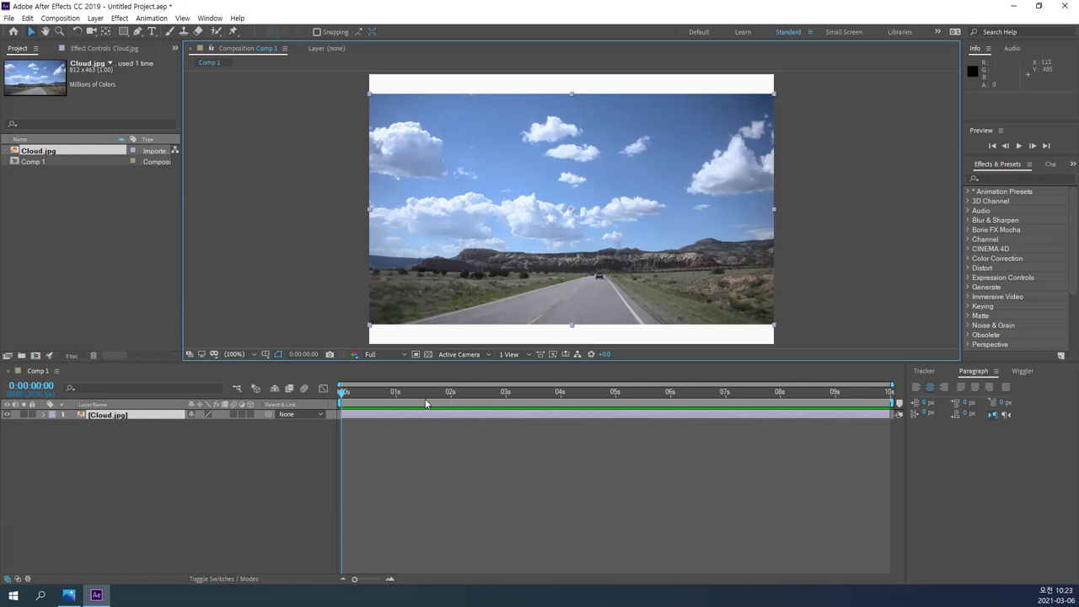
- Delete the Cloud.jpg layer from Comp 1
left_click(163, 458)
left_click(118, 416)
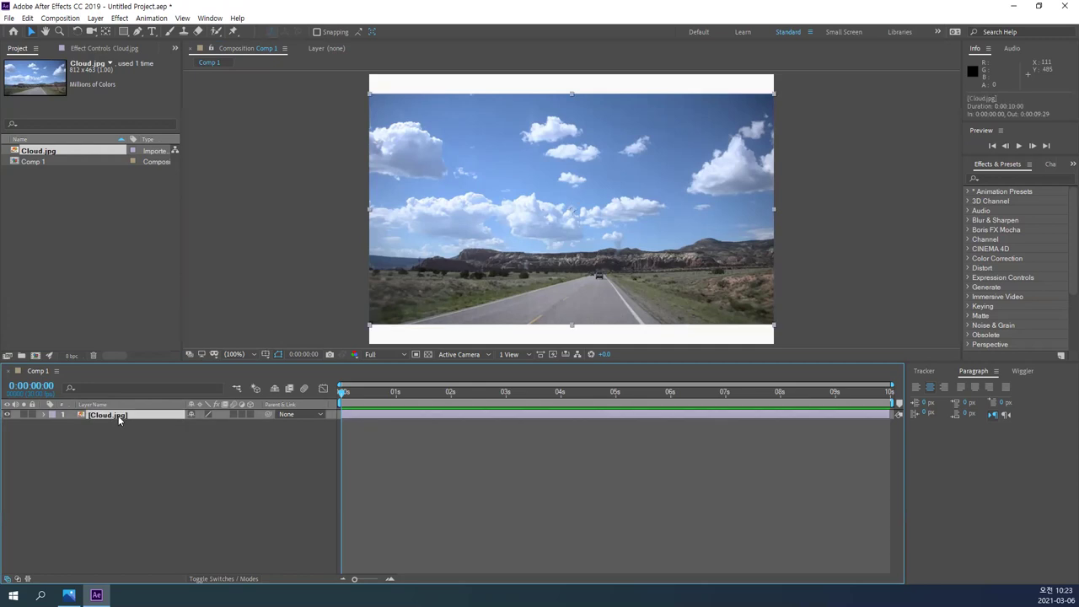
left_click(426, 177)
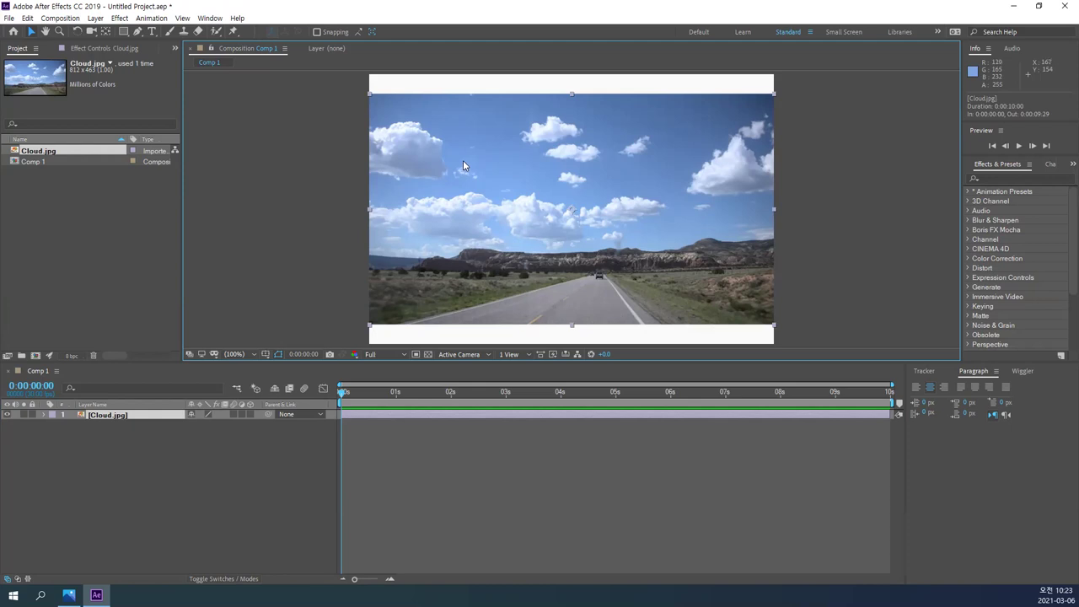
key("Delete")
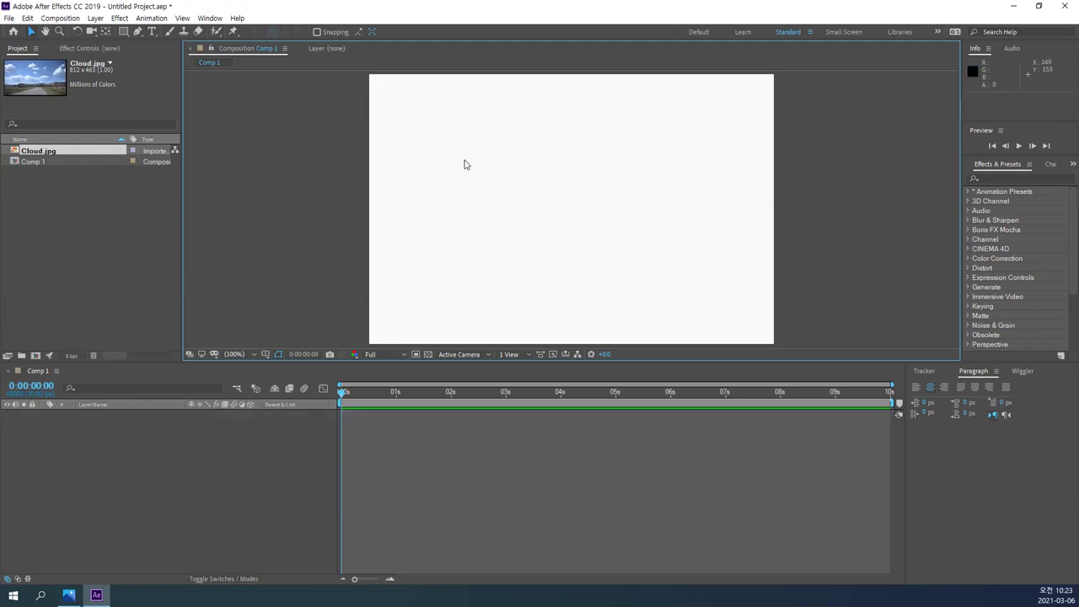
- Add Cloud.jpg to Comp 1 again and apply Fit to Comp so the layer fills the whole frame
left_click(52, 194)
left_click(32, 150)
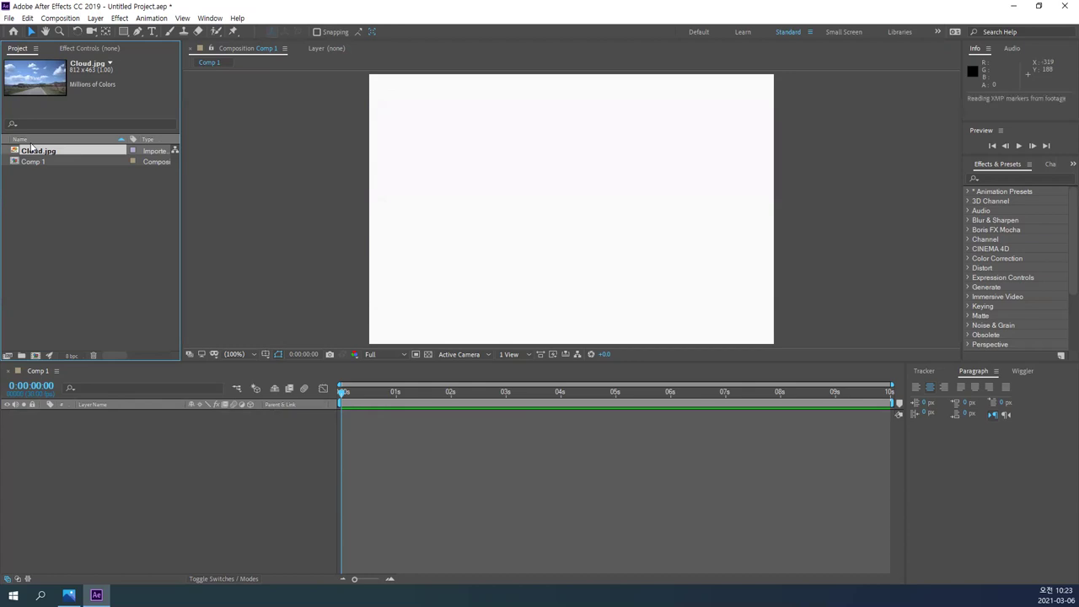
key("ctrl+slash")
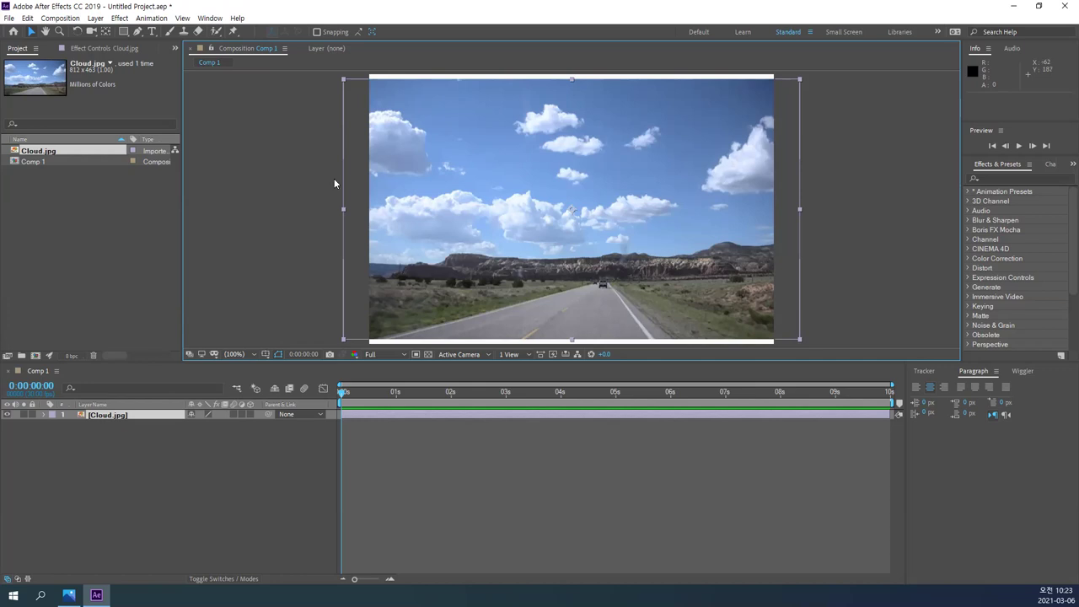
right_click(529, 112)
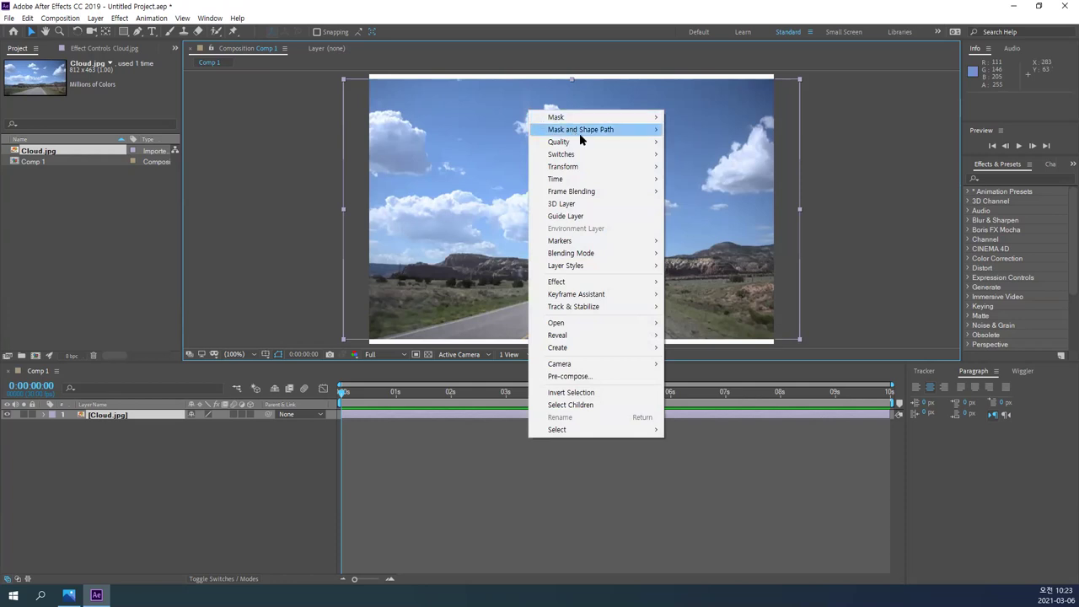
mouse_move(595, 173)
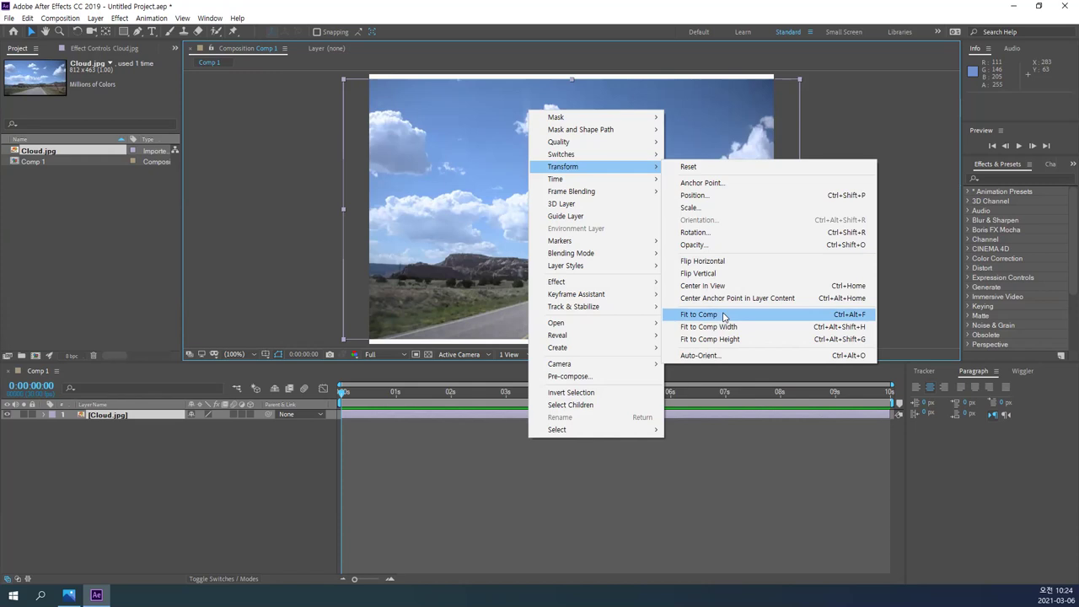
left_click(724, 314)
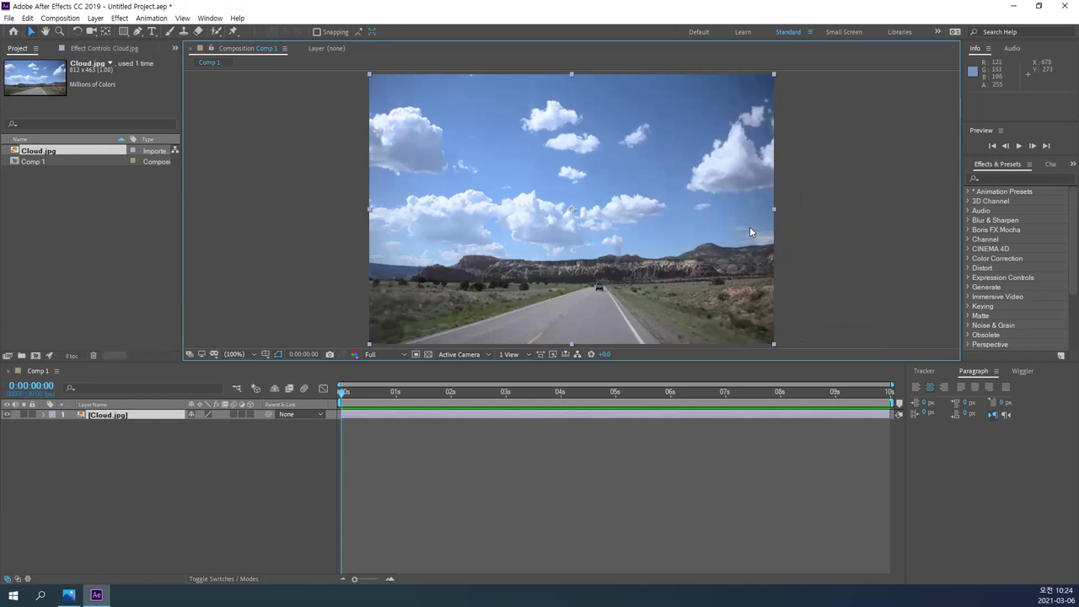
right_click(546, 138)
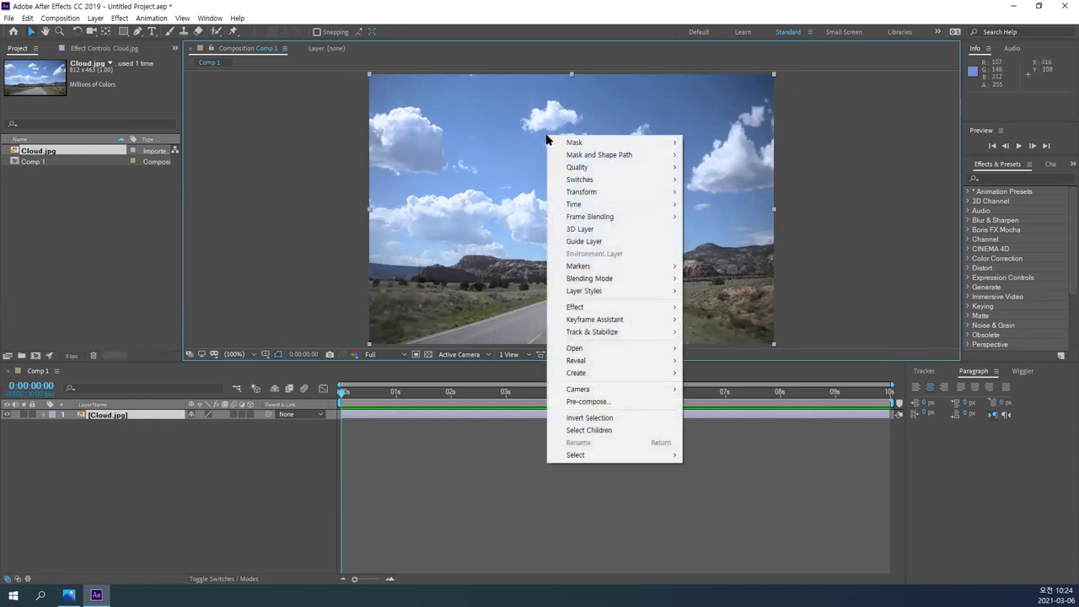
mouse_move(590, 192)
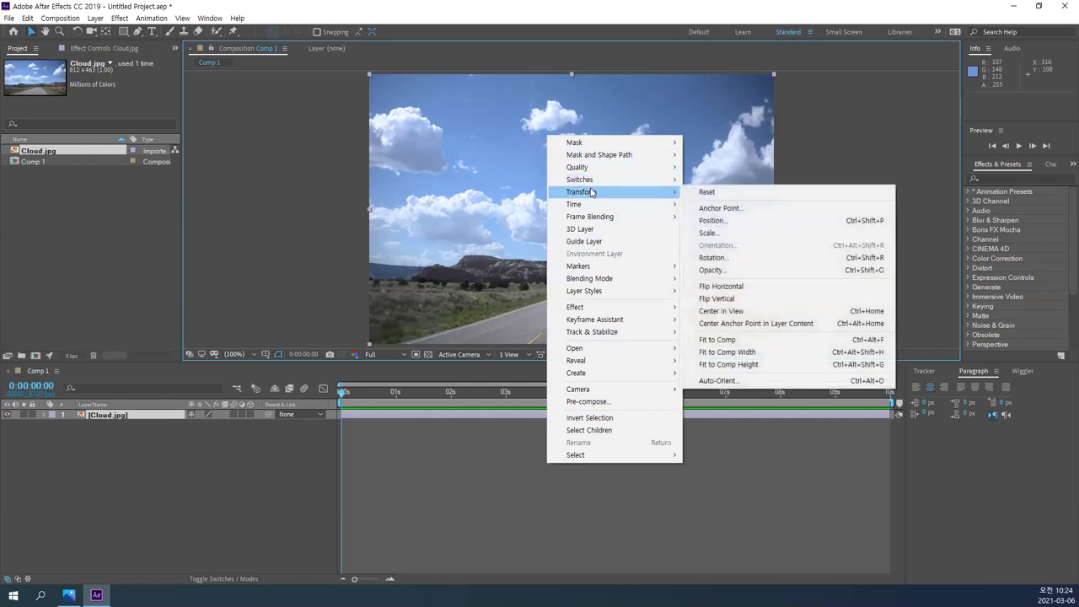
left_click(801, 341)
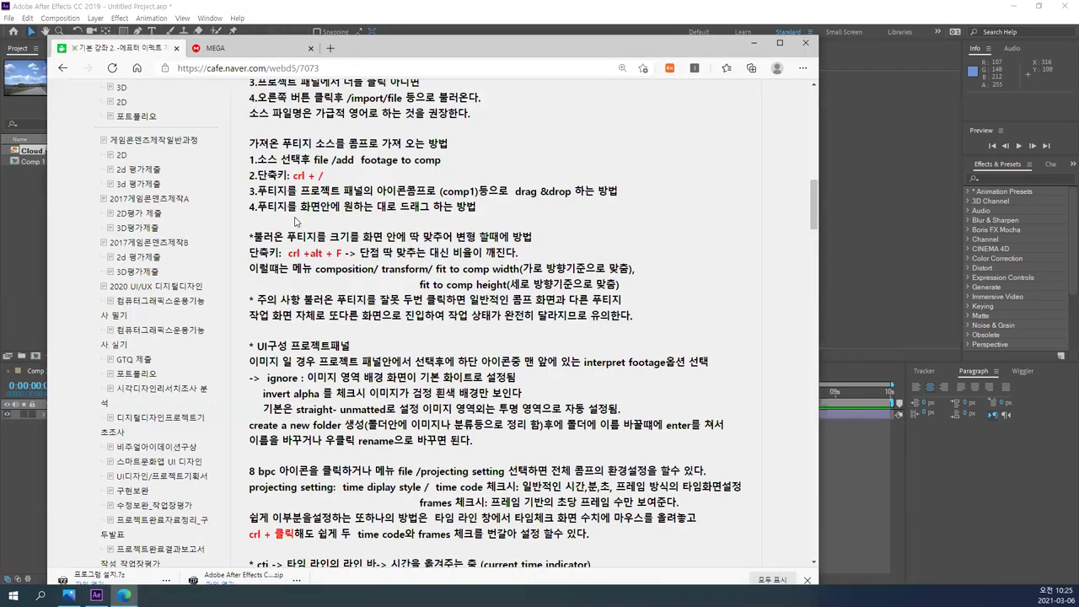
- Read the lecture notes on fitting footage, the project panel, time display and current time indicator, and return to After Effects
scroll(383, 221, "down", 1)
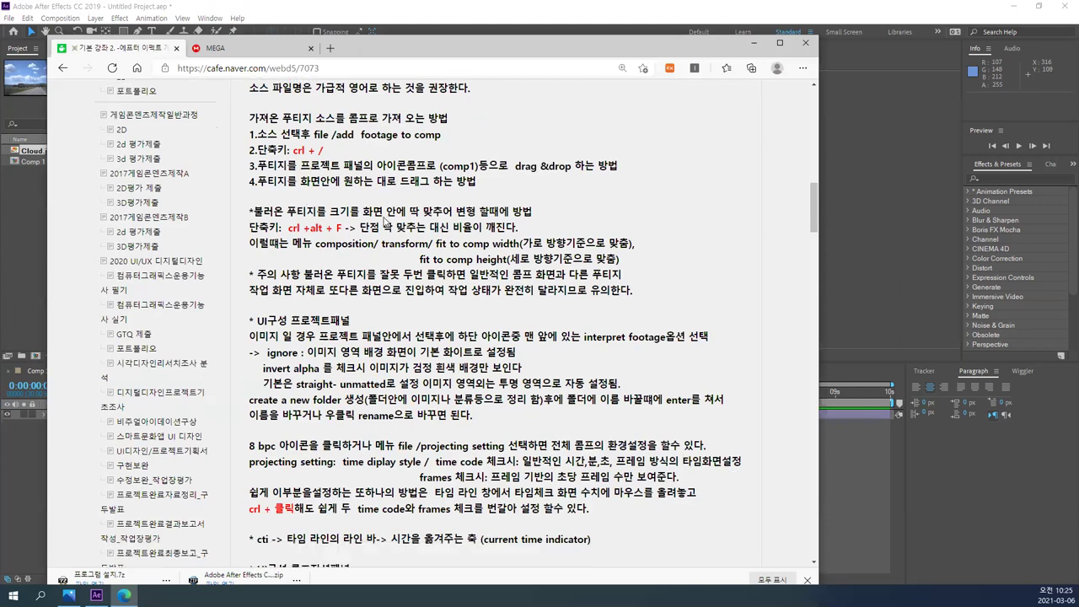
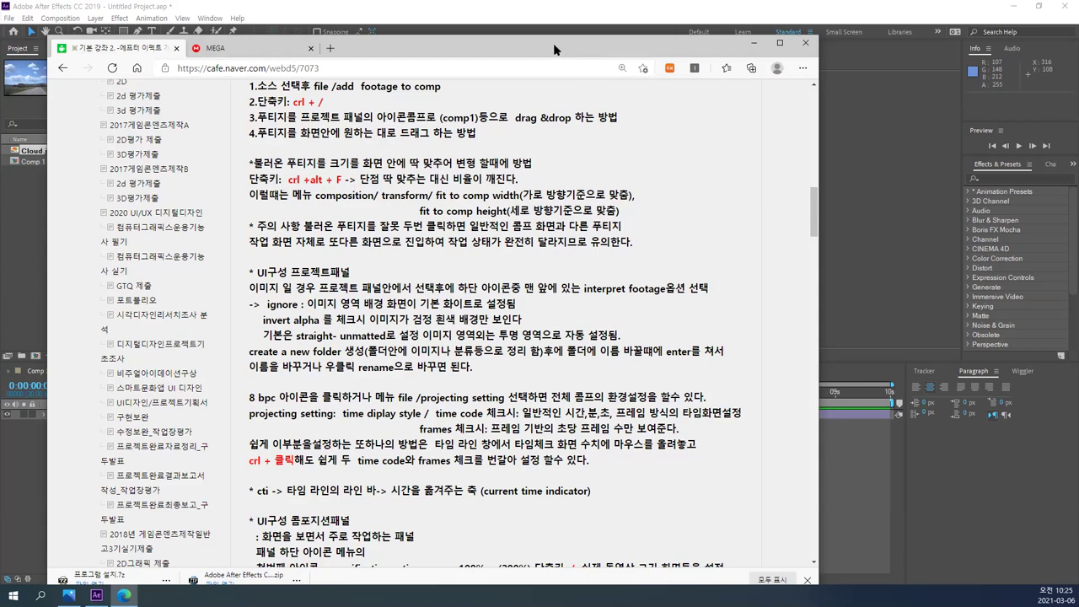
key("alt+F4")
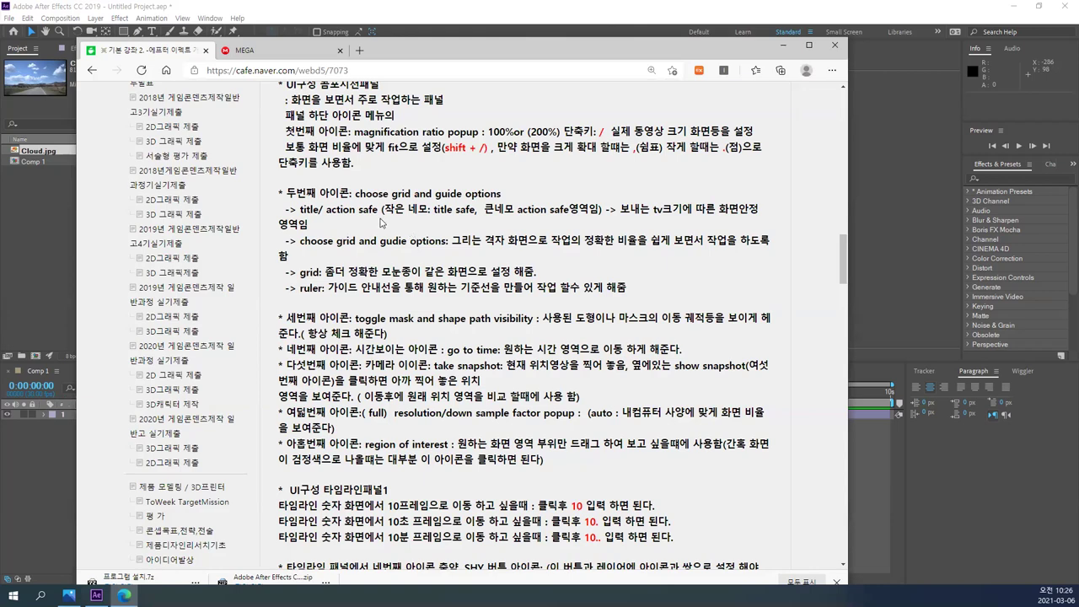
scroll(340, 207, "up", 1)
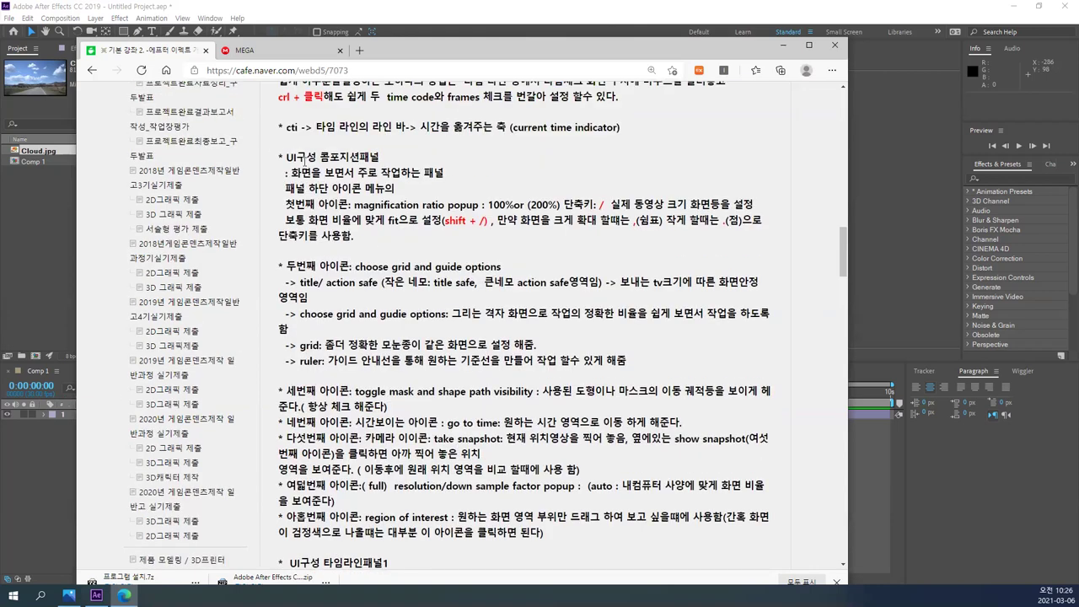
scroll(402, 196, "up", 1)
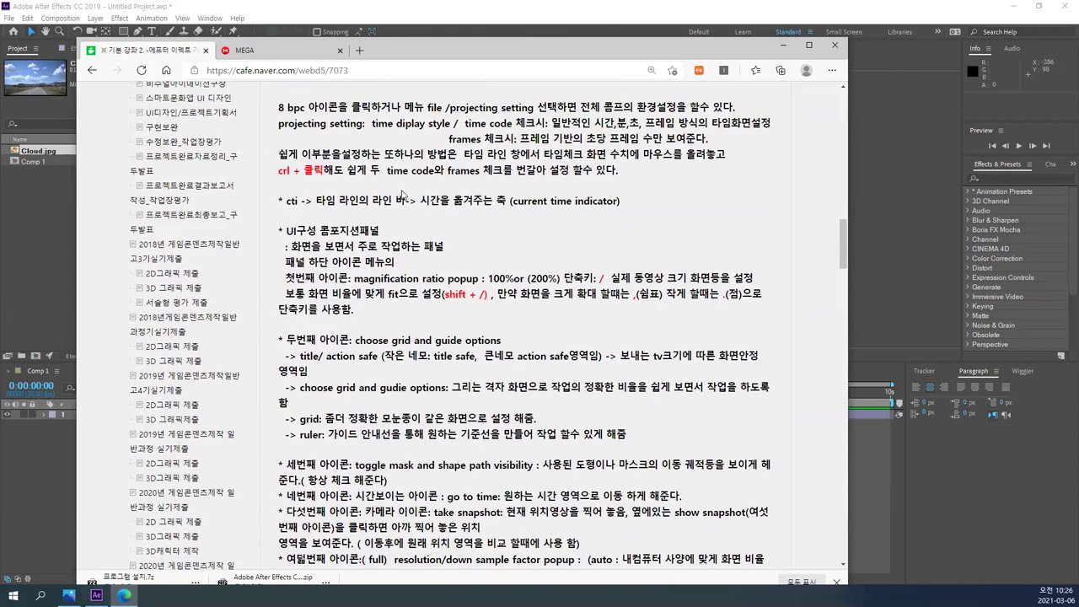
scroll(375, 195, "up", 3)
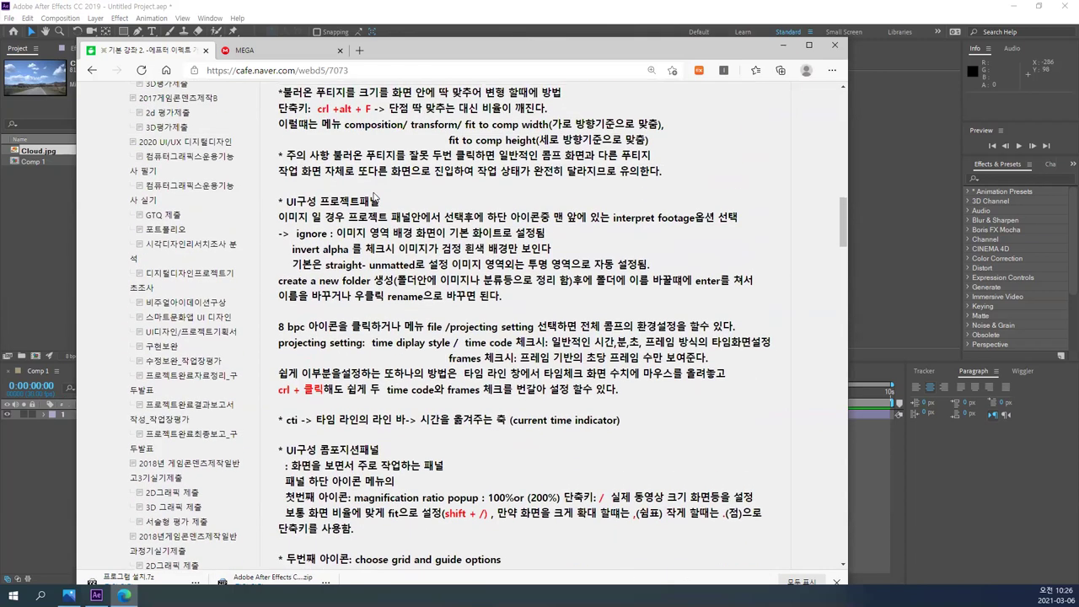
scroll(375, 196, "down", 1)
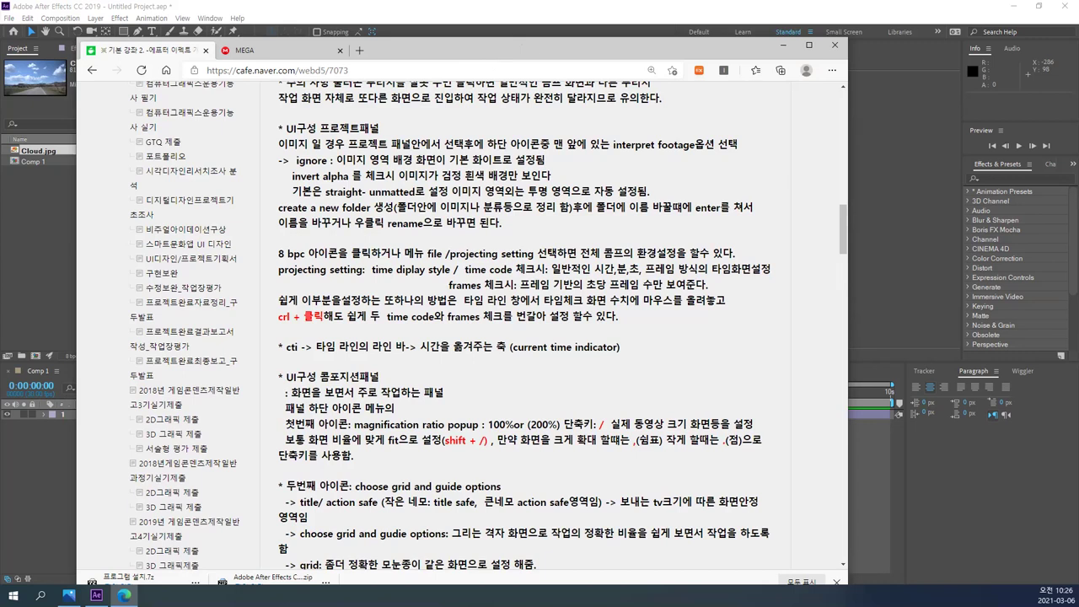
key("alt+Tab")
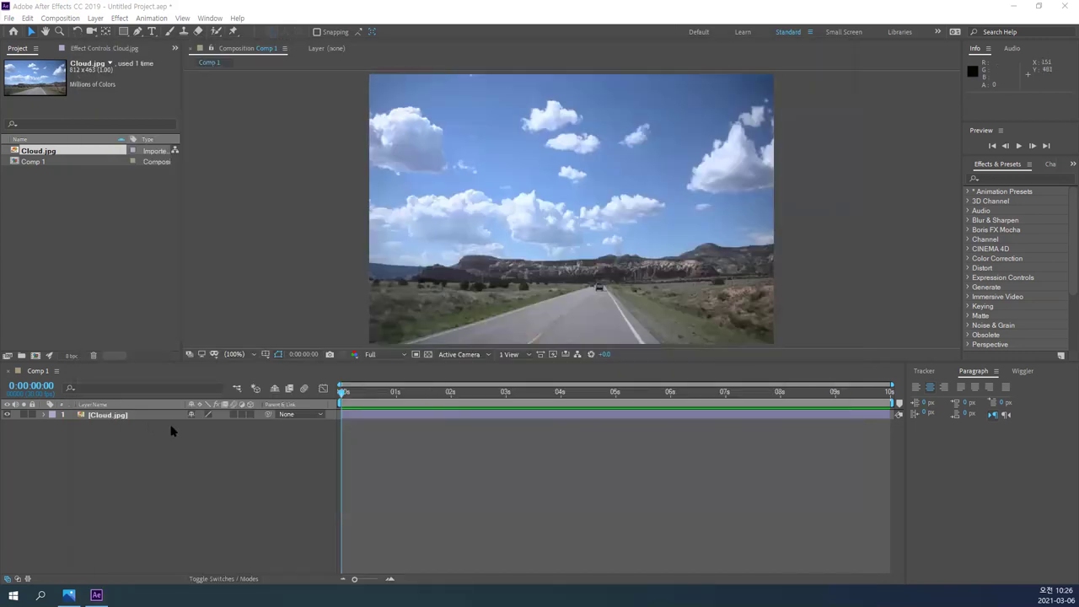
- Select the Cloud.jpg layer and open the timeline's current time value for editing
left_click(127, 415)
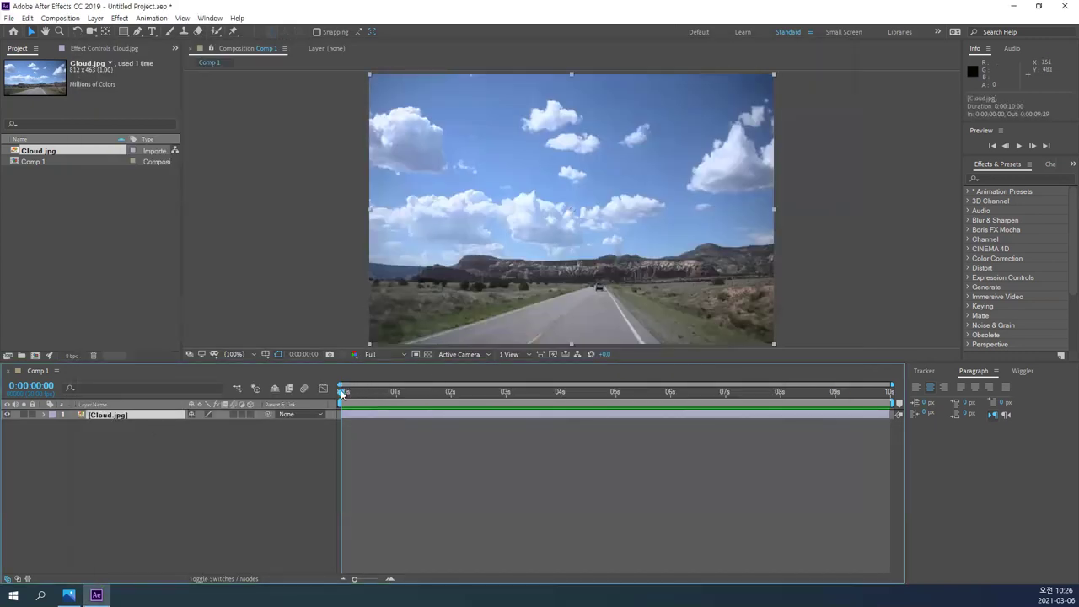
mouse_move(342, 394)
left_mouse_down()
mouse_move(366, 393)
mouse_move(340, 394)
left_mouse_up()
left_click(31, 386)
left_click(31, 387)
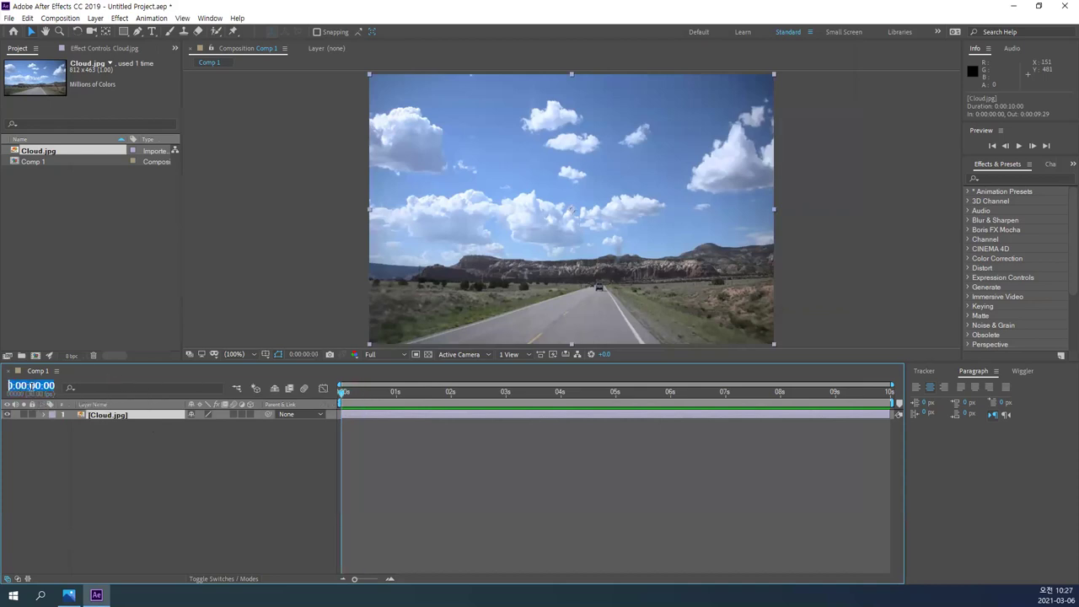
left_click(11, 385)
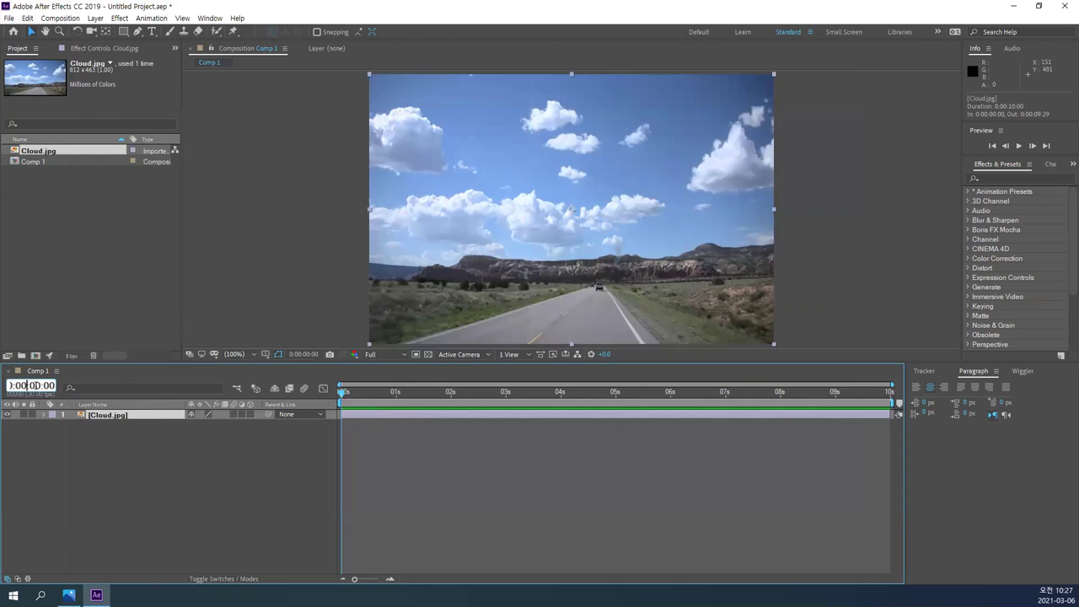
left_click(108, 442)
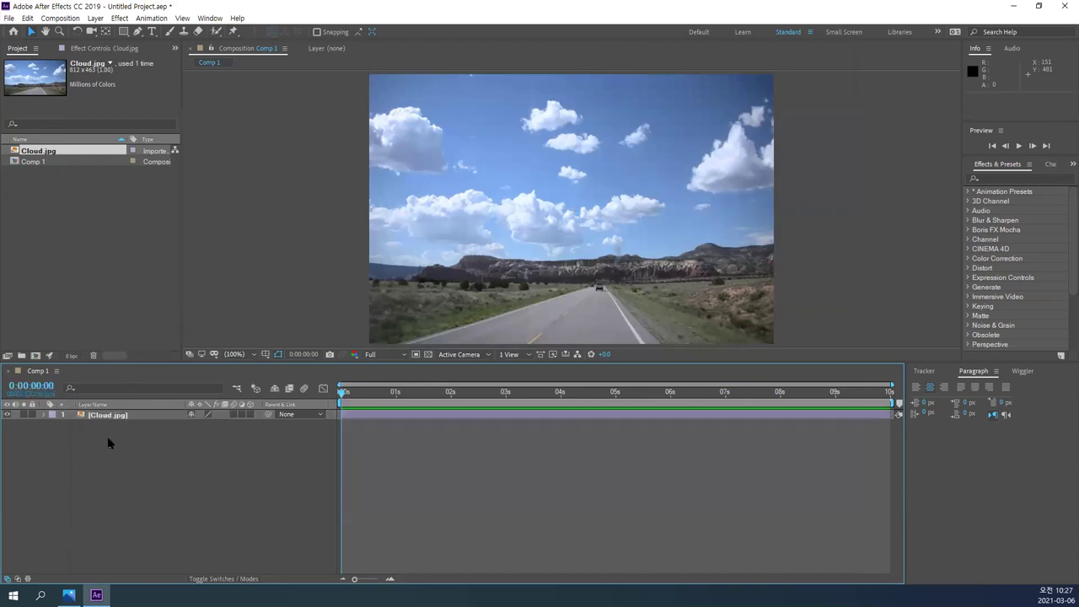
- Move the current time indicator to the end of Comp 1's timeline, at 0:00:09:29
left_click(344, 391)
left_click_drag(344, 391, 900, 424)
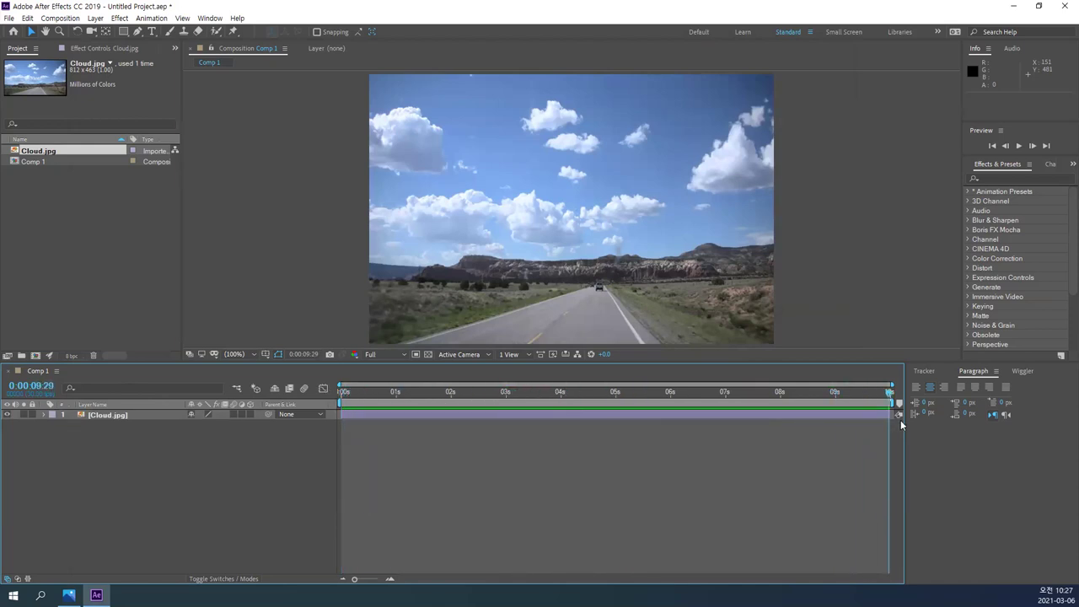
- Move the current time indicator to the timeline's start, scrub it to 0:00:01:19, and return it to 0:00:00:00
left_click_drag(941, 421, 284, 379)
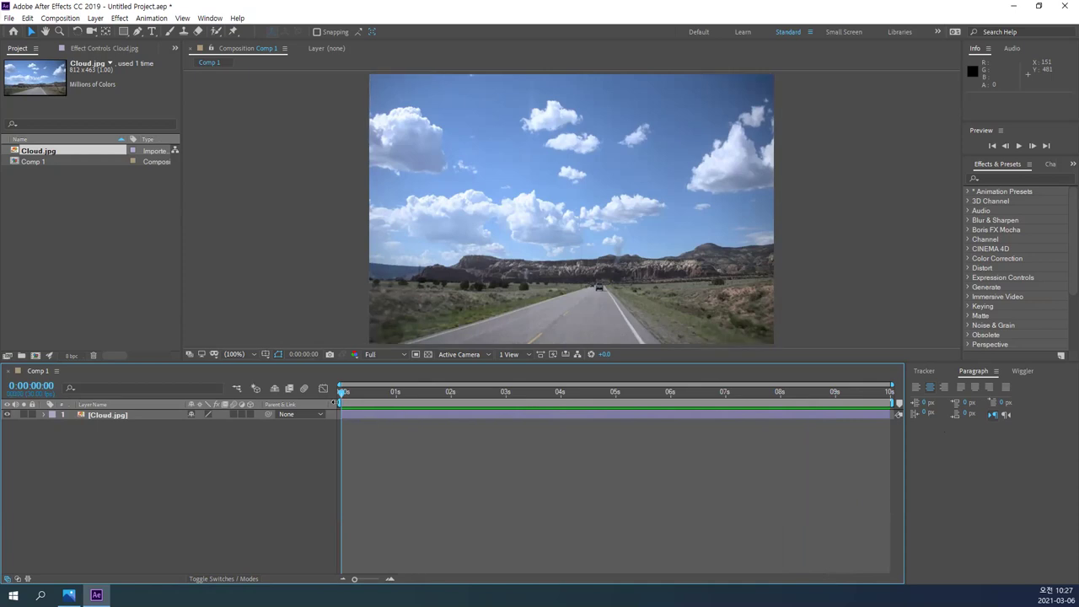
left_click_drag(338, 395, 430, 405)
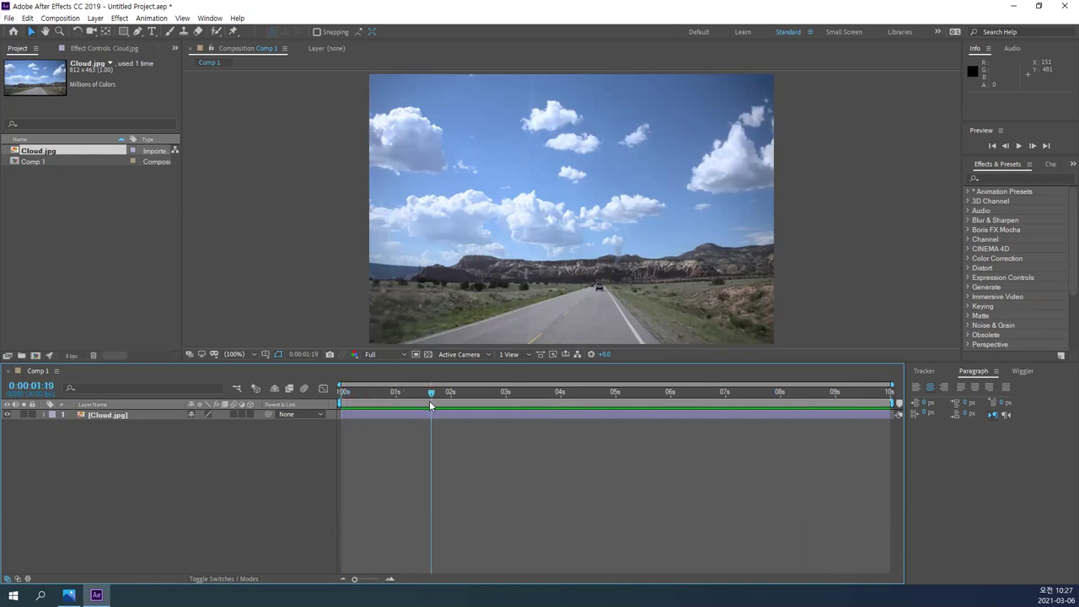
key("Home")
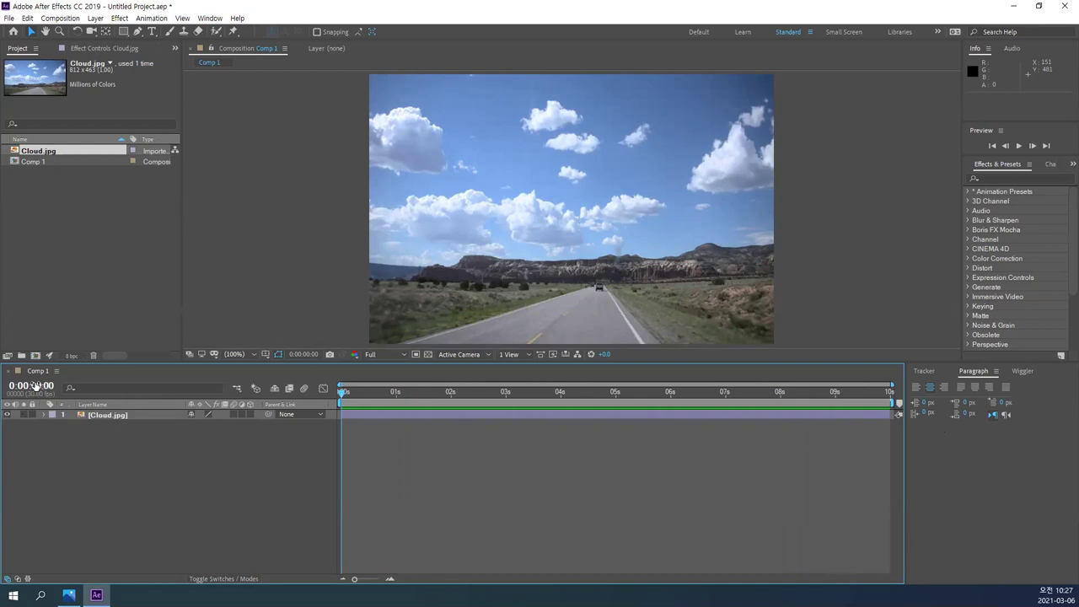
- Toggle the timeline's time display between timecode and frames several times, leaving it in frames
left_click(34, 385, "ctrl")
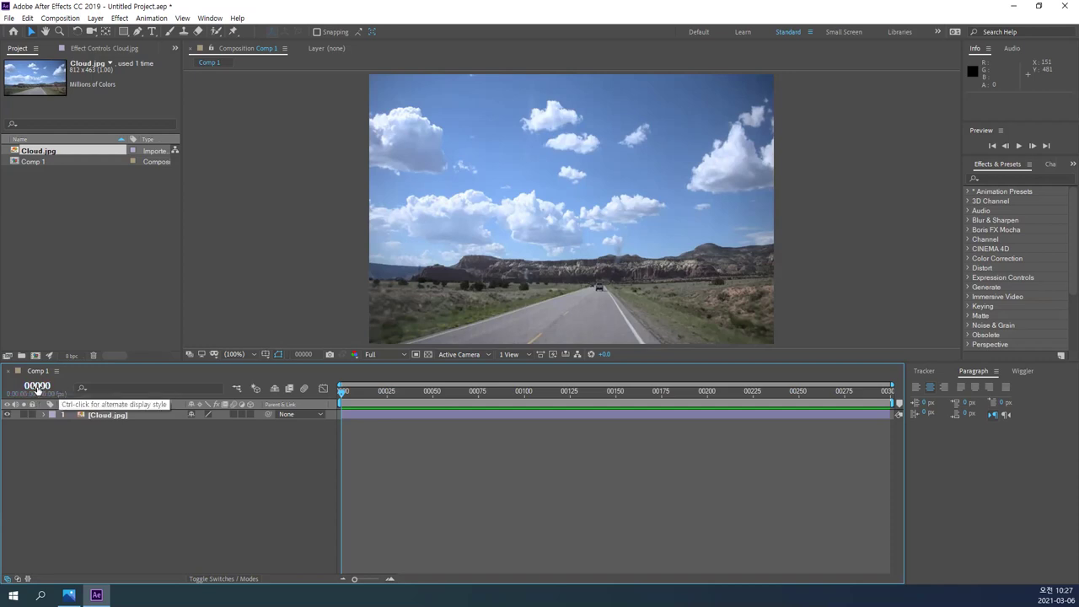
left_click(37, 388, "ctrl")
left_click(37, 388, "ctrl")
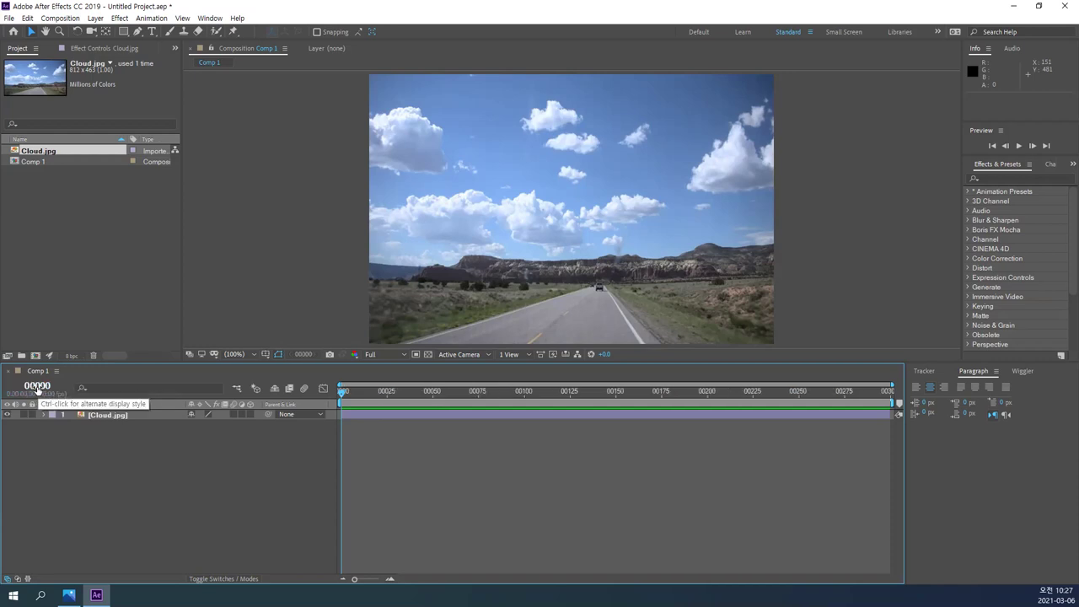
left_click(37, 388, "ctrl")
left_click(37, 388, "ctrl")
left_click(37, 388, "ctrl")
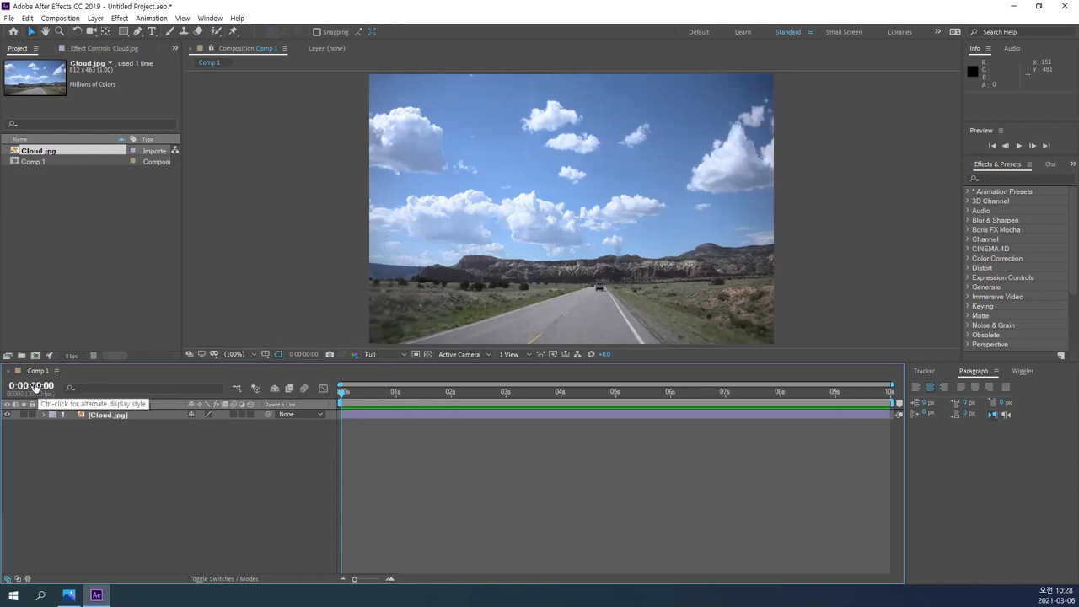
left_click(35, 387, "ctrl")
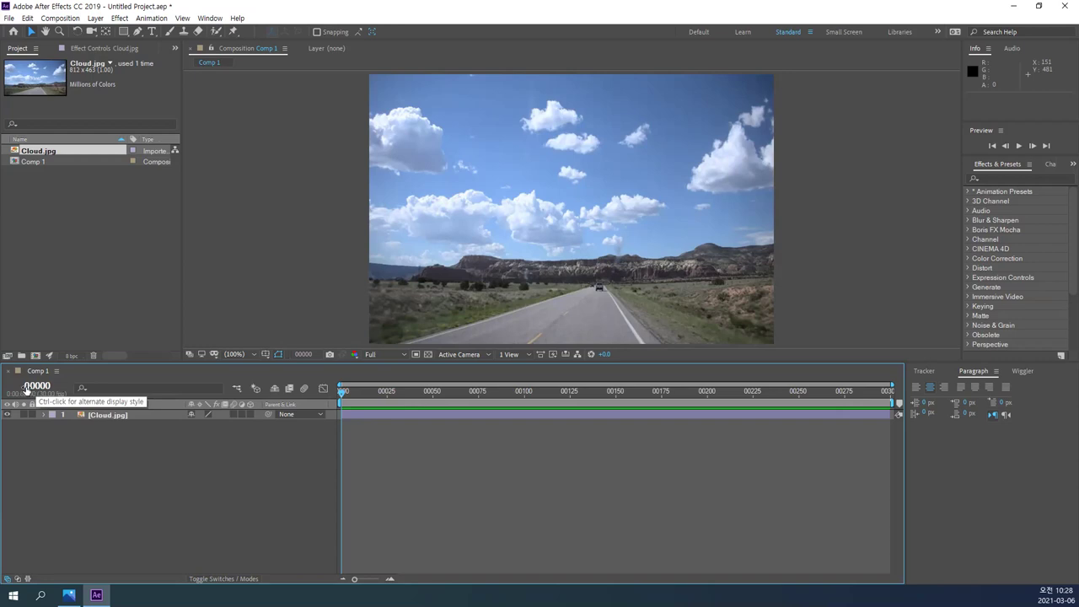
- Set the current time to frame 10 and switch the time display back to timecode
left_click(26, 387)
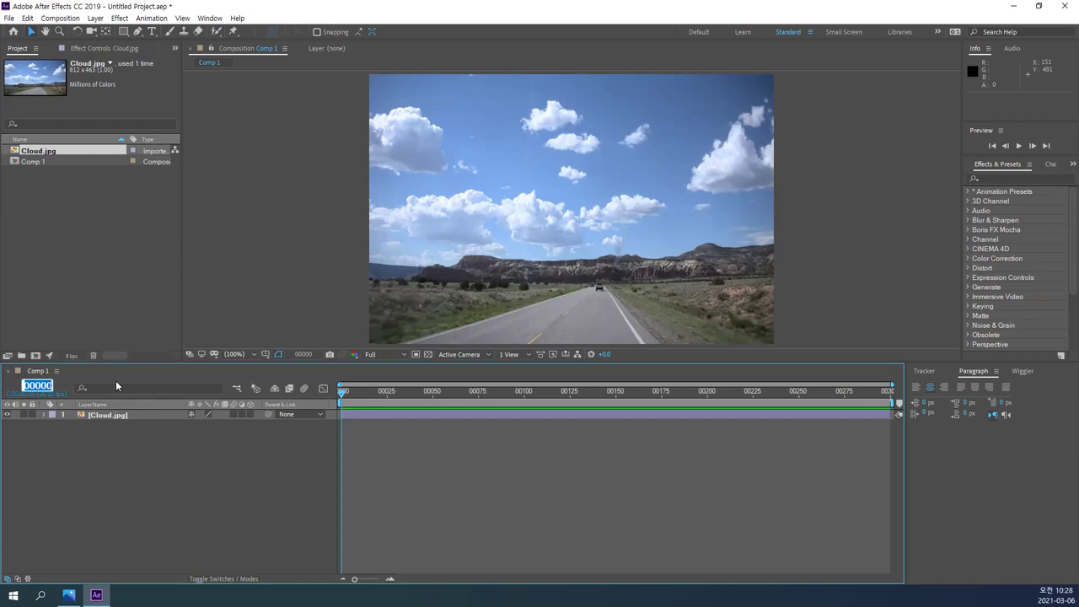
type("10")
key("Return")
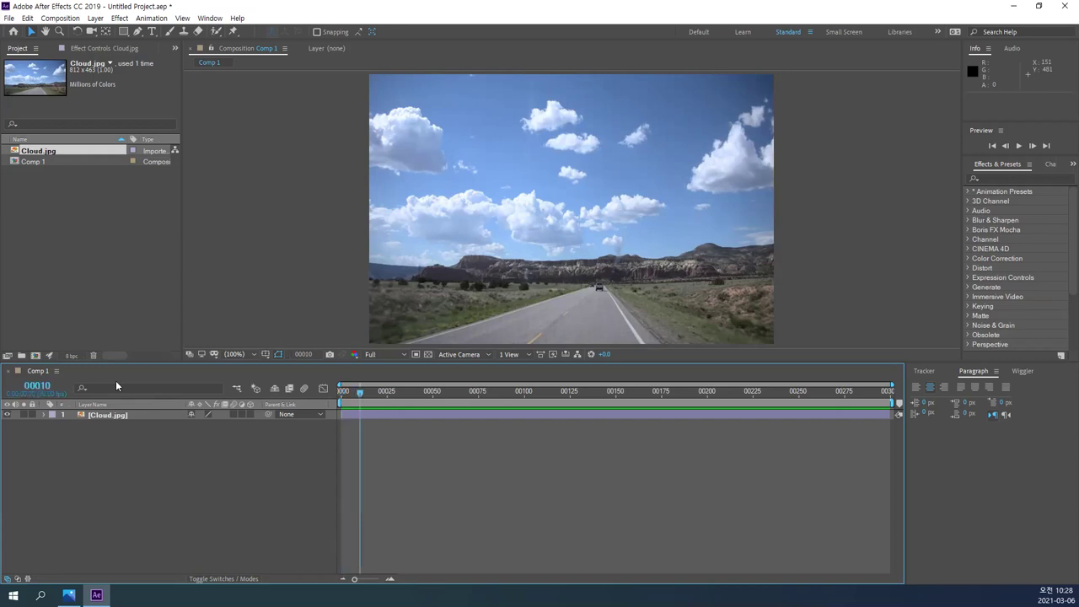
left_click(37, 387, "ctrl")
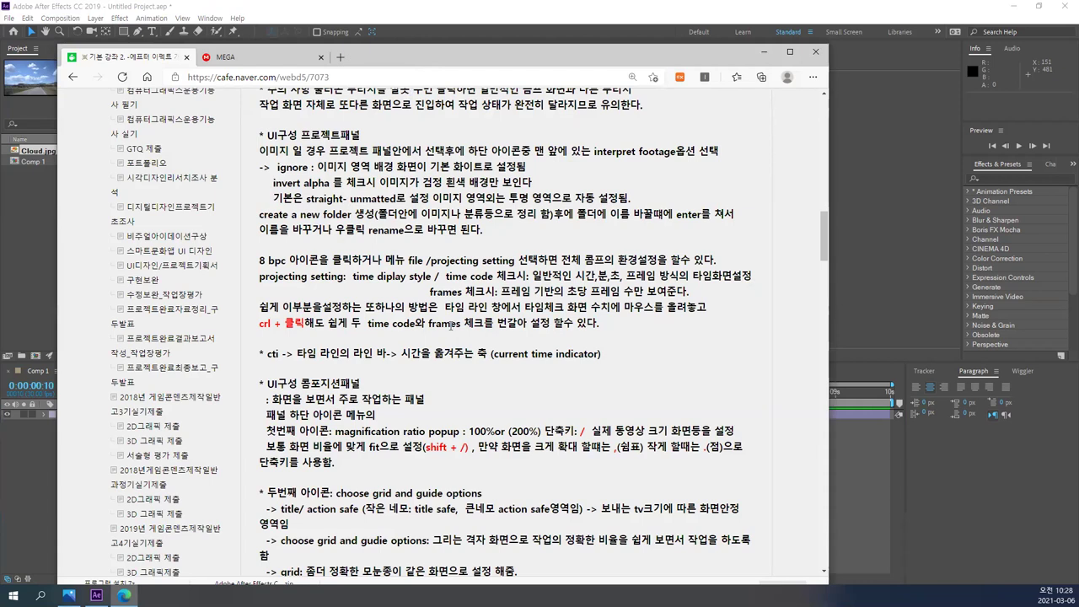
- Read the lecture notes on the composition panel's magnification and guide options, and return to After Effects
scroll(450, 325, "down", 3)
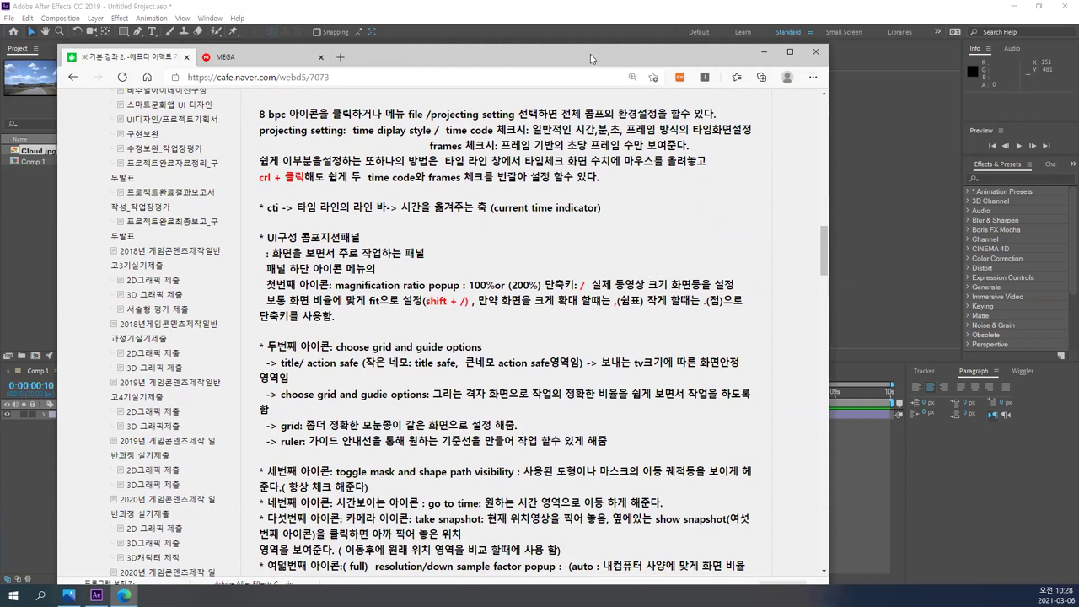
key("alt+F4")
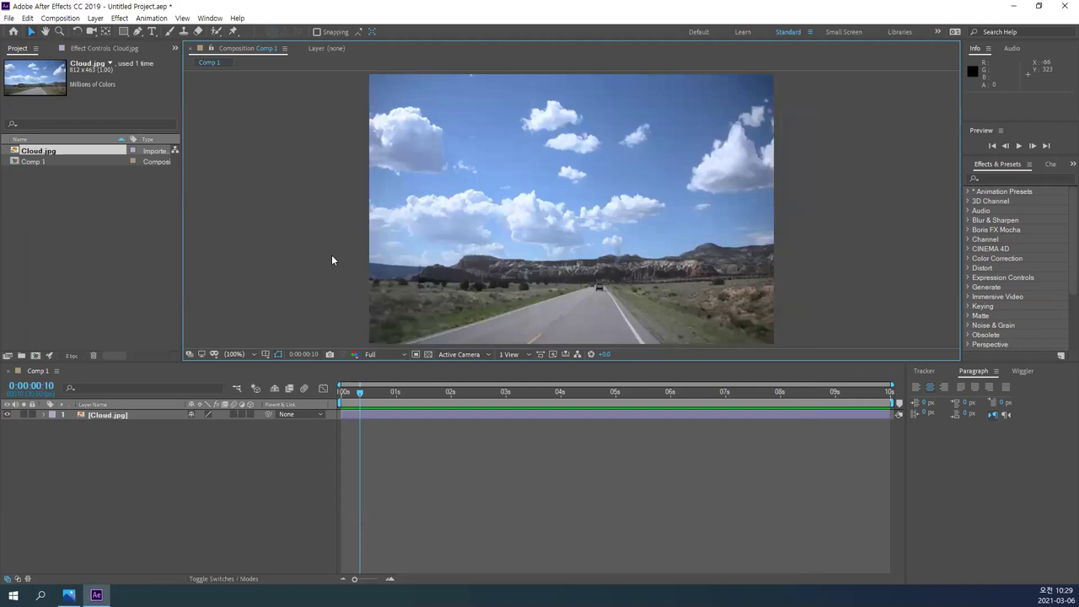
- Zoom the composition view in to 400% and out to 12.5%, restore 100%, and zoom out to 25%
key("comma")
key("comma")
key("period")
key("period")
key("period")
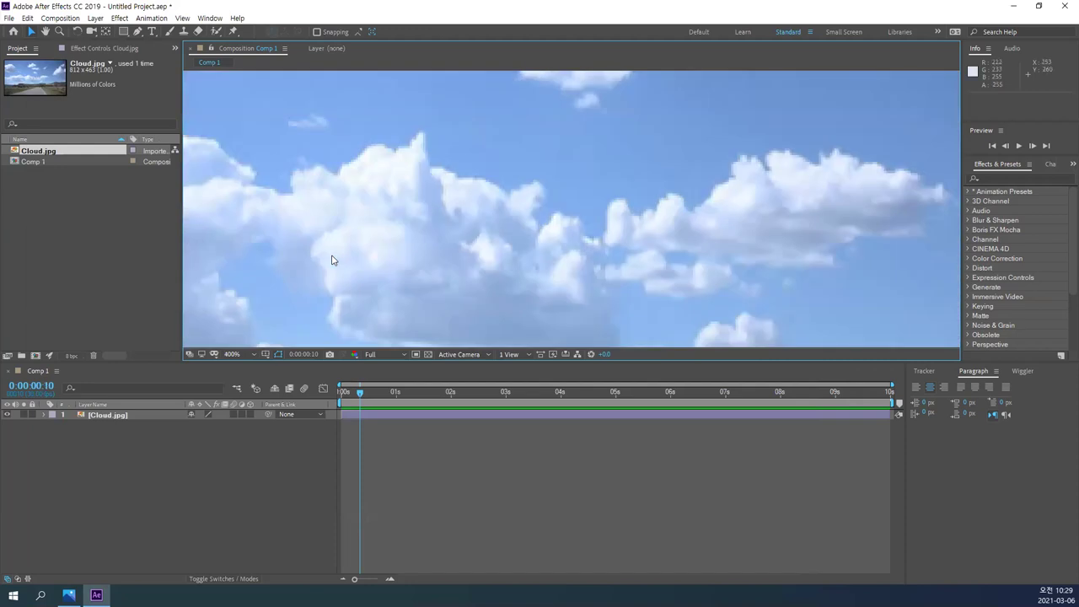
key("comma")
key("comma")
key("comma")
key("comma")
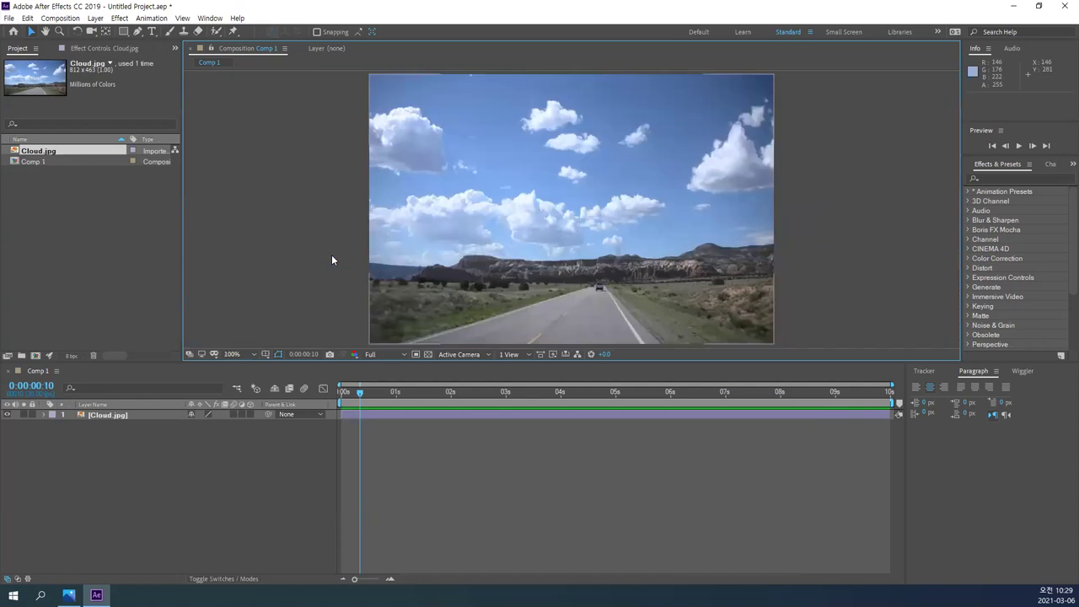
key("comma")
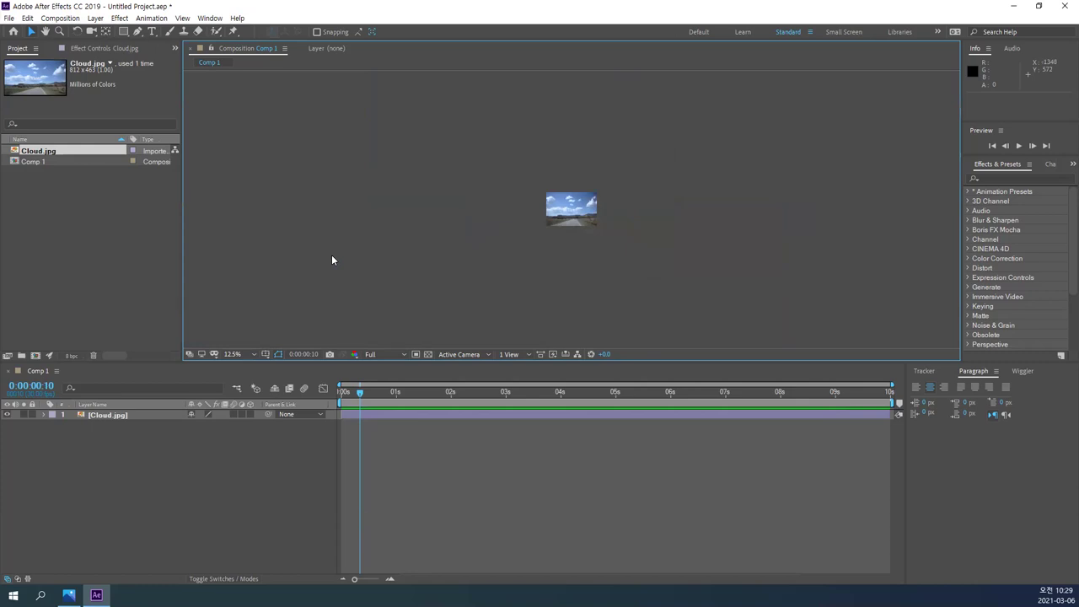
key("period")
key("period")
key("period")
key("period")
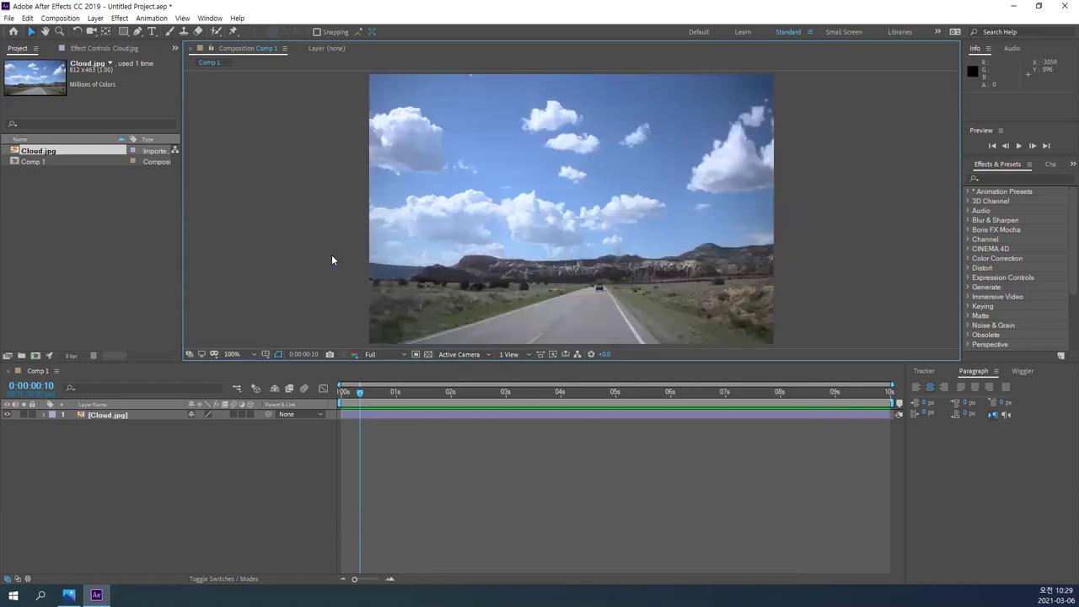
key("comma")
key("comma")
key("comma")
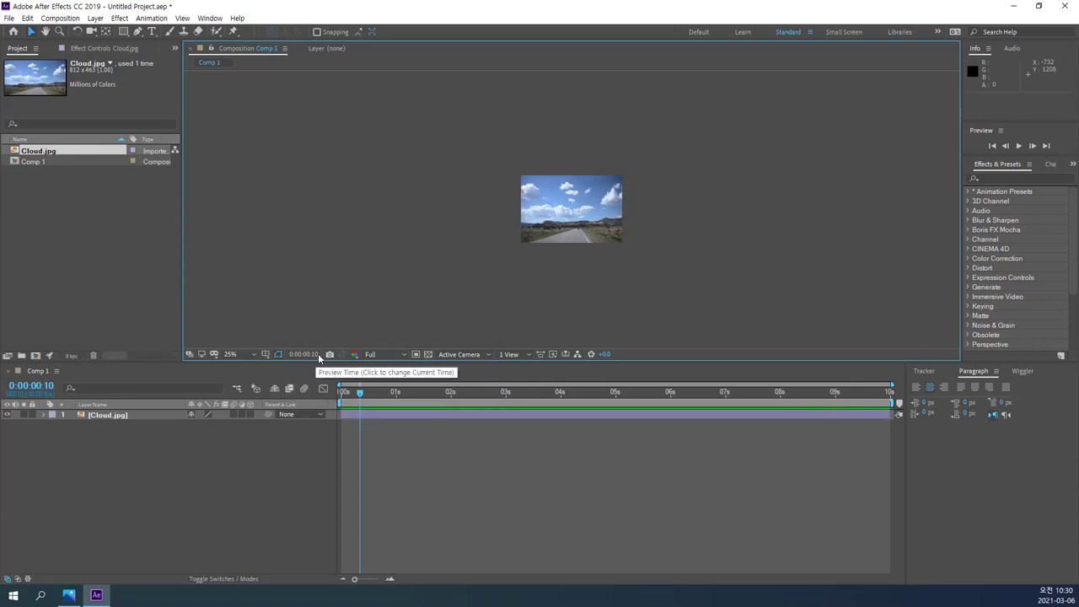
- Set the composition view's magnification to 100% and make the composition panel active
left_click(252, 354)
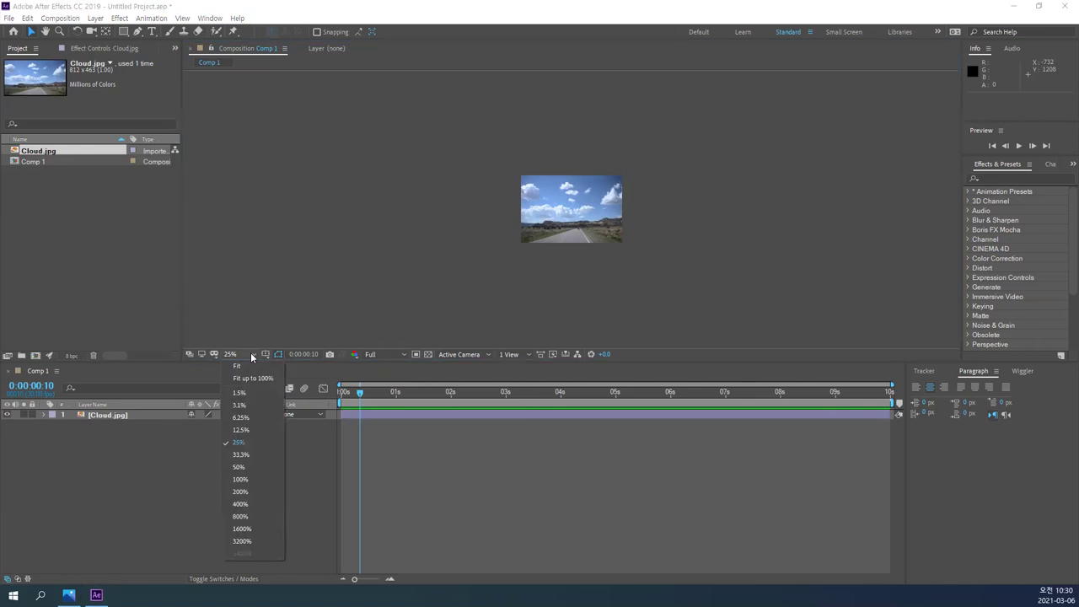
left_click(263, 480)
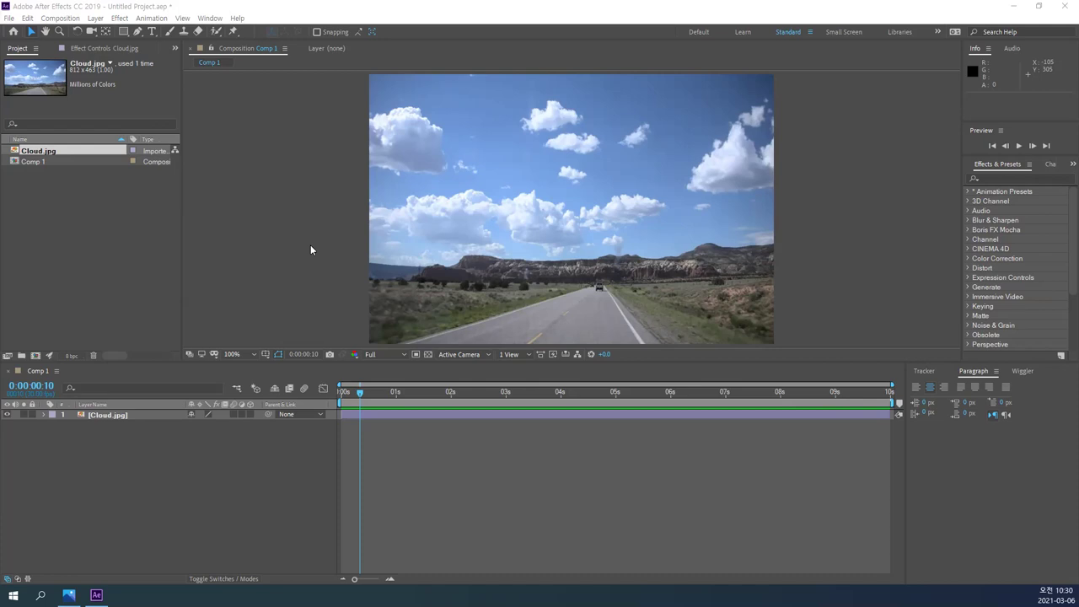
left_click(276, 227)
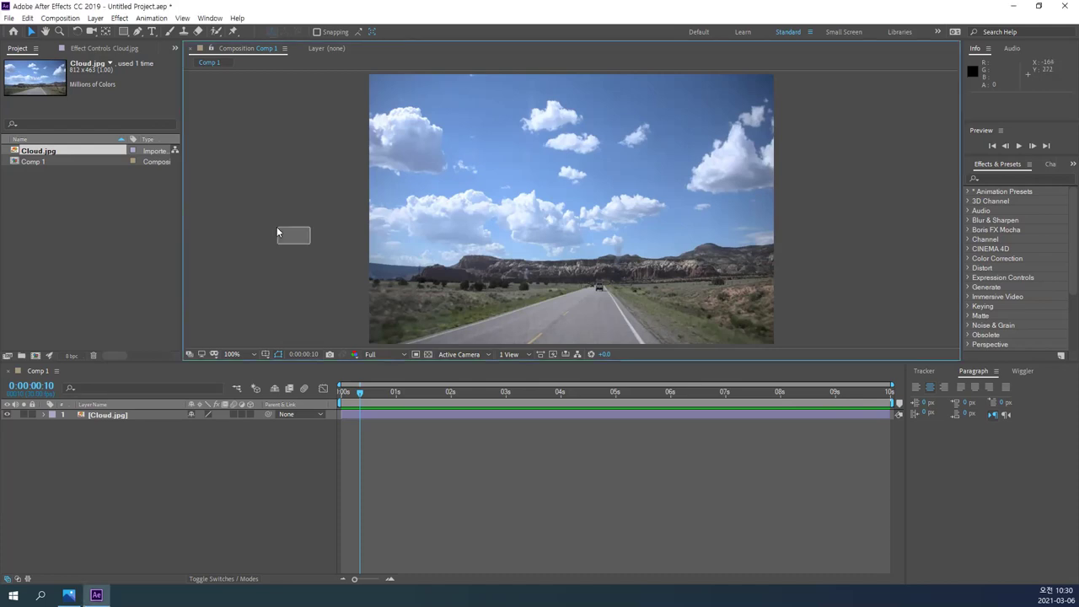
- Zoom the composition view in to 800% and reset it to actual size at 100%
key("period")
key("period")
key("period")
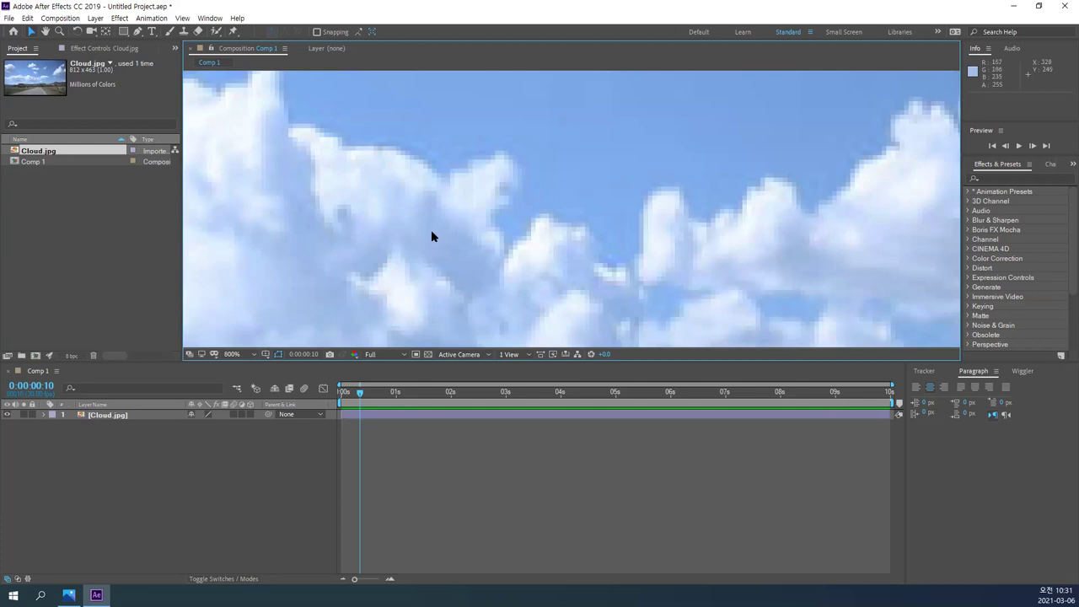
key("slash")
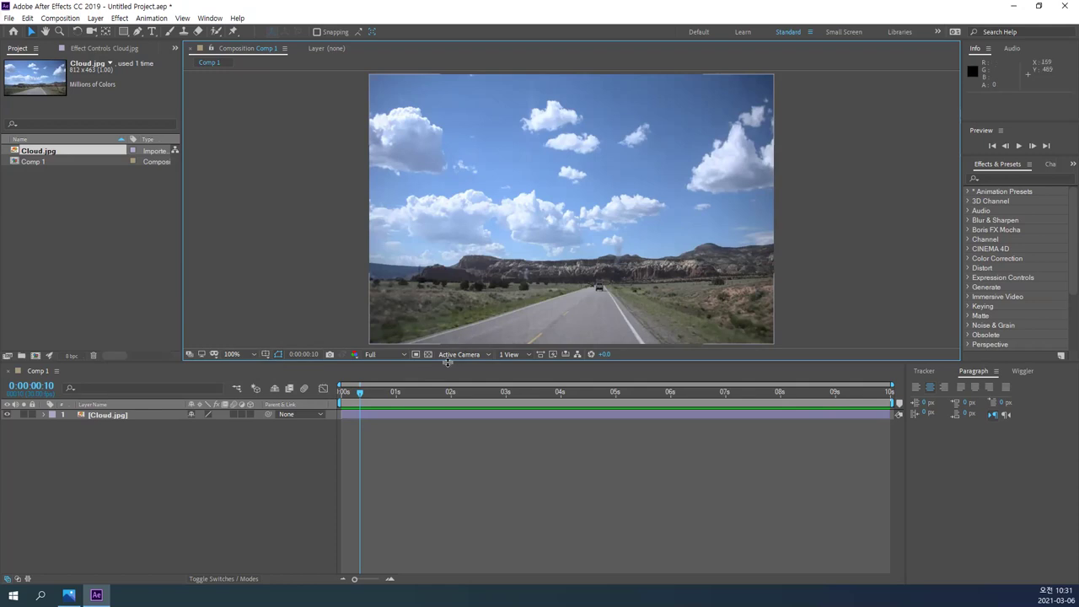
- Shorten the composition panel by enlarging the timeline area, try 50% magnification, and set the view back to 100%
left_click_drag(426, 361, 225, 217)
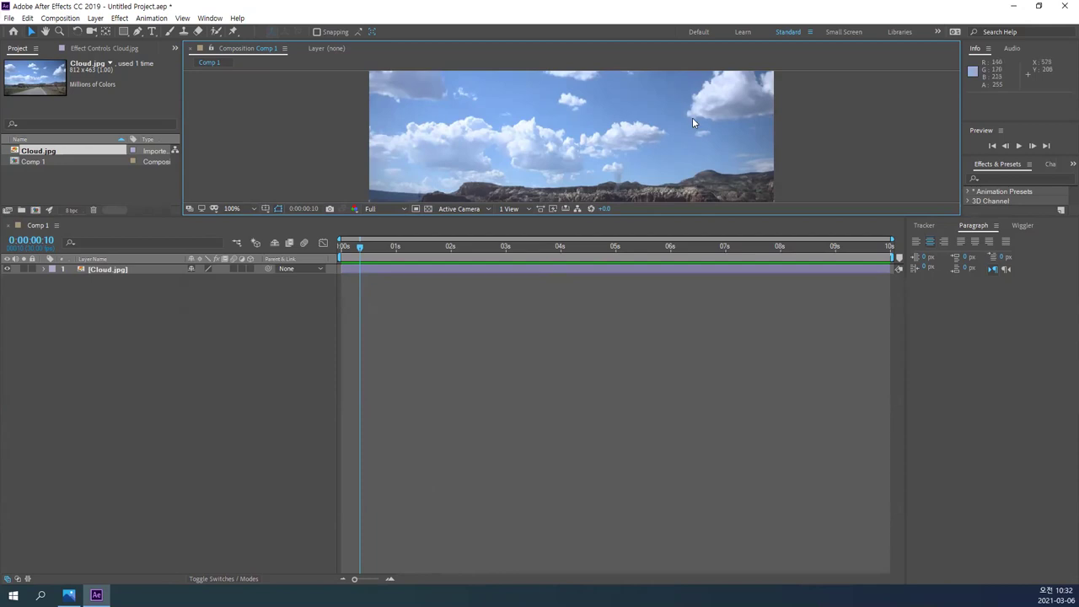
scroll(693, 123, "down", 2)
scroll(693, 123, "up", 1)
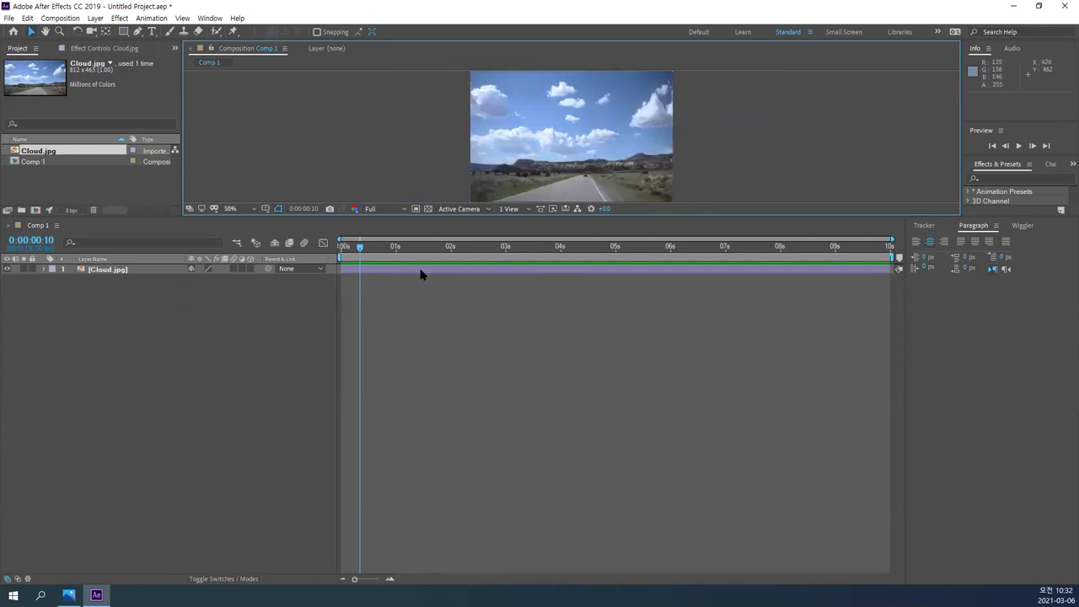
left_click(247, 207)
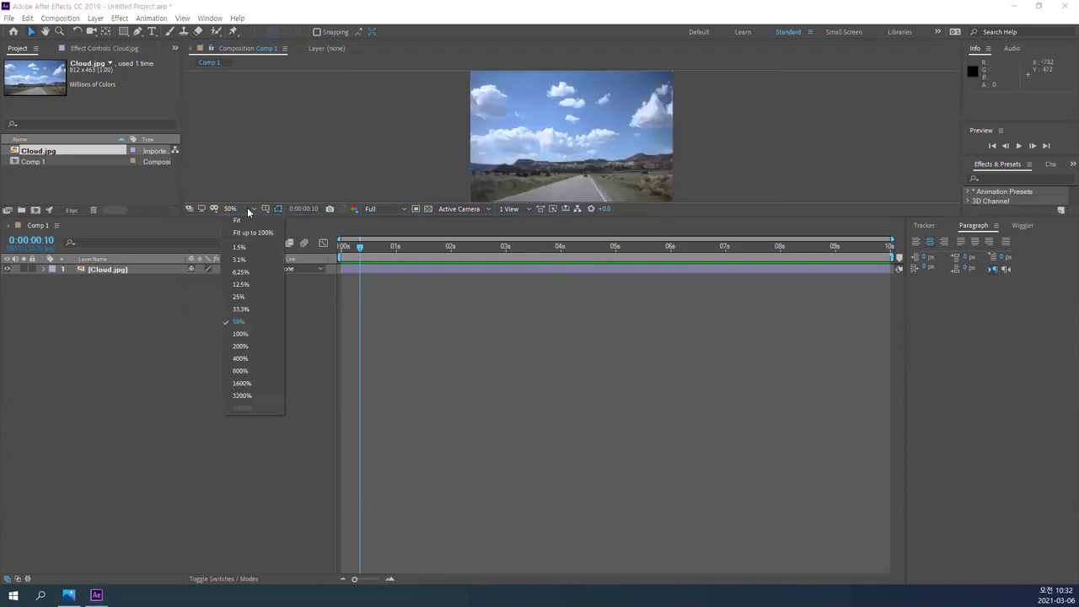
left_click(265, 335)
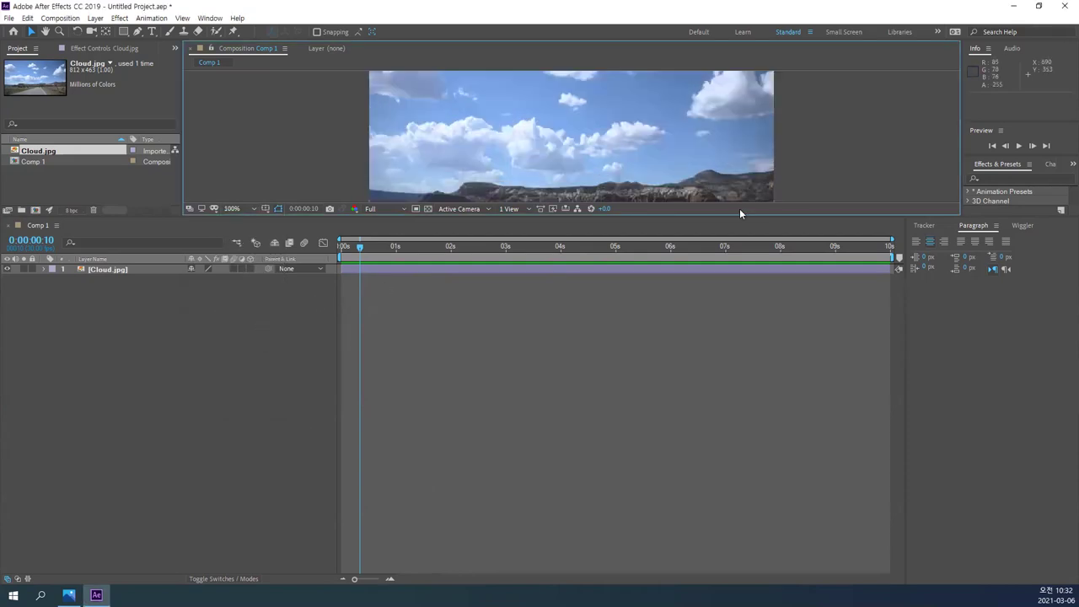
- Make the composition panel taller and short again, and set its magnification to Fit
left_click_drag(735, 217, 738, 335)
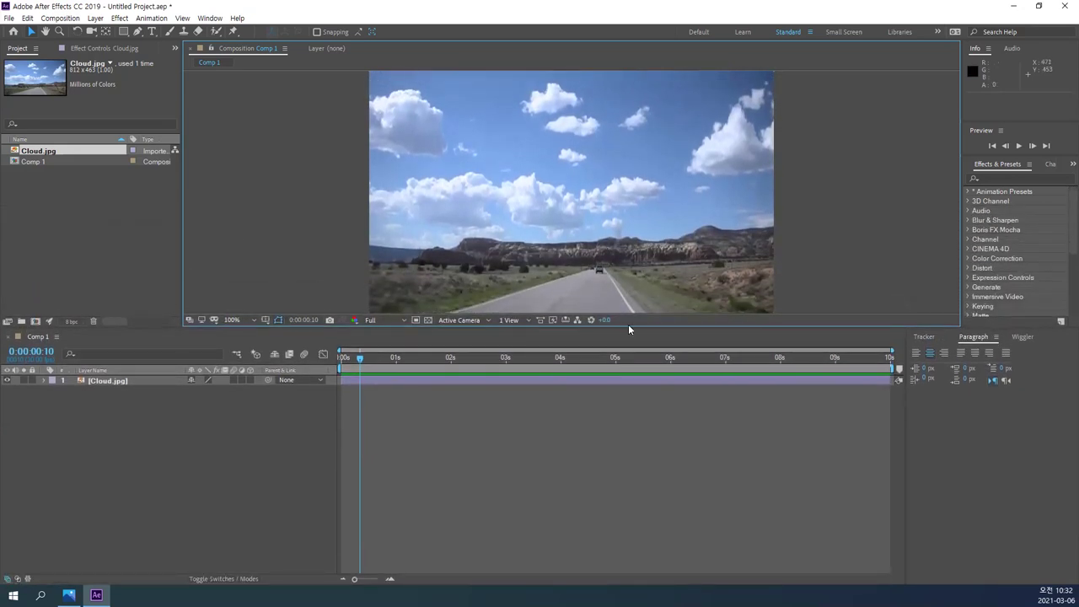
left_click_drag(628, 327, 594, 196)
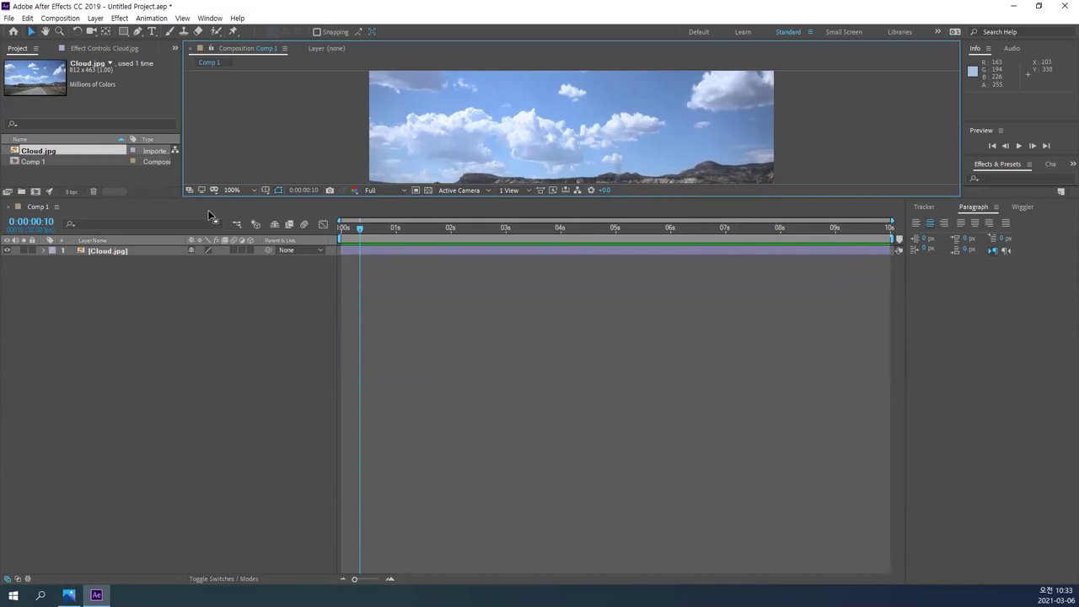
left_click(250, 189)
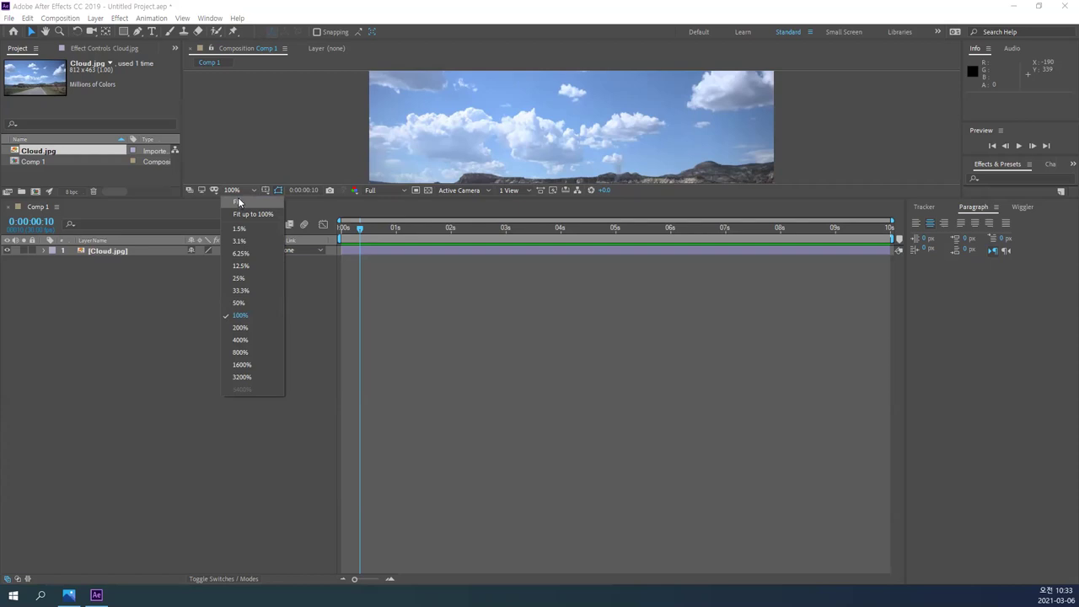
left_click(239, 202)
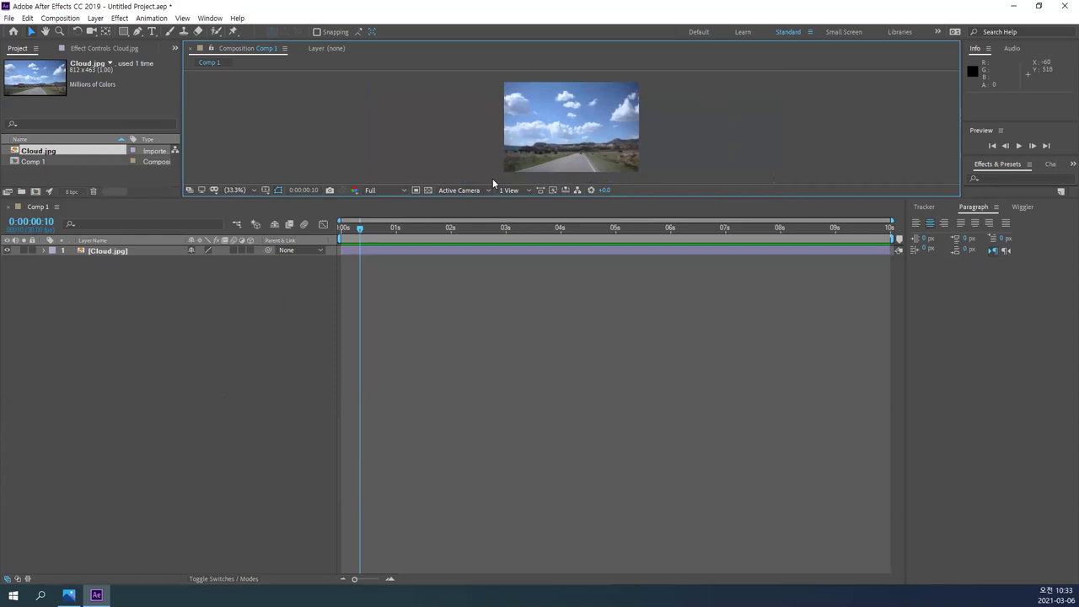
- Check the selected Fit option and change the composition view's magnification to 100%
left_click(258, 191)
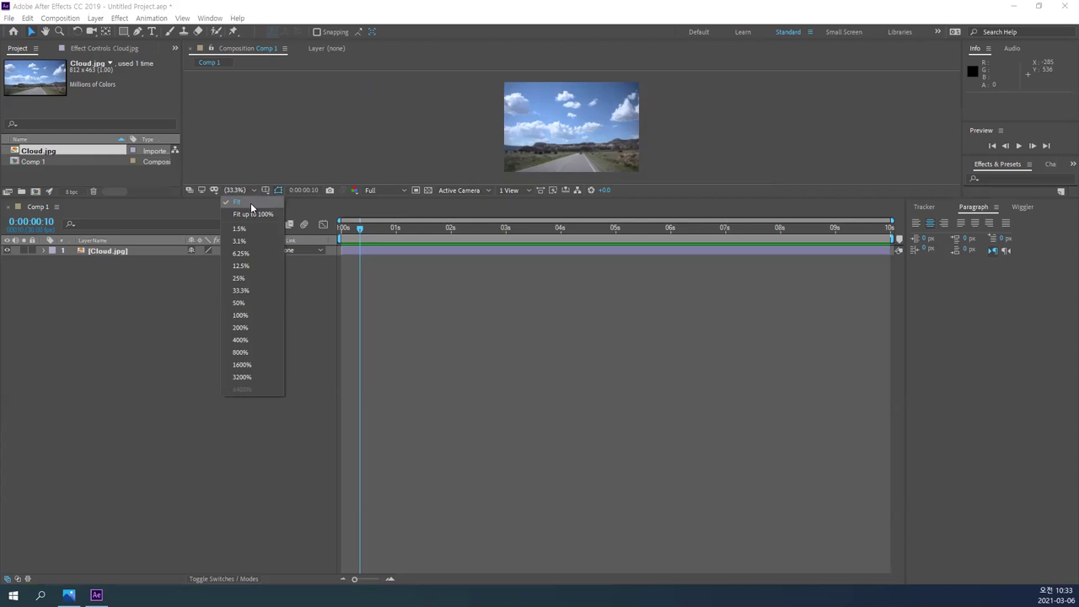
left_click(322, 149)
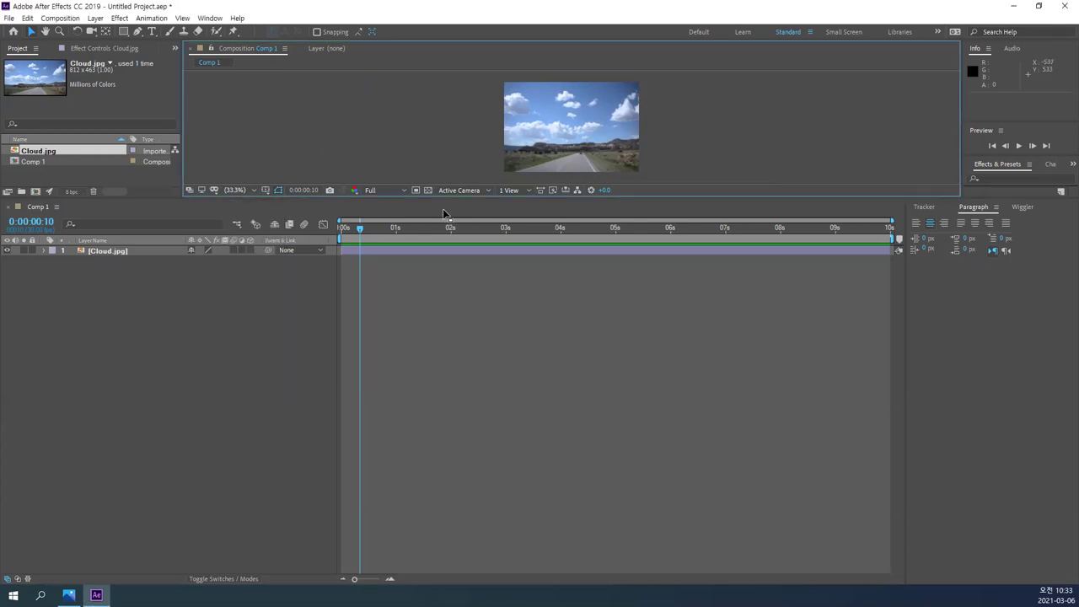
left_click(256, 191)
left_click(262, 315)
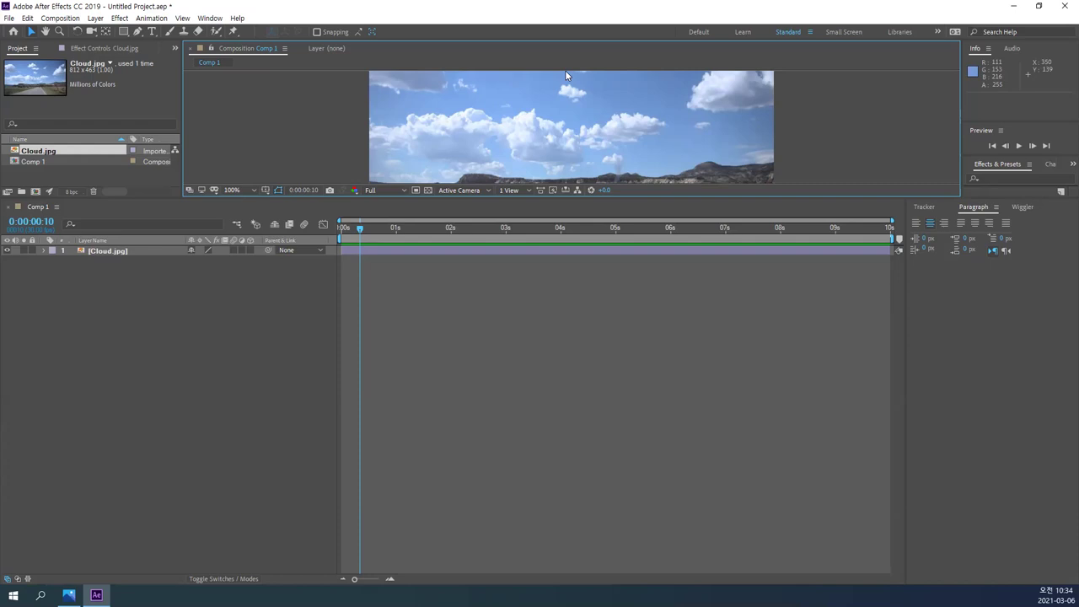
- Fit the composition view to its panel again and move the lecture notes window below the preview
key("shift+slash")
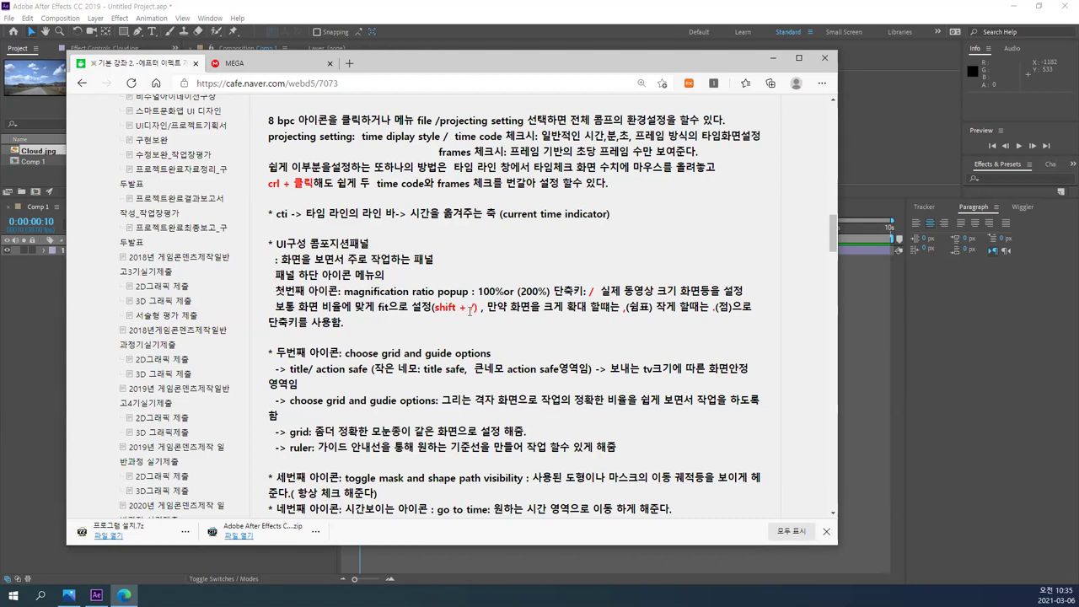
left_click_drag(522, 65, 559, 238)
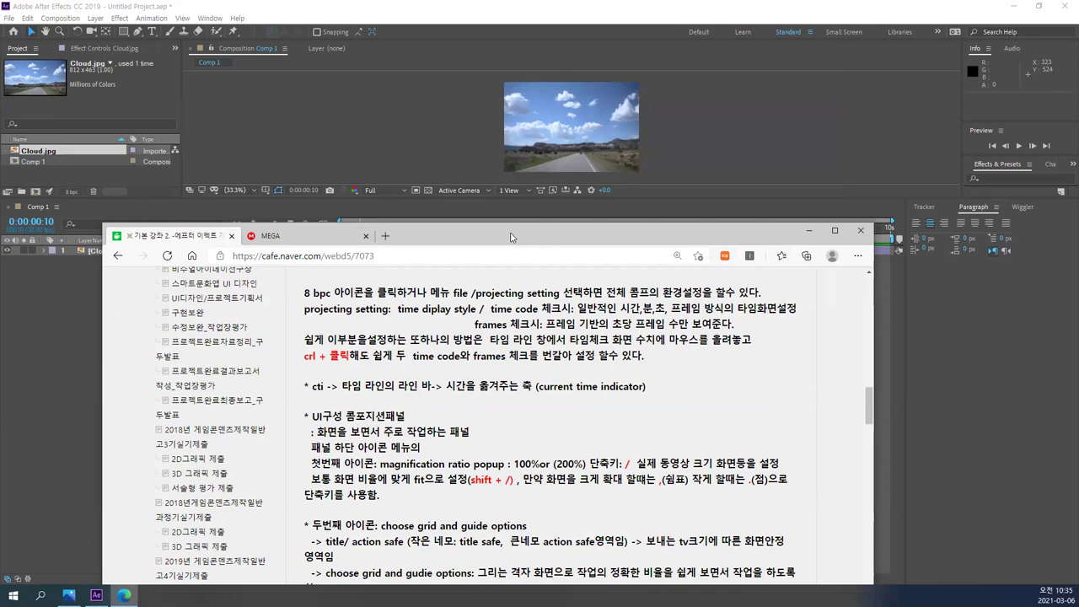
- Close the lecture notes window and make the composition panel taller by shrinking the timeline area
left_click(861, 230)
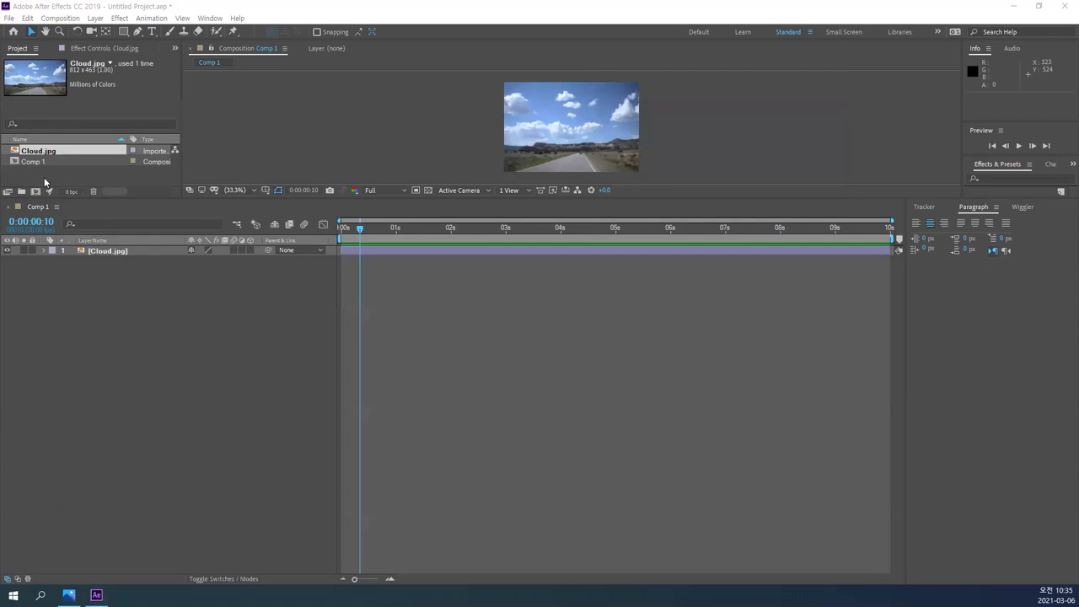
left_click_drag(401, 199, 440, 284)
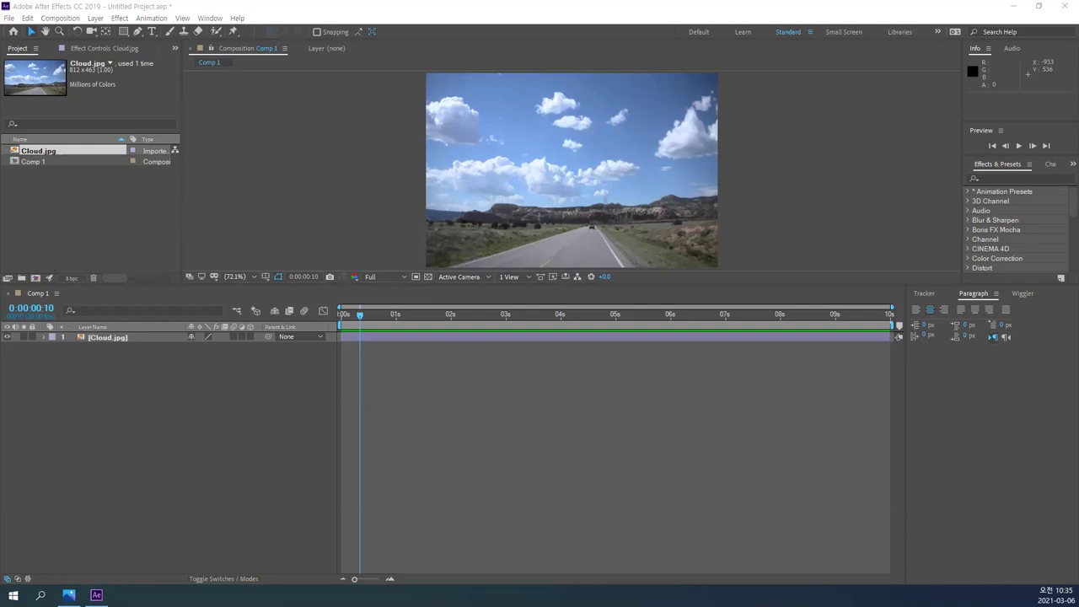
- Enter 10 frames as the current time, and also try moving the time indicator to 10 seconds
left_click(33, 307)
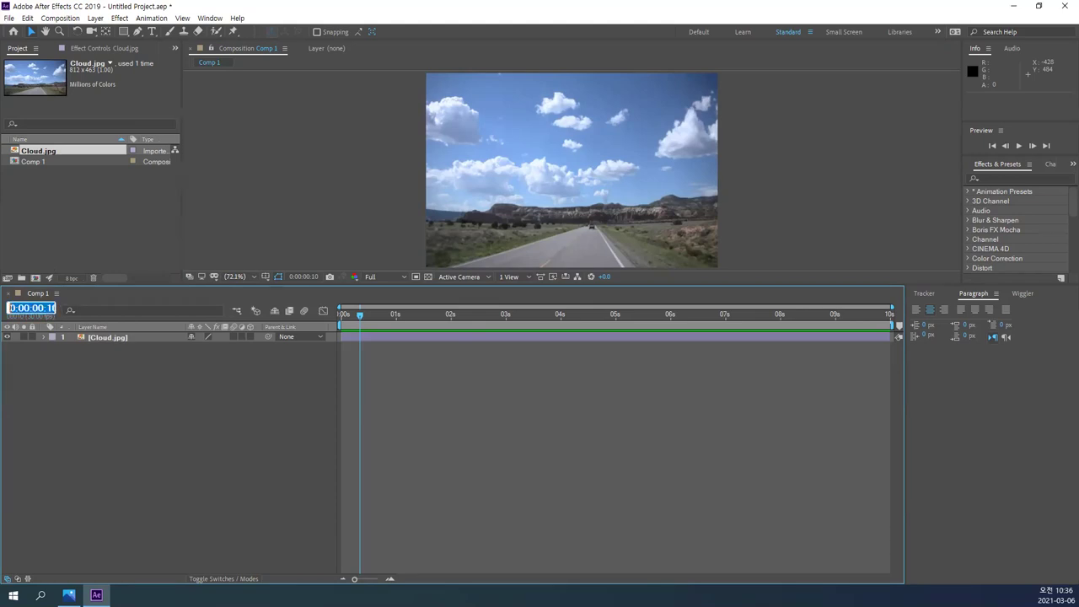
key("BackSpace")
type("10")
key("Return")
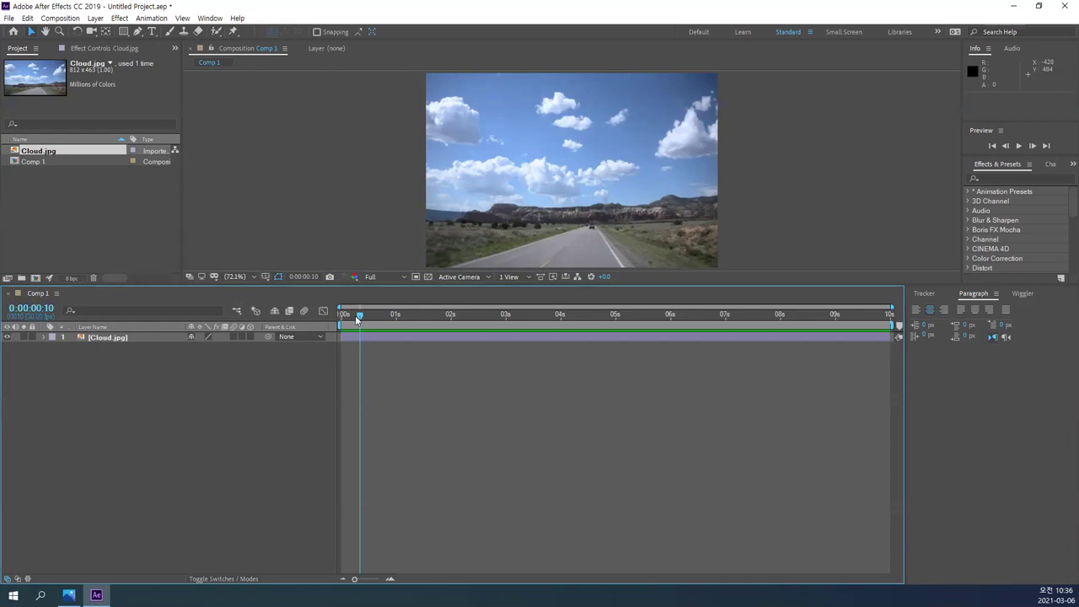
left_click(45, 310)
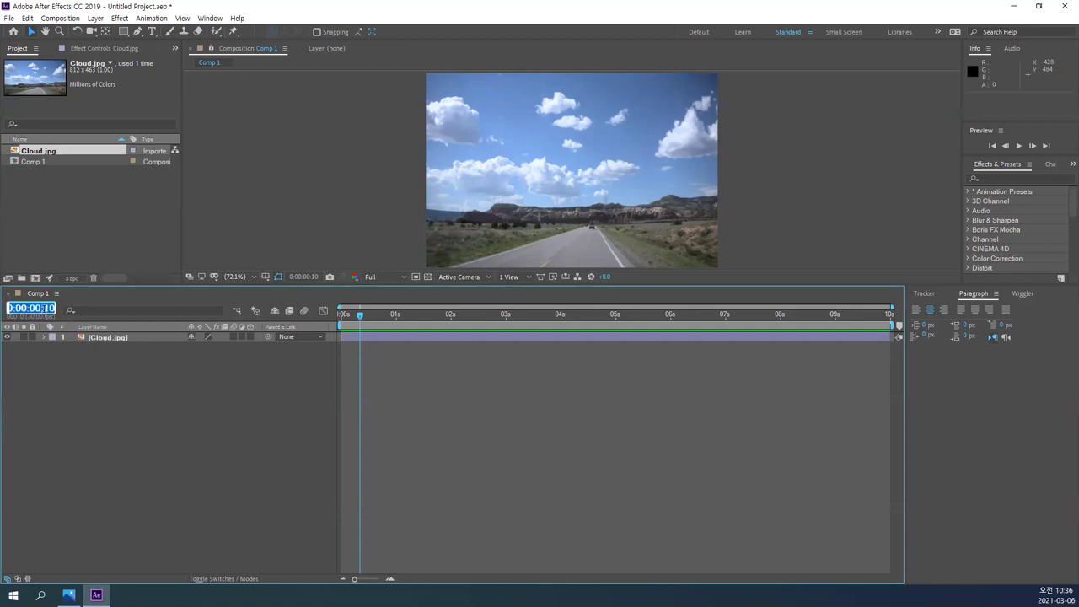
type("10.")
key("Return")
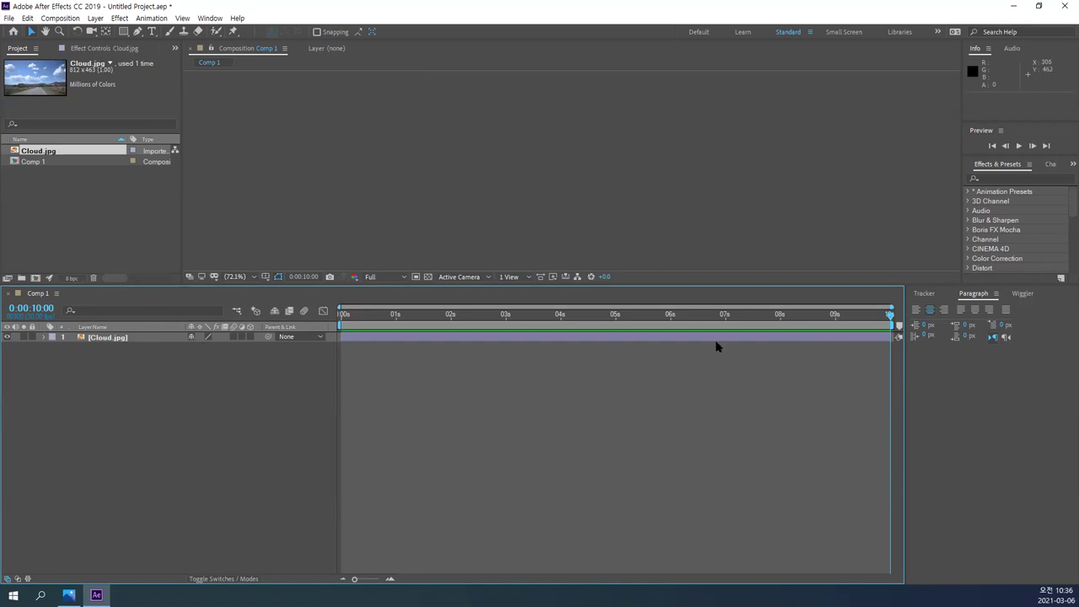
- Set the timeline's current time to 9 seconds (0:00:09:00)
left_click(46, 309)
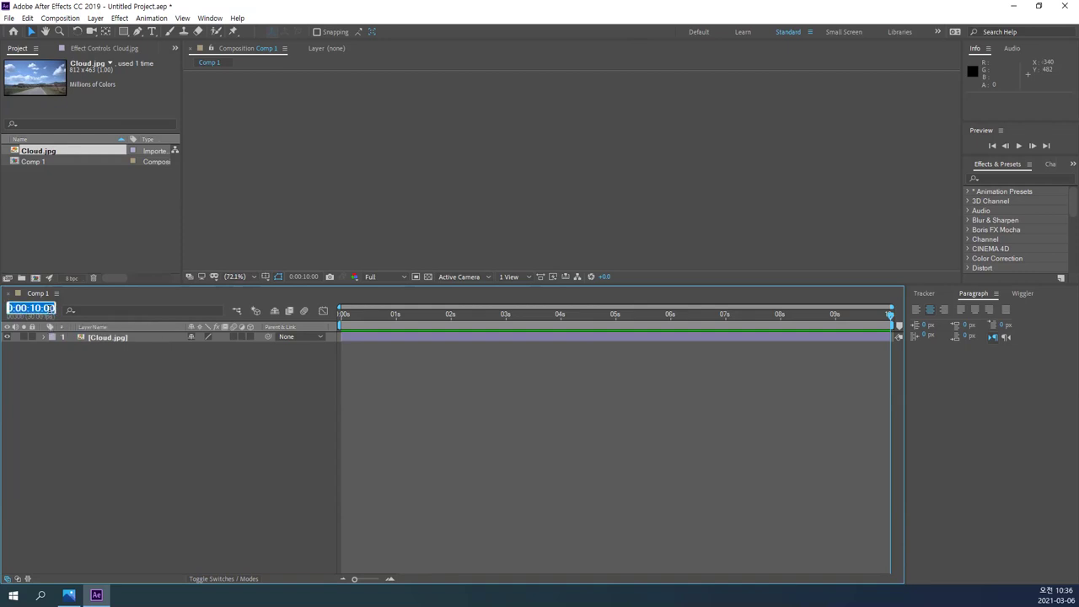
type("9:00")
key("Return")
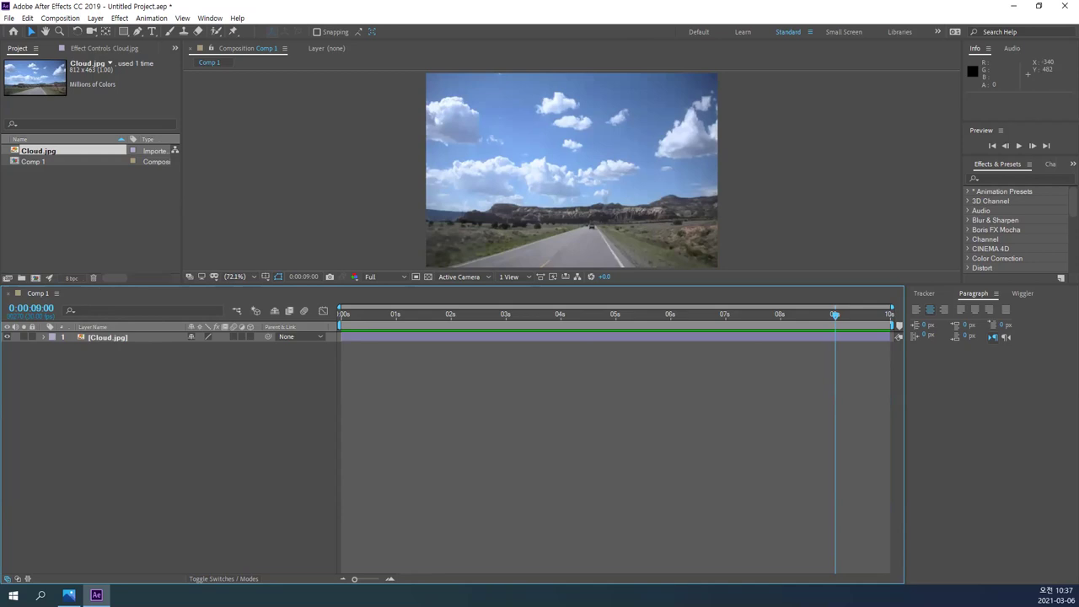
left_click(47, 308)
- Start saving the project under a new name and choose the 에펙1 folder inside 2021.1.09 as its location
left_click(16, 24)
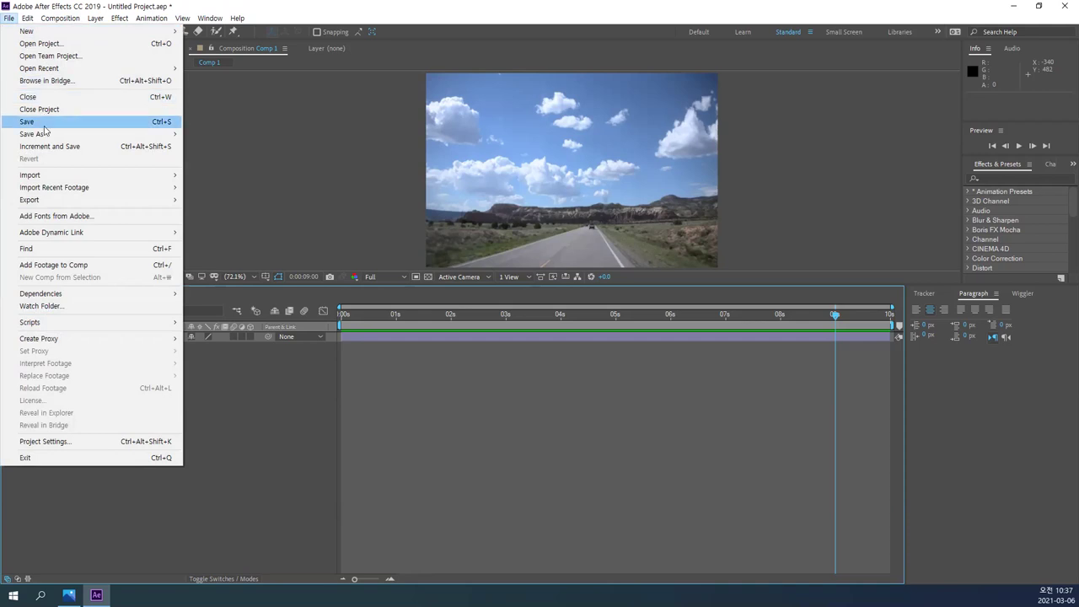
mouse_move(47, 137)
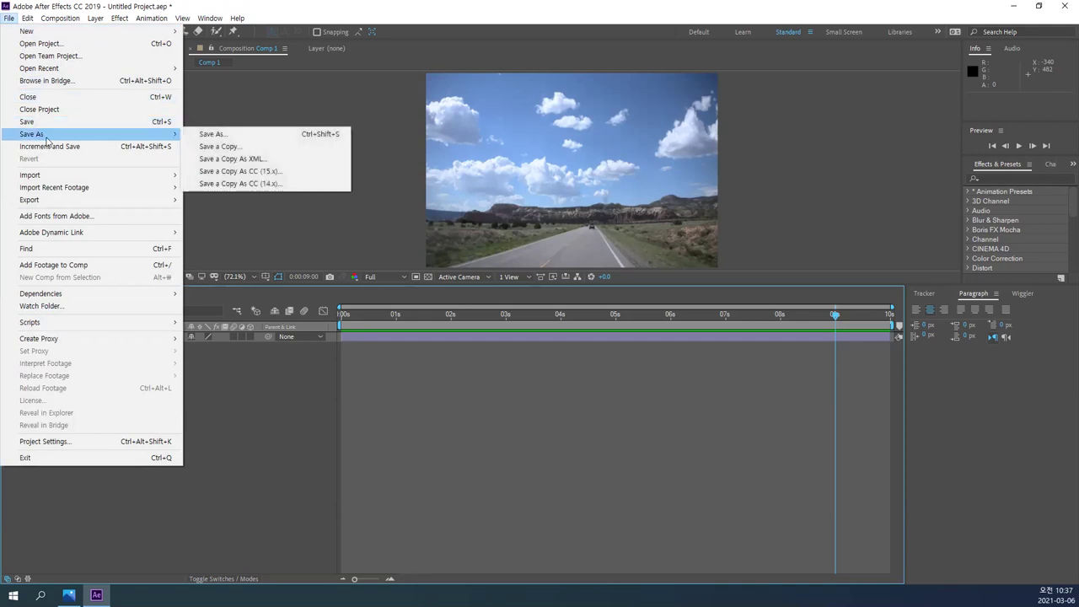
left_click(211, 134)
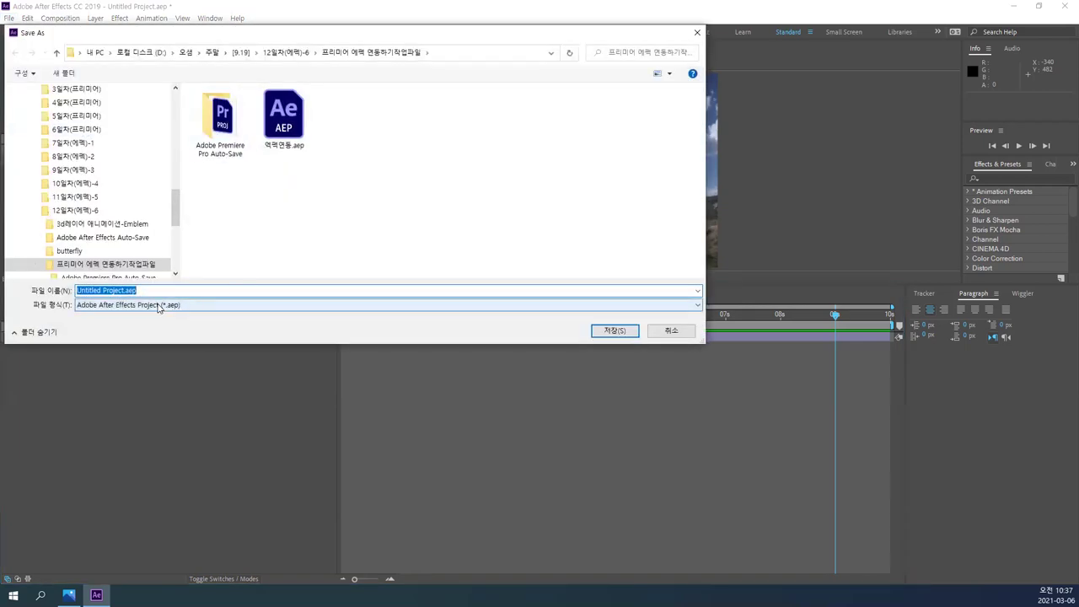
left_click(33, 210)
scroll(91, 242, "down", 1)
scroll(91, 242, "down", 2)
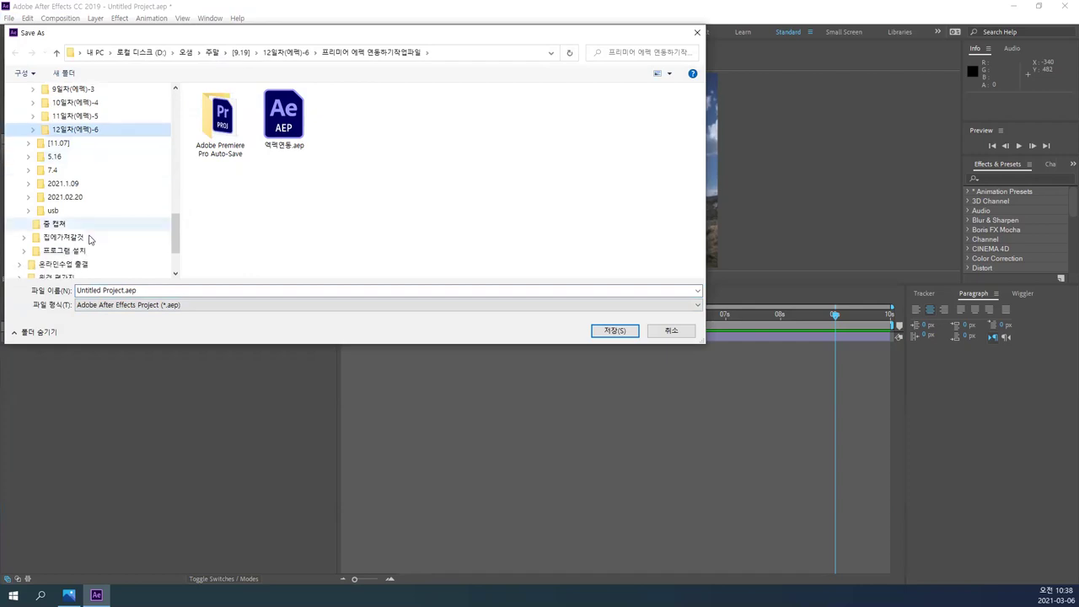
scroll(156, 202, "up", 8)
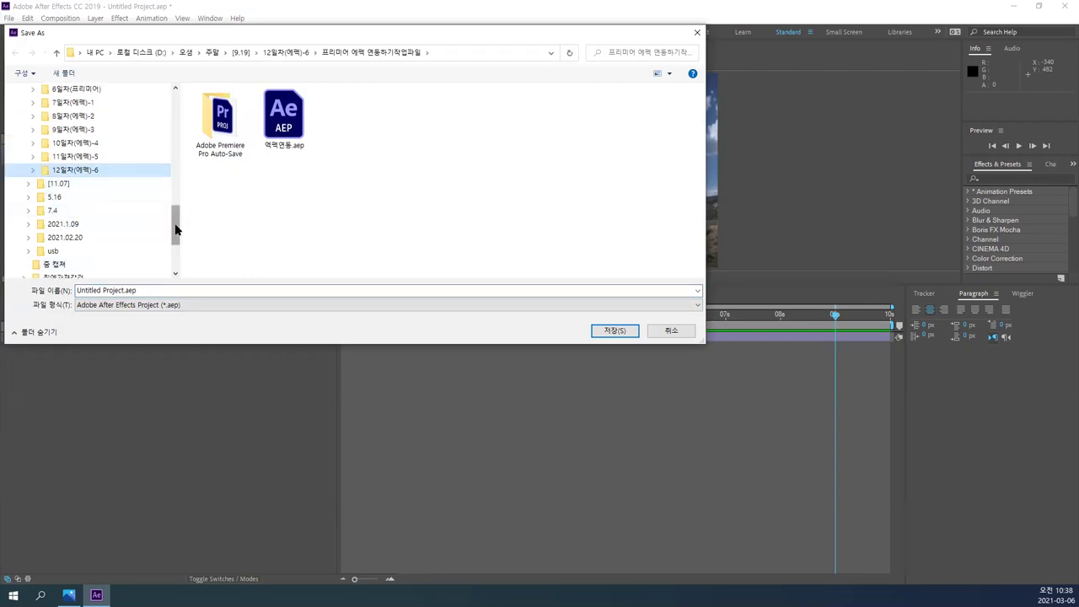
scroll(161, 186, "down", 4)
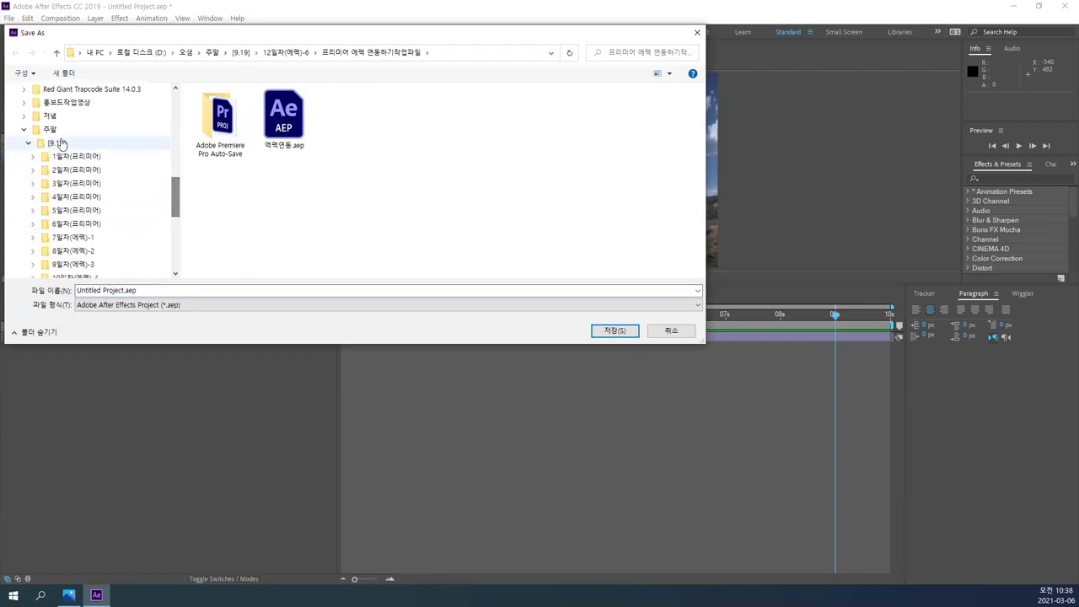
scroll(101, 194, "down", 4)
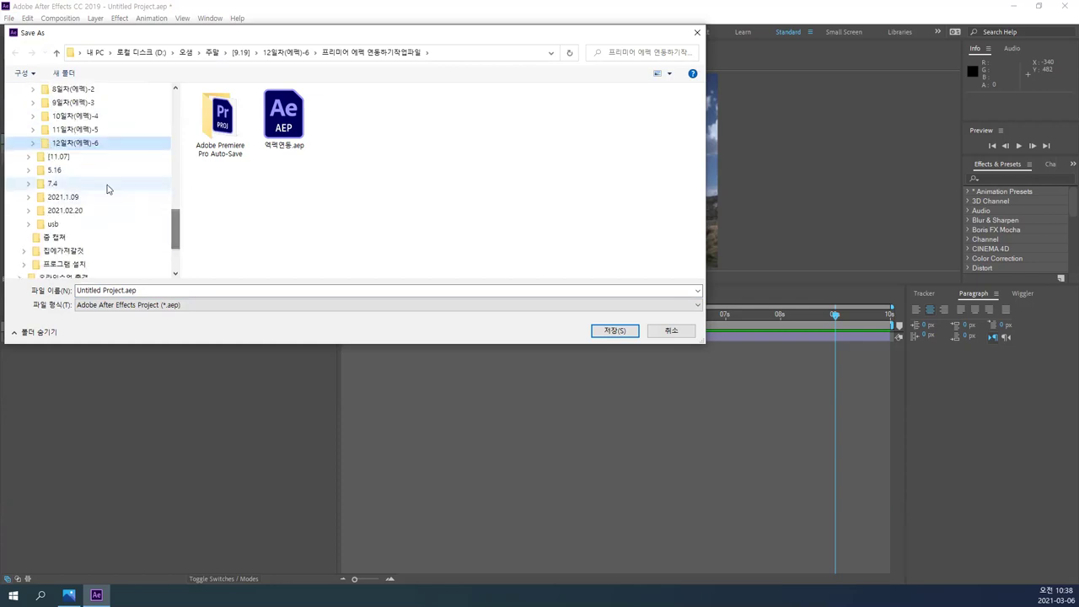
left_click(70, 197)
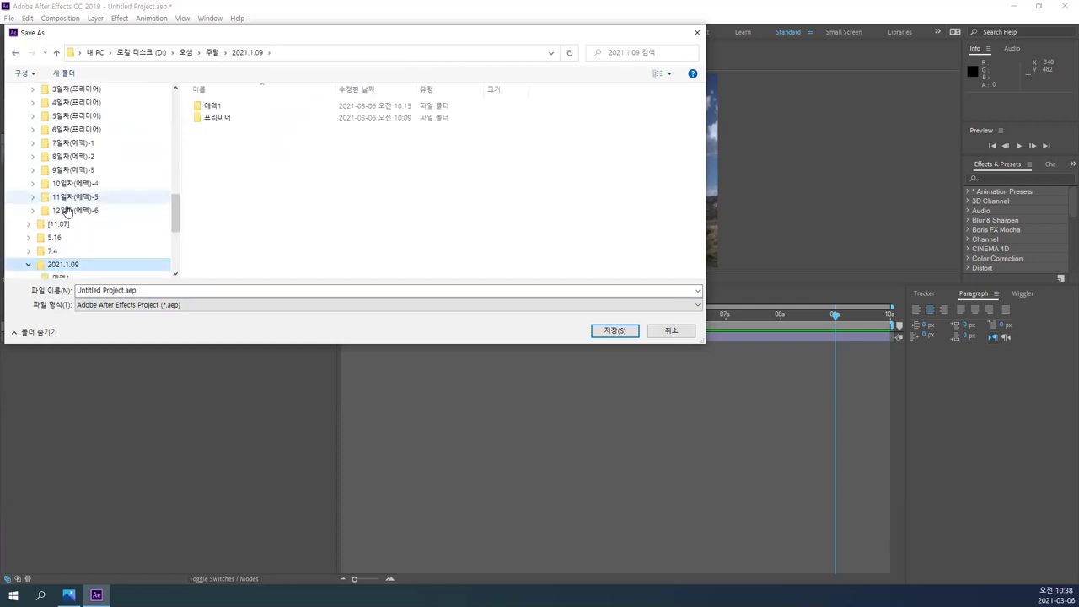
scroll(71, 219, "down", 2)
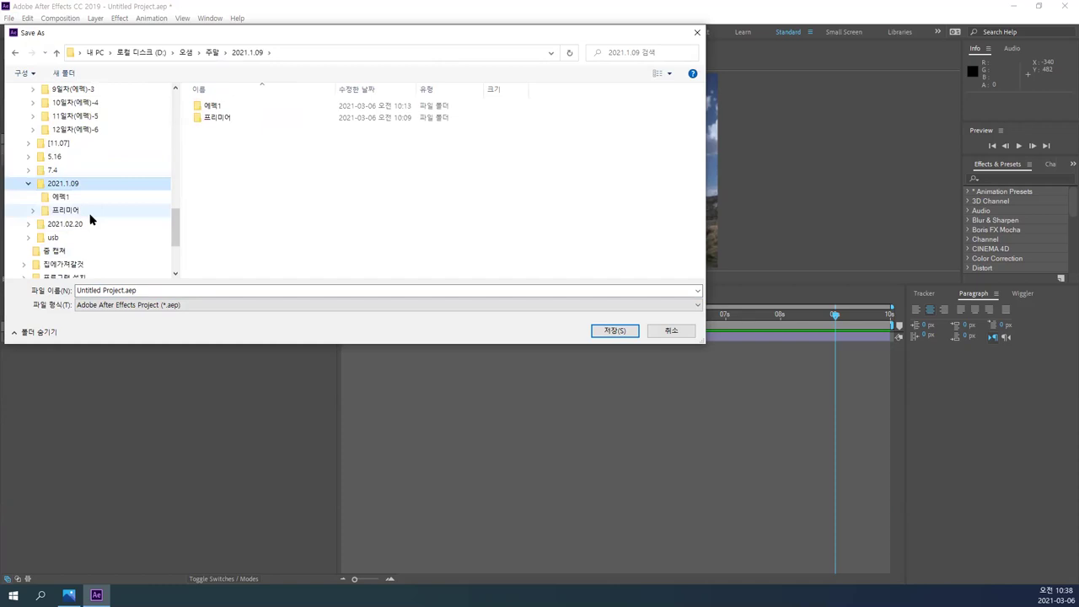
left_click(53, 199)
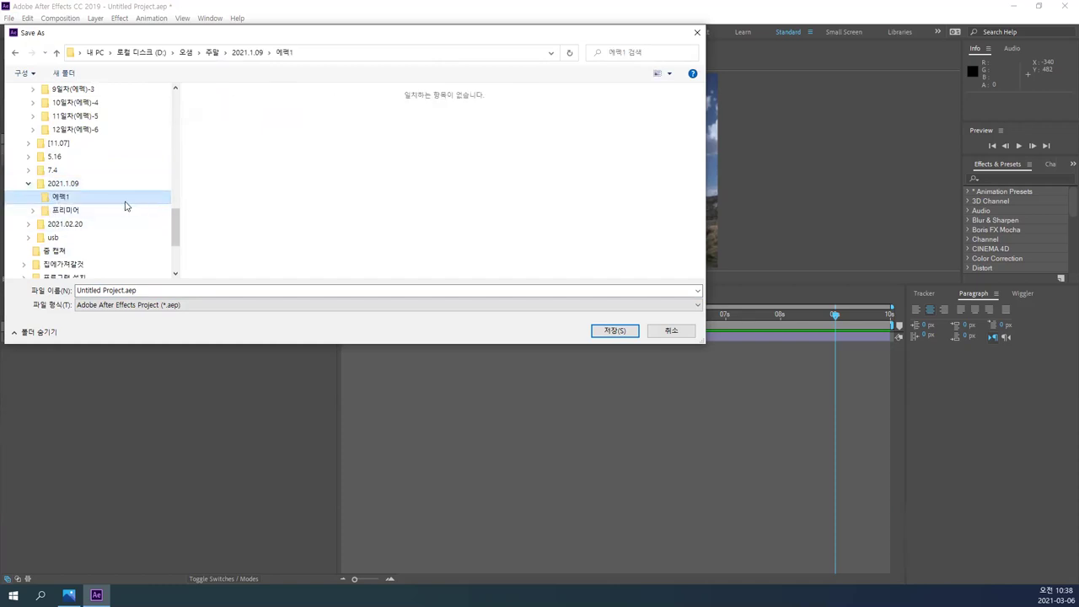
- Name the project file 에페기초 and save it as an After Effects project
left_click(157, 295)
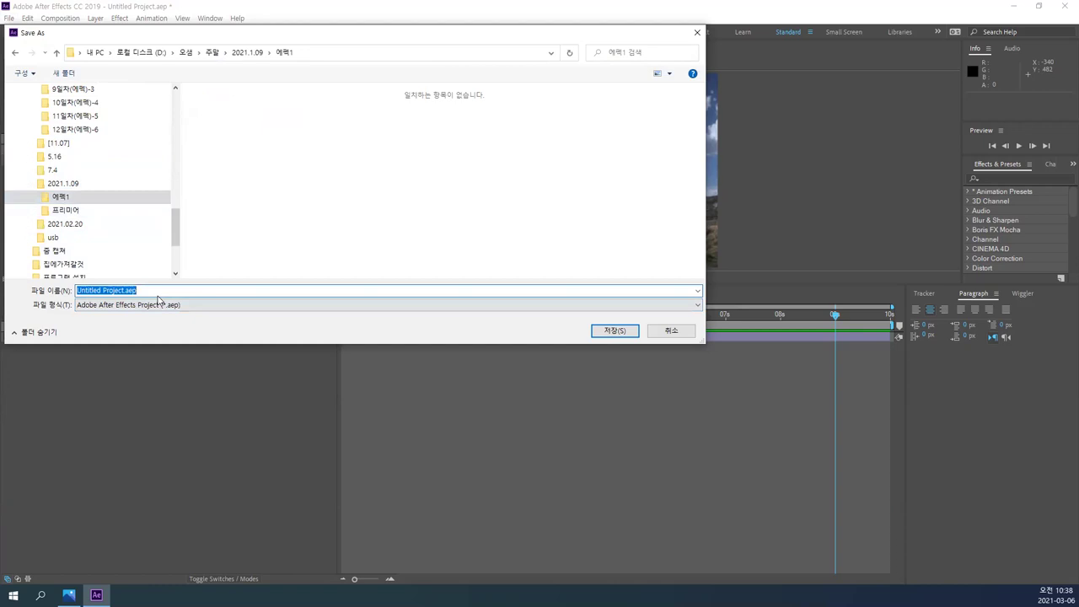
key("BackSpace")
type("에펙기초")
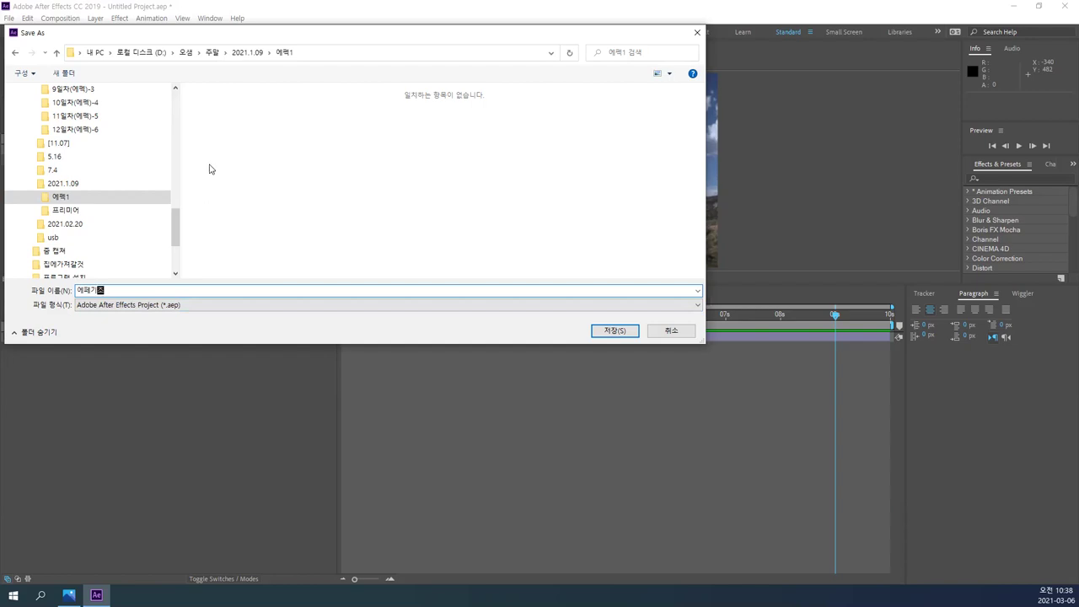
left_click(605, 334)
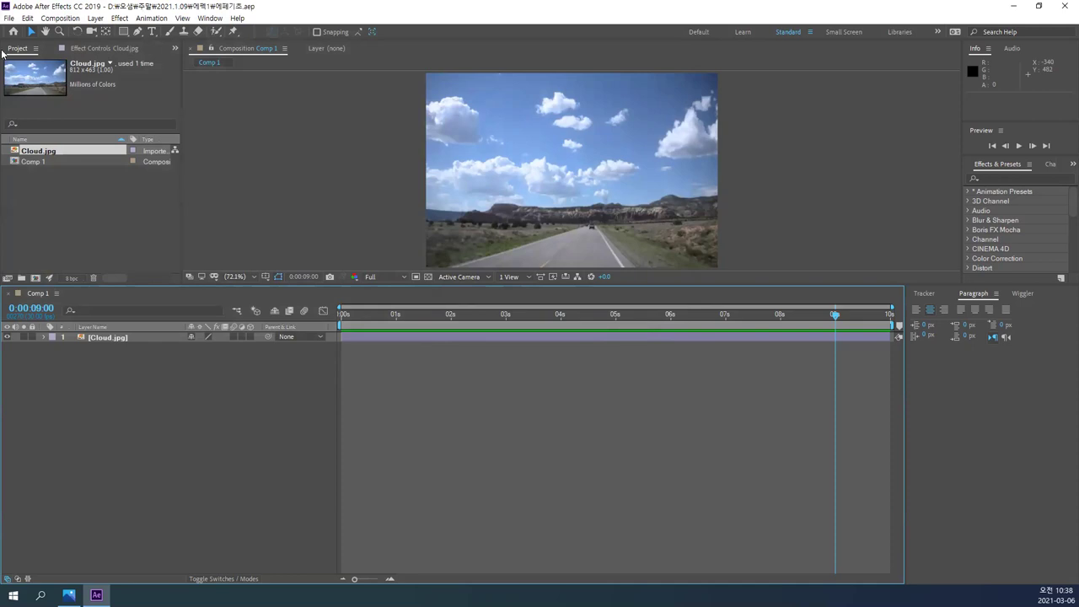
- Close the saved project and reopen 에페기초.aep from the 에펙1 folder
left_click(9, 18)
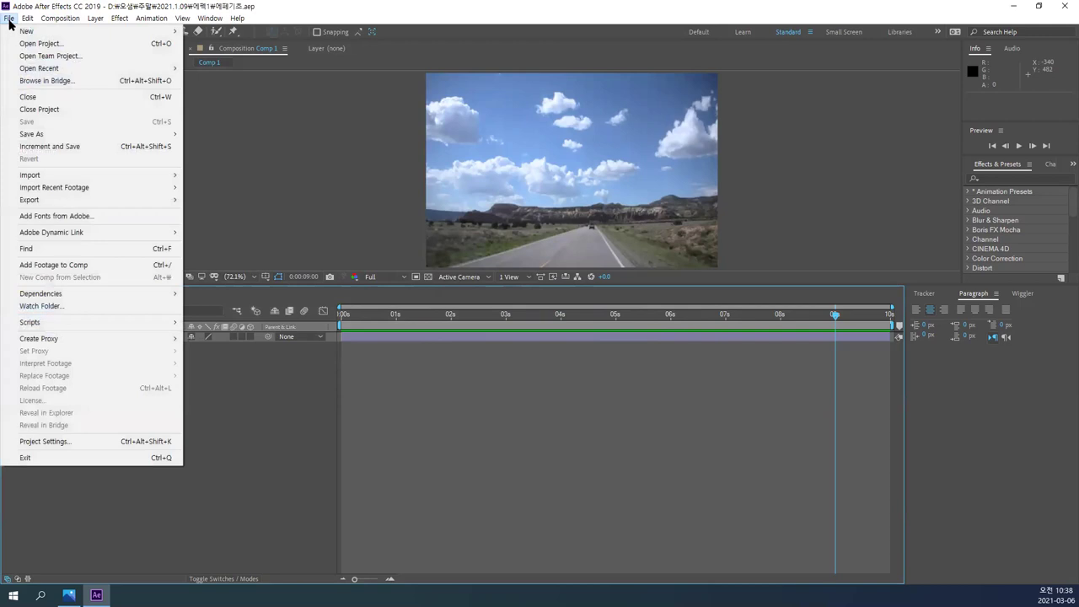
left_click(45, 116)
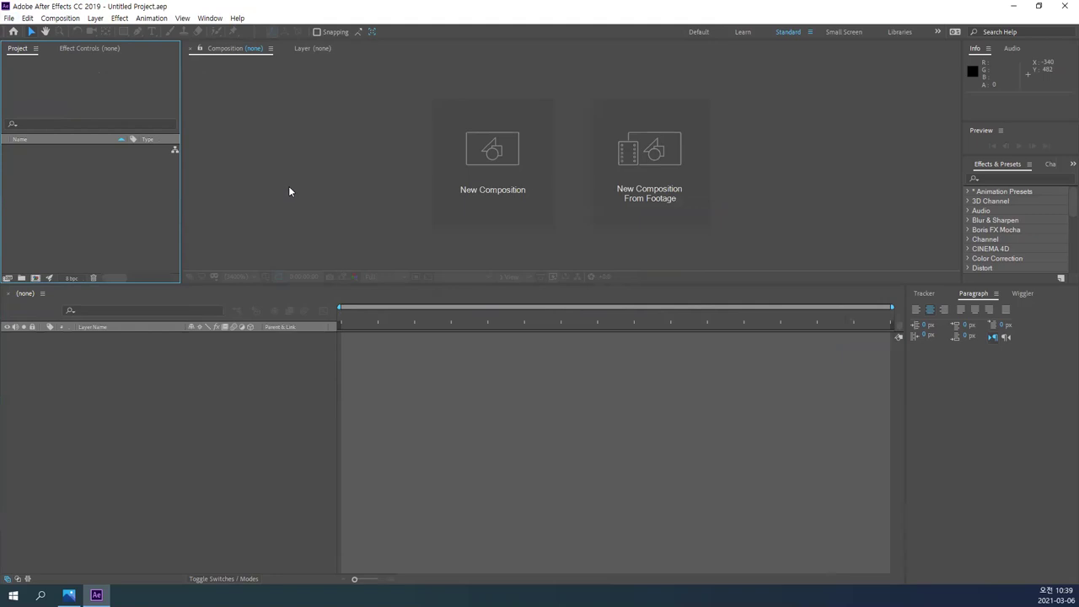
left_click(8, 17)
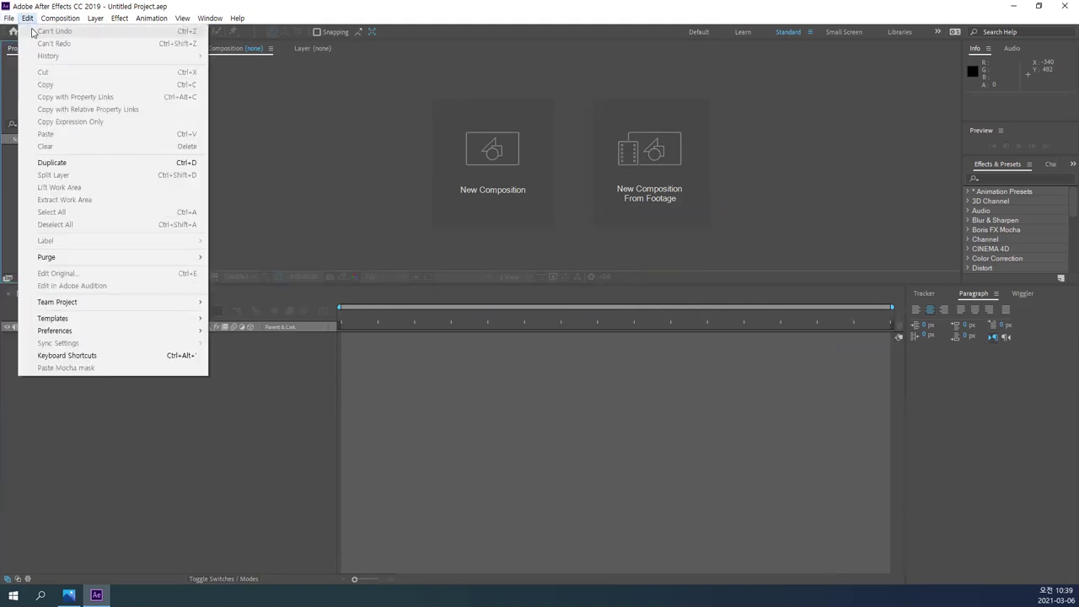
left_click(38, 43)
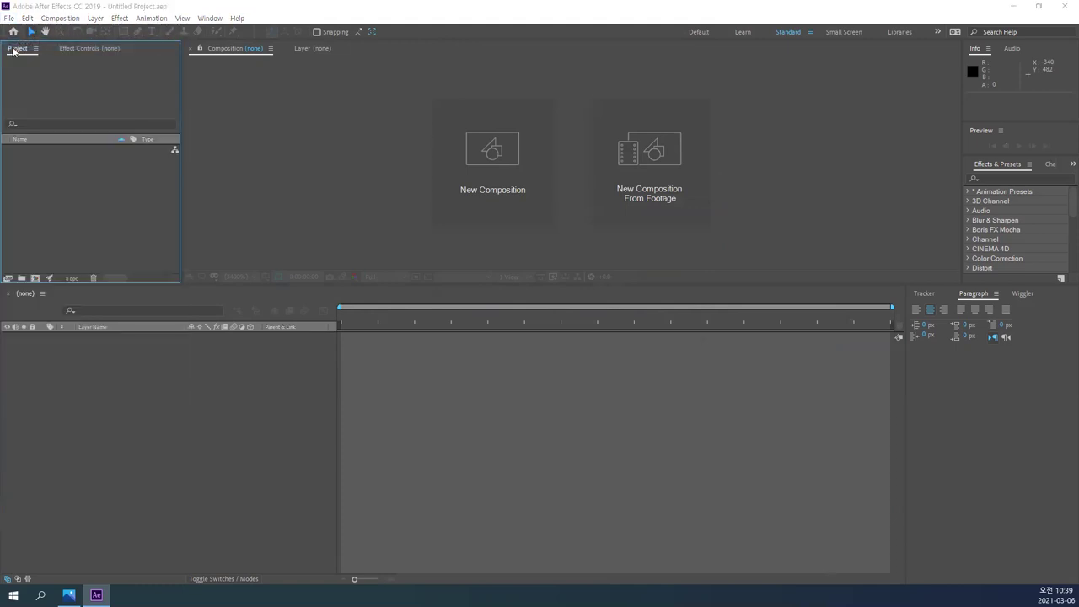
left_click(200, 115)
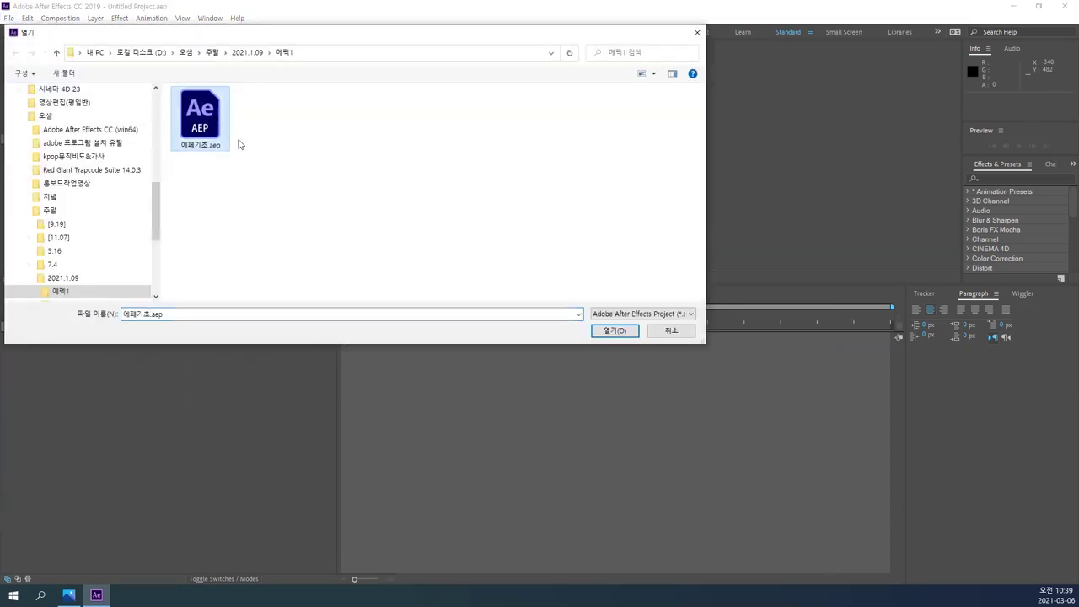
left_click(615, 331)
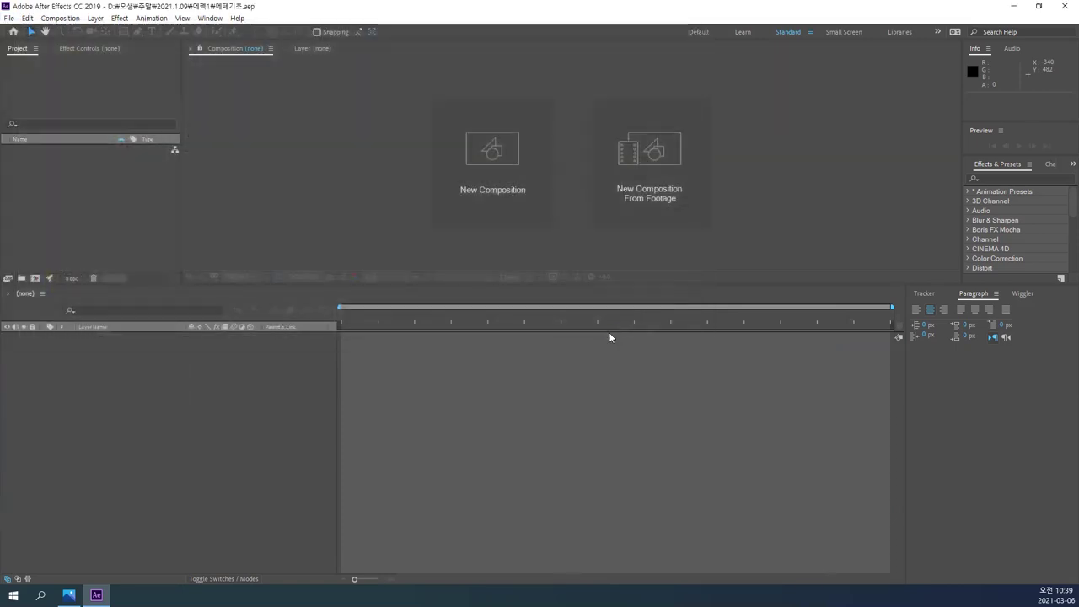
- Close the reopened 에페기초.aep project to leave an empty workspace
left_click(7, 18)
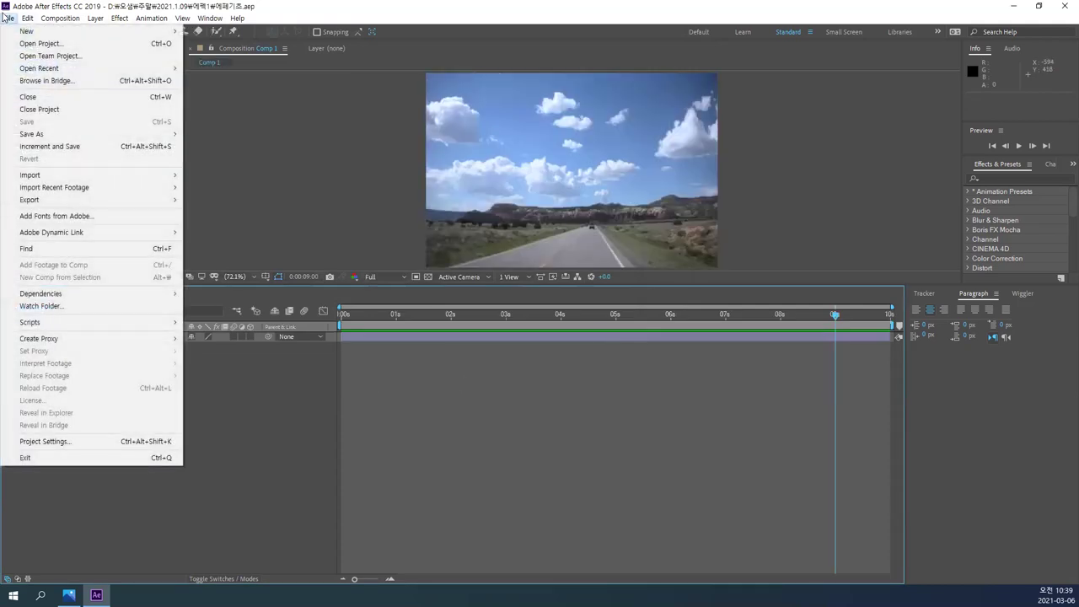
left_click(40, 109)
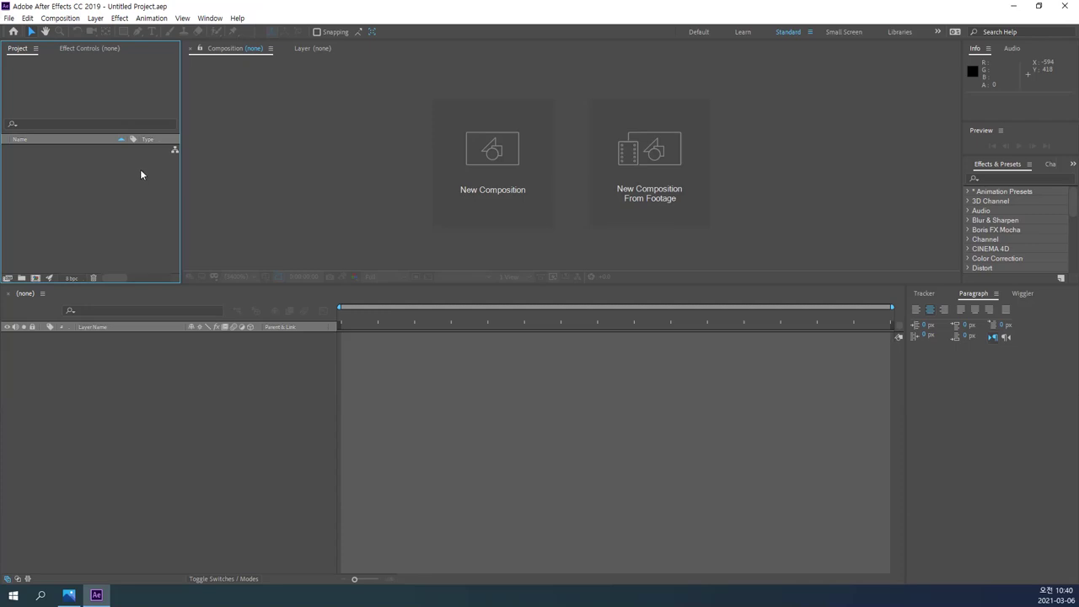
- Import ArcMouse.PSD from the 에펙1 folder as Footage with Merged Layers
double_click(82, 196)
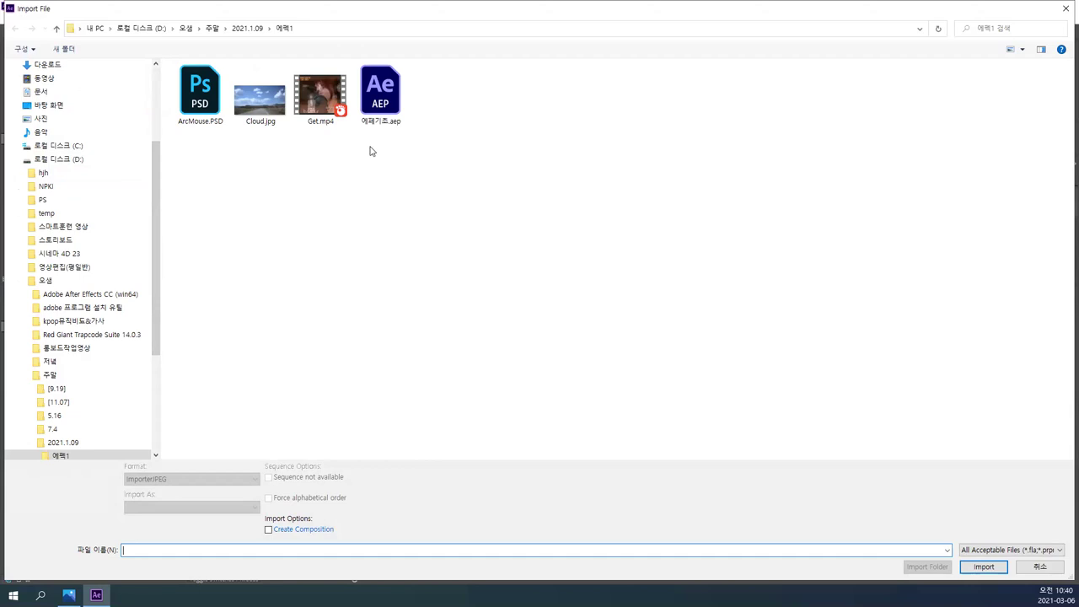
left_click(211, 103)
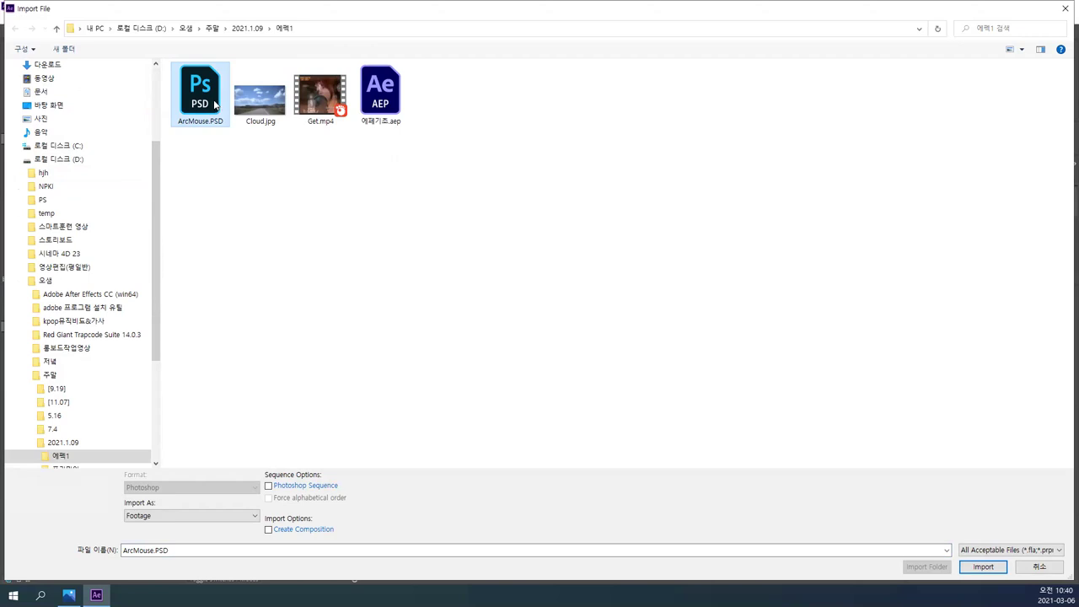
left_click(254, 101)
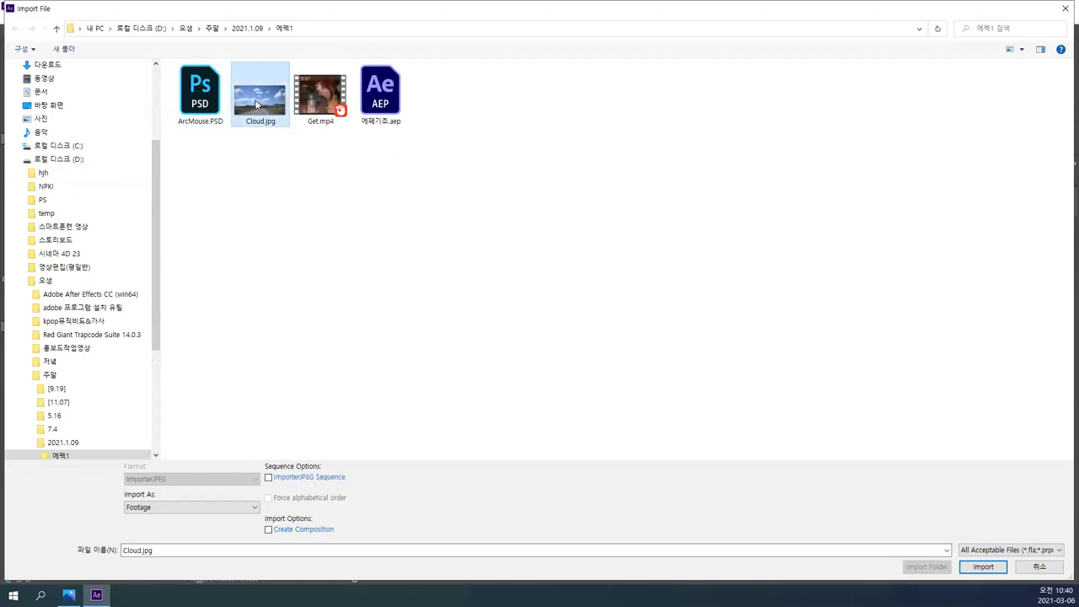
left_click(206, 104)
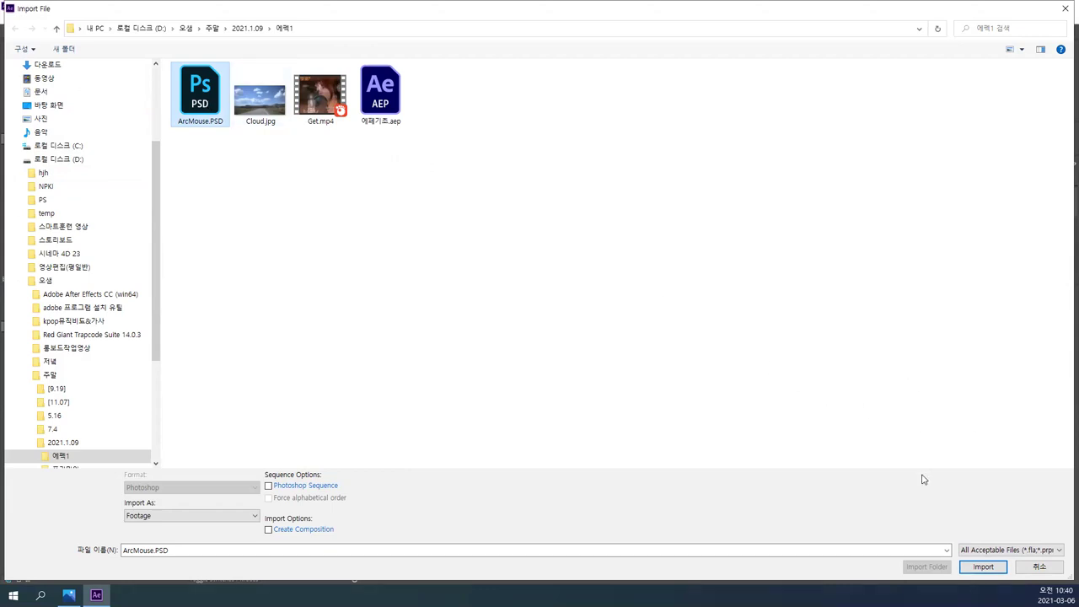
left_click(984, 566)
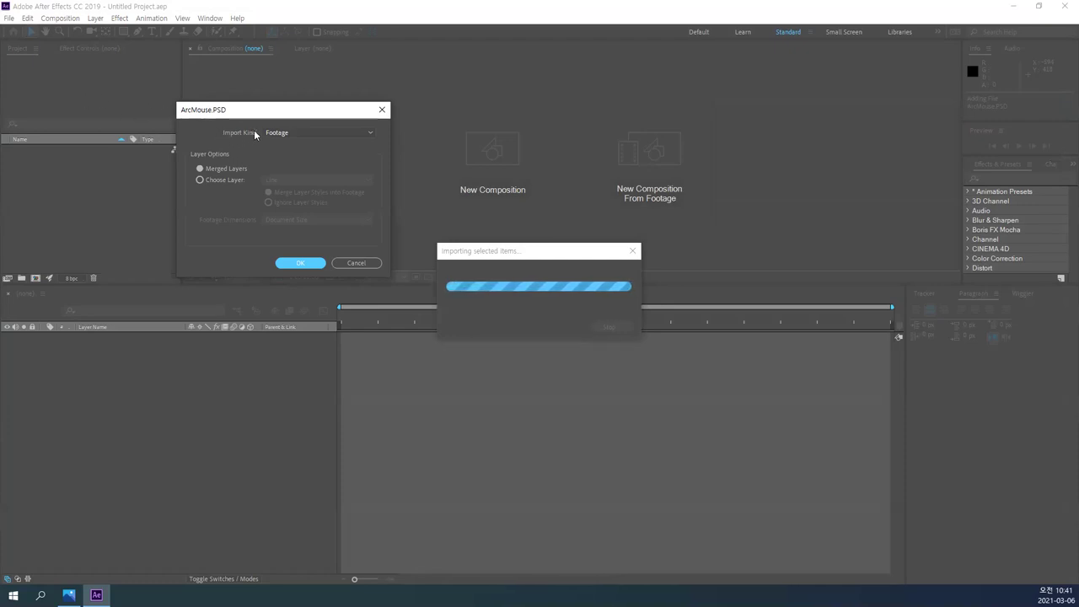
left_click(321, 134)
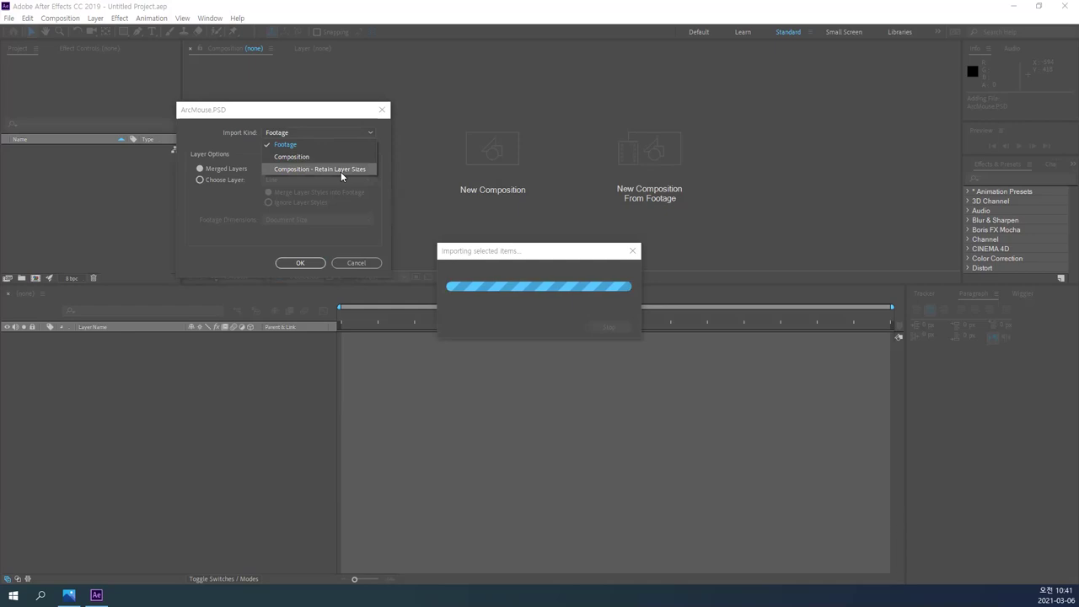
left_click(299, 148)
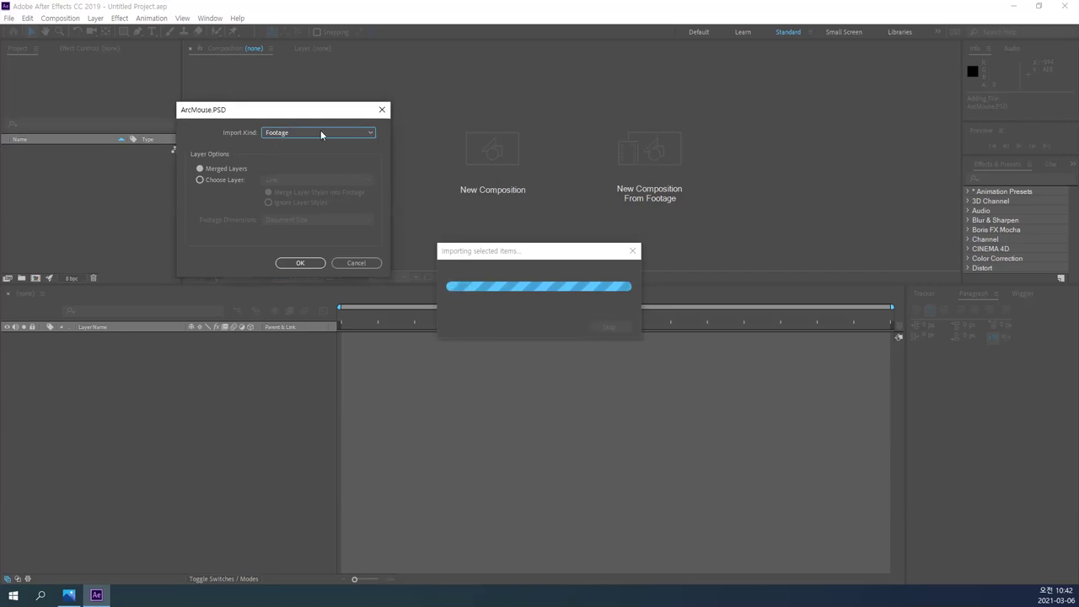
left_click(311, 263)
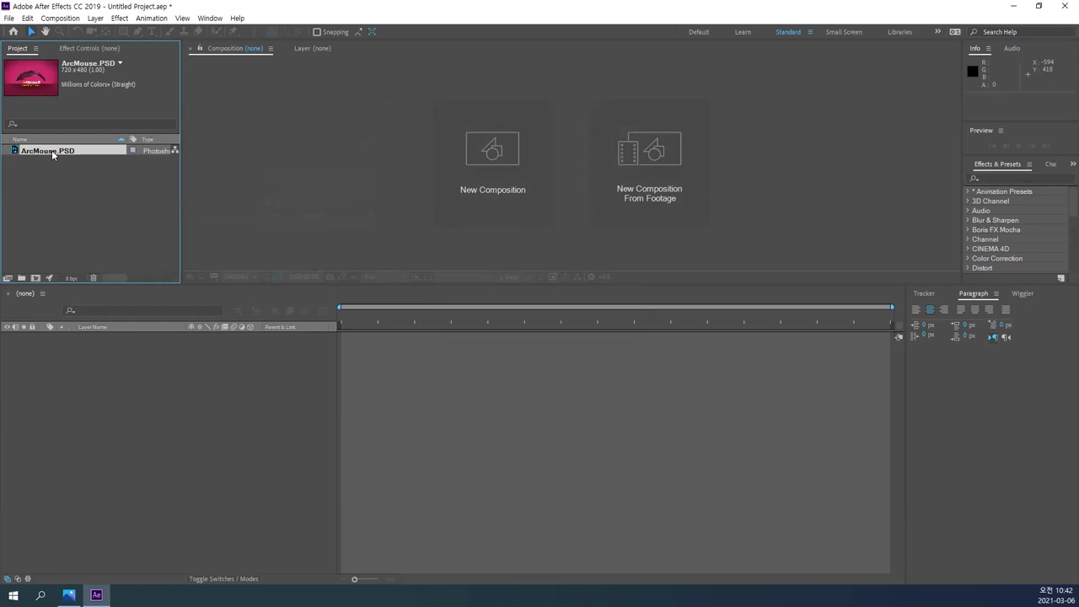
- Create a composition from the ArcMouse.PSD footage and select its single merged layer
left_click(489, 170)
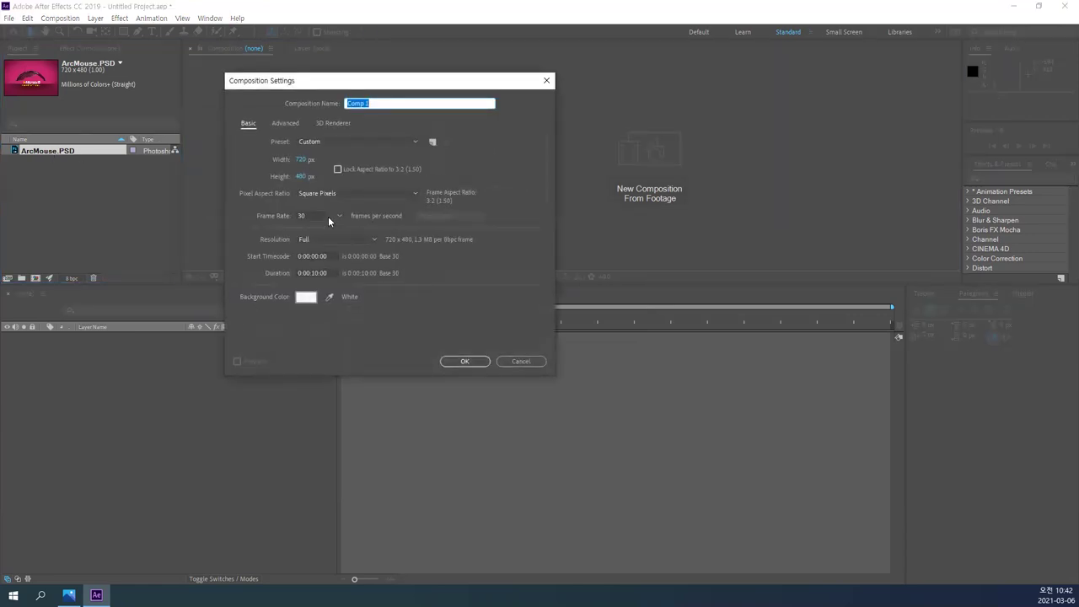
left_click(515, 364)
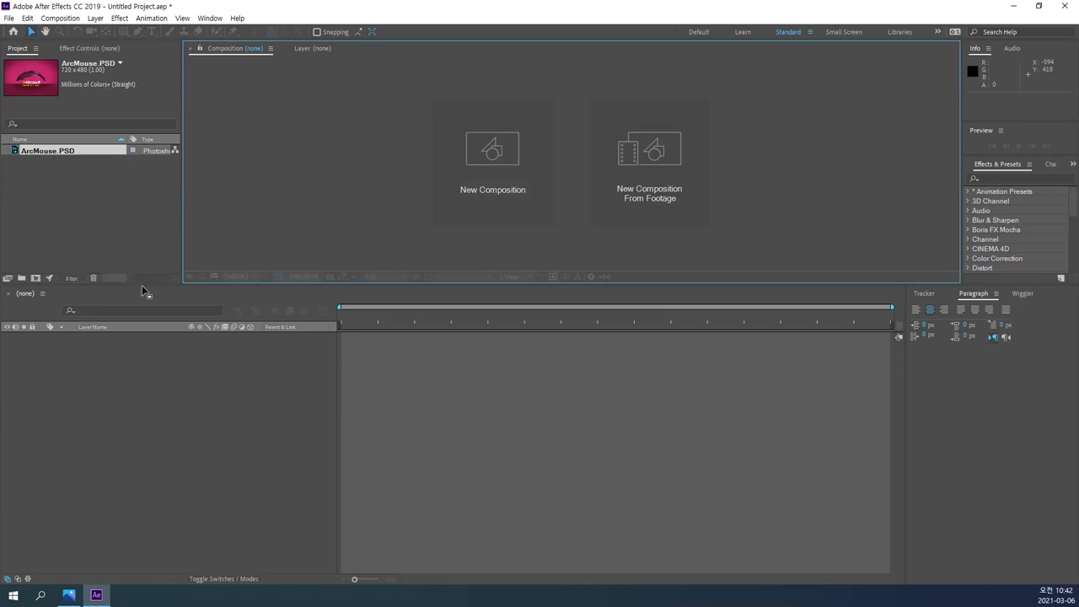
left_click_drag(31, 153, 481, 171)
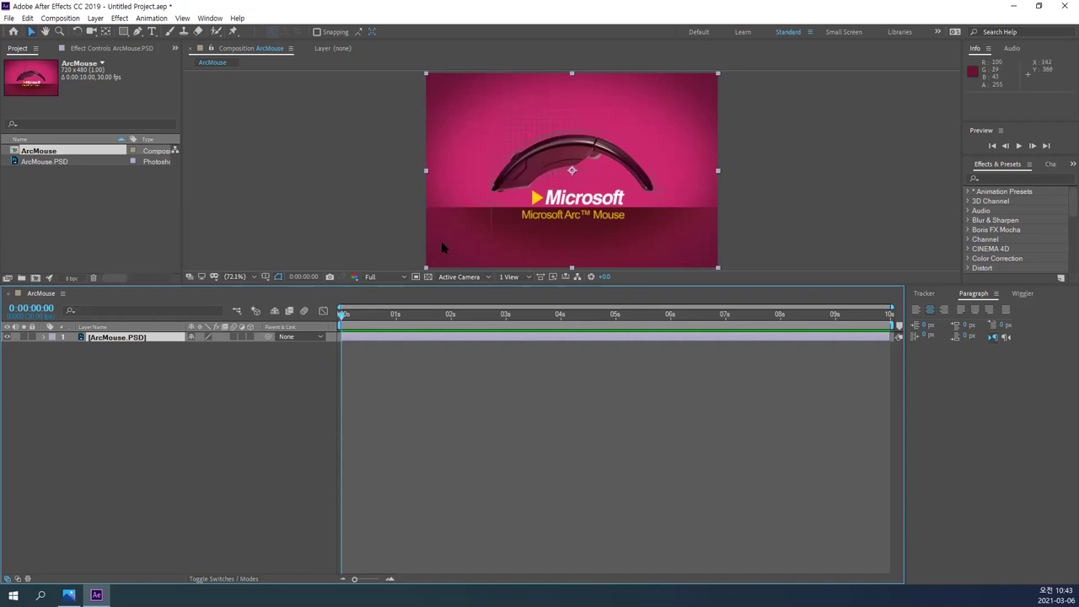
left_click(145, 344)
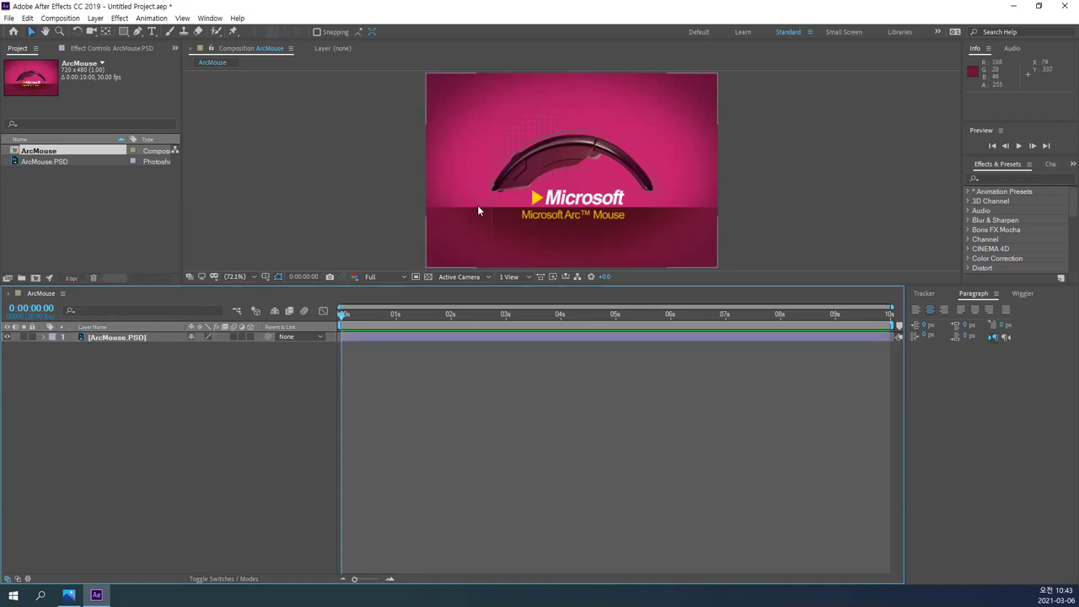
left_click(155, 338)
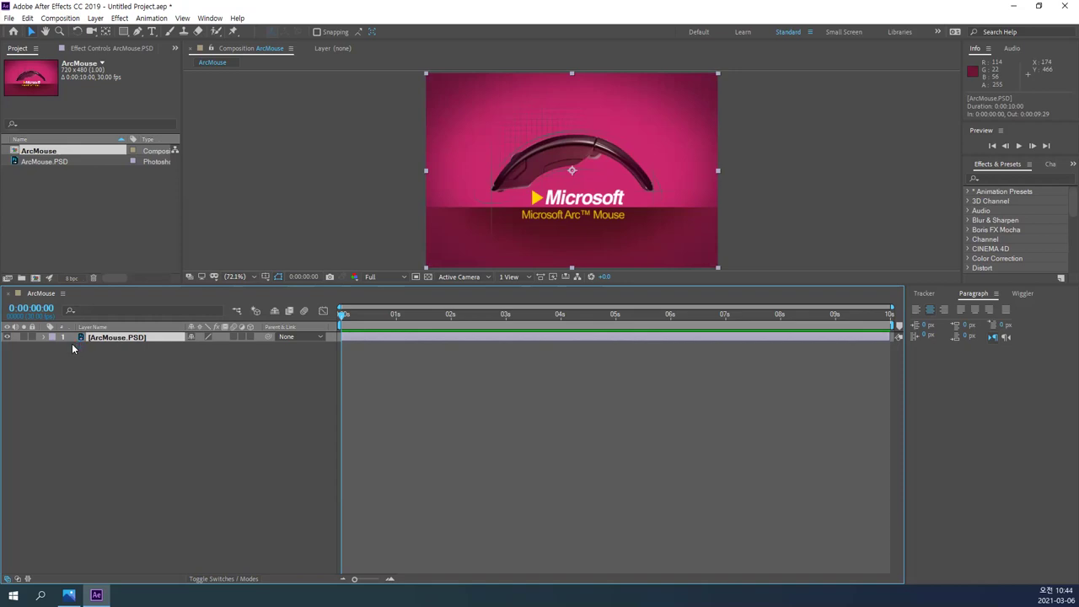
- Delete the ArcMouse composition and the ArcMouse.PSD footage from the project
left_click(58, 189)
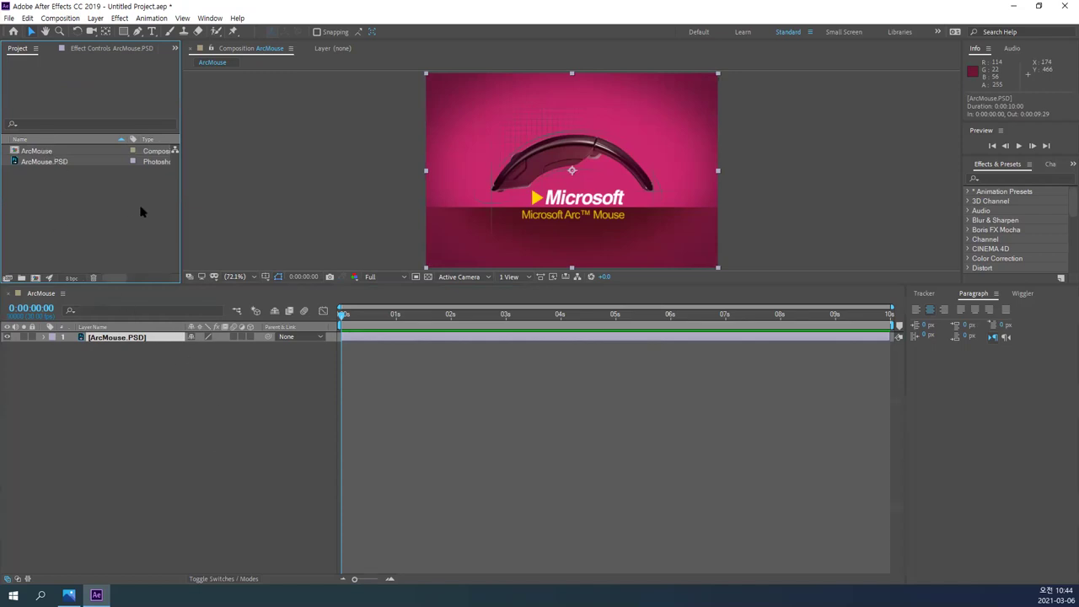
left_click(34, 153)
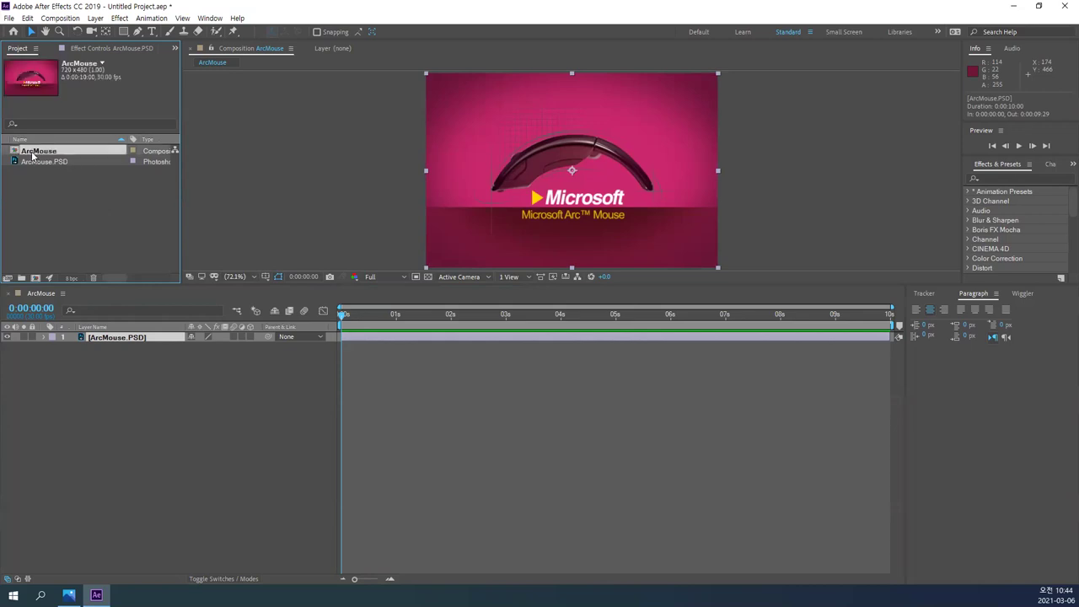
key("Delete")
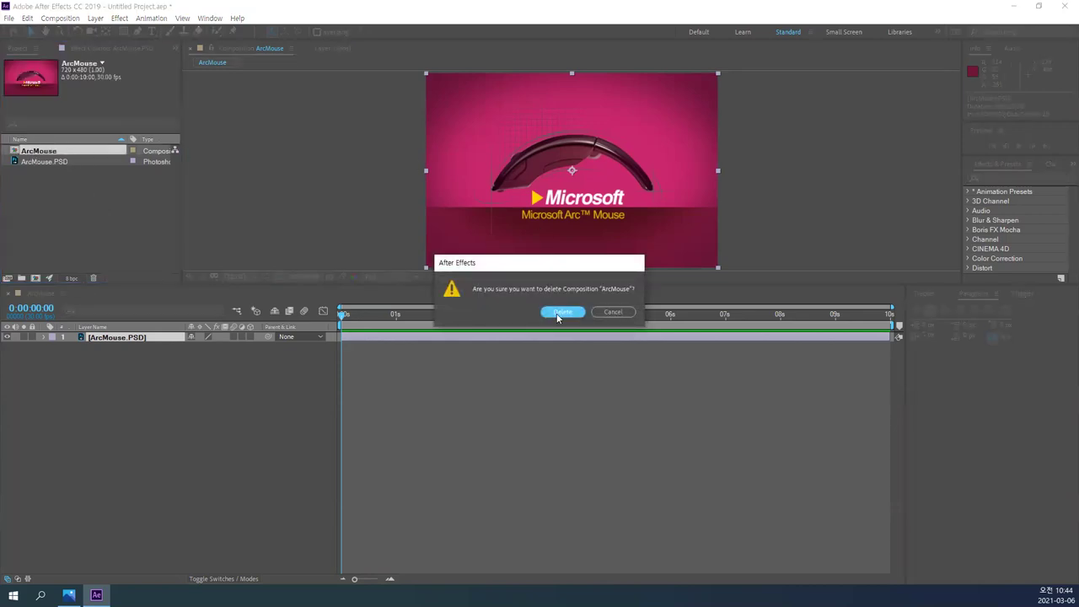
left_click(561, 312)
left_click(40, 151)
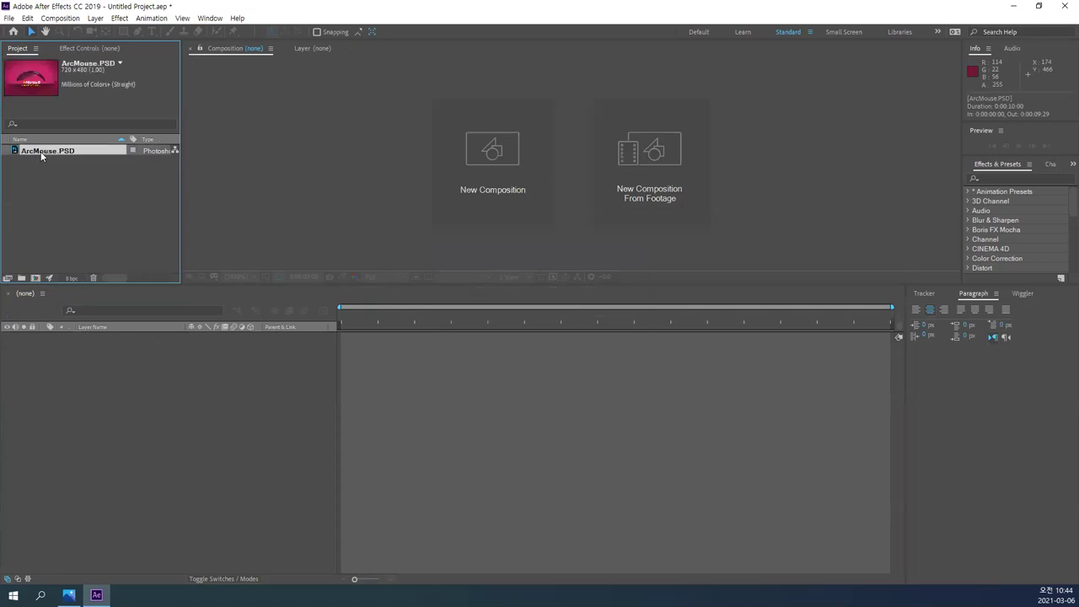
key("Delete")
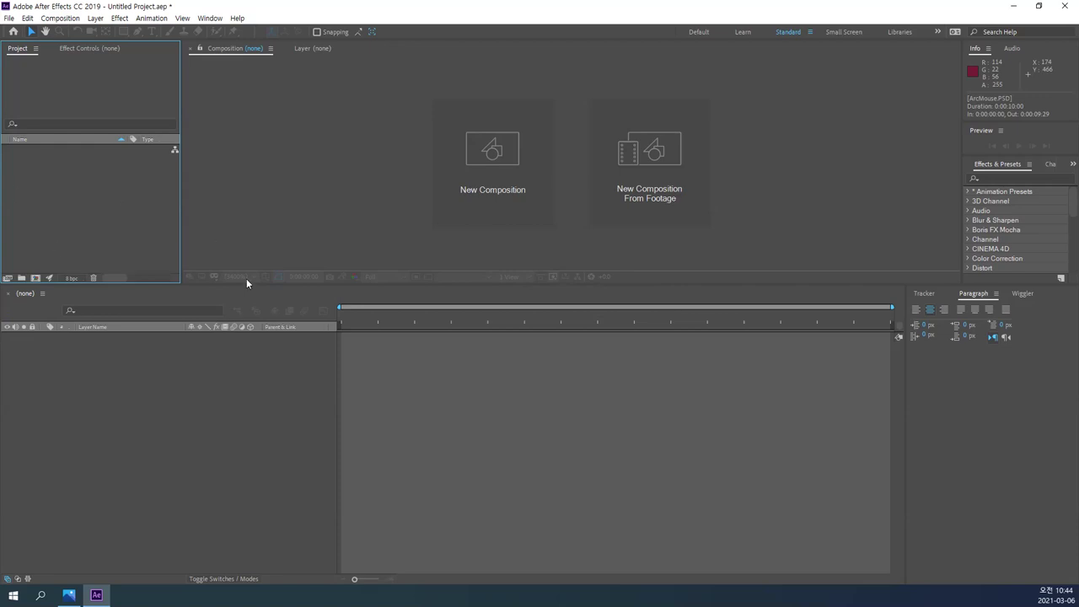
- Import ArcMouse.PSD again as Composition - Retain Layer Sizes with Editable Layer Styles
double_click(93, 201)
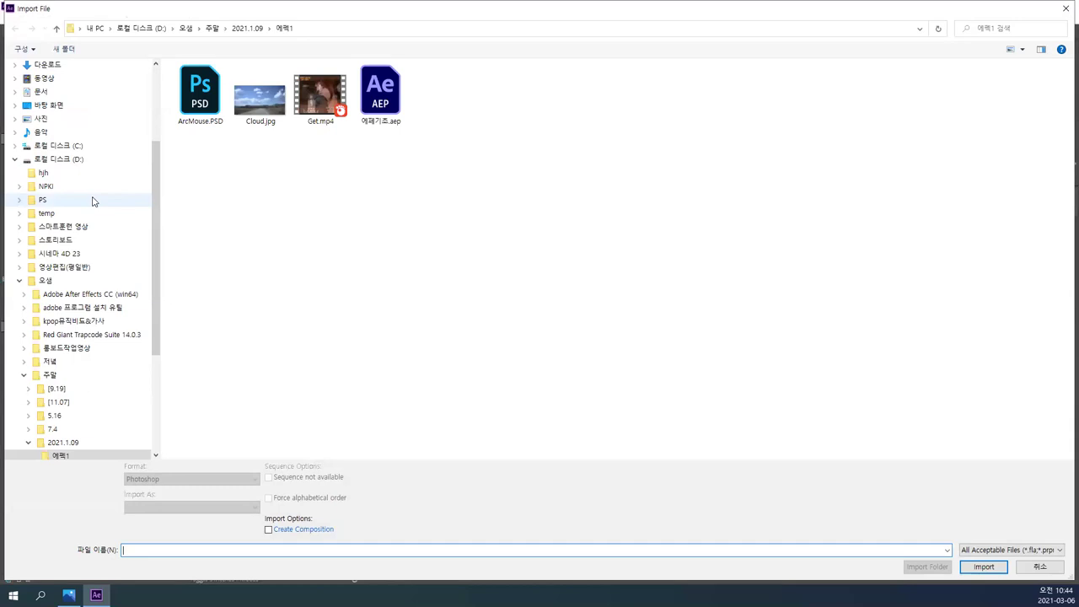
left_click(200, 102)
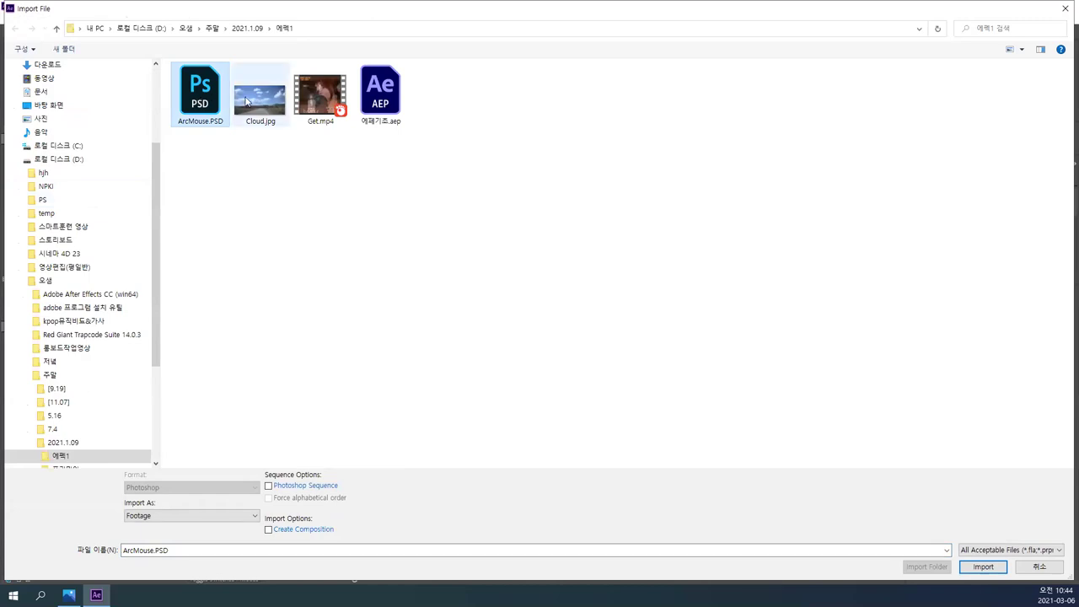
left_click(973, 566)
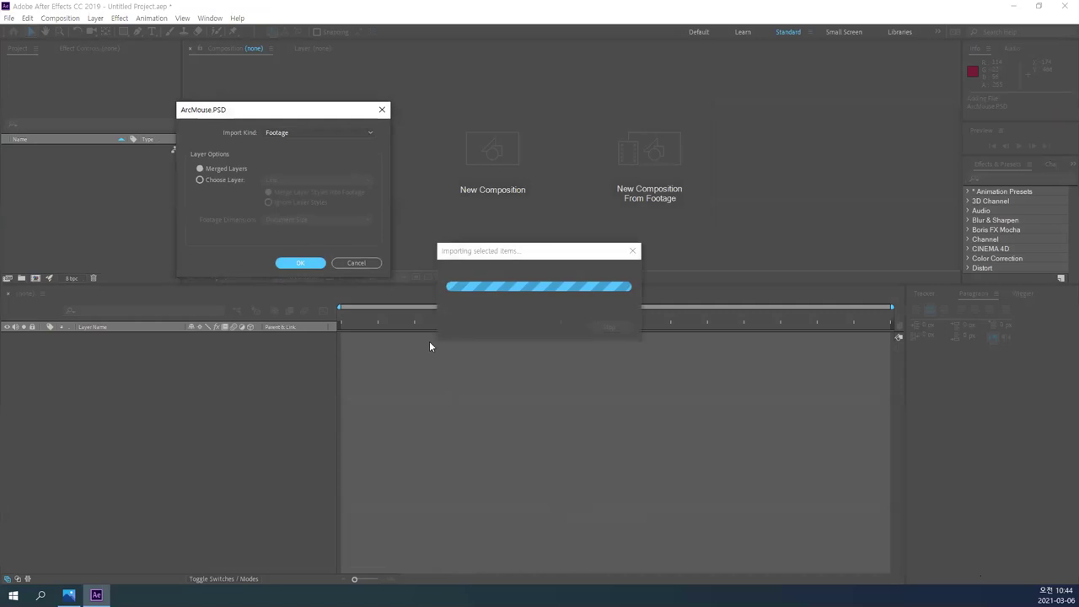
left_click(305, 131)
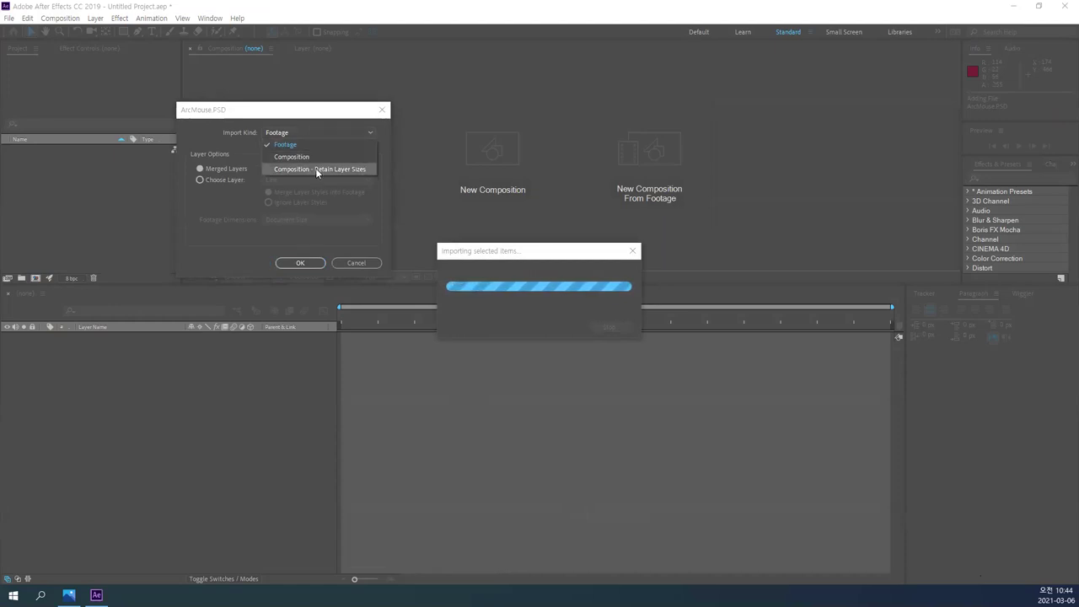
left_click(318, 170)
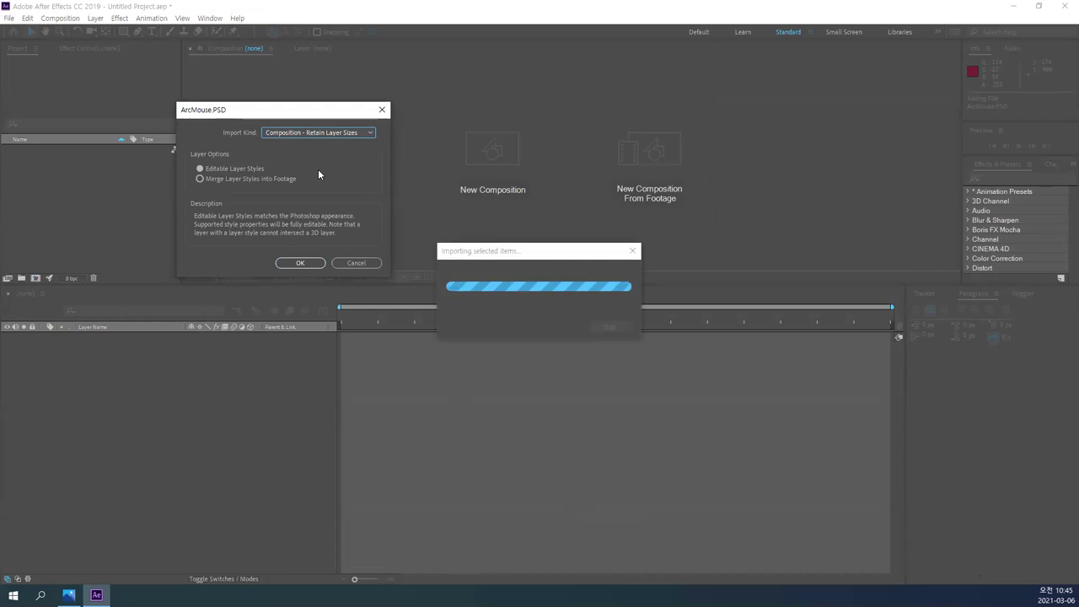
left_click(305, 263)
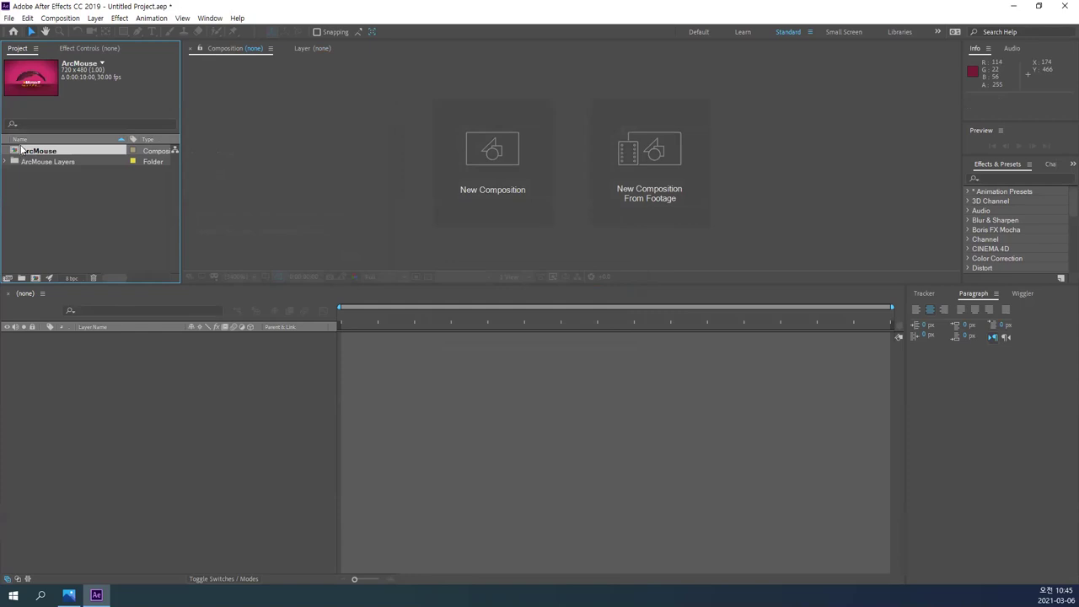
- Widen the project area, check the contents of the ArcMouse Layers folder, and open the ArcMouse composition
mouse_move(180, 149)
left_mouse_down()
mouse_move(211, 149)
mouse_move(195, 139)
left_mouse_up()
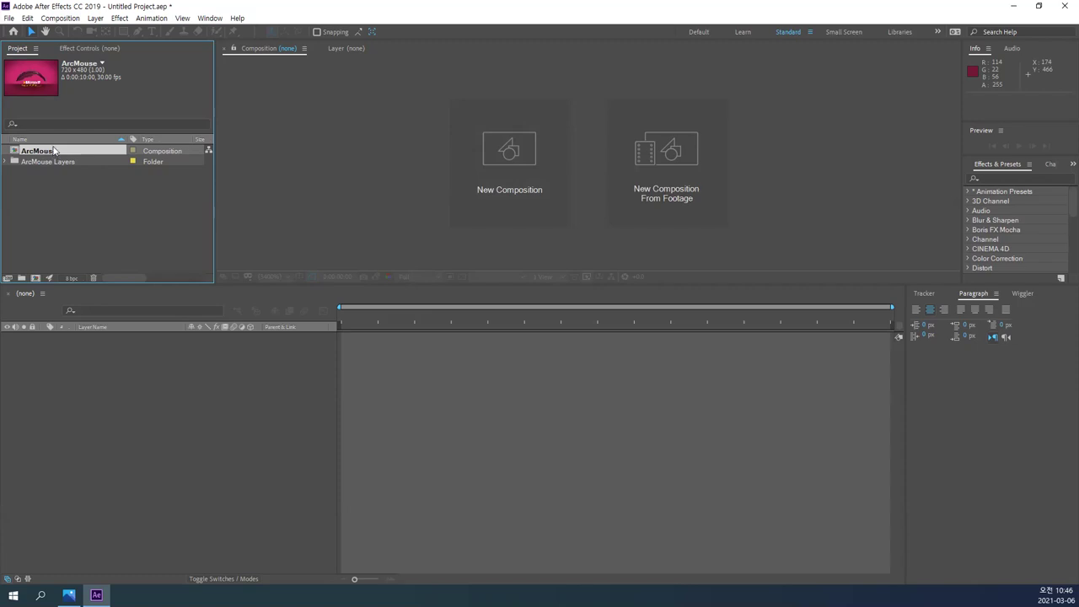
left_click(5, 161)
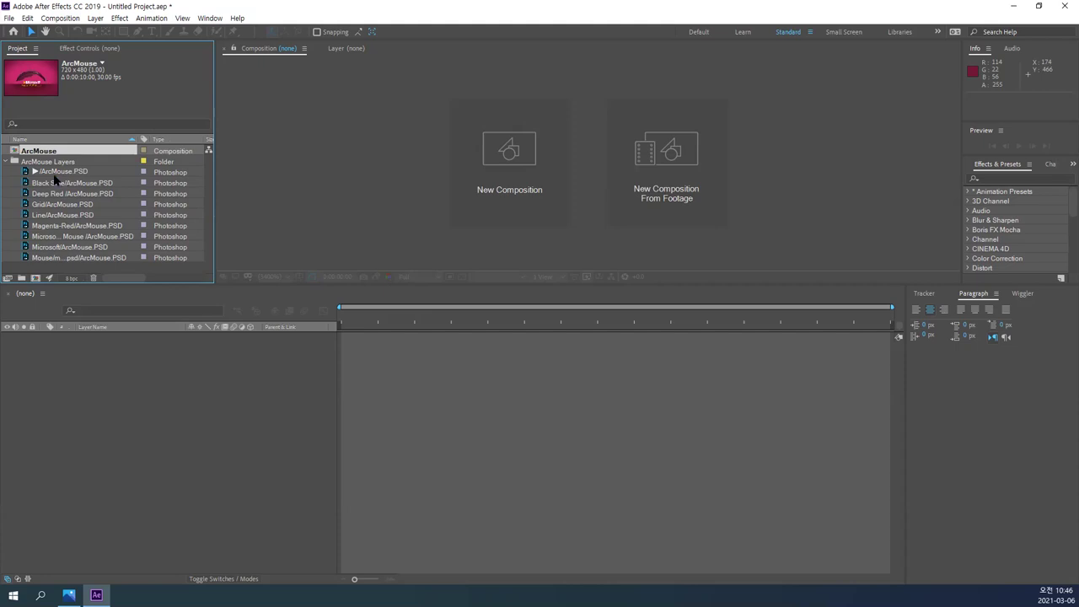
left_click(7, 162)
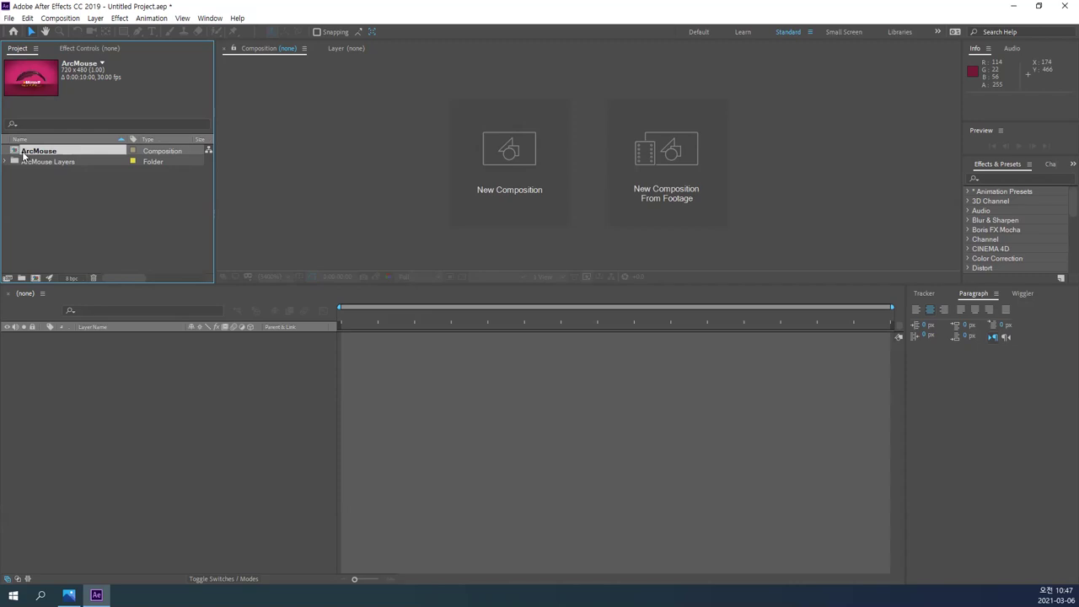
double_click(39, 154)
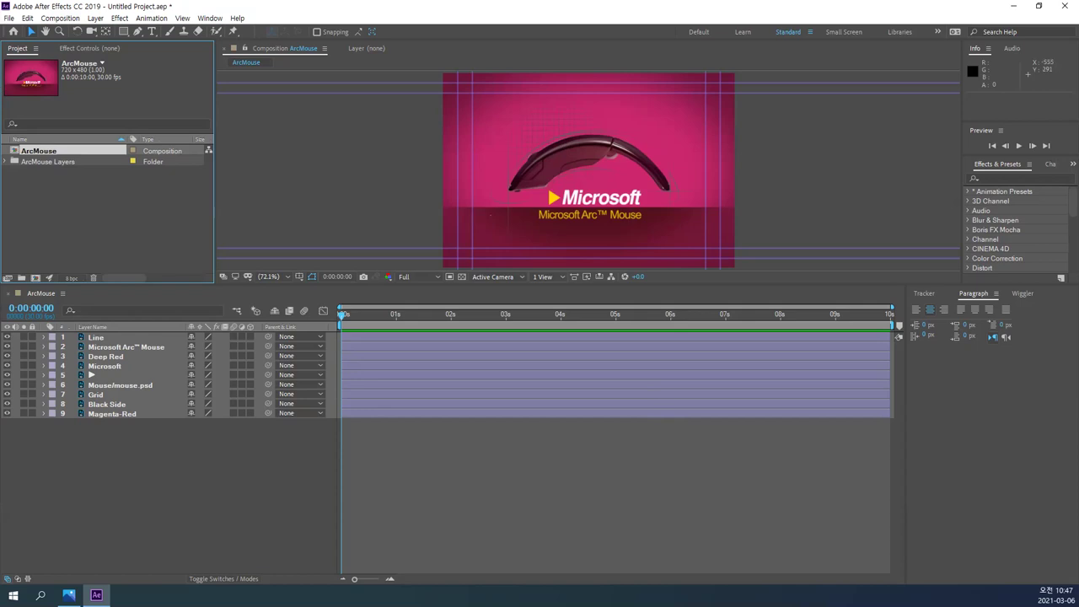
left_click(240, 505)
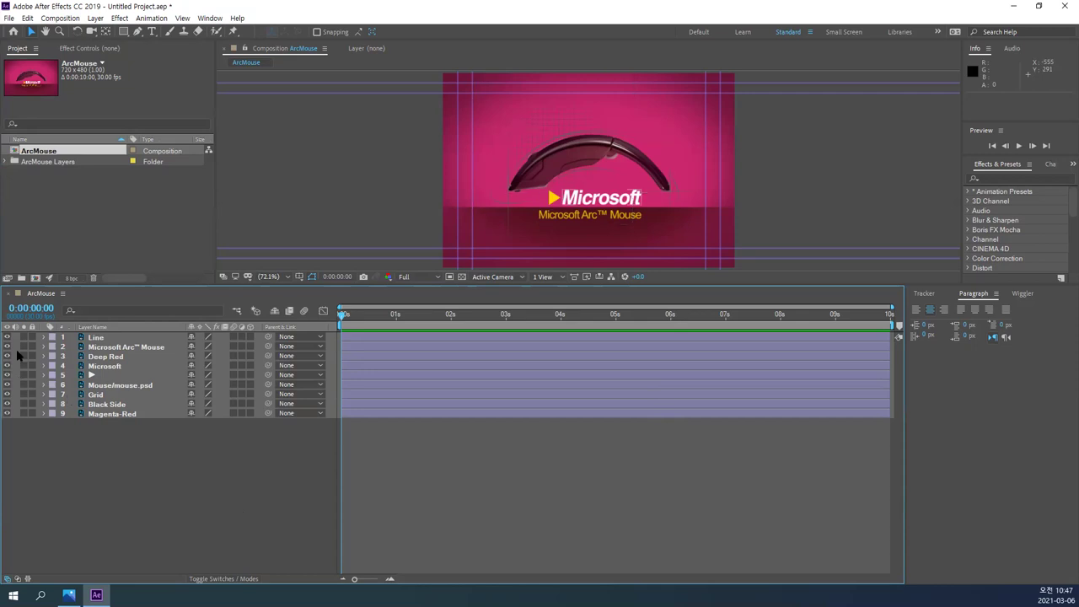
- Toggle the visibility of the Magenta-Red, Black Side, Grid and Mouse/mouse.psd layers to check what each contains
left_click(8, 415)
left_click(8, 415)
left_click(8, 414)
left_click(8, 414)
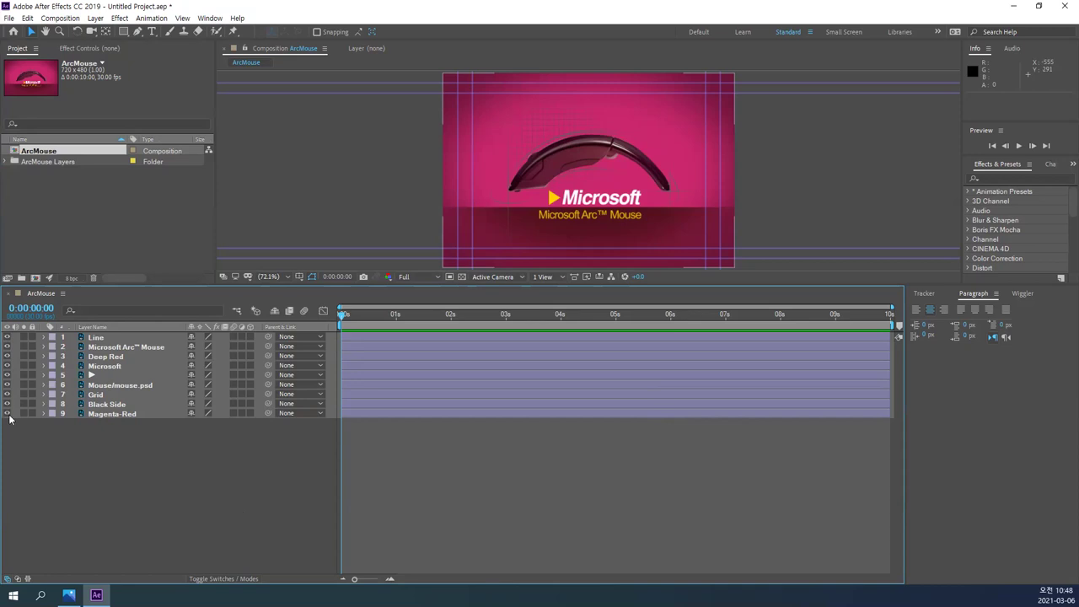
left_click(8, 414)
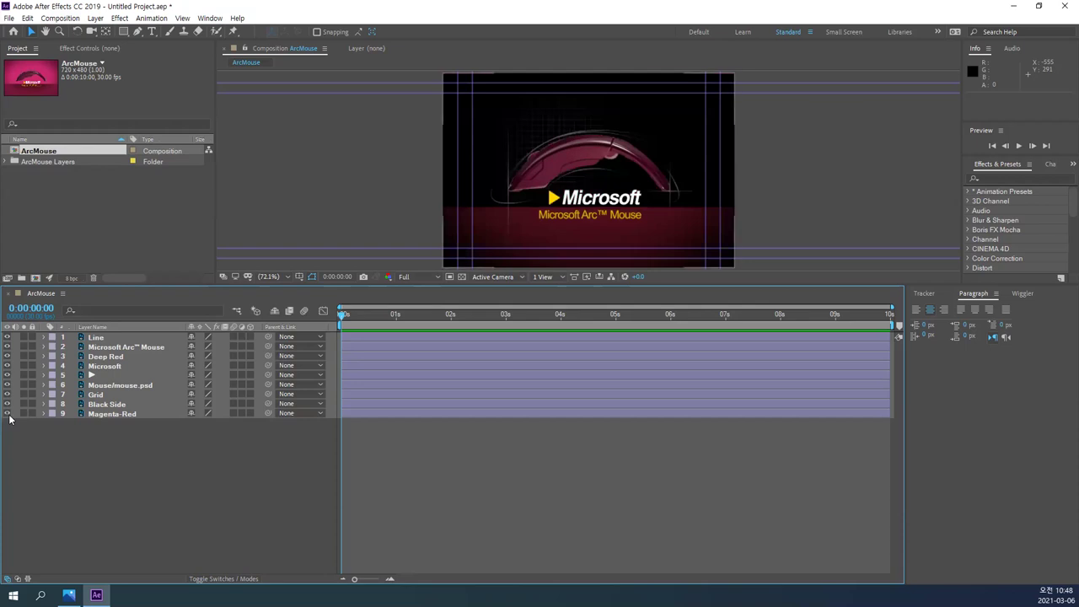
left_click(9, 414)
left_click(8, 405)
left_click(9, 395)
left_click(8, 385)
left_click(9, 385)
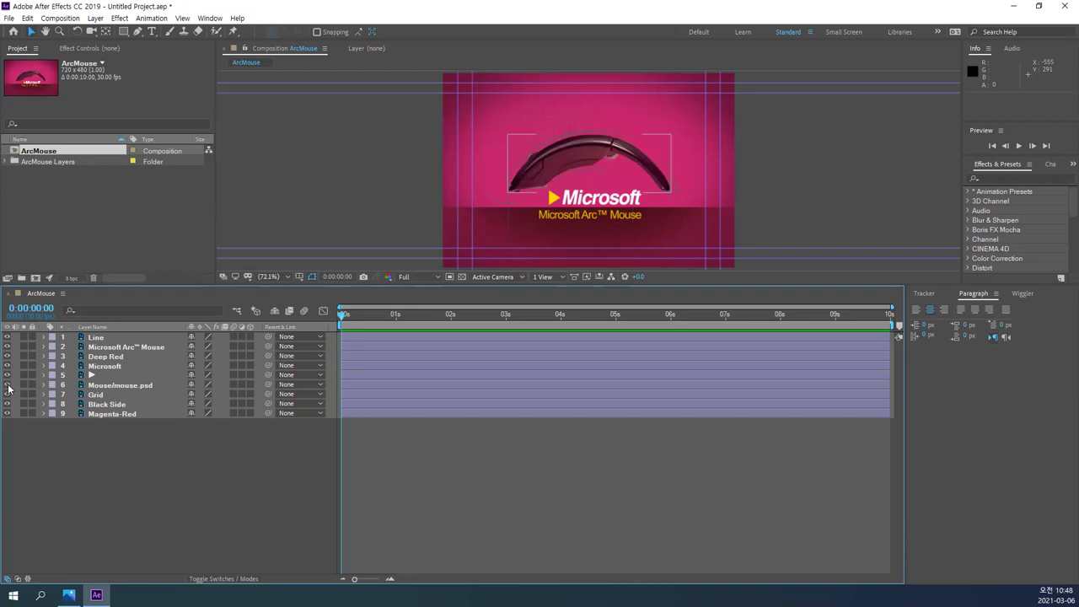
- Select the Mouse/mouse.psd layer, hide and show it again to check its content, and deselect it
left_click(98, 386)
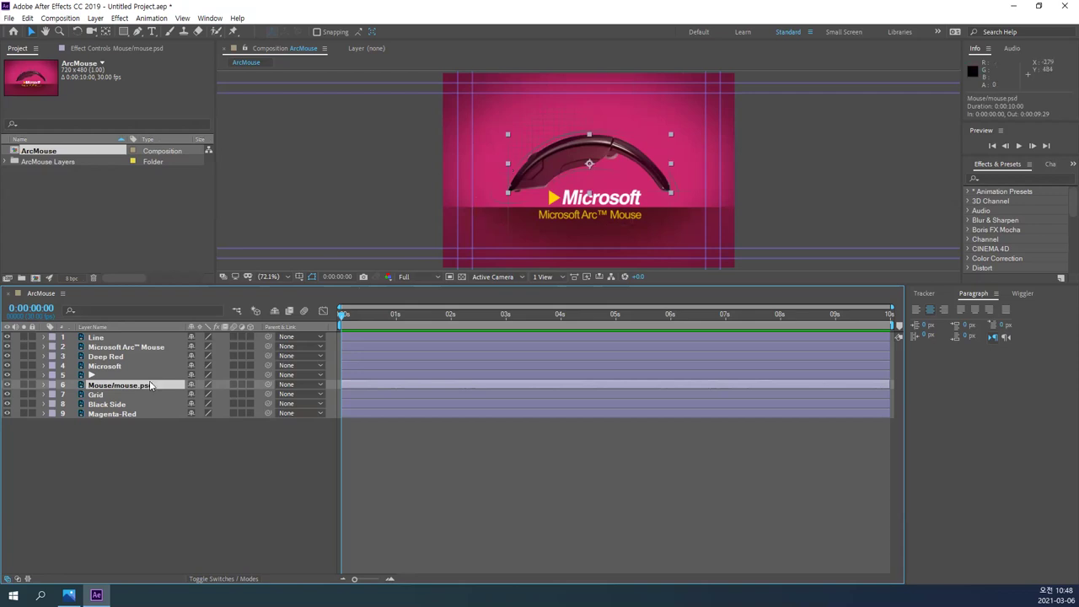
left_click(7, 386)
left_click(7, 386)
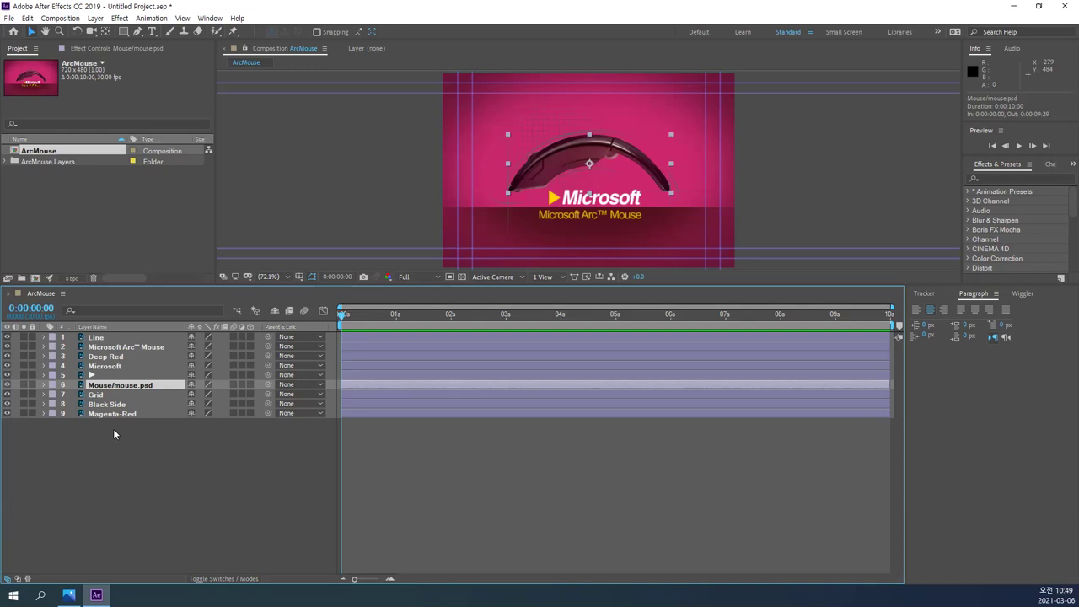
left_click(114, 433)
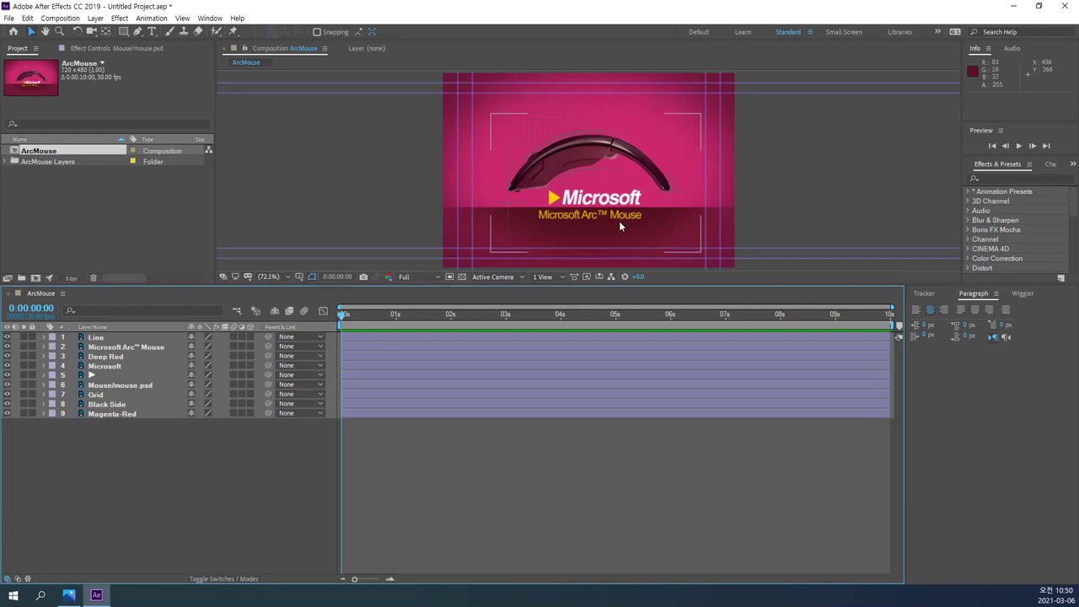
- Select the Mouse/mouse.psd layer, check its effect controls, and return to the project contents
key("'")
left_click(93, 386)
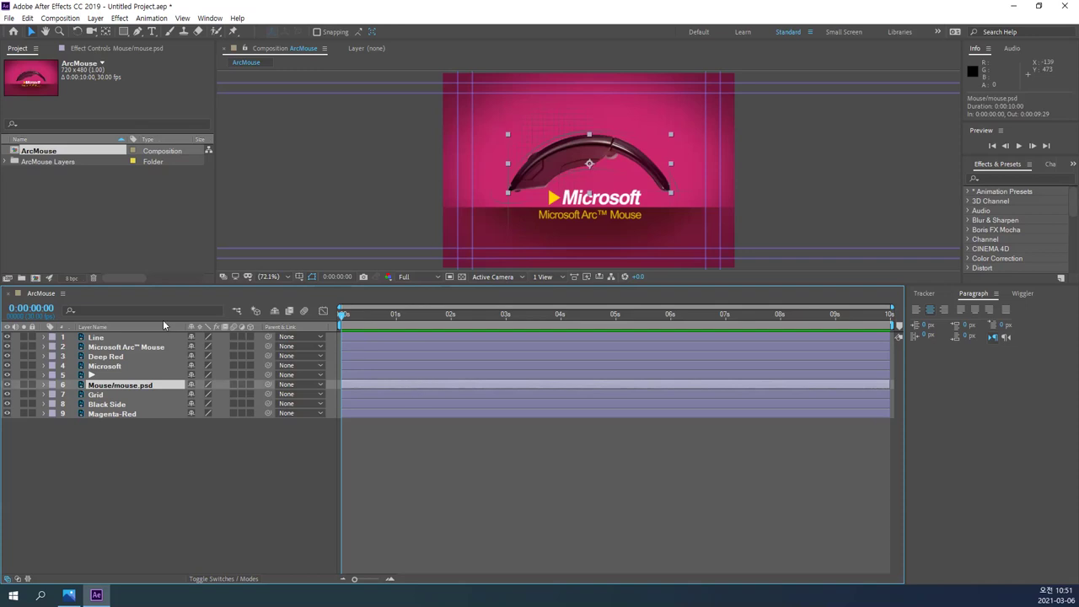
left_click(98, 49)
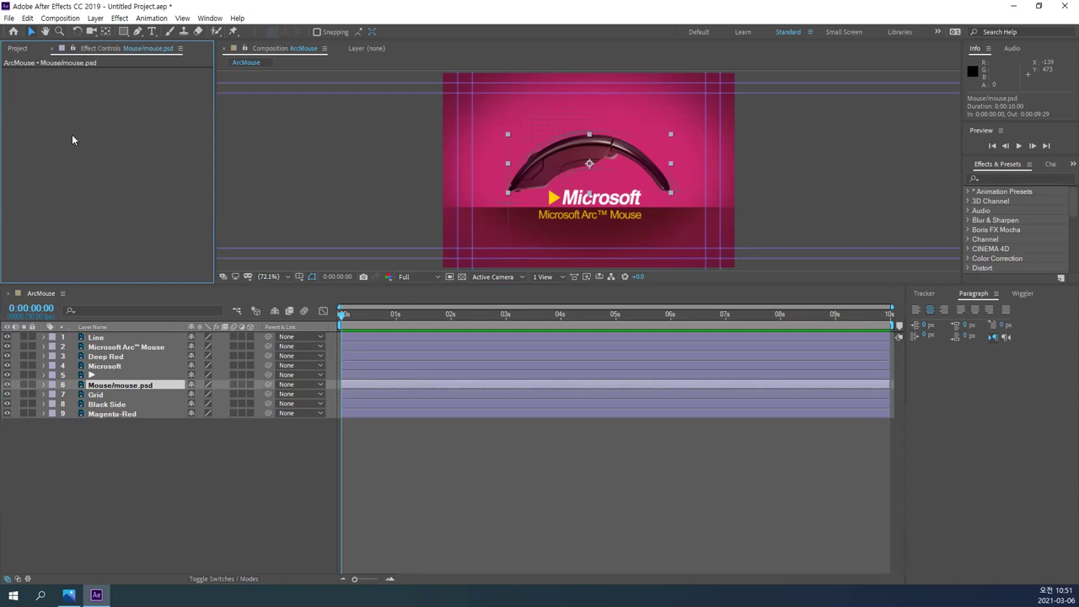
left_click(17, 49)
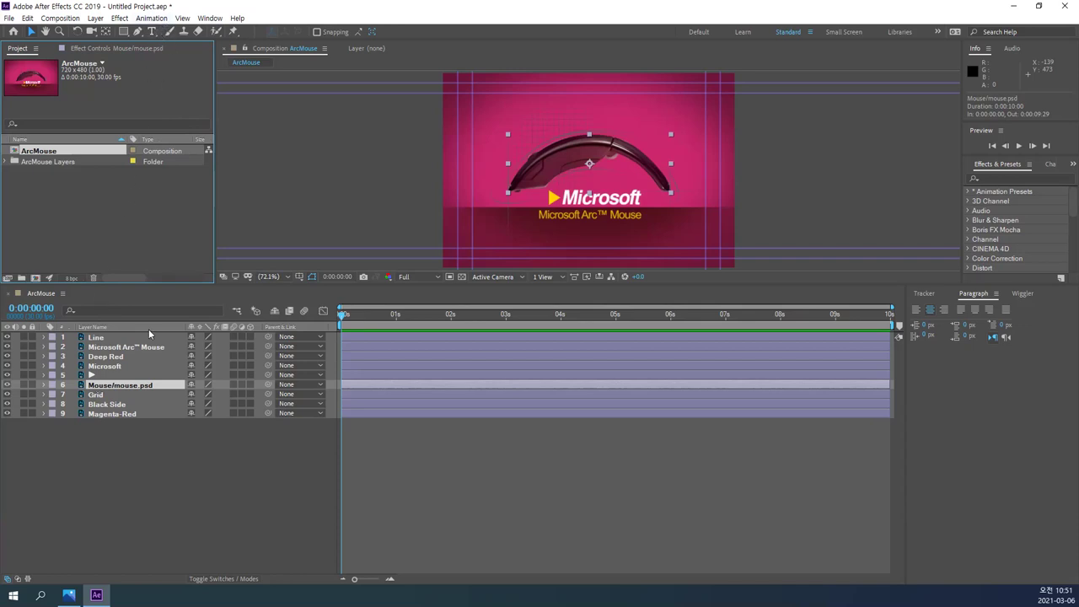
- Expand the Mouse/mouse.psd layer's Transform properties and show its effect controls
left_click(44, 386)
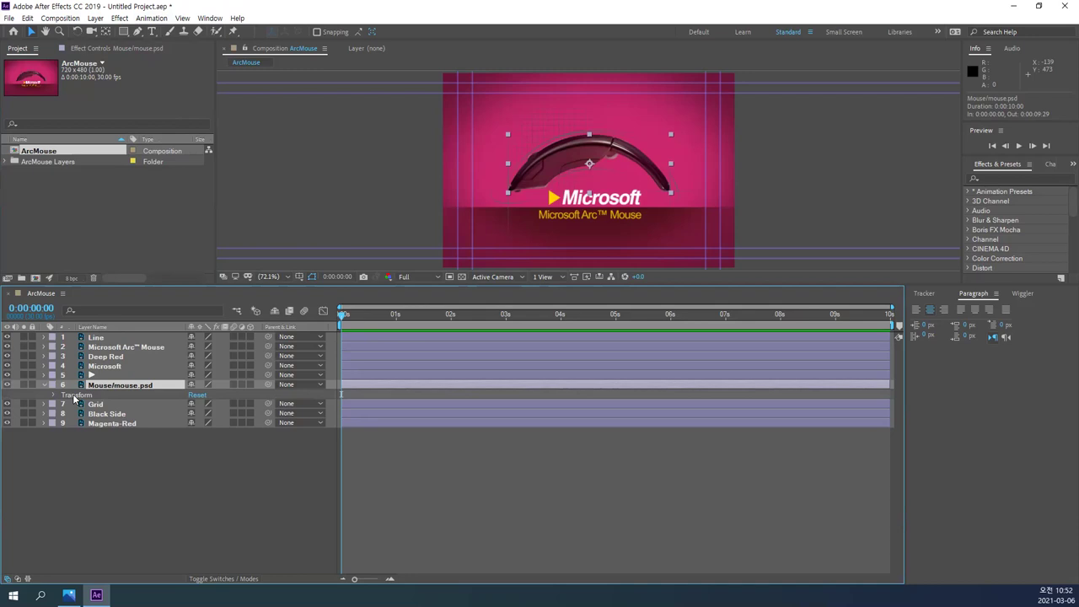
key("Return")
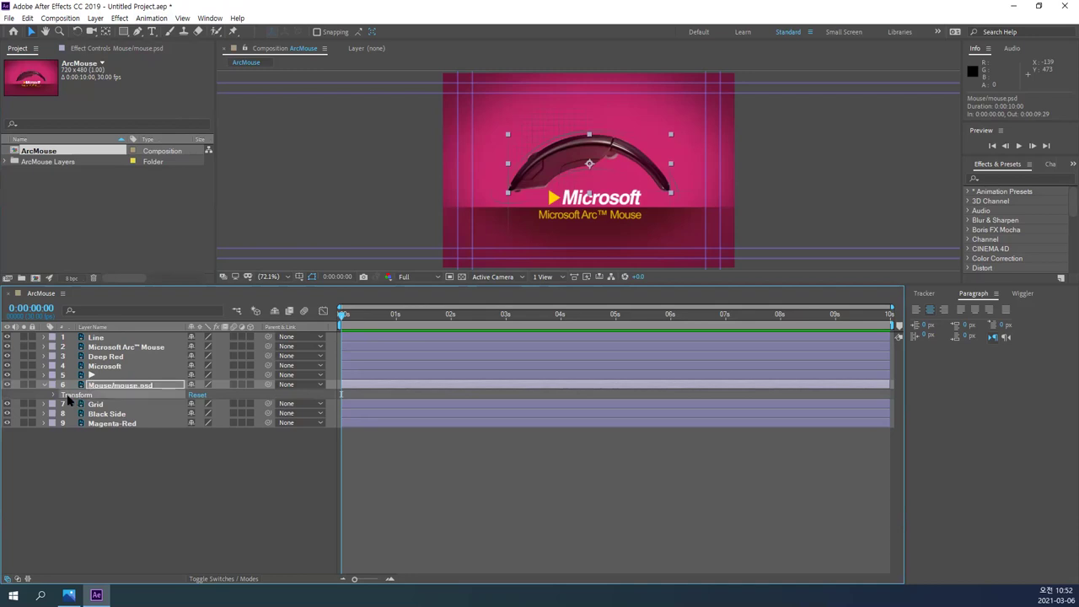
left_click(51, 396)
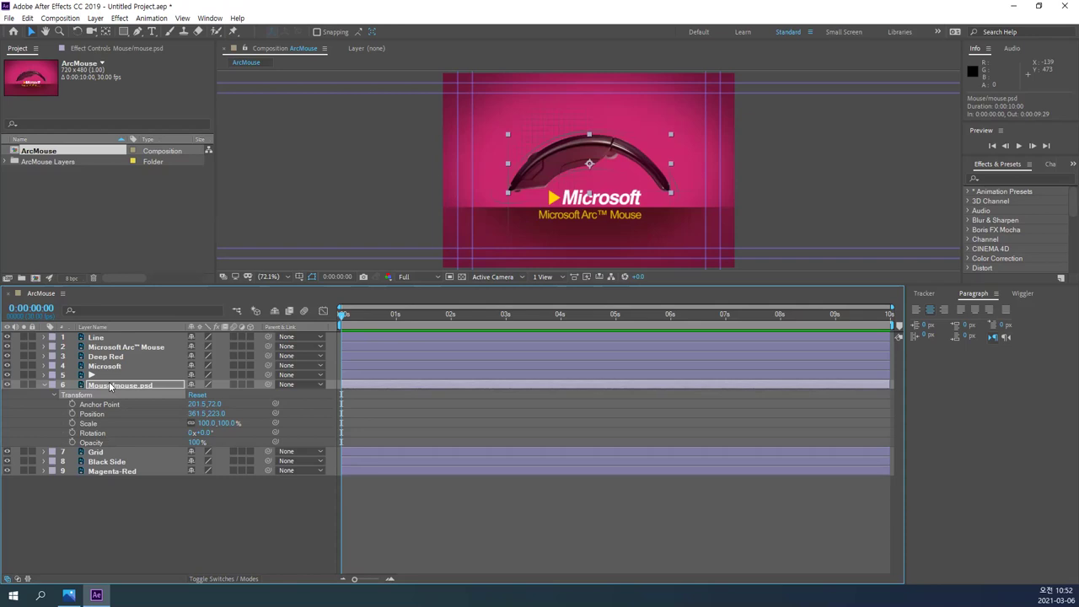
key("Return")
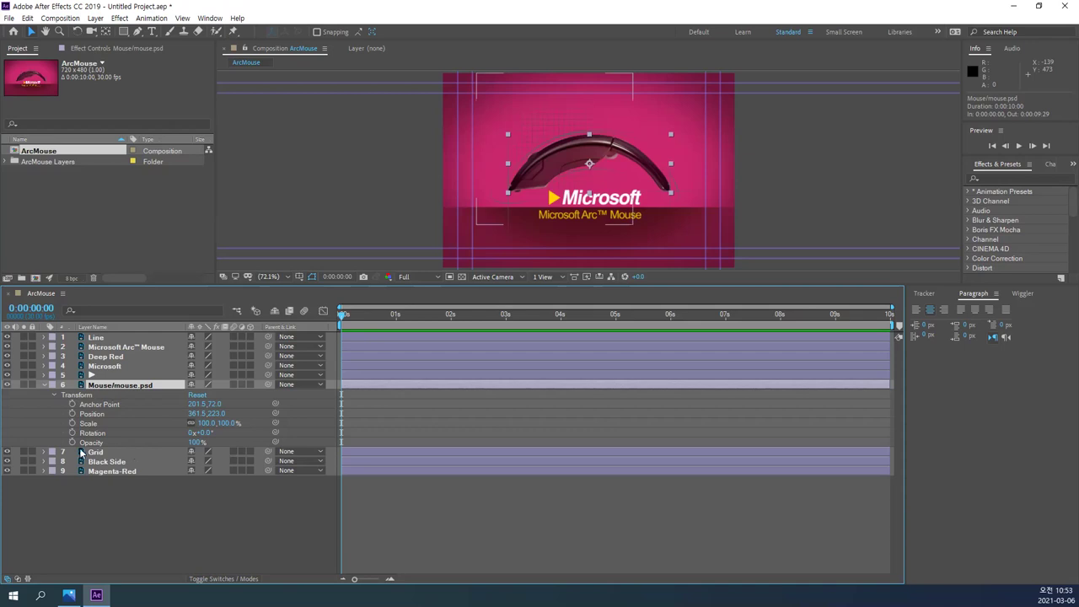
left_click(116, 49)
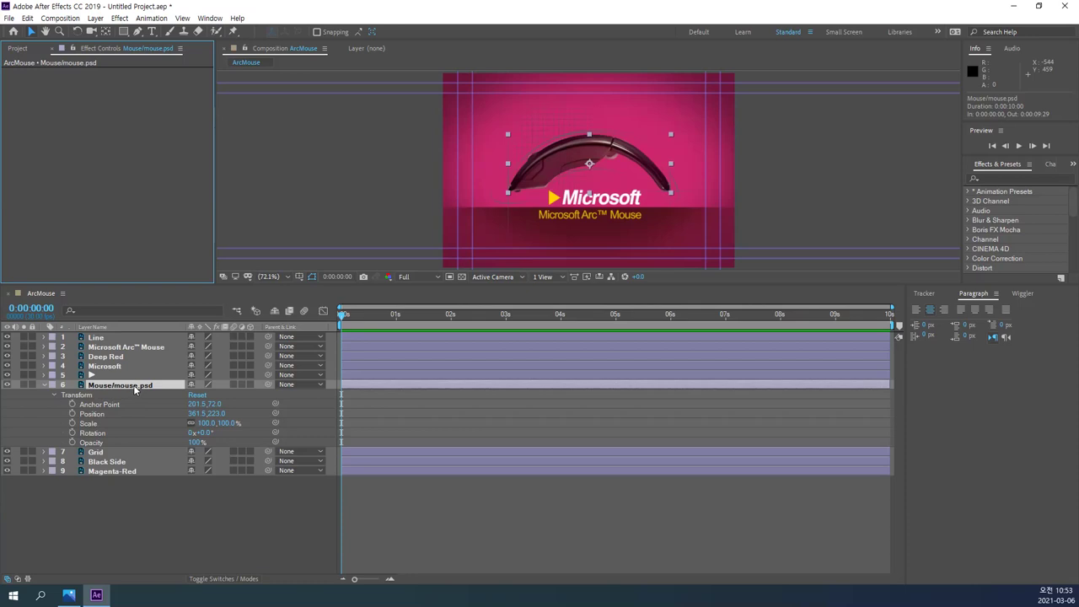
- Add an Opacity keyframe of 0% to the Mouse/mouse.psd layer at 0:00:00:00
left_click(149, 442)
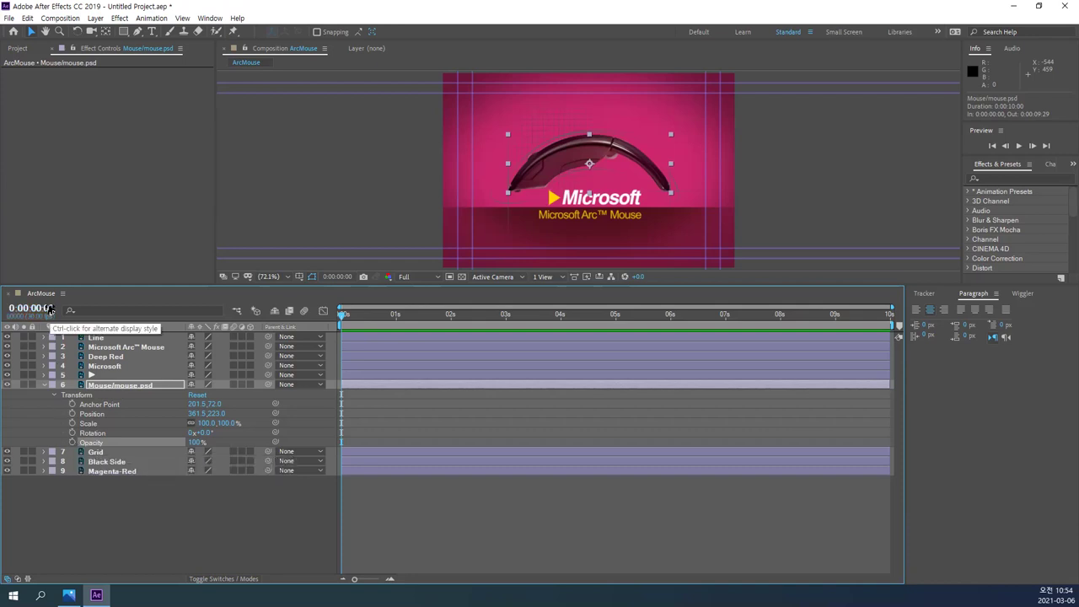
left_click(71, 442)
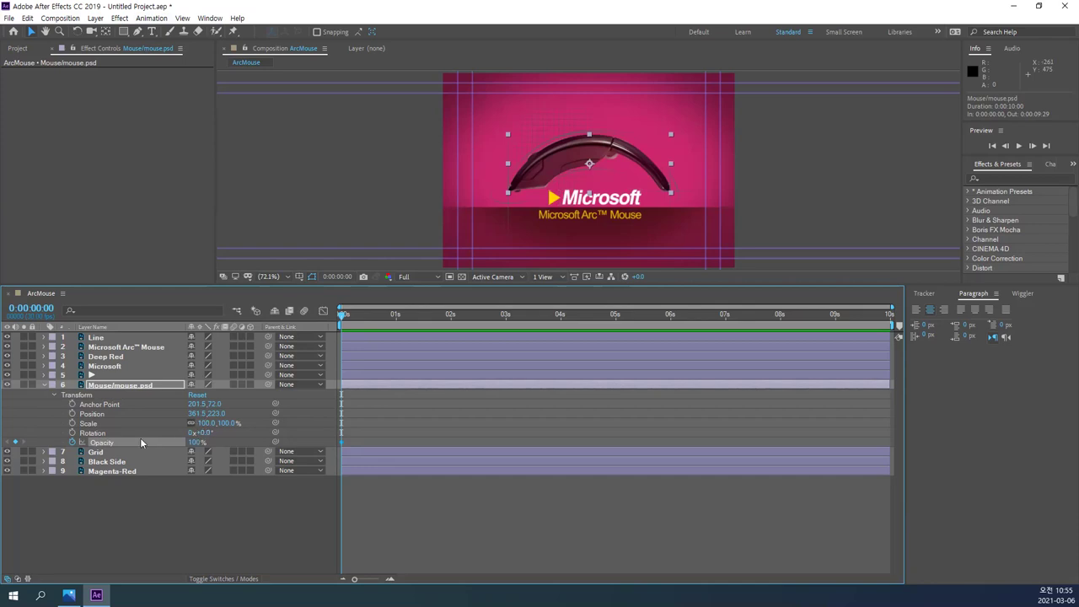
left_click(195, 442)
type("0")
key("Return")
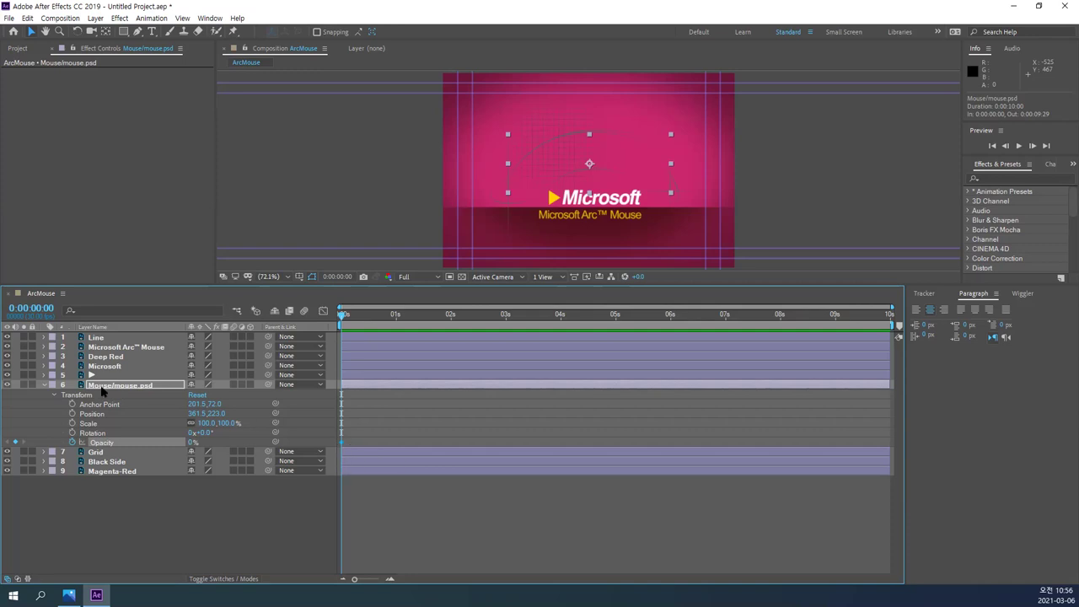
- Add an Opacity keyframe of 100% to the Mouse/mouse.psd layer at 0:00:01:00 and scrub the fade-in
left_click_drag(53, 312, 248, 314)
left_click_drag(371, 328, 398, 328)
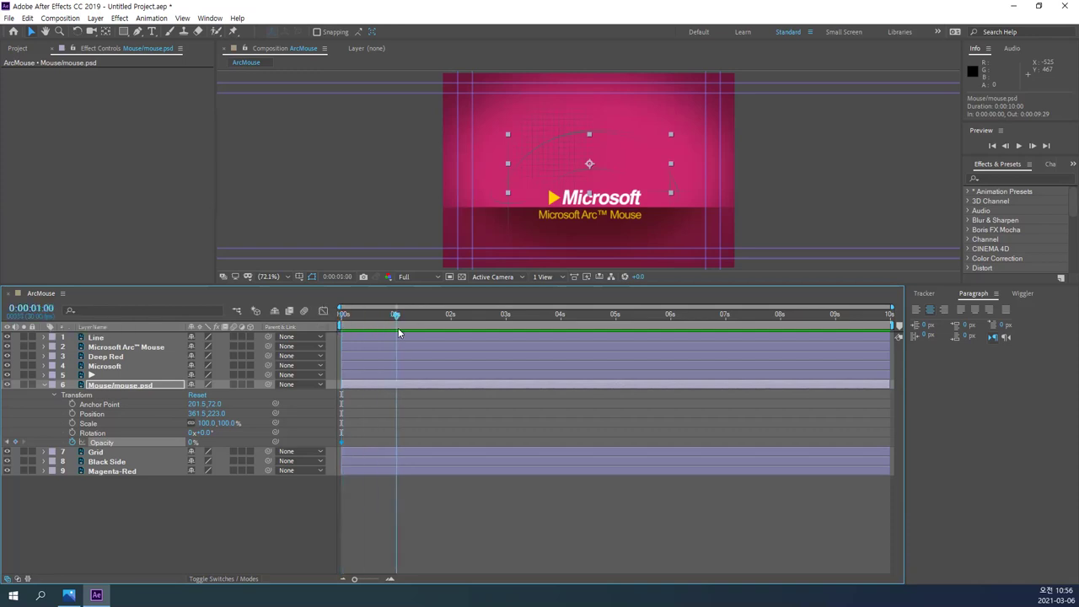
left_click(48, 310)
type("100")
key("Return")
left_click(192, 444)
type("100")
key("Return")
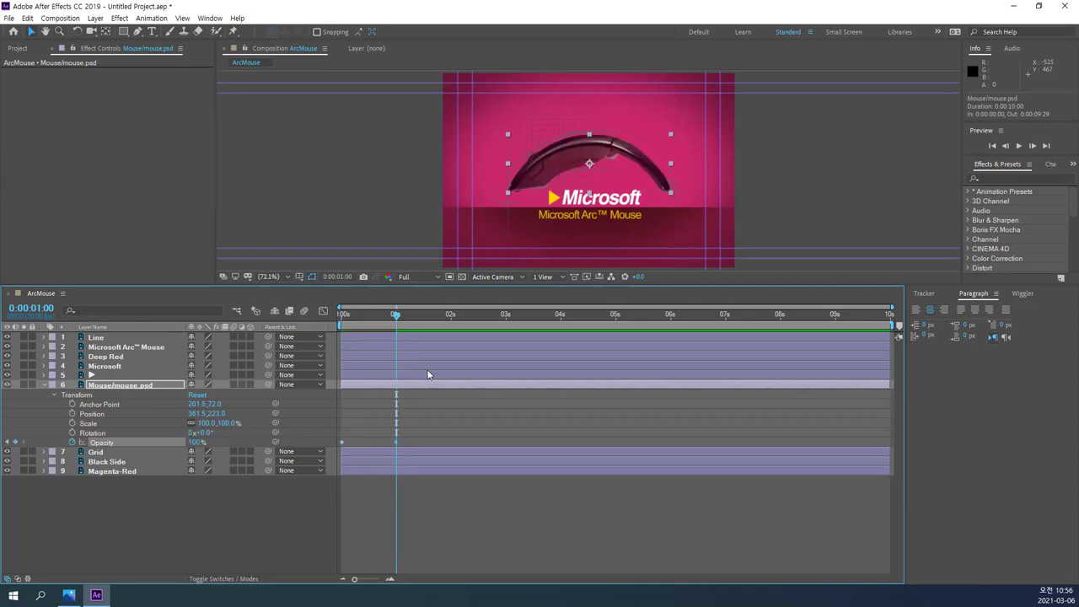
mouse_move(398, 313)
left_mouse_down()
mouse_move(332, 314)
mouse_move(403, 317)
mouse_move(399, 328)
left_mouse_up()
mouse_move(397, 317)
left_mouse_down()
mouse_move(339, 314)
mouse_move(404, 317)
mouse_move(397, 329)
left_mouse_up()
- Expand the Microsoft layer's Transform properties and add an Opacity keyframe of 0% at 0:00:01:00
left_click(118, 368)
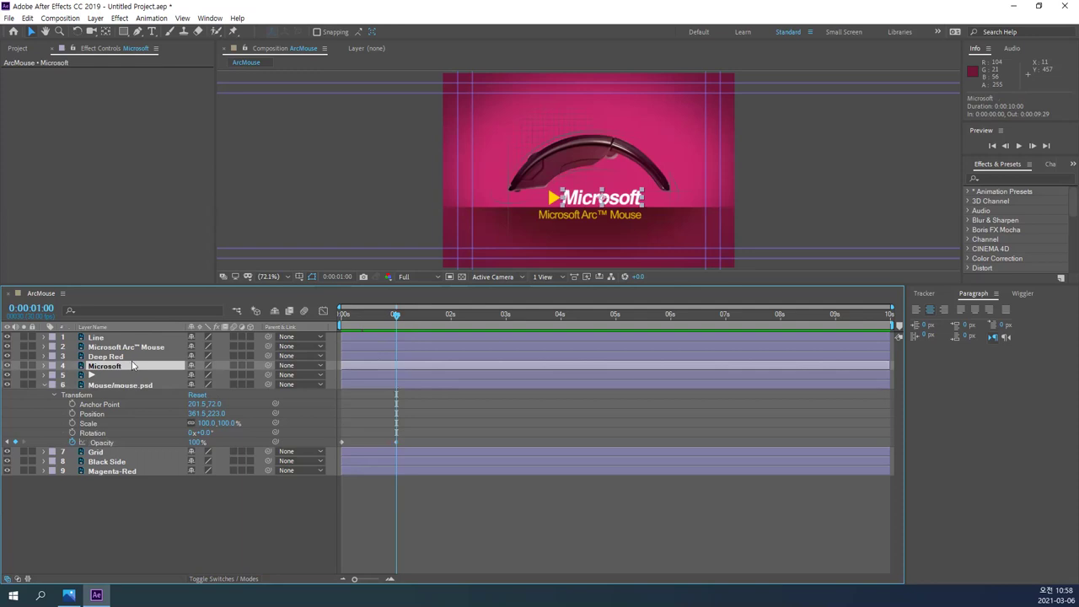
left_click(43, 367)
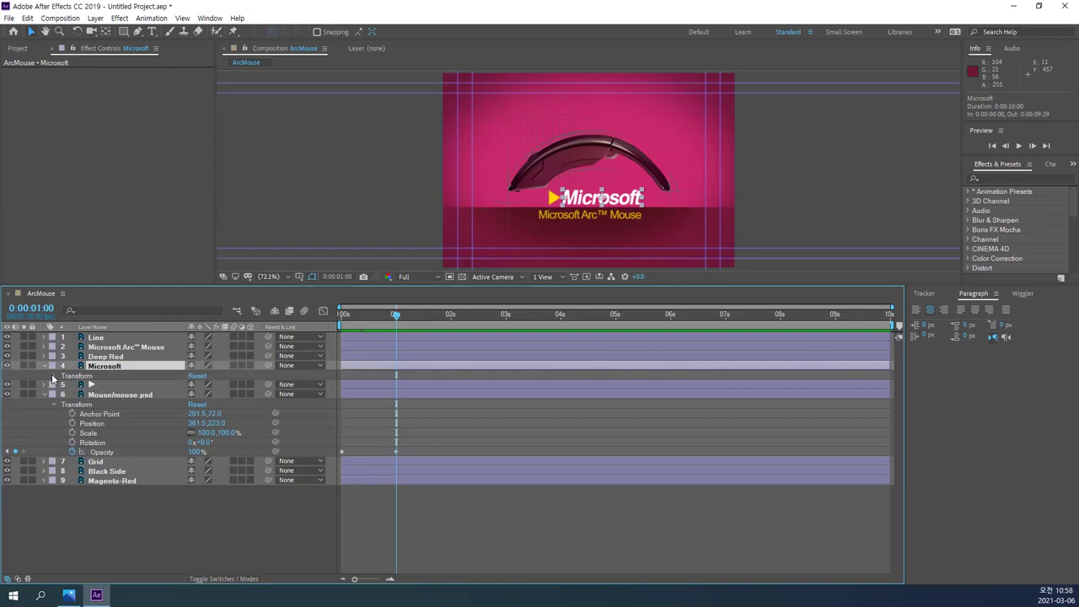
left_click(52, 376)
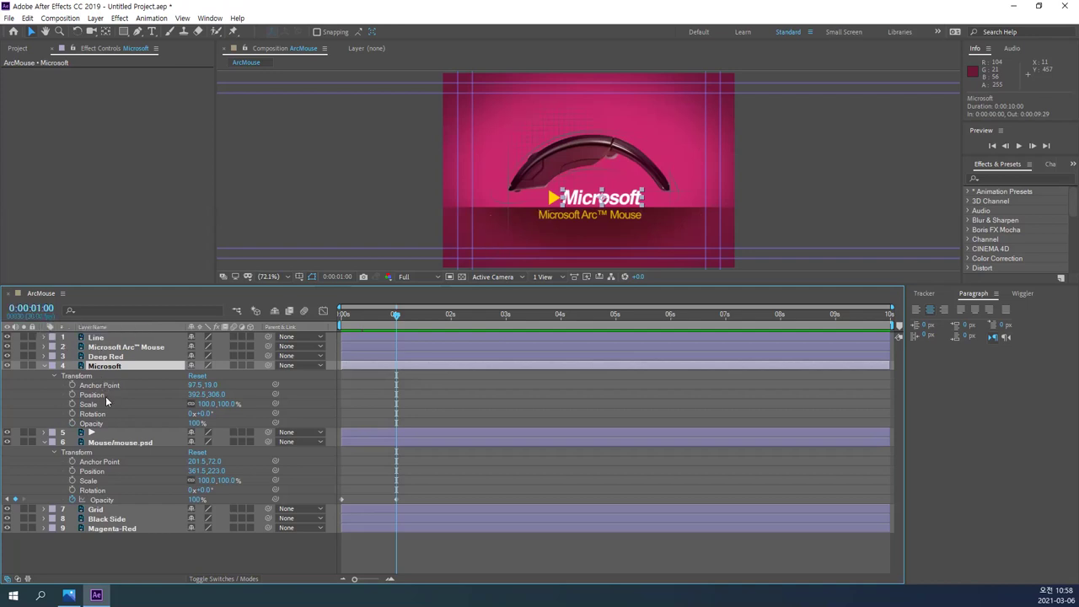
left_click(72, 425)
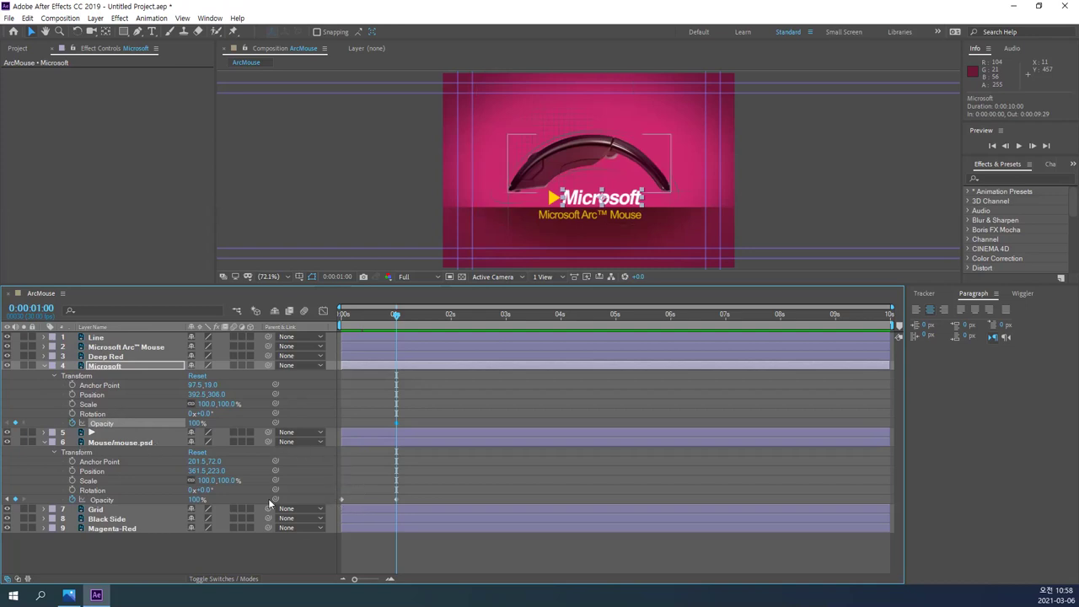
left_click(195, 423)
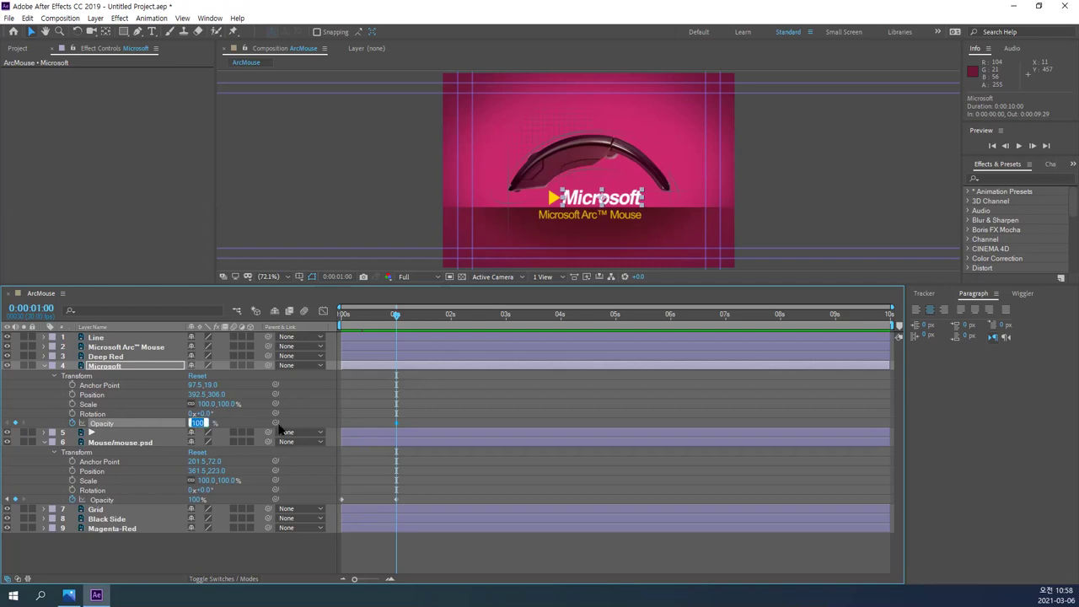
type("0")
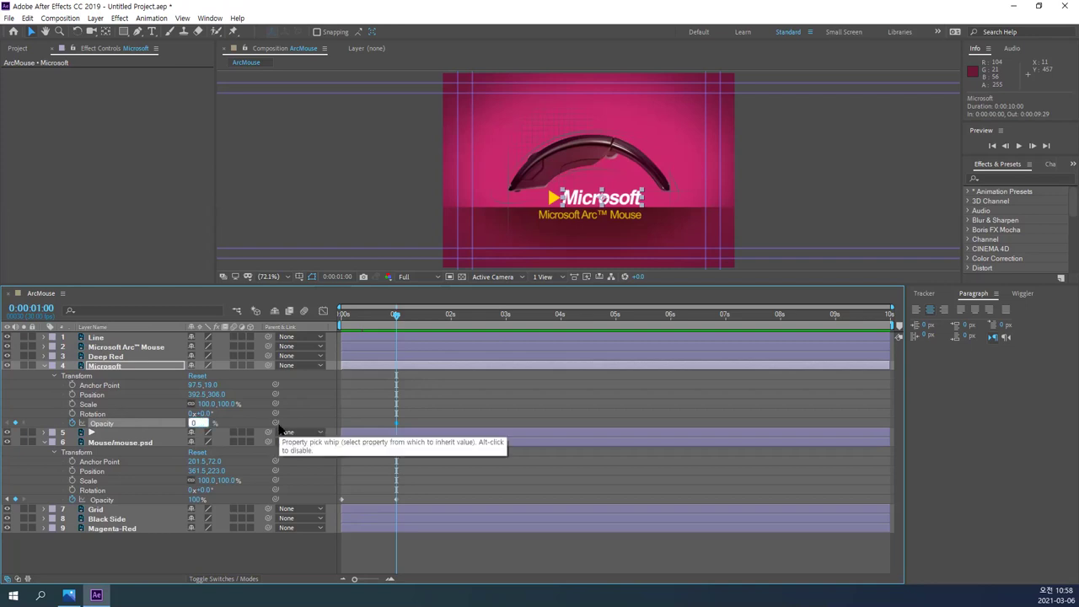
key("Return")
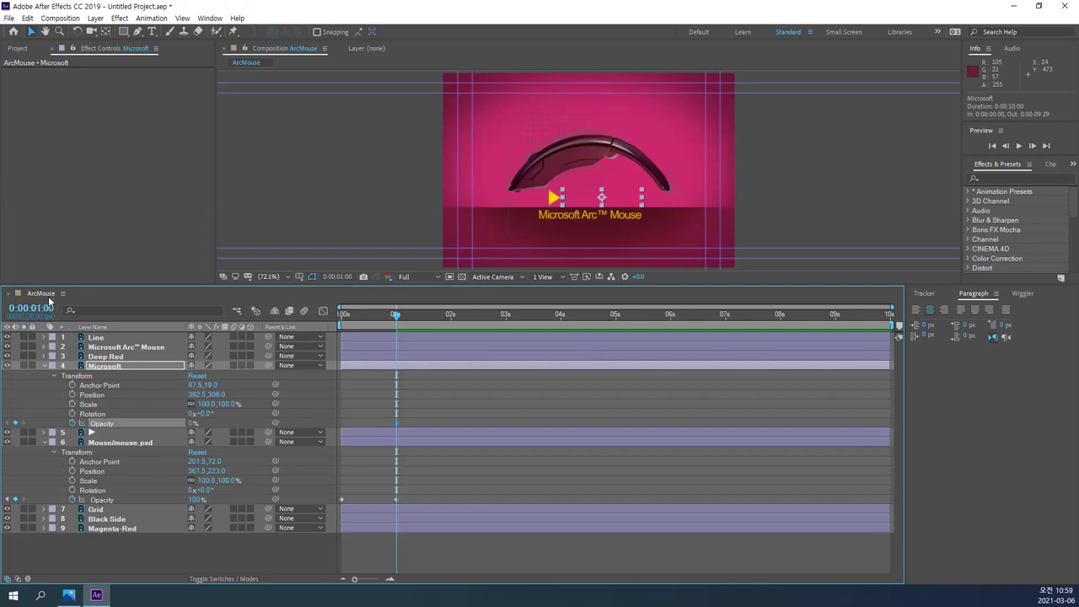
- Add an Opacity keyframe of 100% to the Microsoft layer at 0:00:02:00
key("Page_Down")
left_click_drag(411, 320, 451, 330)
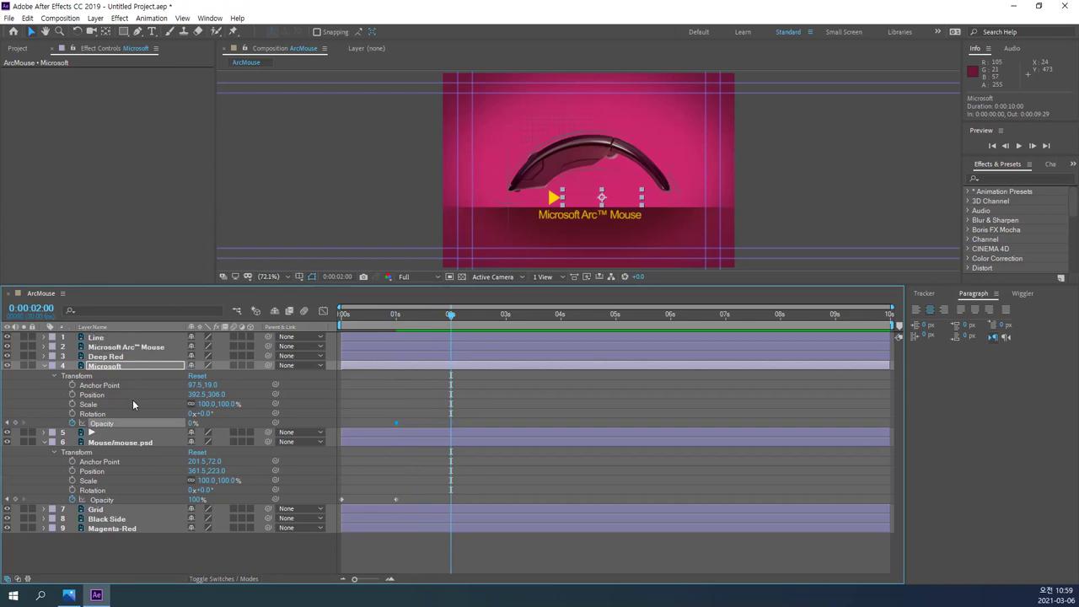
left_click(192, 423)
type("100")
key("Return")
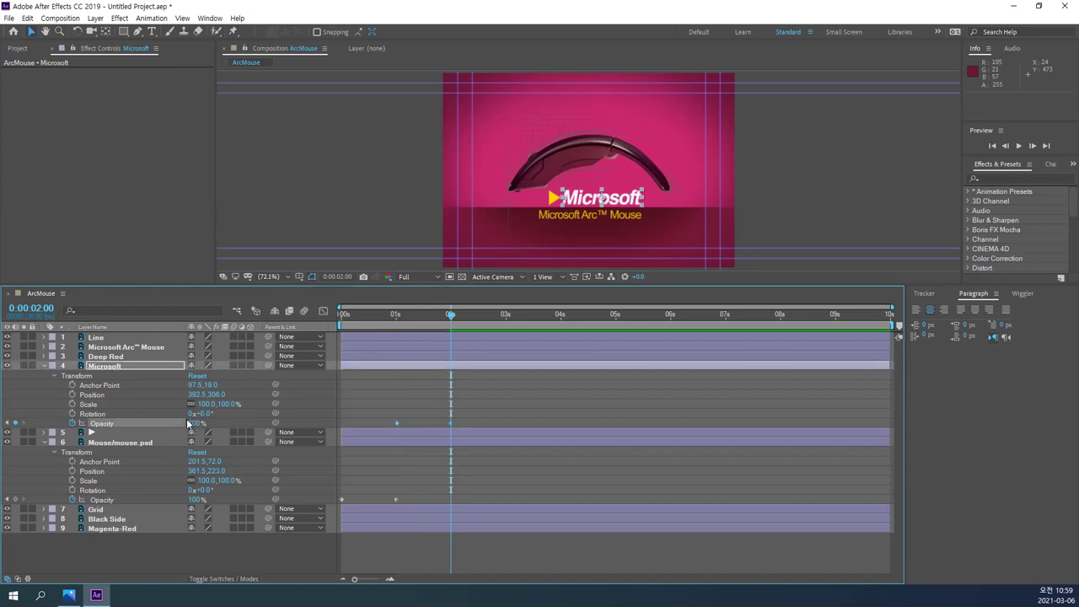
- Scrub the Microsoft fade, then preview the animation from the beginning of the composition and stop playback
mouse_move(450, 315)
left_mouse_down()
mouse_move(396, 319)
mouse_move(449, 323)
left_mouse_up()
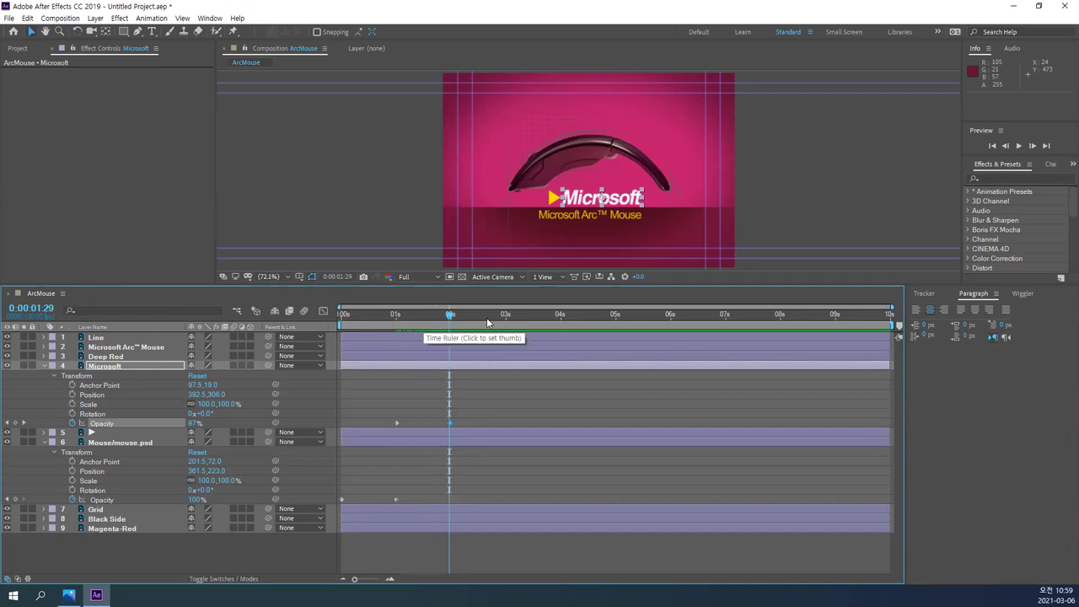
key("Home")
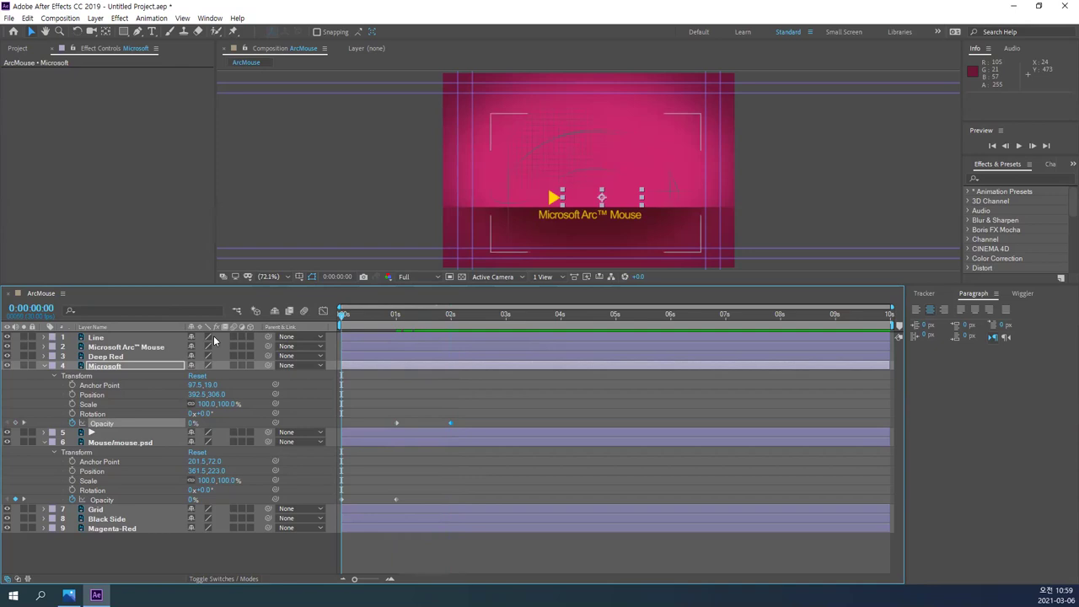
key("space")
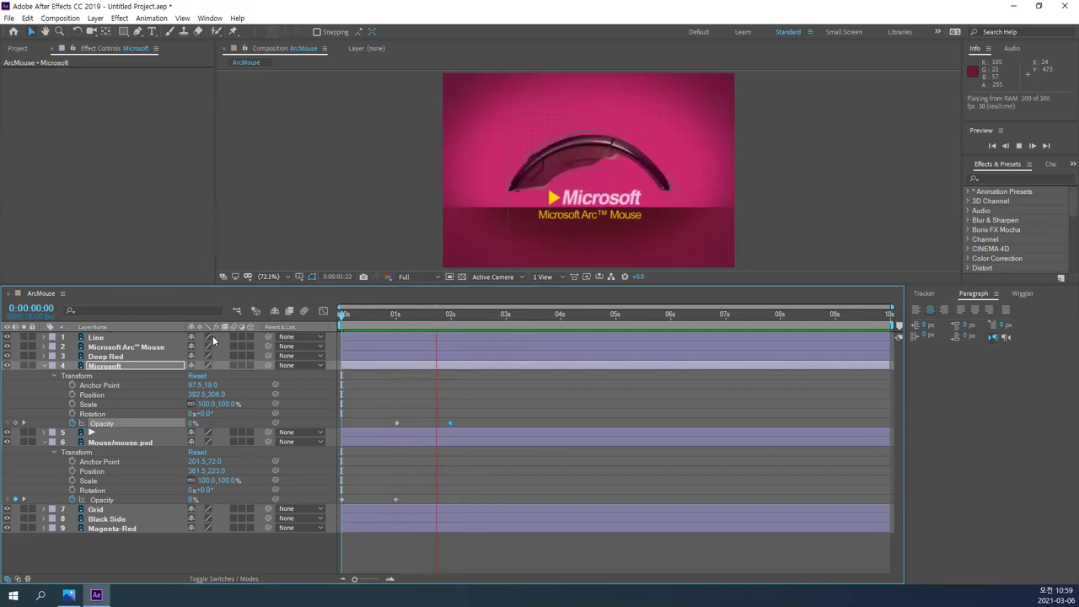
key("space")
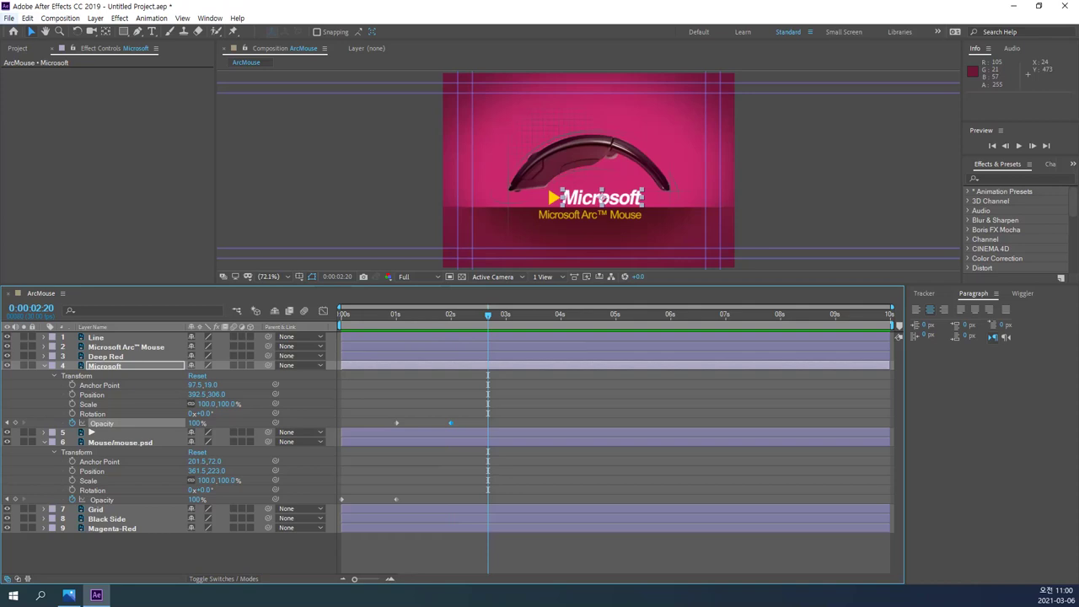
left_click(8, 17)
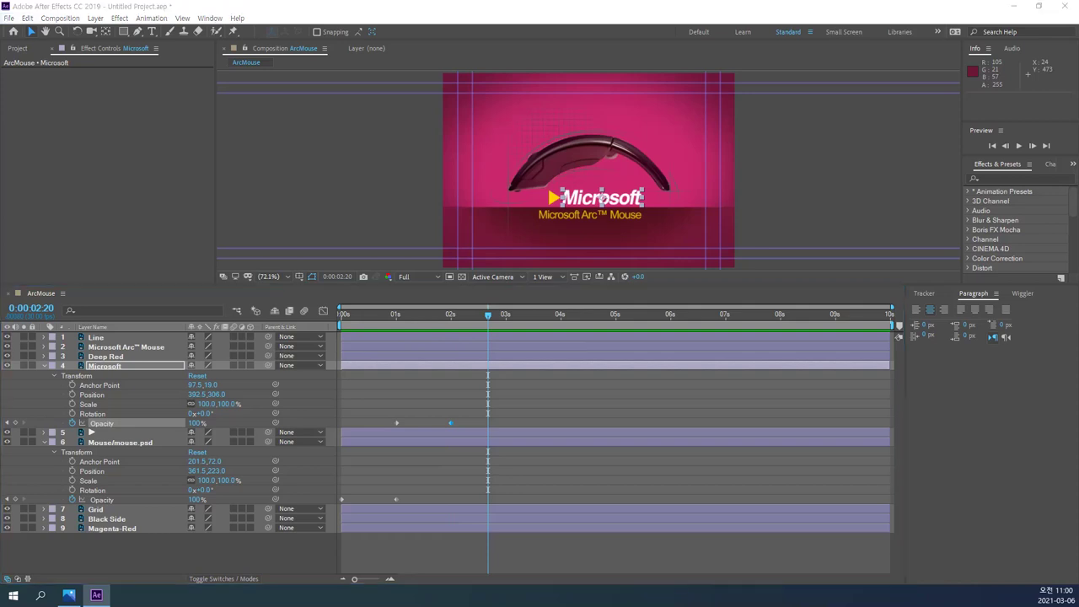
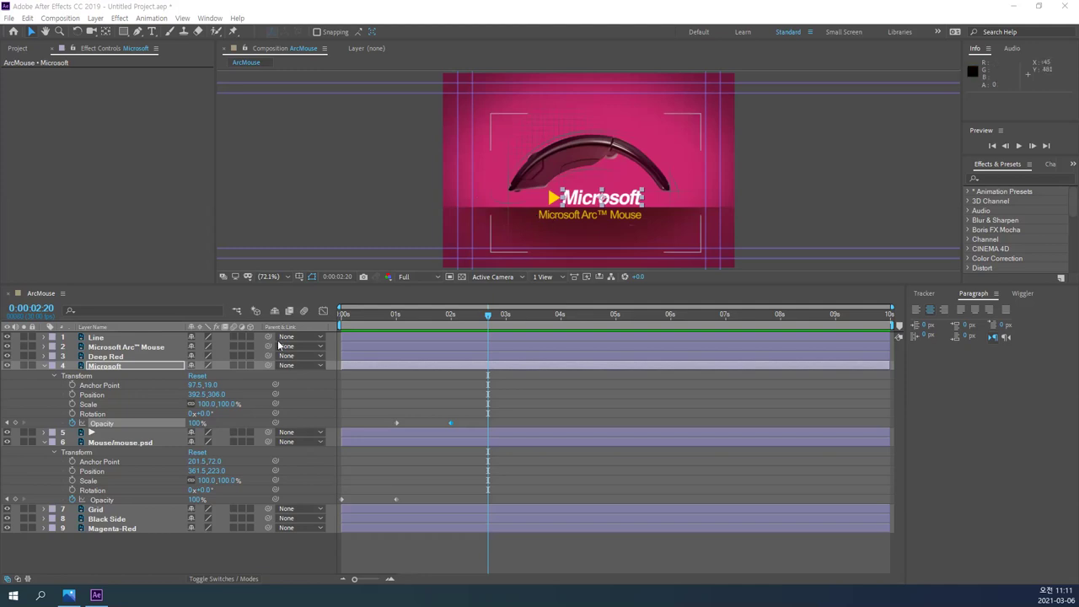
- Keyframe the Microsoft Arc™ Mouse layer's Position at 0:00:02:00, with the text moved off the frame's left side to about -216, 353
left_click(155, 349)
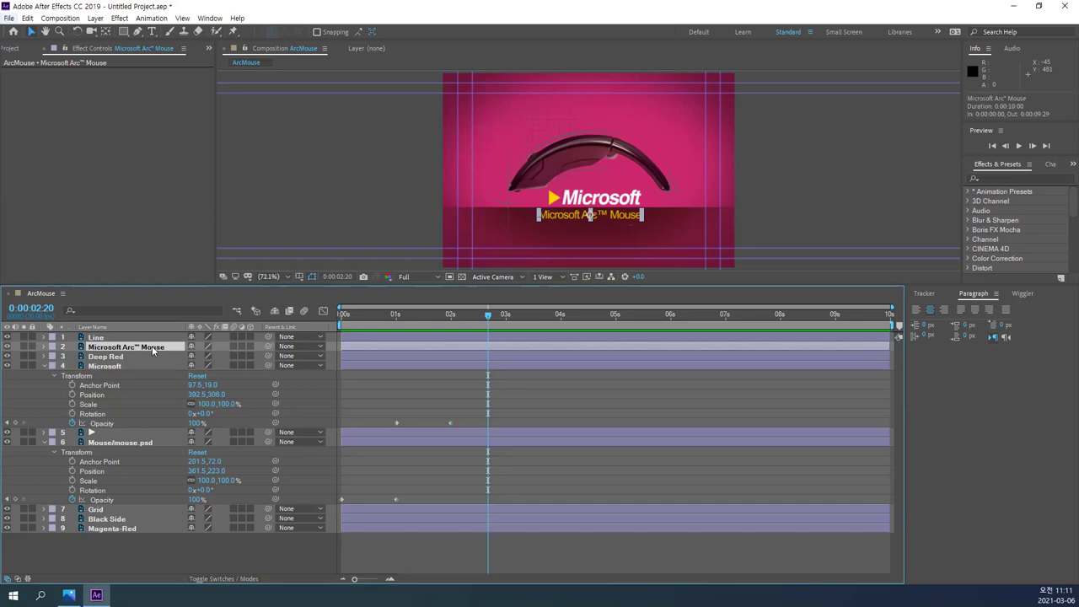
left_click(44, 346)
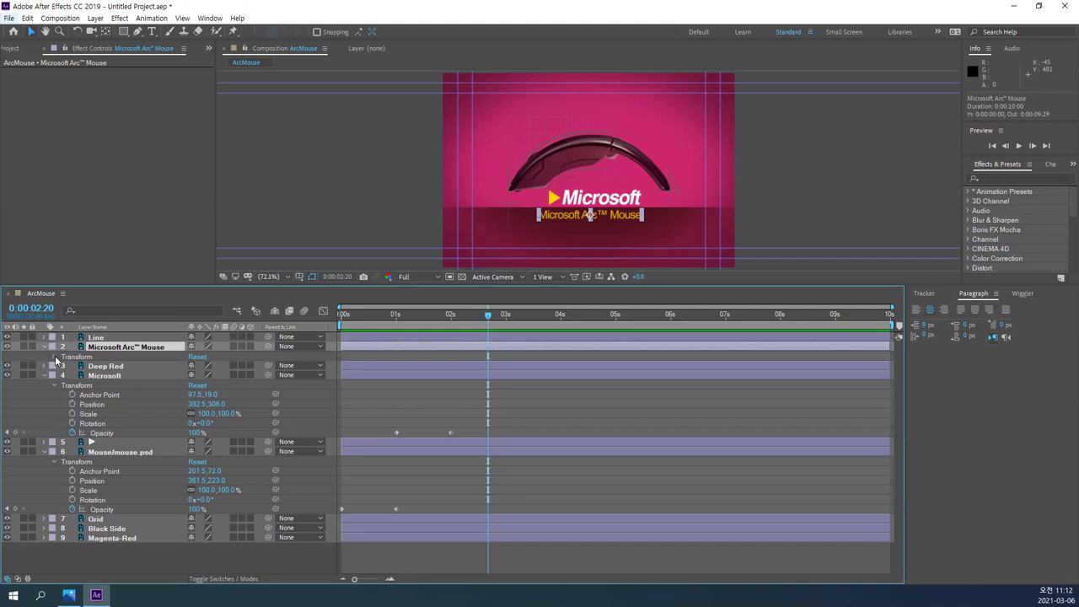
left_click(55, 356)
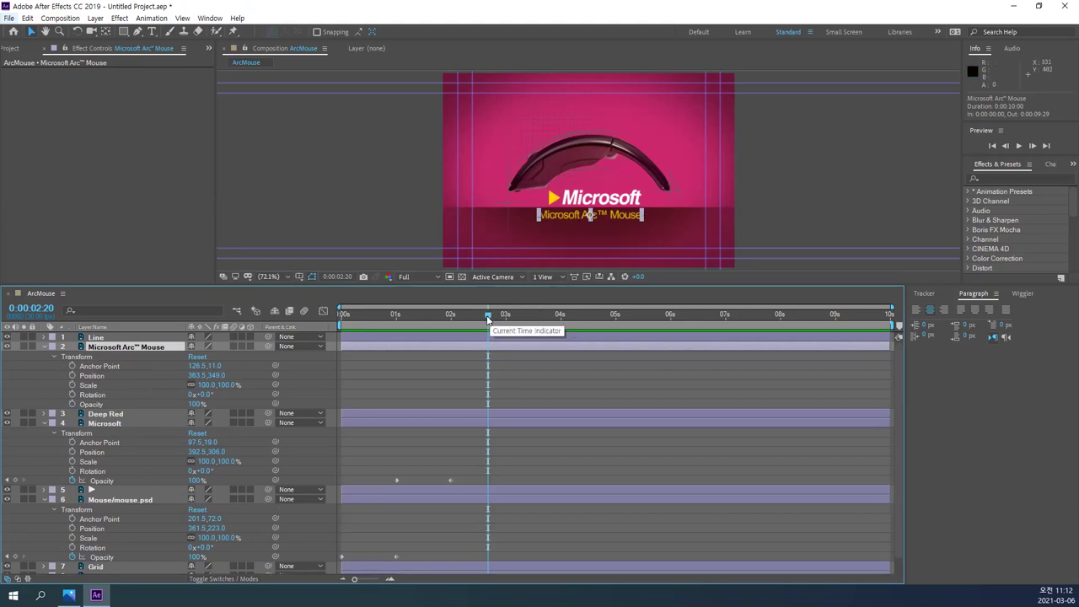
left_click_drag(487, 318, 450, 325)
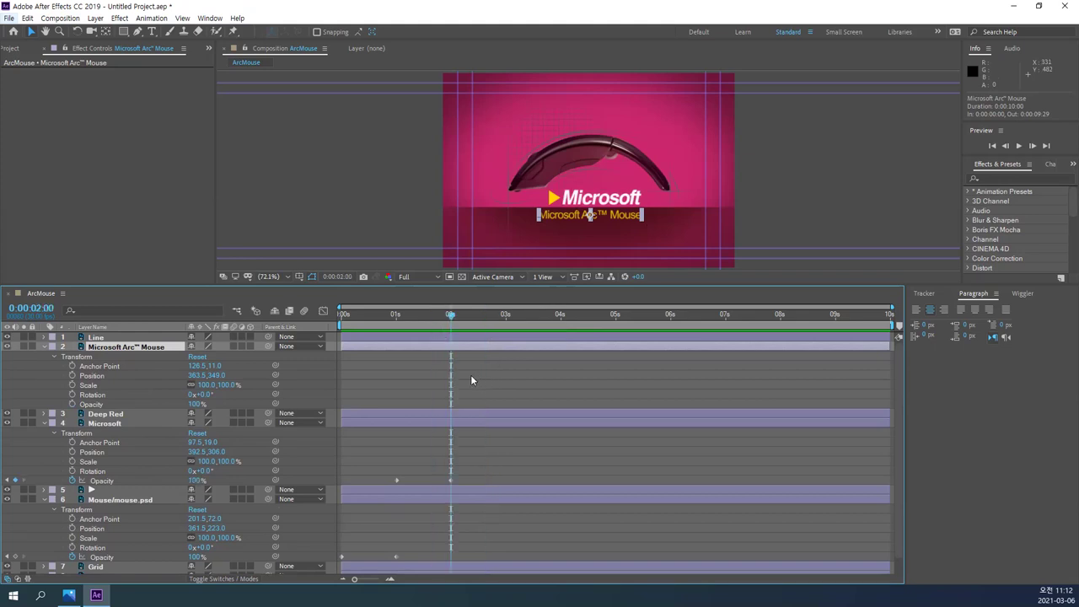
left_click(486, 507)
left_click(74, 376)
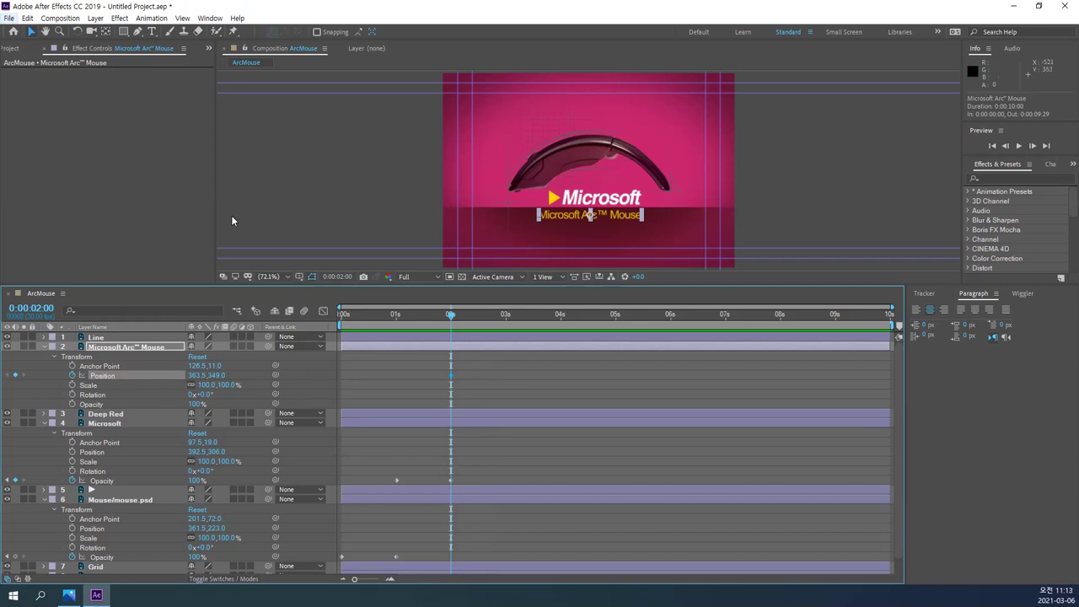
left_click_drag(625, 221, 391, 223)
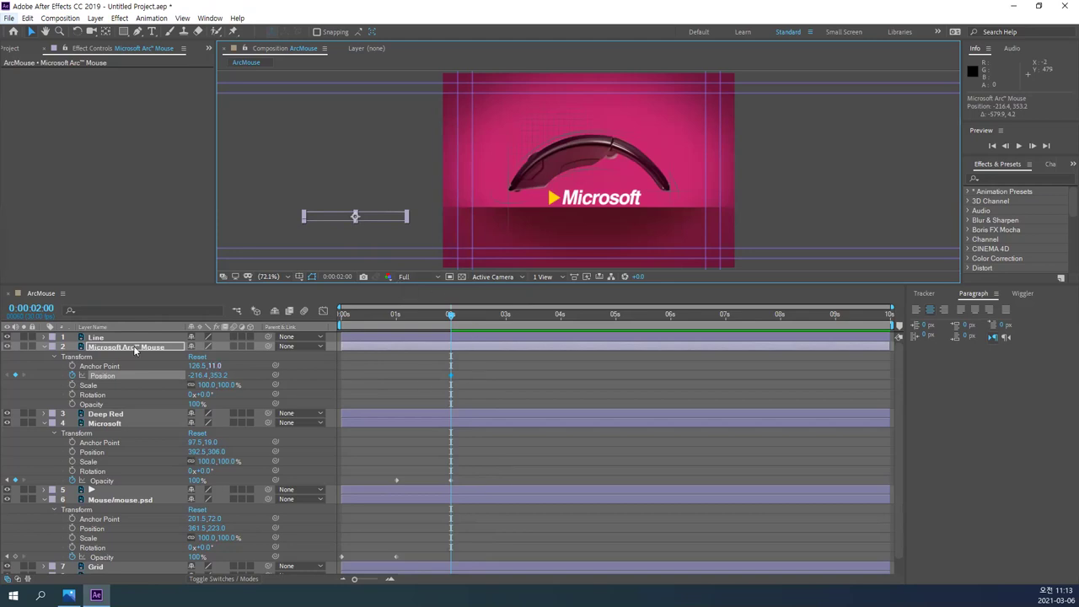
- Add a Position keyframe at 0:00:03:00 that moves the Microsoft Arc™ Mouse text under the Microsoft logo, at about 377, 357
left_click(42, 310)
type("300")
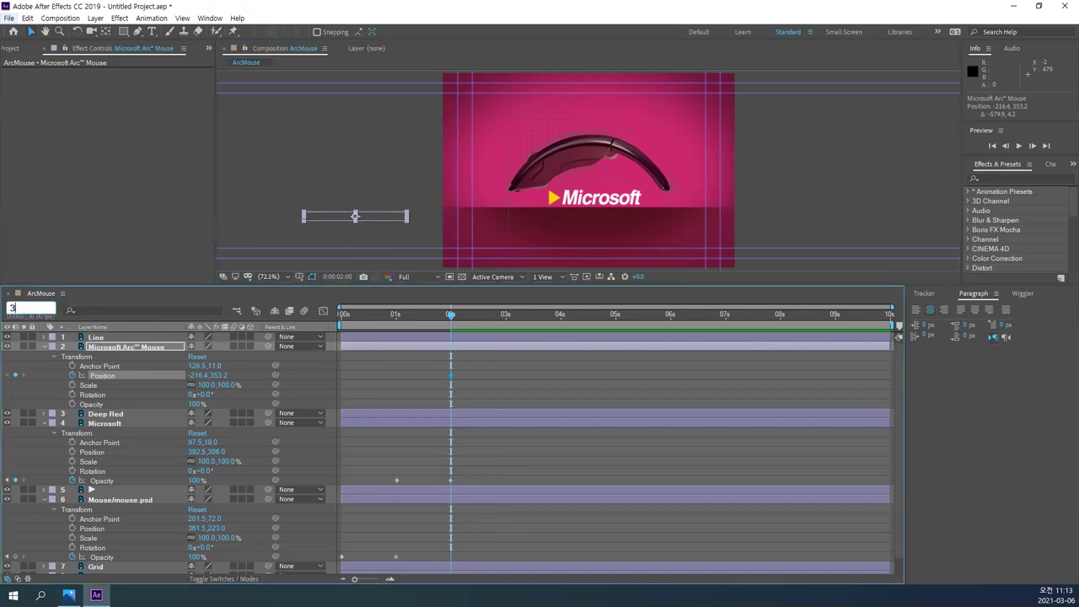
key("Return")
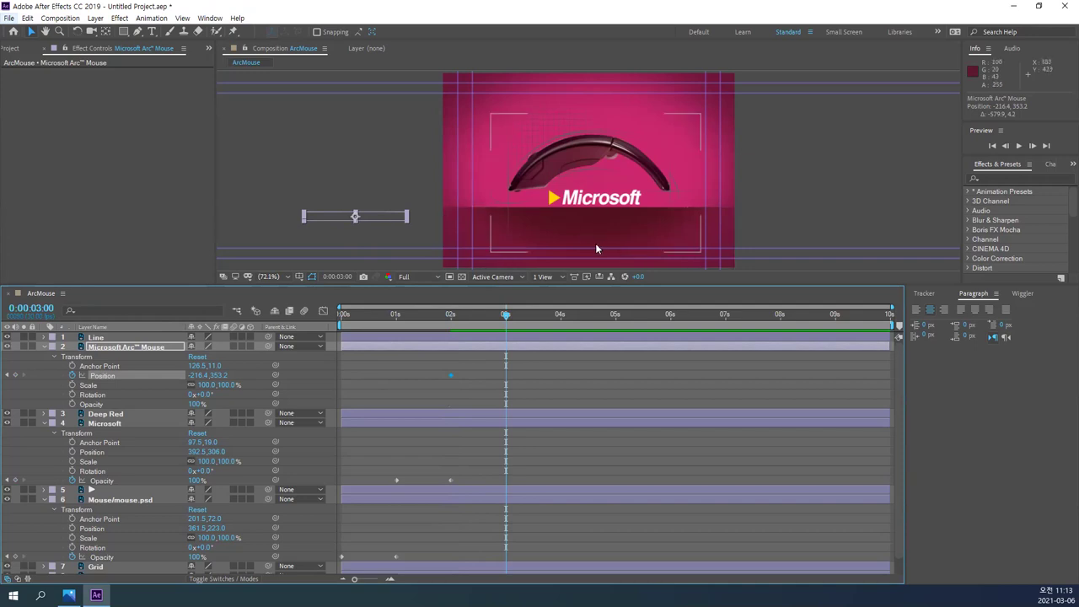
left_click_drag(393, 218, 617, 219)
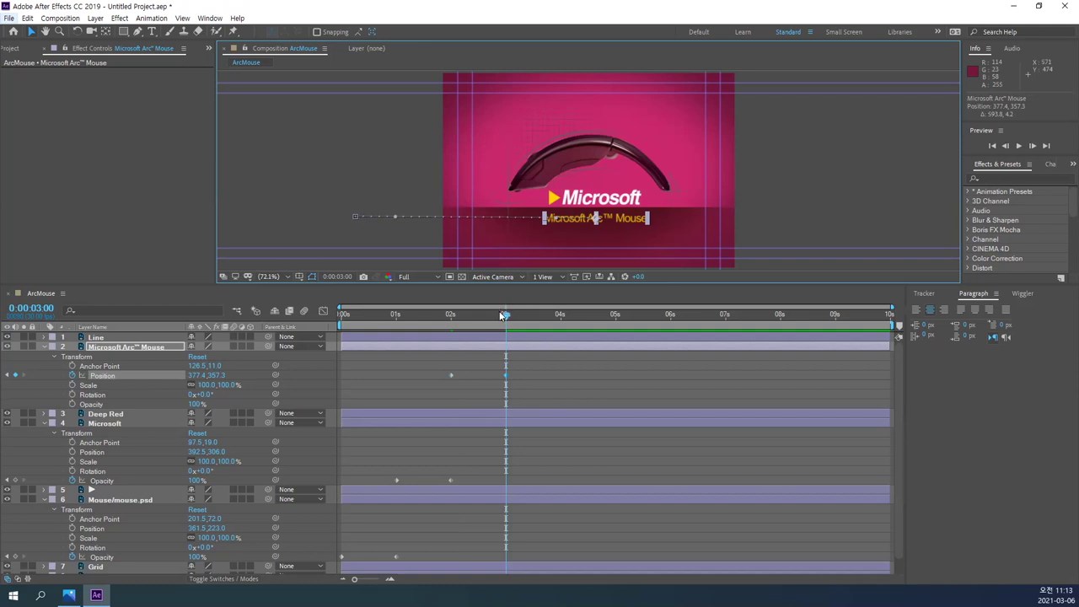
- Scrub the text slide between 2 and 3 seconds, then preview the animation from the start of the composition and stop playback
left_click_drag(502, 314, 452, 323)
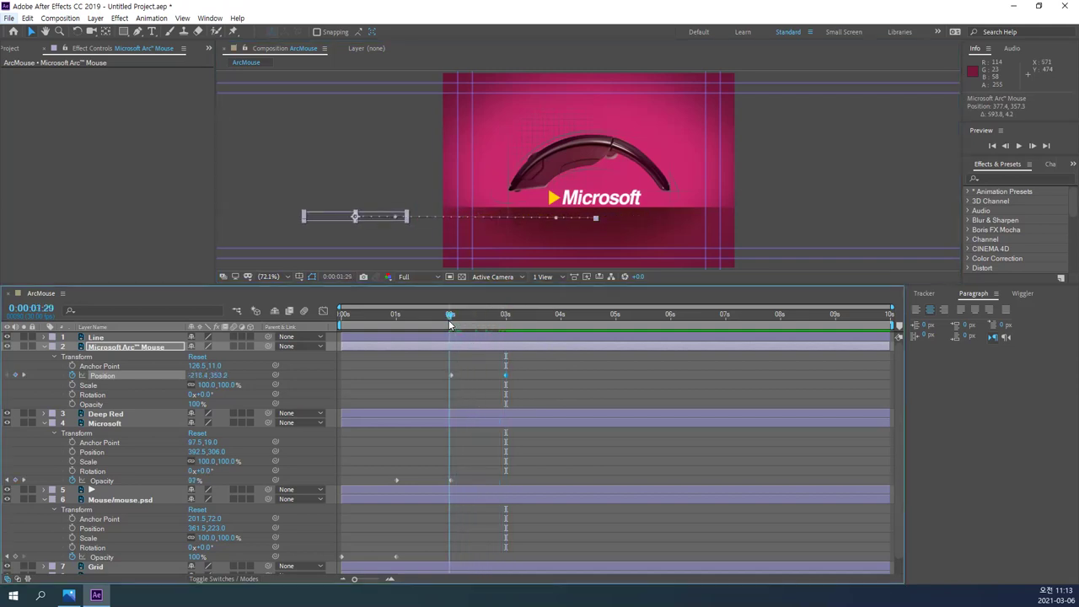
left_click_drag(451, 323, 507, 326)
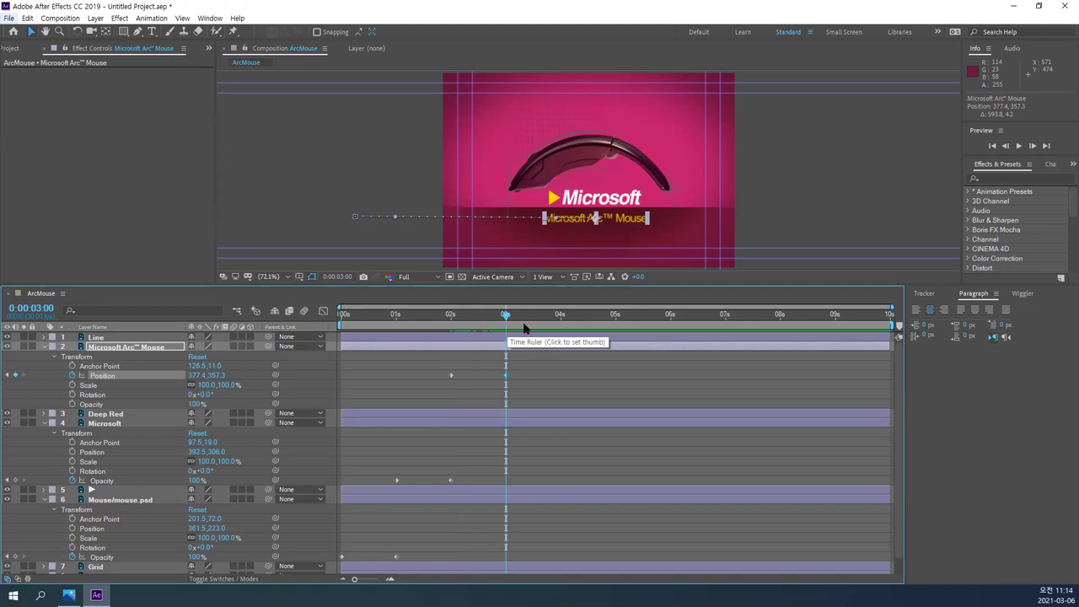
left_click_drag(507, 329, 222, 184)
left_click(222, 184)
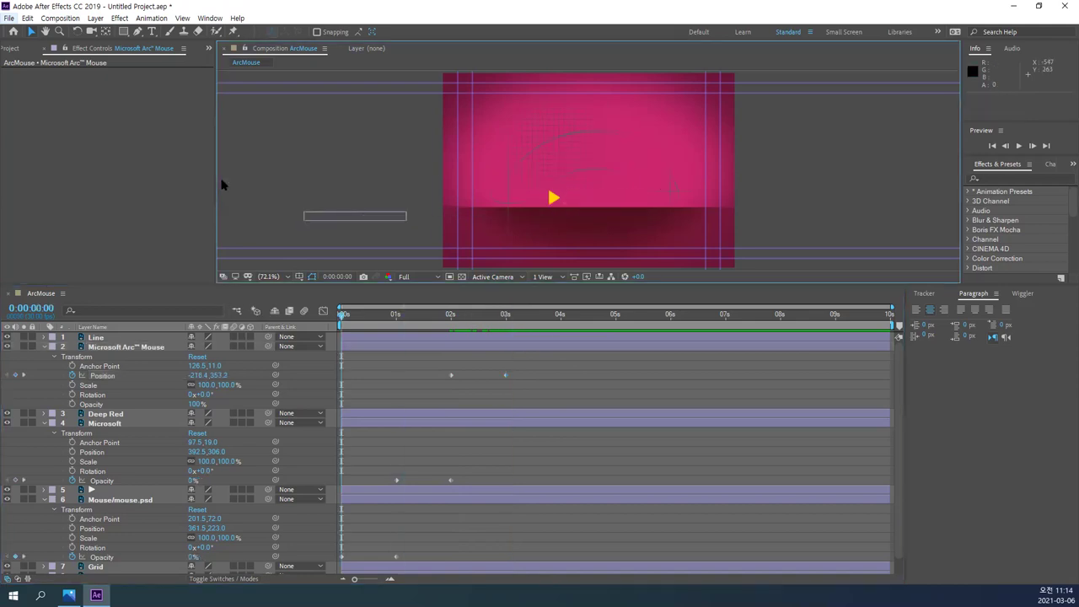
key("space")
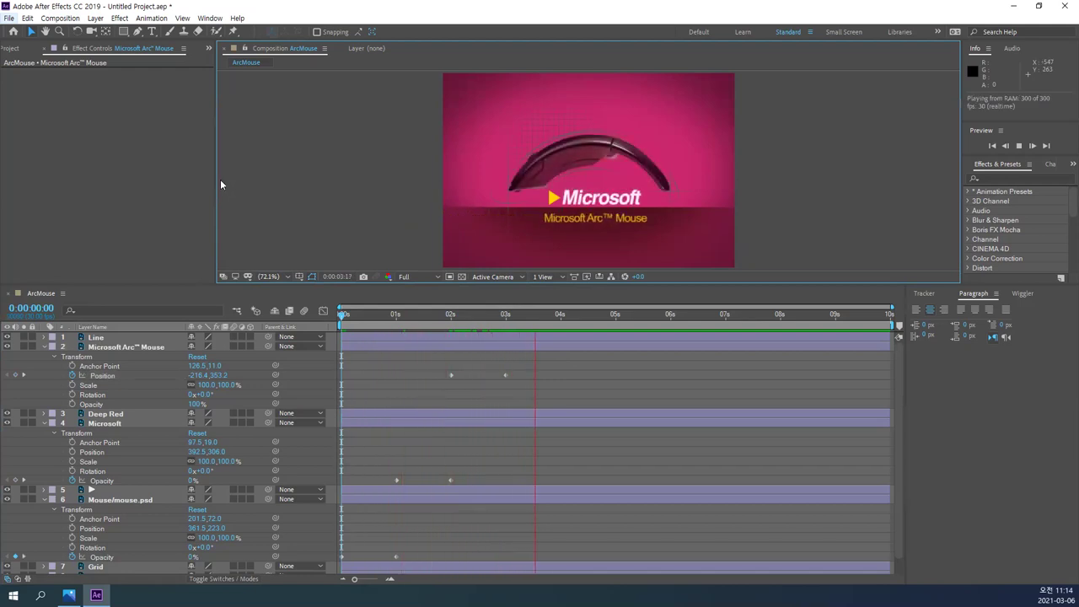
key("space")
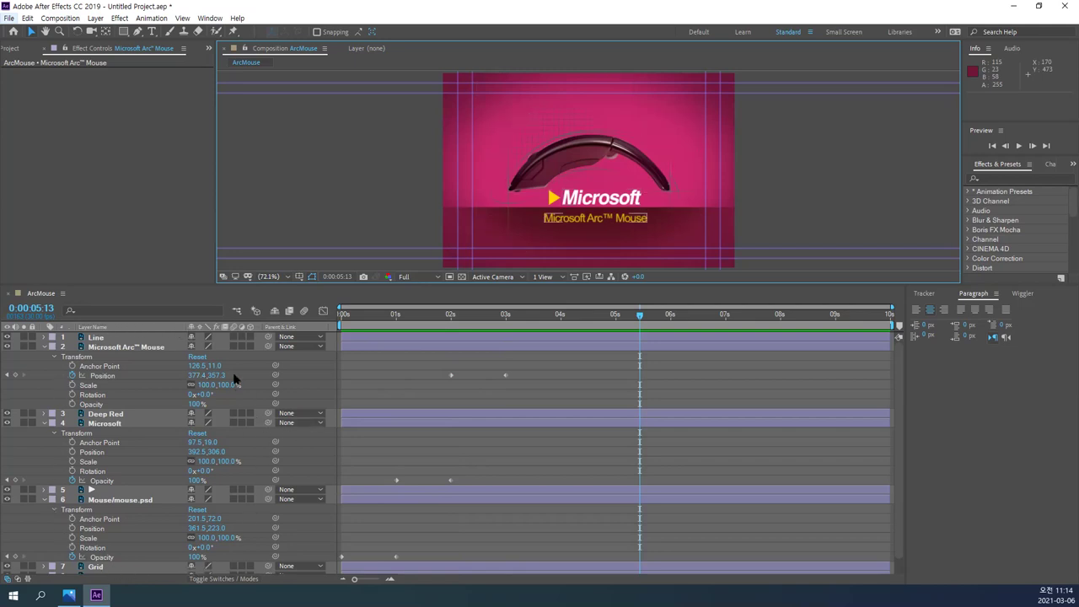
- Turn on hiding of shy layers for the ArcMouse timeline
left_click(118, 502)
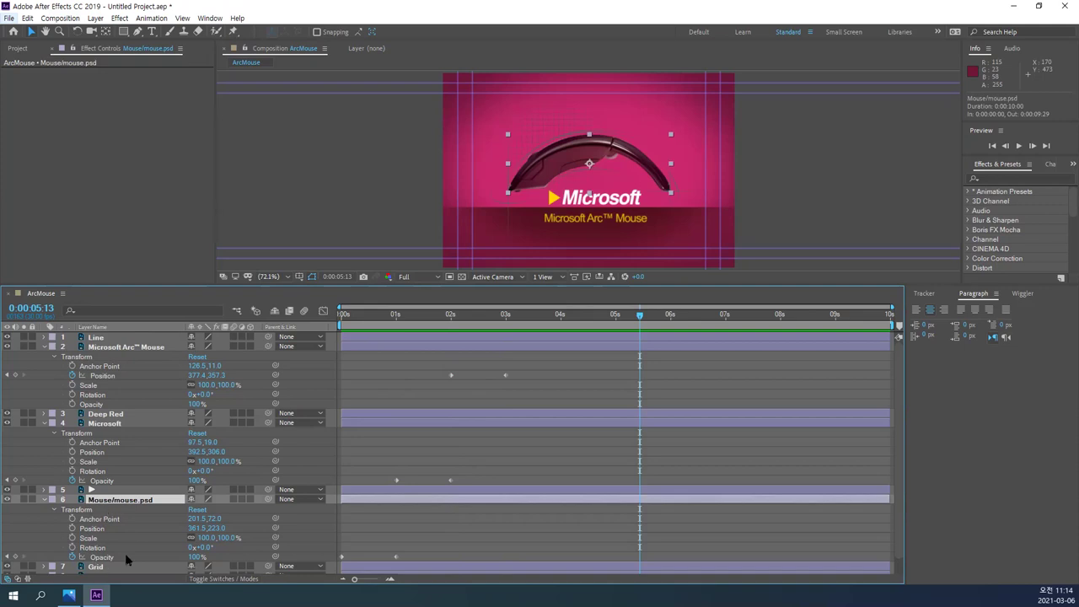
left_click(108, 425)
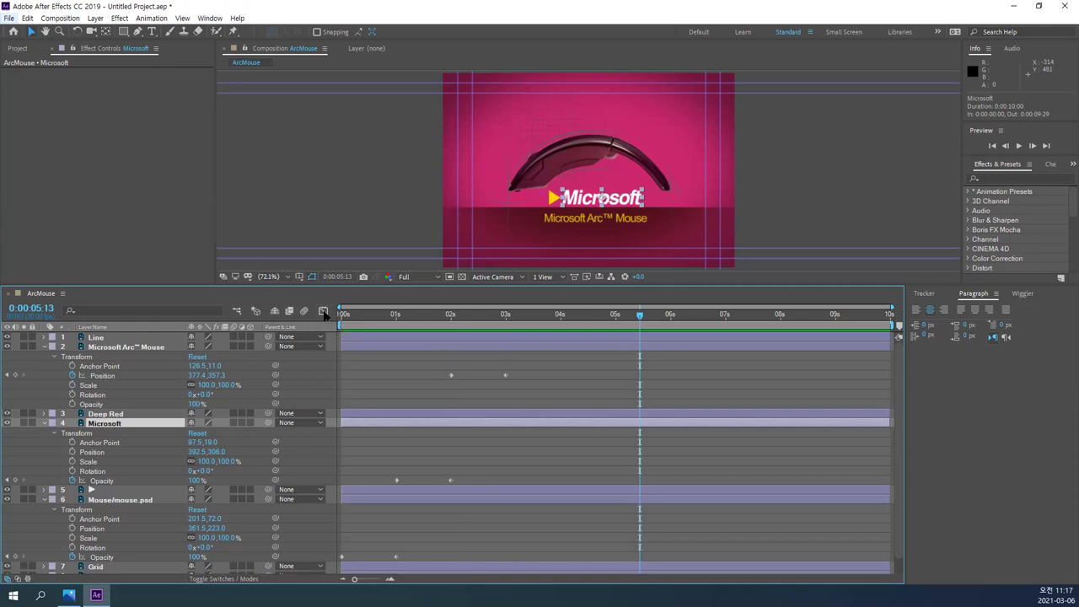
left_click(275, 312)
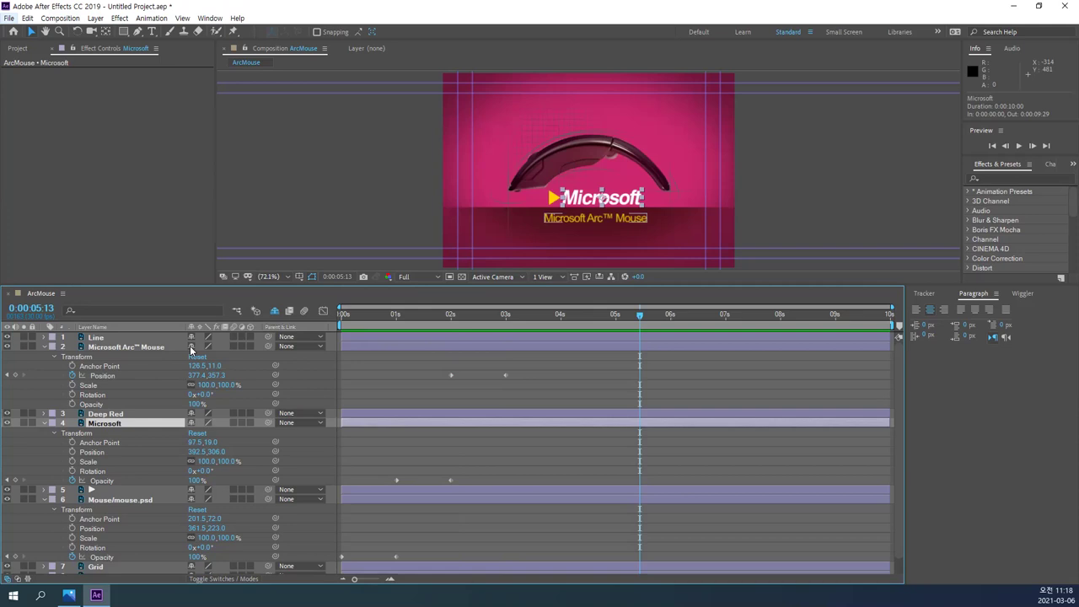
- Mark the Microsoft Arc™ Mouse layer as shy so the timeline hides it
left_click(147, 347)
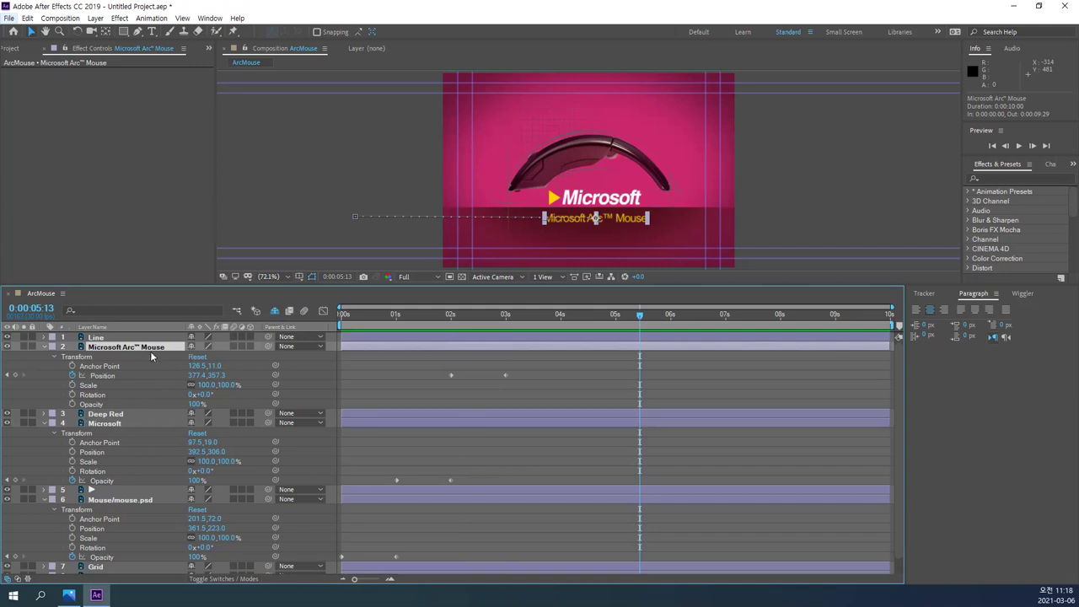
left_click(61, 355)
left_click(102, 349)
left_click(118, 424)
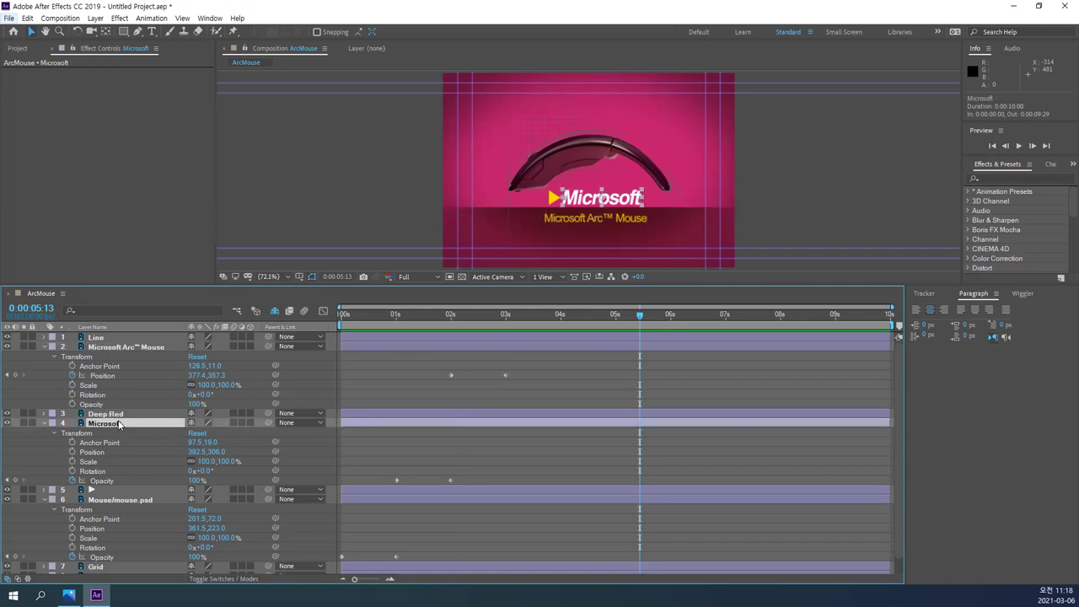
left_click(127, 501)
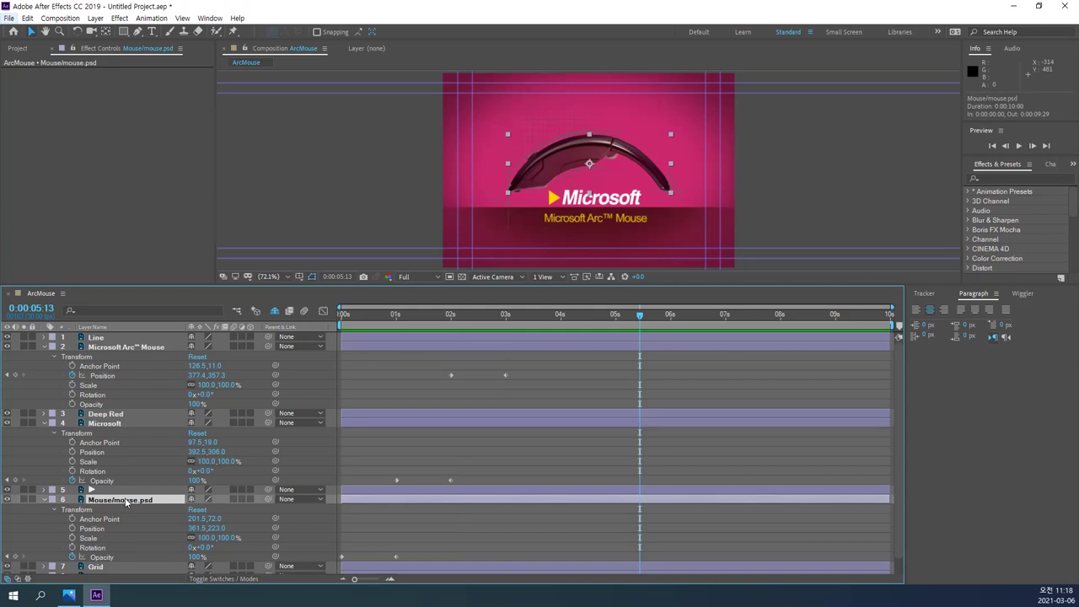
left_click(190, 347)
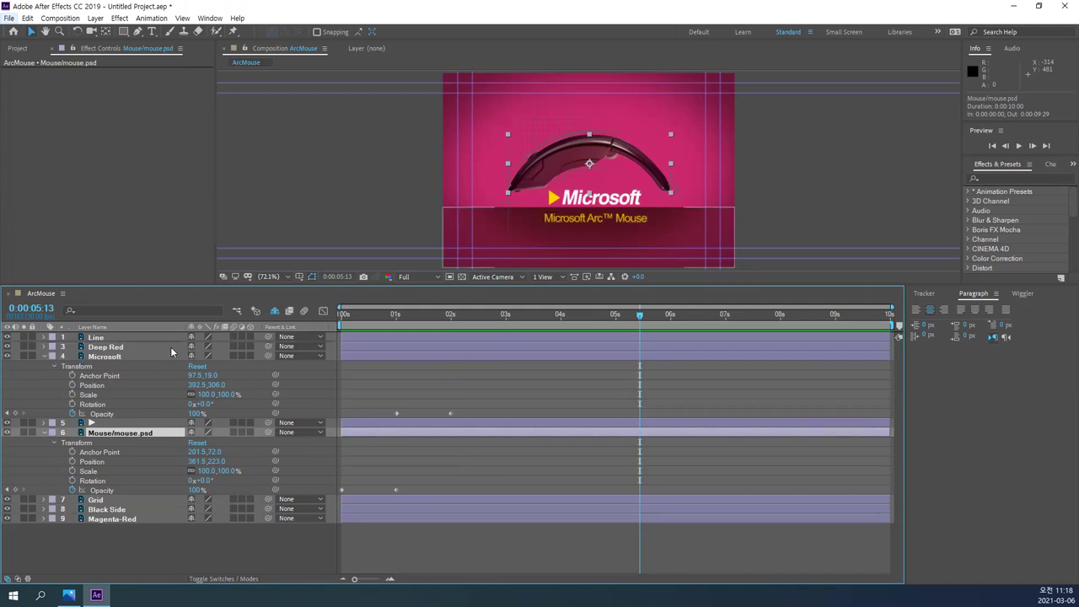
- Mark the Microsoft and Mouse/mouse.psd layers as shy, then deselect all layers
left_click(146, 355)
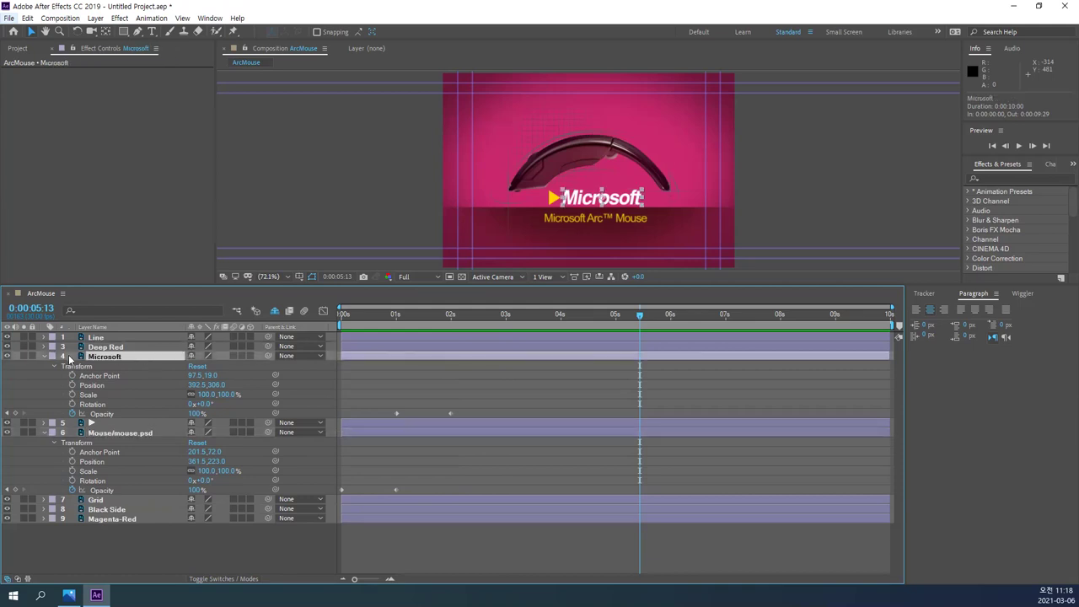
left_click(192, 356)
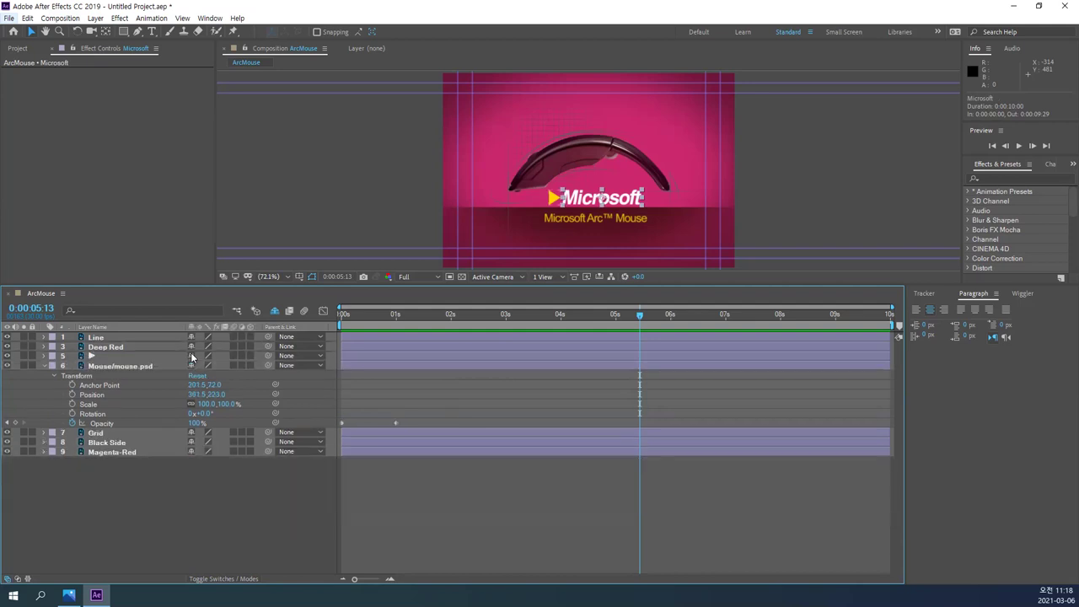
left_click(85, 367)
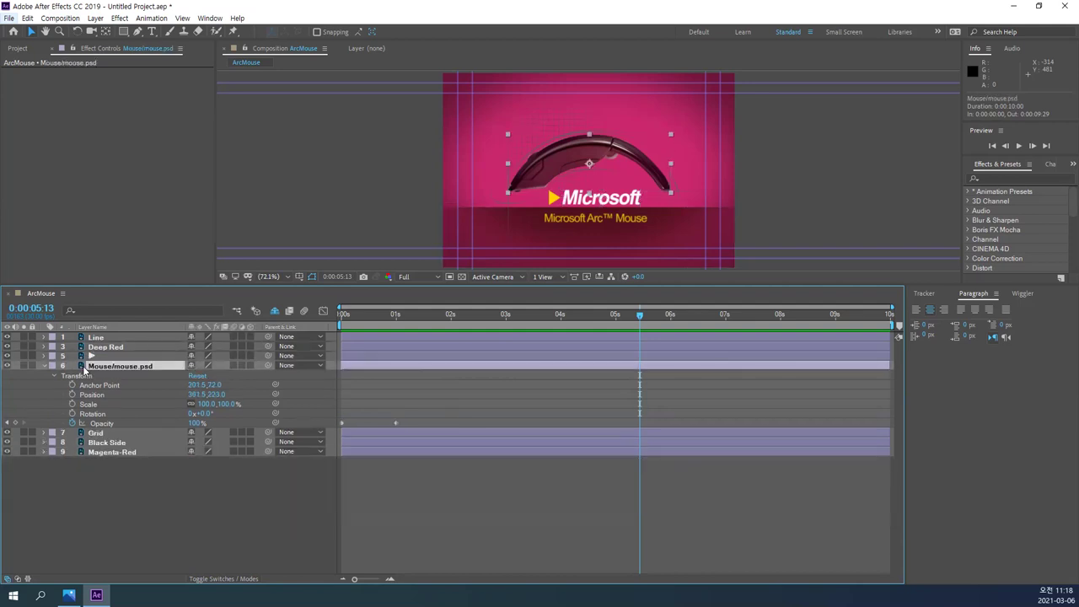
left_click(192, 366)
left_click(166, 478)
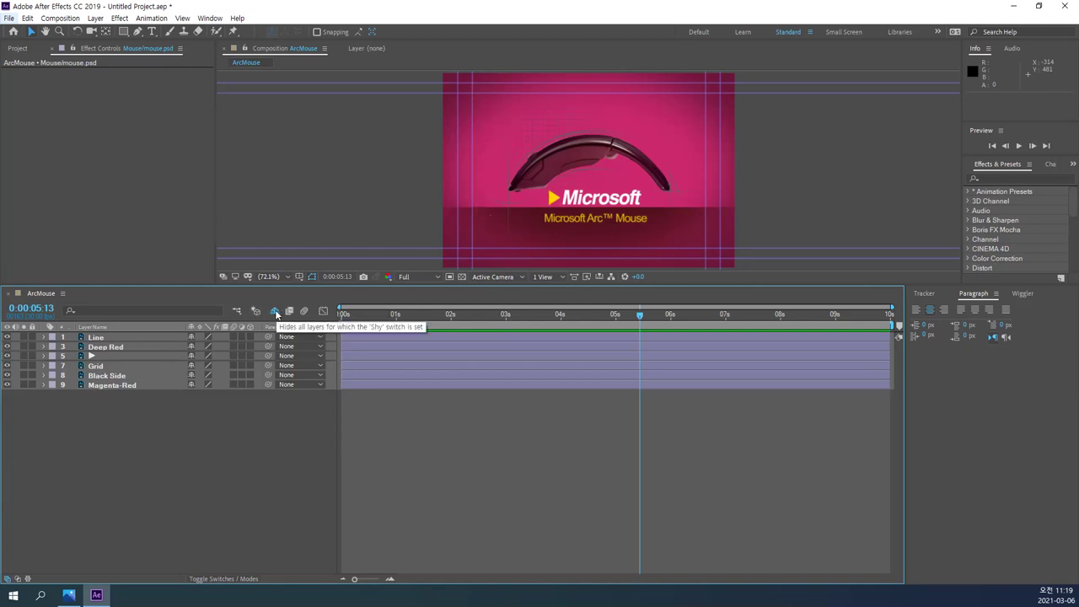
left_click(191, 347)
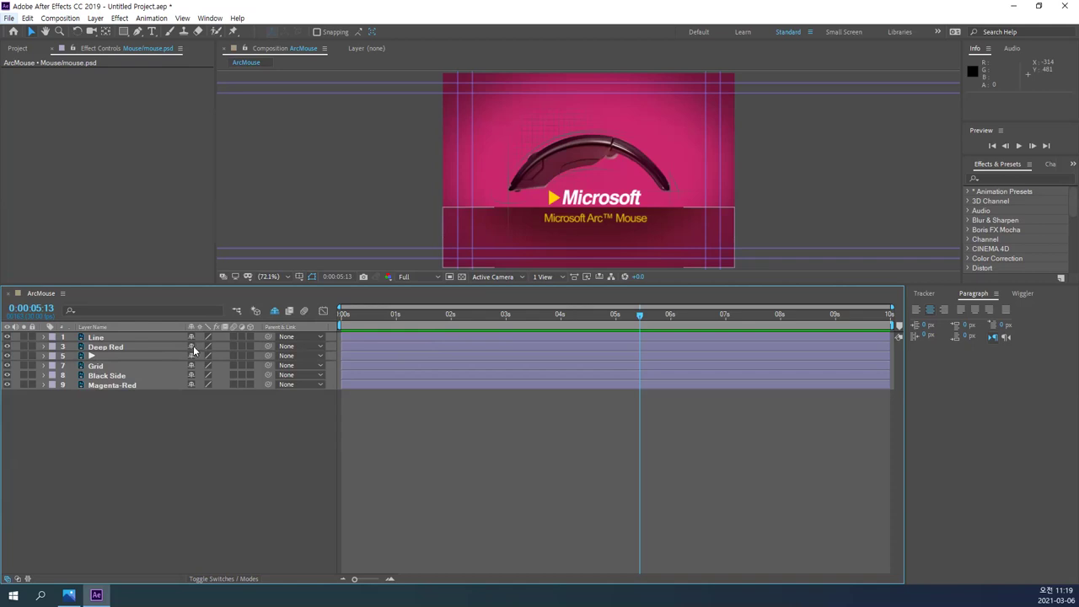
left_click(147, 418)
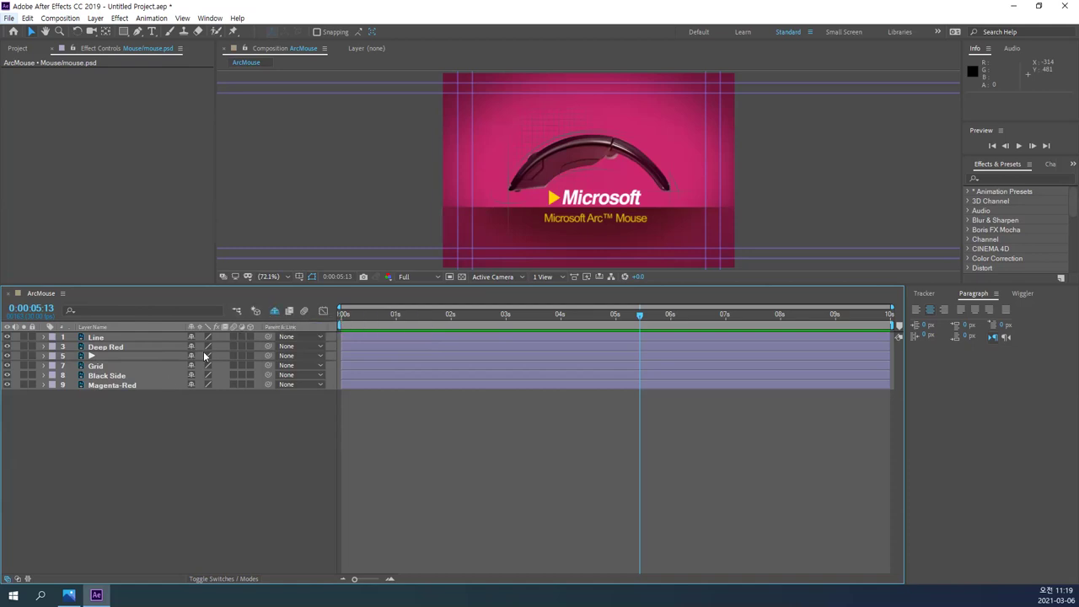
left_click(114, 337)
left_click(108, 402)
left_click(276, 312)
- Hide the Magenta-Red background layer in the composition and turn its visibility back on
left_click(99, 388)
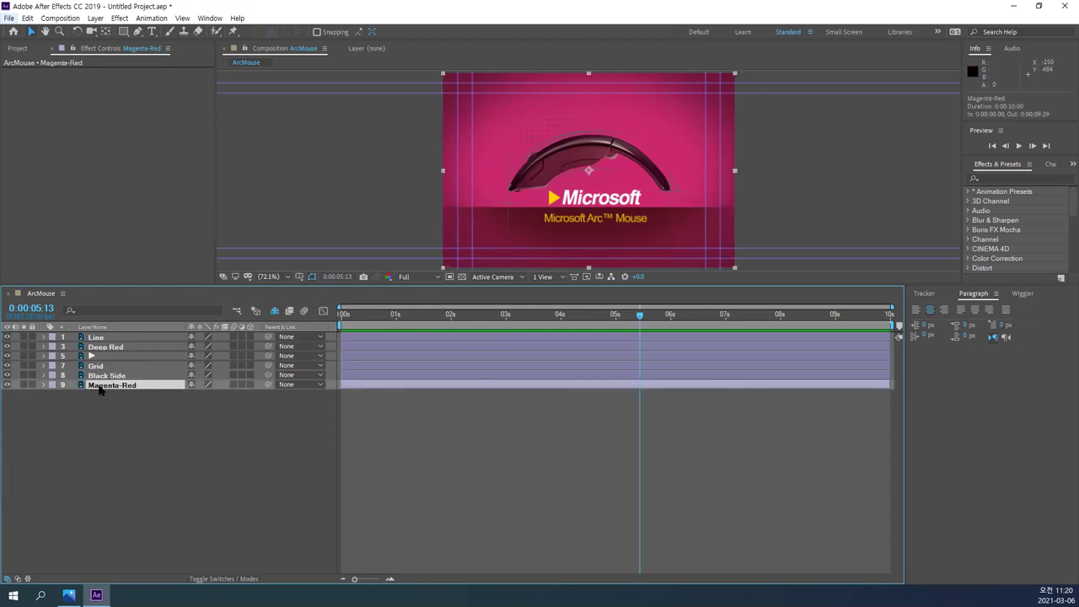
left_click(7, 385)
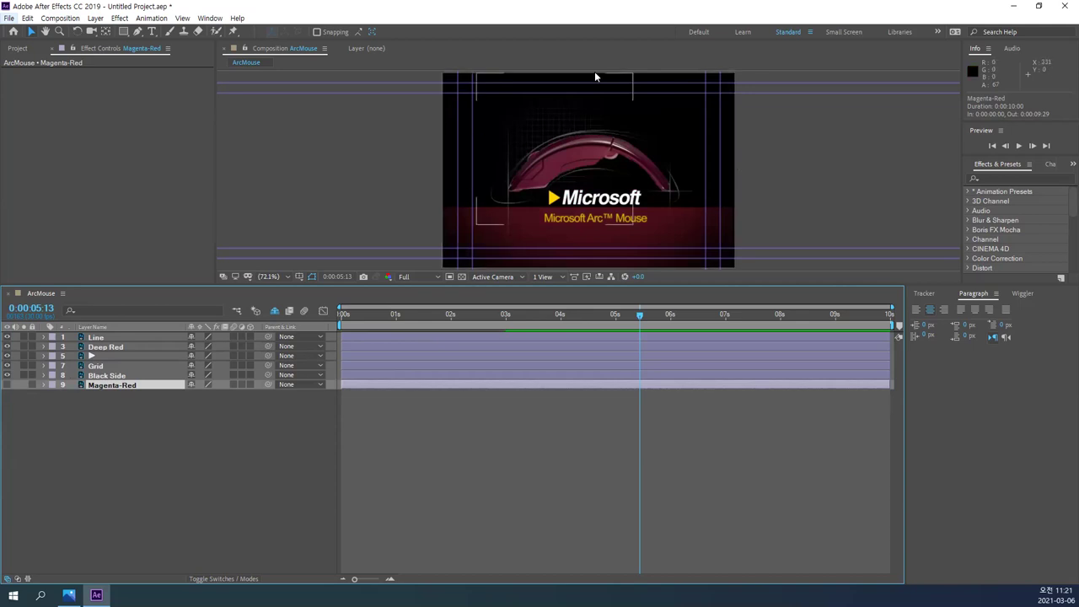
left_click(8, 385)
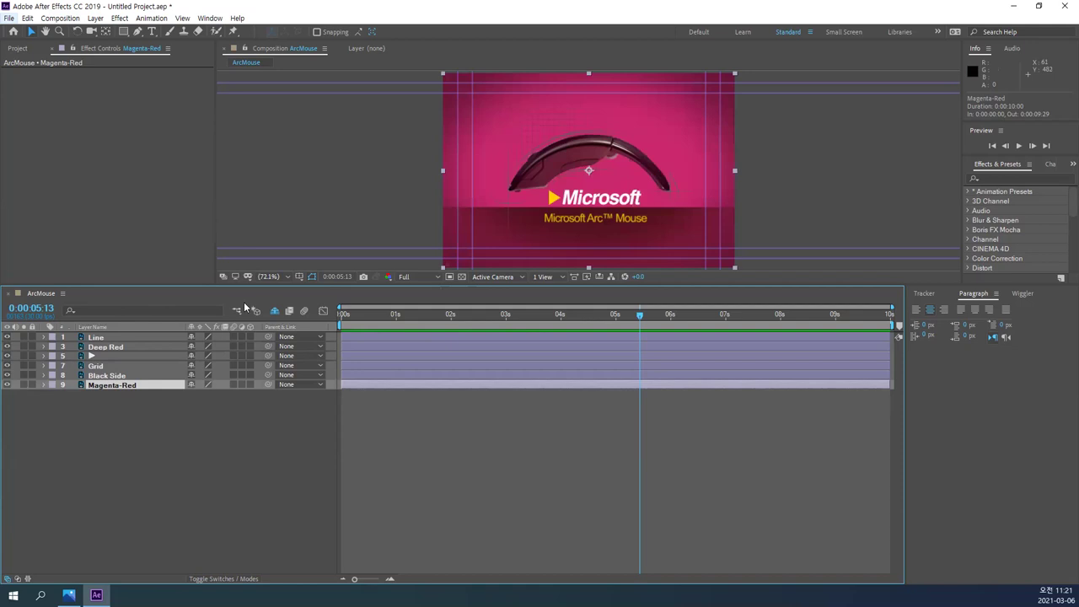
key("apostrophe")
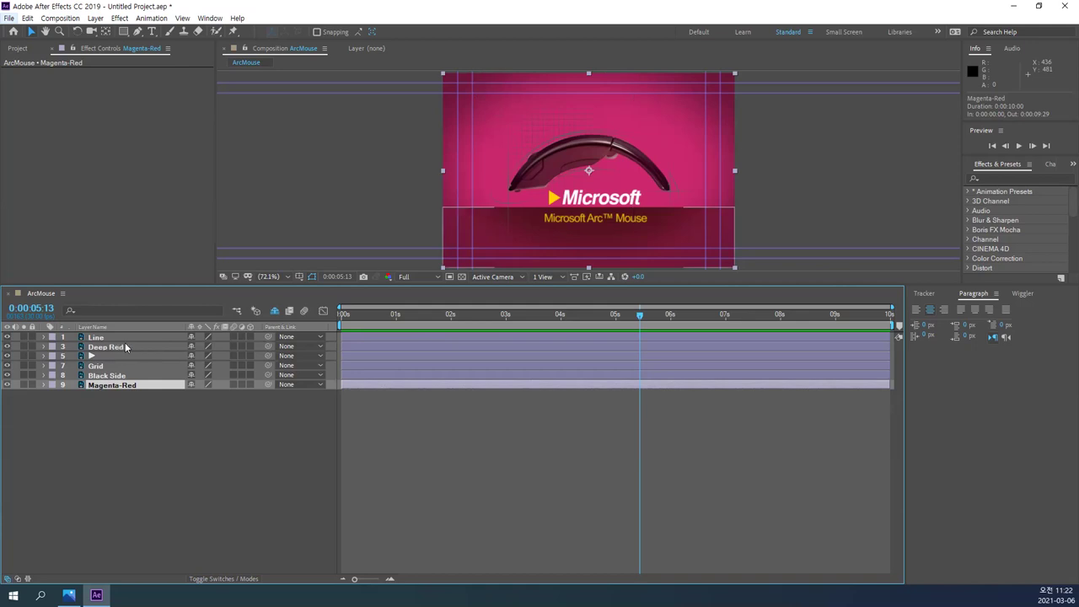
key("apostrophe")
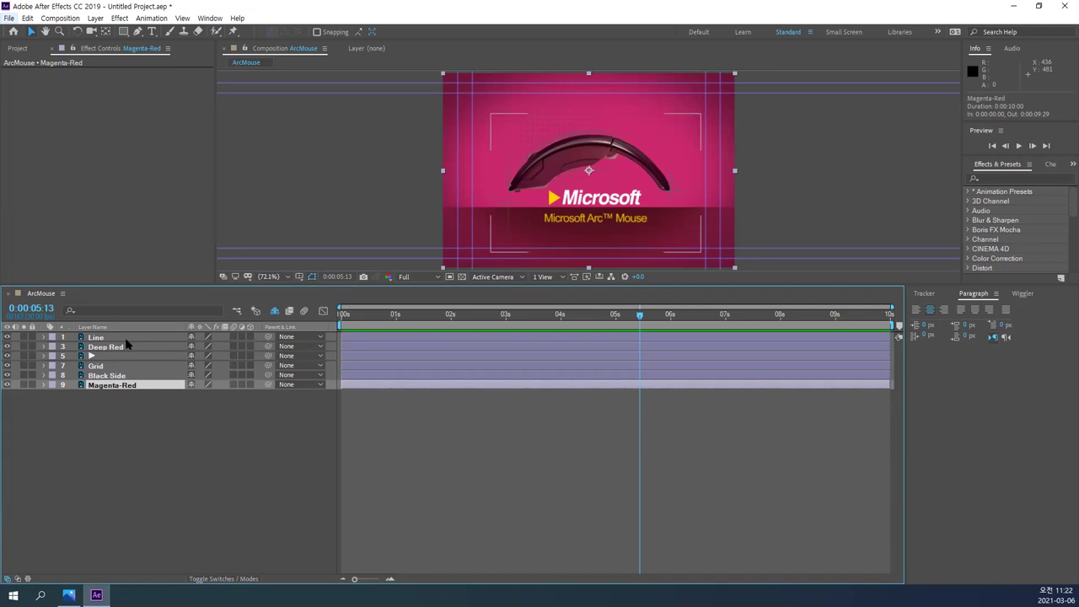
key("apostrophe")
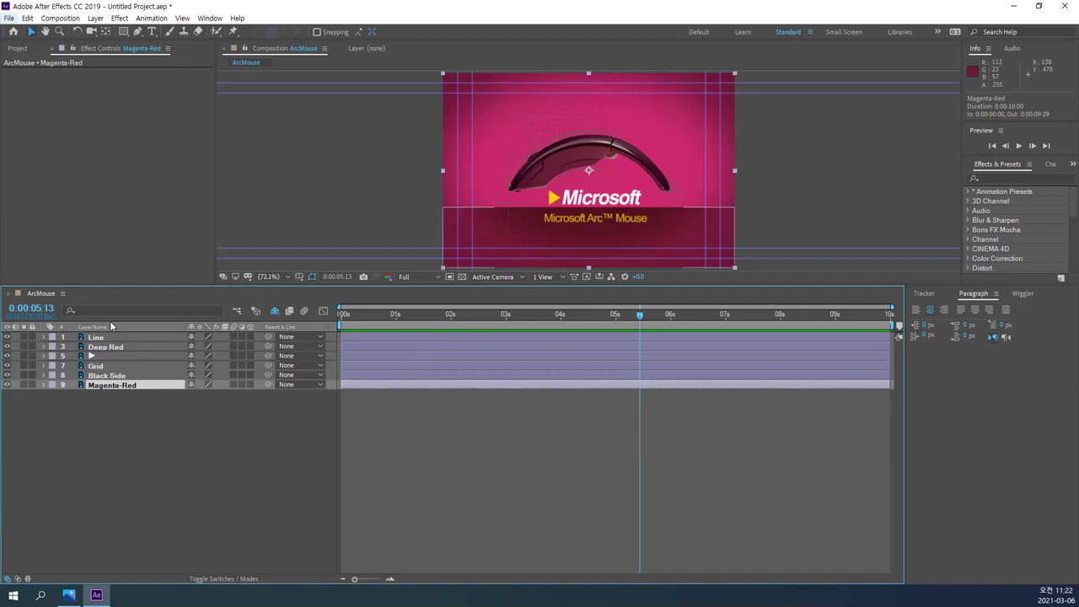
- Reveal the shy layers in the timeline and enlarge the timeline area until all nine layers fit
left_click(272, 311)
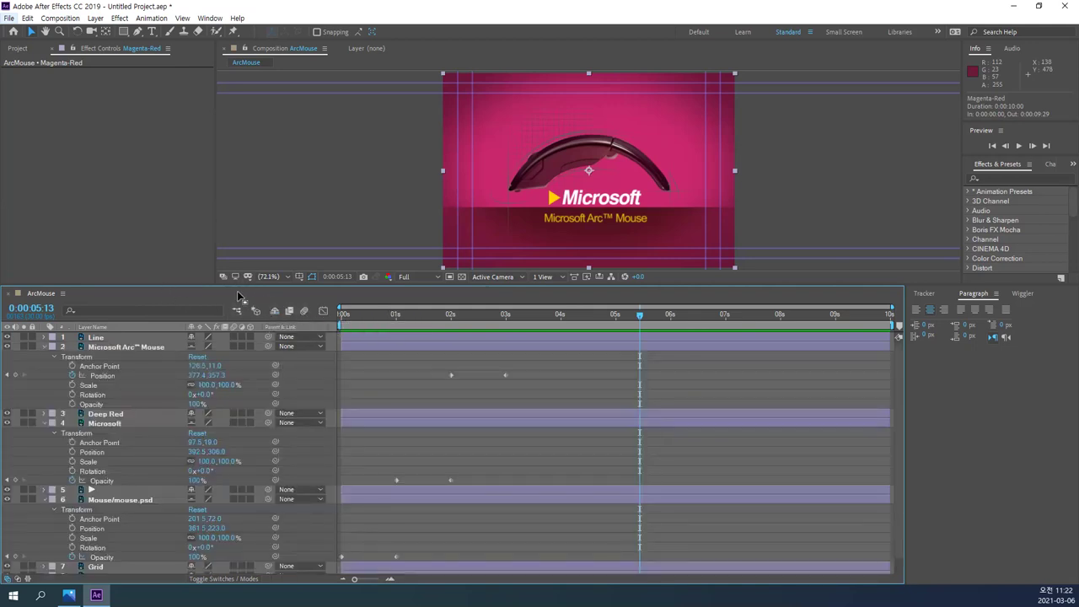
left_click_drag(223, 290, 224, 272)
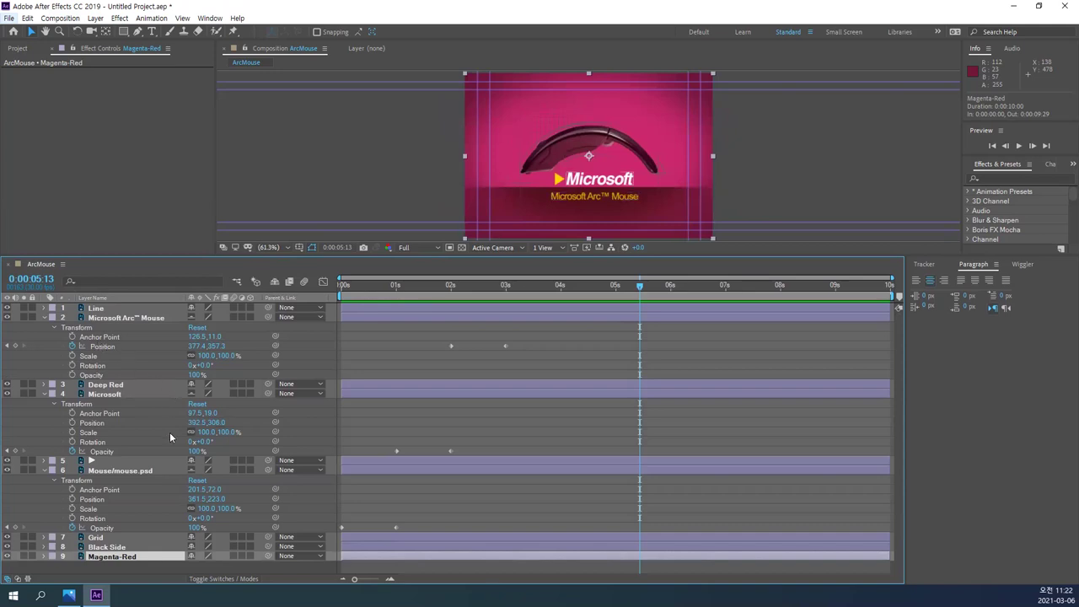
- Remove the shy setting from the Mouse/mouse.psd layer and hide the remaining shy layers from the timeline again
left_click(159, 469)
left_click(135, 471)
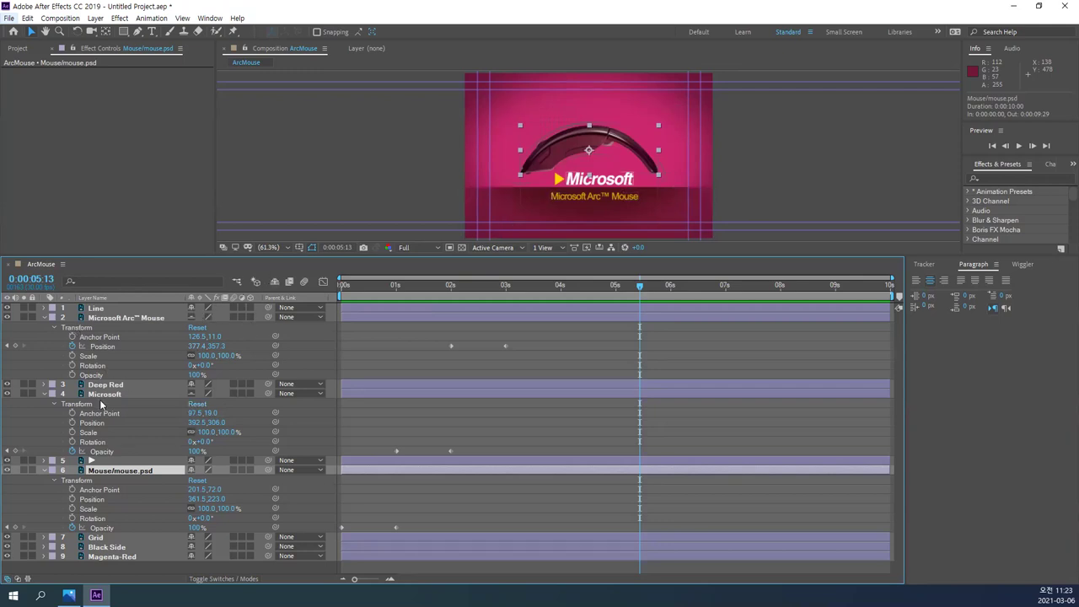
left_click(275, 283)
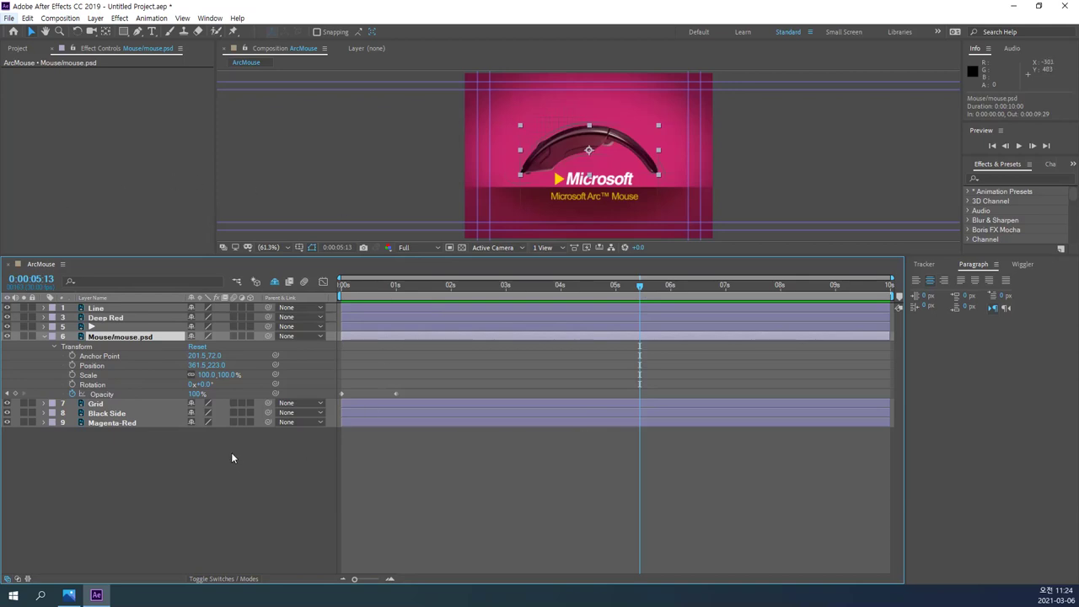
left_click(274, 281)
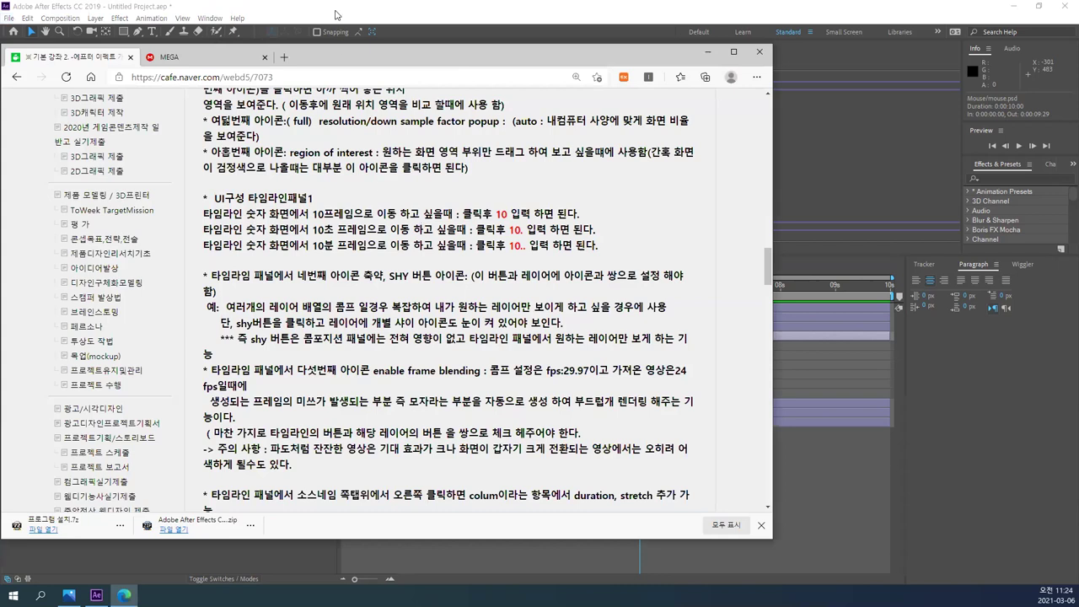
- Switch to the browser's After Effects lesson page, view the timeline SHY button notes, and move the window aside to uncover the timeline
left_click(292, 79)
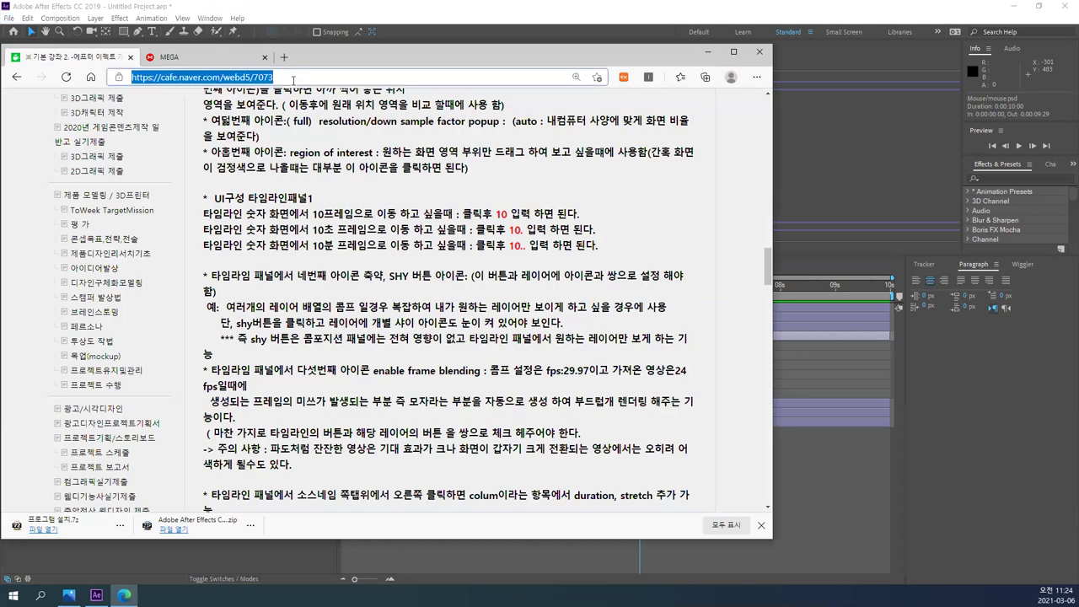
left_click(294, 80)
scroll(315, 274, "down", 1)
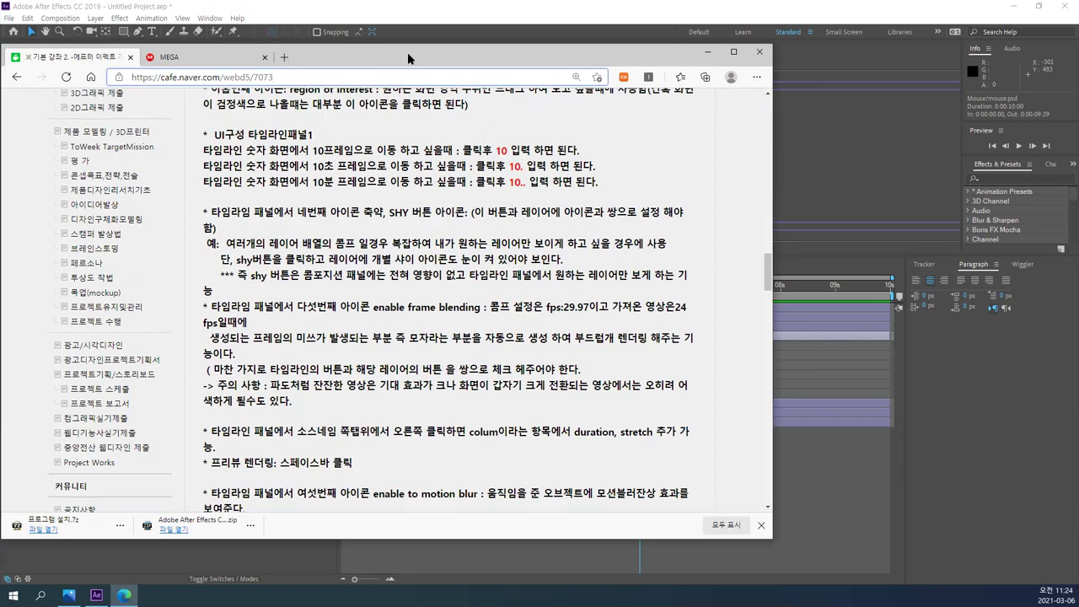
left_click_drag(407, 52, 806, 50)
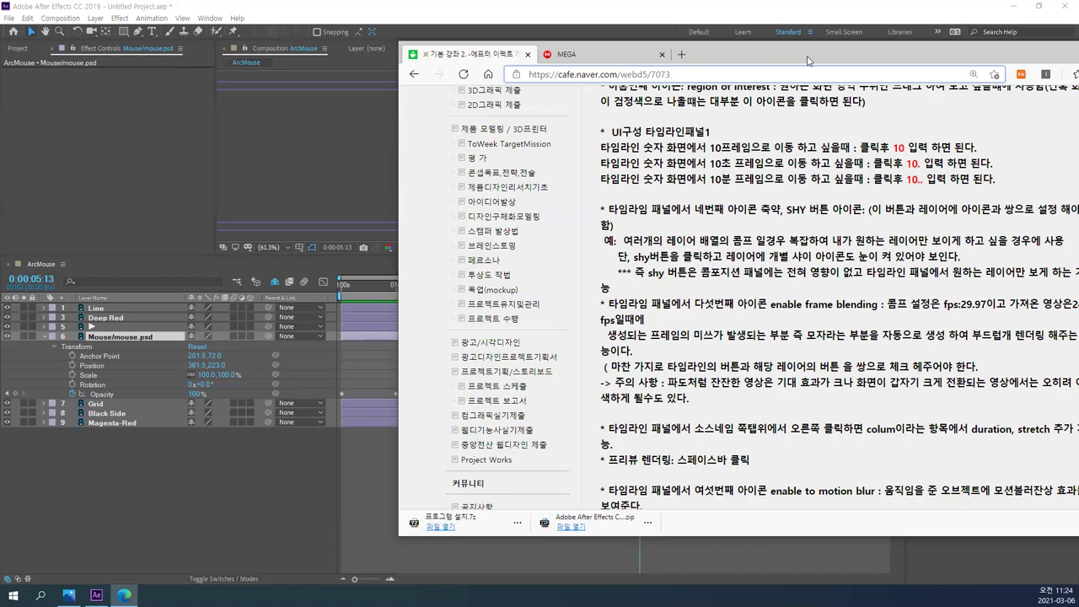
- Recenter the browser window, read the lesson's notes on the shy, frame blending and motion blur timeline switches, and return to After Effects
left_click_drag(782, 49, 470, 46)
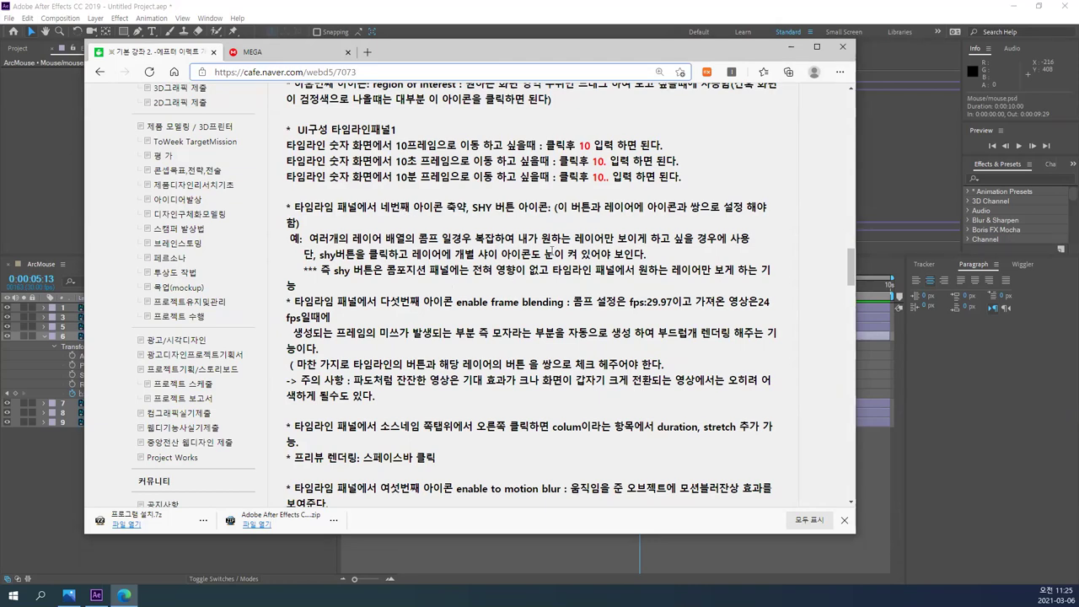
scroll(552, 251, "down", 2)
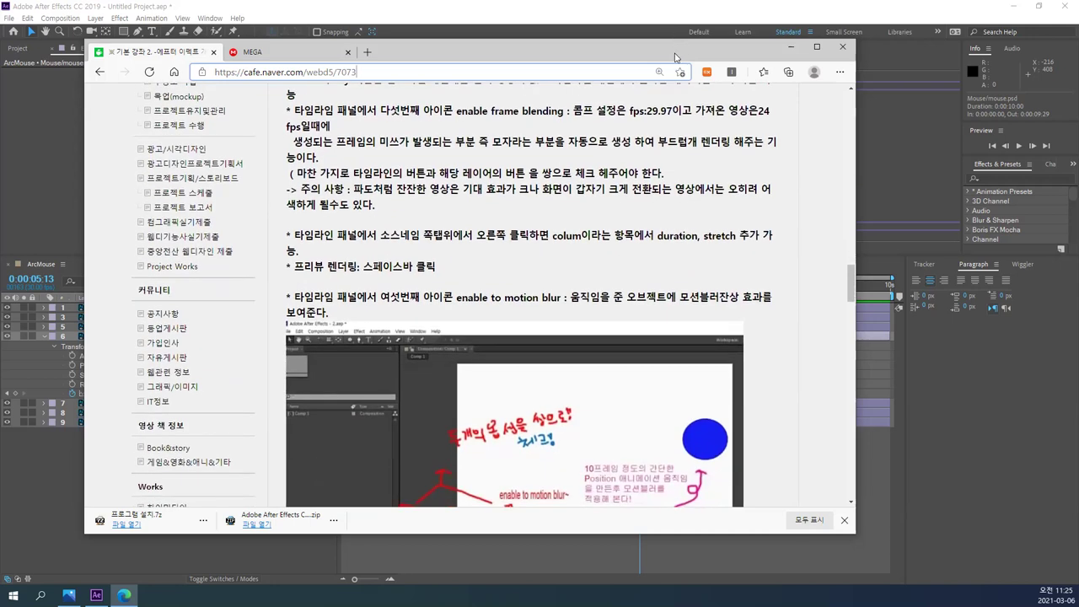
left_click(843, 46)
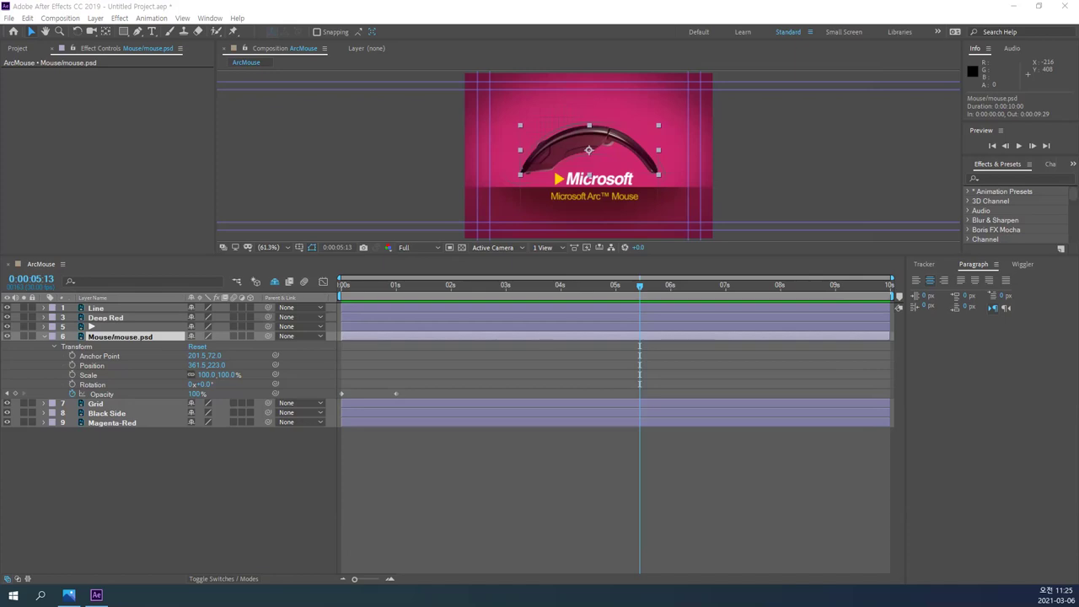
- Bring the lesson page back, examine its illustrated notes on motion blur, brainstorm and toggling timeline columns, and close the browser to return to After Effects
key("alt+Tab")
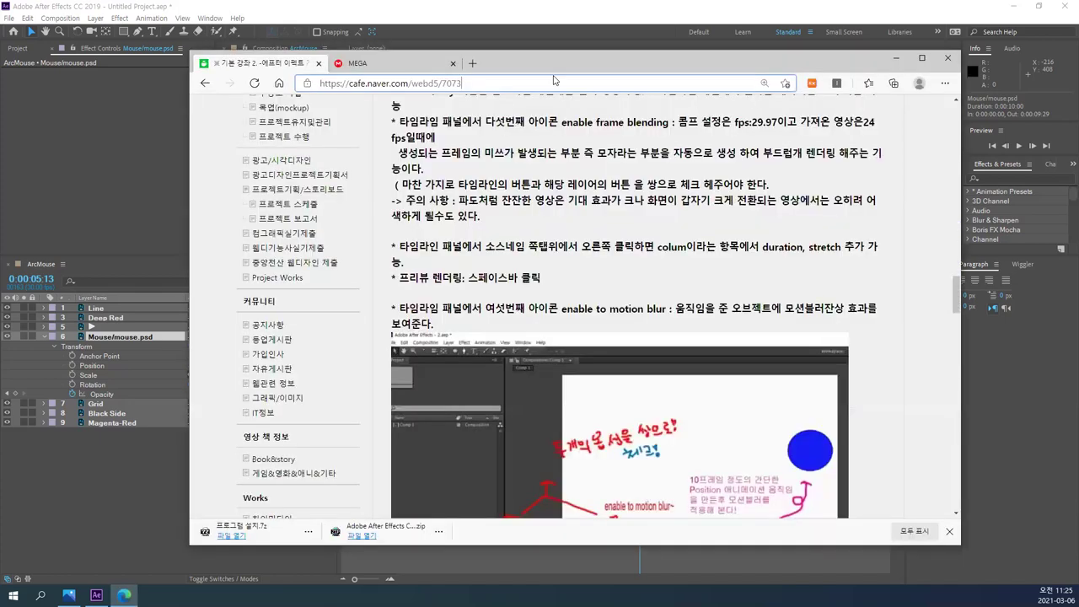
scroll(497, 290, "down", 1)
scroll(497, 285, "down", 10)
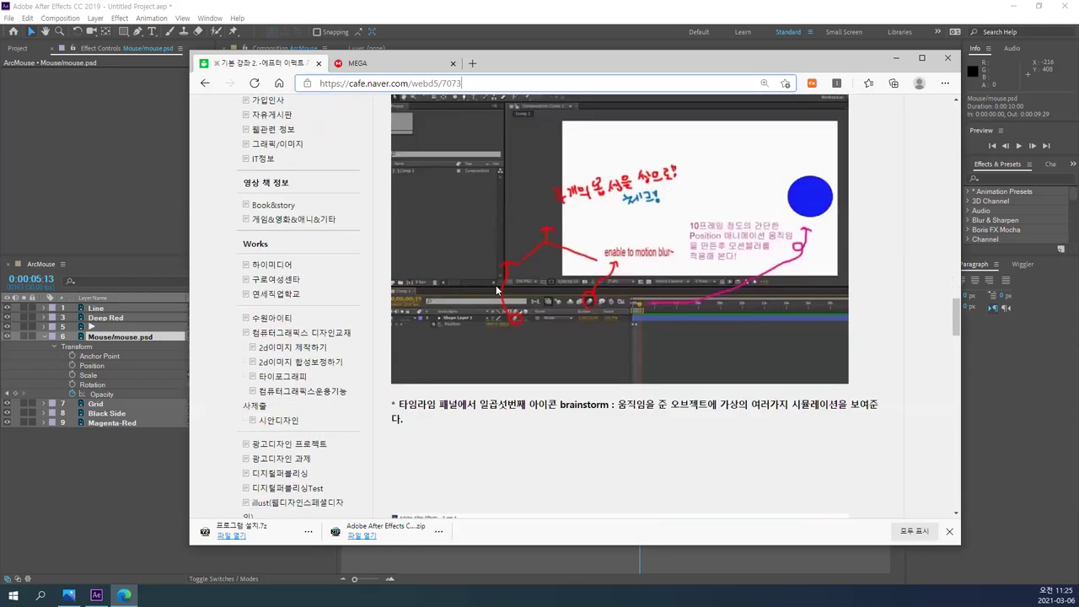
scroll(548, 293, "down", 1)
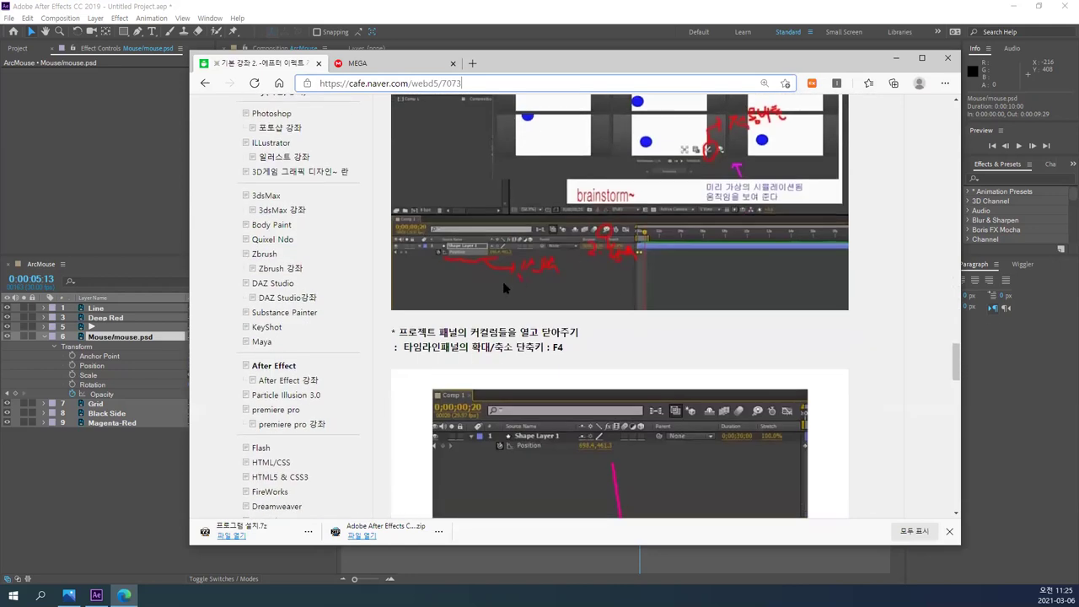
scroll(509, 247, "down", 1)
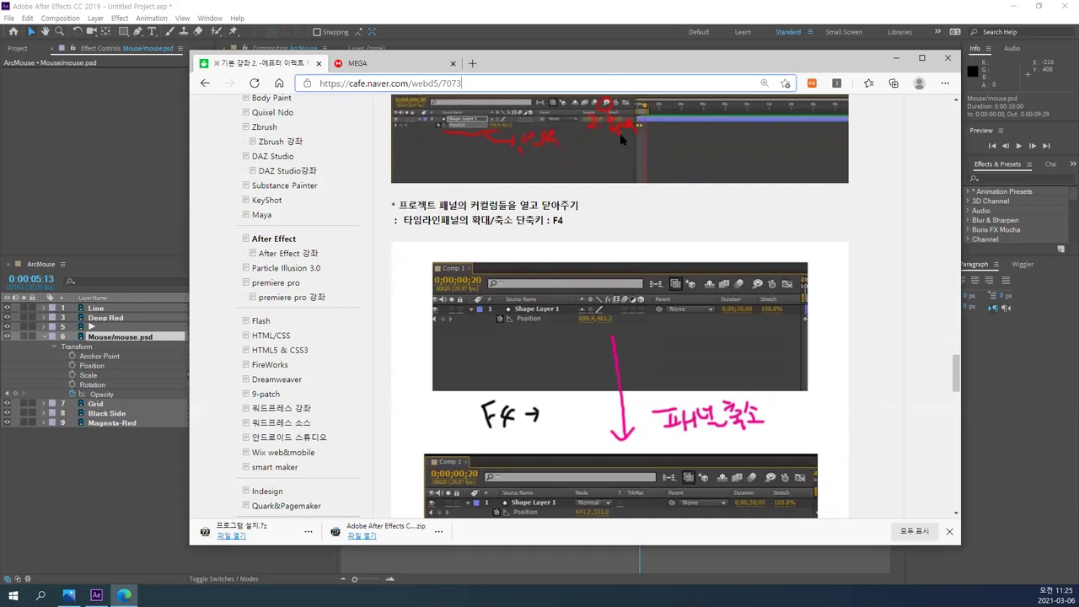
scroll(611, 172, "down", 1)
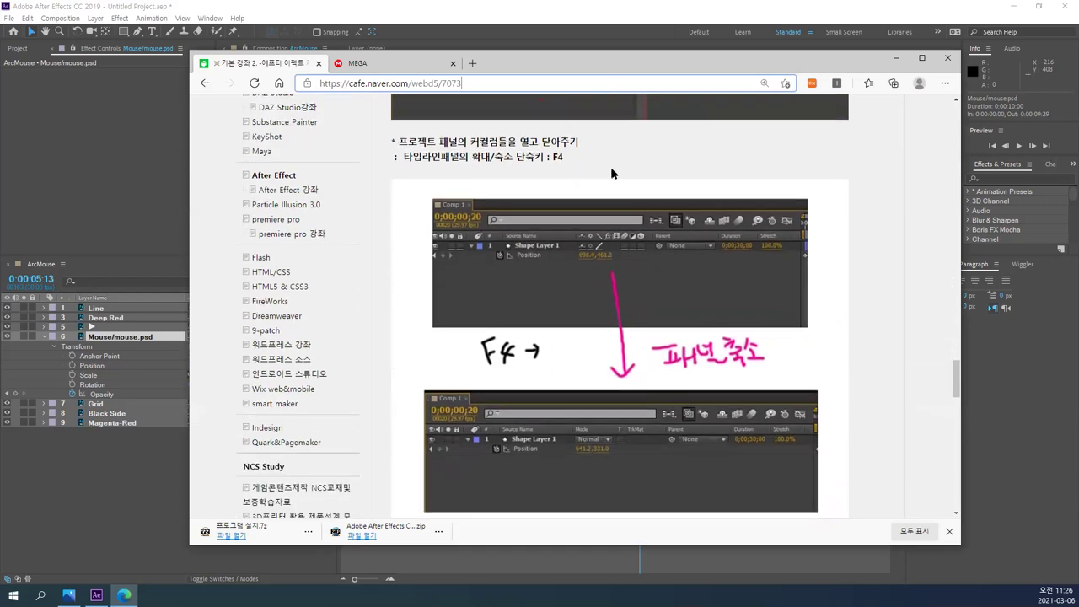
left_click(488, 158)
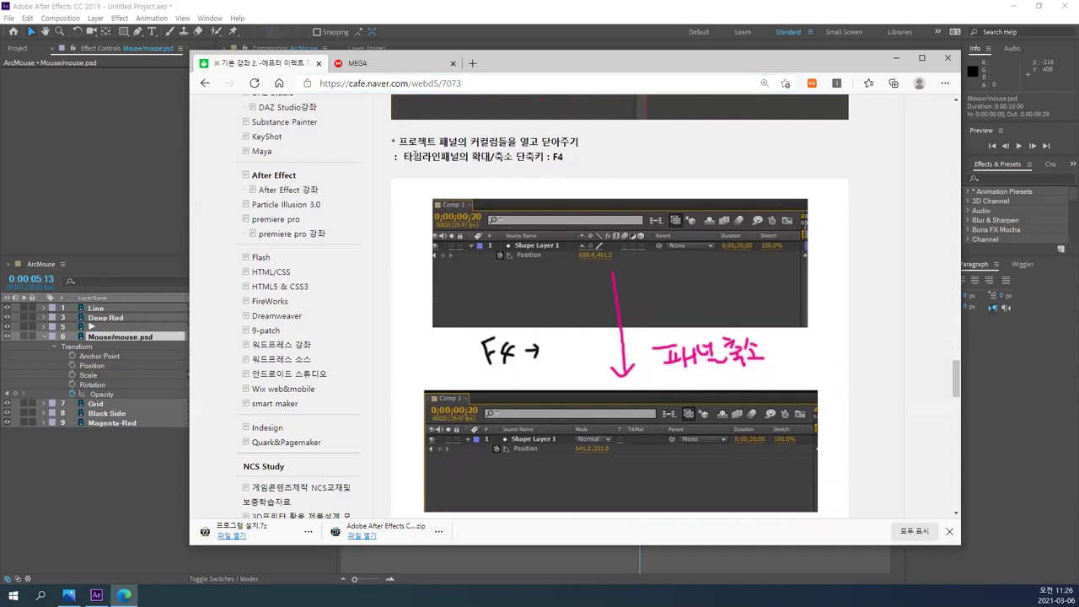
scroll(600, 205, "down", 2)
scroll(594, 209, "up", 1)
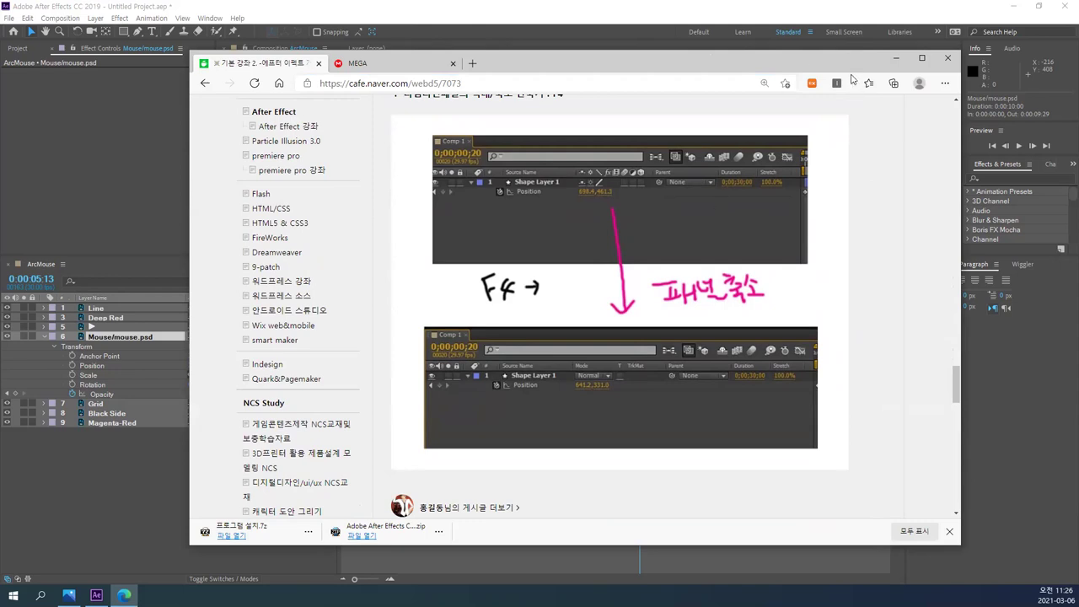
left_click_drag(775, 66, 743, 72)
key("alt+F4")
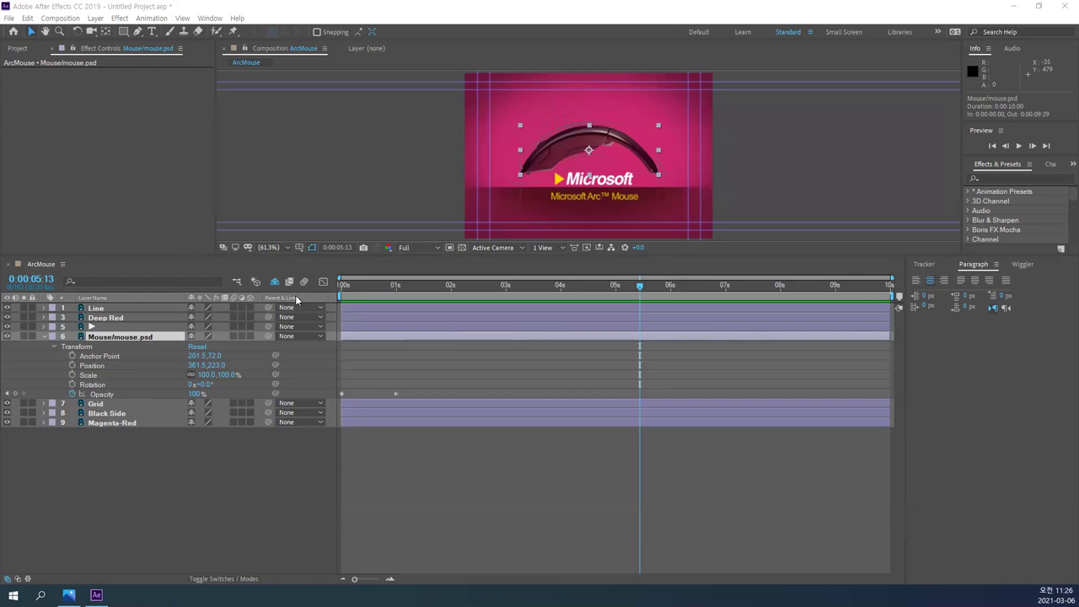
- Deselect all layers, reveal the timeline's Mode and TrkMat columns, and return to the layer switches columns
key("apostrophe")
left_click(159, 498)
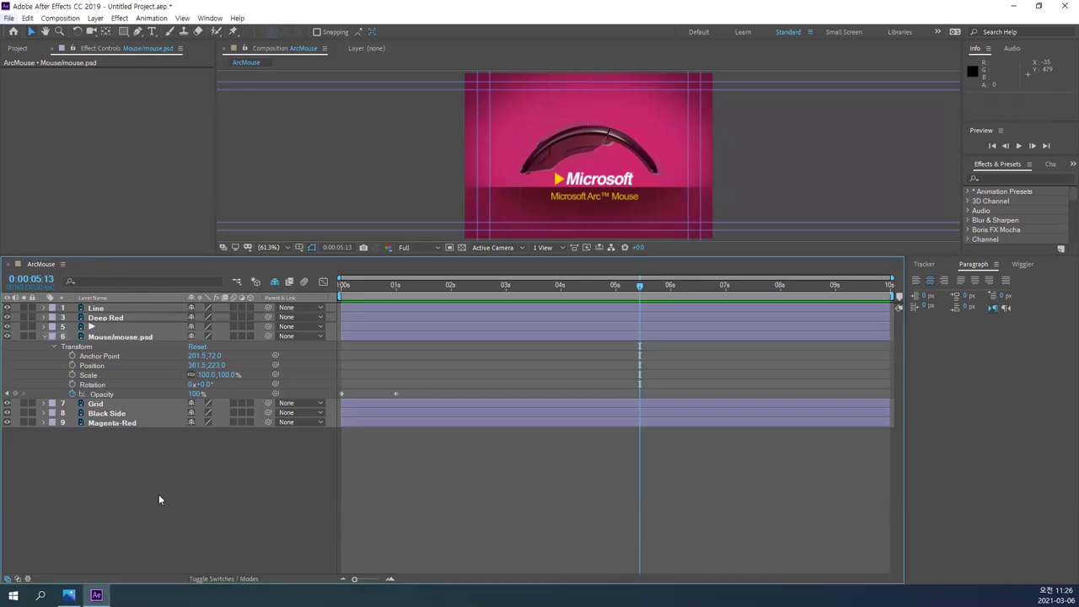
key("F4")
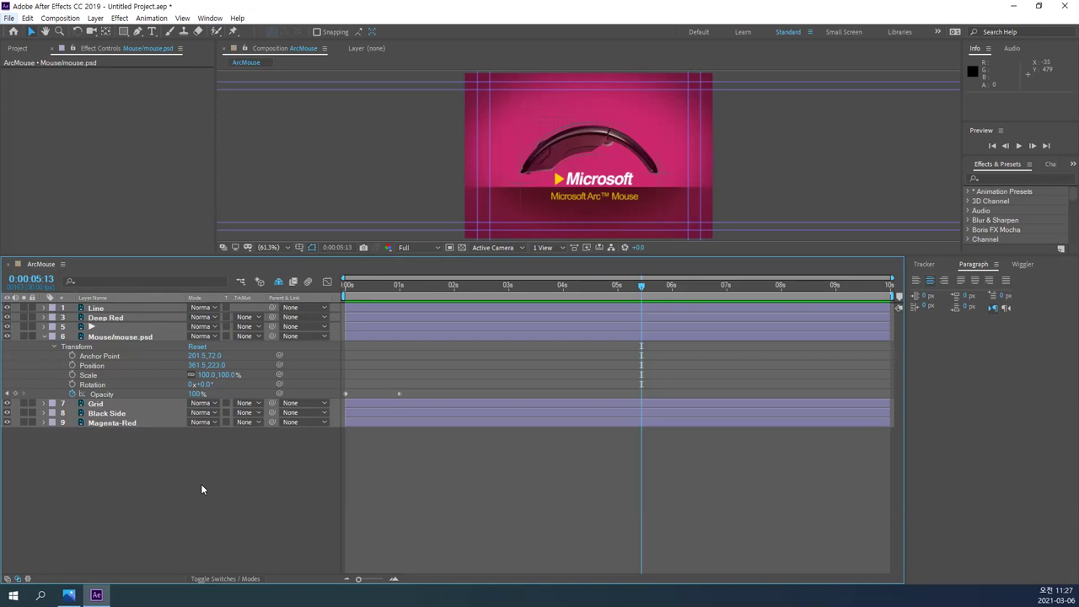
key("F4")
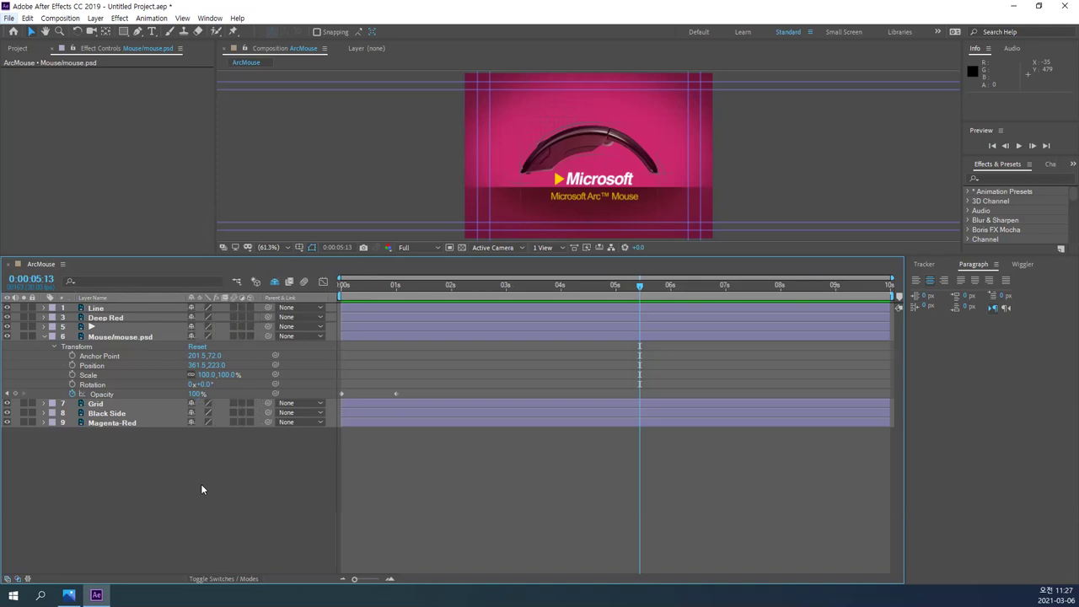
key("apostrophe")
- Enlarge the composition viewer by lowering the timeline's upper edge, and show the project's item list
left_click_drag(172, 254, 173, 285)
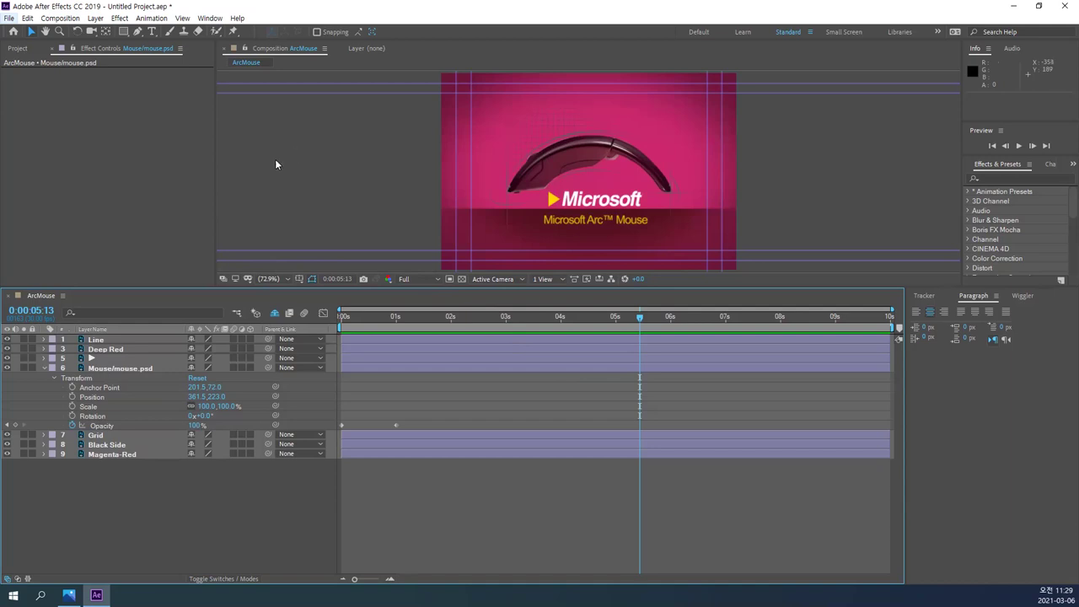
left_click(83, 171)
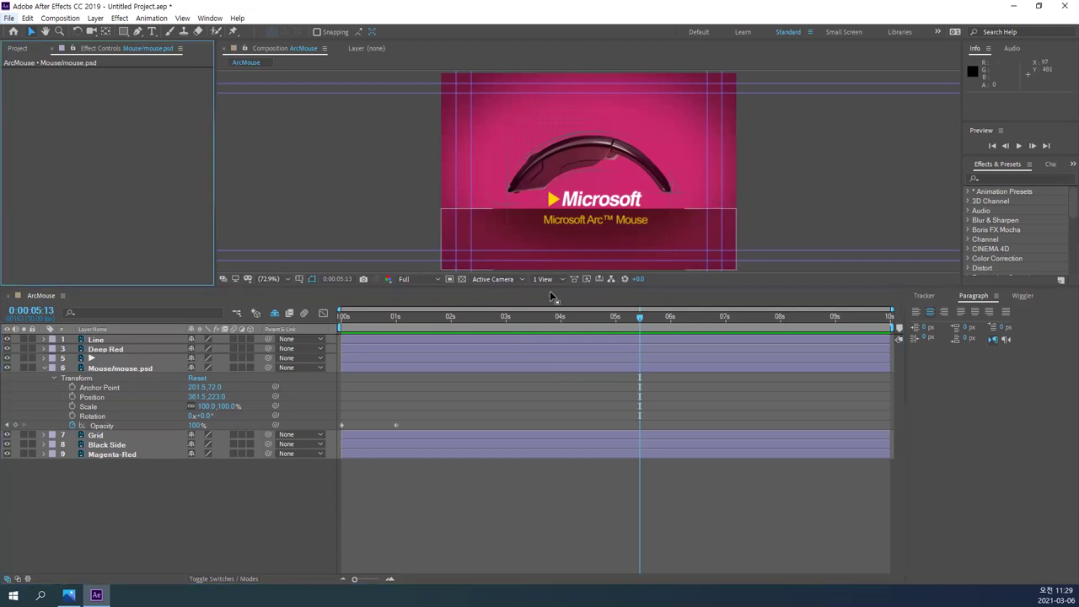
left_click(24, 49)
left_click(42, 186)
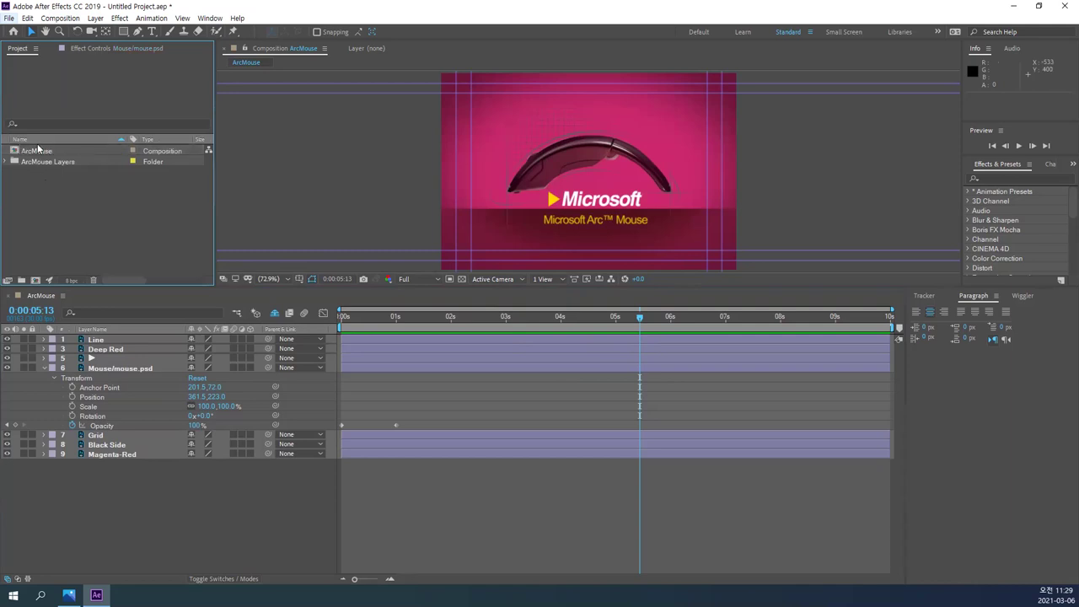
- Import Get.mp4 as footage at the root level of the project
left_click(46, 152)
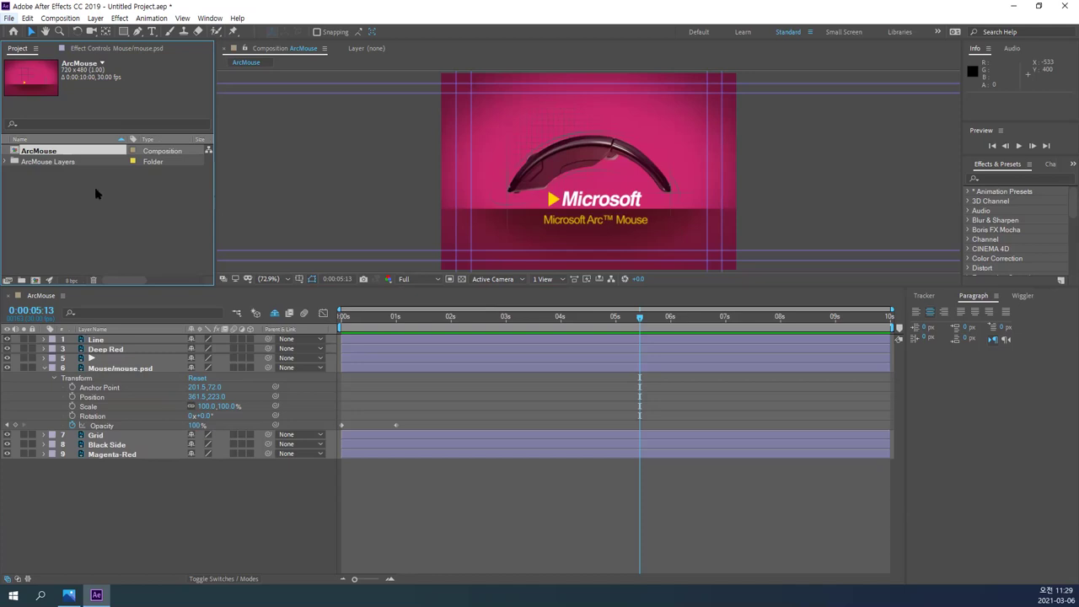
left_click(128, 192)
key("ctrl+i")
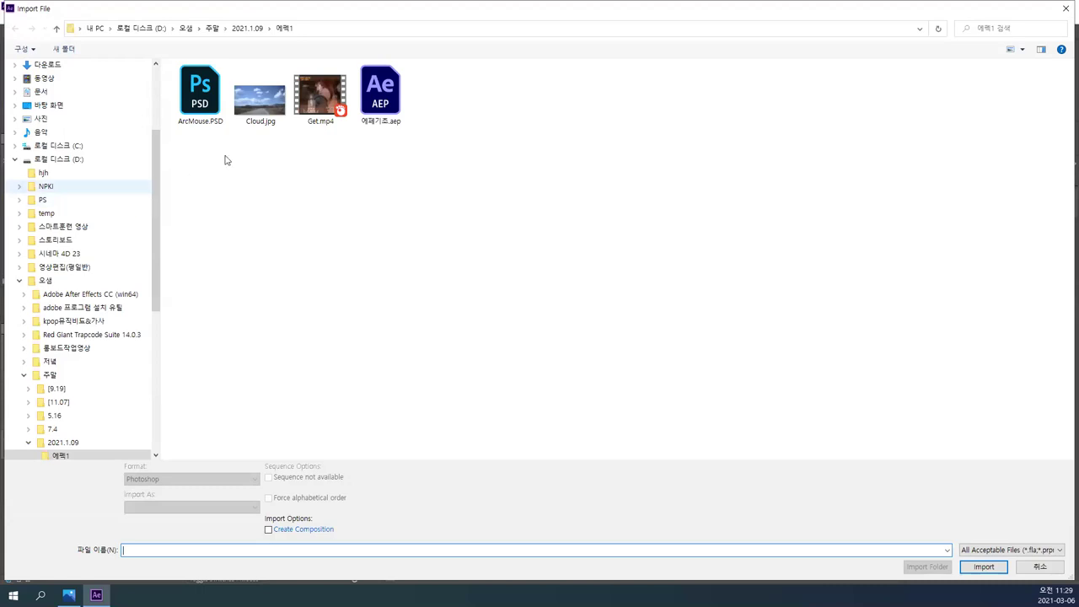
left_click(318, 88)
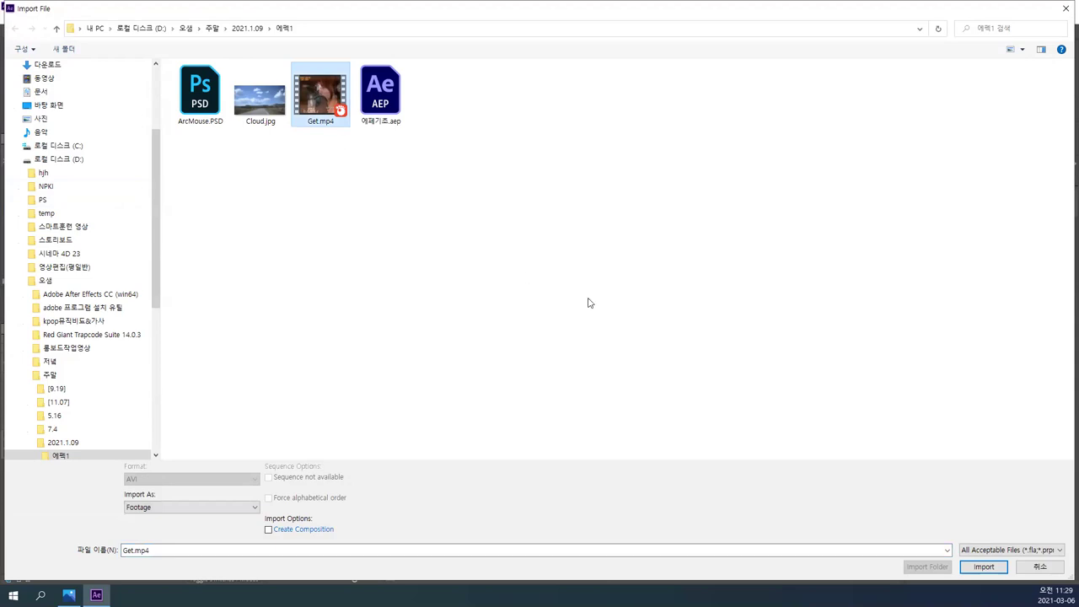
left_click(984, 566)
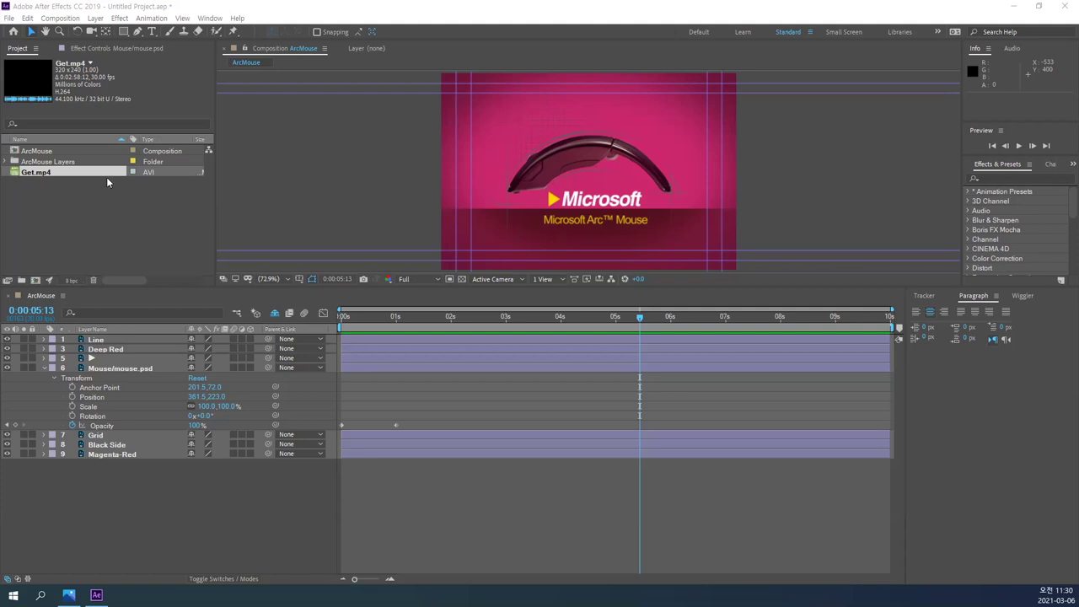
- Add the Get.mp4 footage to the ArcMouse composition as its uppermost layer
left_click_drag(95, 177, 38, 172)
left_click(74, 191)
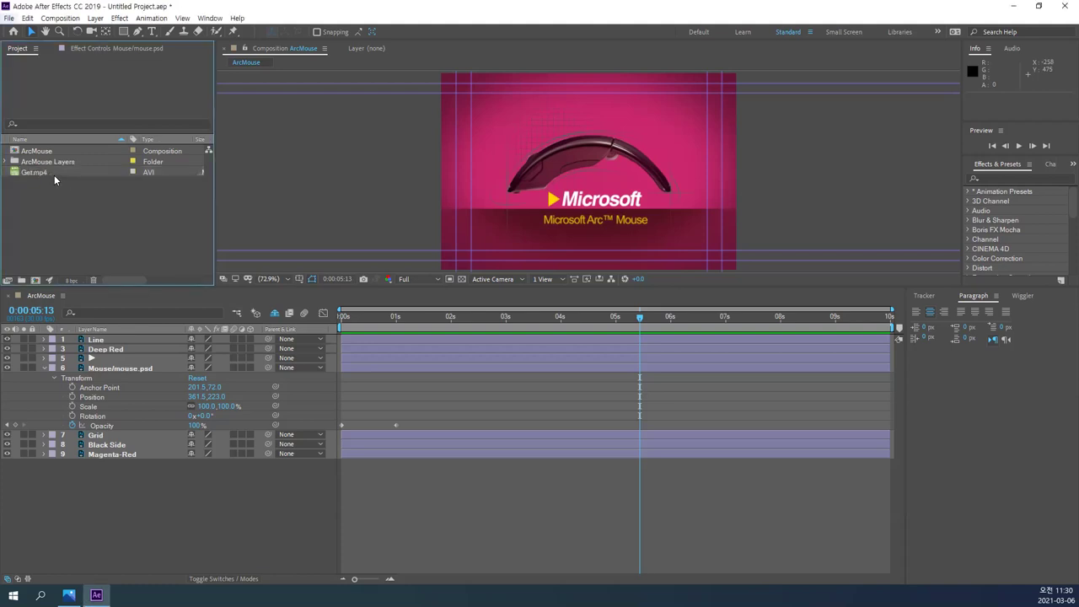
left_click(54, 173)
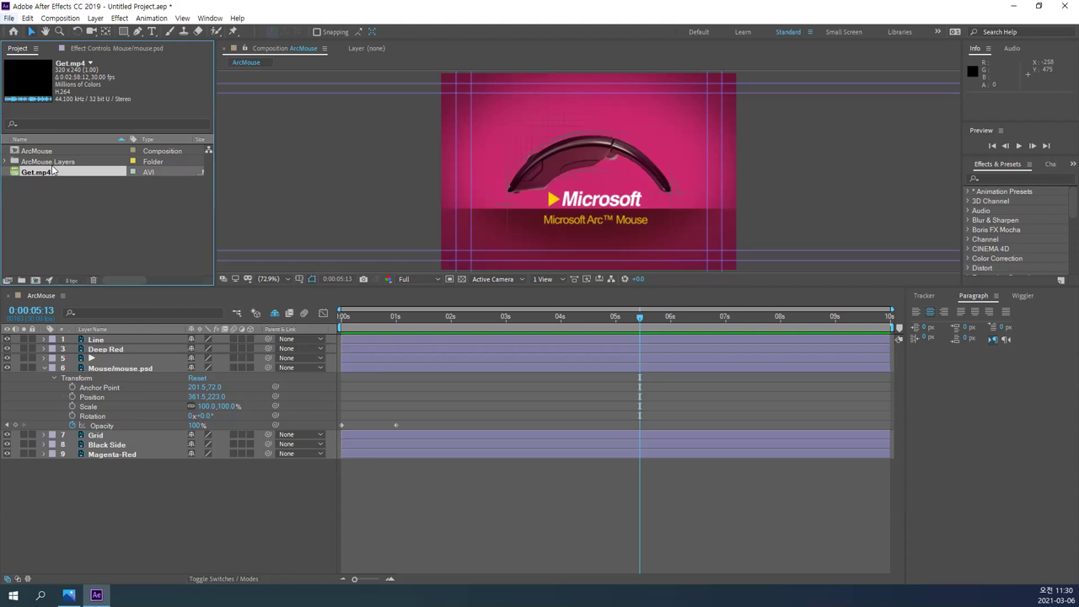
key("ctrl+slash")
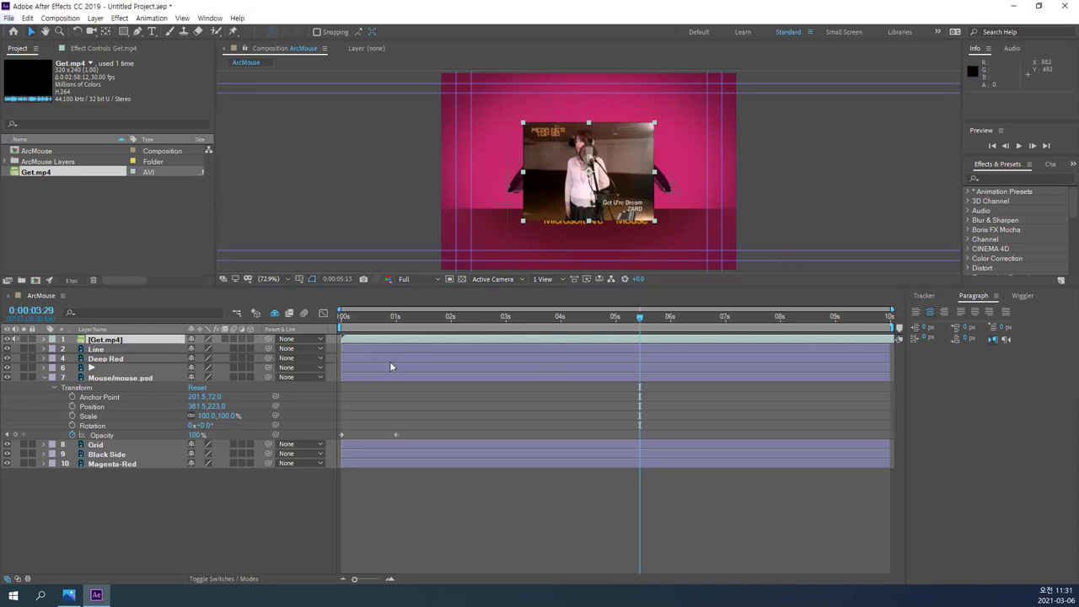
- Preview the ArcMouse composition from its first frame and stop the playback
key("Home")
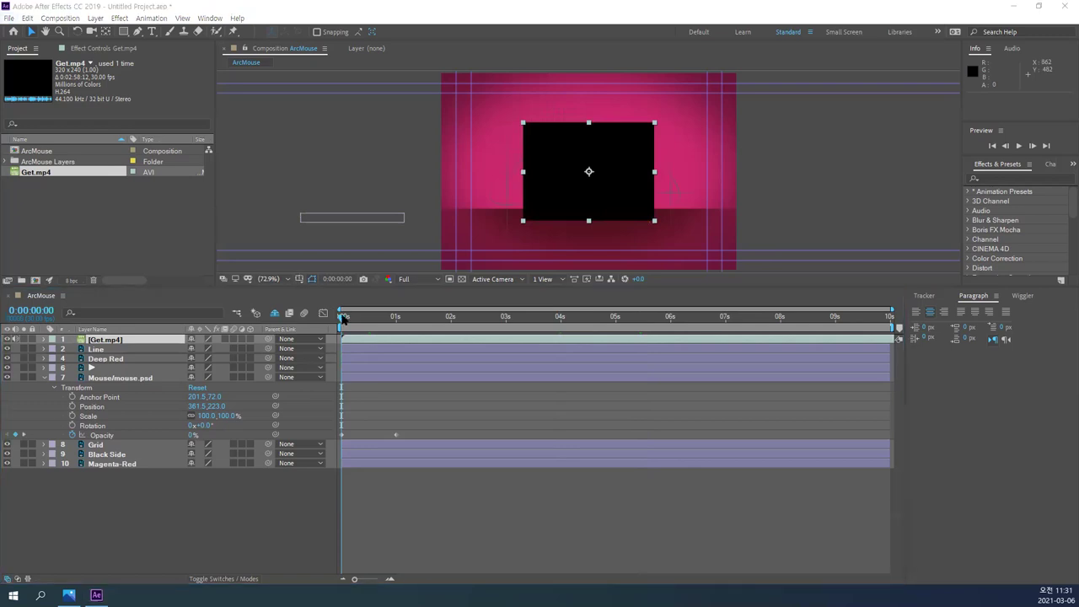
left_click(237, 523)
key("space")
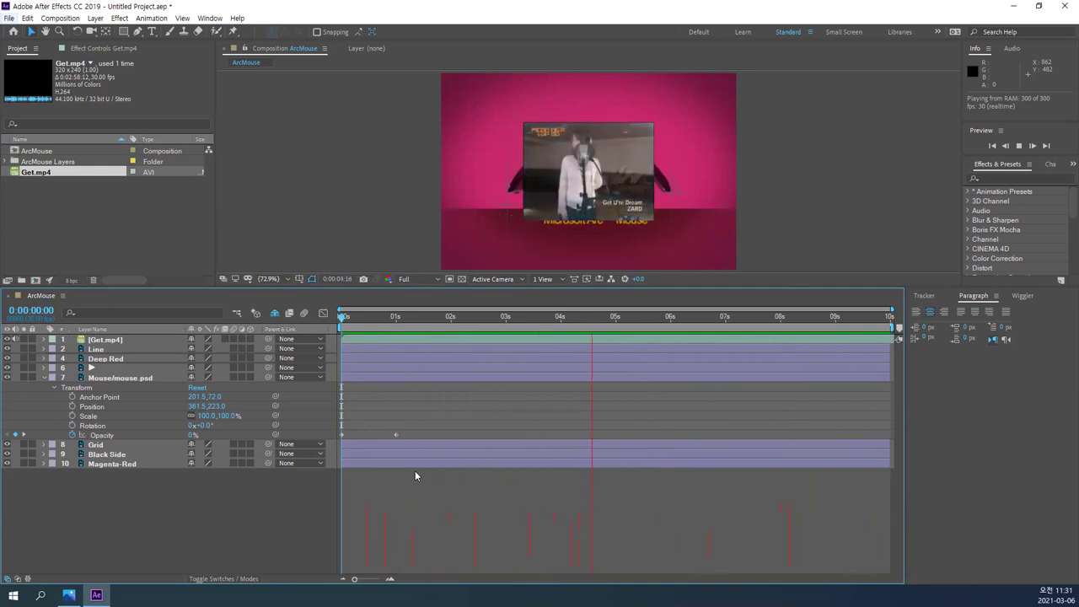
key("space")
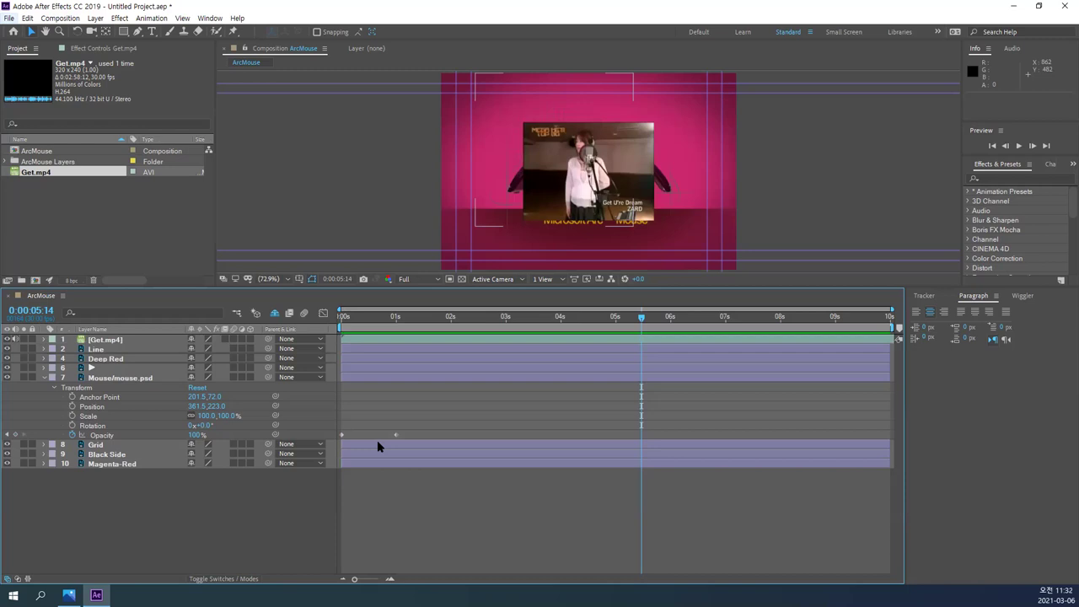
- Move the current time to the composition's last frame, 0:00:09:29
left_click(653, 489)
left_click(594, 378)
left_click(757, 351)
left_click(82, 179)
left_click(25, 173)
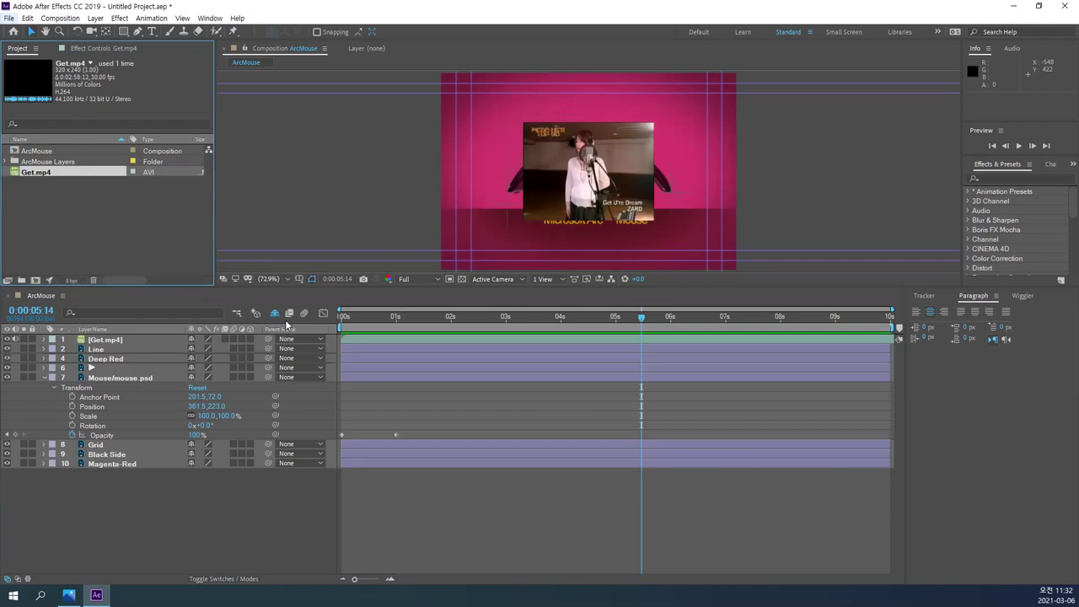
left_click(889, 316)
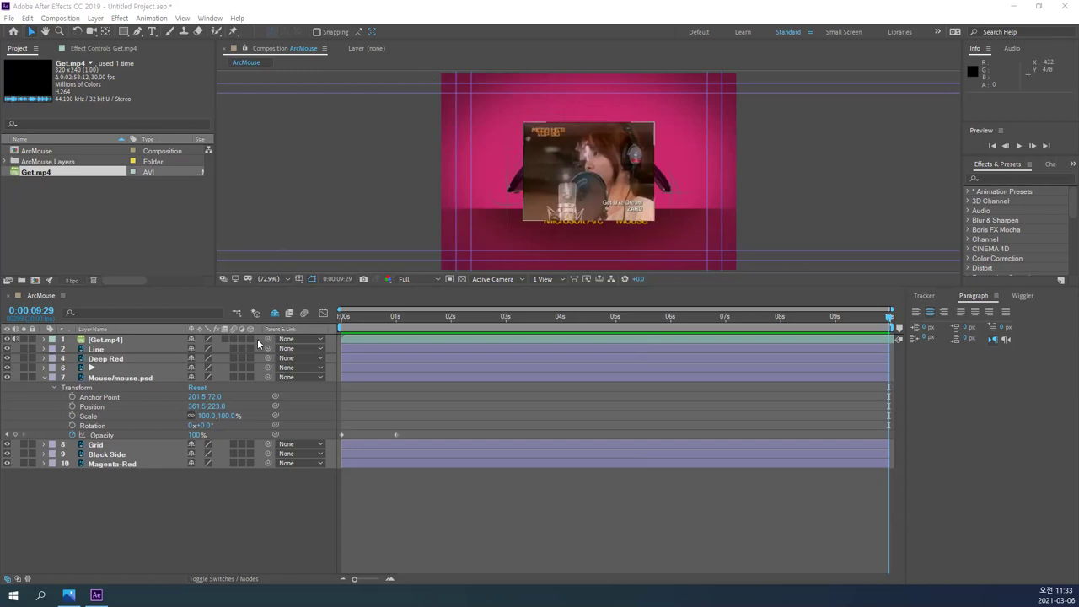
- Set the ArcMouse composition's duration to 0:03:00:00
left_click(63, 19)
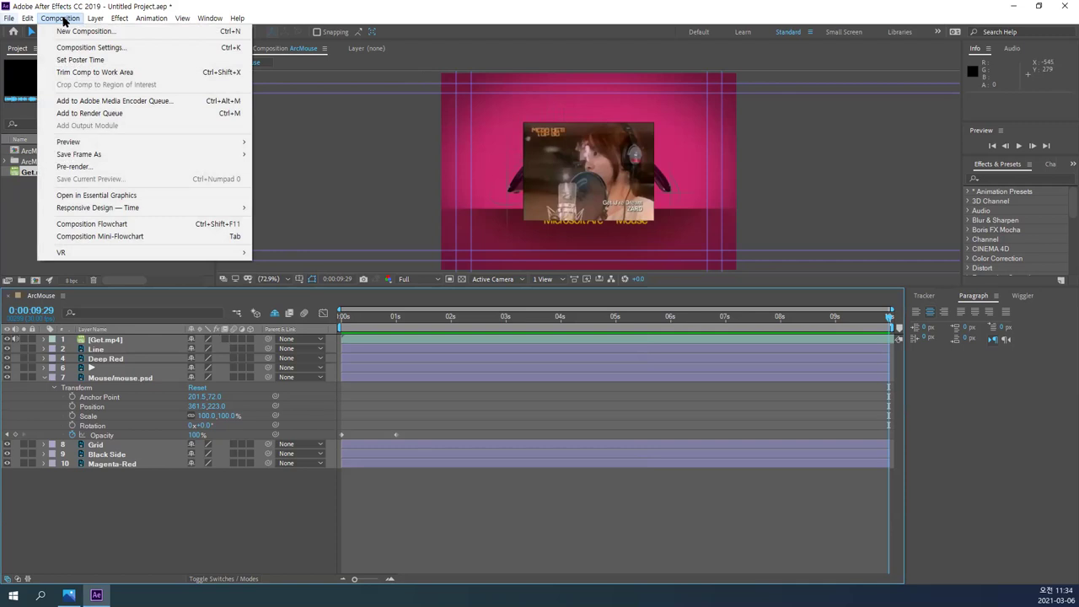
key("Escape")
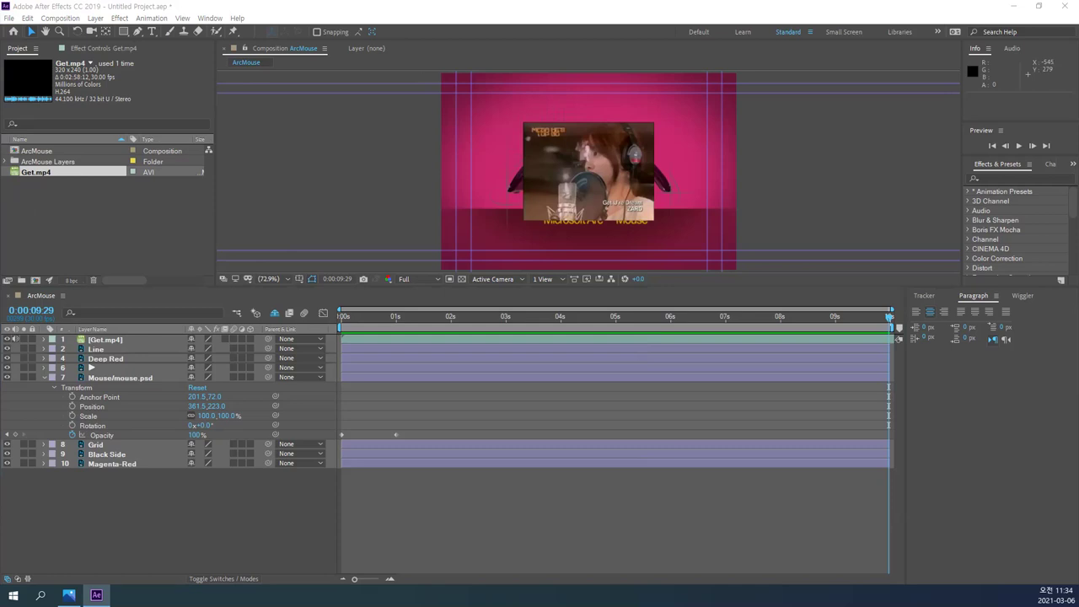
left_click(60, 18)
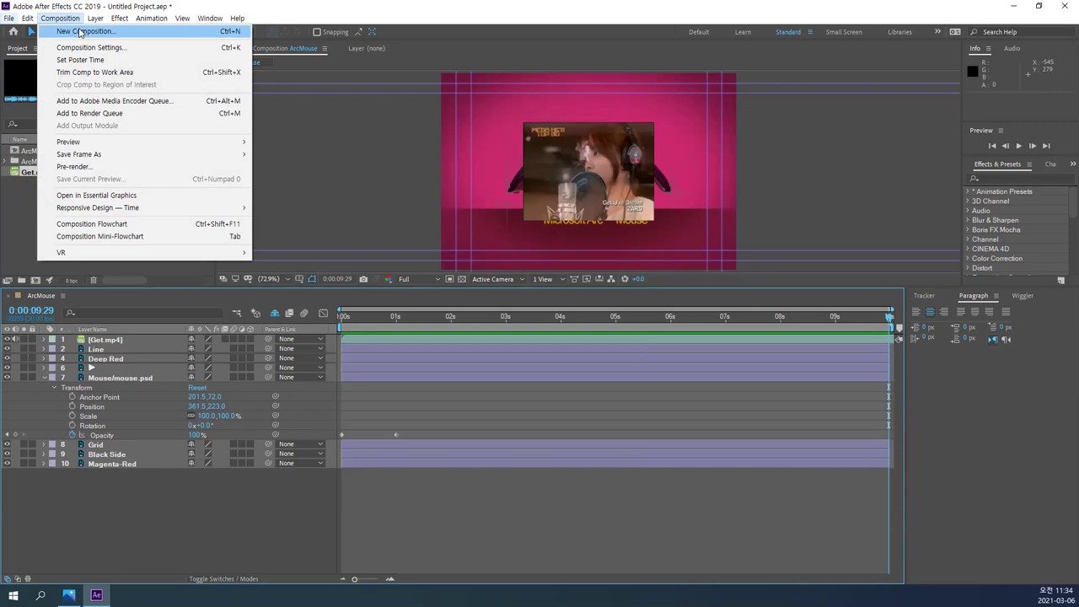
left_click(149, 49)
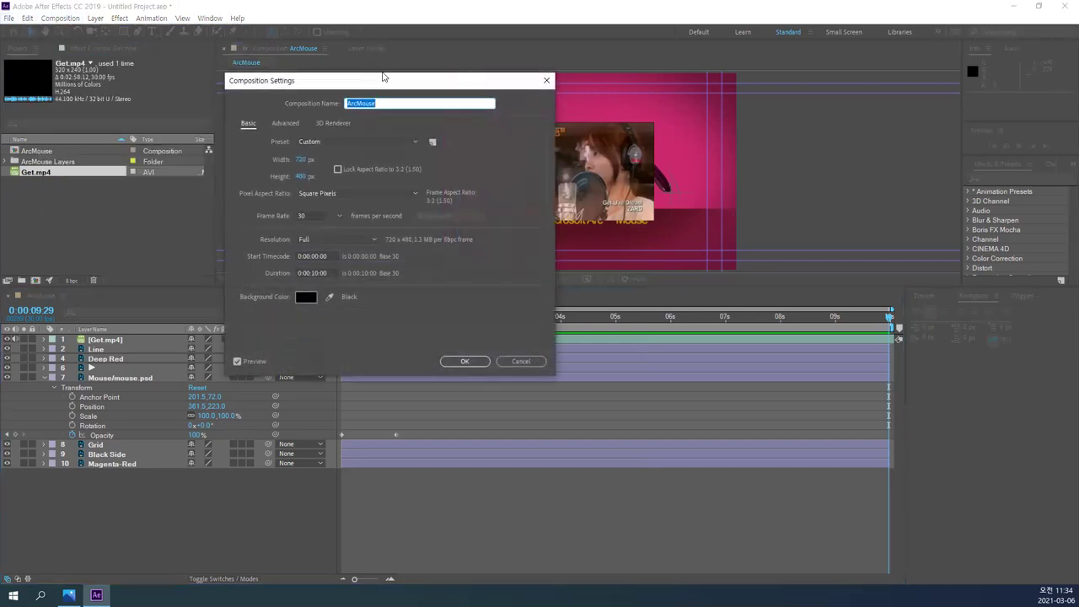
left_click_drag(388, 83, 424, 98)
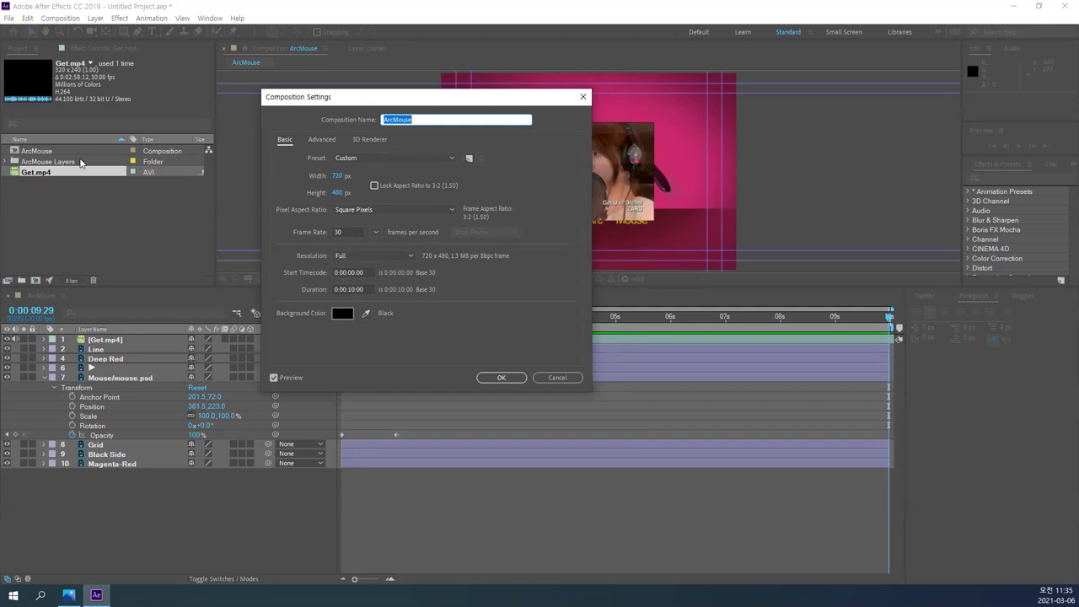
left_click(354, 289)
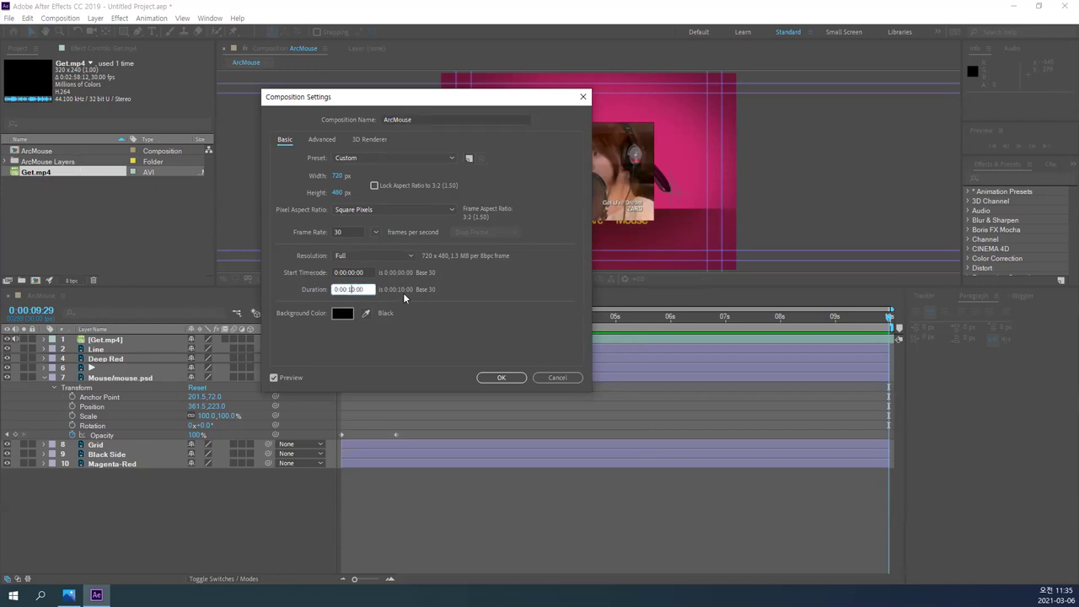
key("BackSpace")
type("3")
key("BackSpace")
type("0:03:00")
left_click(504, 377)
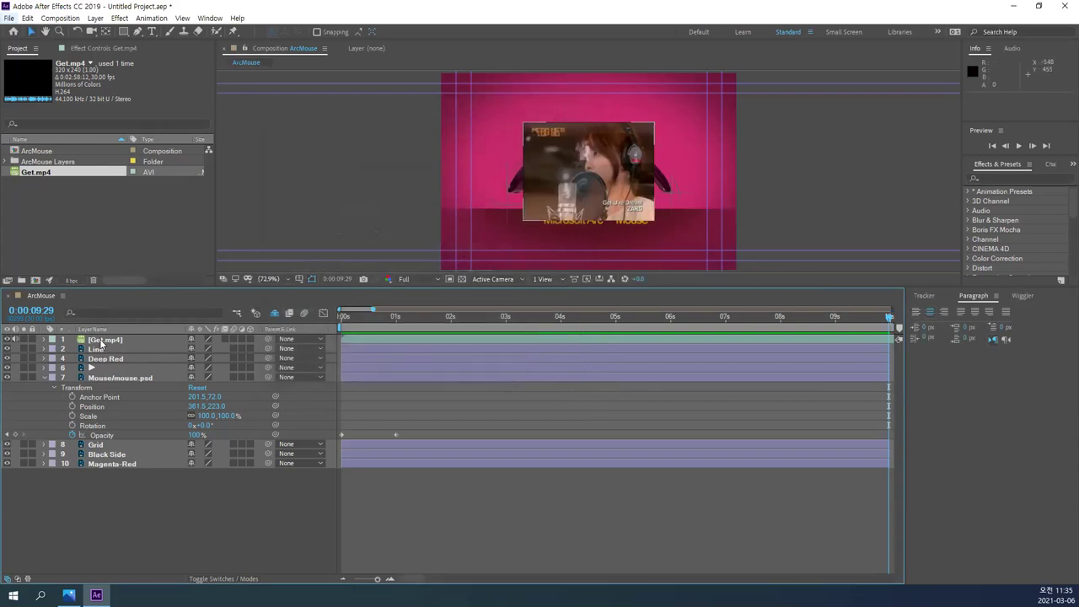
- Scrub the current time beyond the original ten-second range to 0:00:20:06
left_click_drag(890, 317, 892, 319)
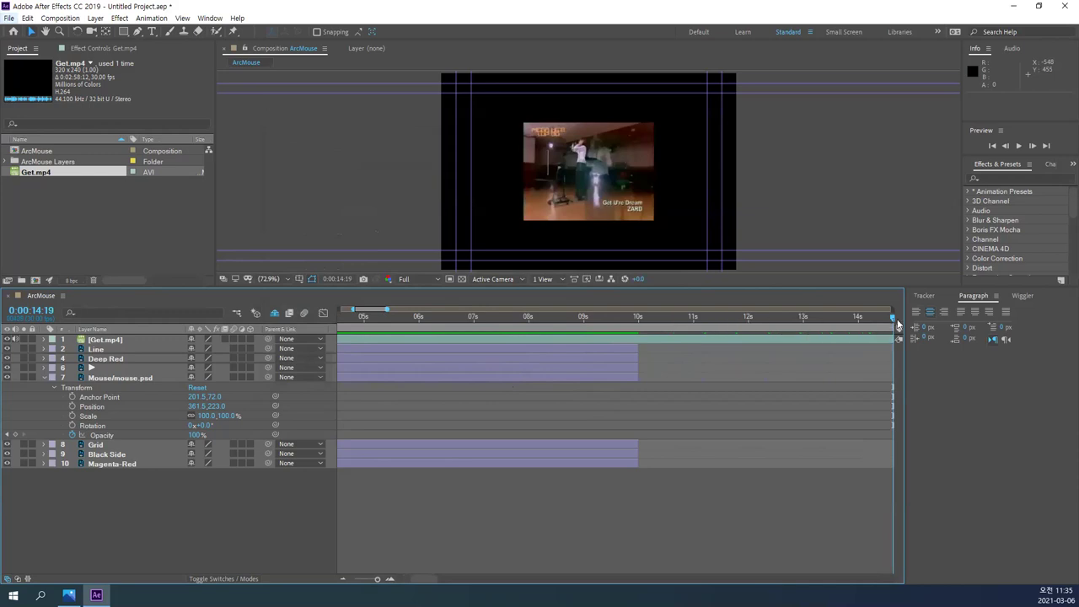
left_click(700, 320)
left_click_drag(678, 323, 896, 319)
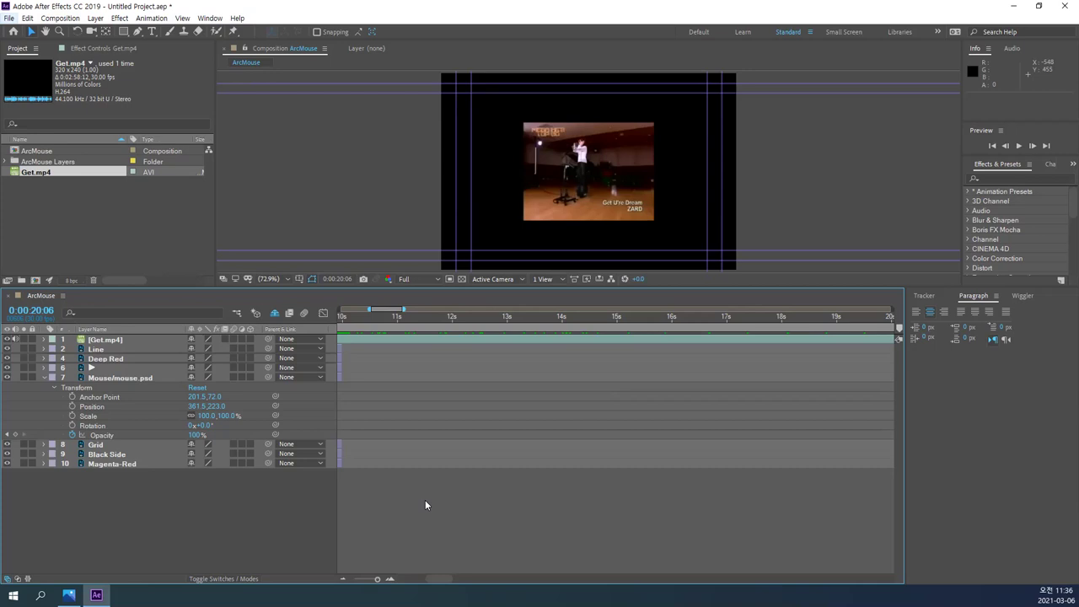
- Zoom the timeline out to show the full range from 0:00:00:00 to 0:03:00:00
scroll(425, 500, "up", 5)
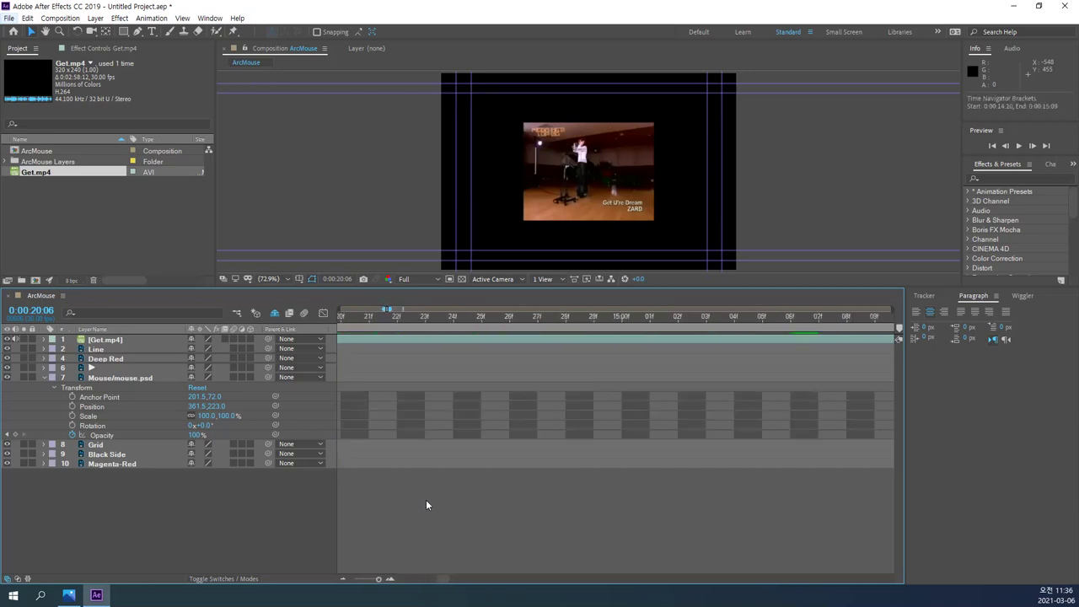
scroll(426, 501, "down", 5)
scroll(426, 499, "down", 2)
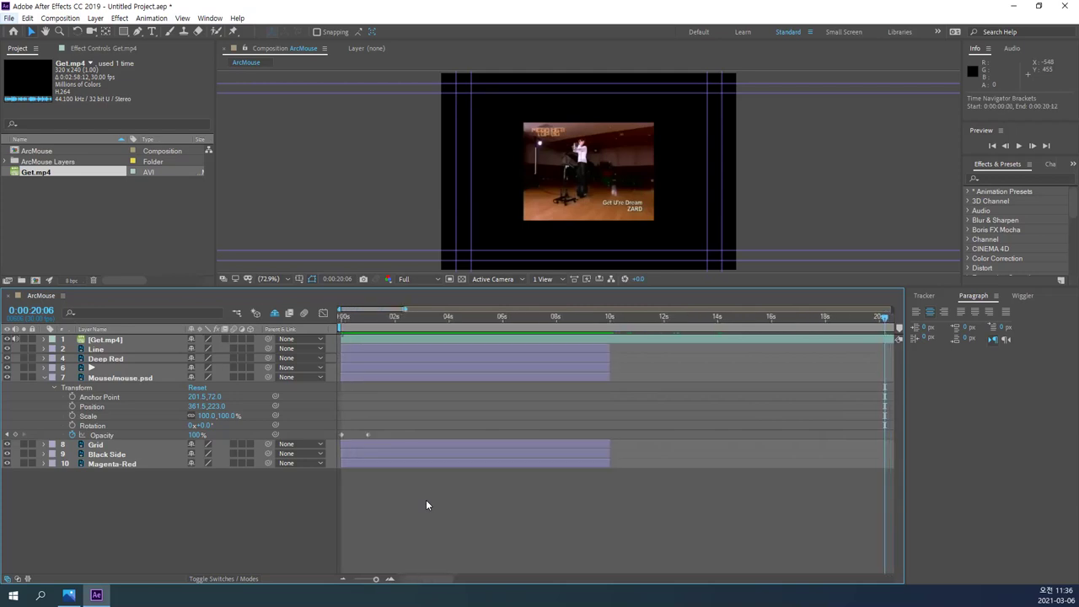
left_click_drag(896, 318, 873, 321)
scroll(870, 323, "down", 5)
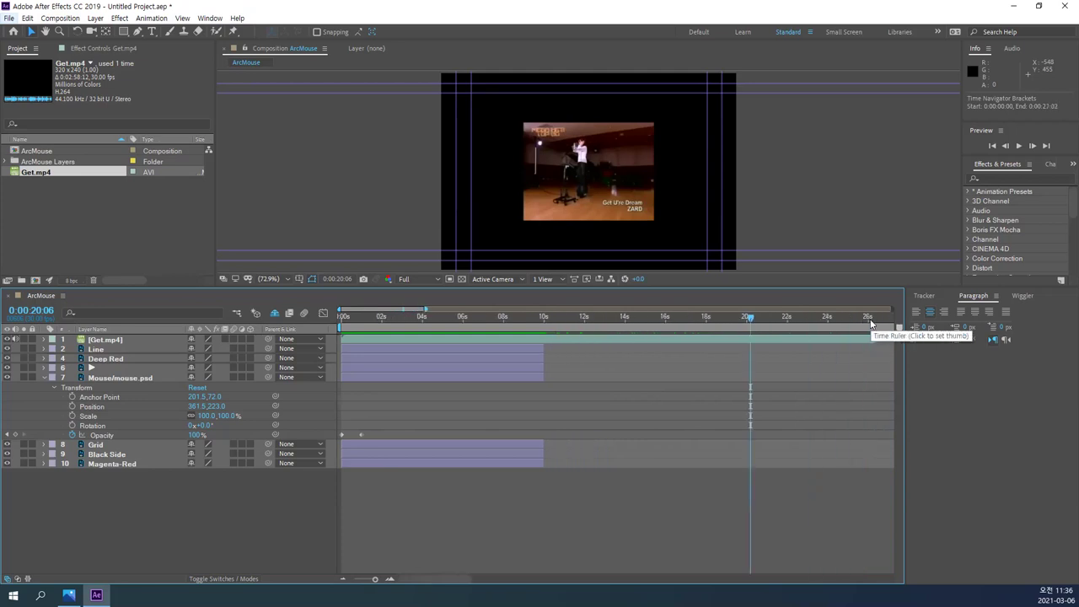
scroll(871, 323, "down", 4)
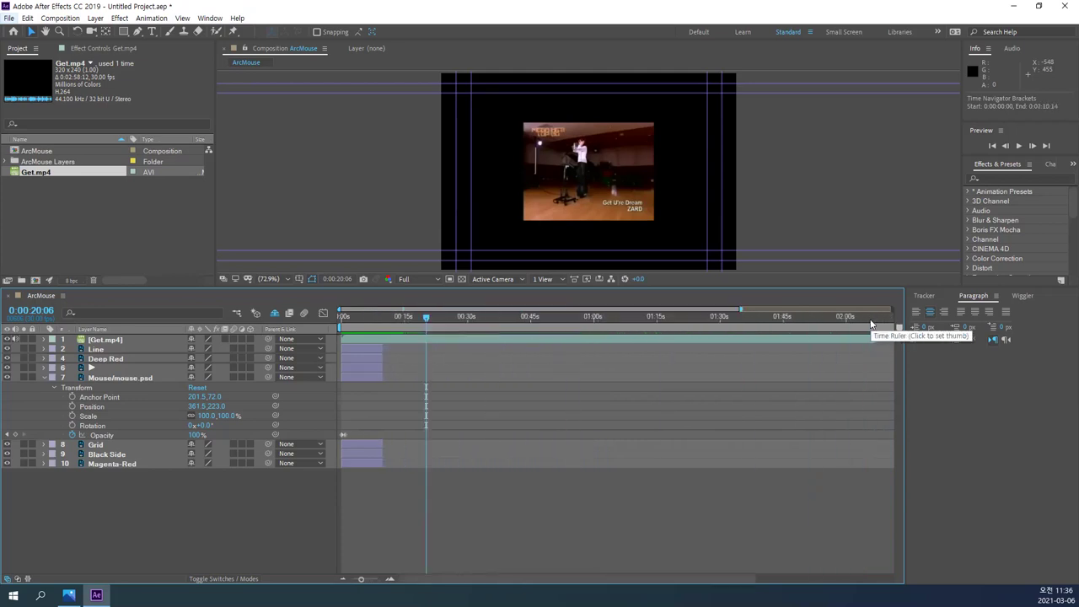
scroll(871, 324, "down", 2)
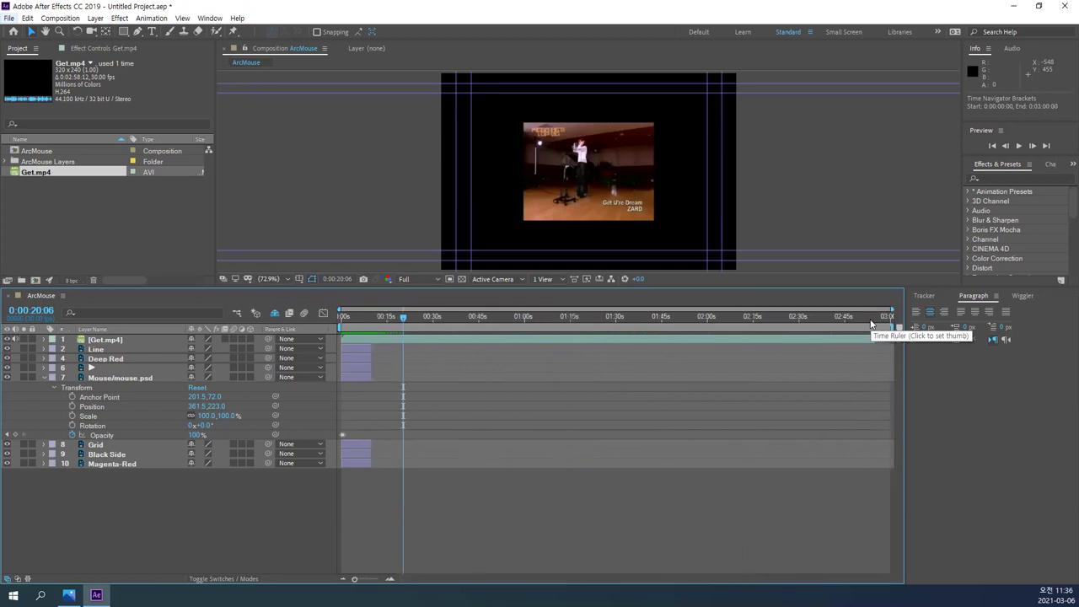
scroll(871, 324, "down", 1)
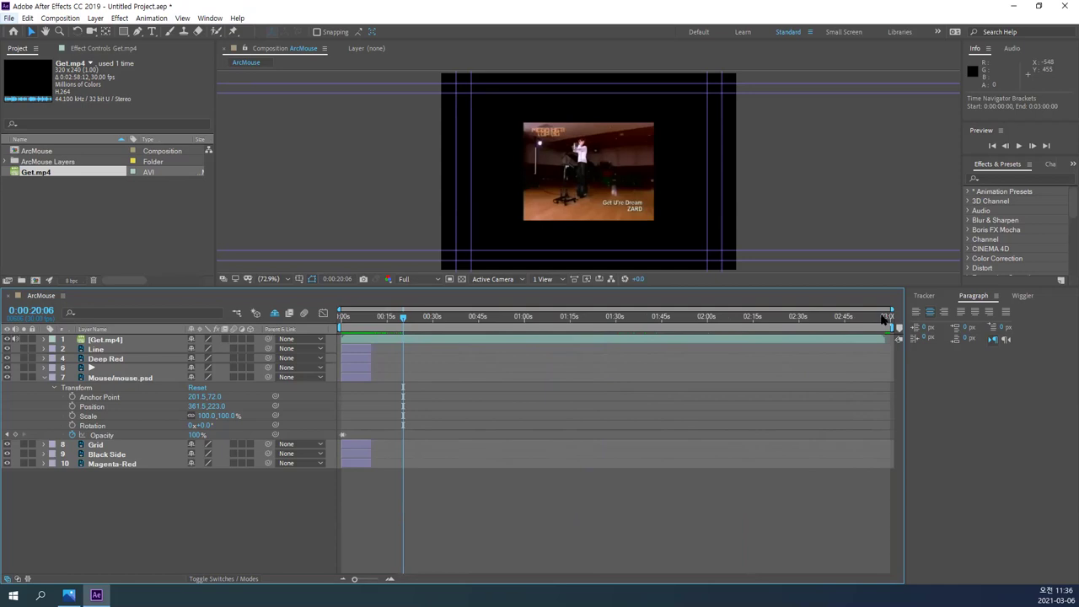
- Move the current time to the last frame, 0:02:59:29, and select the mouse layer's Opacity keyframes
left_click_drag(883, 318, 891, 318)
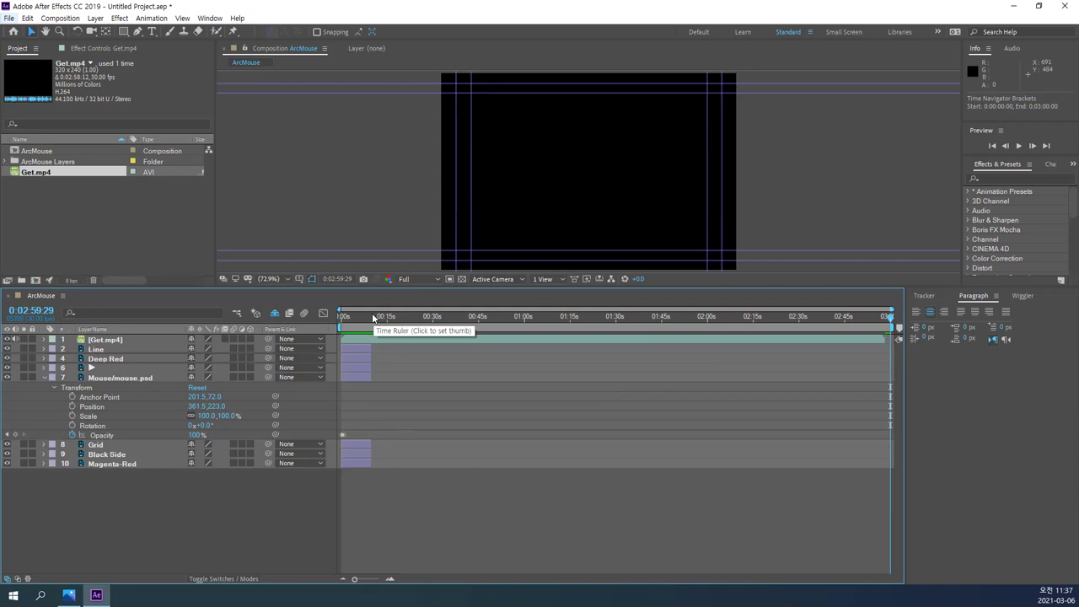
left_click_drag(389, 505, 320, 312)
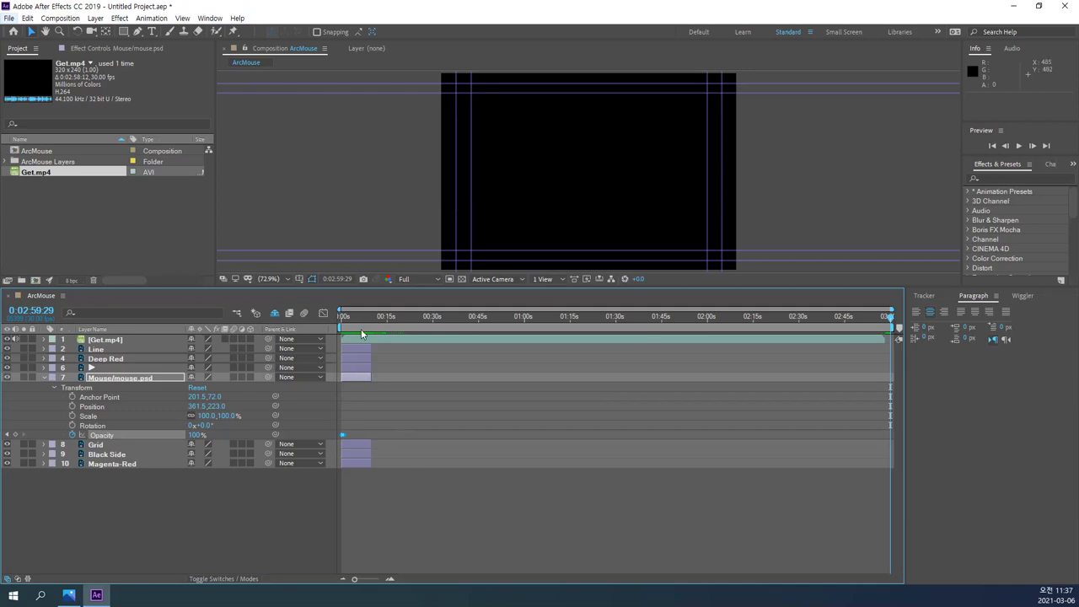
- Preview the ArcMouse composition's playback and place the current time at 0:00:06:13
key("space")
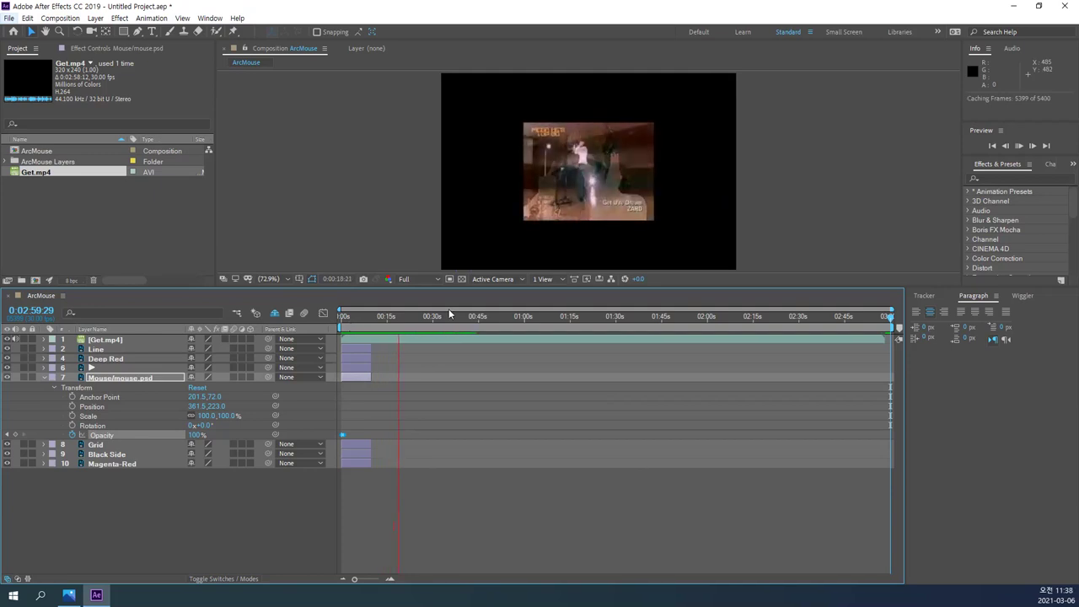
left_click(362, 318)
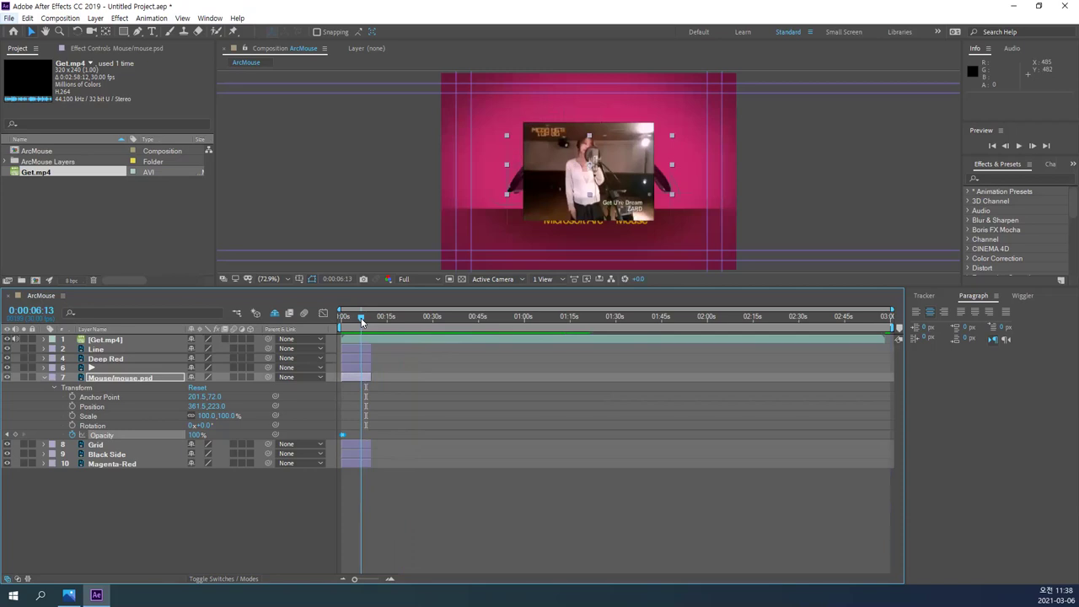
key("space")
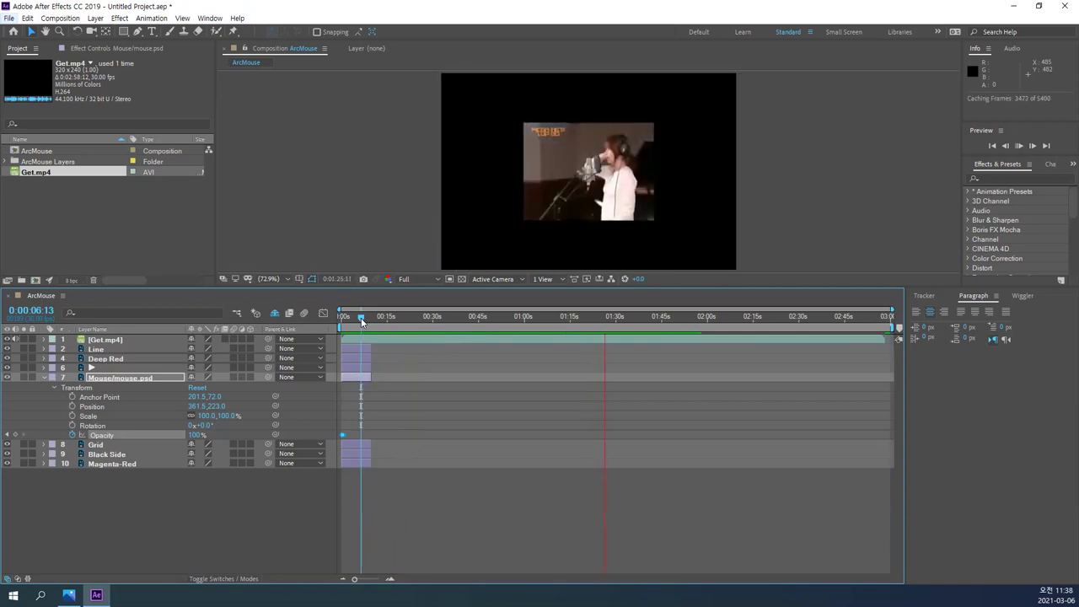
key("space")
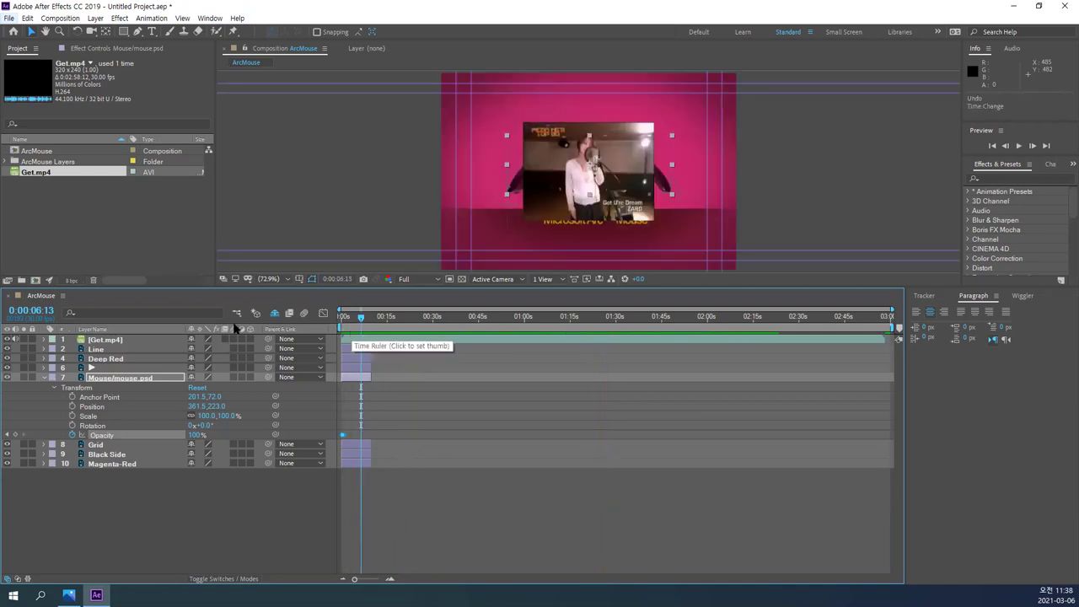
- Scrub through the Get.mp4 footage from 0:00:16:28 to 0:01:15:00
left_click(438, 535)
left_click_drag(360, 313, 393, 317)
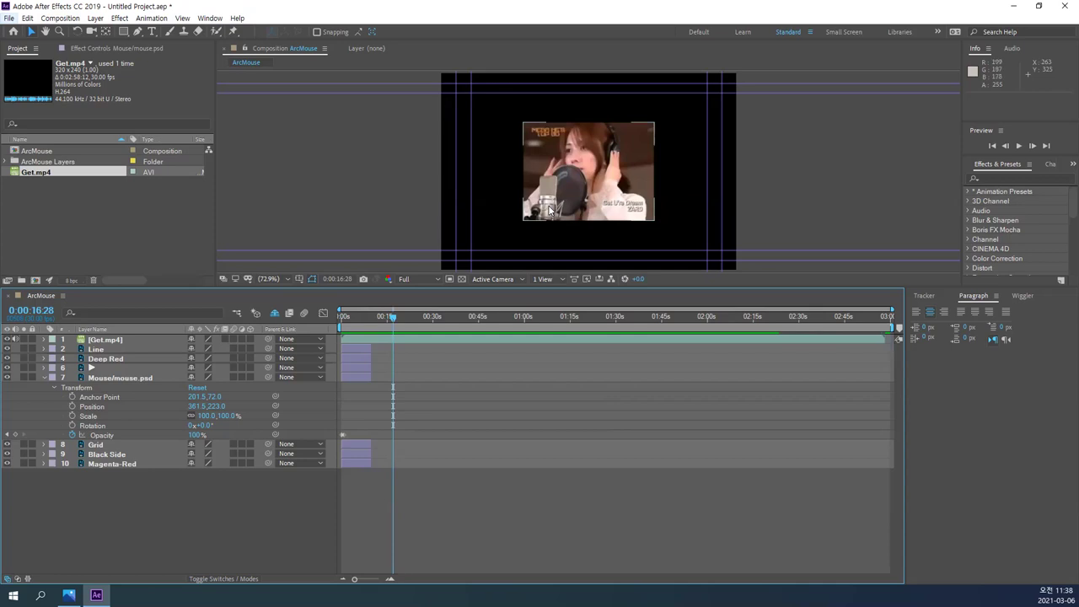
left_click(429, 316)
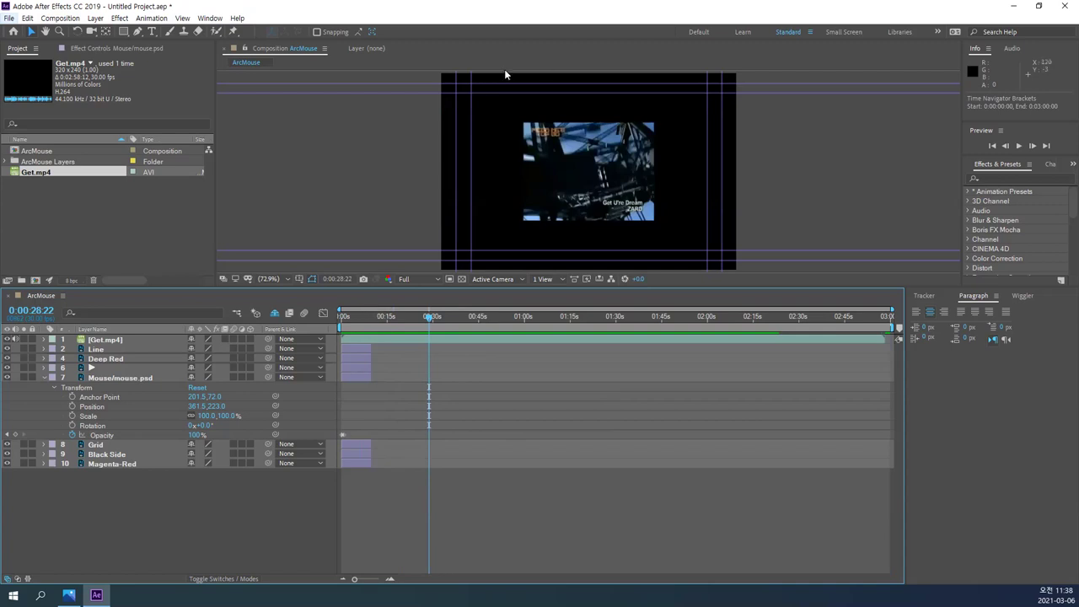
left_click(449, 318)
left_click_drag(476, 318, 571, 318)
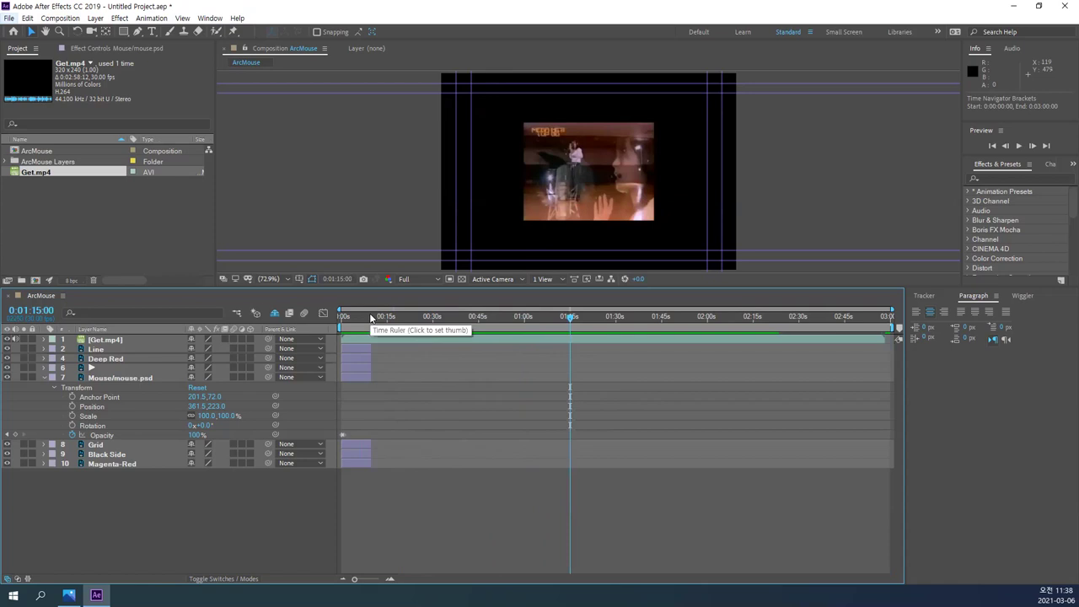
- Move the current time to the last frame of Get.mp4, 0:02:58:11, and extend the Line layer's end to 0:02:58:22
left_click_drag(844, 510, 490, 272)
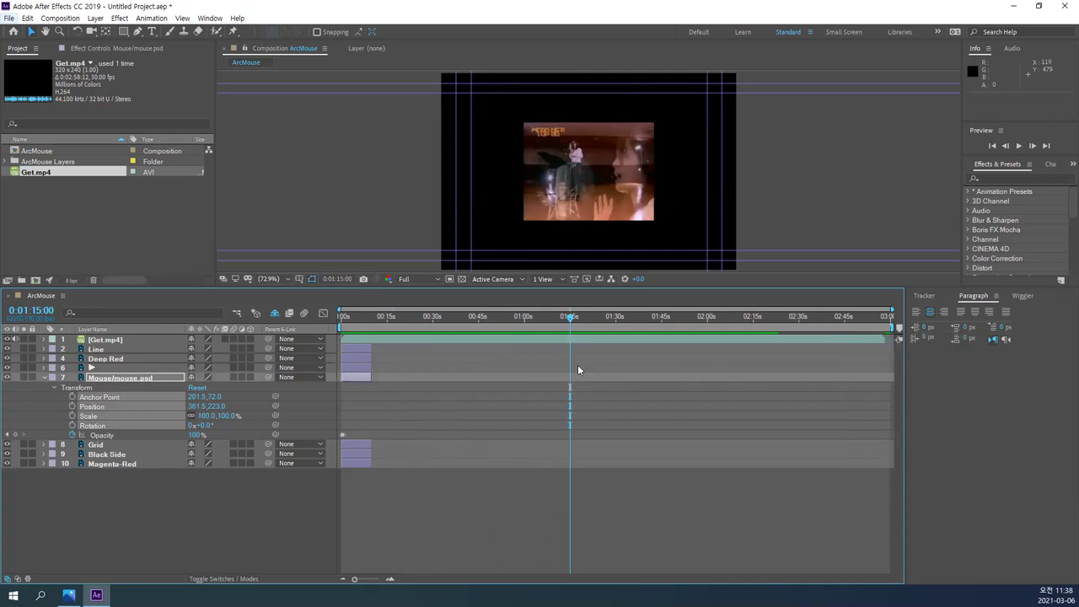
left_click_drag(564, 321, 883, 348)
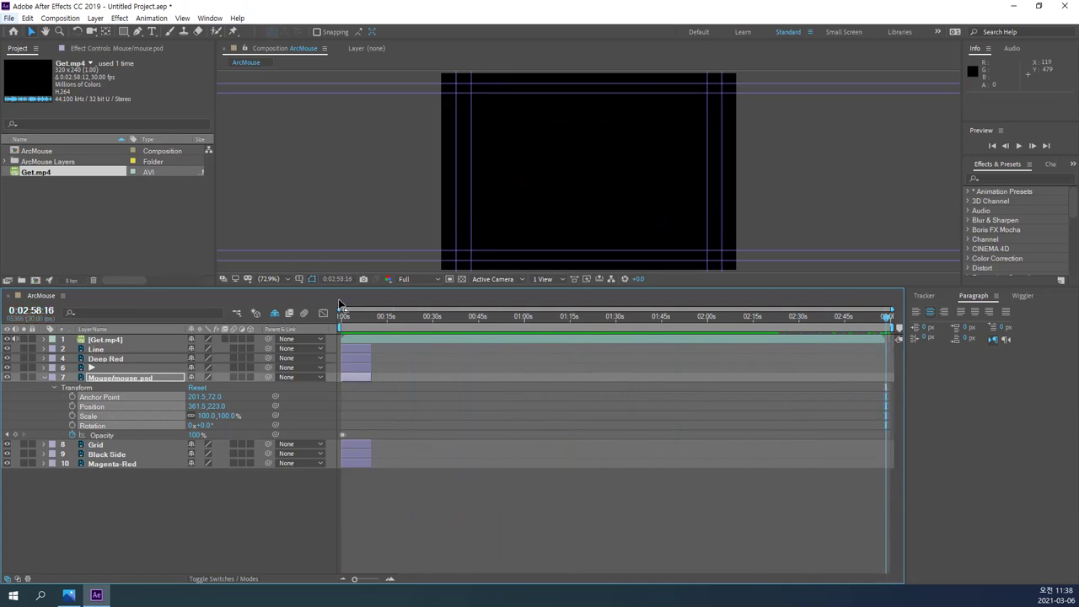
mouse_move(889, 318)
left_mouse_down()
mouse_move(848, 319)
mouse_move(878, 321)
left_mouse_up()
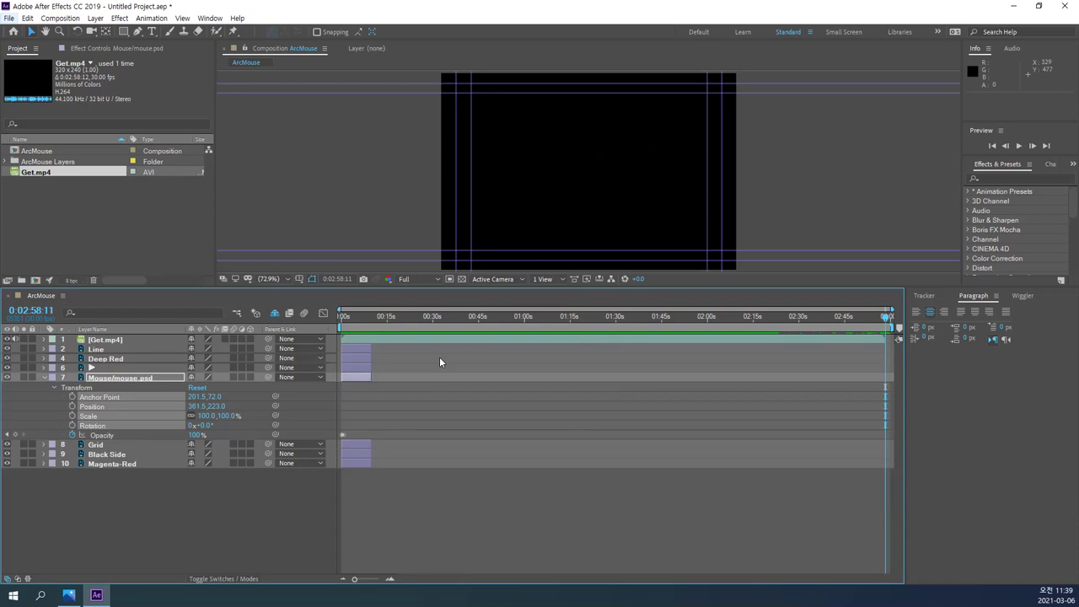
left_click_drag(370, 349, 885, 361)
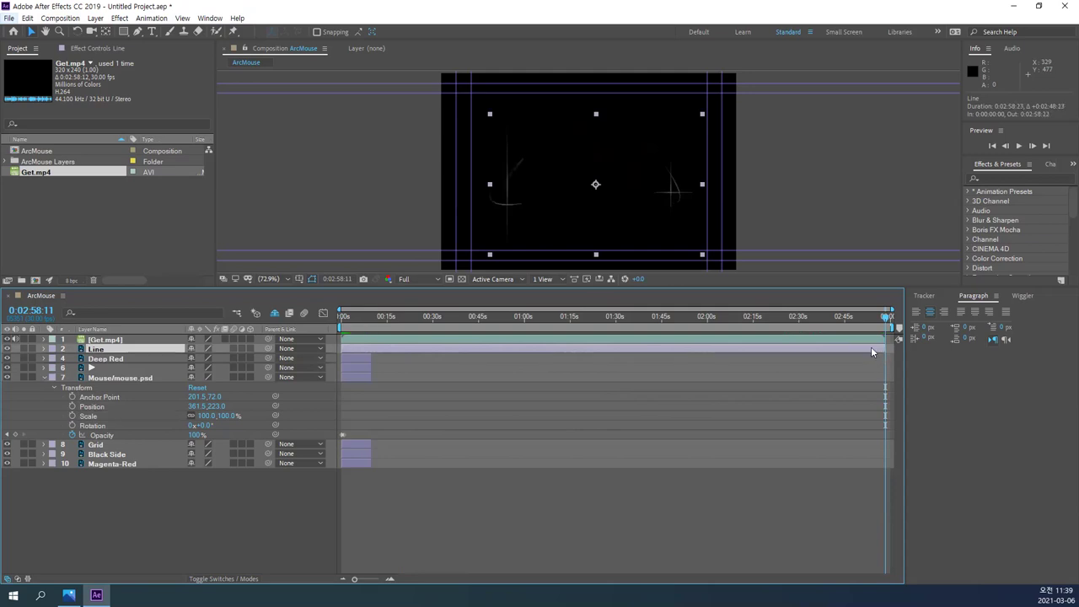
- Try to extend the other visible image layers together to end at 0:02:54:09, and undo the change
left_click_drag(866, 318, 873, 320)
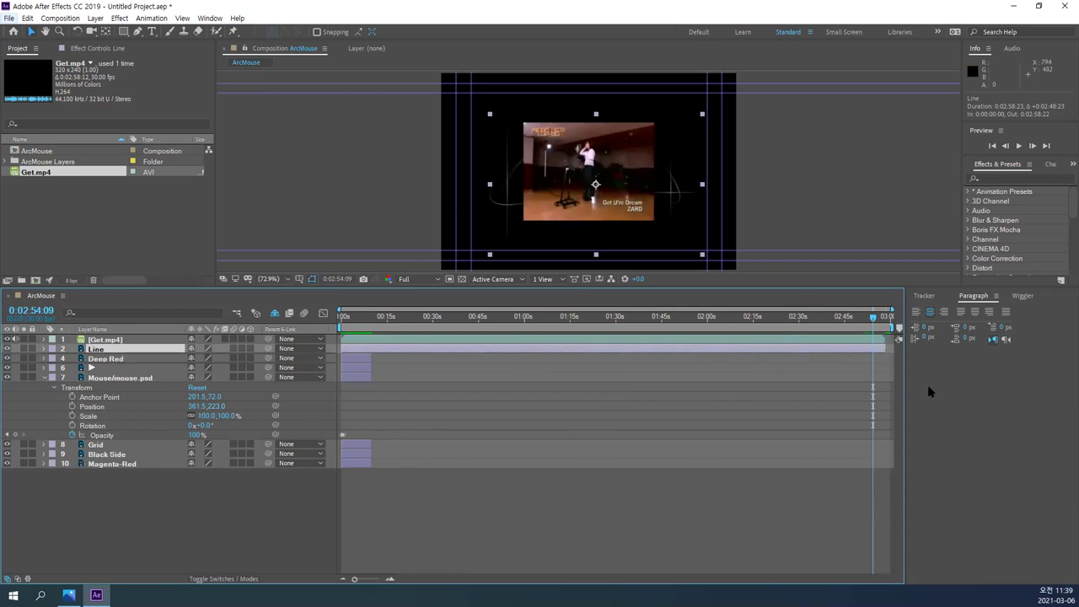
left_click_drag(444, 536, 343, 354)
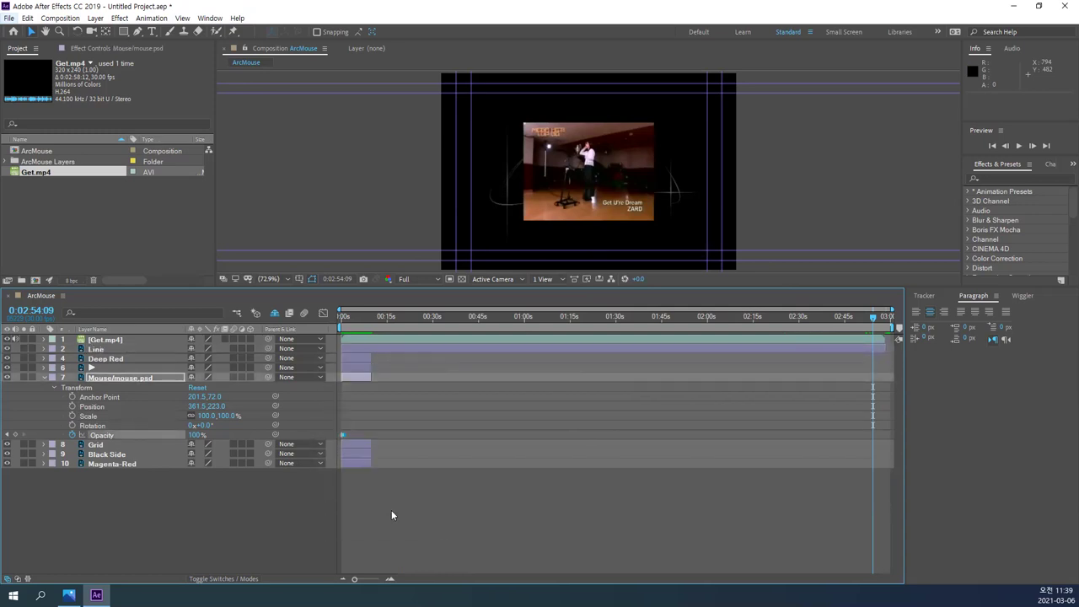
left_click_drag(187, 509, 57, 345)
left_click_drag(368, 366, 833, 376)
key("alt+]")
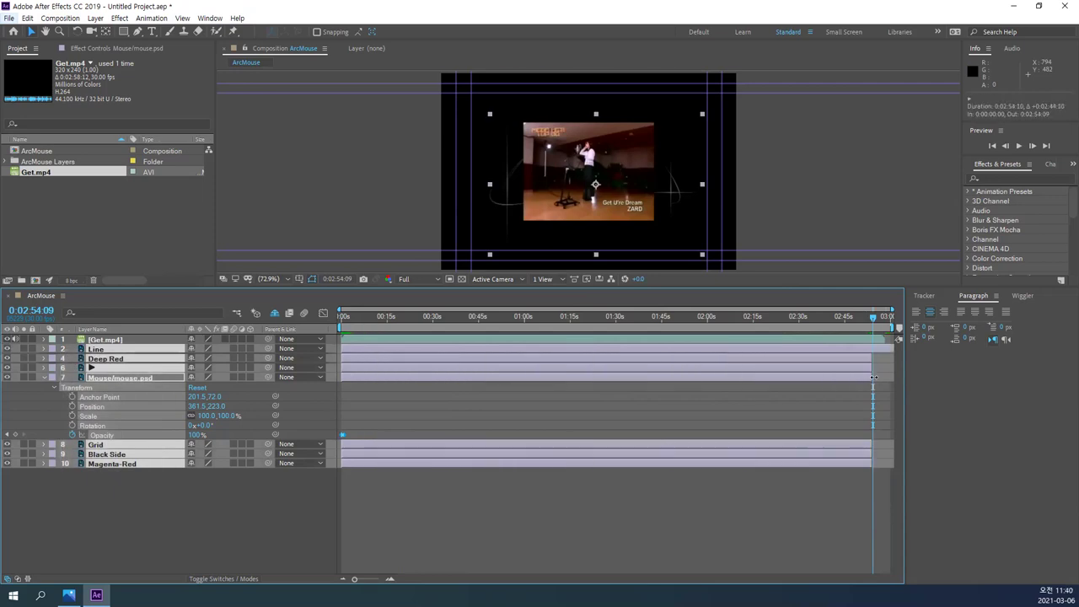
key("ctrl+z")
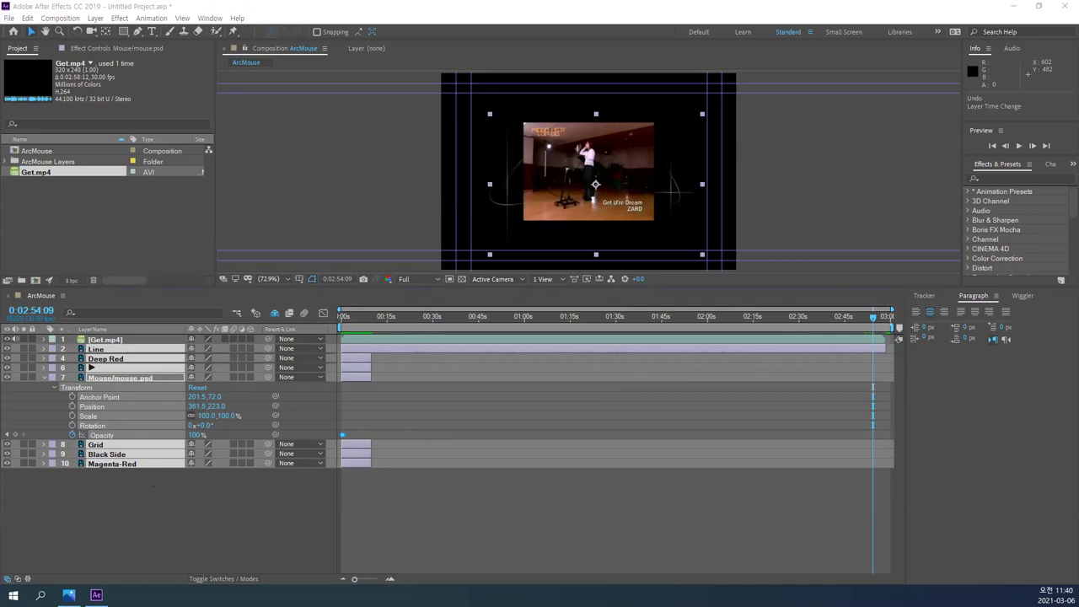
- Switch to the web browser and open the layer and keyframe control tutorial at cafe.naver.com/webd5/7079
key("alt+Tab")
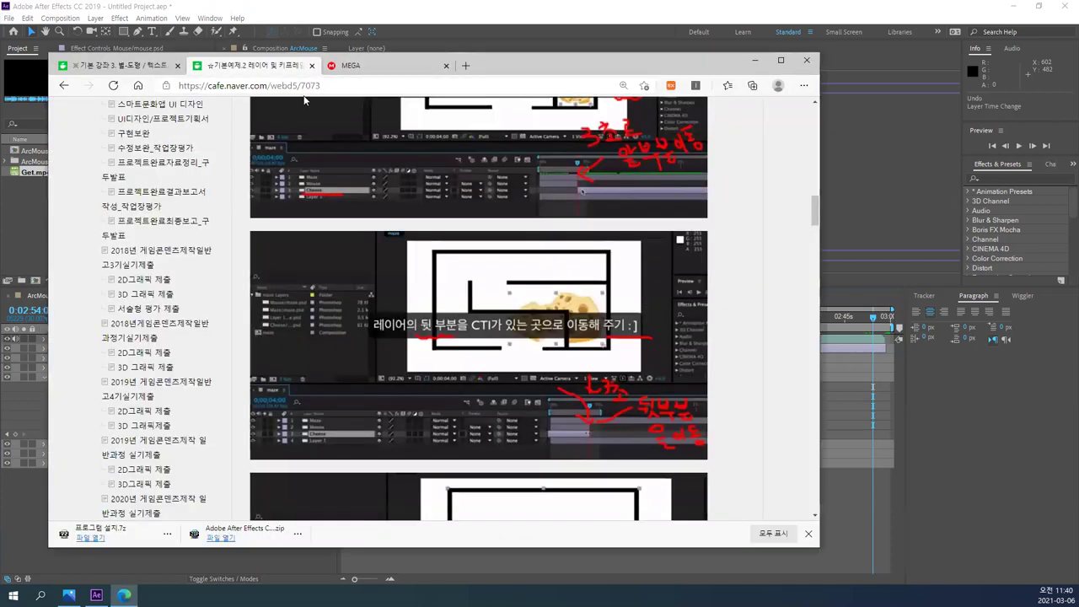
left_click(590, 86)
left_click_drag(815, 197, 812, 120)
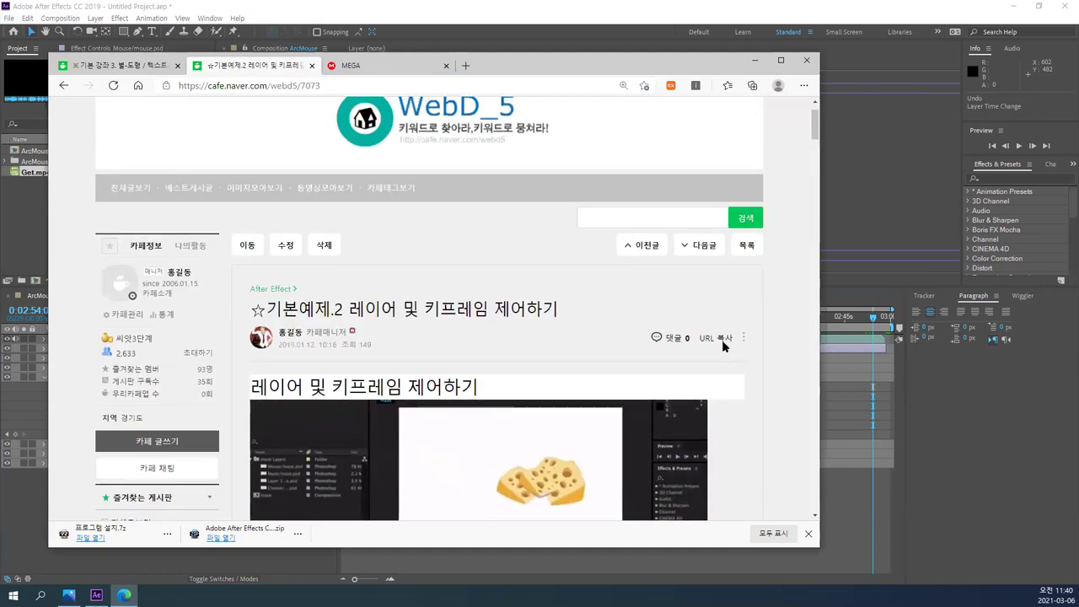
left_click(717, 338)
left_click(321, 85)
key("End")
key("BackSpace")
type("9")
key("Return")
scroll(525, 253, "down", 10)
scroll(525, 253, "down", 8)
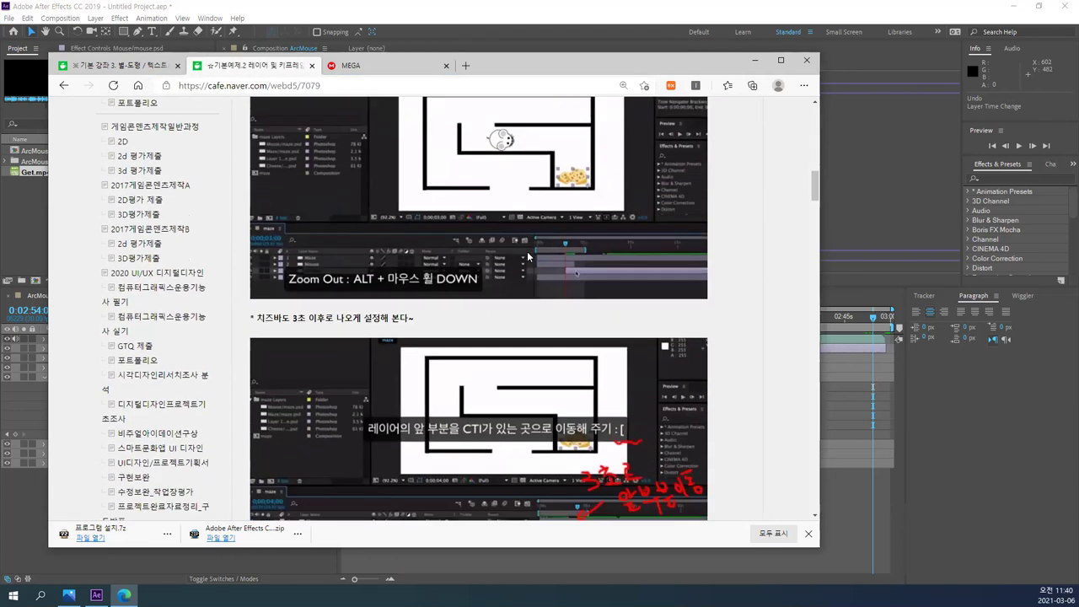
- Look through the tutorial article from its composition duration section to the Work Area section at the end
left_click_drag(815, 201, 816, 59)
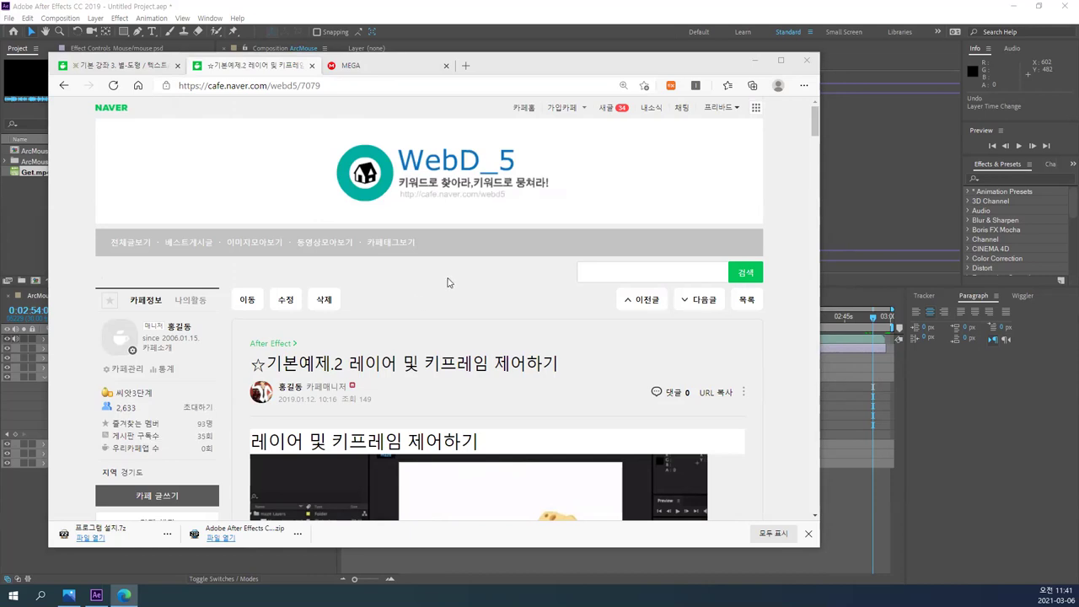
scroll(447, 283, "down", 3)
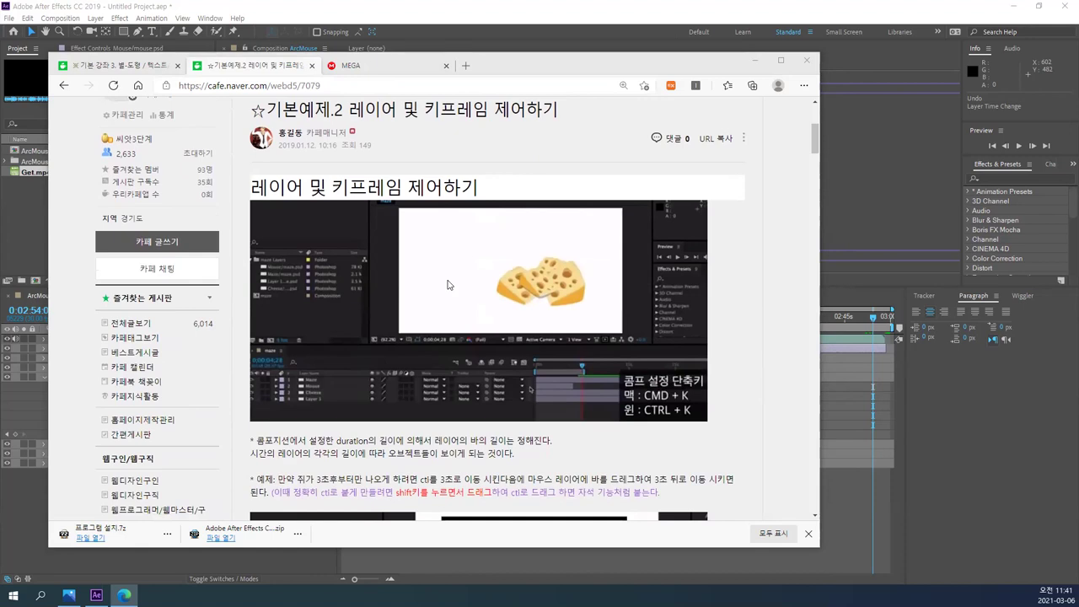
scroll(450, 285, "up", 2)
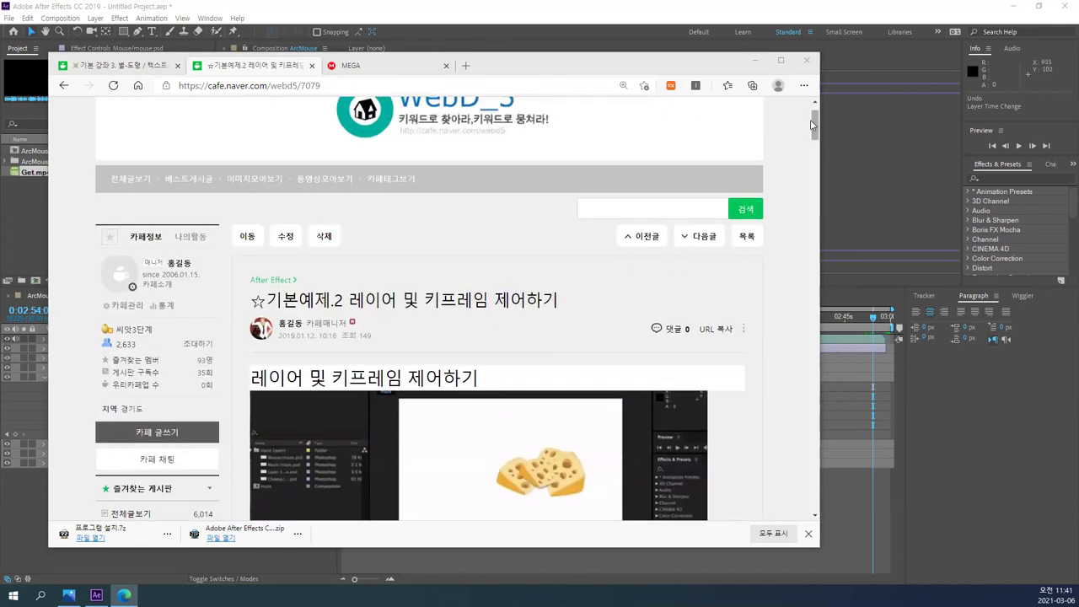
left_click_drag(811, 125, 816, 313)
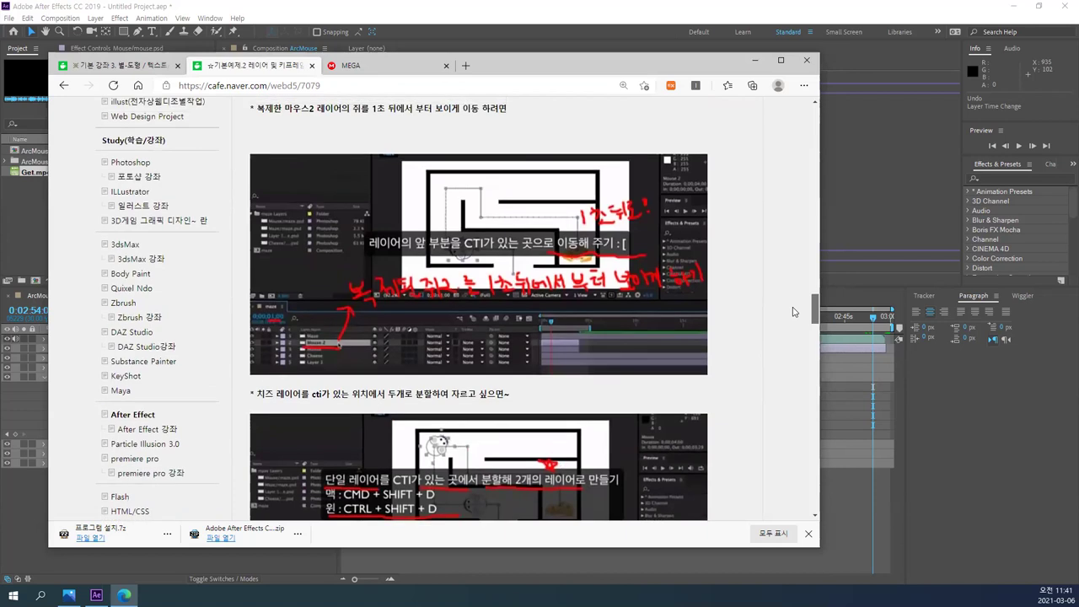
scroll(792, 308, "up", 2)
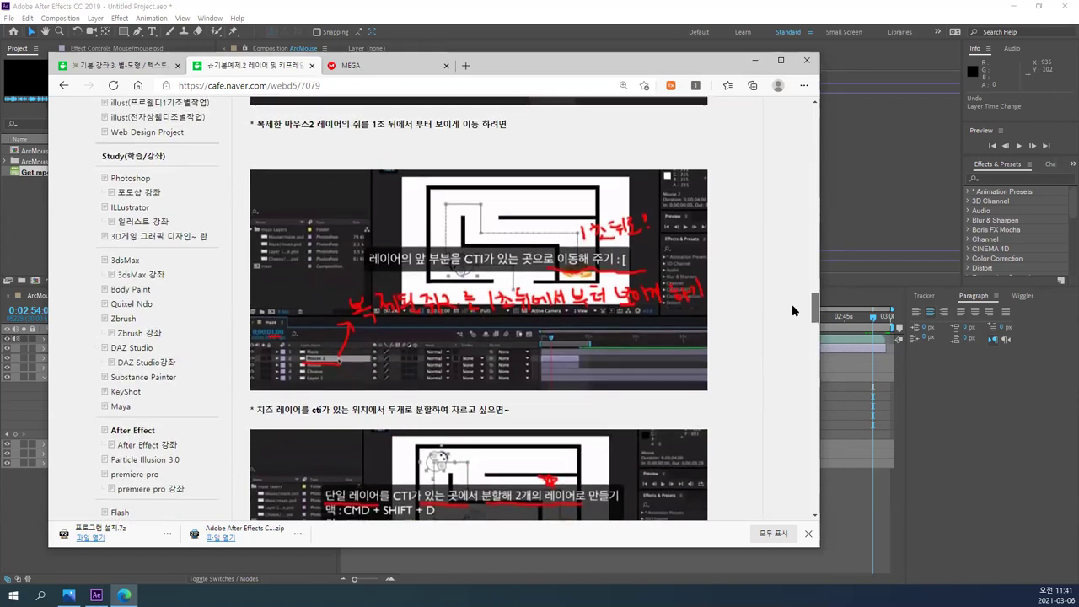
scroll(792, 302, "up", 1)
left_click_drag(814, 298, 877, 431)
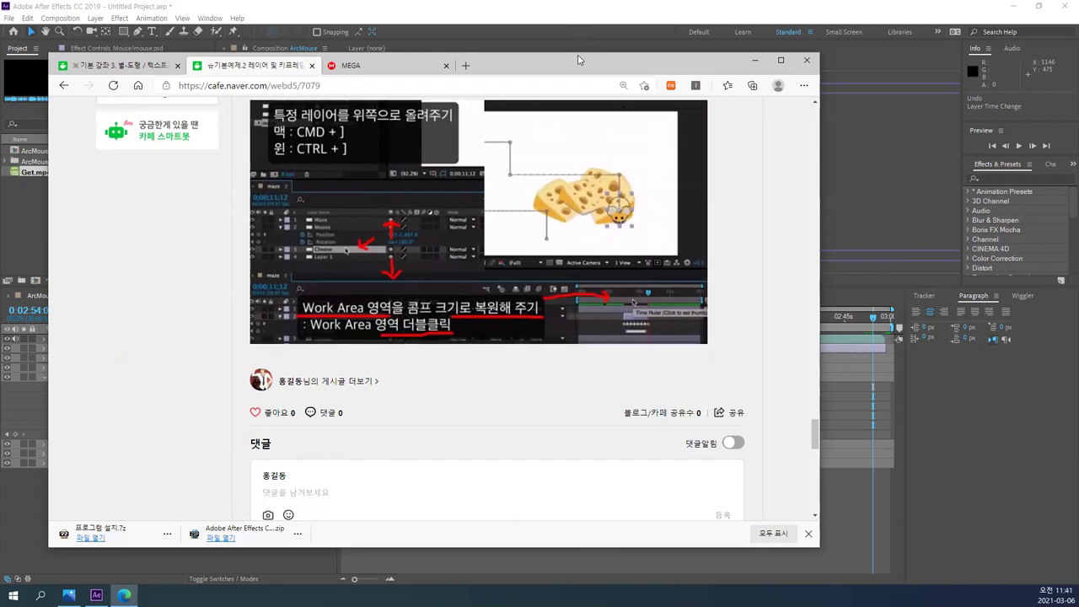
- Review the tutorial's section on trimming a layer's left and right ends at the CTI, and return to After Effects
key("alt+F4")
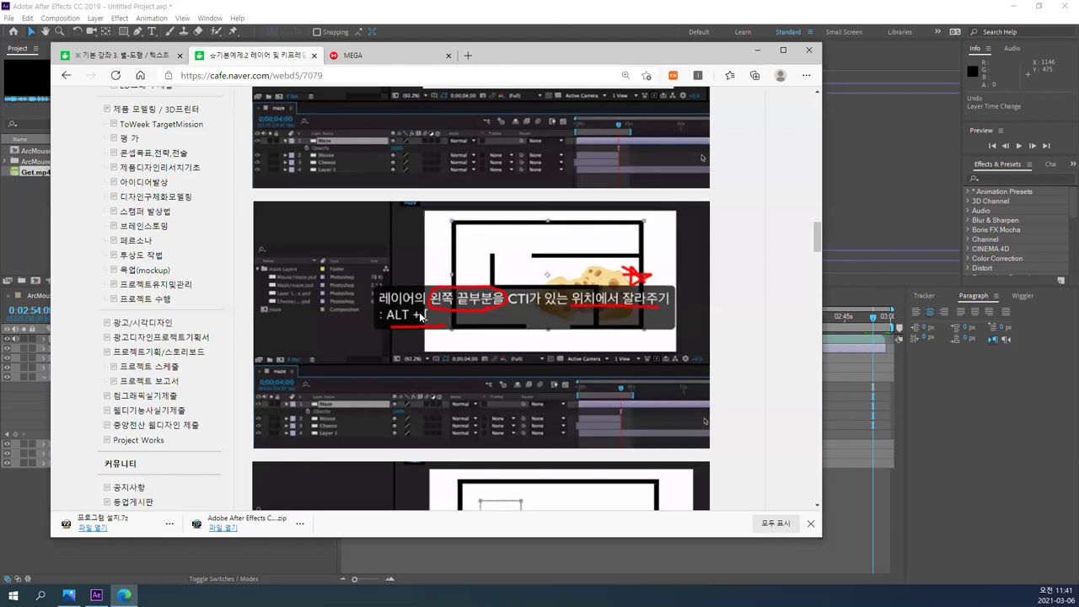
scroll(419, 316, "up", 3)
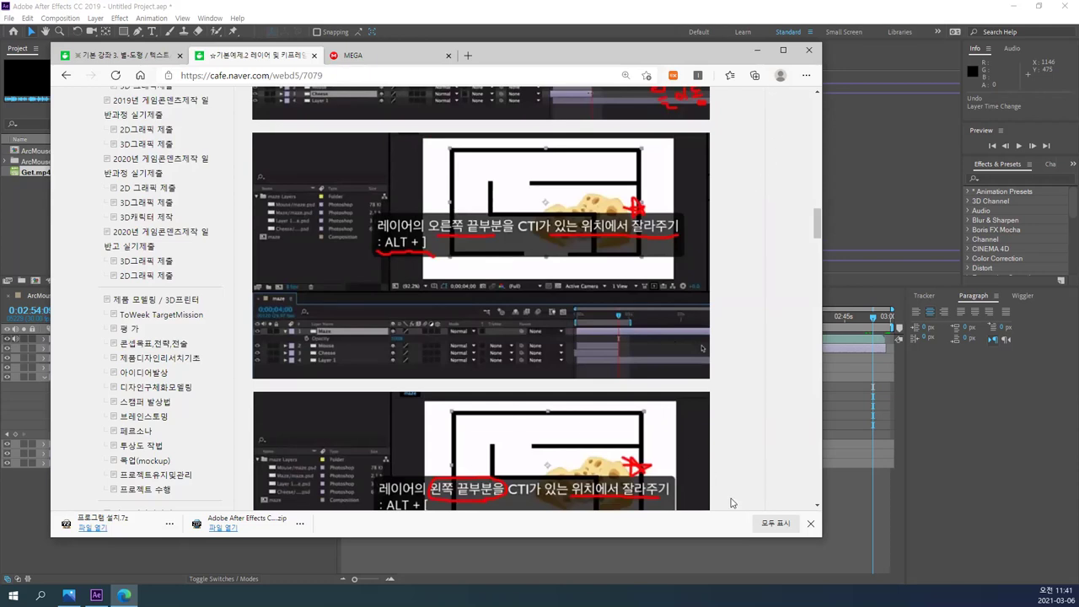
left_click(811, 524)
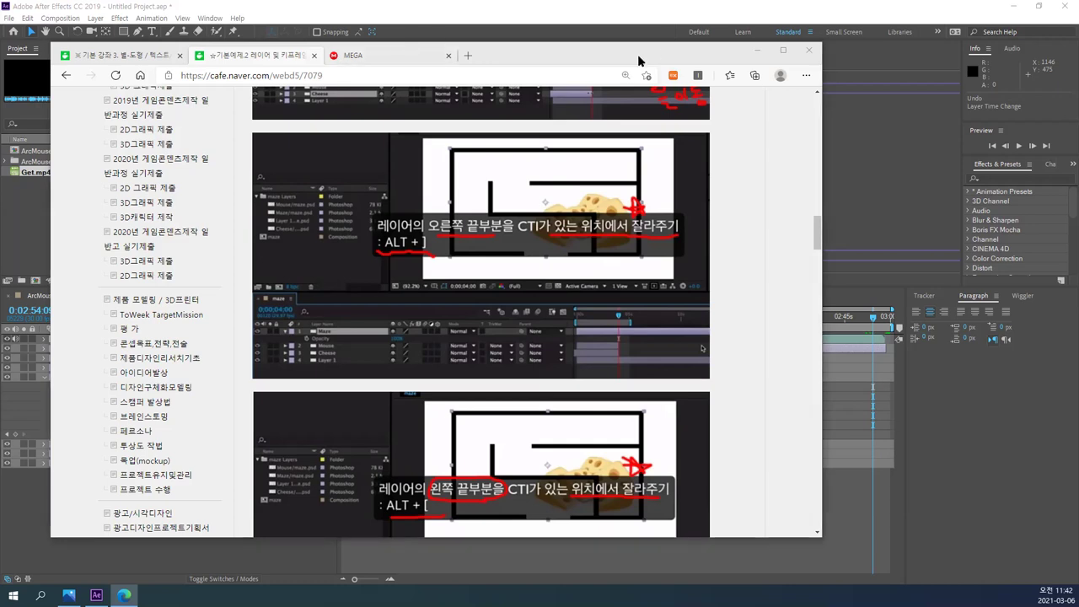
key("alt+F4")
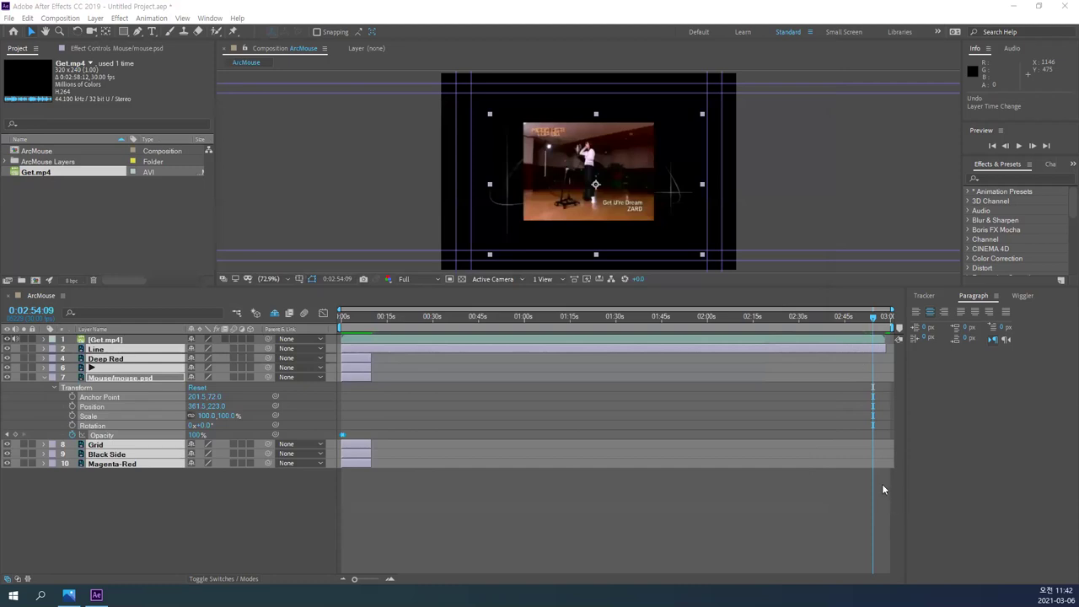
- Move the current time to the end of Get.mp4 at 0:02:58:11 and deselect all layers
mouse_move(874, 318)
left_mouse_down()
mouse_move(855, 321)
mouse_move(886, 319)
left_mouse_up()
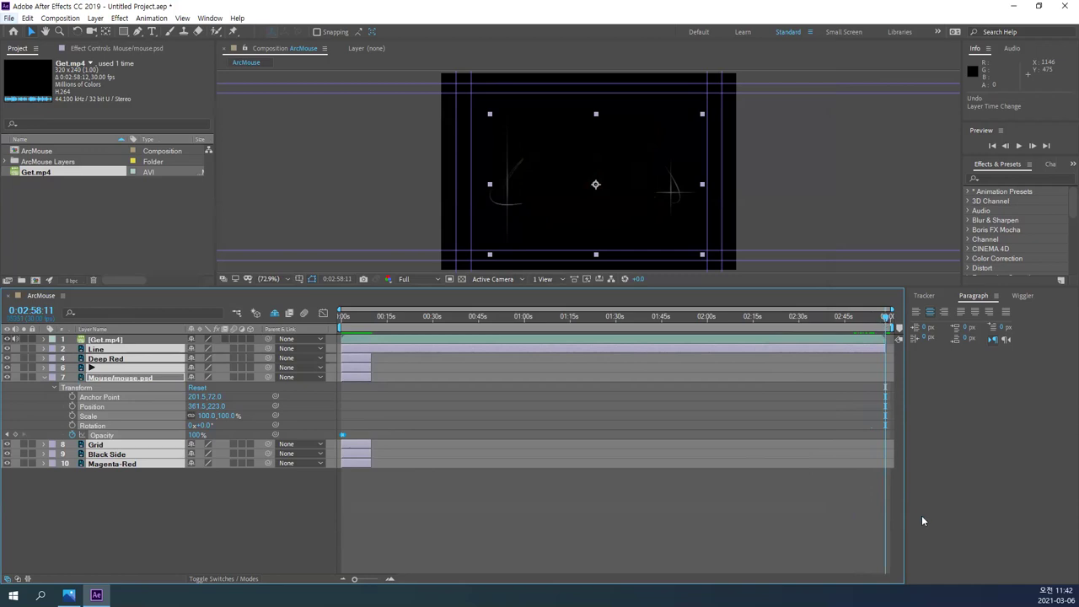
left_click(120, 481)
left_click(369, 346)
left_click(98, 473)
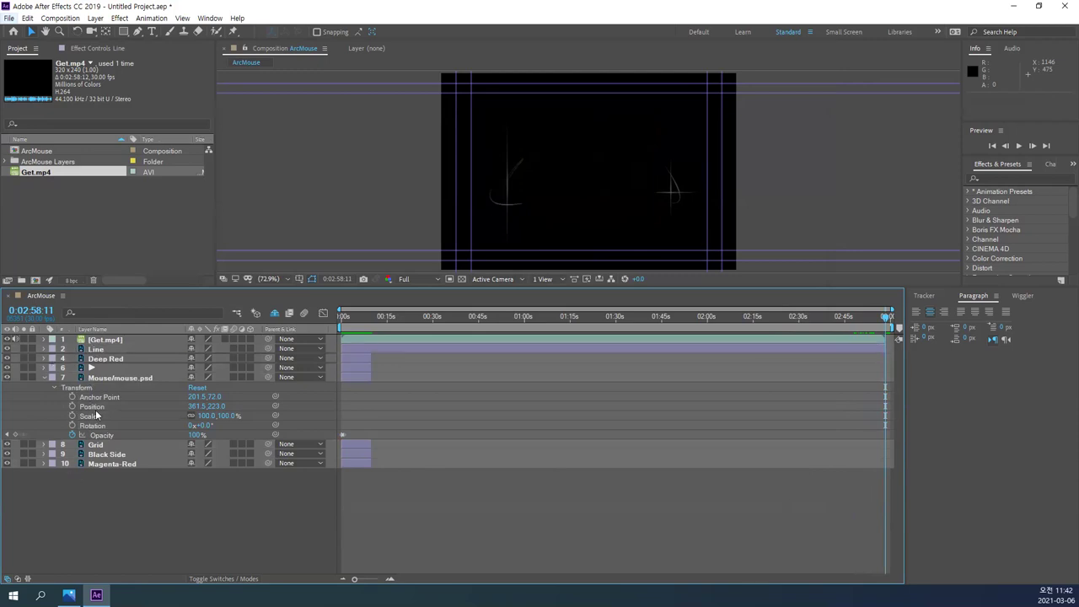
- Show the hidden shy layers, collapse the Microsoft Arc Mouse, Microsoft and Mouse/mouse.psd layers' properties, and select the Line layer
left_click(274, 314)
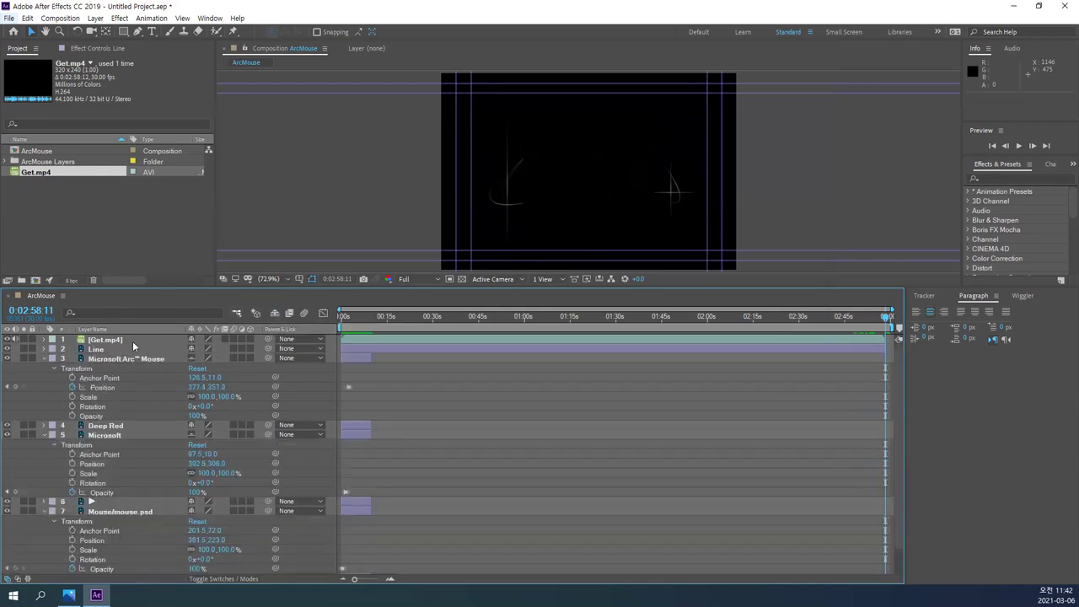
left_click(44, 358)
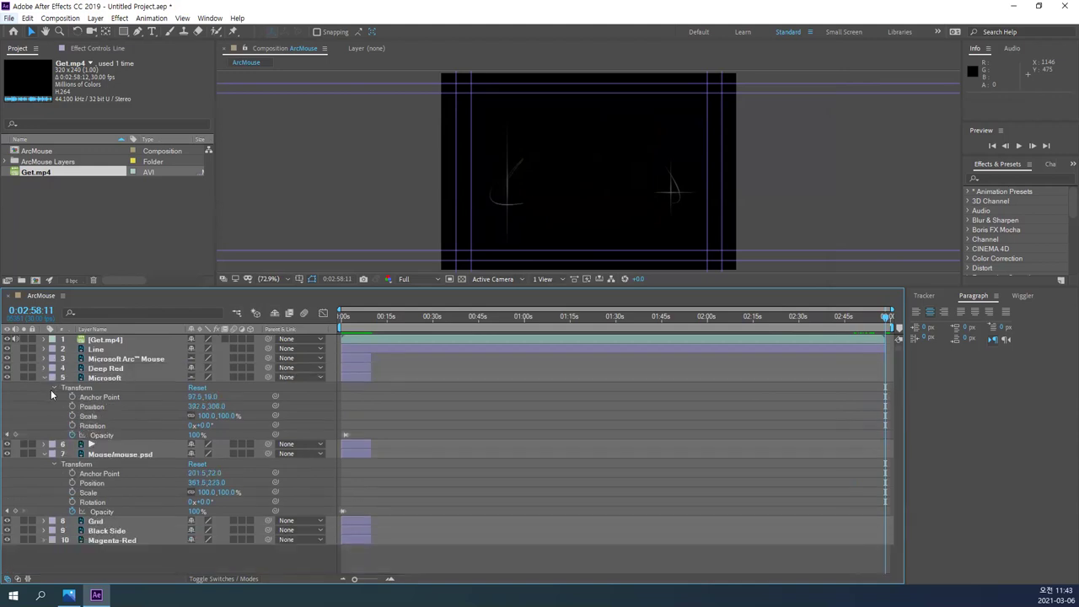
left_click(44, 377)
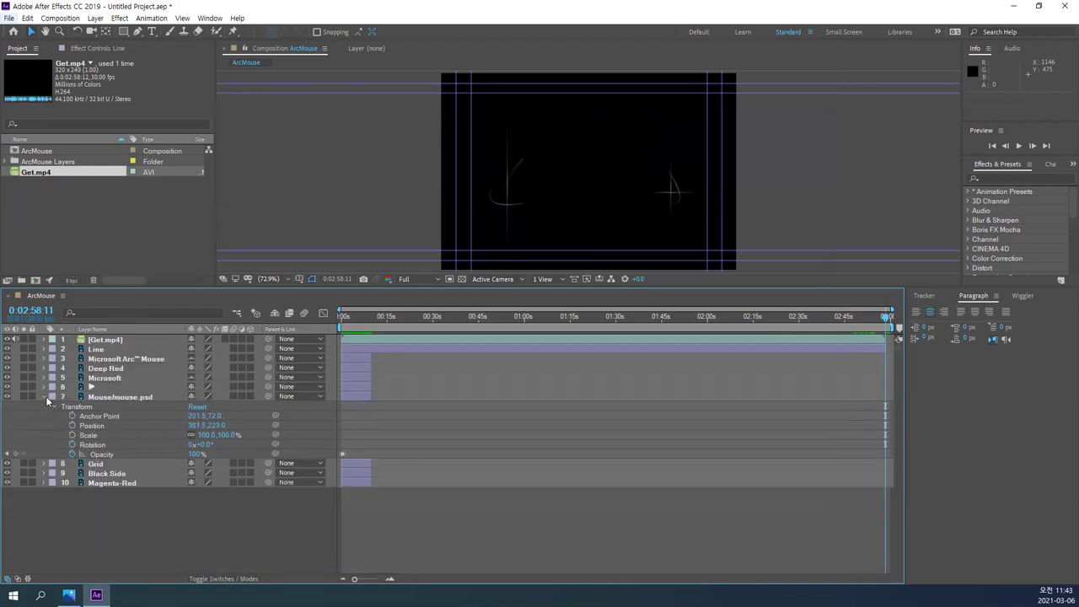
left_click(44, 396)
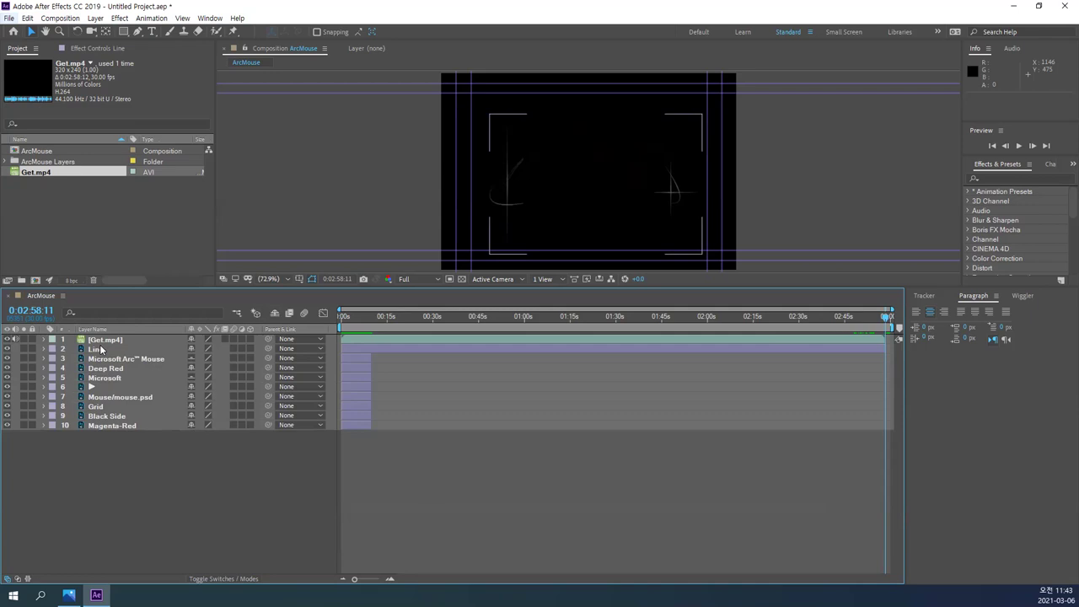
left_click(99, 349)
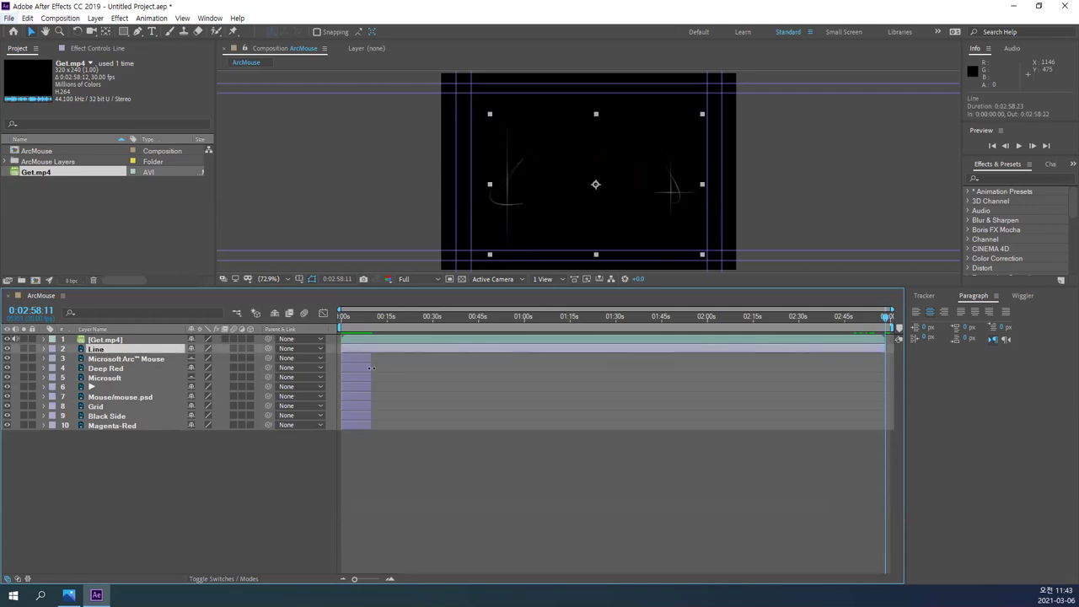
- Extend the ends of the layers from Microsoft Arc Mouse down to Magenta-Red to the current time, 0:02:58:11
left_click(145, 360)
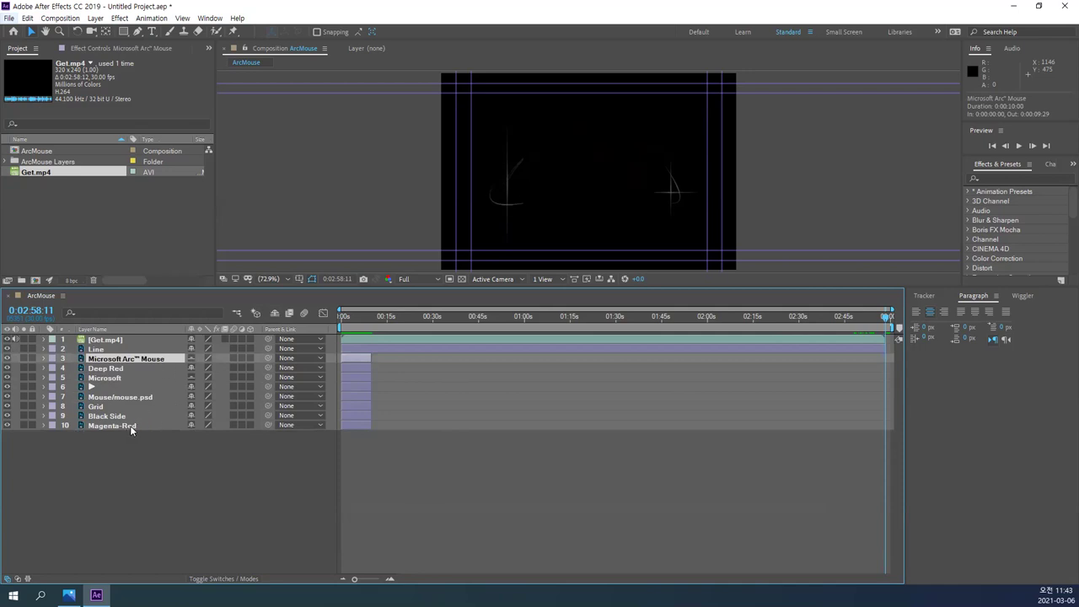
left_click(130, 425, "shift")
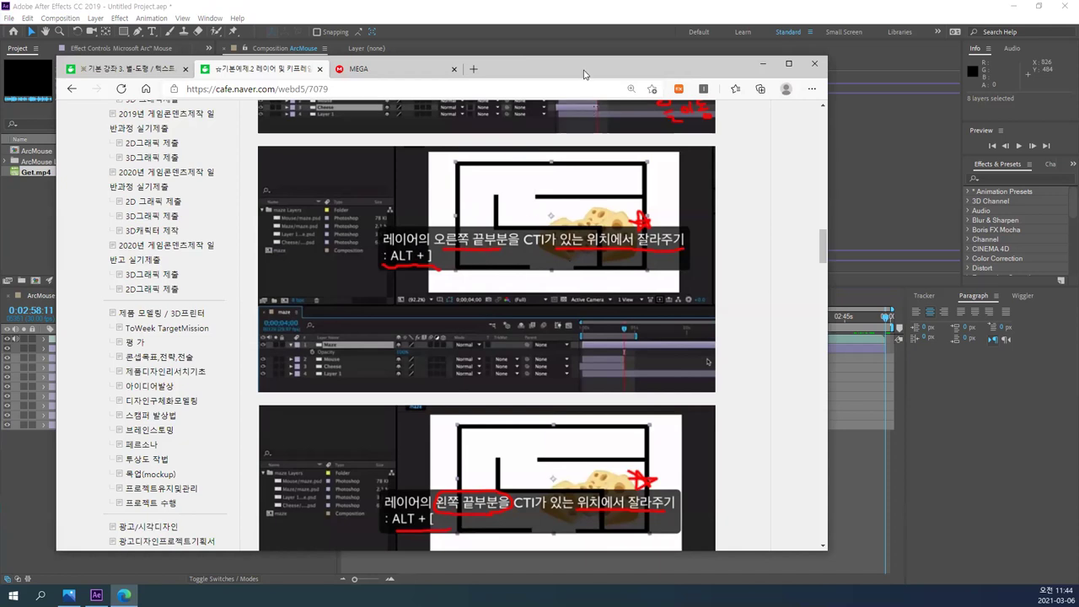
key("alt+Tab")
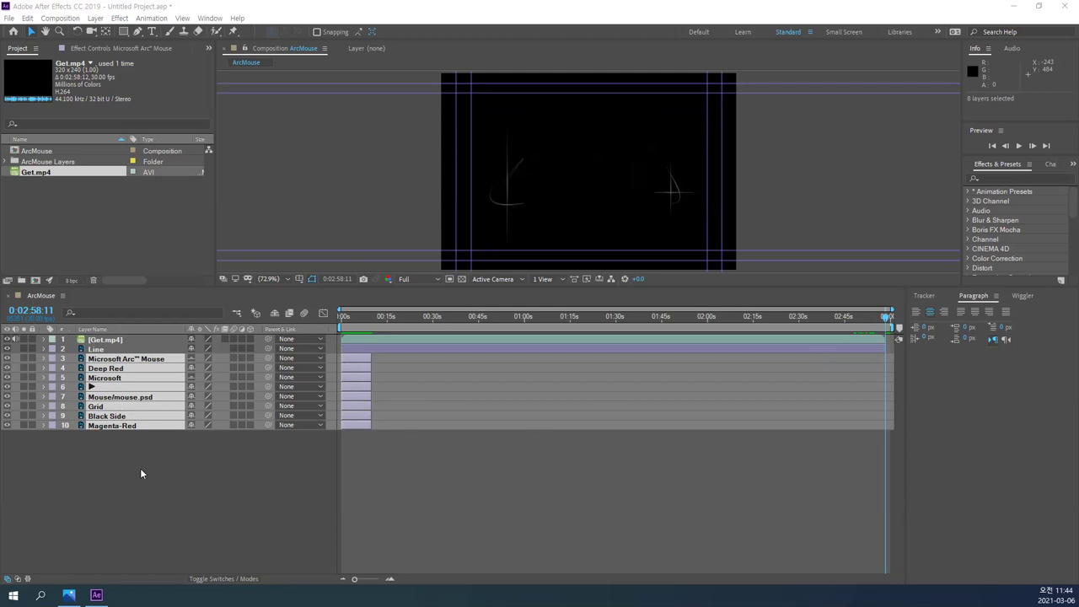
left_click_drag(231, 468, 103, 363)
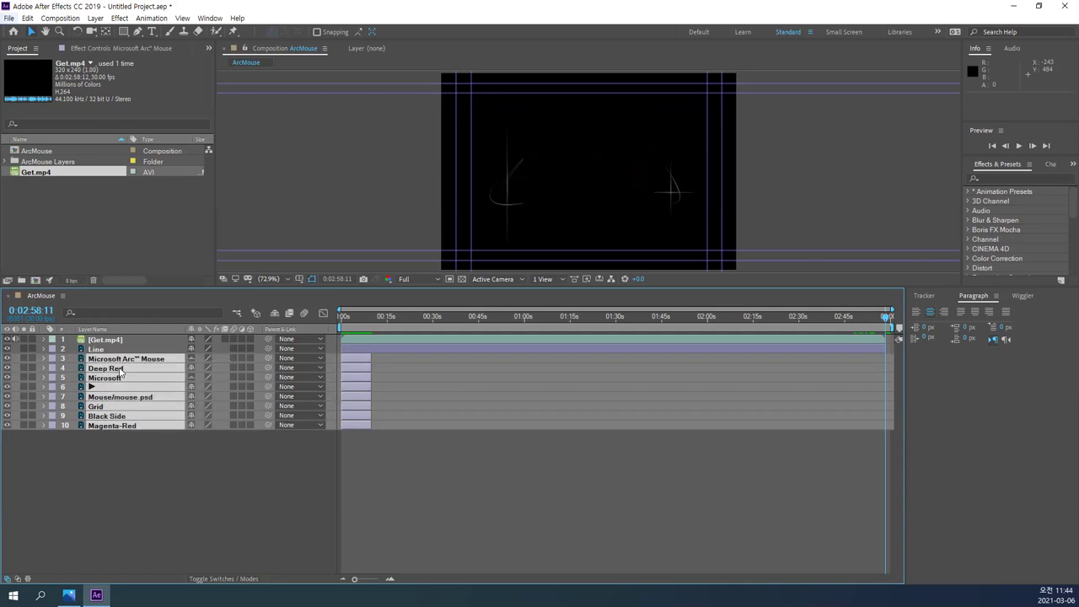
key("alt+bracketright")
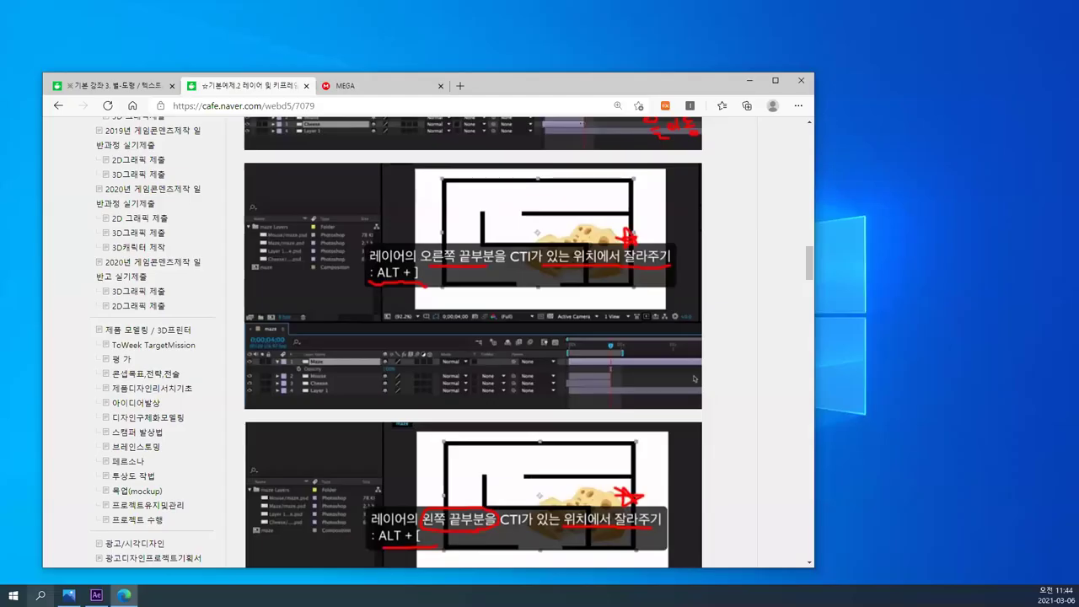
left_click(96, 595)
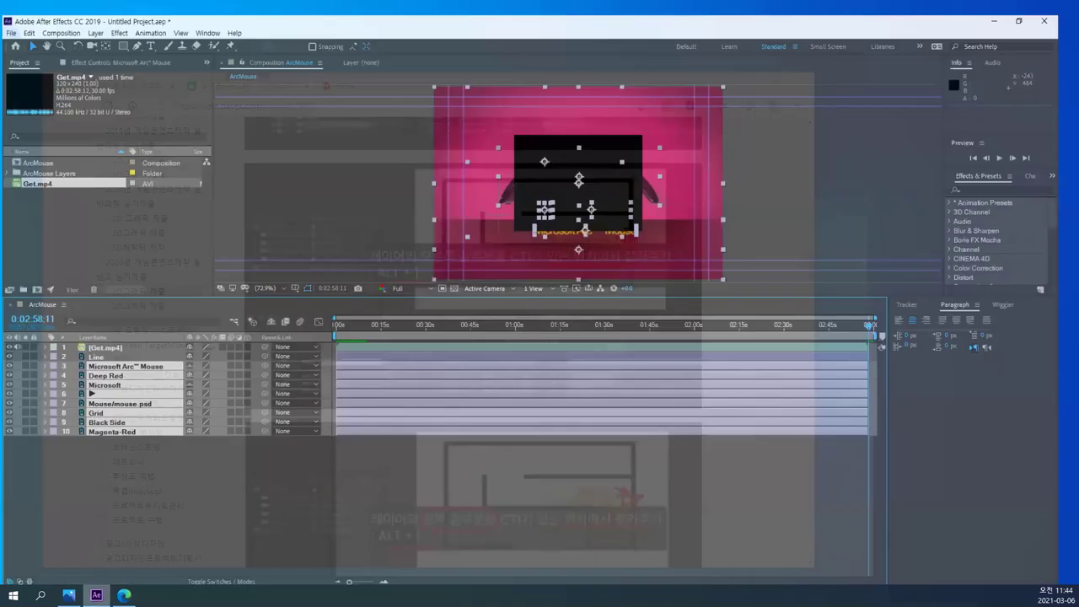
- Review the tutorial's section on trimming a layer's ends at the CTI, and return to After Effects
left_click(124, 595)
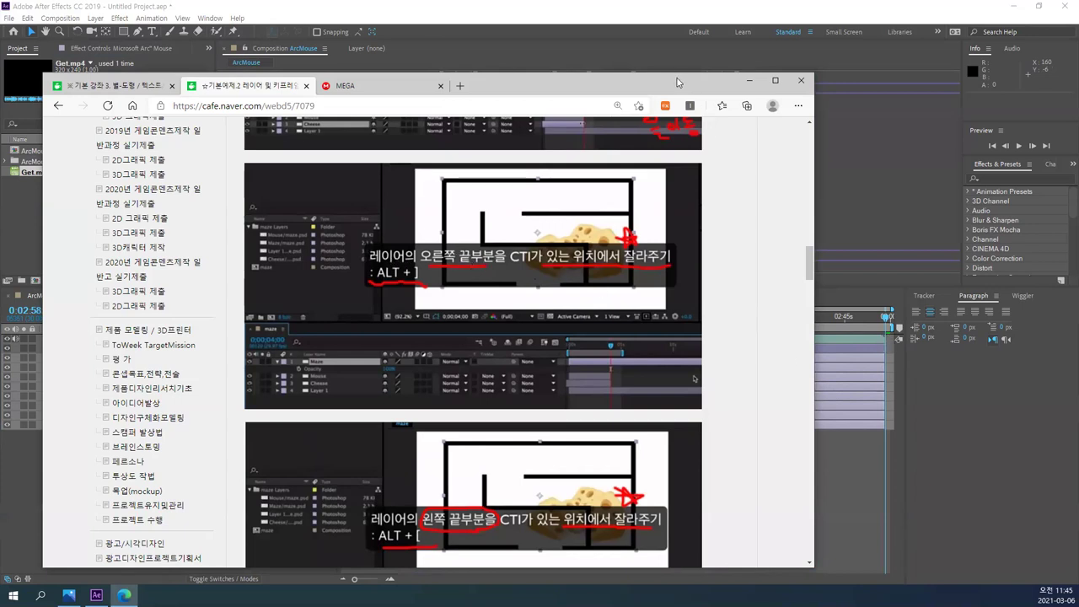
left_click_drag(676, 82, 670, 82)
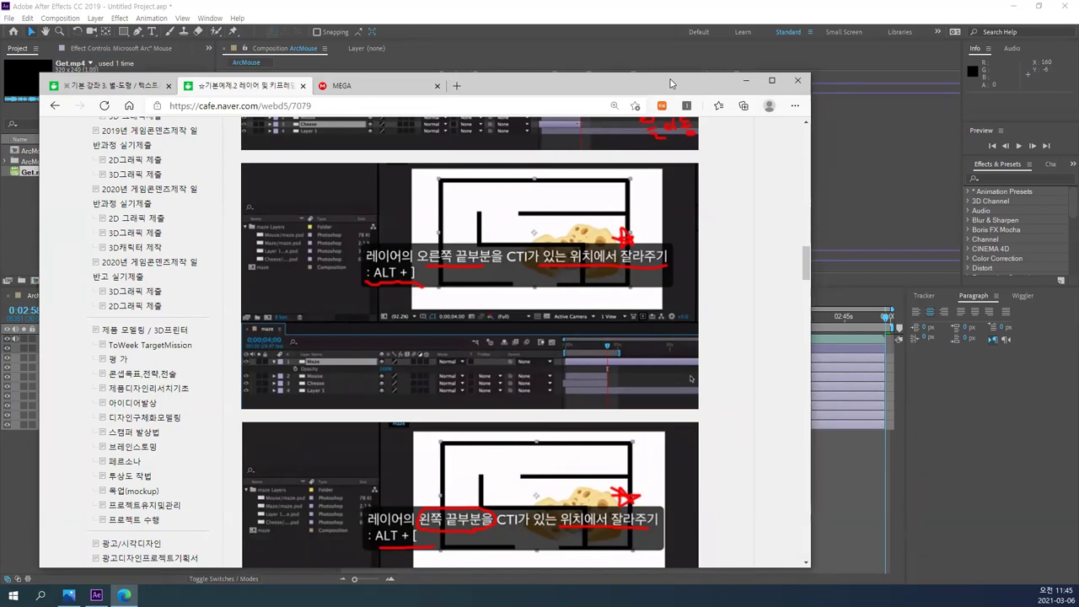
left_click(745, 80)
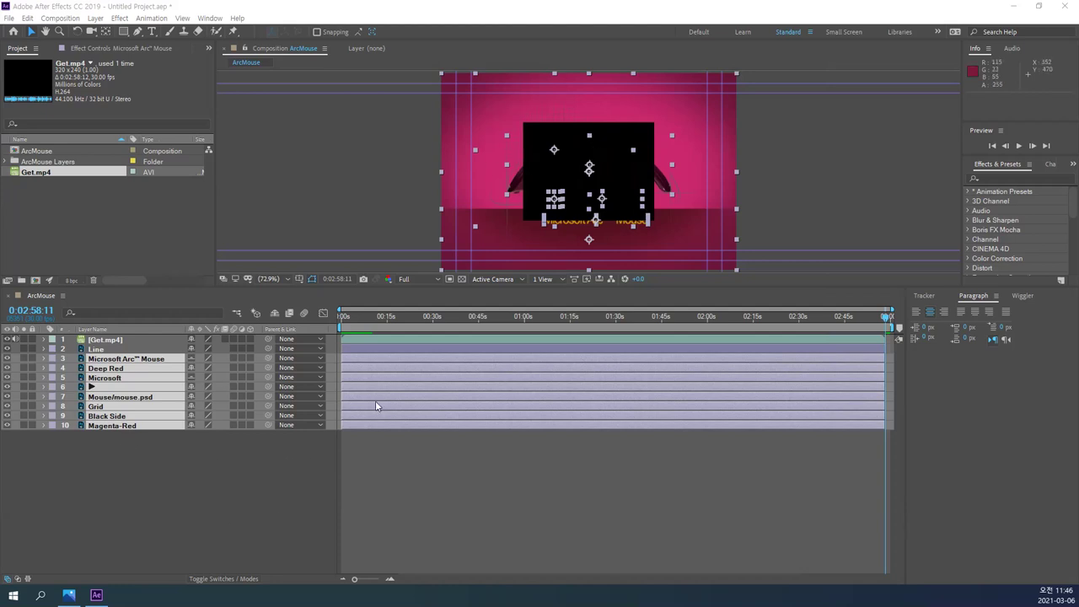
- Deselect all layers, scrub back through the composition, and set the current time to 0:01:00:00
left_click(264, 499)
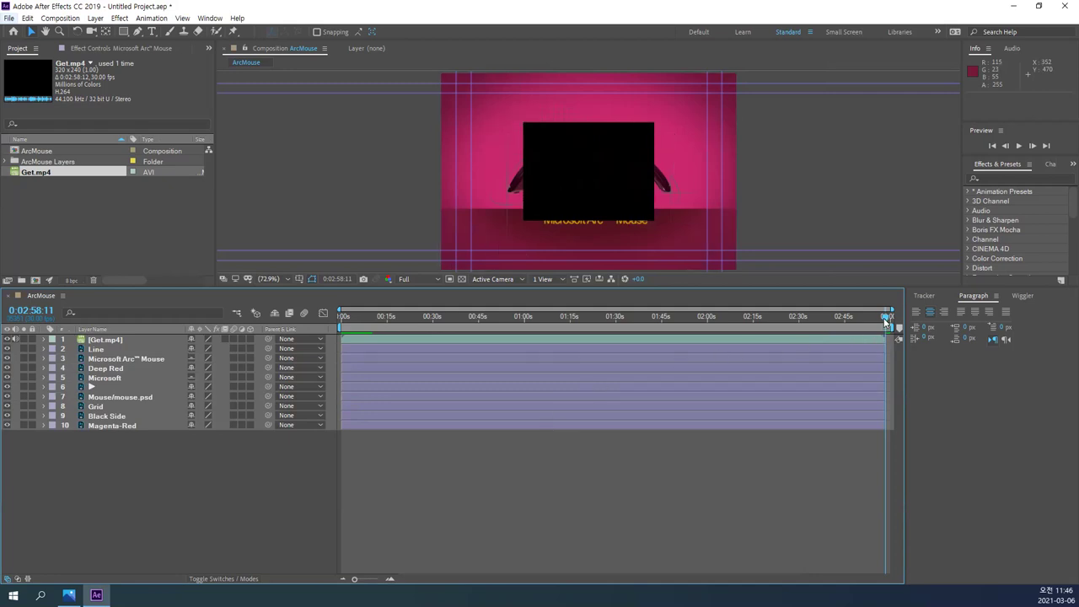
left_click_drag(885, 320, 391, 320)
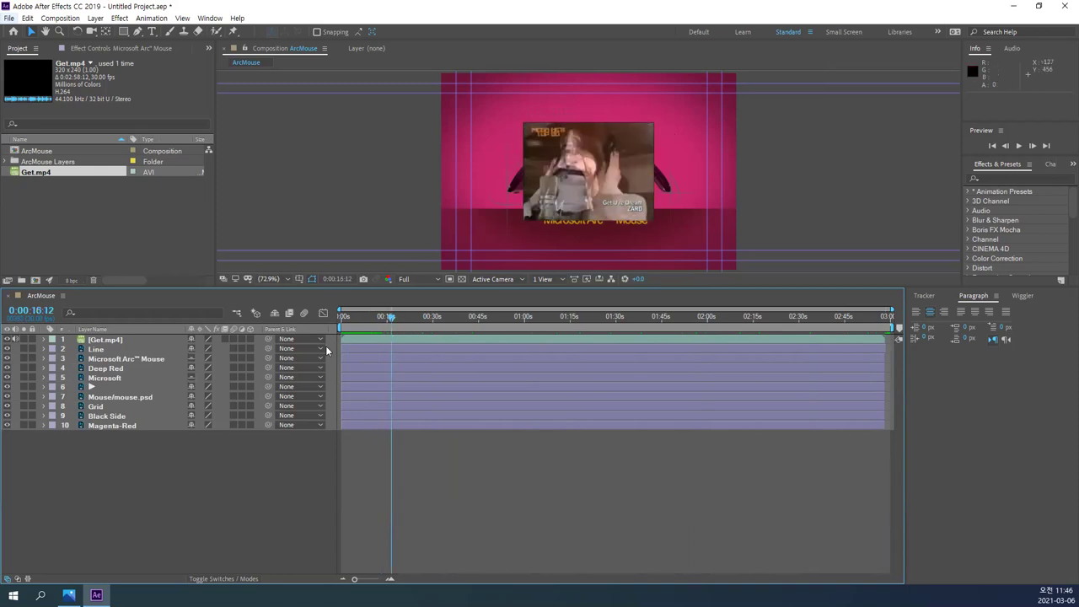
left_click_drag(391, 318, 346, 317)
left_click(367, 317)
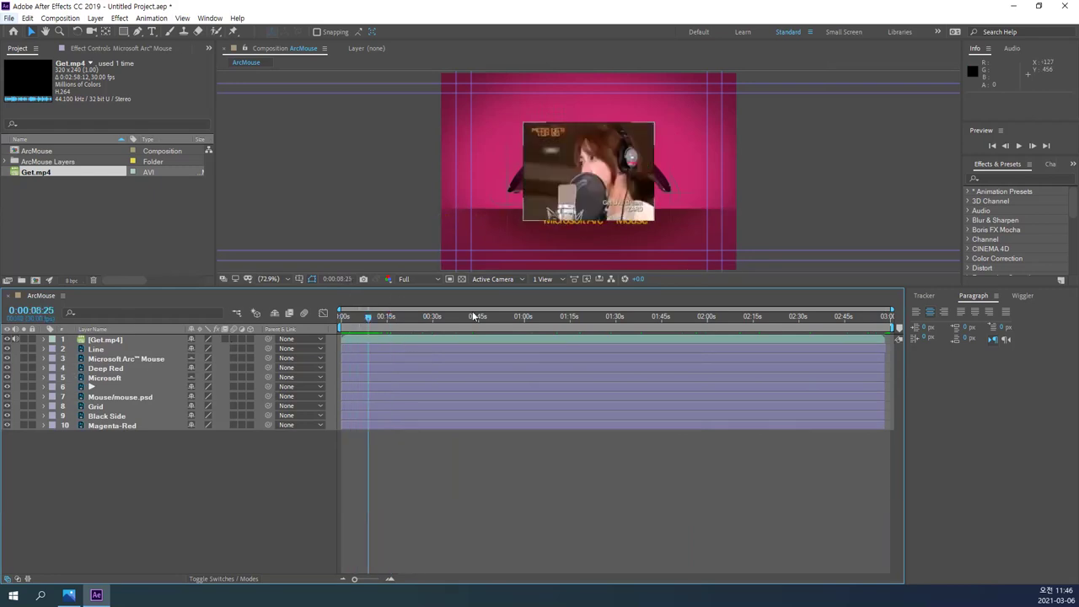
left_click(37, 312)
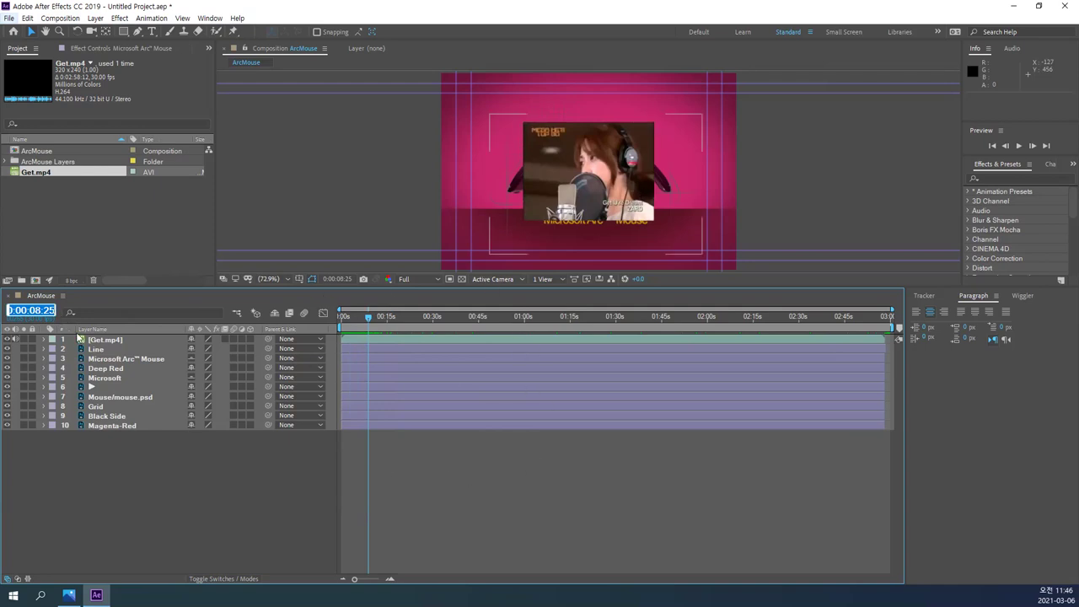
type("1:")
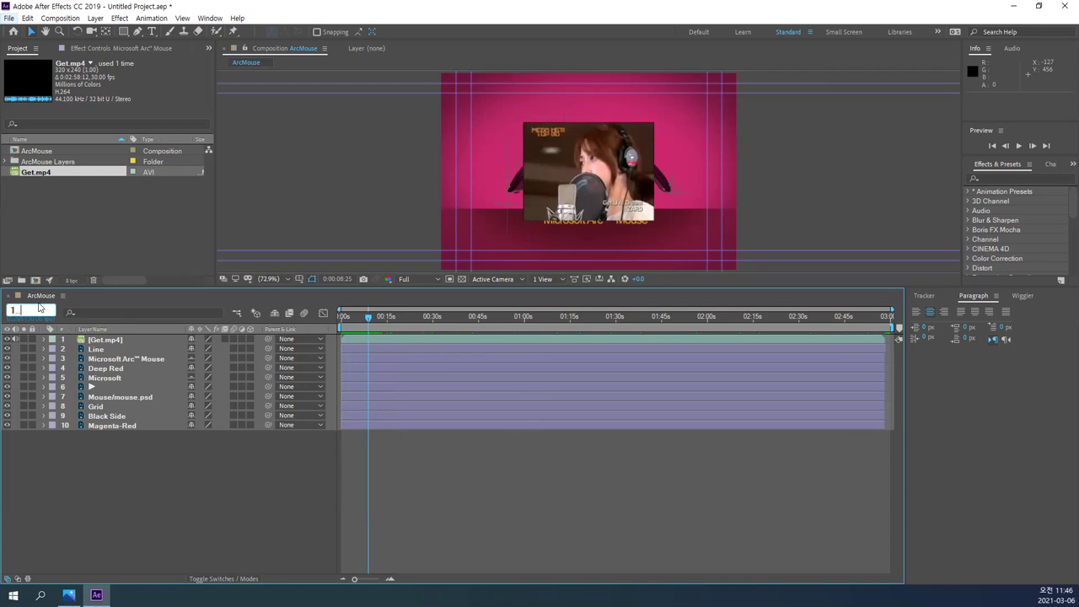
type("00:00")
key("Return")
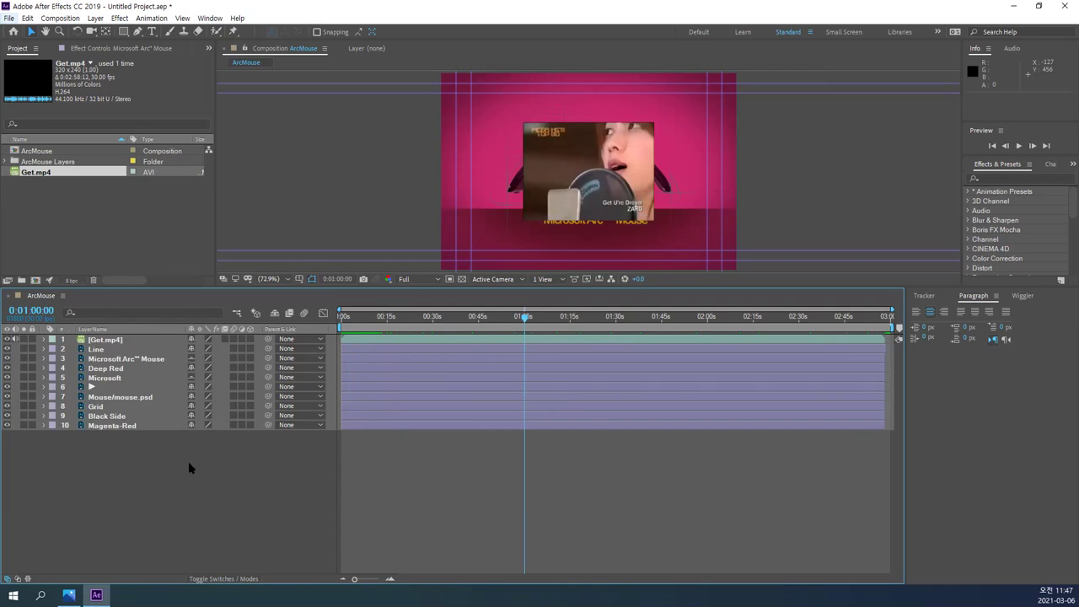
- Select the layers from Line to Magenta-Red, trim their starts at 0:01:00:00, undo the trim, and close the tutorial page
left_click_drag(110, 437, 26, 352)
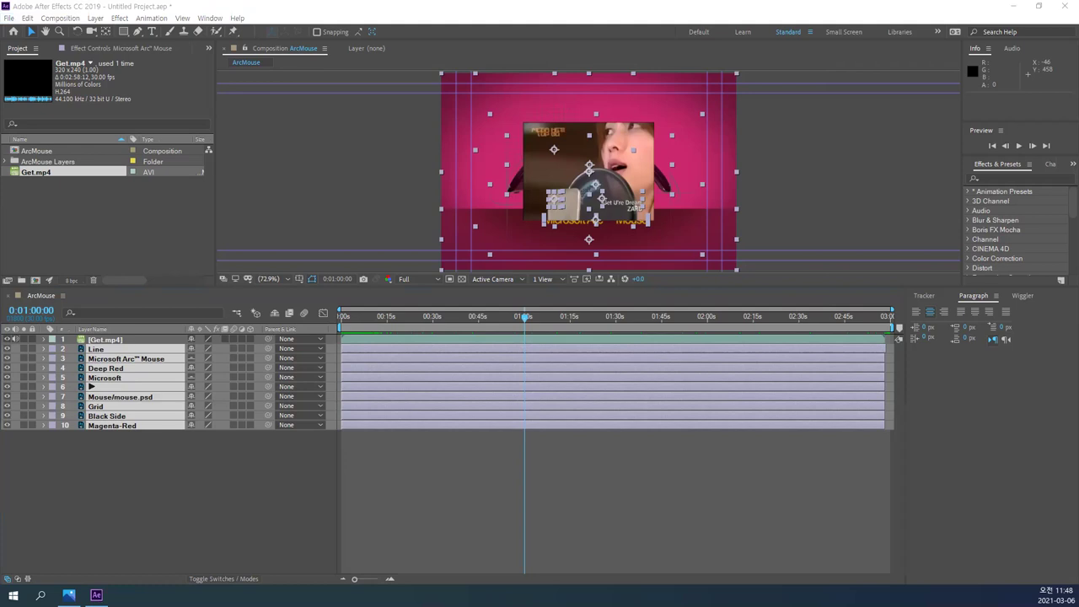
scroll(540, 290, "down", 1)
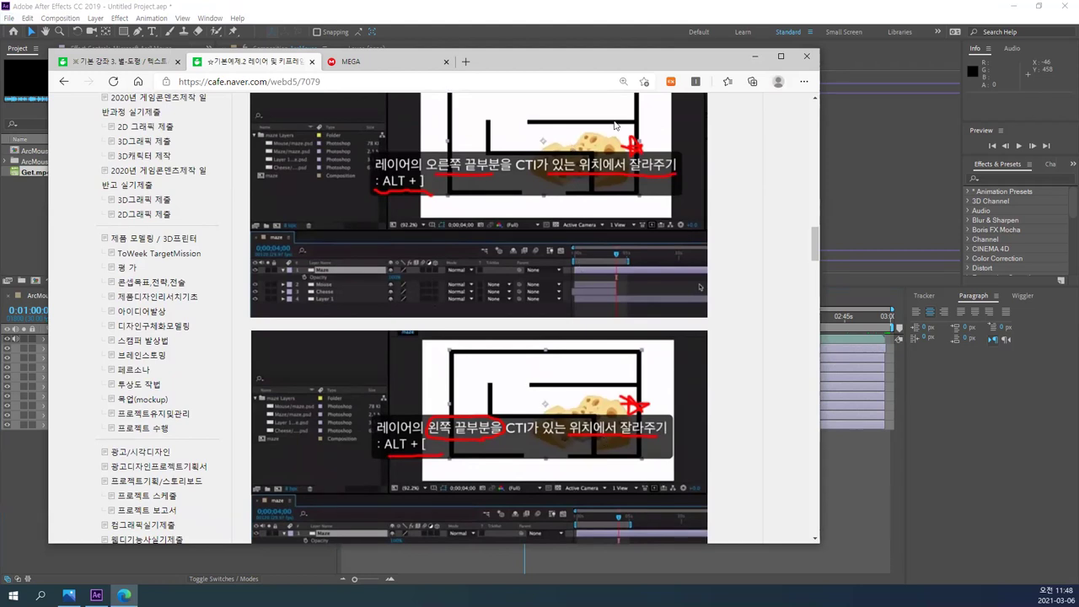
left_click(807, 55)
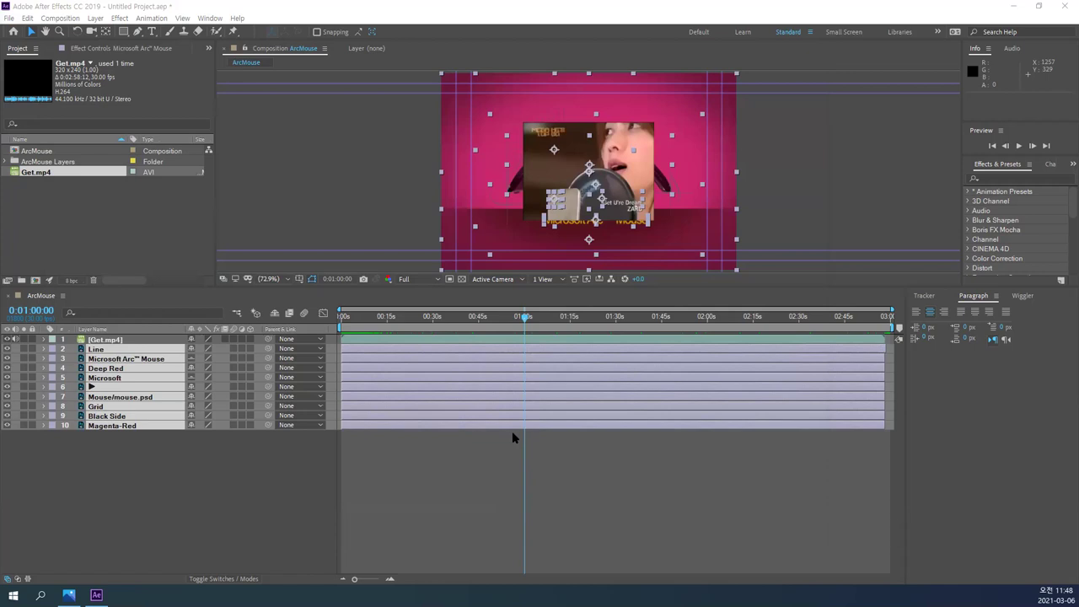
left_click_drag(254, 456, 93, 349)
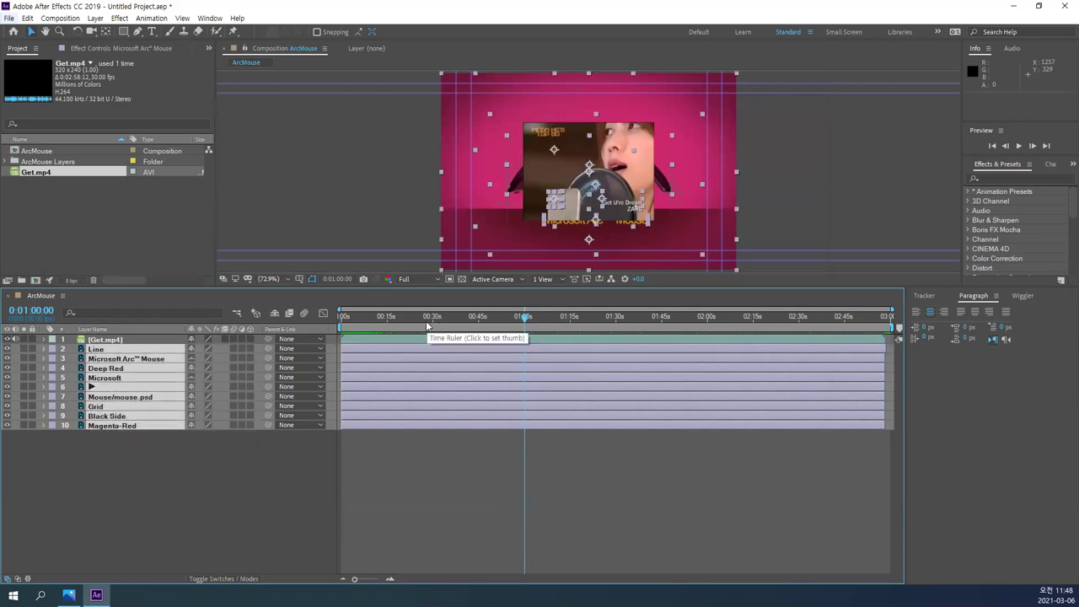
key("alt+bracketleft")
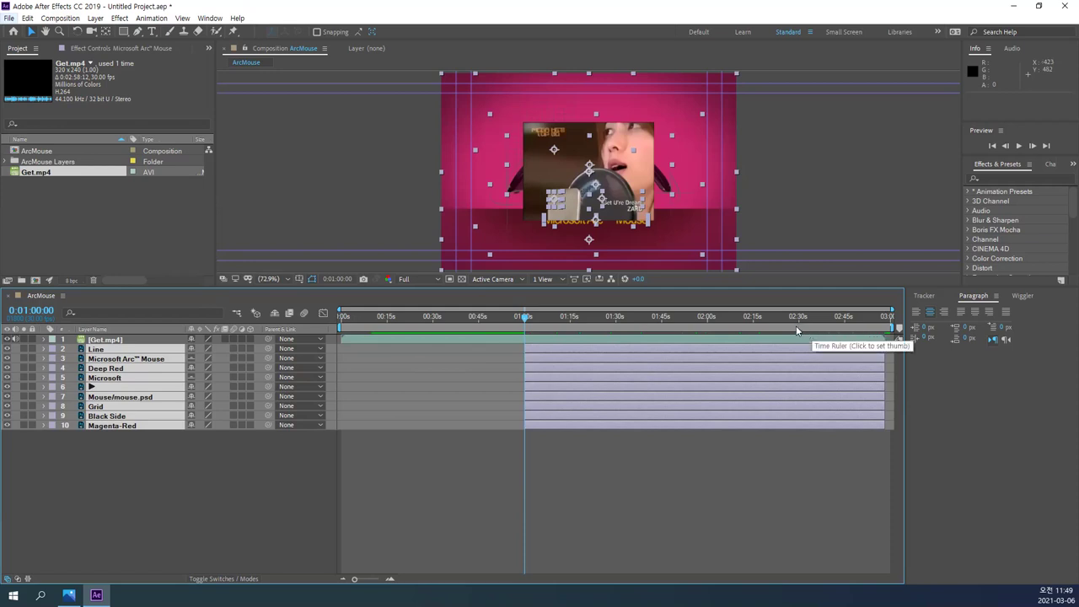
key("ctrl+z")
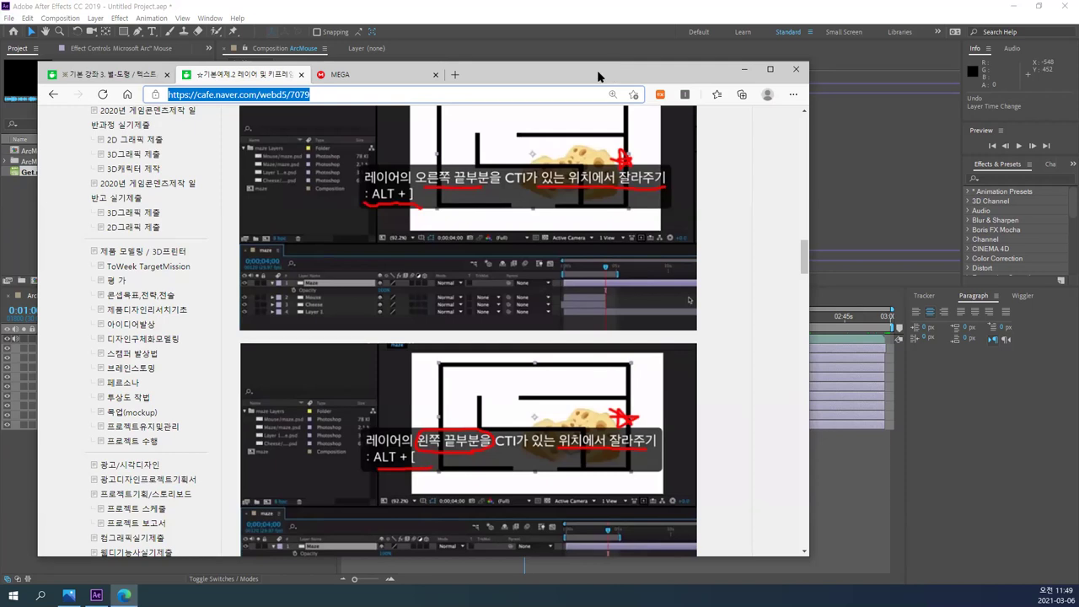
key("alt+F4")
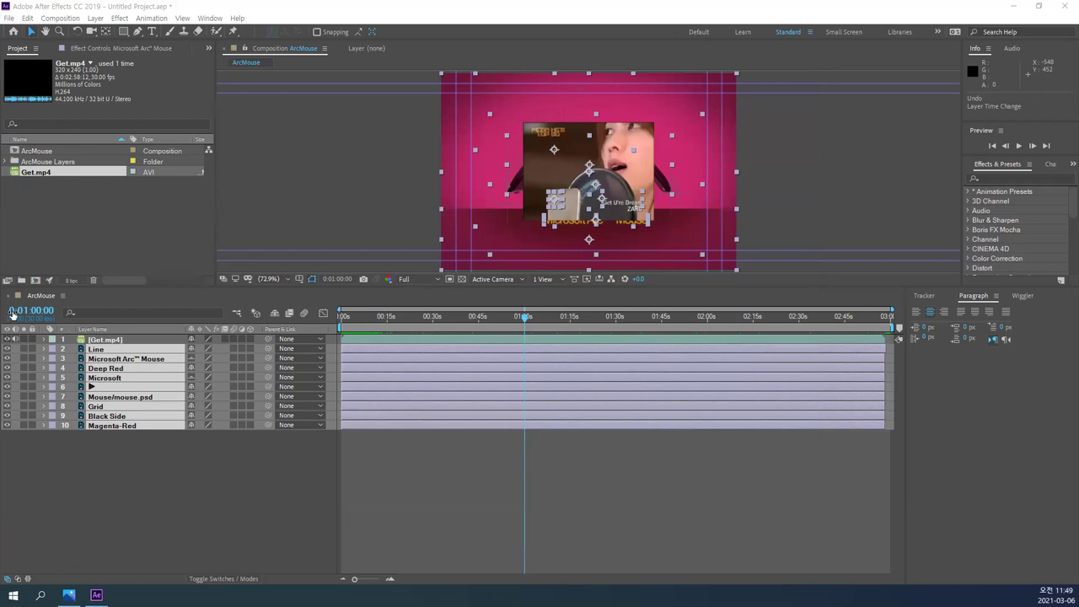
- Select only the Get.mp4 layer and set the current time to 0:00:04:00
left_click(452, 489)
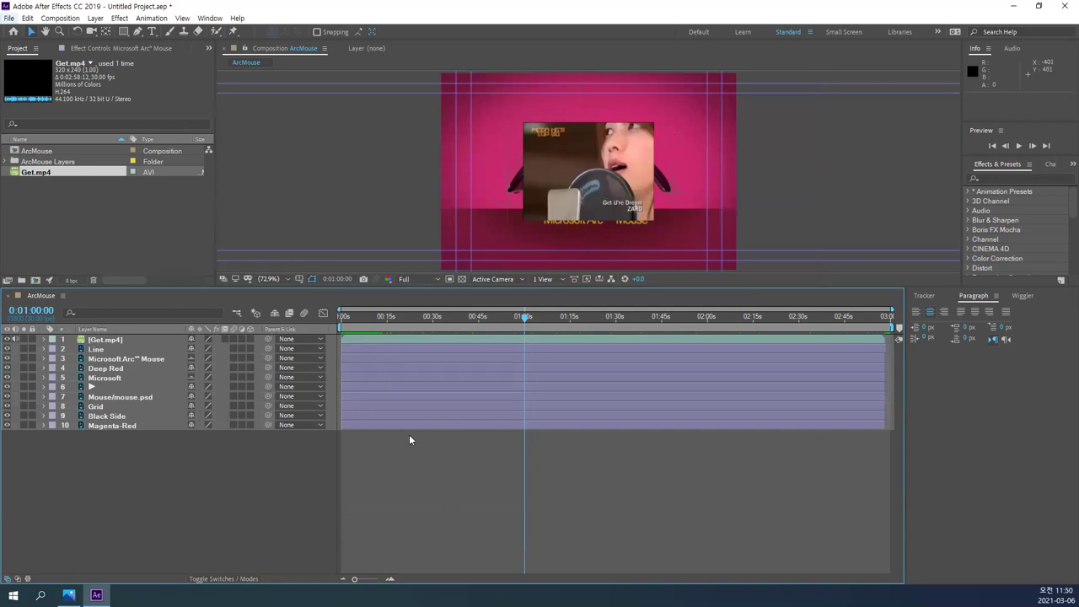
left_click(134, 339)
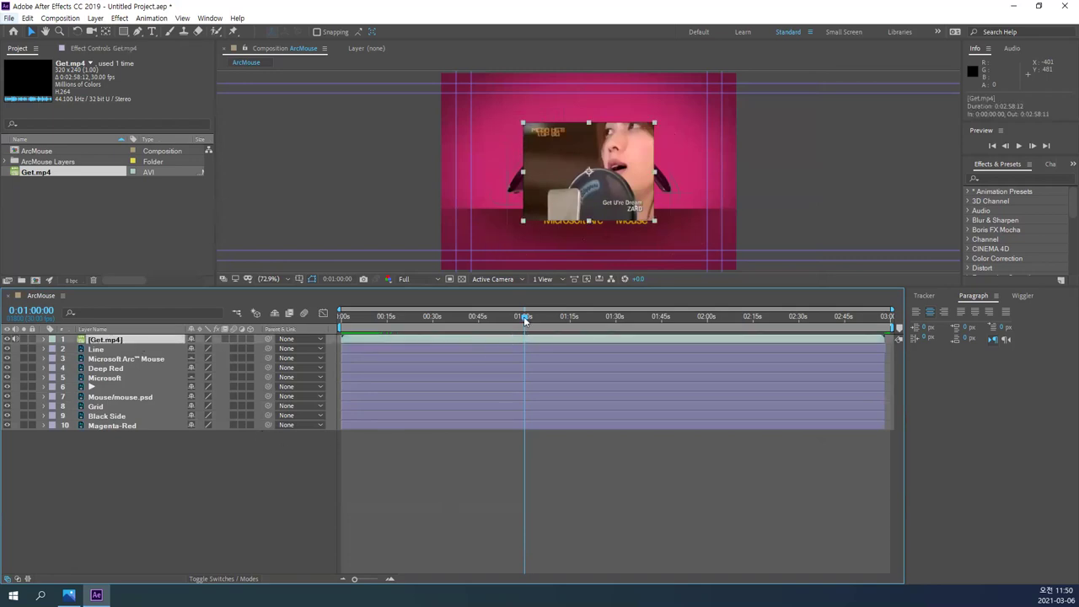
left_click_drag(521, 329, 434, 316)
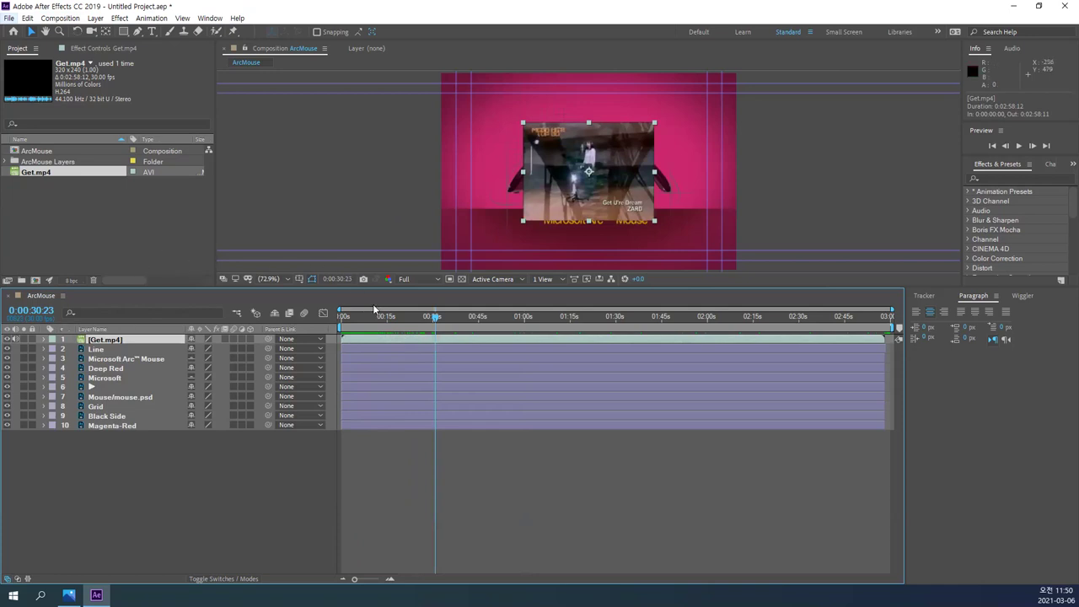
left_click_drag(435, 323, 309, 321)
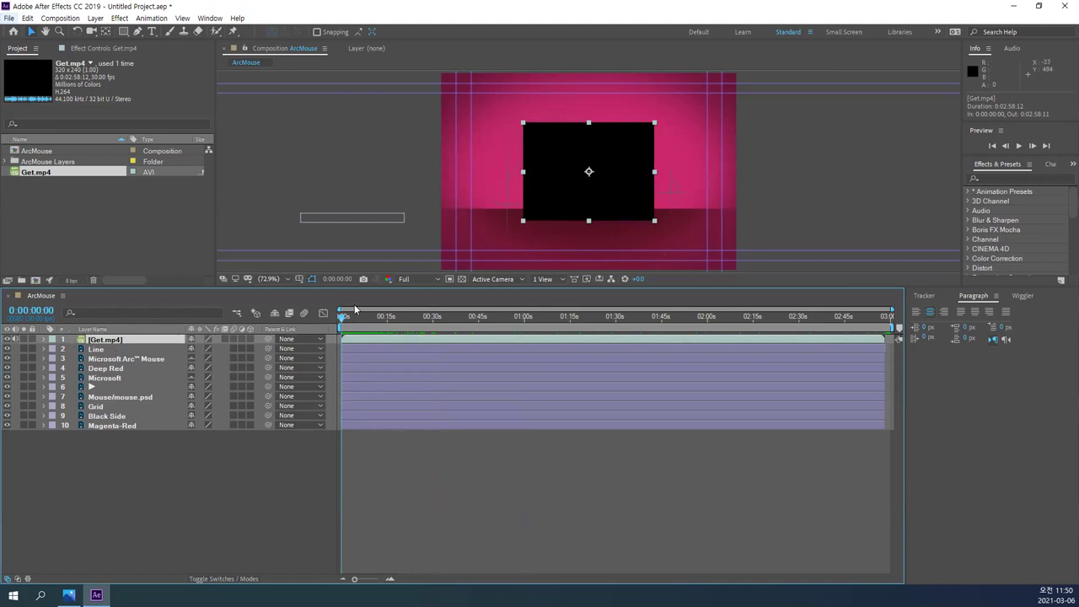
mouse_move(346, 317)
left_mouse_down()
mouse_move(358, 320)
mouse_move(341, 323)
mouse_move(352, 327)
left_mouse_up()
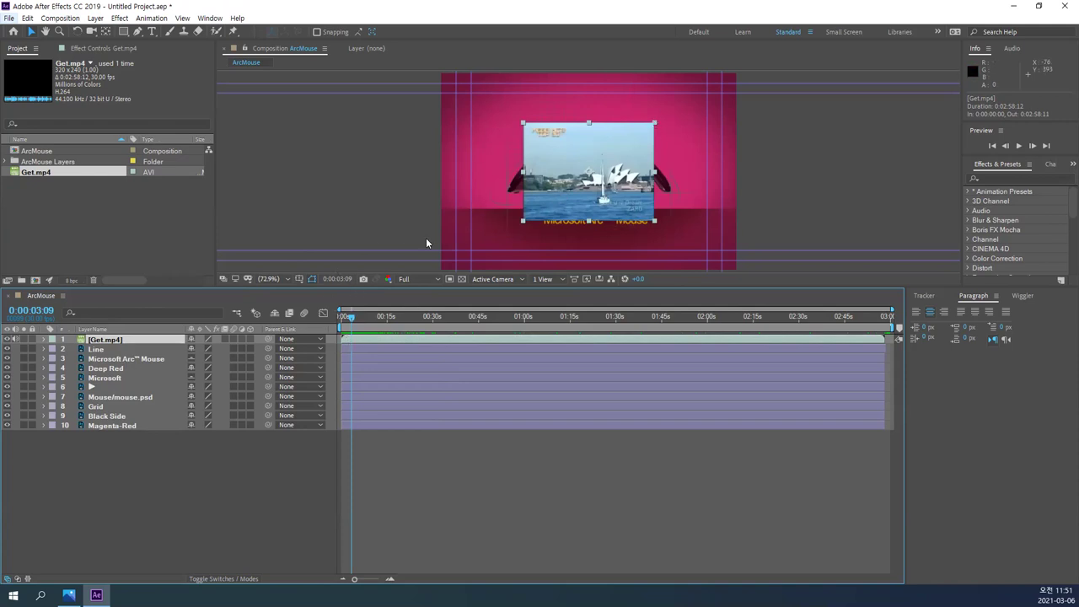
left_click(38, 310)
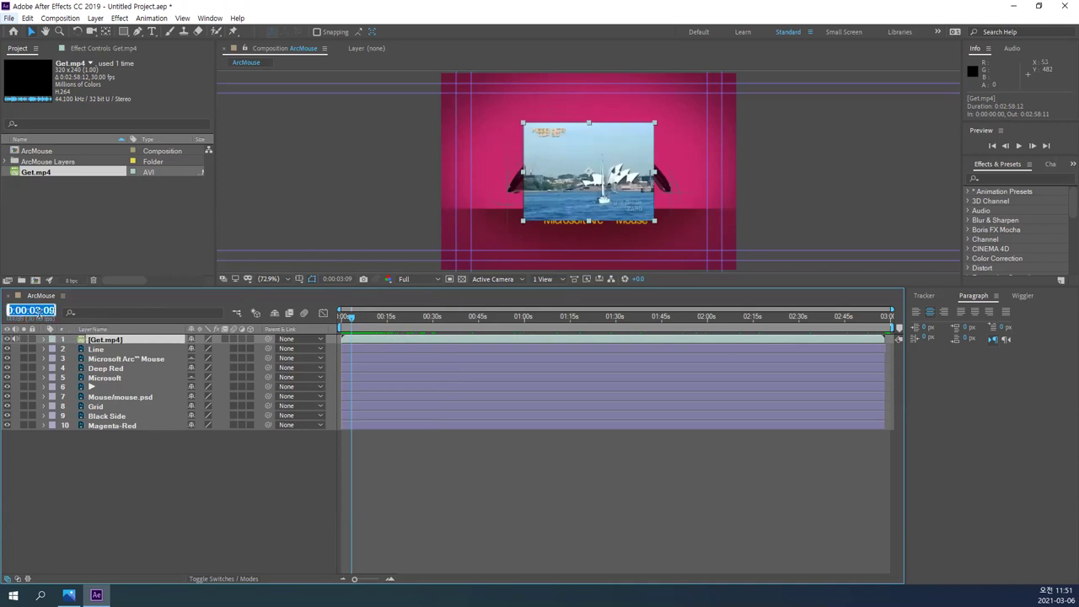
type("400")
key("Return")
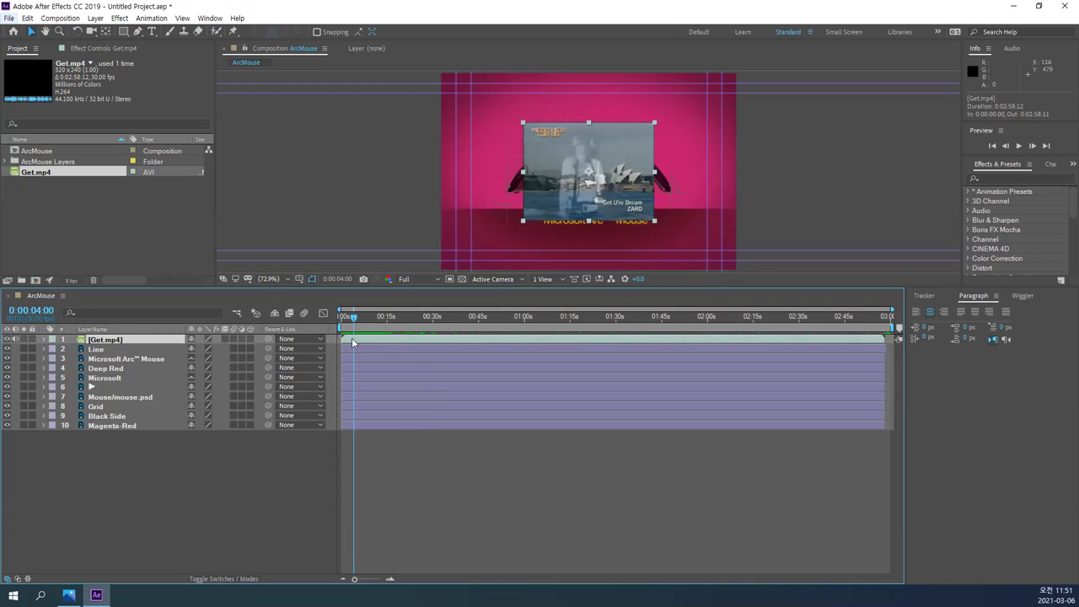
- Shift the whole Get.mp4 layer in time so that it starts at 0:00:04:00
left_click_drag(360, 342, 373, 340)
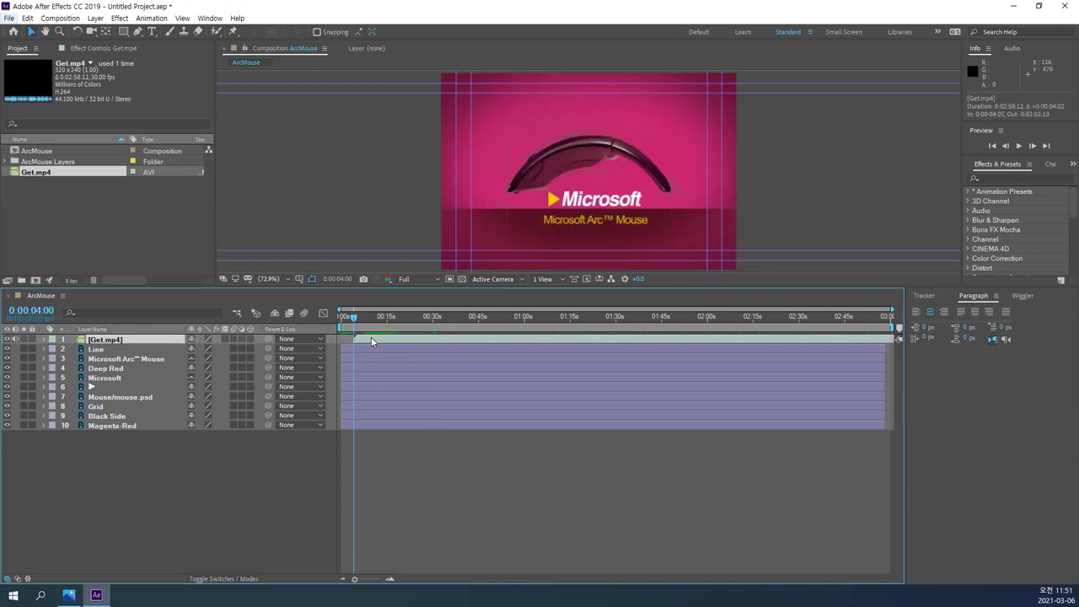
key("ctrl+z")
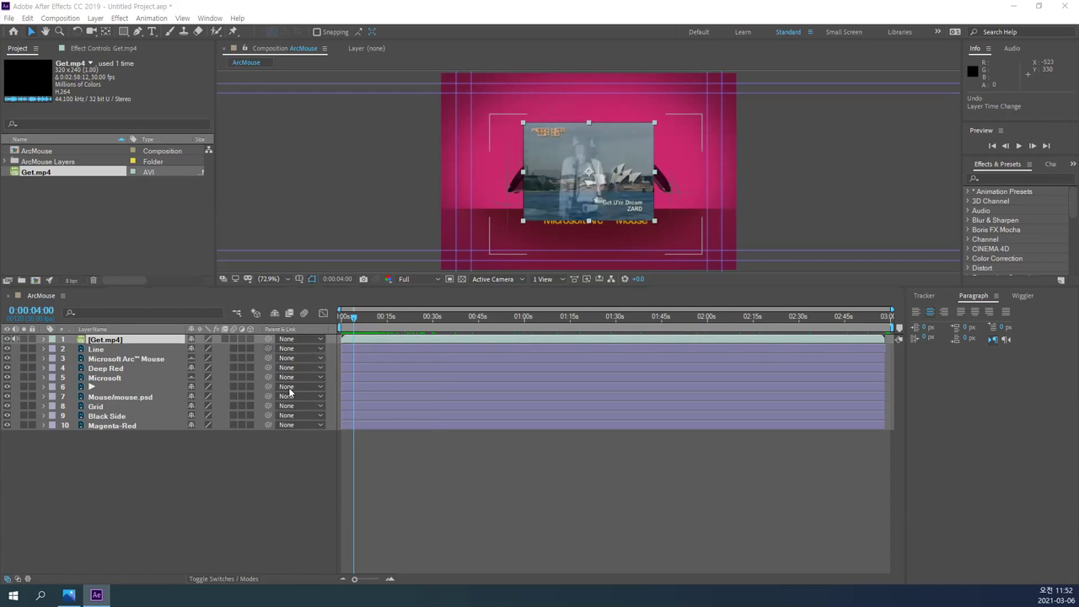
left_click(168, 342)
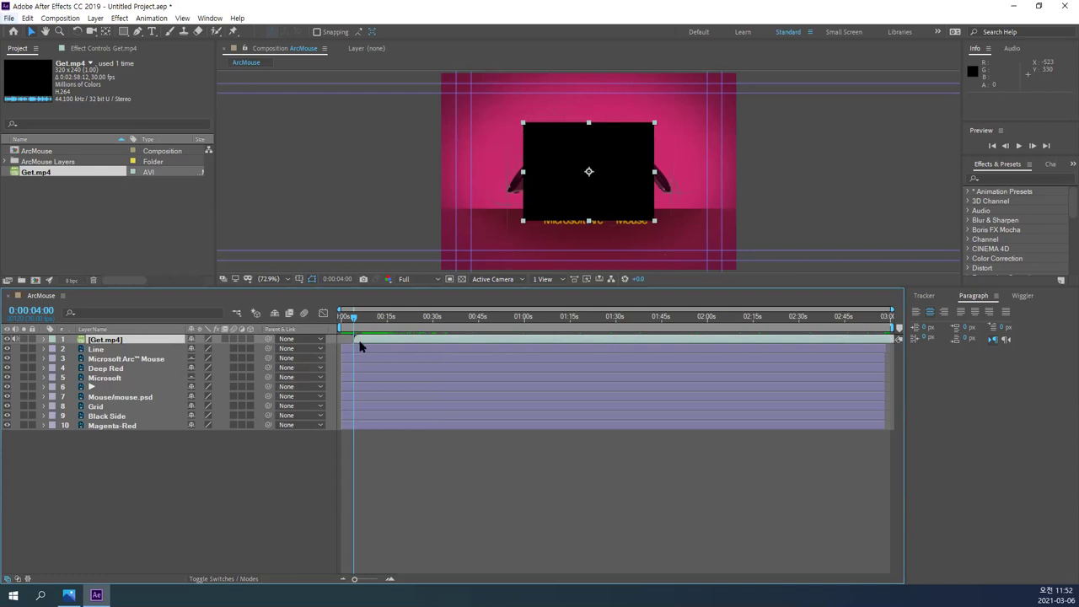
- Preview the composition from the start, and scrub to about 0:00:07:06 to check the delayed start of Get.mp4
left_click_drag(354, 318, 341, 317)
key("space")
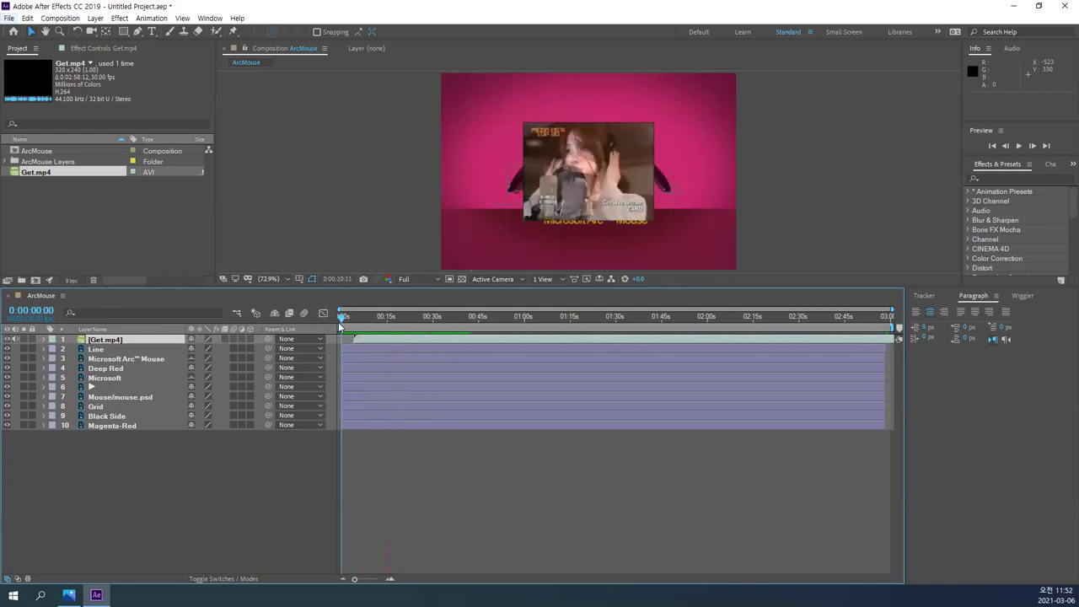
key("space")
key("space")
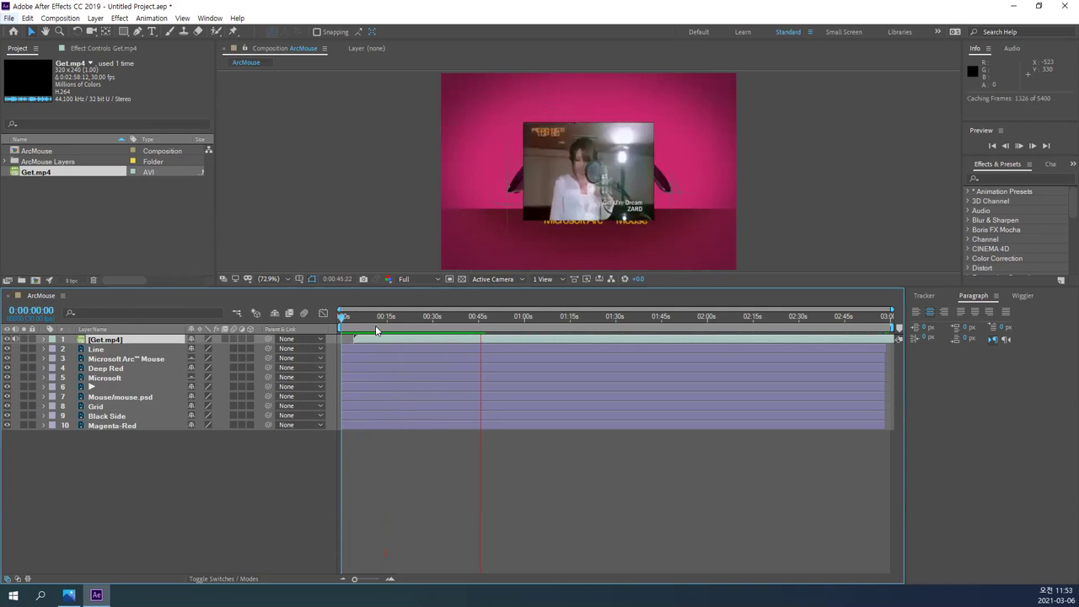
key("space")
left_click(344, 321)
left_click_drag(345, 320, 363, 325)
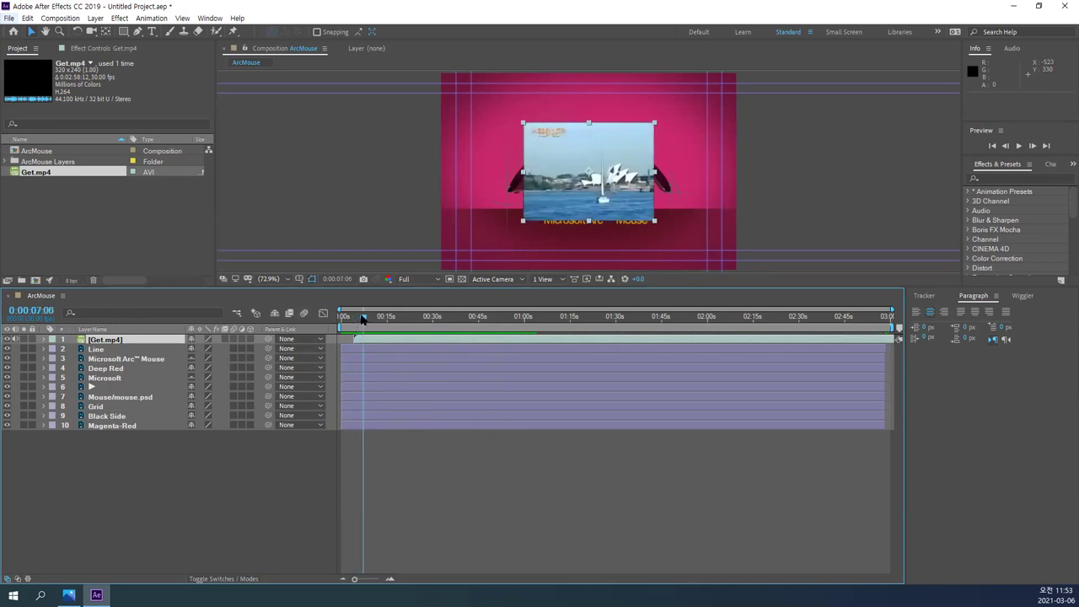
- Scrub from the composition start to 0:00:04:00 to check where the Get.mp4 layer begins
left_click_drag(362, 318, 341, 323)
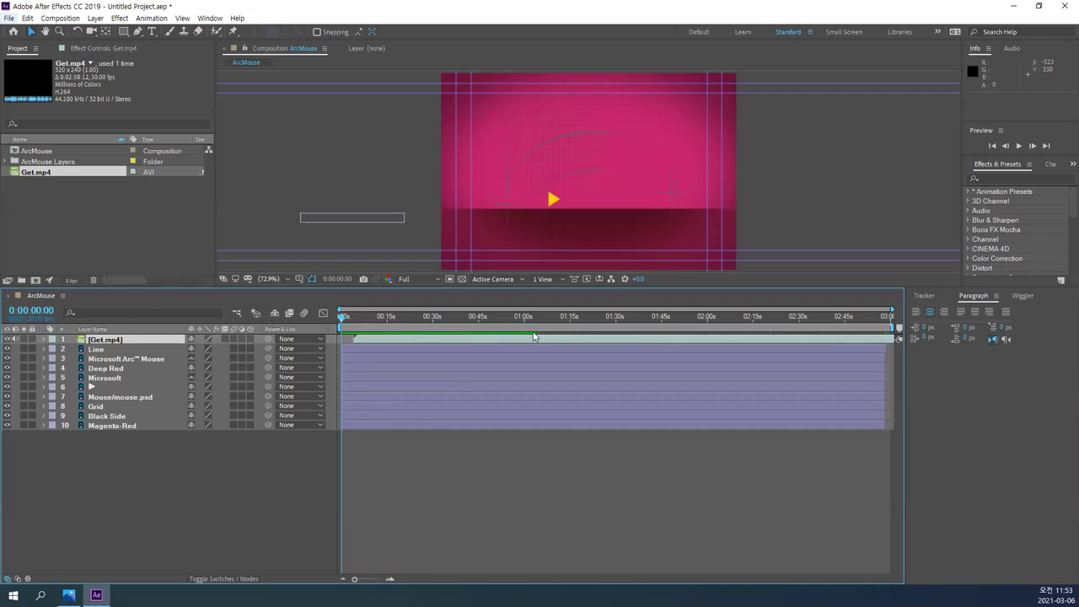
left_click(346, 317)
left_click_drag(346, 317, 356, 320)
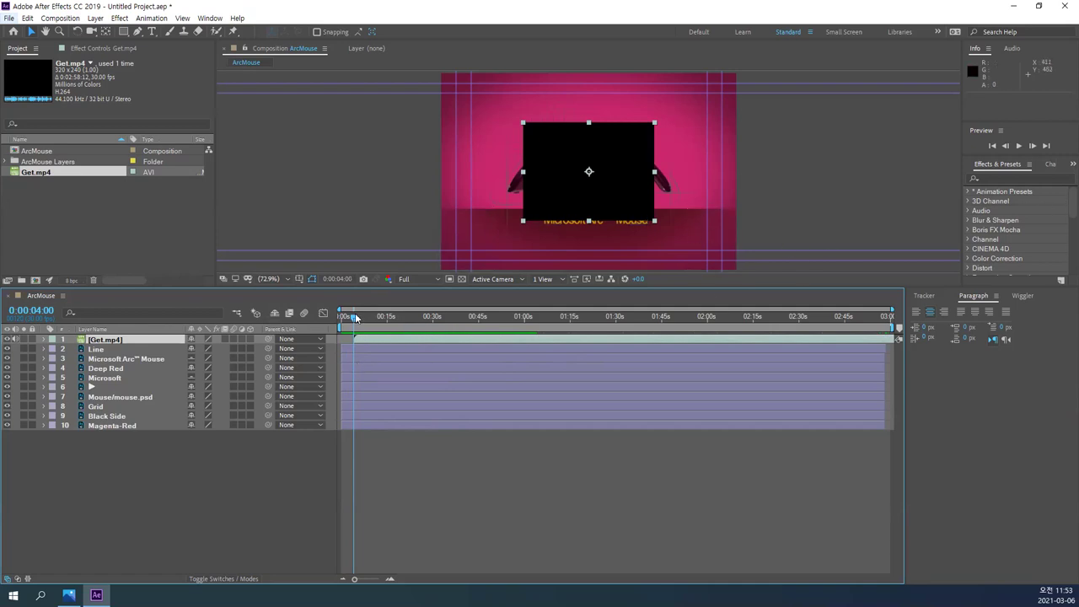
- Set the current time to exactly 0:01:00:00
left_click_drag(359, 318, 524, 319)
left_click(31, 310)
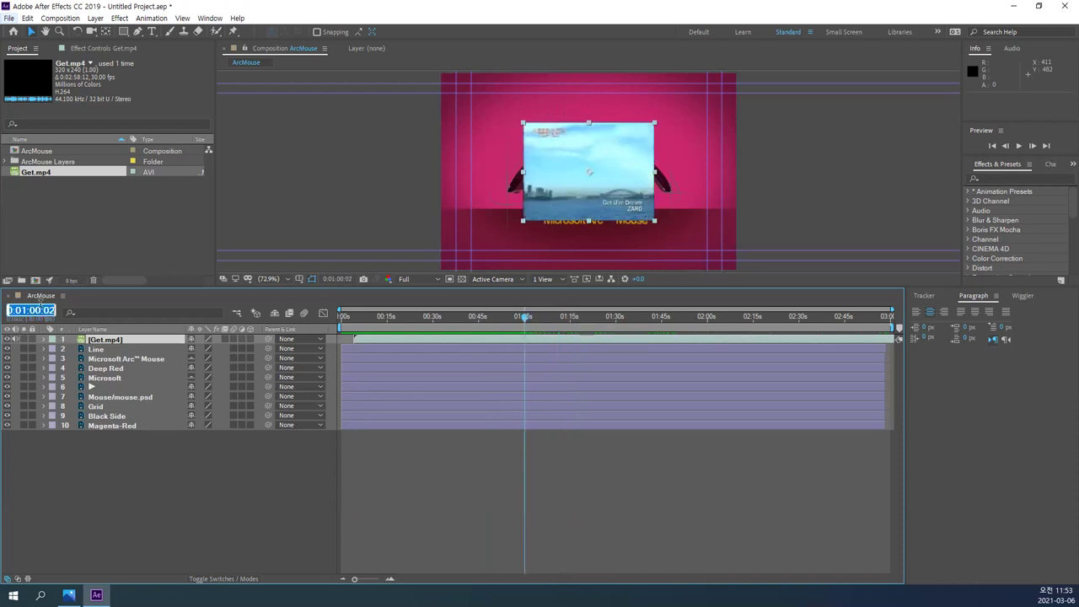
type("0")
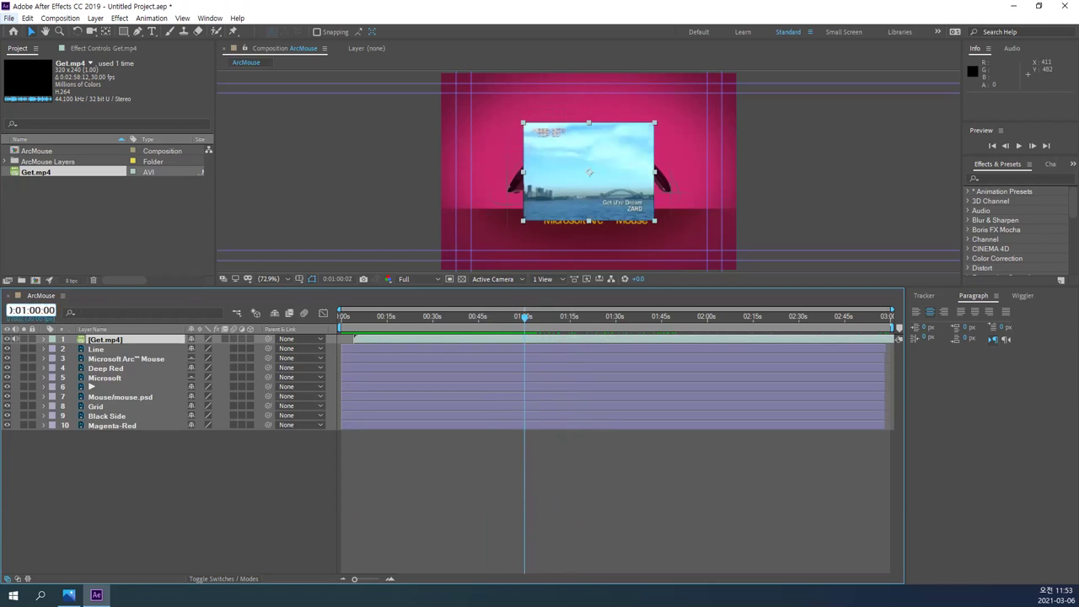
key("Return")
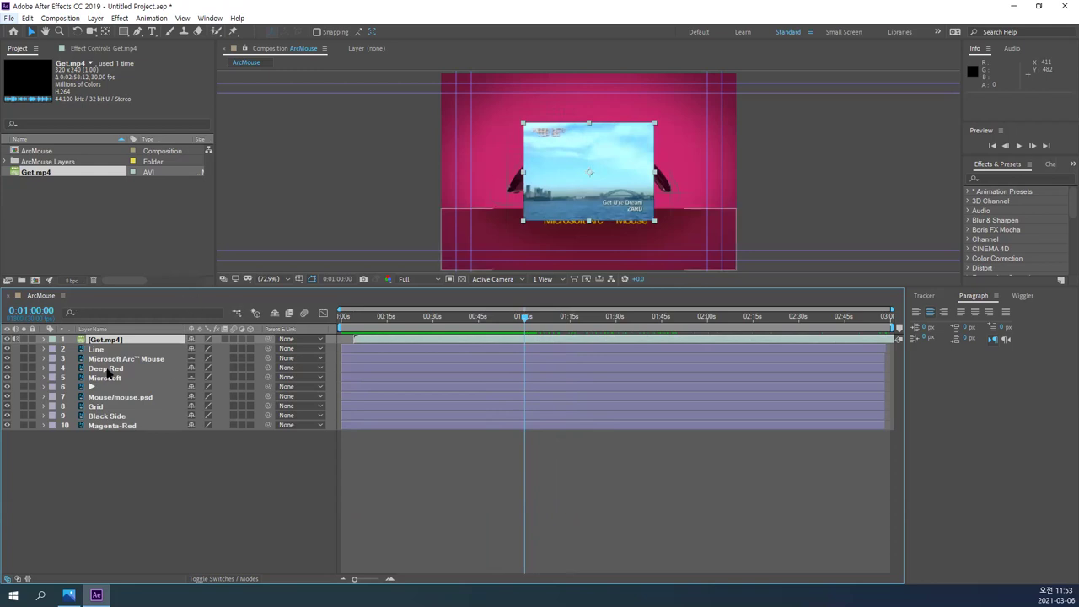
- Try shifting the Get.mp4 layer earlier in time by hand, and undo the layer time change
key("apostrophe")
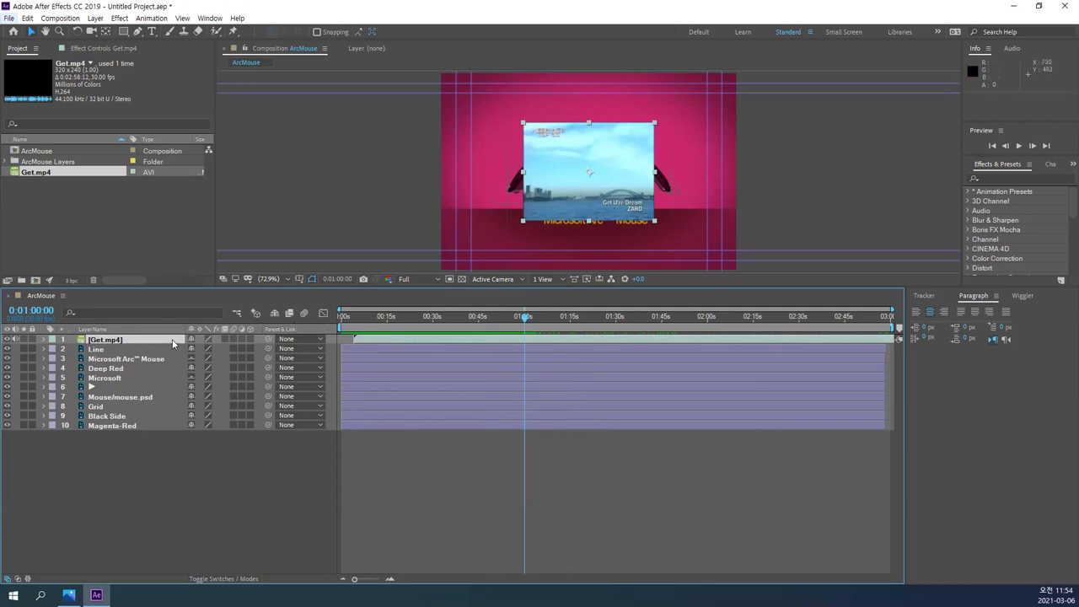
key("apostrophe")
key("apostrophe")
left_click_drag(878, 337, 797, 309)
key("ctrl+z")
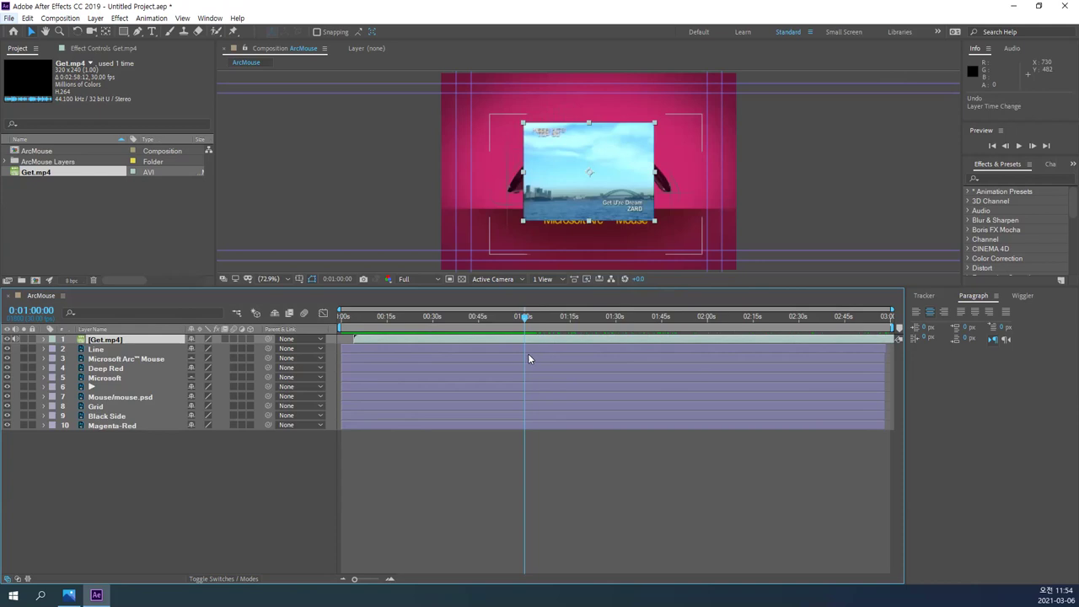
- Shift the whole Get.mp4 layer in time so that it ends at 0:01:00:00, and scrub around that point to check its end
key("alt+bracketright")
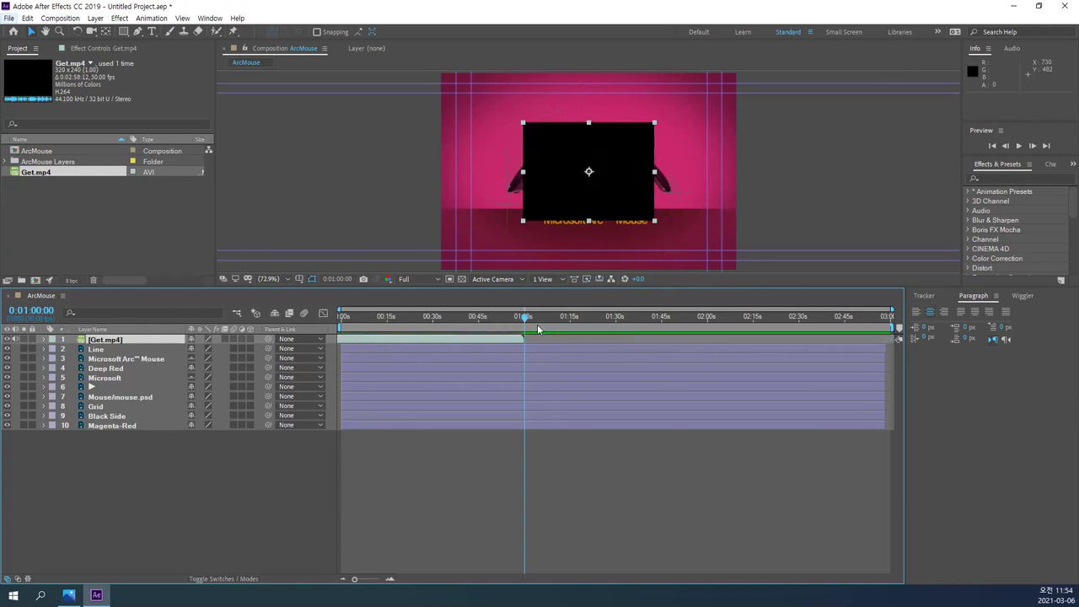
mouse_move(523, 318)
left_mouse_down()
mouse_move(507, 319)
mouse_move(523, 330)
left_mouse_up()
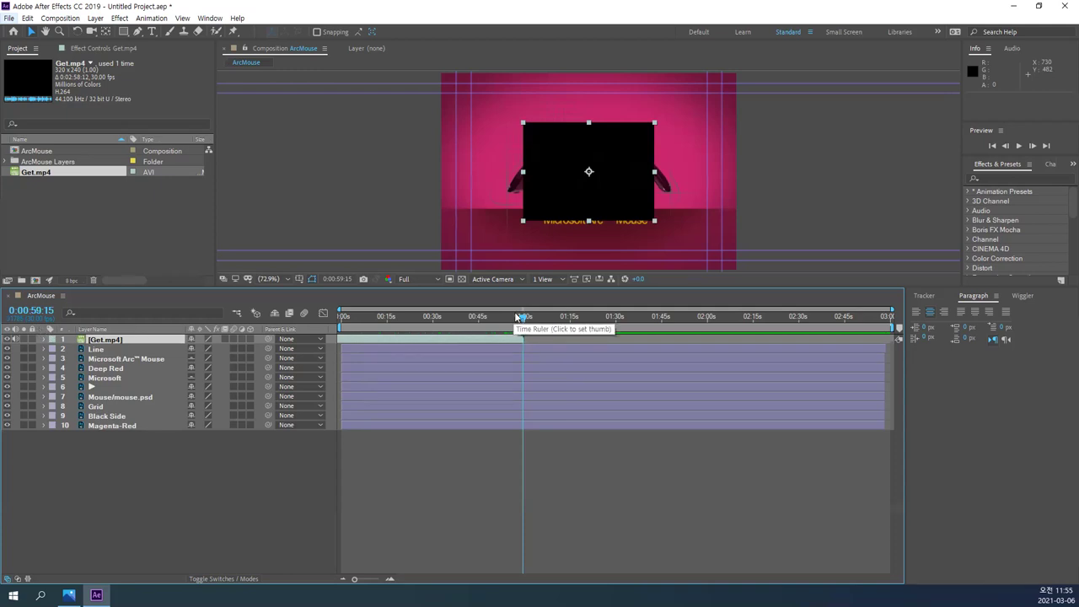
left_click(514, 316)
left_click_drag(514, 314, 522, 315)
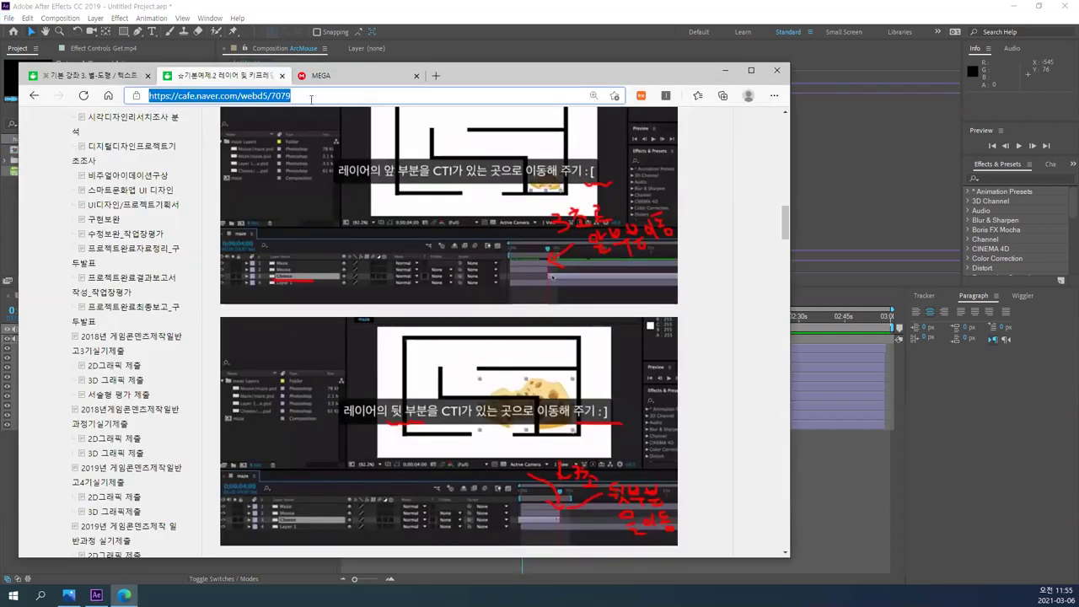
- Review the tutorial page's section on moving a layer's start or end to the CTI, and close the page
left_click(309, 94)
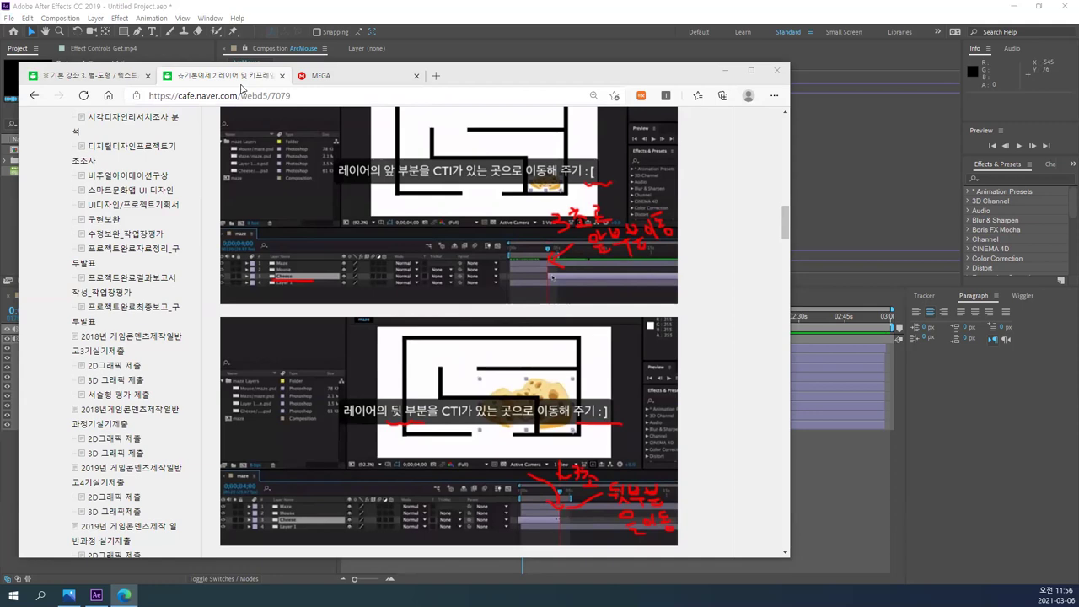
left_click(550, 73)
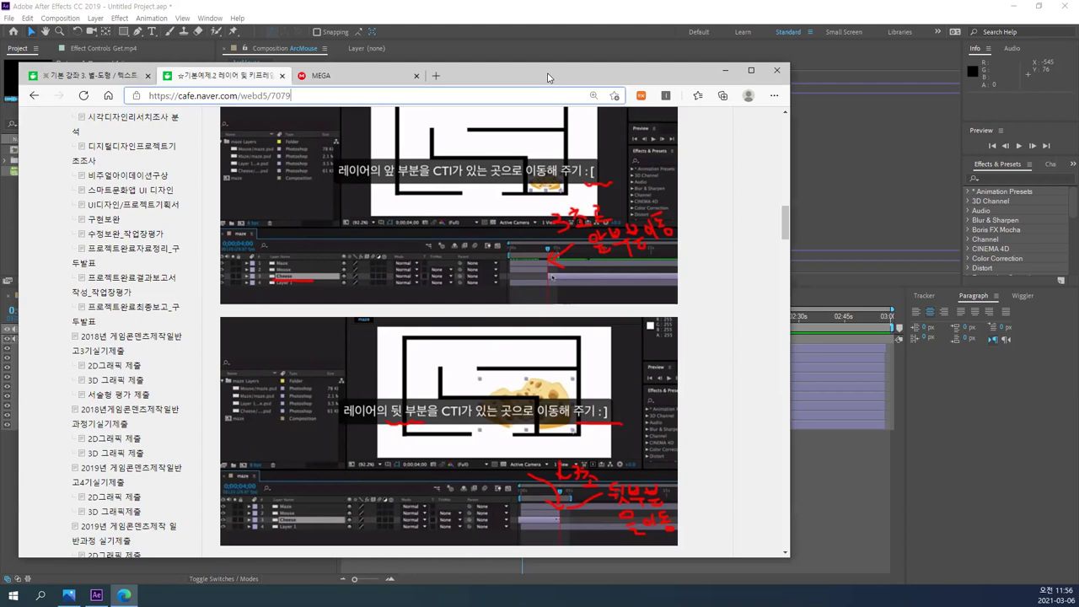
key("alt+F4")
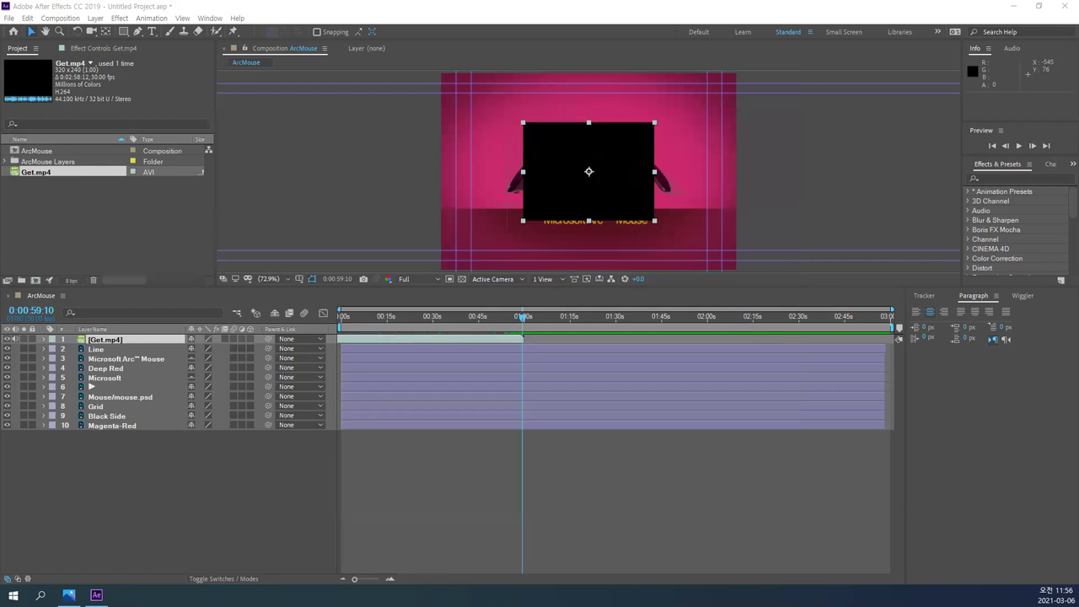
- Reselect the Get.mp4 layer and return the current time to the composition start at 0:00:00:00
left_click(131, 341, "ctrl")
key("'")
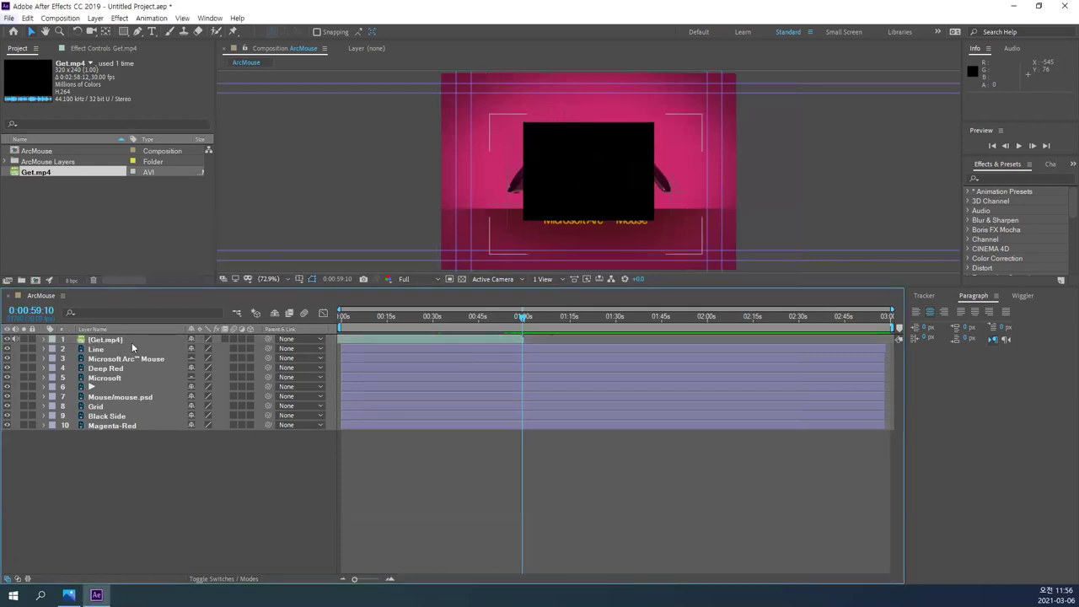
left_click(131, 340)
key("'")
key("Home")
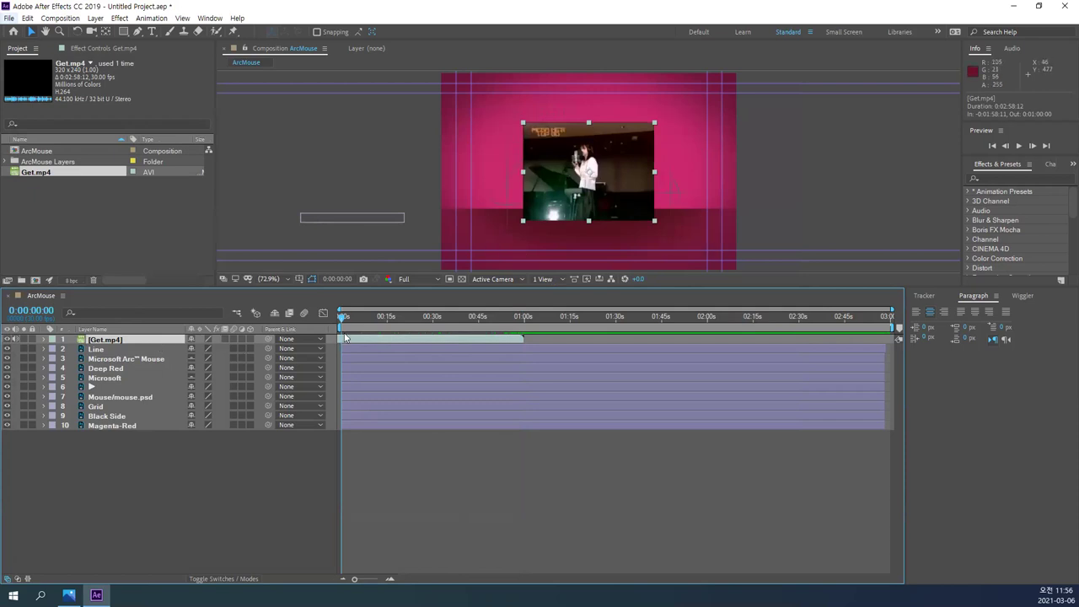
left_click_drag(351, 315, 307, 315)
mouse_move(115, 339)
left_mouse_down()
mouse_move(113, 409)
mouse_move(125, 340)
left_mouse_up()
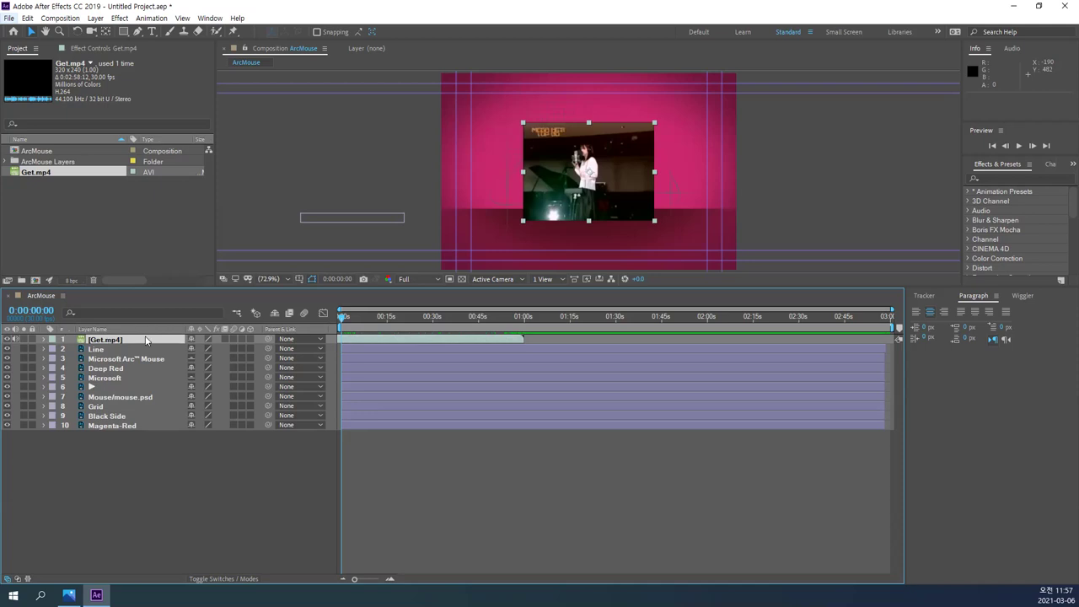
- Try splitting the Get.mp4 layer at 0:00:00:00 twice, undoing each split
key("ctrl+d")
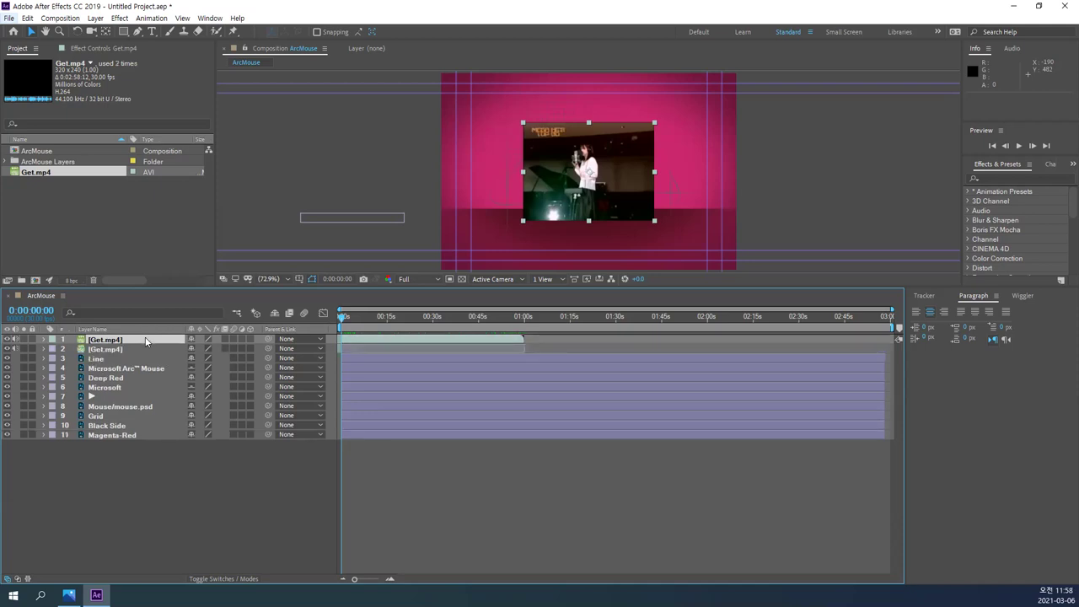
key("ctrl+z")
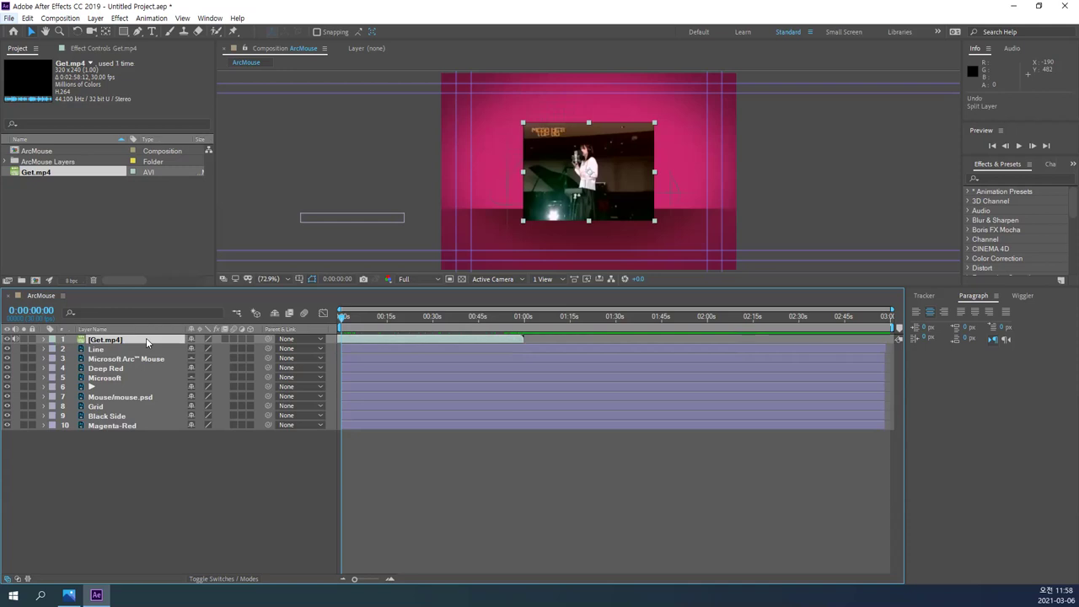
key("ctrl+shift+d")
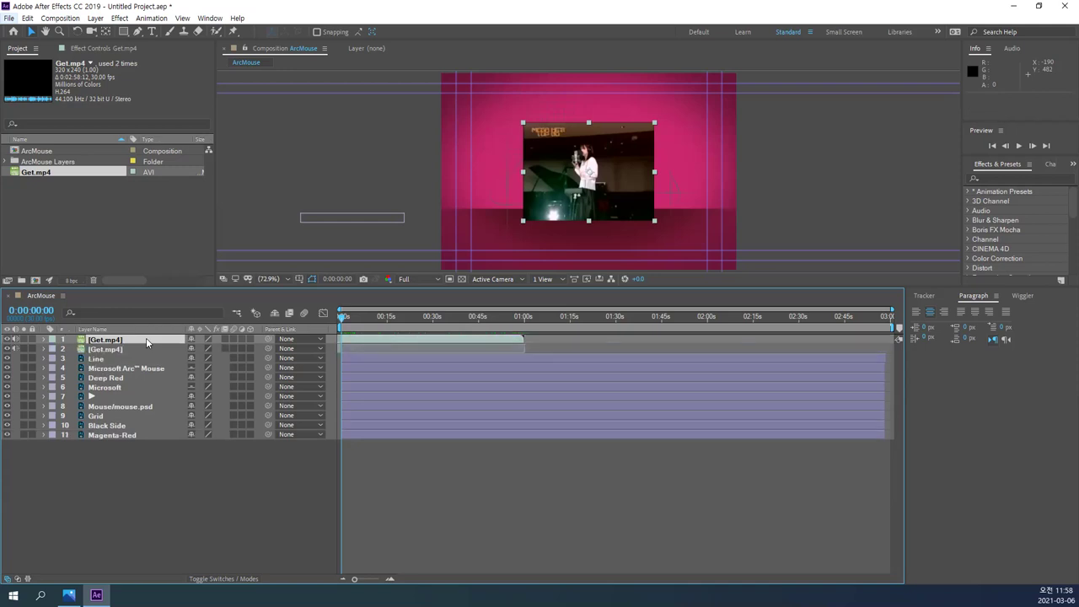
key("ctrl+z")
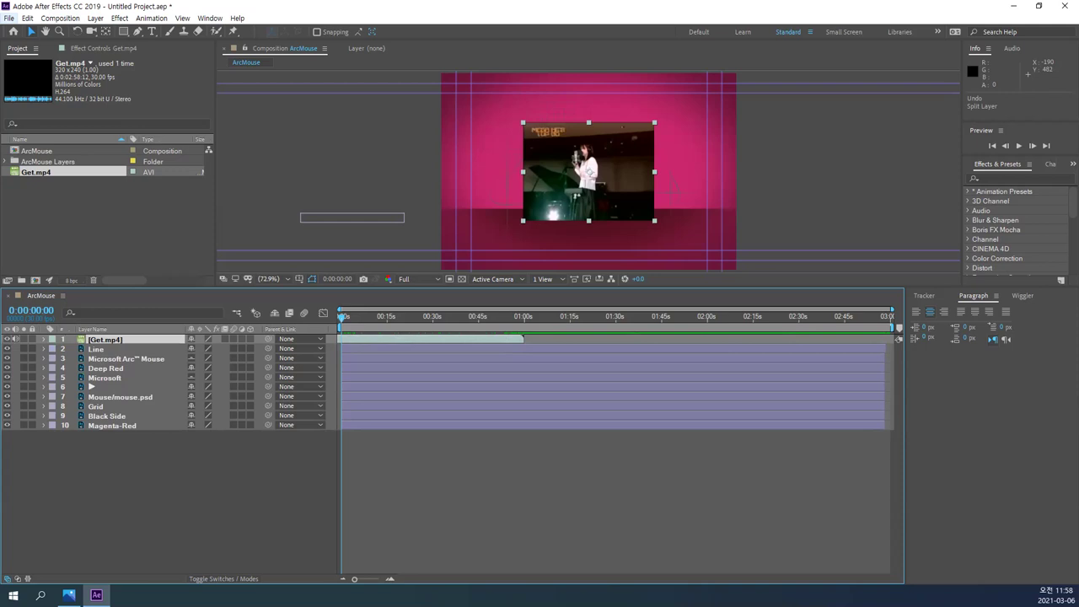
- Practise sending the Get.mp4 layer to the bottom of the layer stack and bringing it back to the top, four times
key("ctrl+shift+bracketleft")
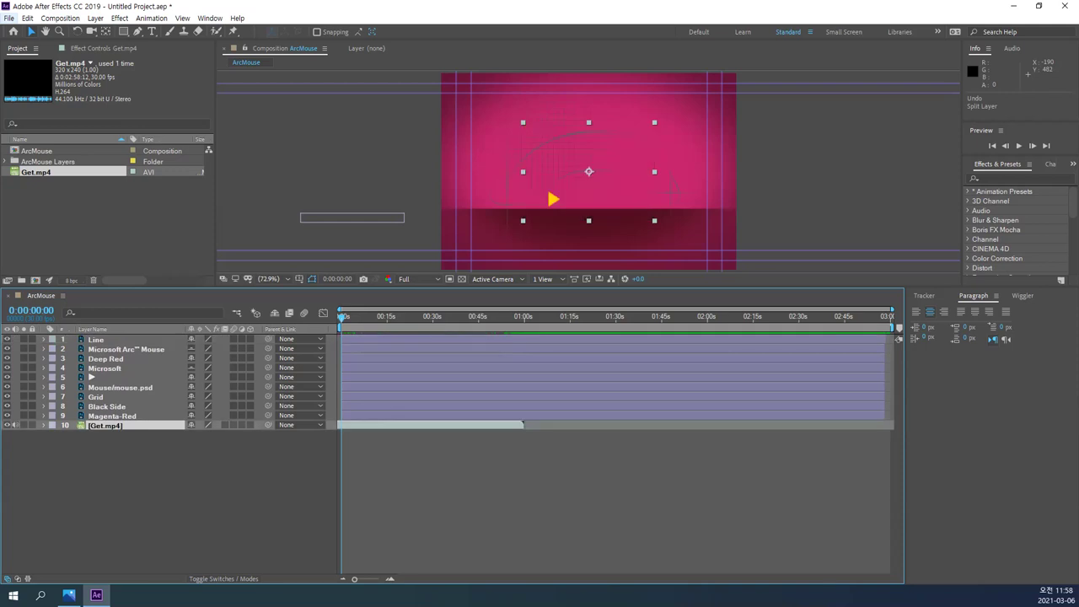
key("ctrl+shift+bracketright")
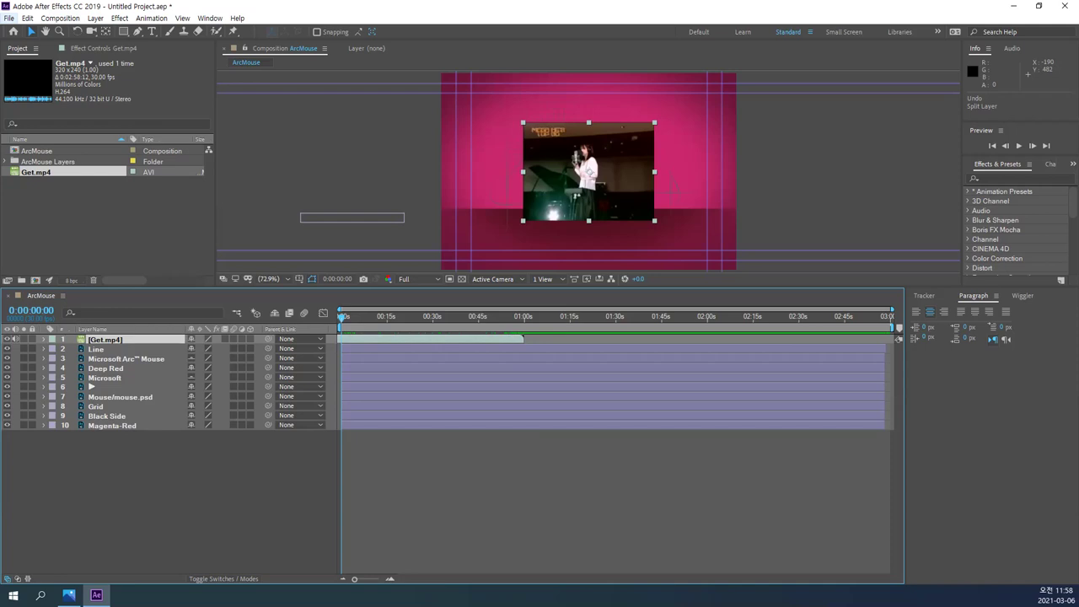
key("ctrl+shift+bracketleft")
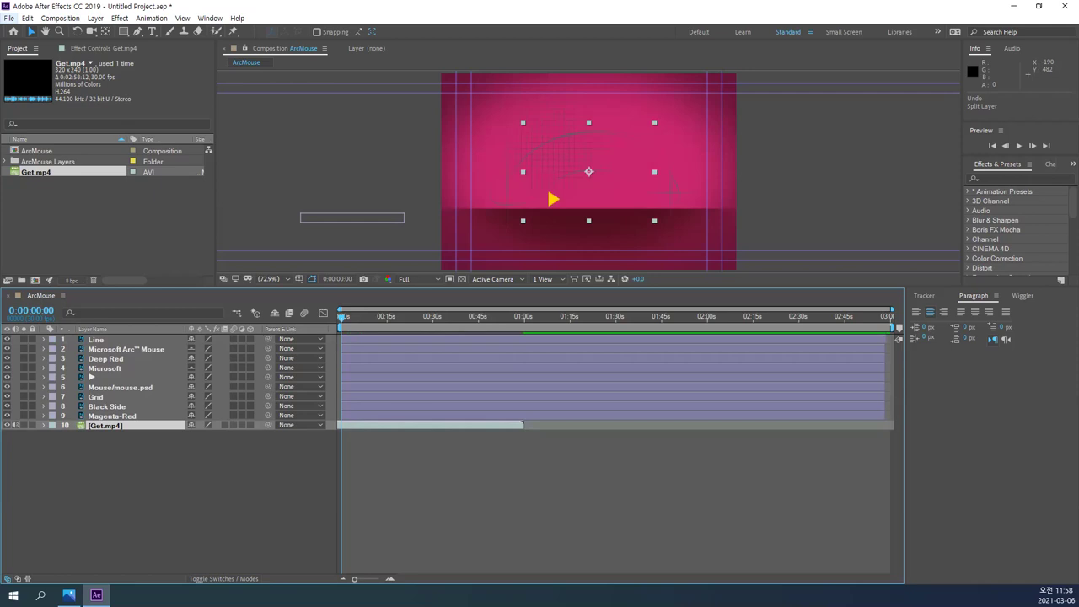
key("ctrl+shift+bracketright")
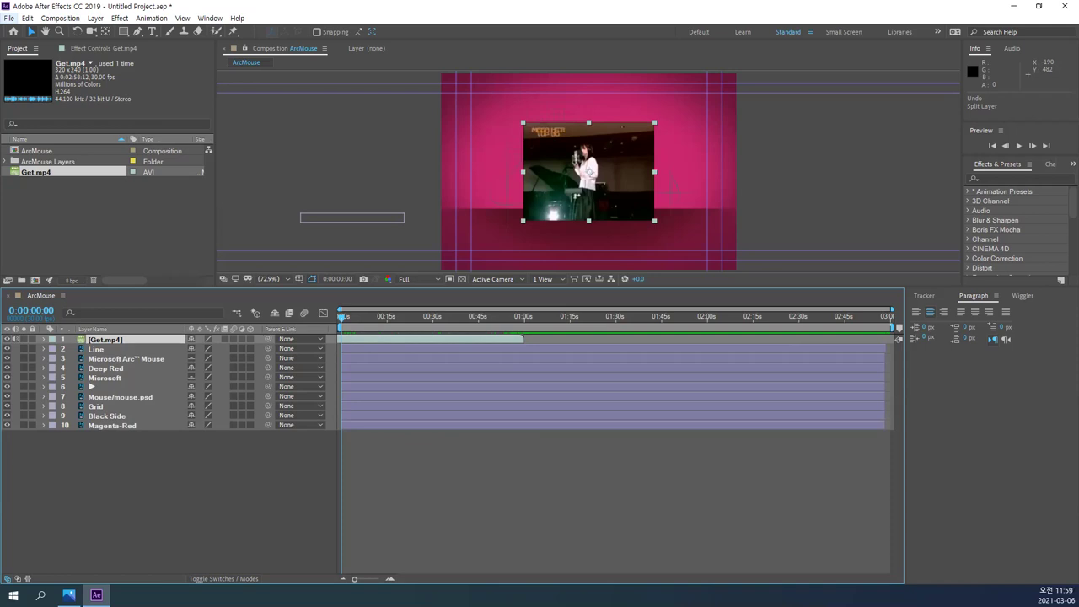
key("ctrl+shift+bracketleft")
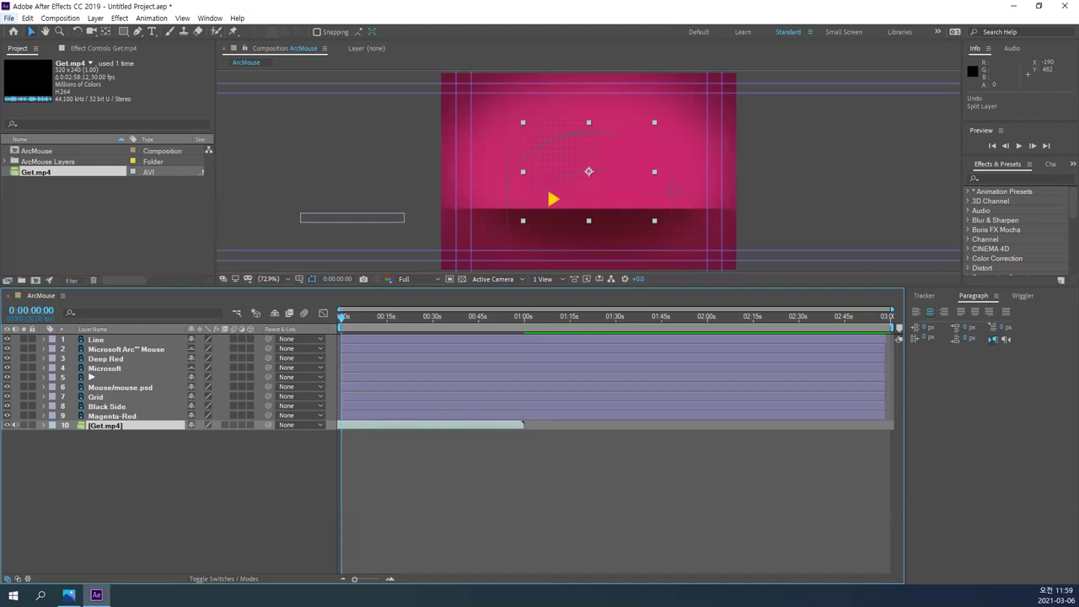
key("ctrl+shift+bracketright")
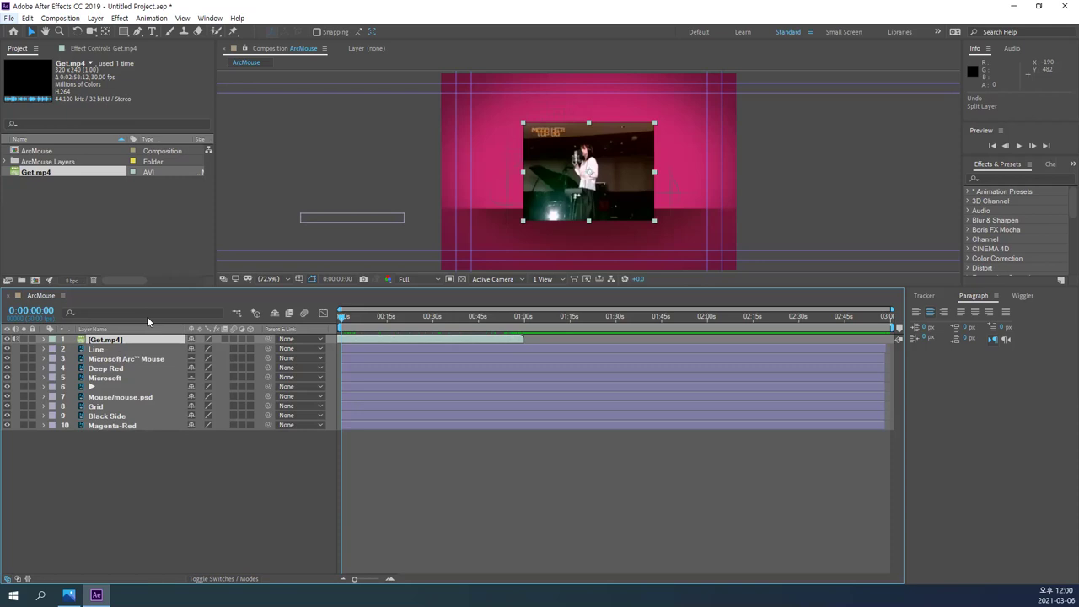
key("ctrl+shift+bracketleft")
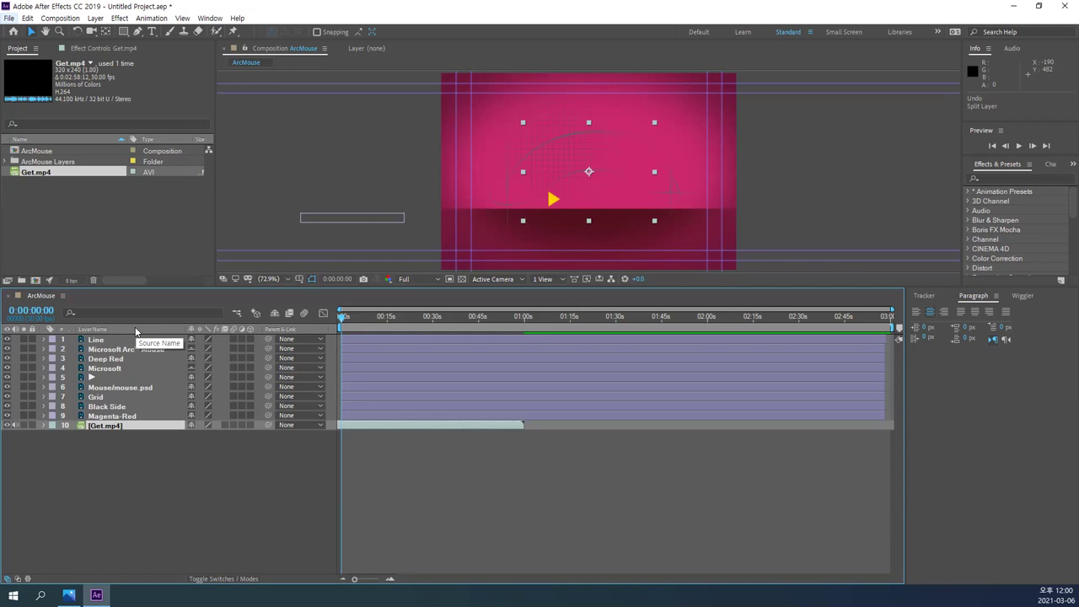
key("ctrl+shift+bracketright")
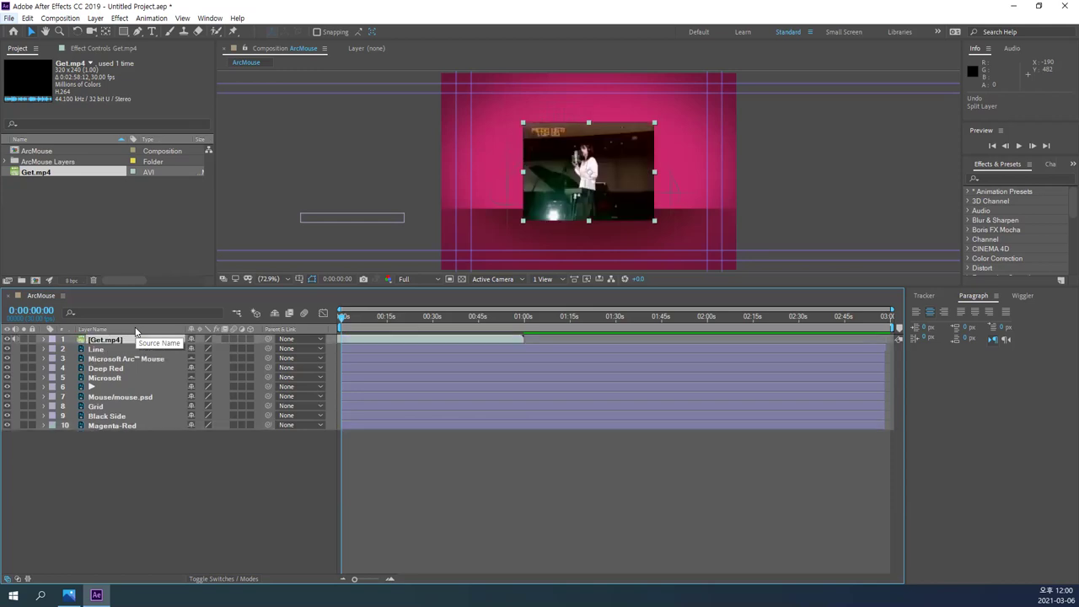
- Deselect Get.mp4 in the timeline and the project, and look over the mouse-and-cheese maze keyframe tutorial page
left_click(149, 453)
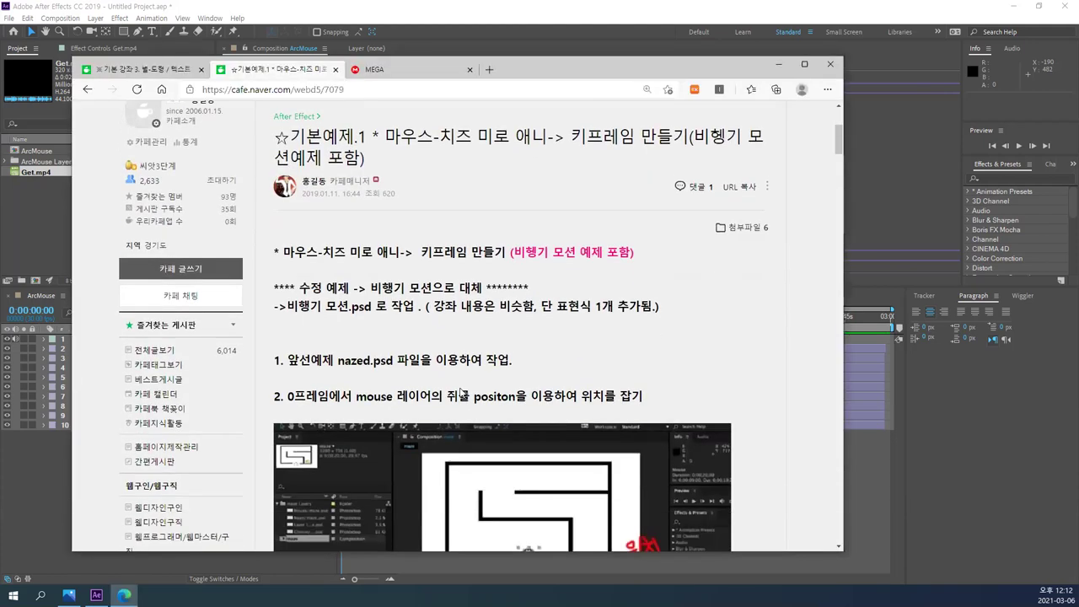
left_click(374, 87)
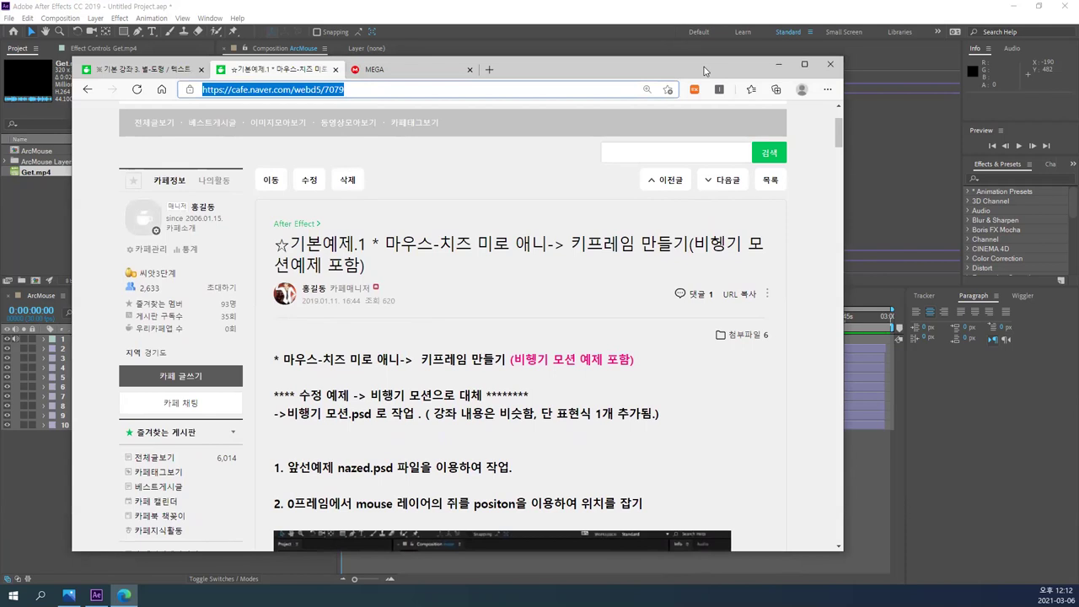
left_click(42, 218)
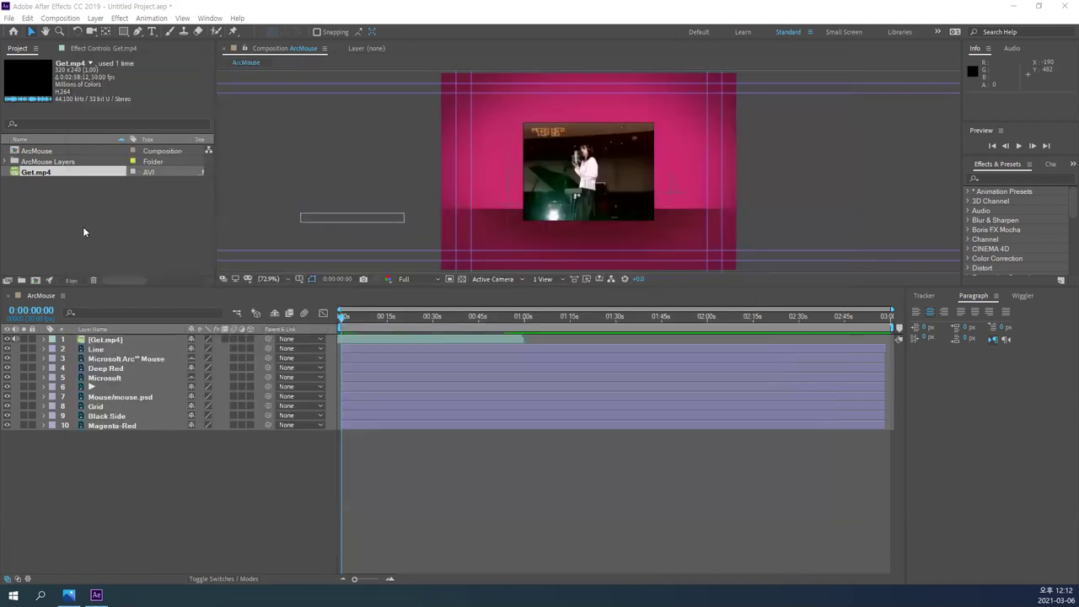
left_click(62, 218)
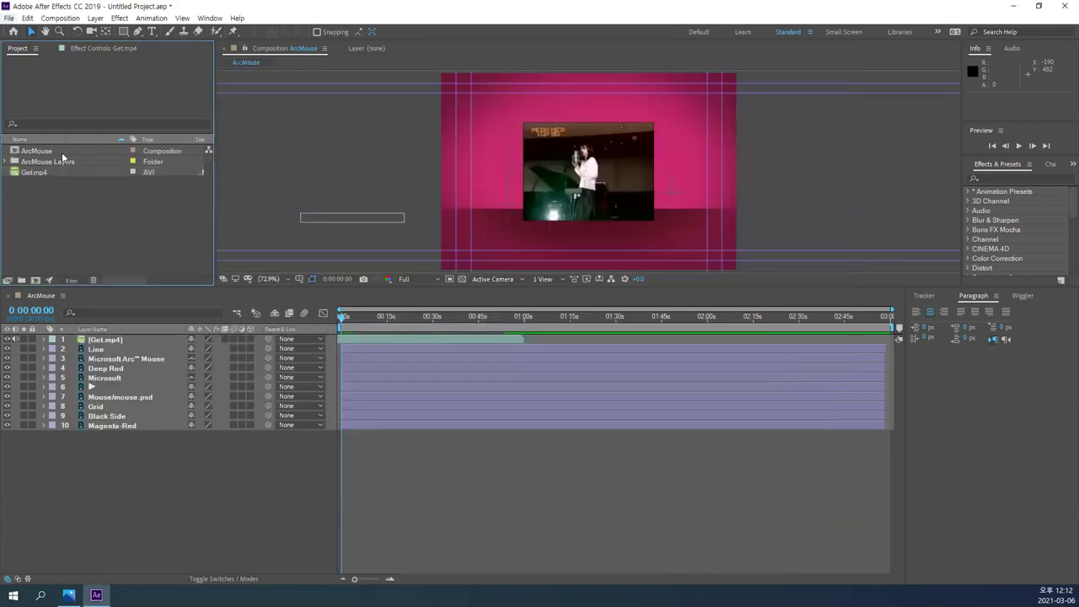
- Save the project as 에페기초2.aep in the 에펙1 folder
left_click(8, 17)
left_click(210, 134)
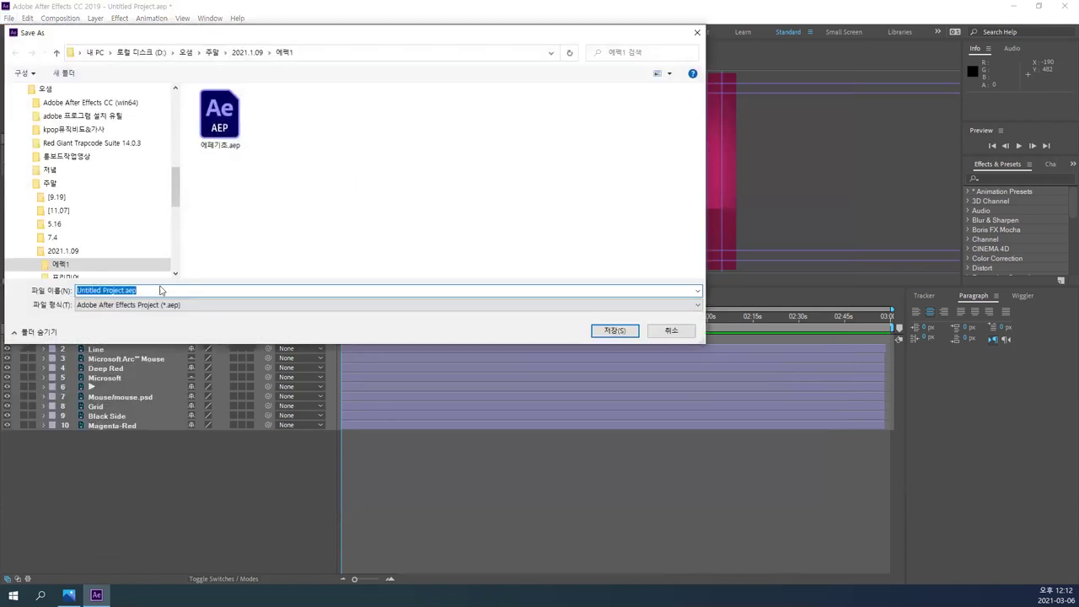
left_click(225, 150)
left_click(147, 292)
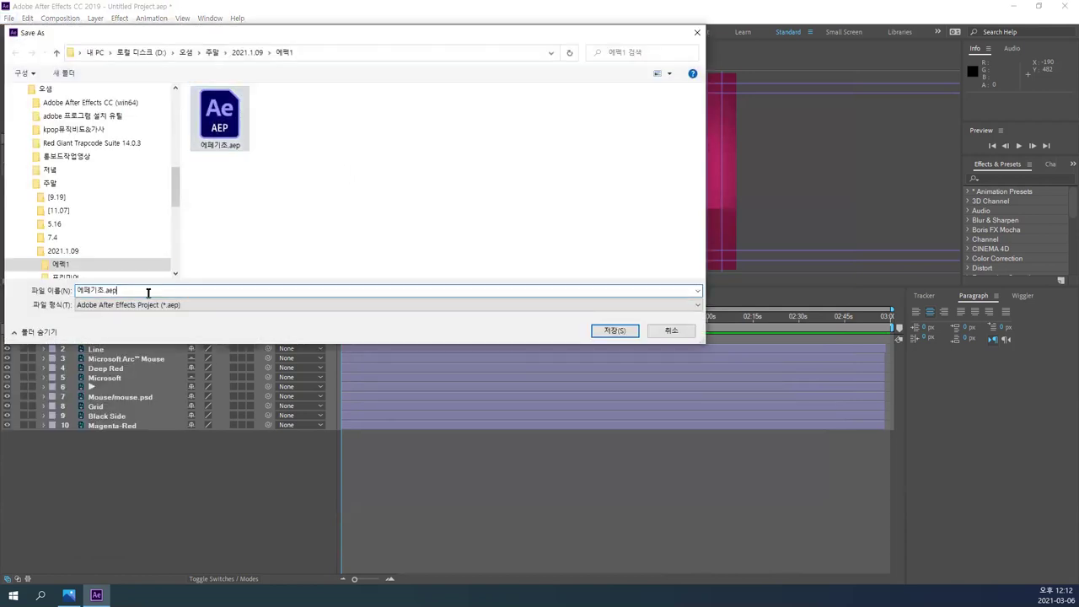
key("Left")
key("Left")
key("Left")
key("Left")
type("2")
key("Return")
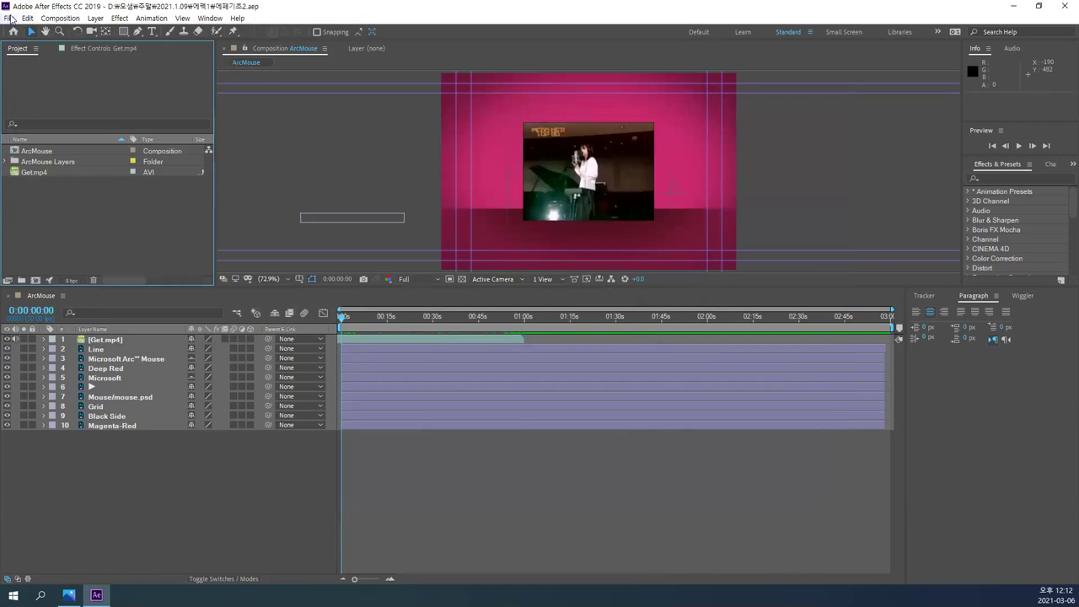
- Close the current project and look over the basic lesson 3 page on shapes, text, PSD import options and transforms in the browser
left_click(11, 18)
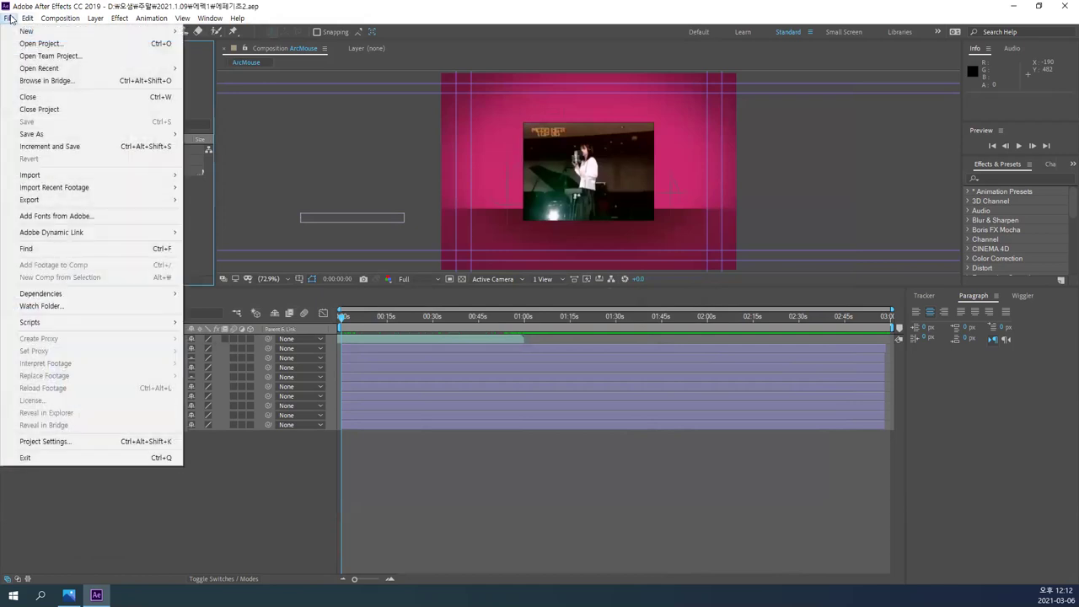
left_click(46, 109)
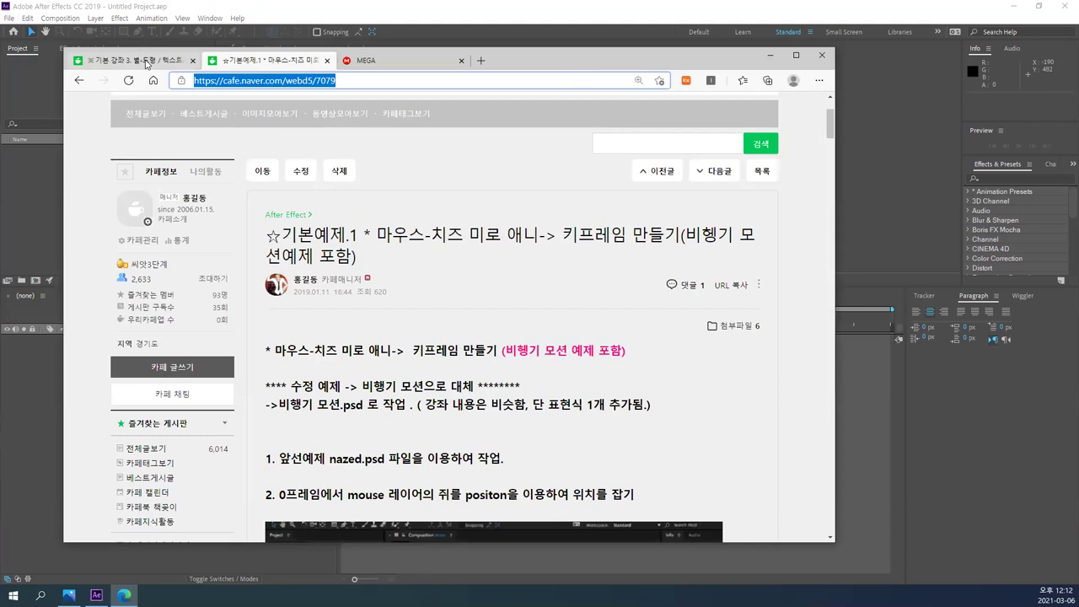
left_click(145, 65)
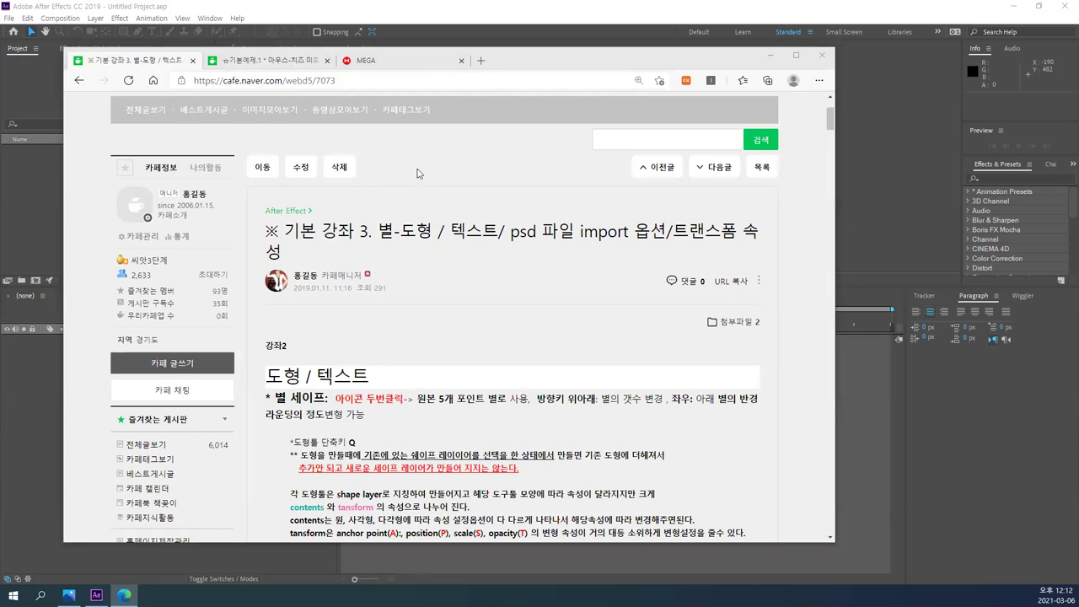
scroll(498, 291, "down", 10)
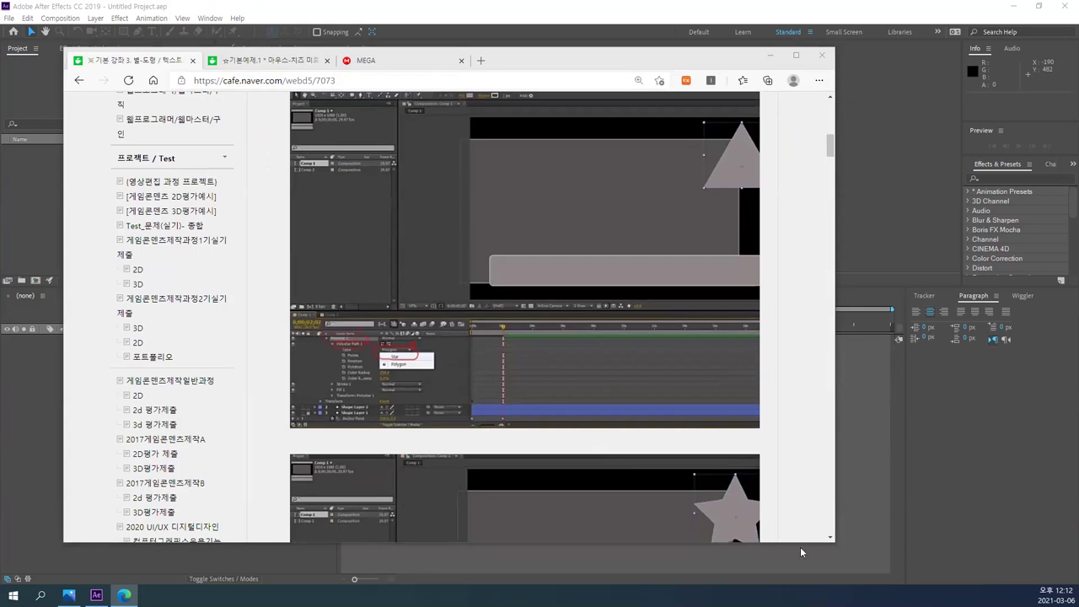
left_click_drag(829, 544, 830, 555)
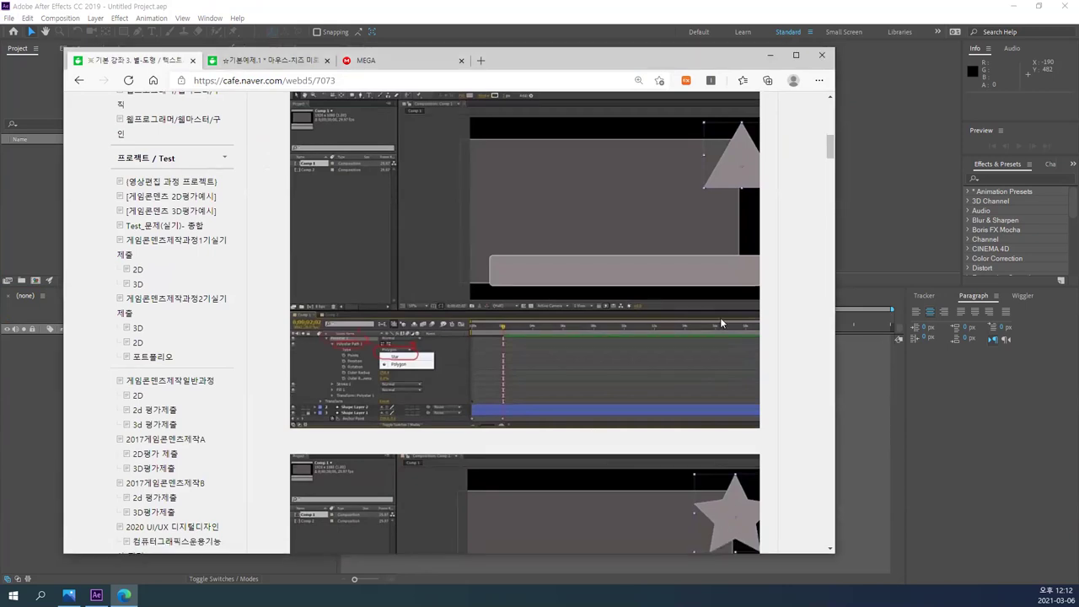
scroll(725, 318, "up", 10)
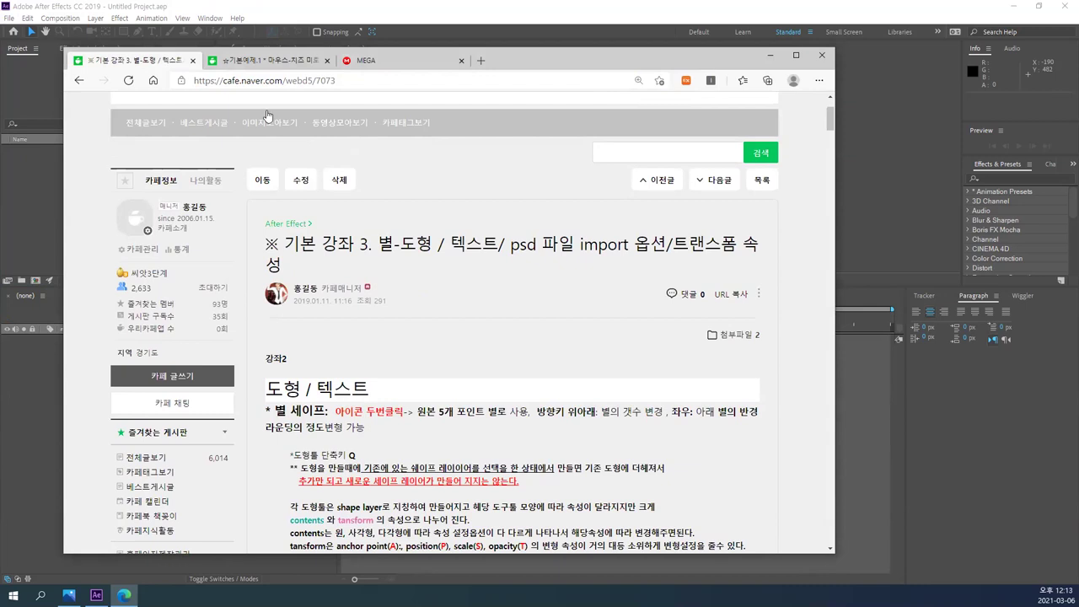
left_click(255, 62)
scroll(568, 209, "down", 2)
scroll(568, 209, "up", 2)
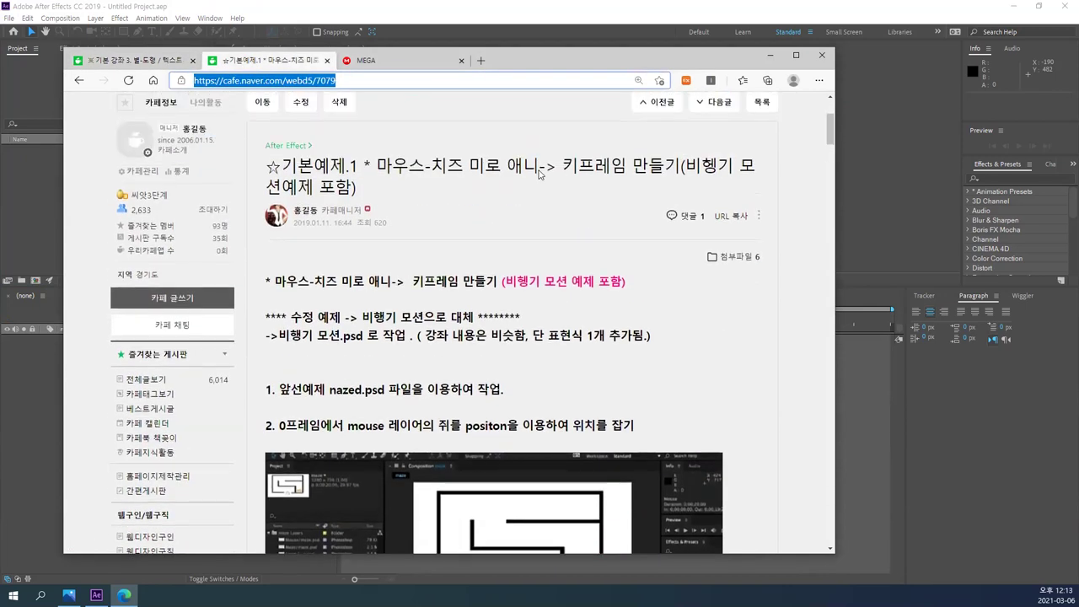
left_click(727, 219)
left_click(340, 80)
type("https://cafe.naver.com/webd5/7078")
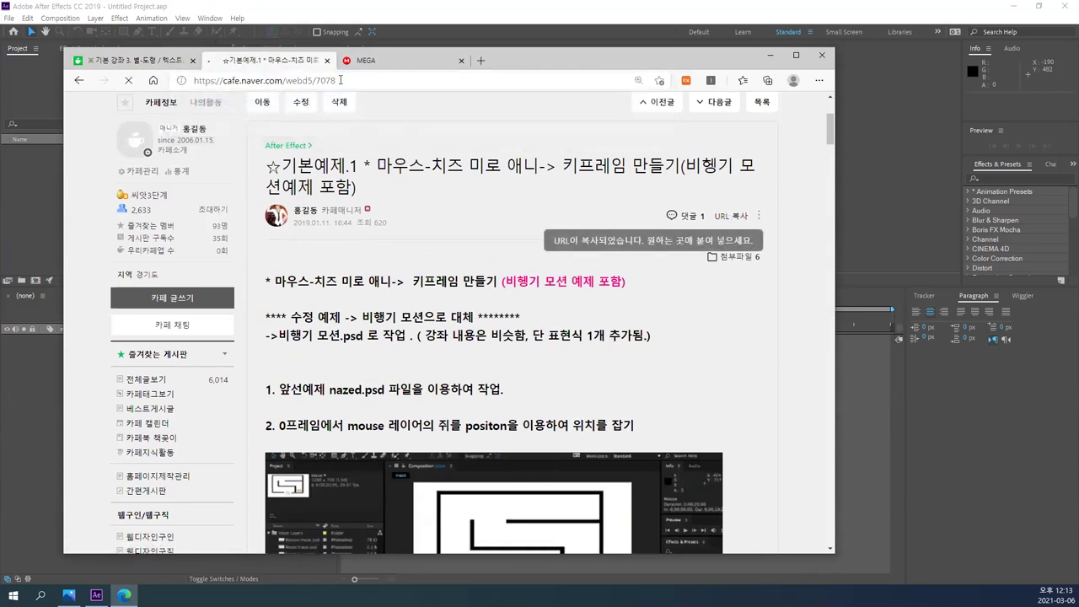
key("Return")
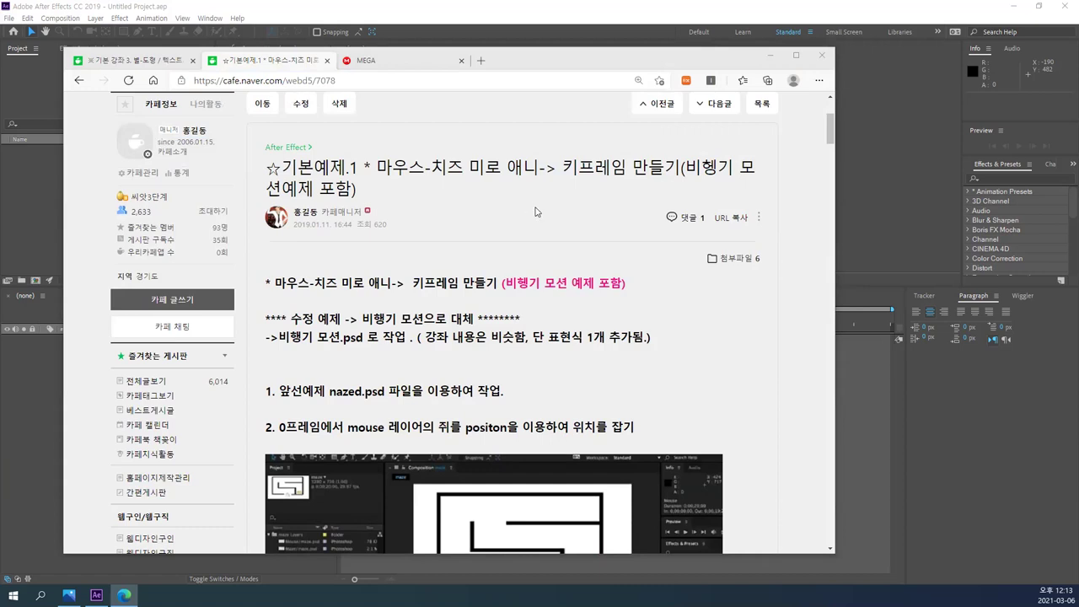
- Download maze.psd from the tutorial post's attachments to the PC, and leave the browser for After Effects
scroll(531, 211, "down", 1)
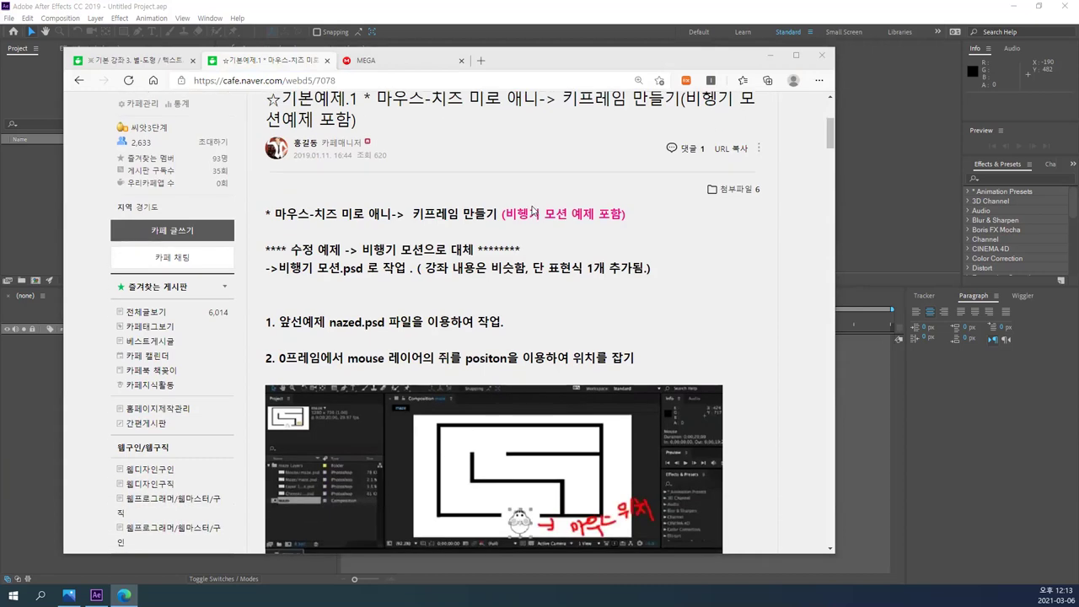
left_click(739, 192)
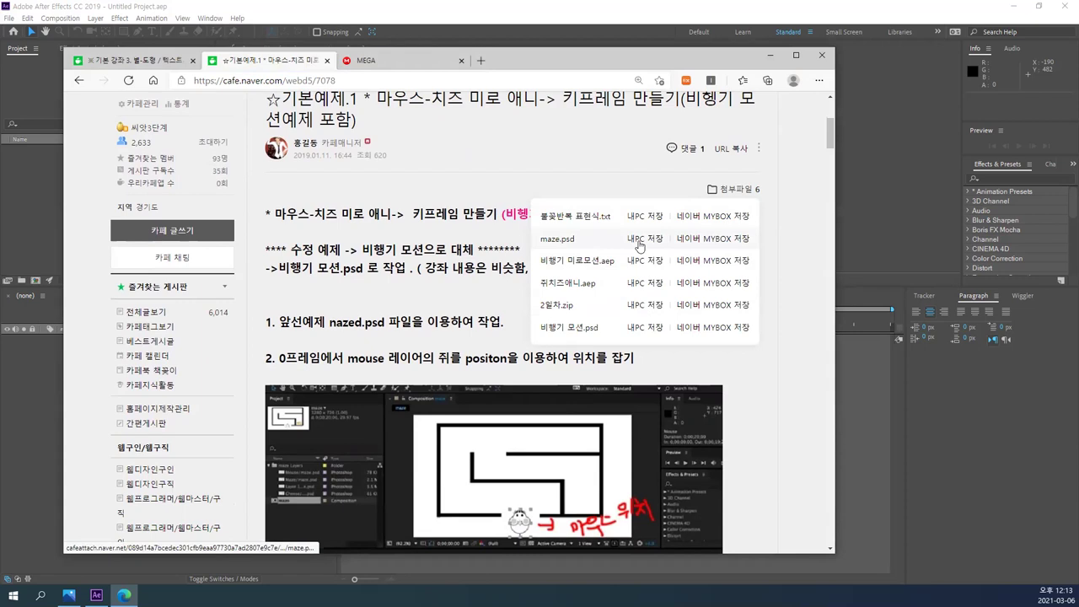
scroll(645, 253, "up", 1)
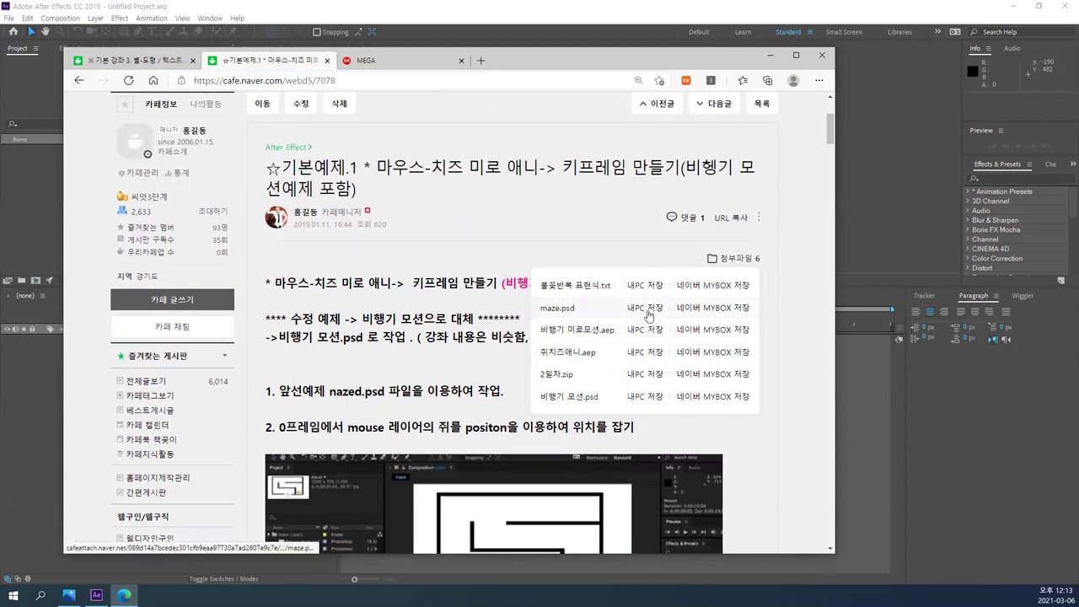
left_click(649, 315)
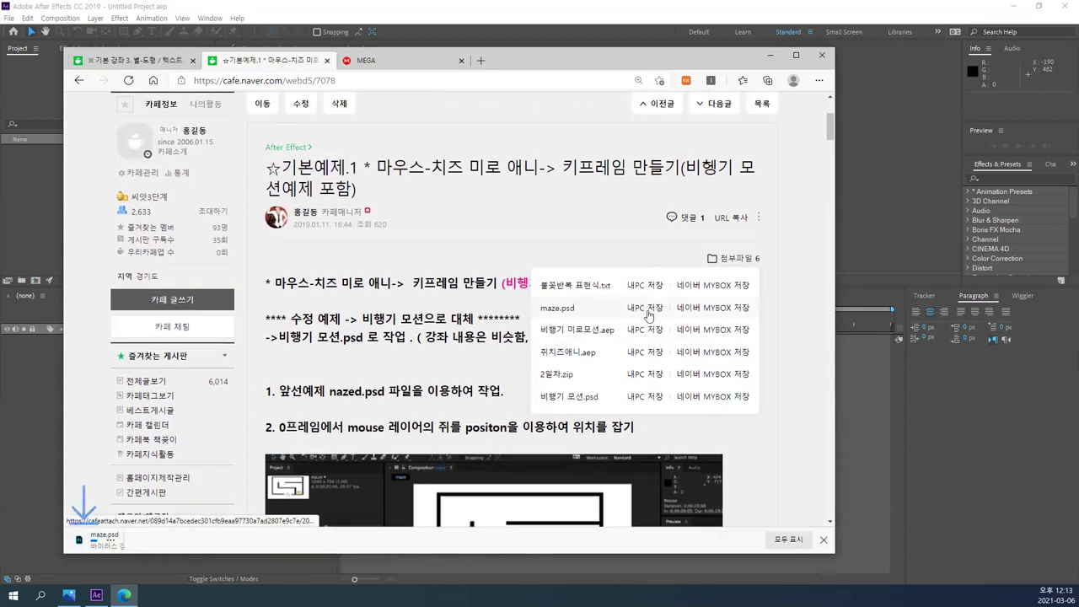
left_click(183, 542)
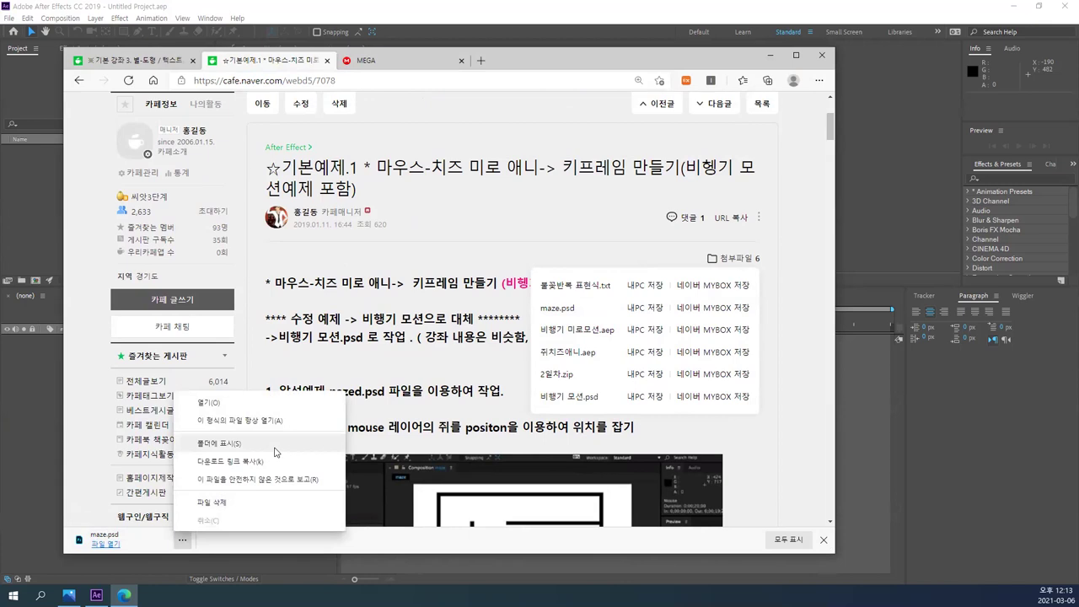
left_click(790, 451)
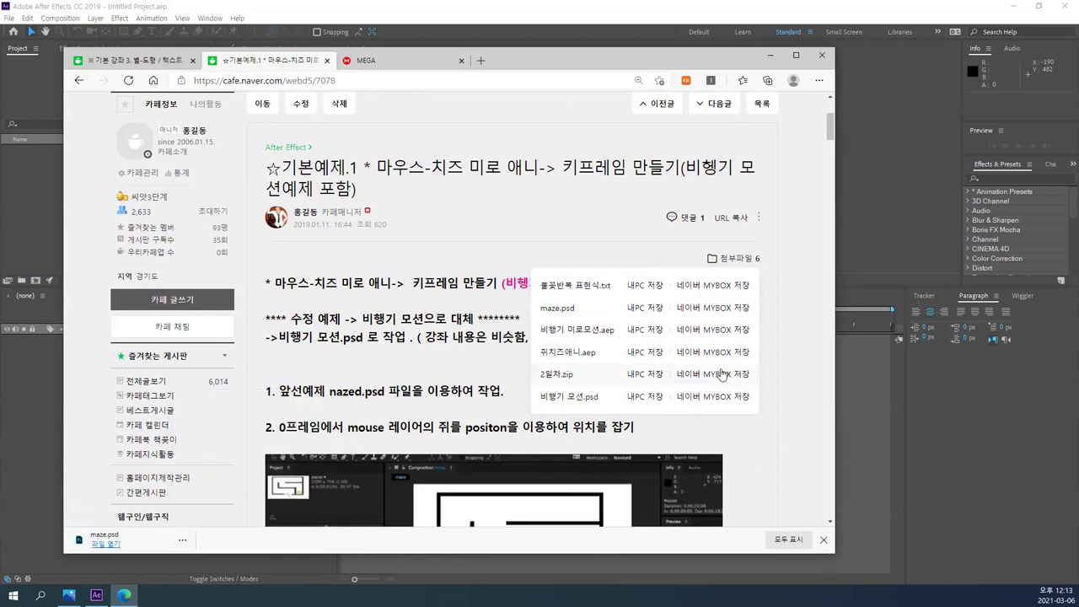
left_click(356, 79)
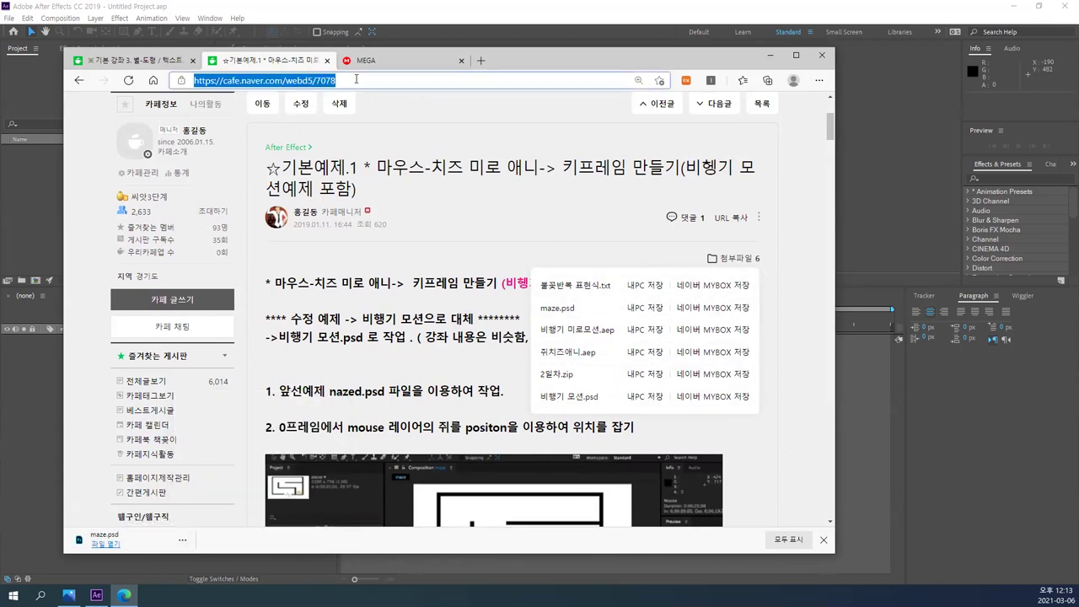
left_click(654, 315)
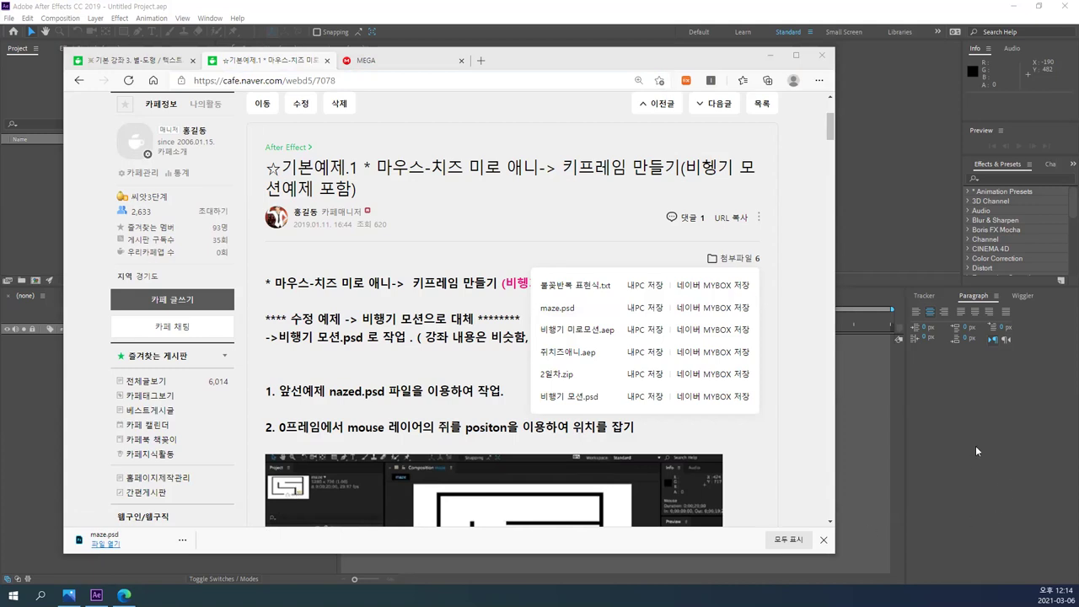
left_click(607, 243)
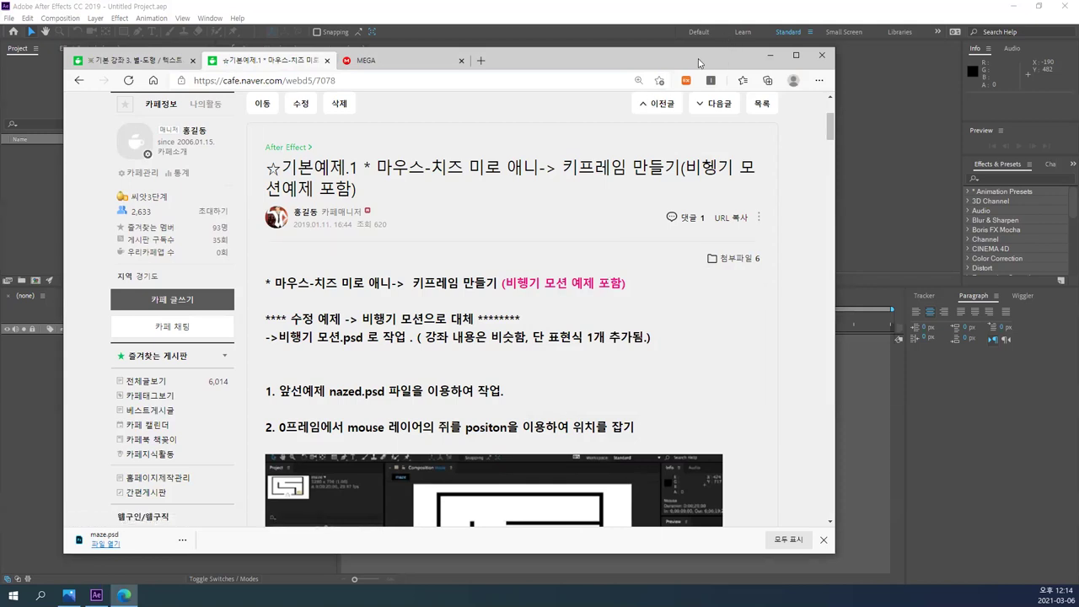
key("alt+F4")
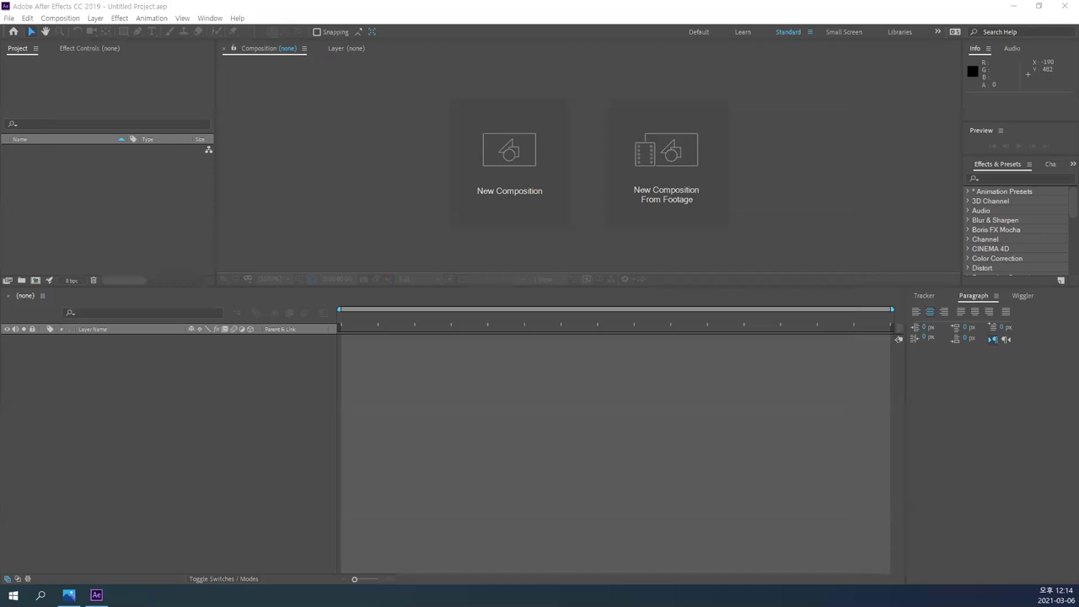
- Import maze.psd from the 에펙1 folder as Composition - Retain Layer Sizes with Editable Layer Styles
left_click(183, 198)
double_click(152, 183)
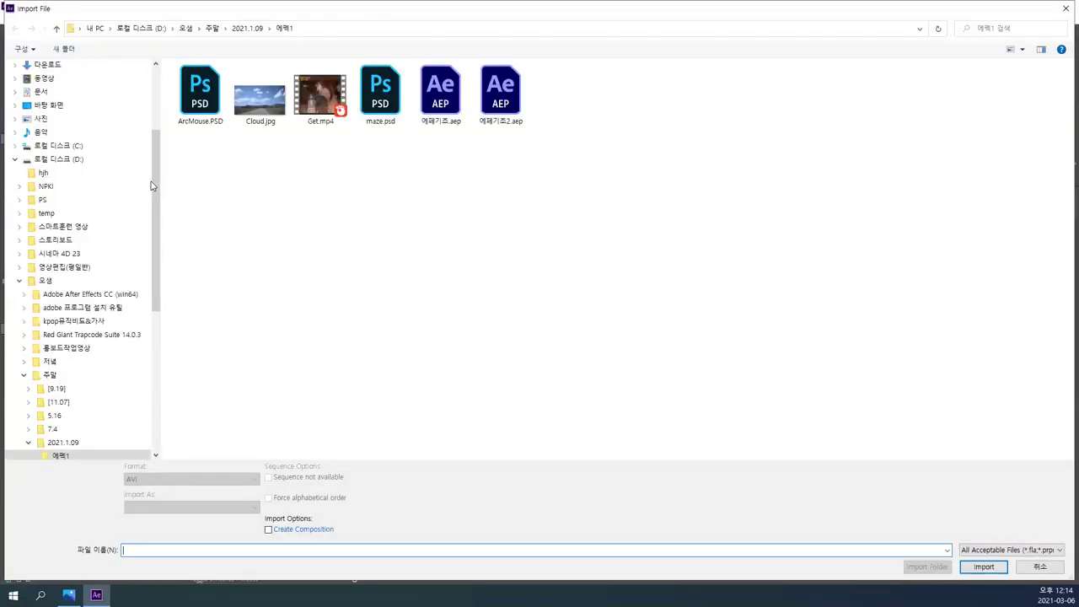
left_click(372, 107)
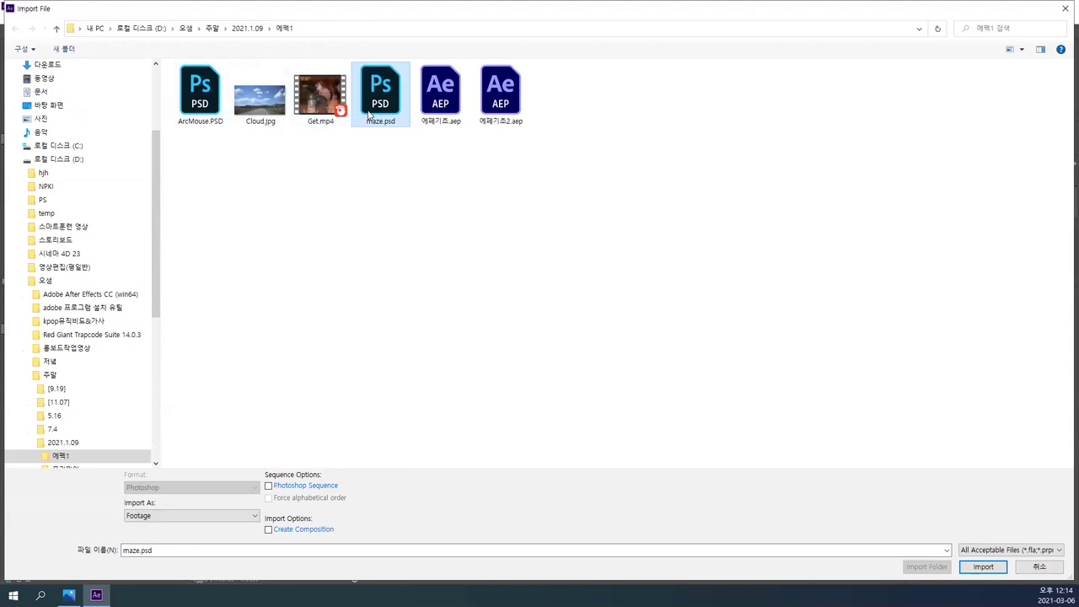
left_click(981, 568)
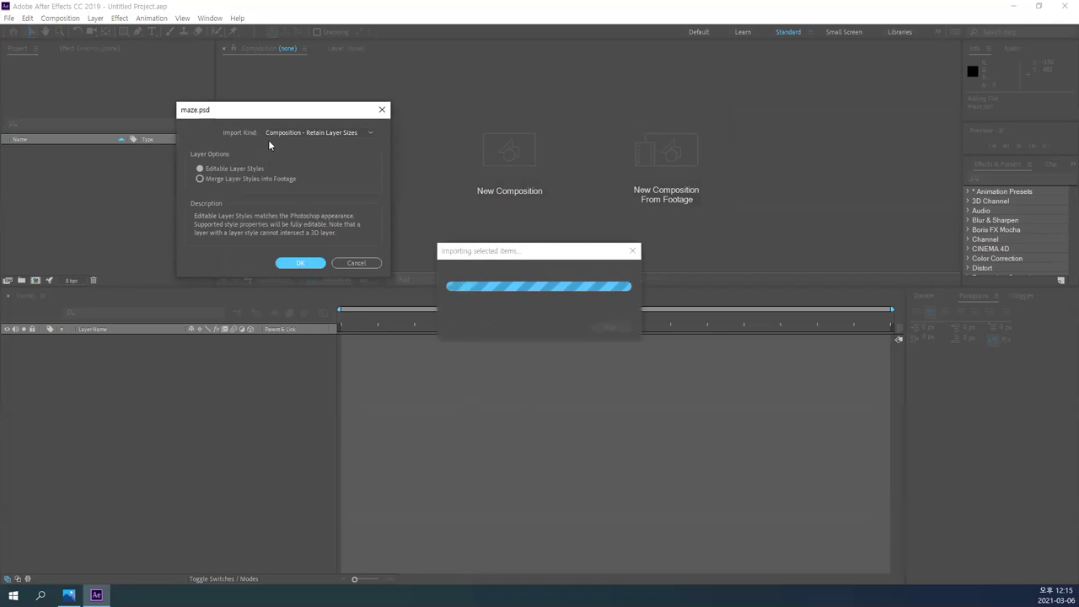
left_click(299, 133)
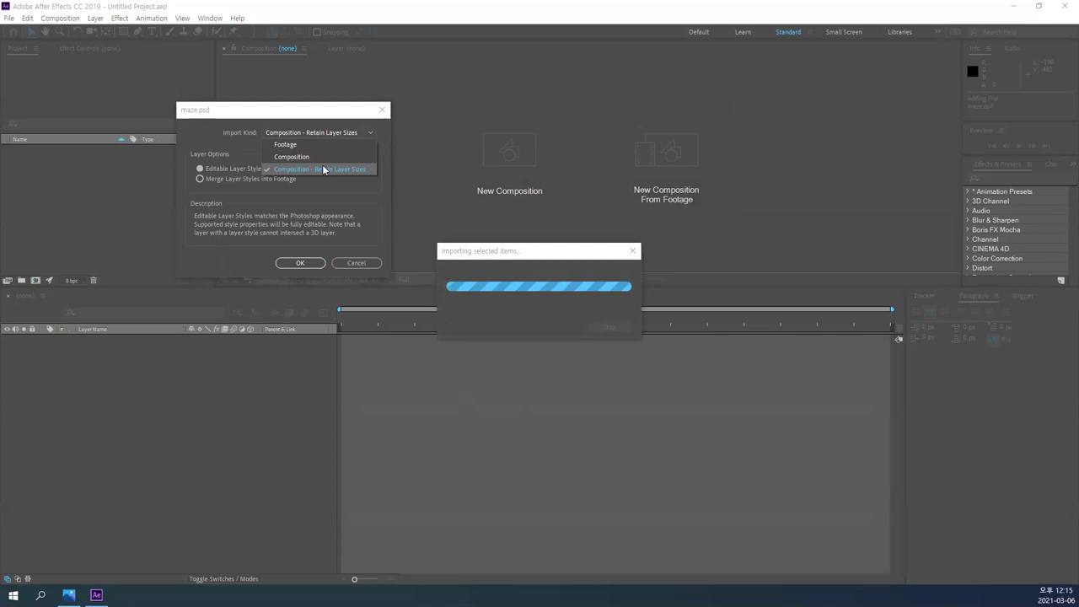
left_click(322, 169)
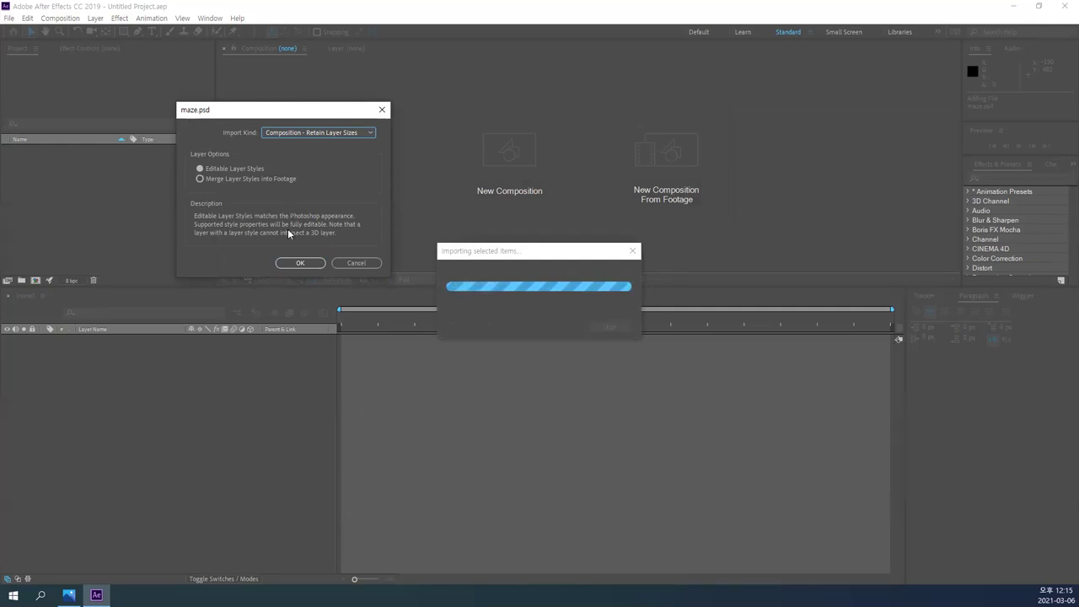
left_click(294, 263)
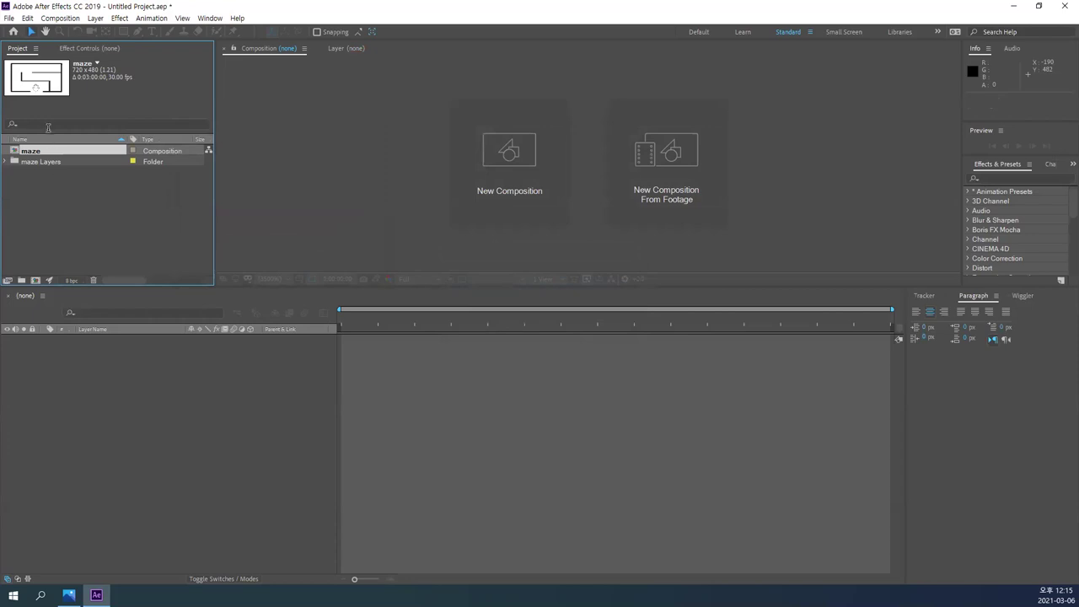
- Check the contents of the maze Layers folder, open the maze composition and select all four of its layers
left_click(7, 163)
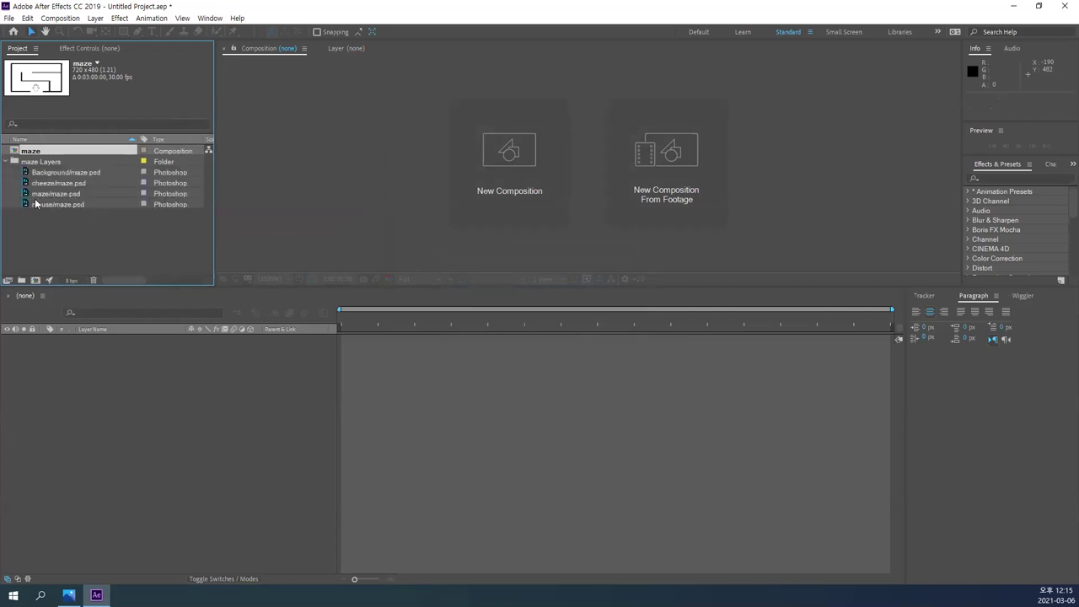
left_click(7, 163)
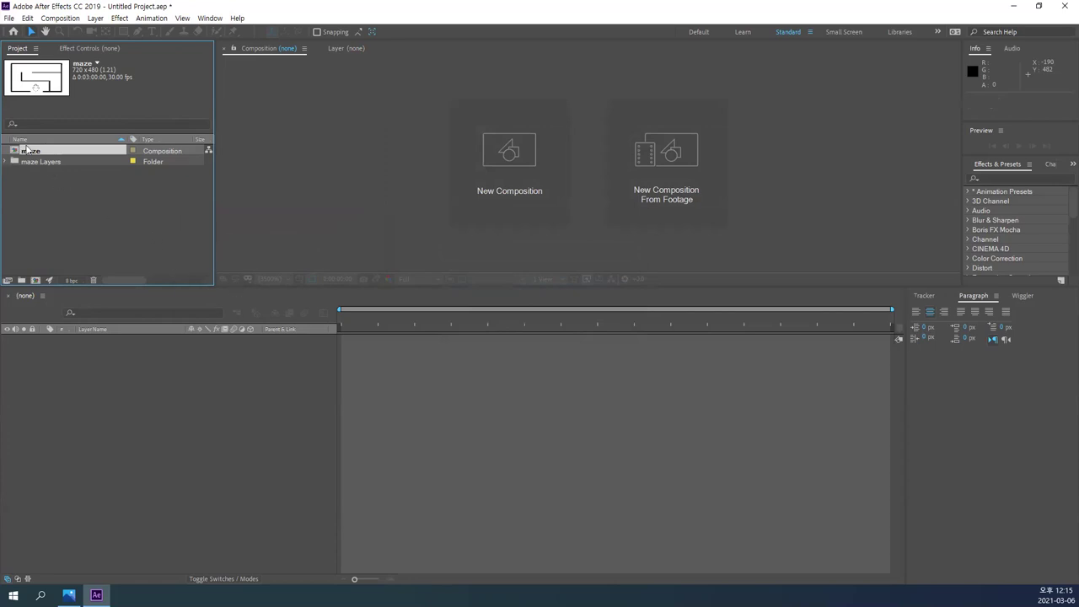
double_click(32, 150)
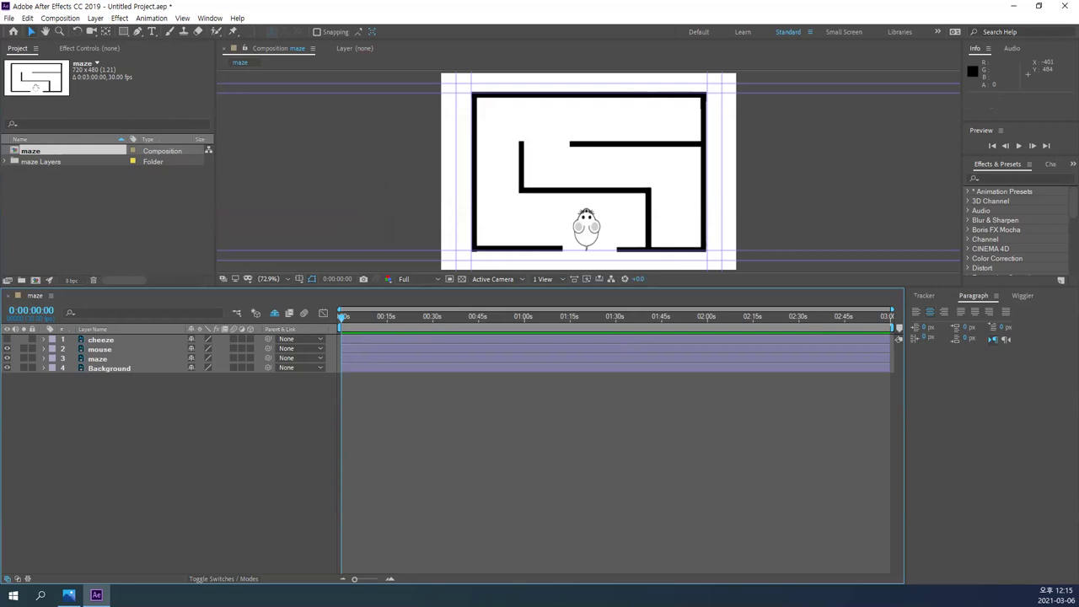
left_click_drag(179, 440, 38, 299)
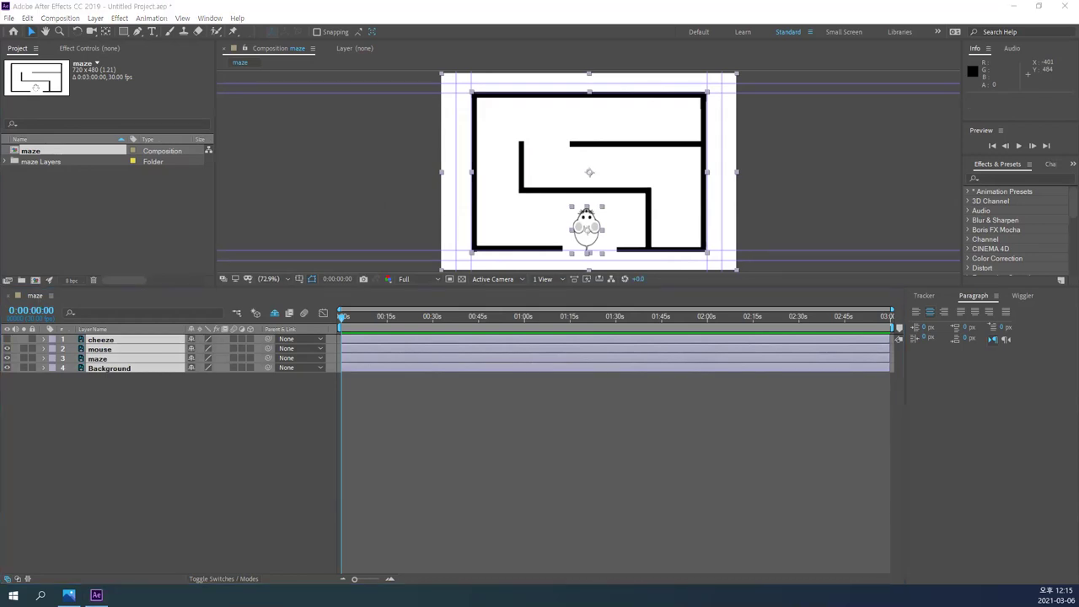
- Review the first instructions of the mouse-and-cheese maze tutorial in the browser and return to After Effects
scroll(329, 108, "up", 3)
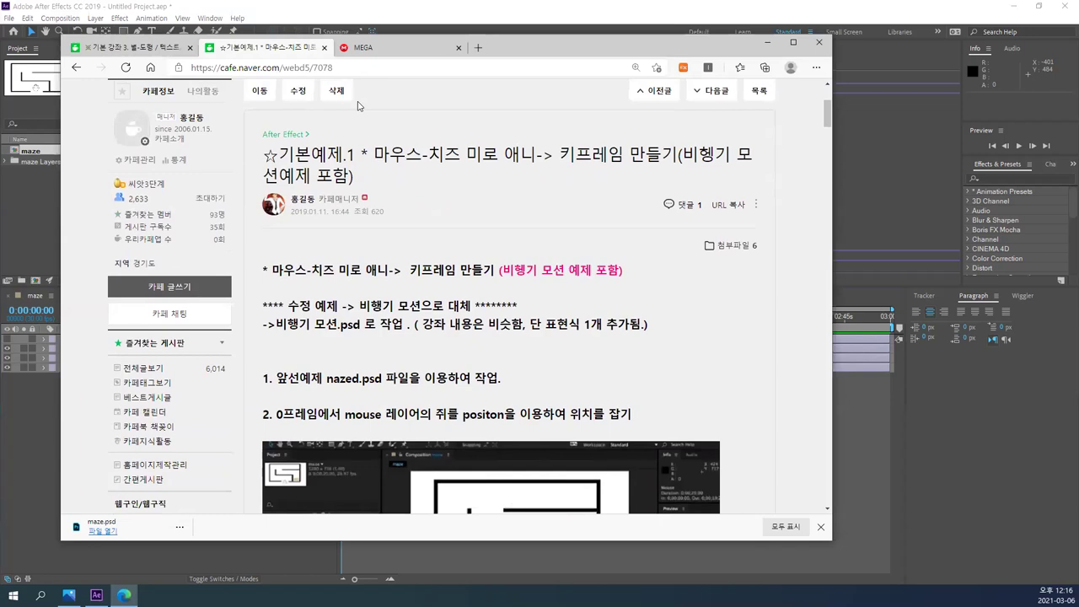
scroll(556, 238, "down", 6)
left_click_drag(828, 145, 846, 108)
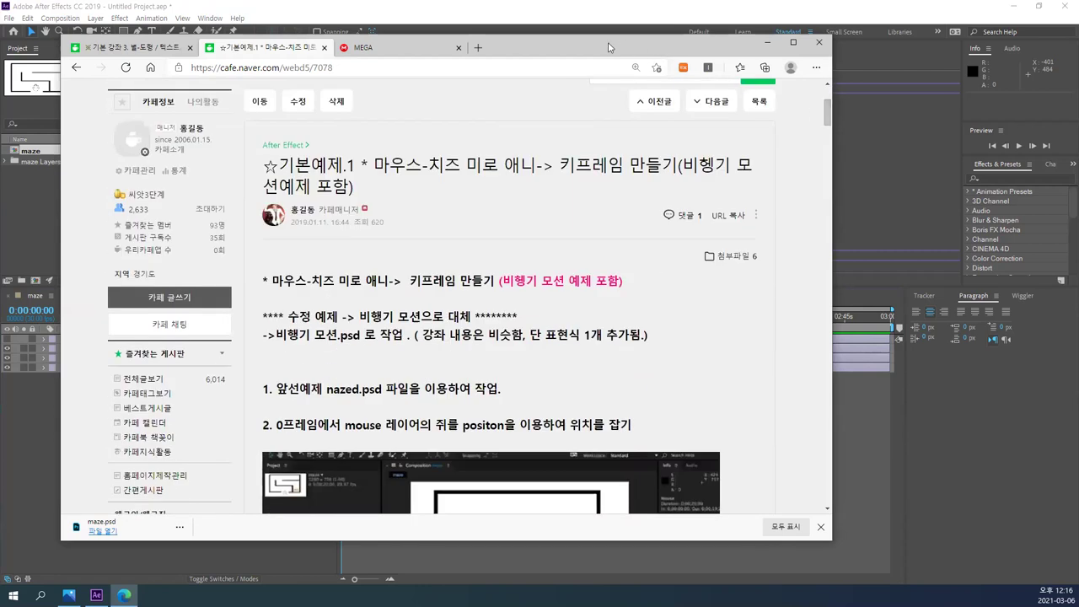
key("alt+F4")
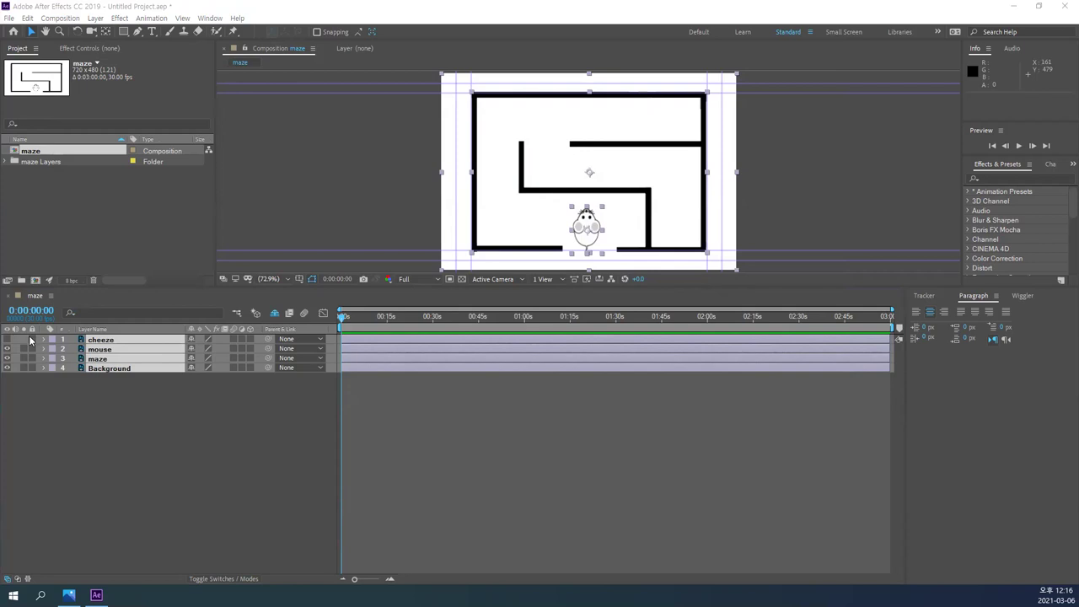
- Turn on the visibility of the cheeze layer, and hide all four layers of the maze composition together
left_click(125, 344)
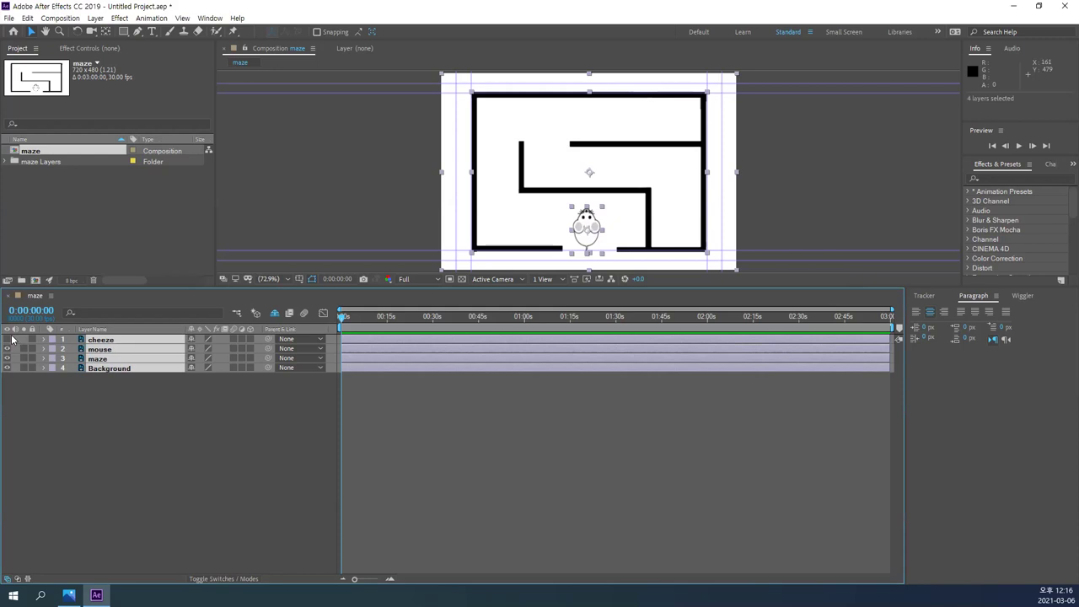
left_click(8, 339)
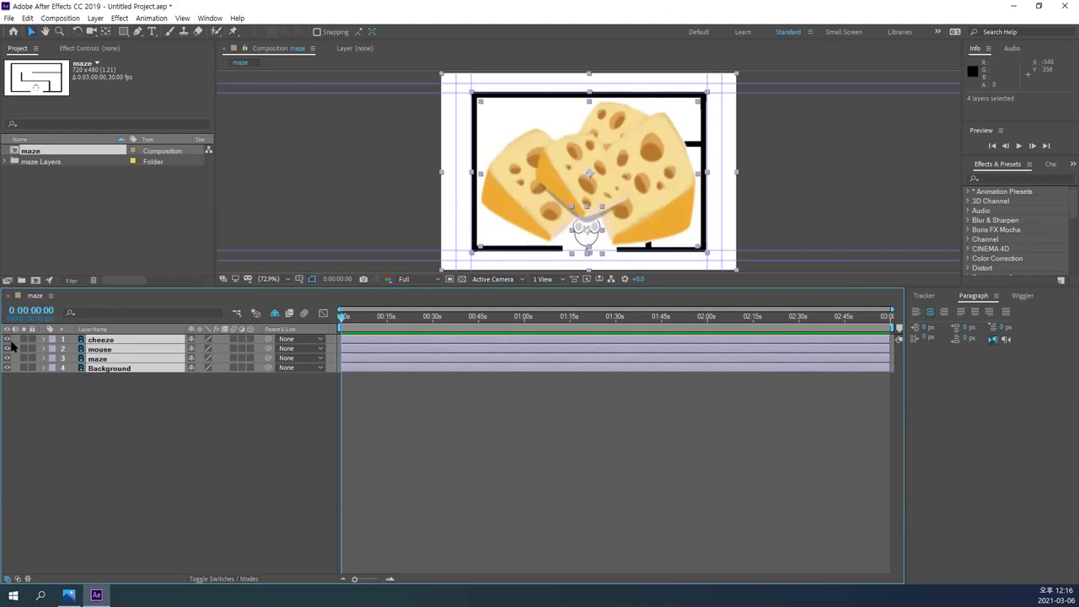
left_click_drag(6, 338, 7, 368)
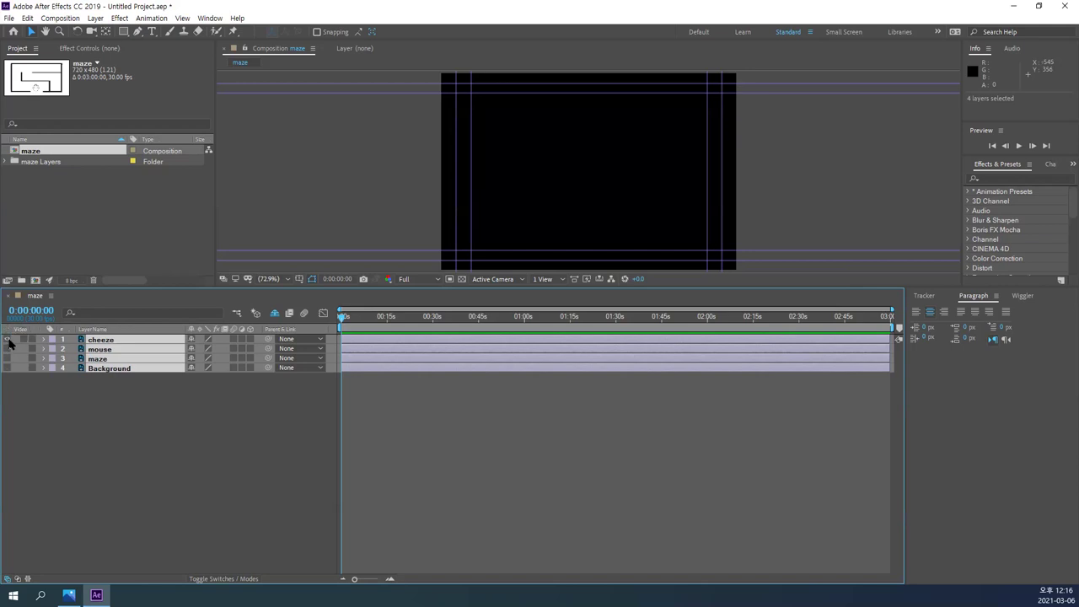
- Undo hiding all four layers and hide only the cheeze layer
key("ctrl+z")
left_click(61, 441)
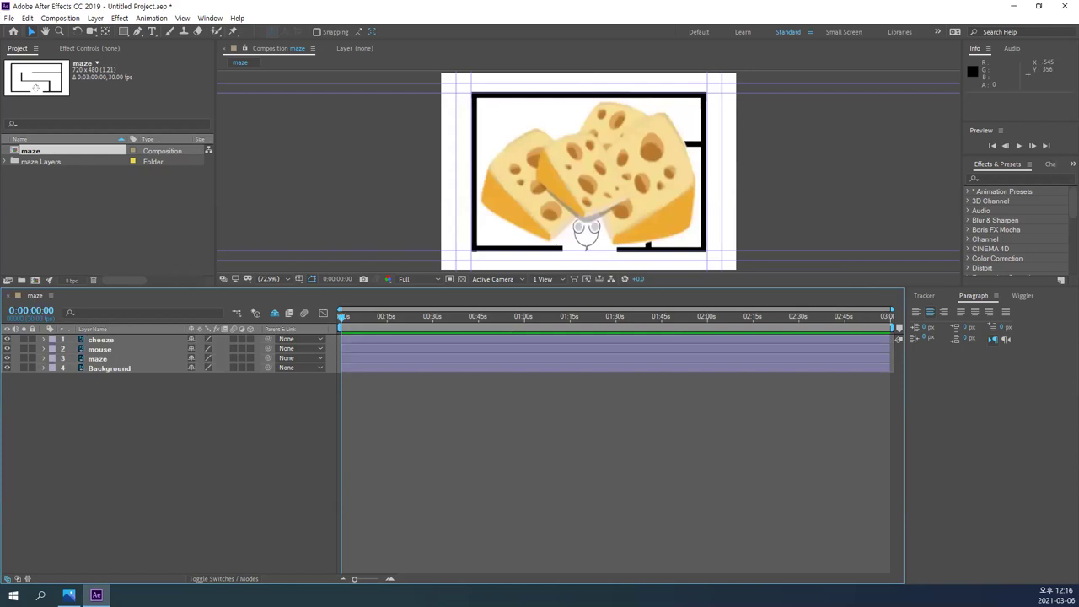
left_click(123, 341)
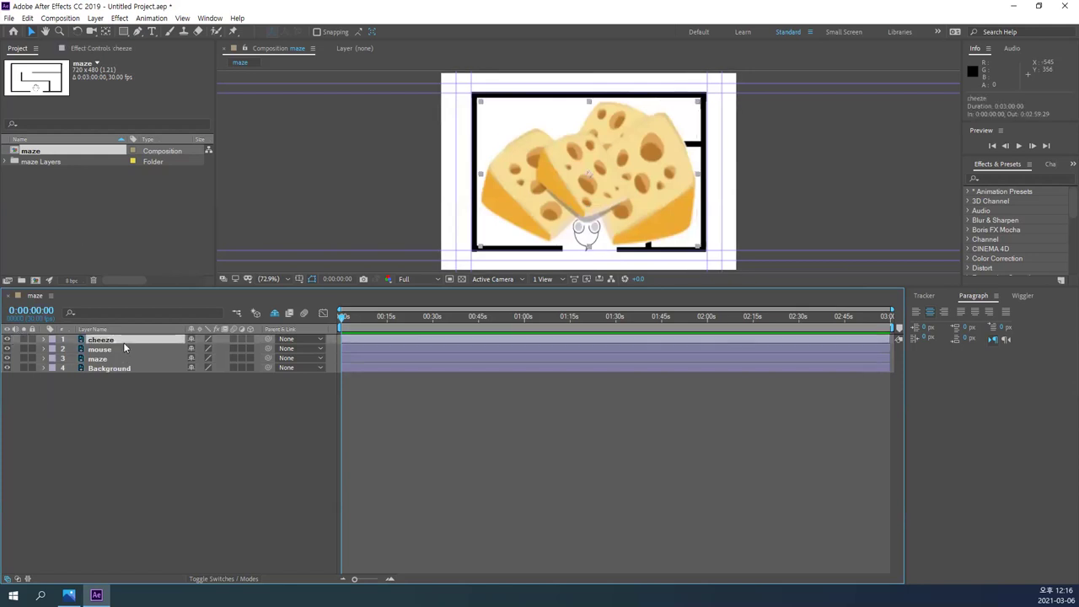
left_click(7, 339)
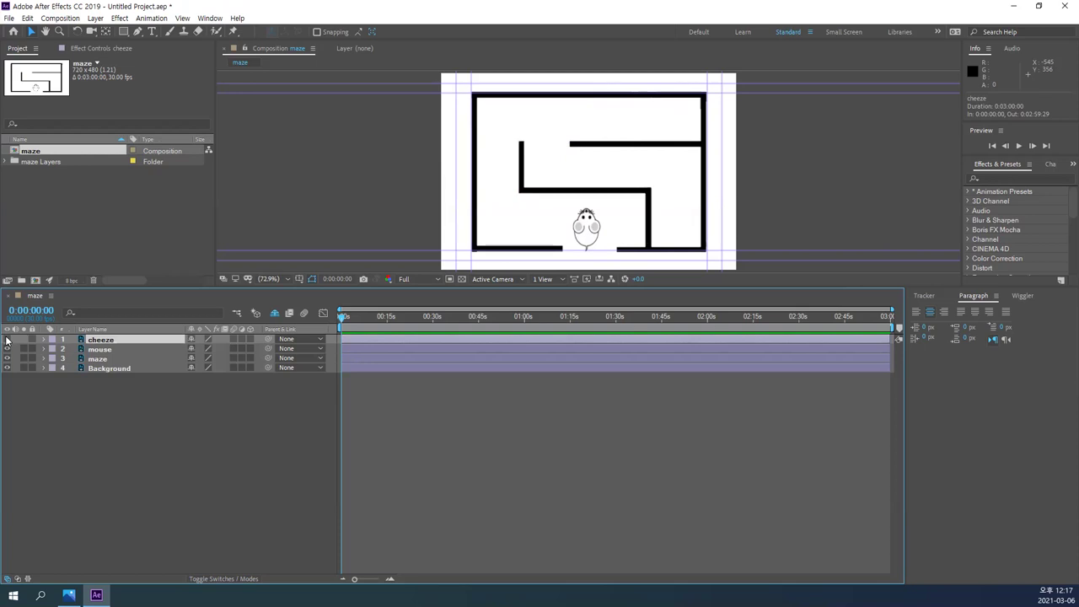
- Move the mouse layer down out of the maze's bottom entrance to a position of about 363, 516
left_click(116, 349)
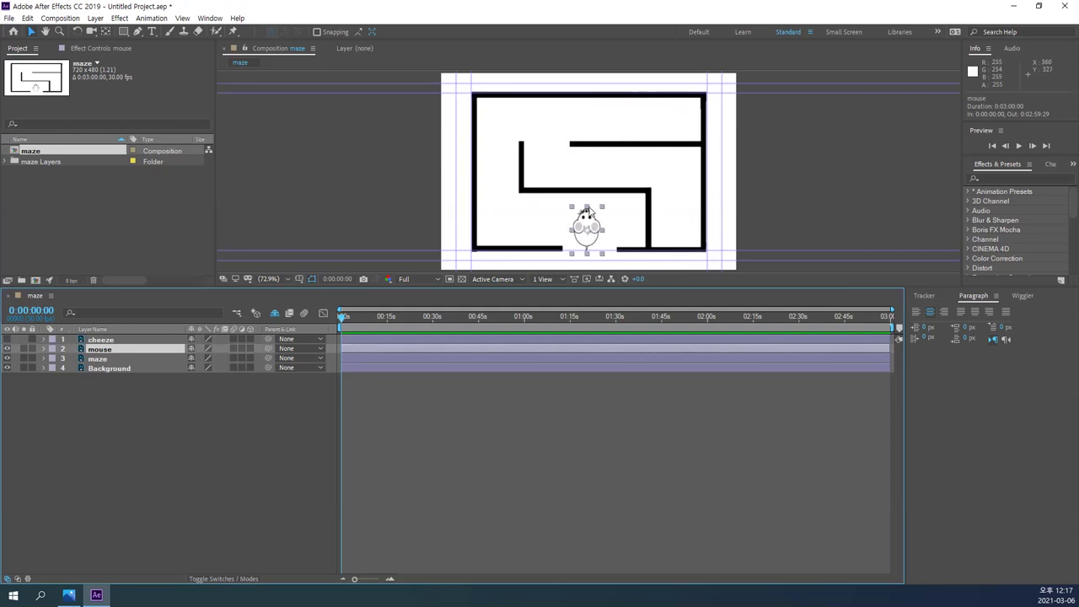
left_click_drag(586, 221, 594, 269)
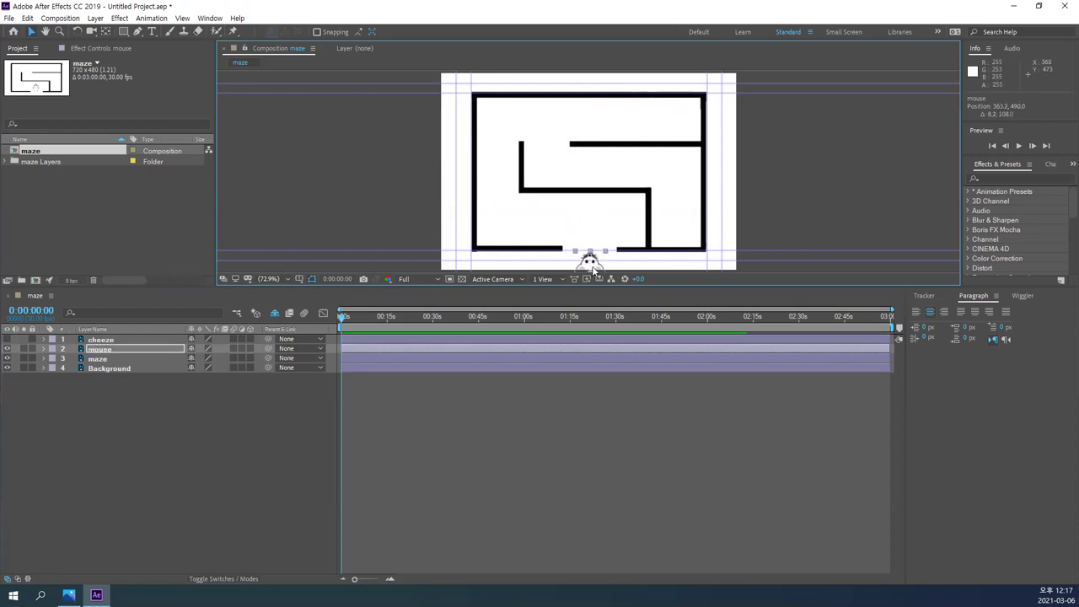
left_click_drag(593, 266, 593, 272)
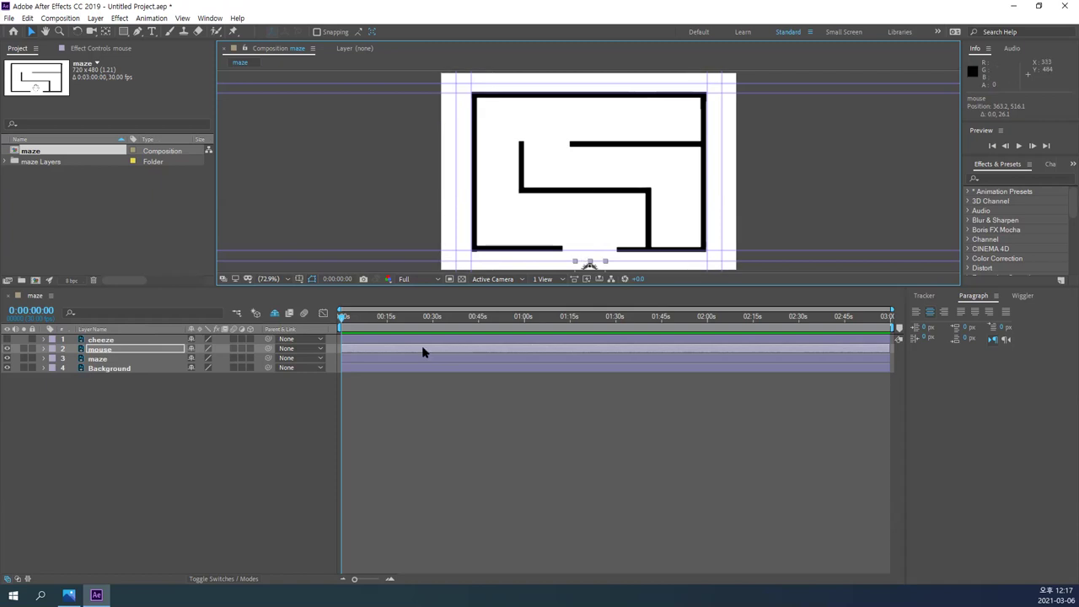
- Expand the mouse layer's Transform group and go through its Position, Scale, Rotation and Opacity properties
left_click(99, 350)
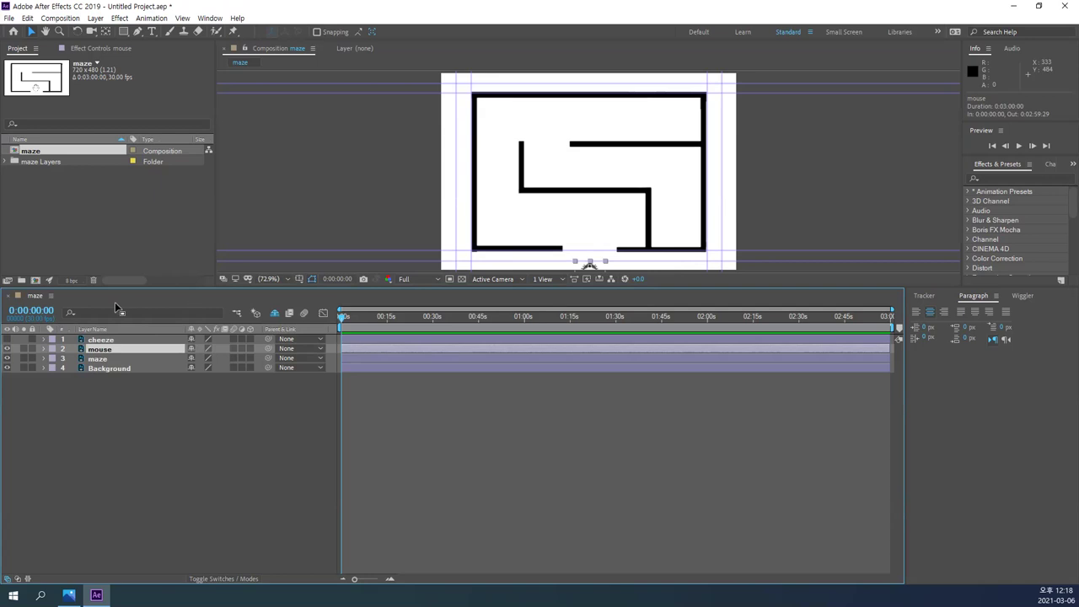
left_click(44, 351)
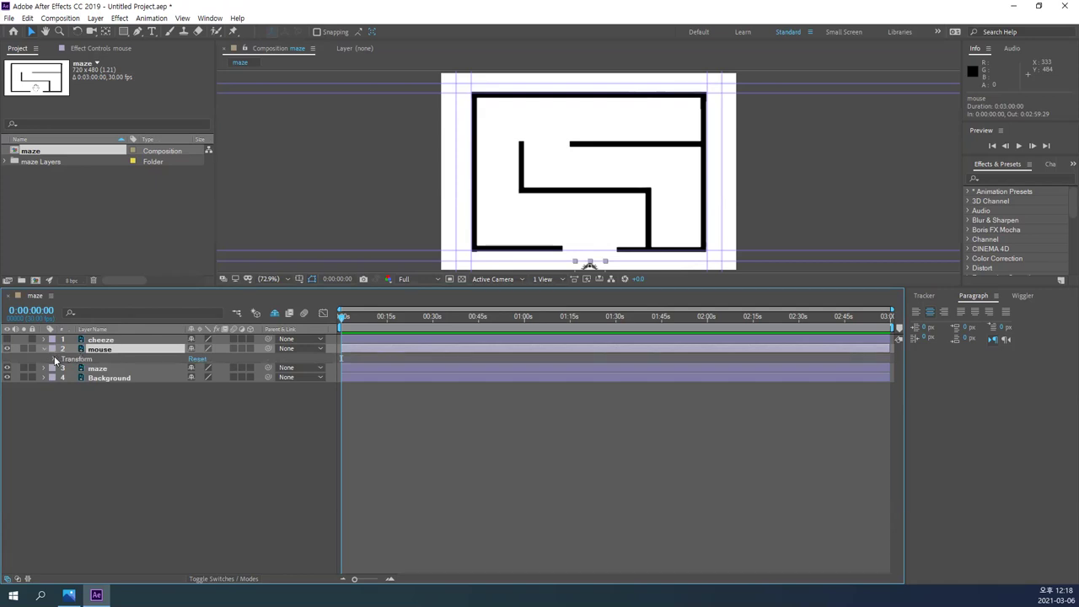
left_click(54, 358)
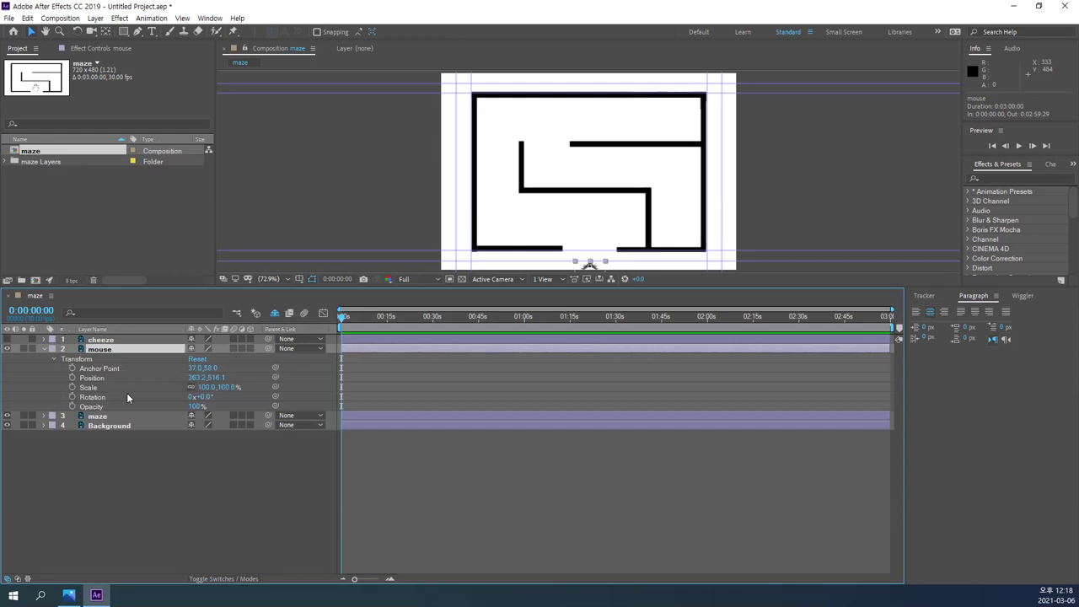
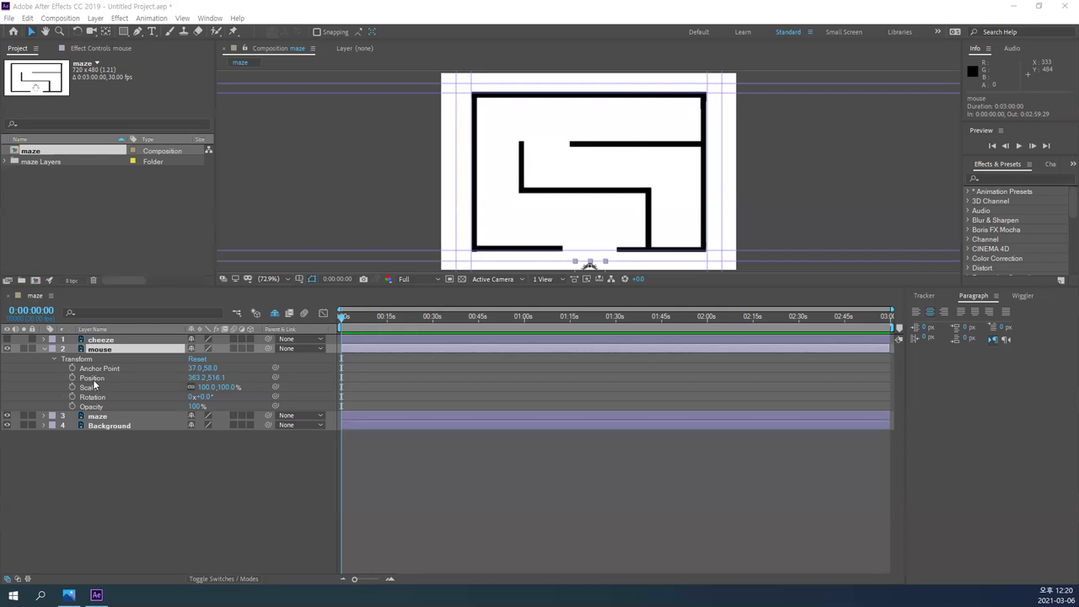
left_click(93, 381)
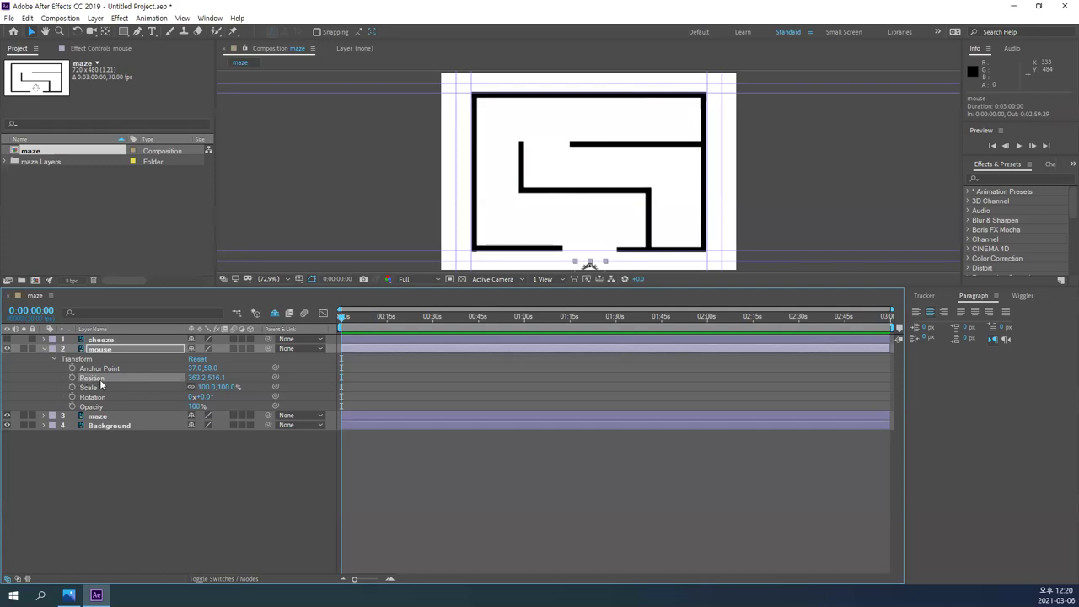
left_click(102, 391)
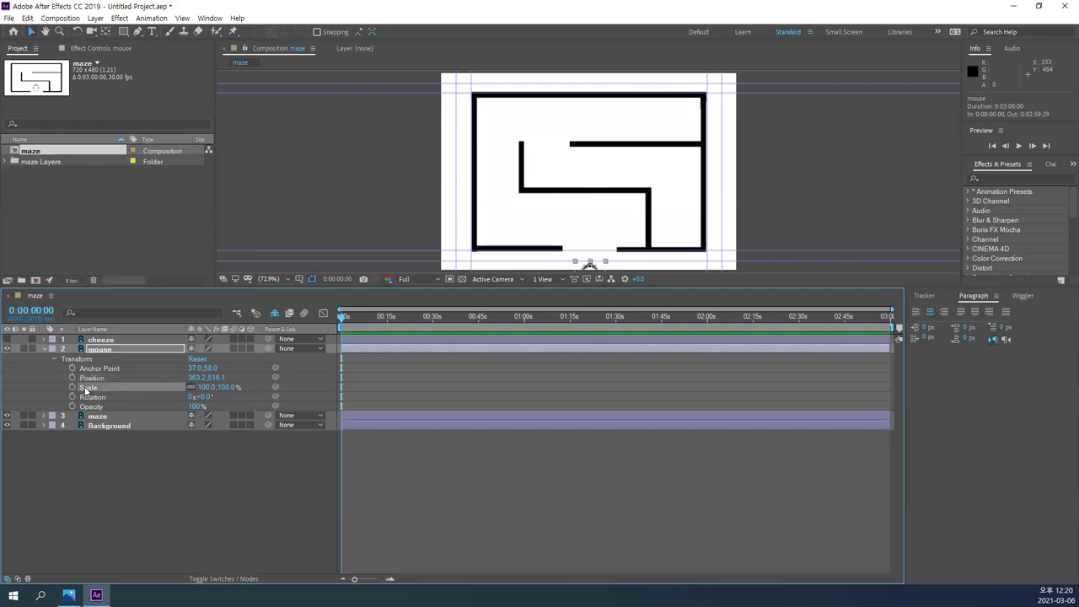
left_click(106, 394)
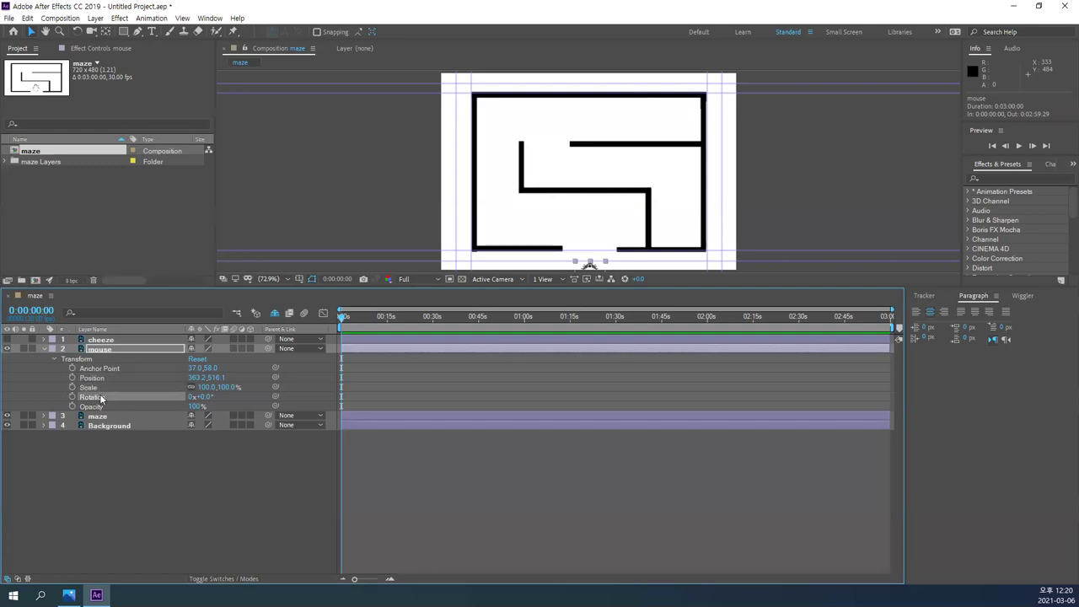
left_click(91, 407)
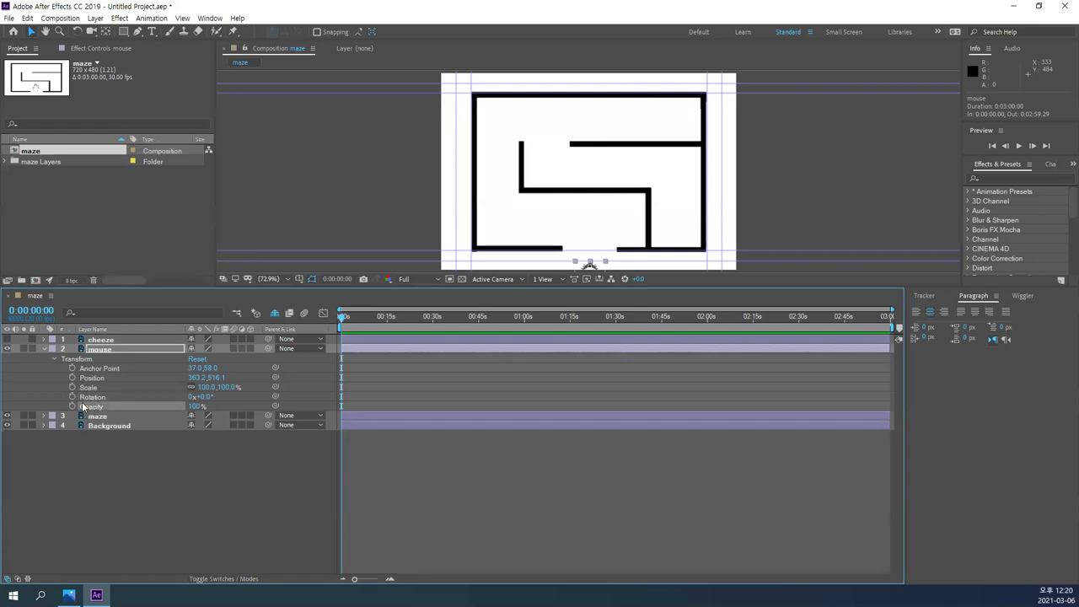
left_click(114, 348)
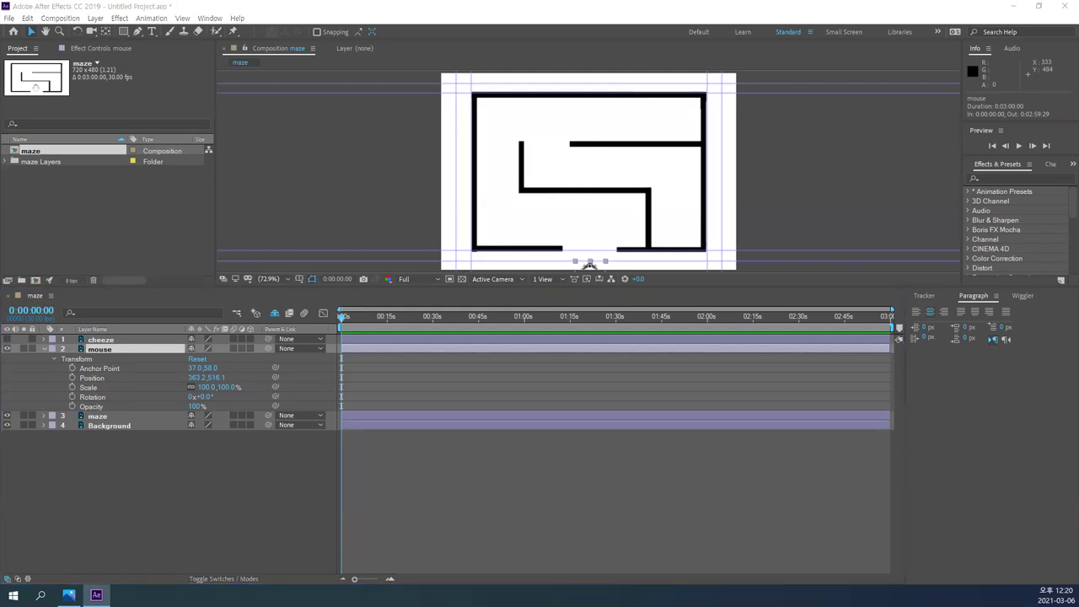
- Collapse the mouse layer's full Transform list and toggle the display of its Position property alone
left_click(44, 348)
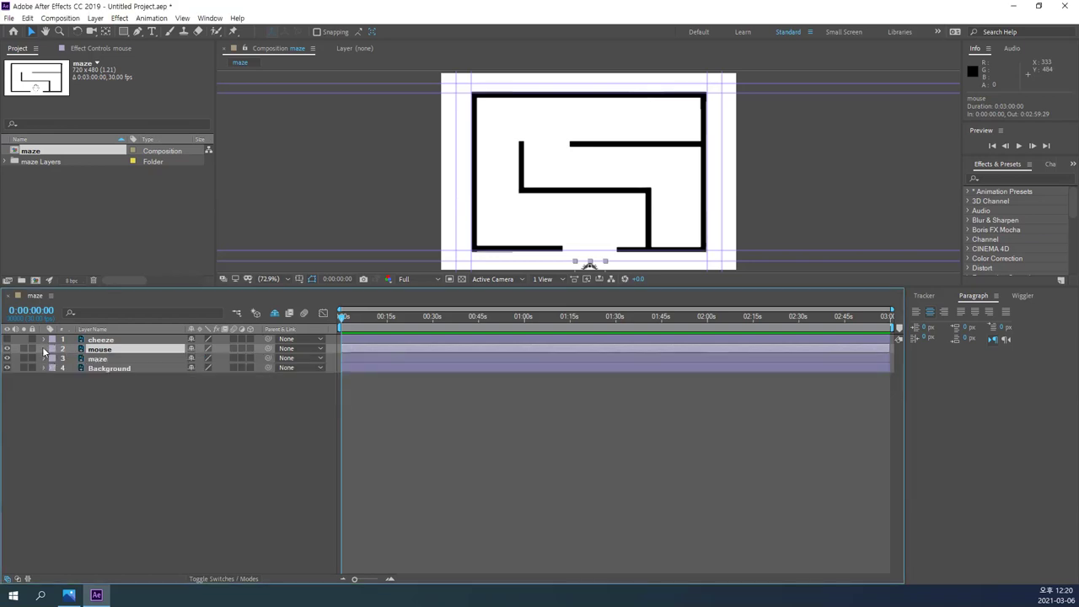
left_click(44, 350)
left_click(44, 350)
left_click(44, 350)
left_click(43, 350)
left_click(53, 409)
left_click(115, 350)
key("p")
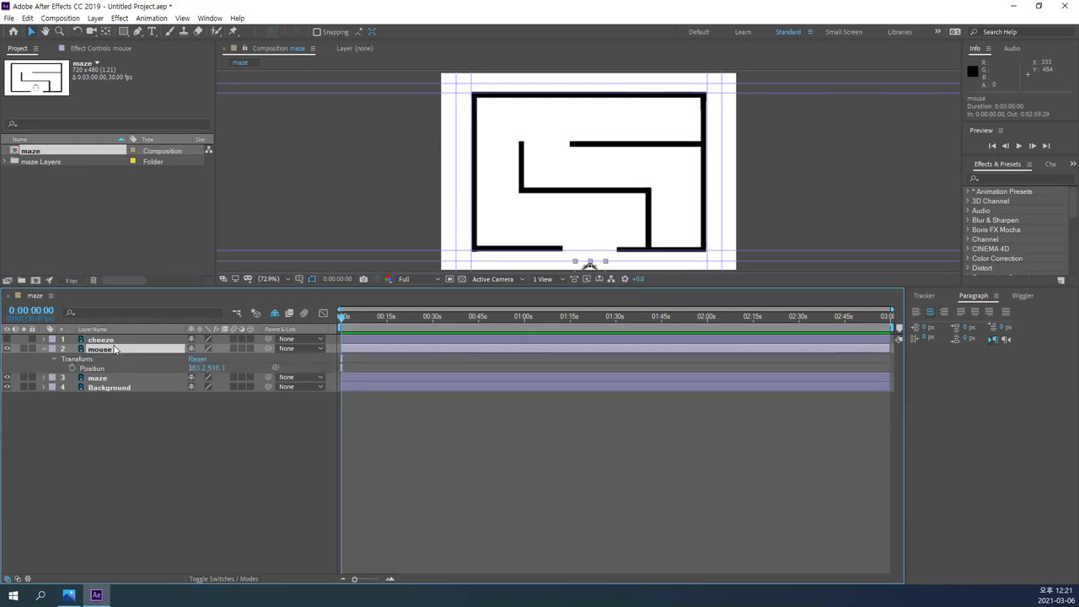
key("p")
key("p")
key("p")
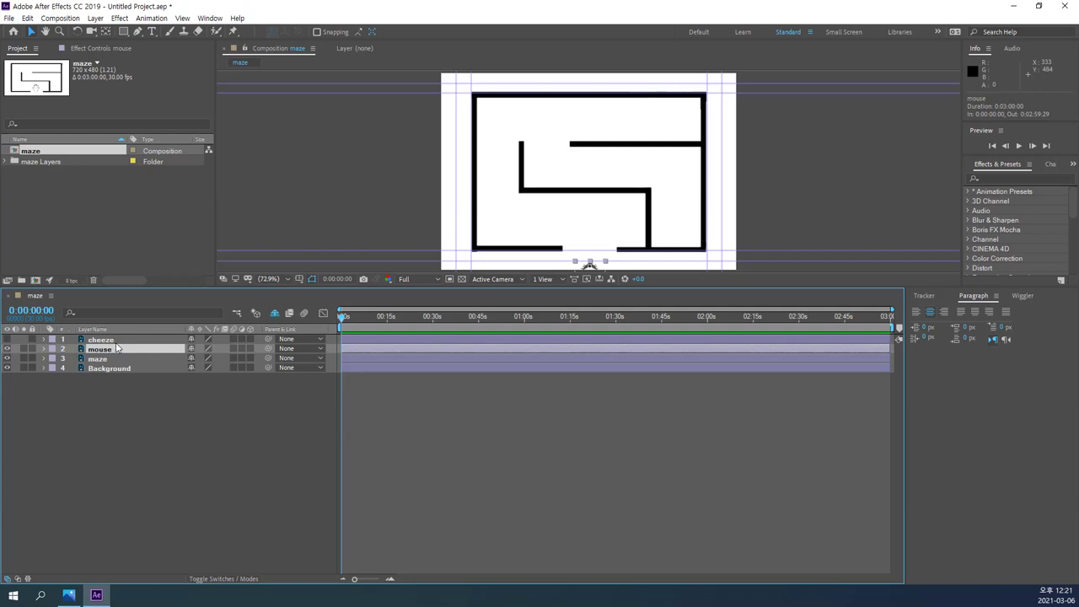
- Expand the mouse layer's Transform properties and start Position keyframing at 0:00:00:00
left_click(43, 349)
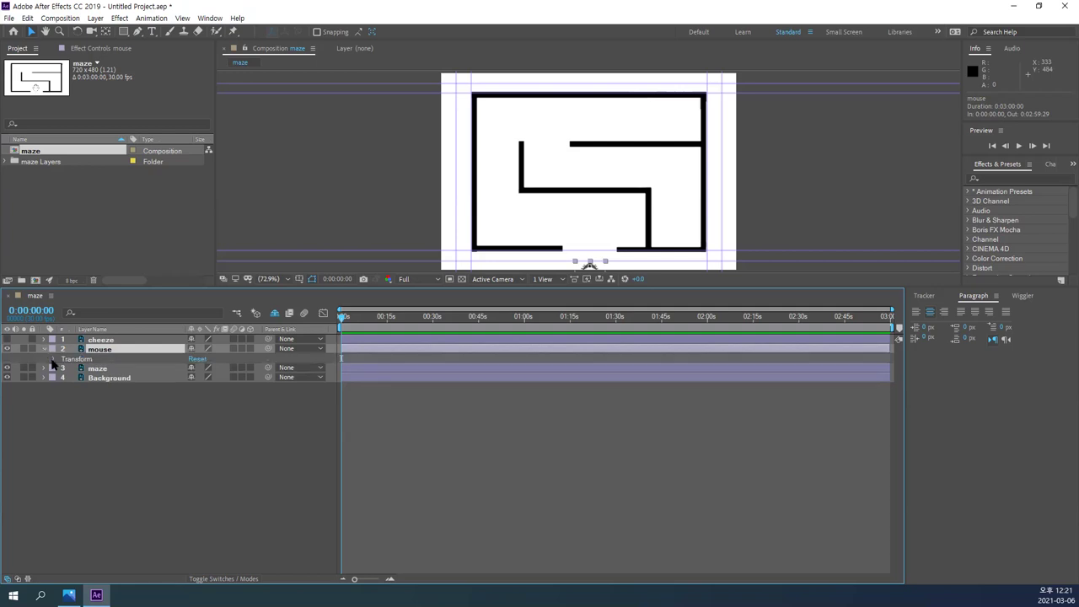
left_click(52, 360)
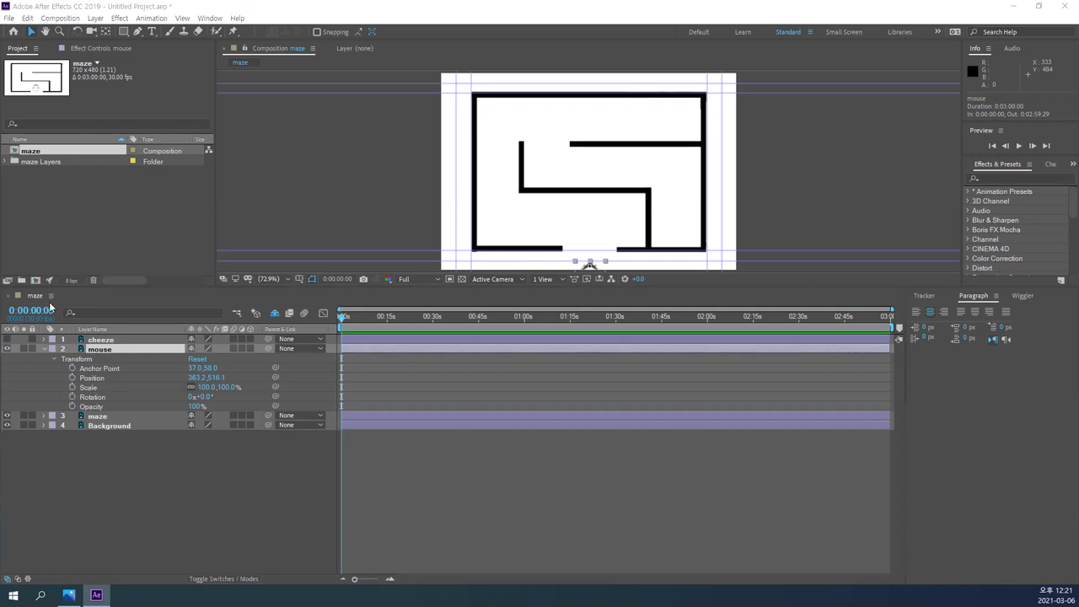
left_click(72, 379)
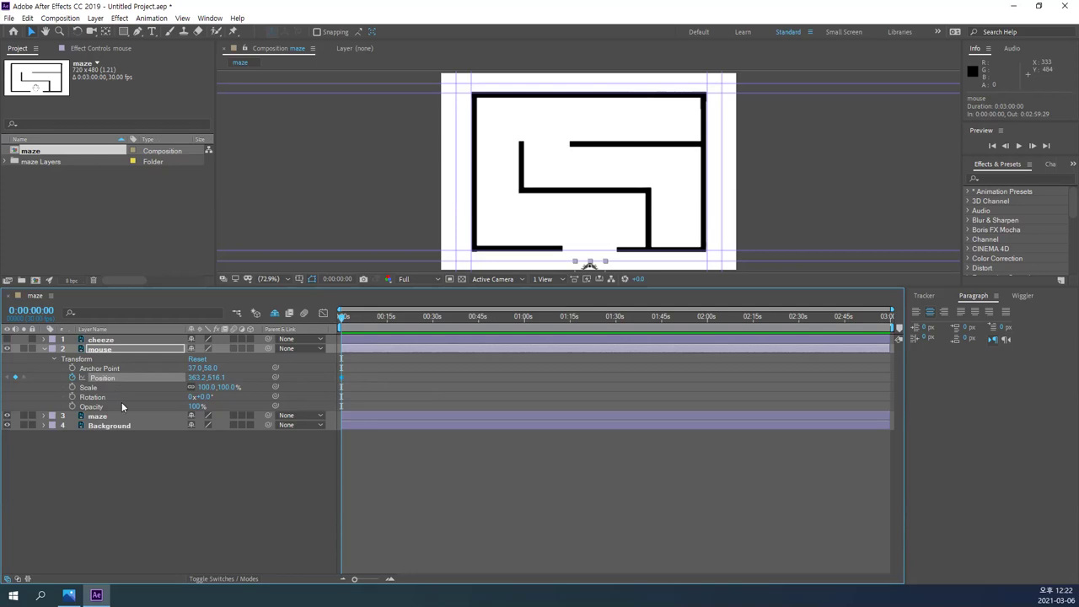
left_click(117, 503)
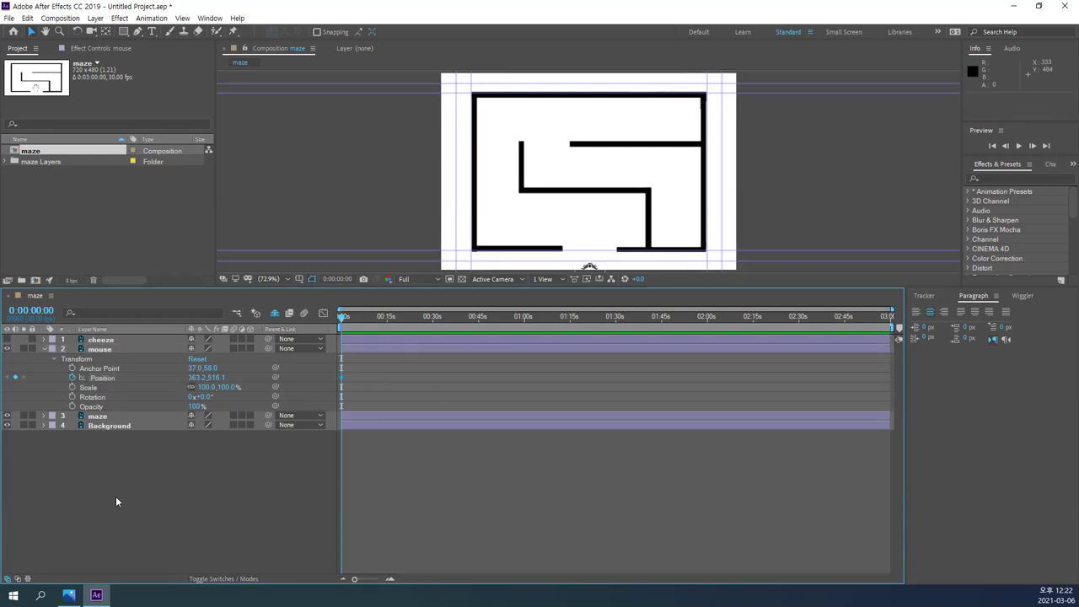
- Reduce the mouse layer's displayed properties to its keyframed Position only
left_click(107, 351)
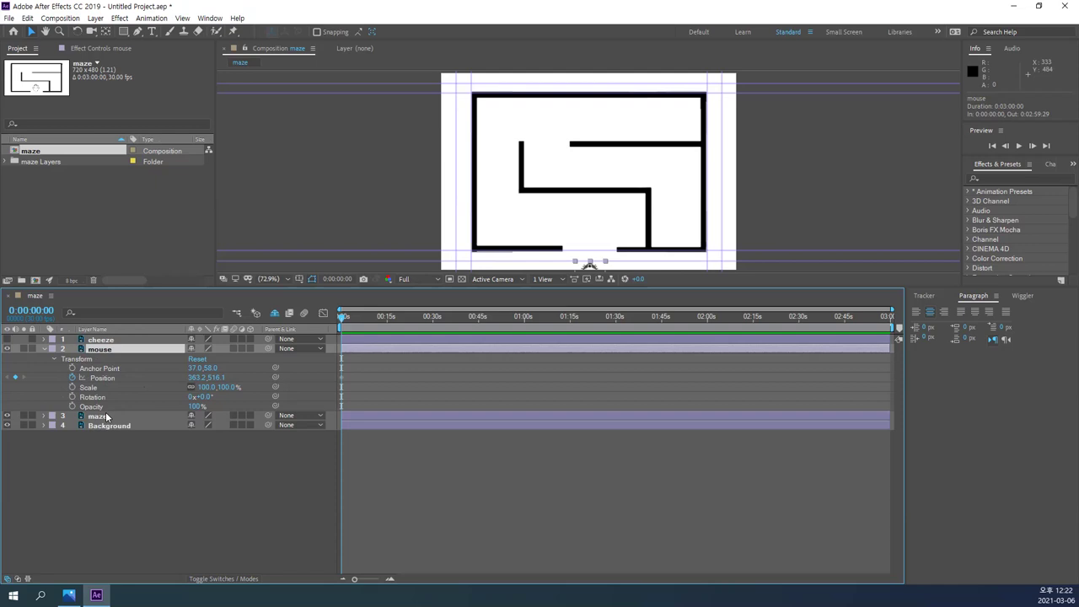
key("u")
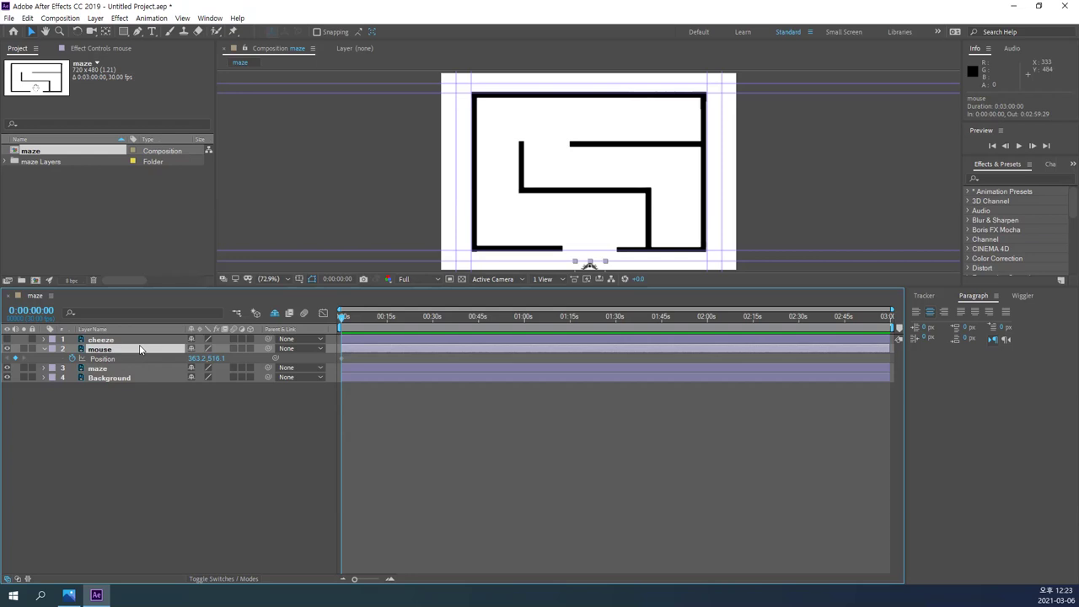
key("p")
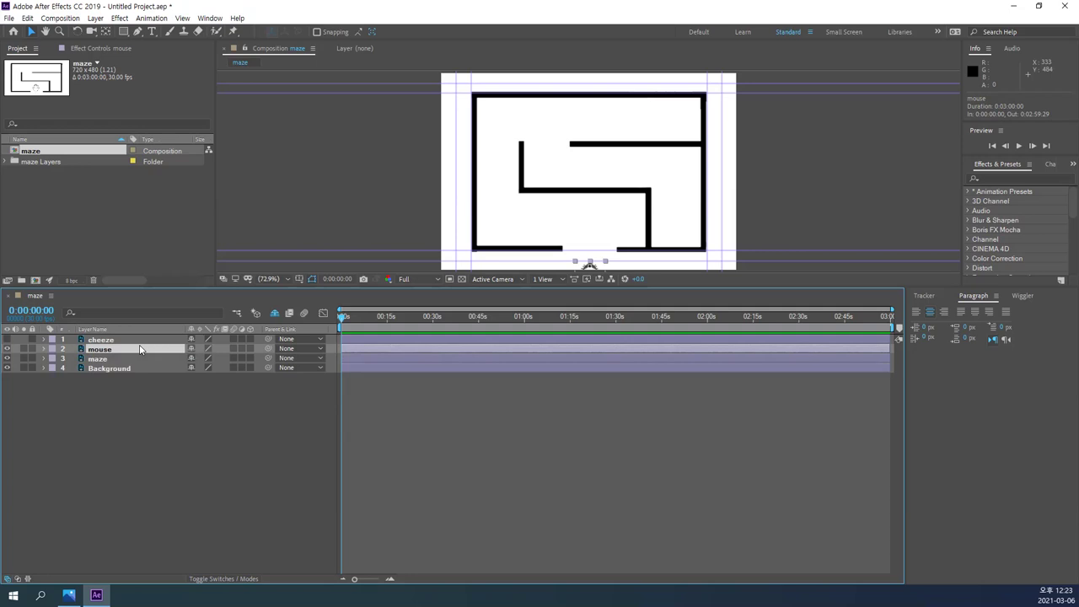
key("p")
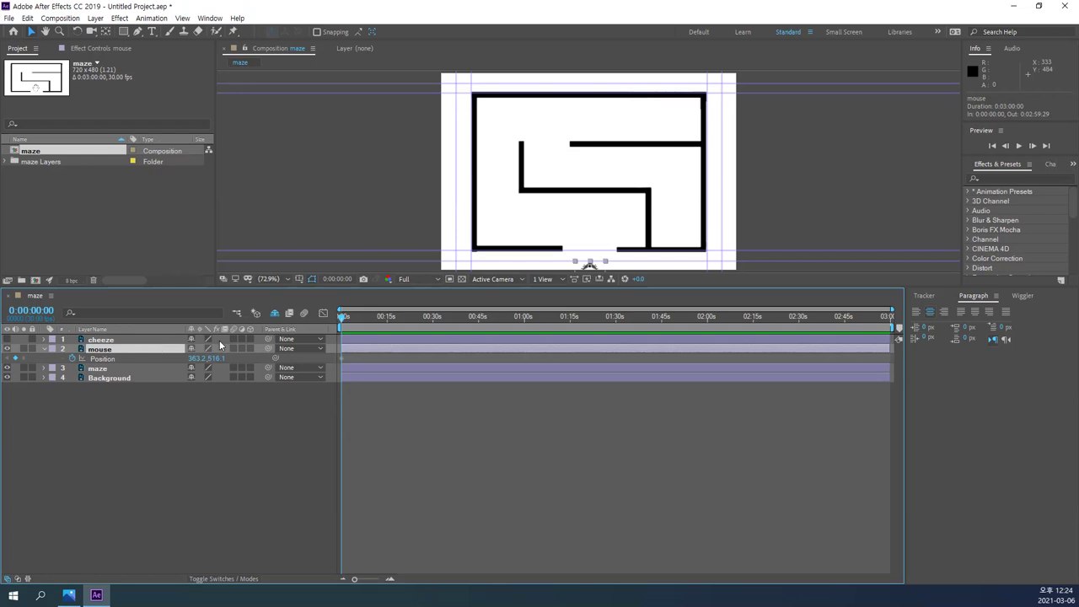
- Keyframe the mouse's Position at 0:00:01:00 by moving it up through the entrance to about 359, 356, below the inner wall
mouse_move(747, 182)
left_mouse_down()
mouse_move(736, 157)
mouse_move(745, 172)
left_mouse_up()
key("v")
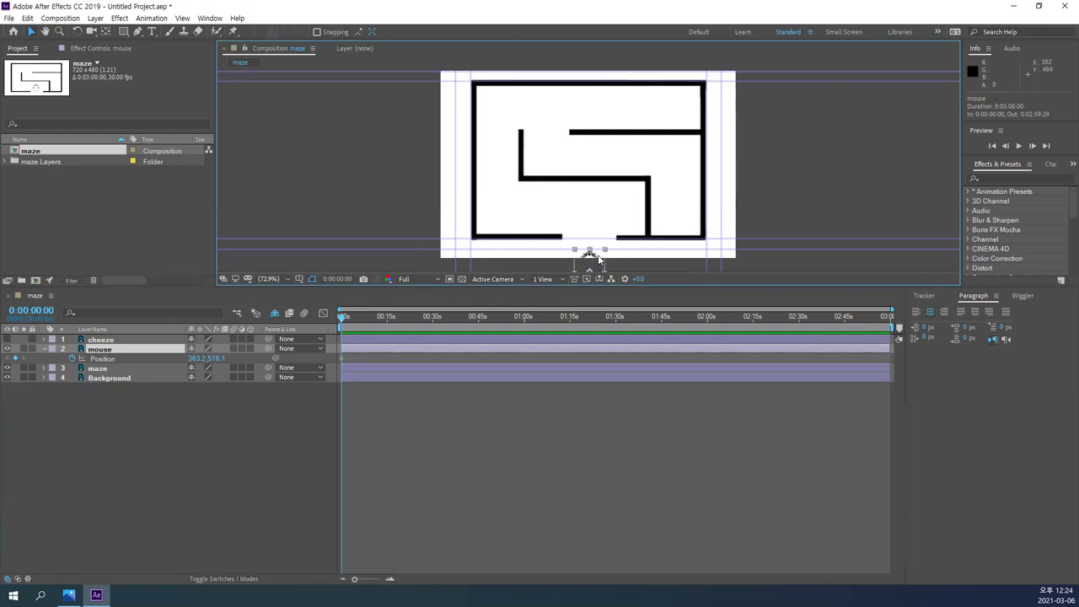
left_click(42, 311)
type("1")
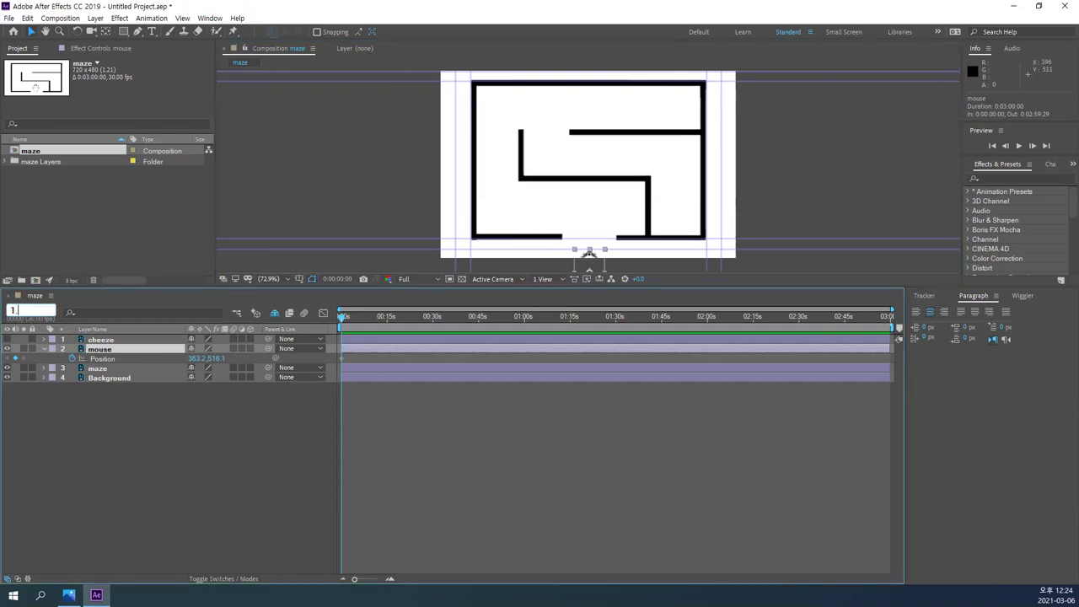
key("Return")
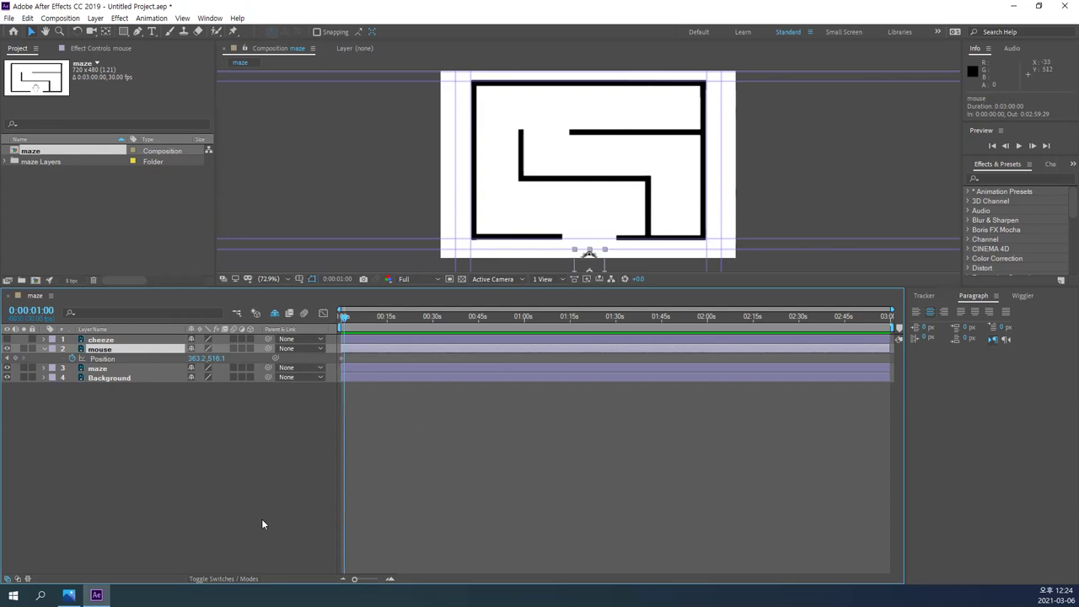
key("equal")
key("equal")
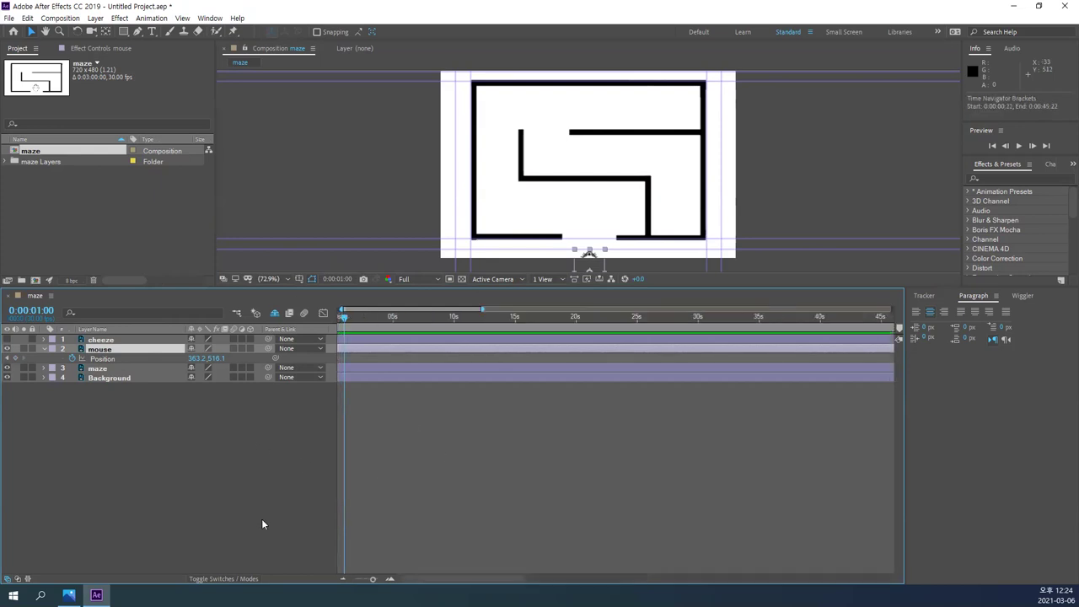
left_click_drag(426, 579, 367, 579)
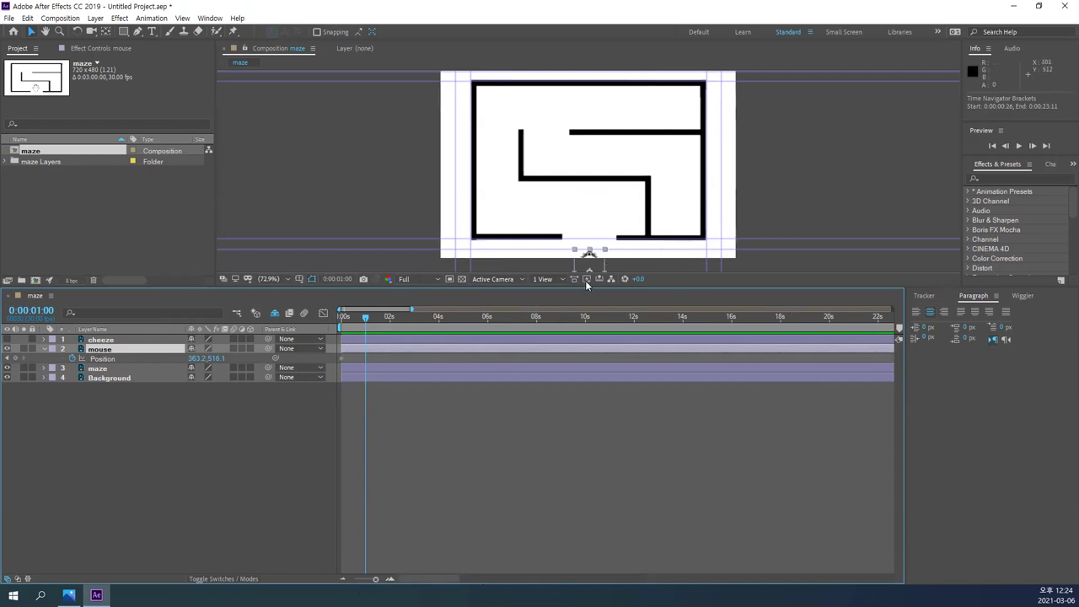
left_click_drag(592, 258, 591, 193)
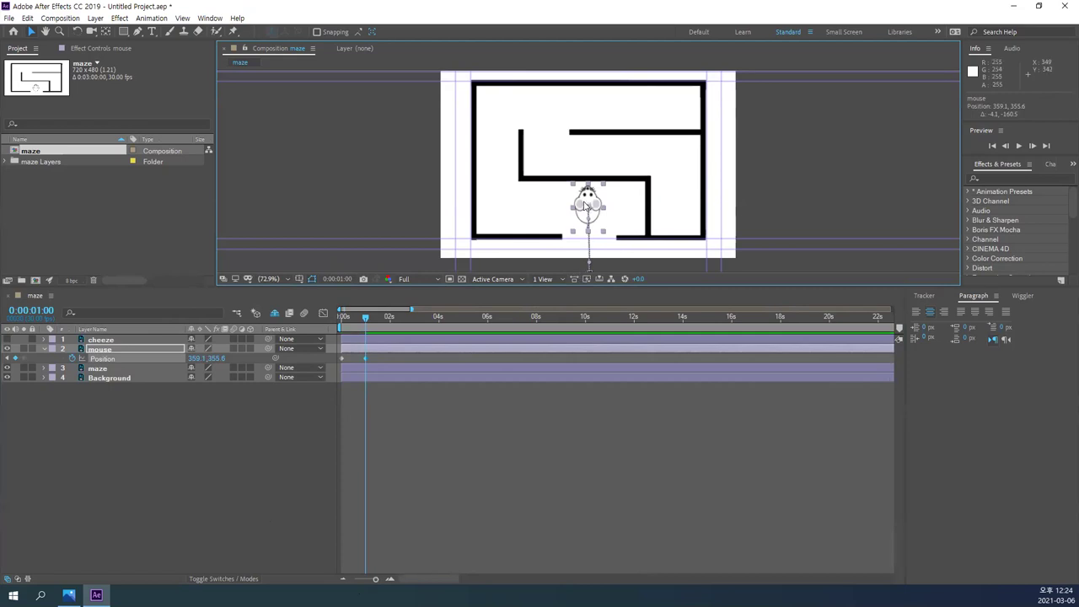
mouse_move(375, 323)
left_mouse_down()
mouse_move(337, 324)
mouse_move(379, 317)
mouse_move(365, 321)
left_mouse_up()
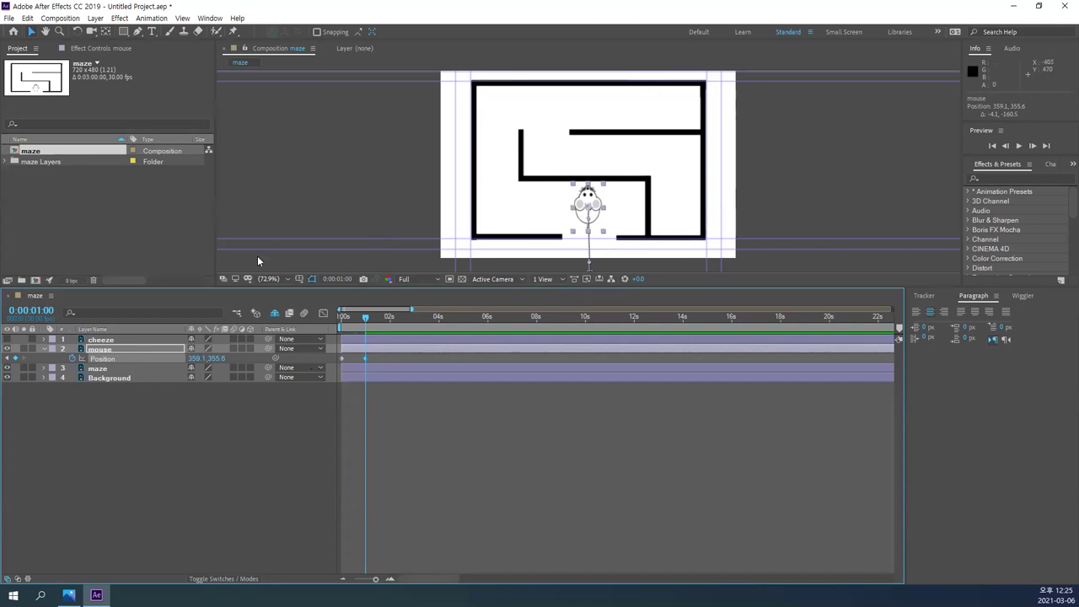
- Show the mouse layer's Scale, Rotation, Position and Opacity properties one at a time, viewing the composition's last frame along the way
left_click(129, 350)
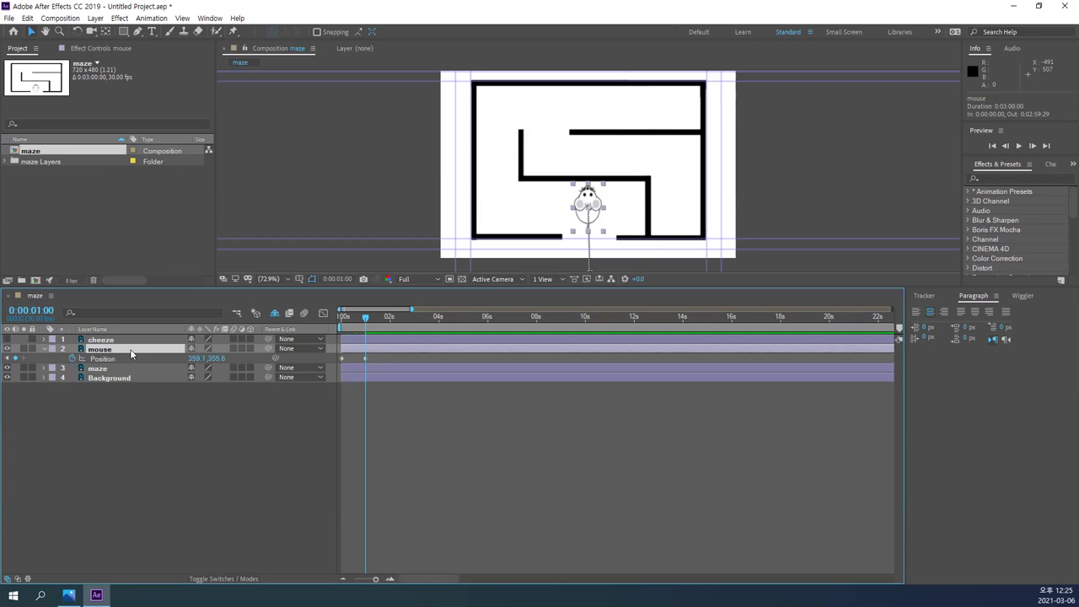
key("s")
key("r")
key("End")
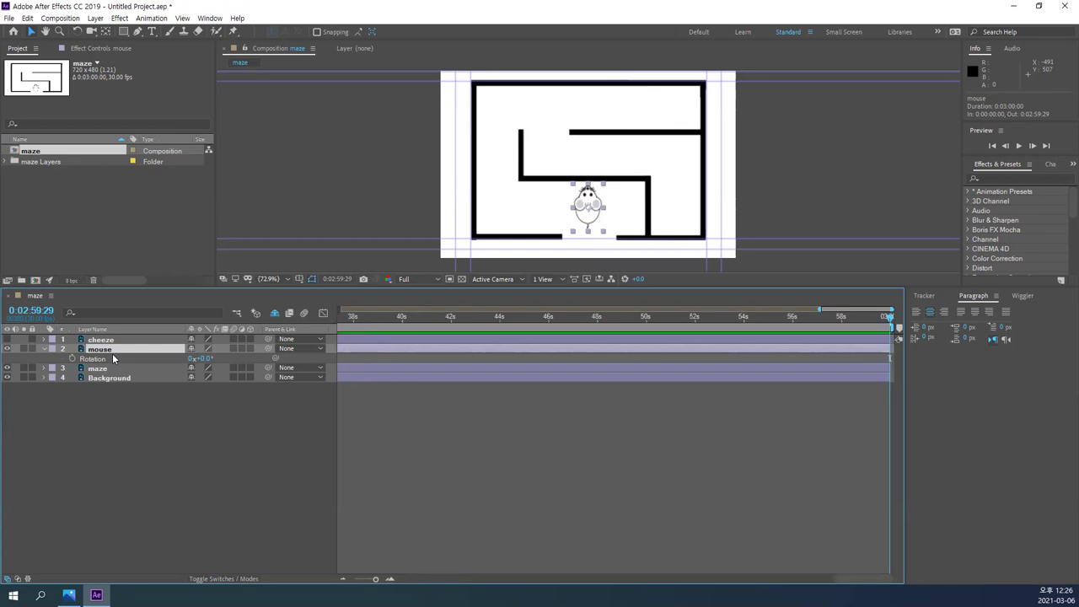
key("p")
key("t")
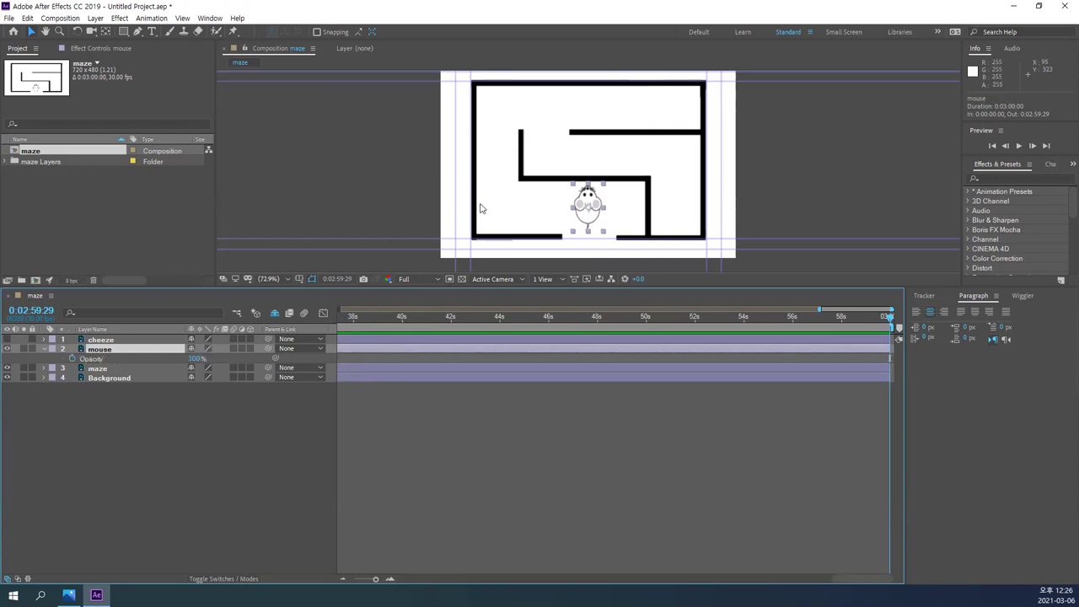
- Return the current time to 0:00:00:00 and display the mouse layer's Position property with about the first 11 seconds of the timeline in view
left_click_drag(33, 311, 48, 321)
key("minus")
key("minus")
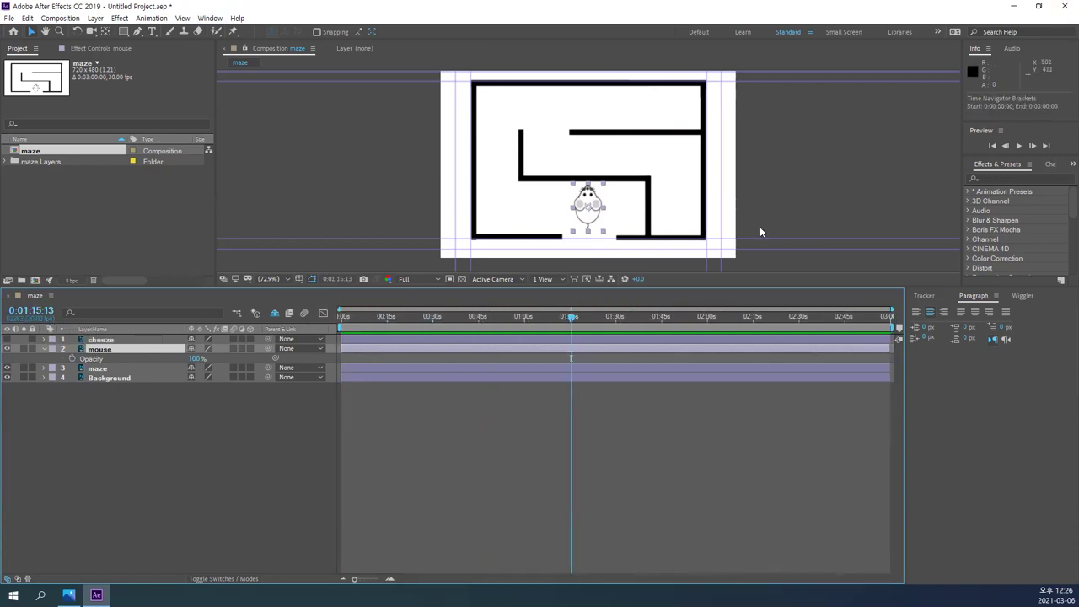
left_click_drag(573, 317, 182, 329)
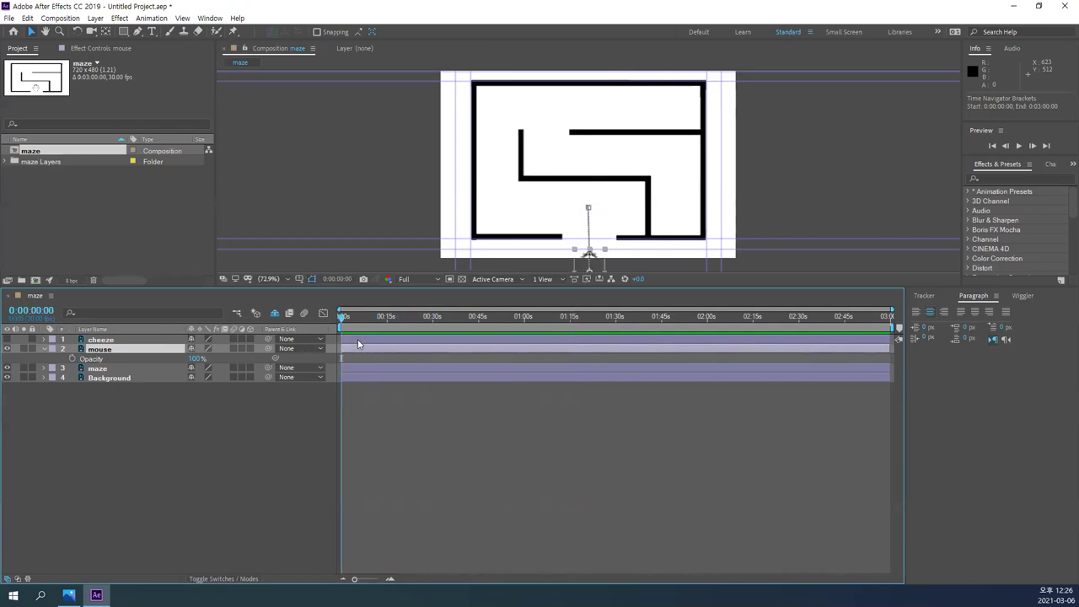
left_click_drag(342, 318, 240, 326)
key("p")
key("equal")
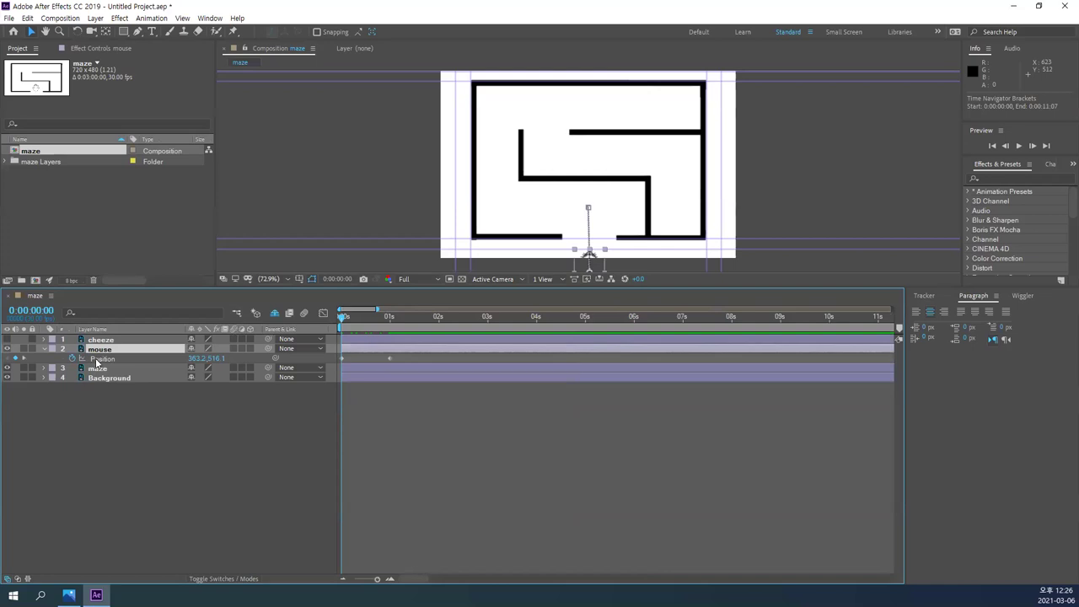
- Cycle the mouse layer's display through Opacity, Position, Scale and Rotation, ending on Position alone
key("t")
key("p")
key("s")
key("r")
key("t")
key("p")
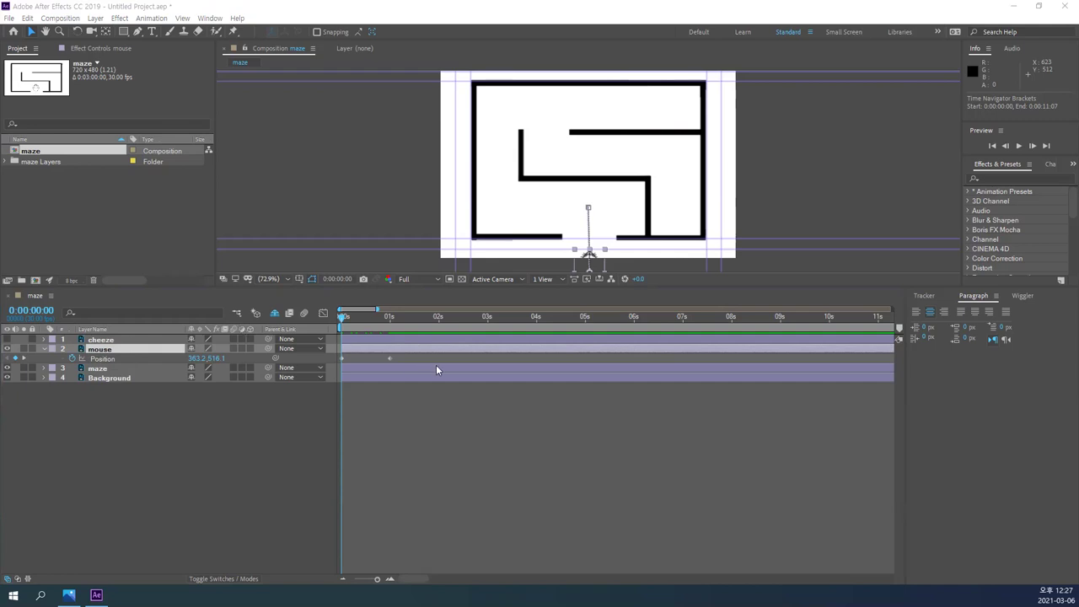
- Keyframe the mouse's Position at 0:00:02:00 by moving it to the maze's lower-left corner at about 144, 354
left_click(32, 310)
type("200")
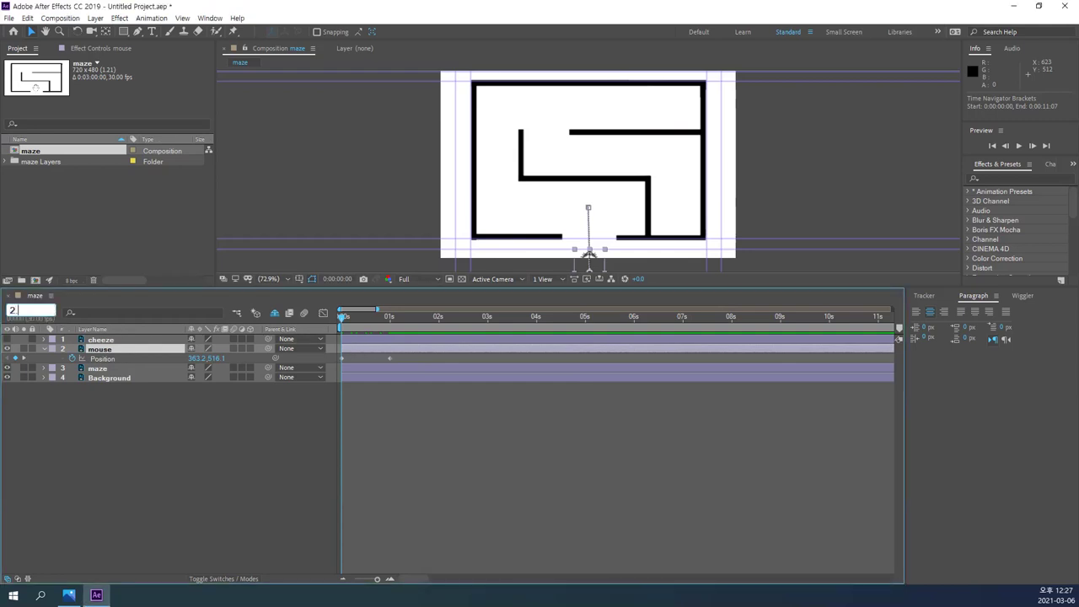
key("Return")
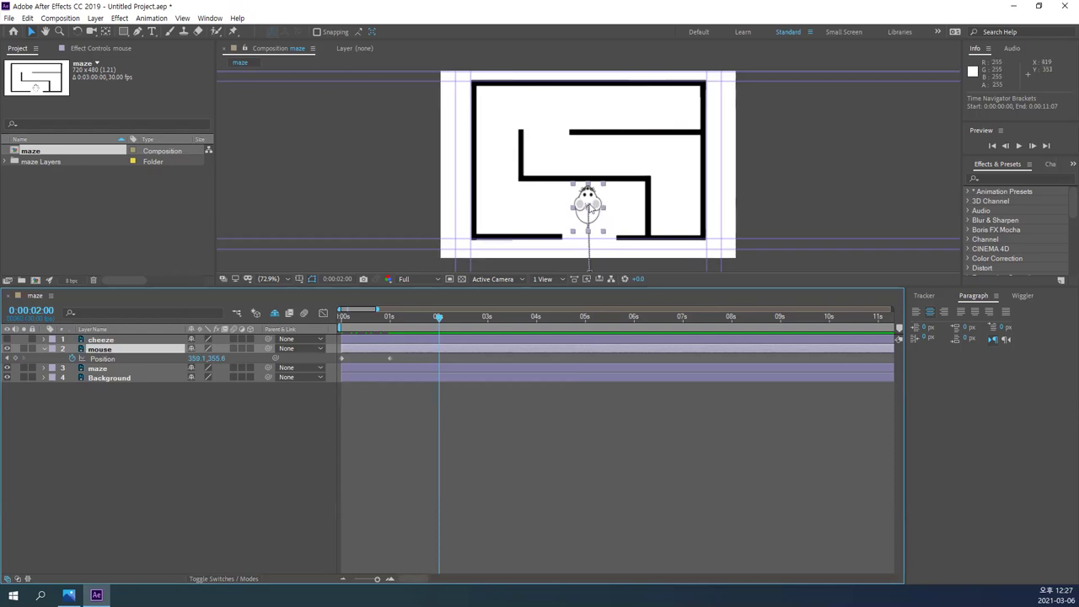
left_click_drag(591, 209, 497, 197)
key("Return")
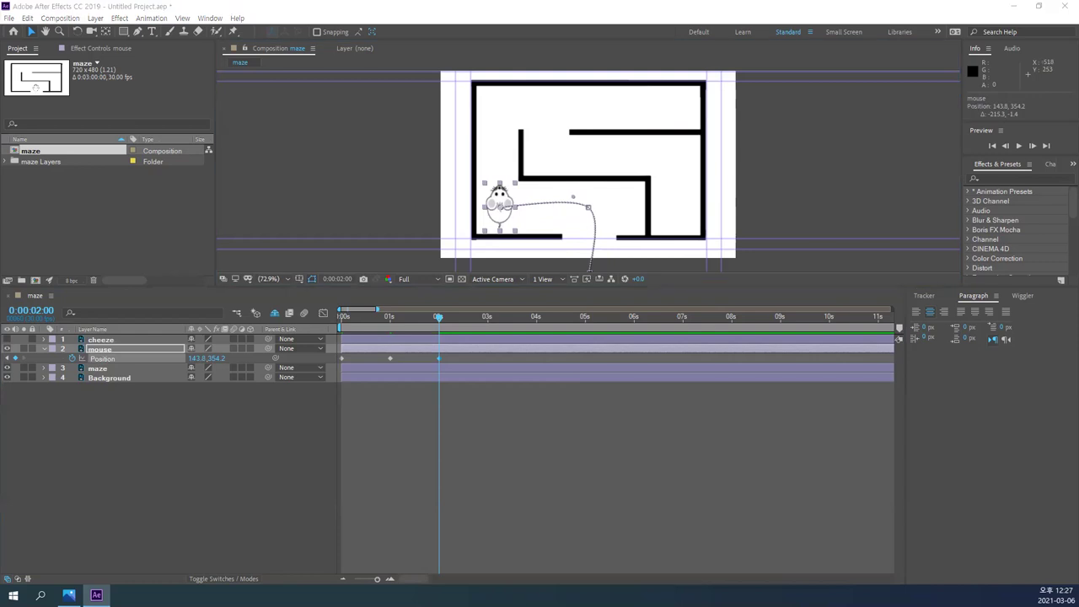
- Keyframe the mouse's Position at 0:00:03:00 by moving it up to the maze's upper-left corner at about 137, 131
left_click(33, 311)
type("300")
key("Return")
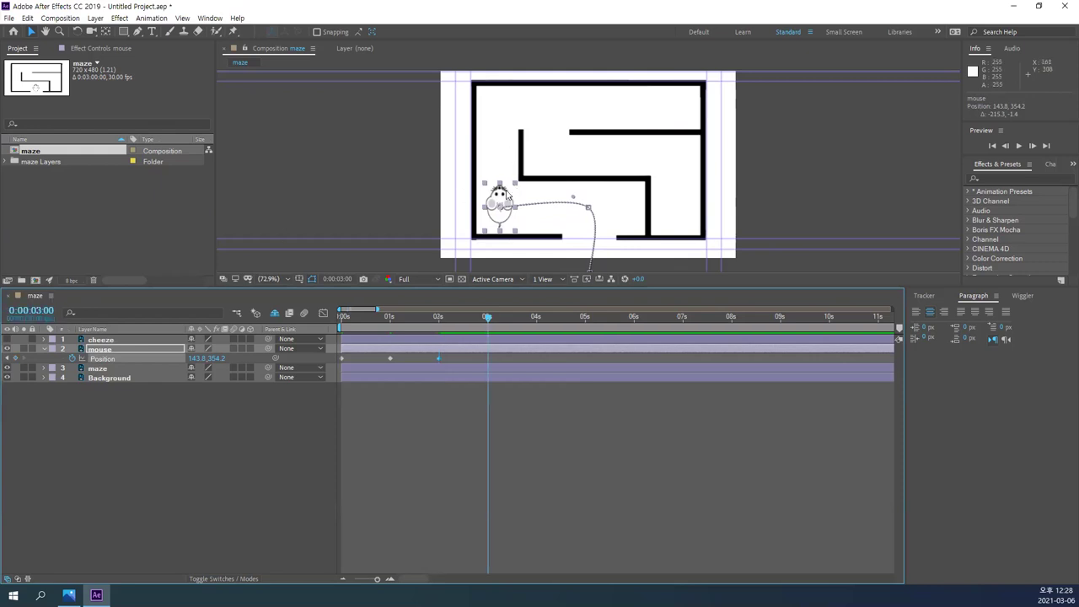
left_click_drag(499, 207, 497, 124)
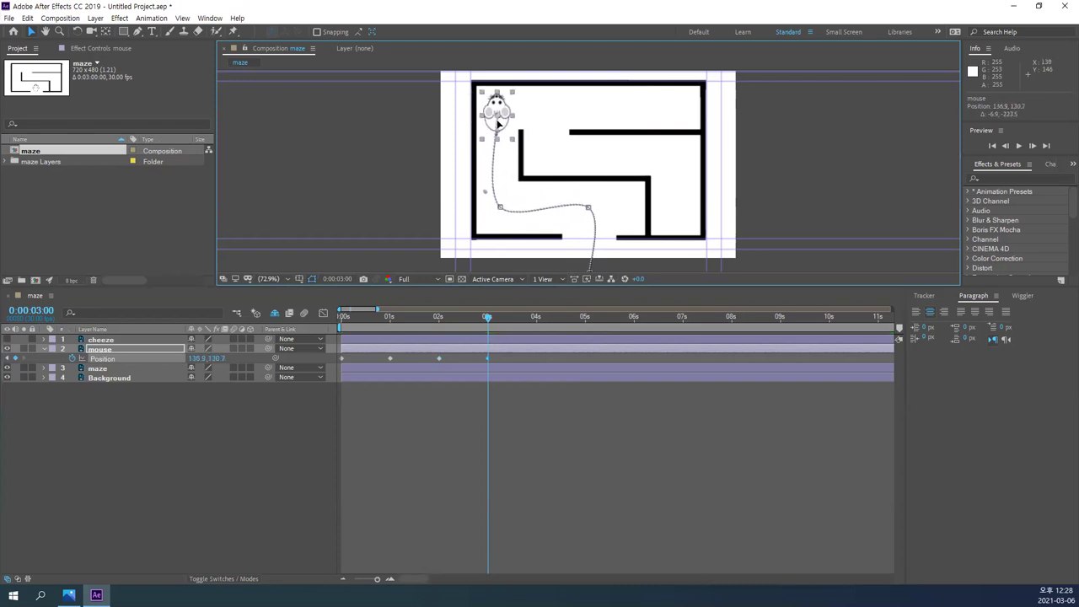
- Keyframe the mouse's Position at 0:00:04:00 by moving it along the top corridor to about 259, 127
left_click(43, 311)
type("4.0")
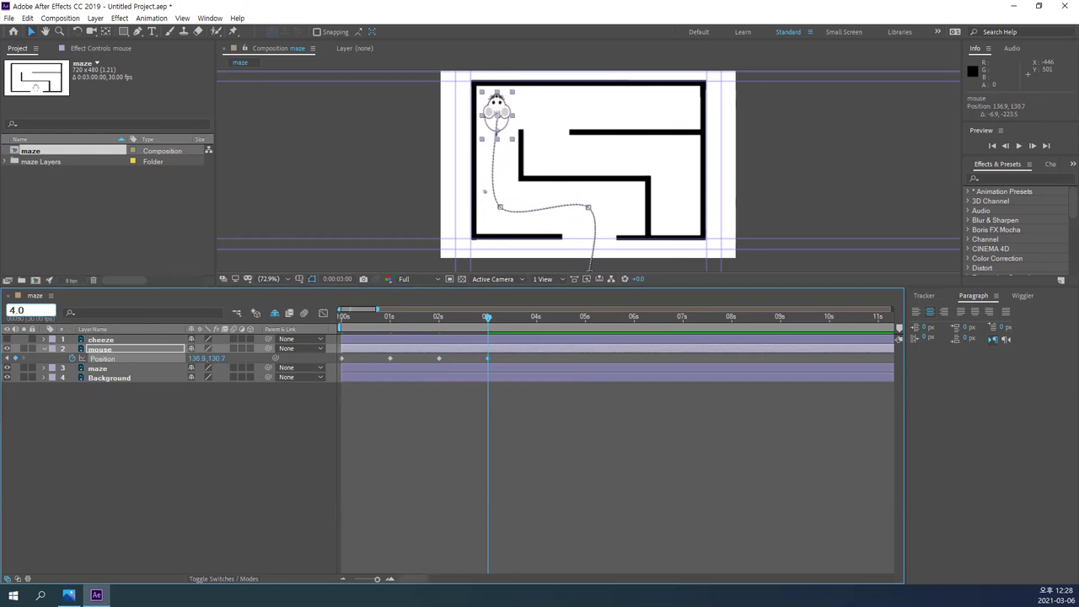
key("Return")
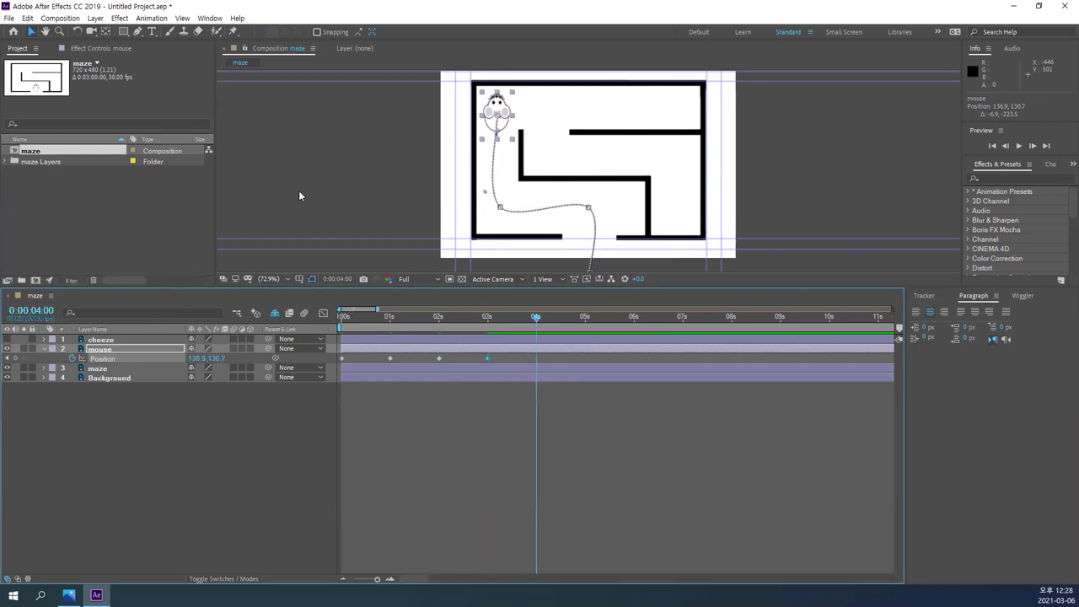
left_click_drag(504, 104, 550, 100)
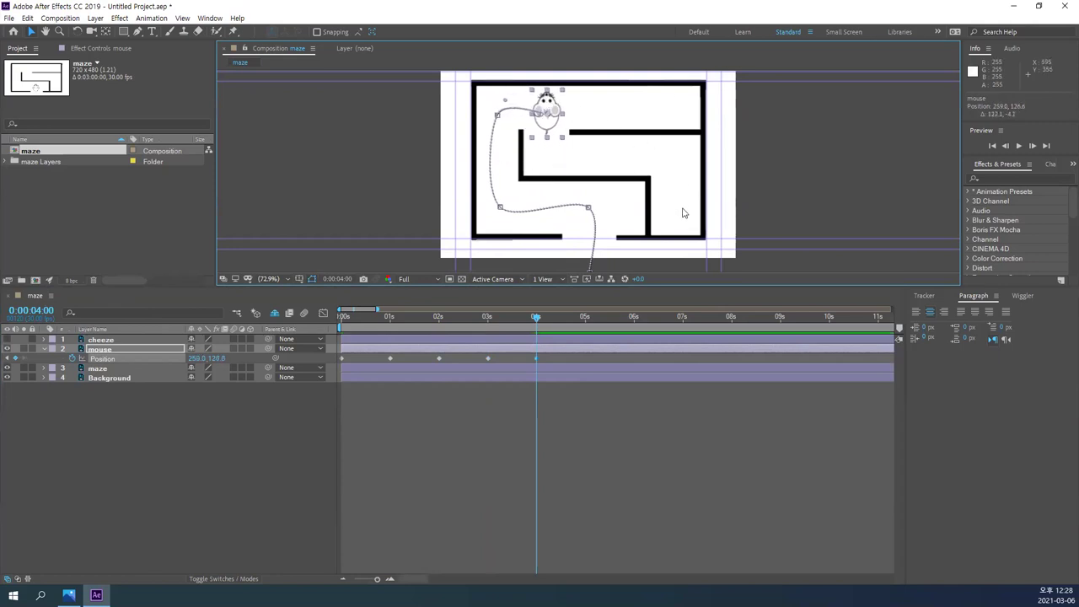
- Keyframe the mouse's Position at 0:00:05:00 by moving it down through the gap in the inner walls to about 265, 213
left_click(38, 310)
type("5.")
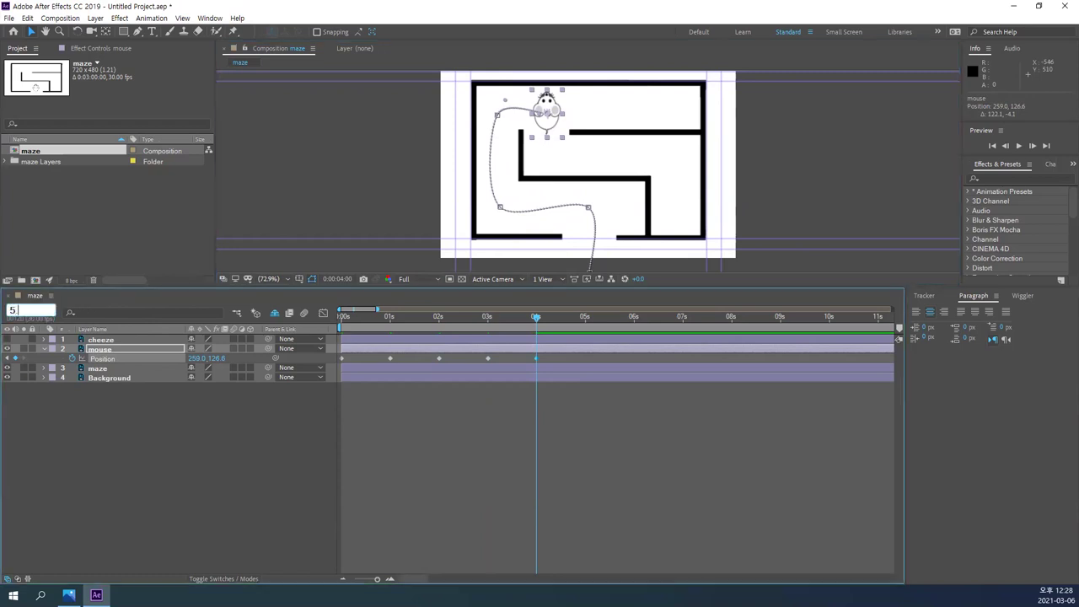
key("Return")
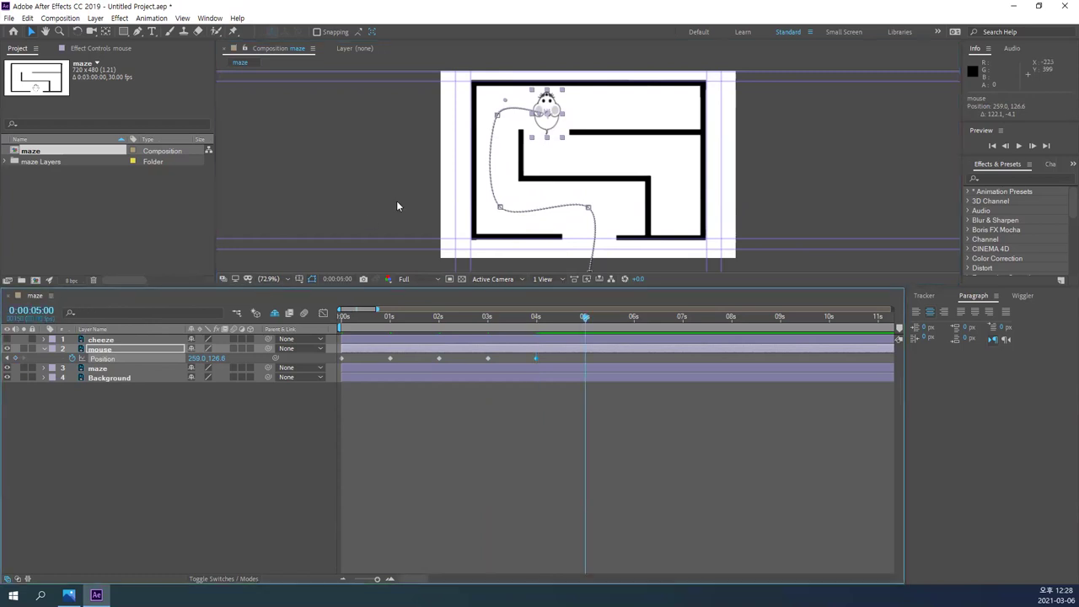
left_click_drag(553, 100, 547, 137)
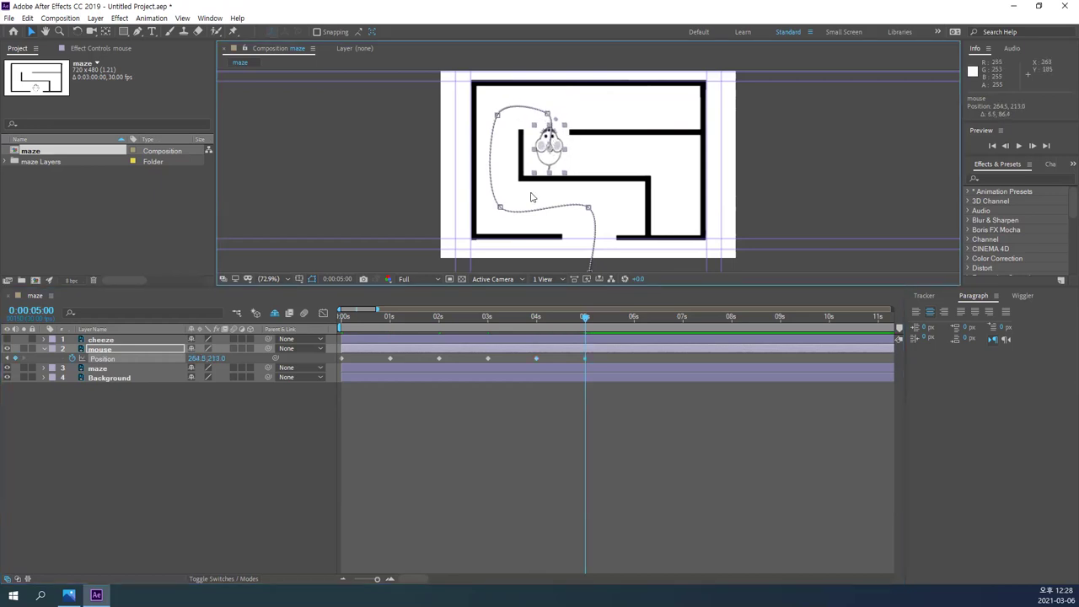
- Keyframe the mouse's Position at 0:00:06:00 by moving it along the middle corridor to the right wall at about 576, 240
left_click(30, 311)
type("600")
key("Return")
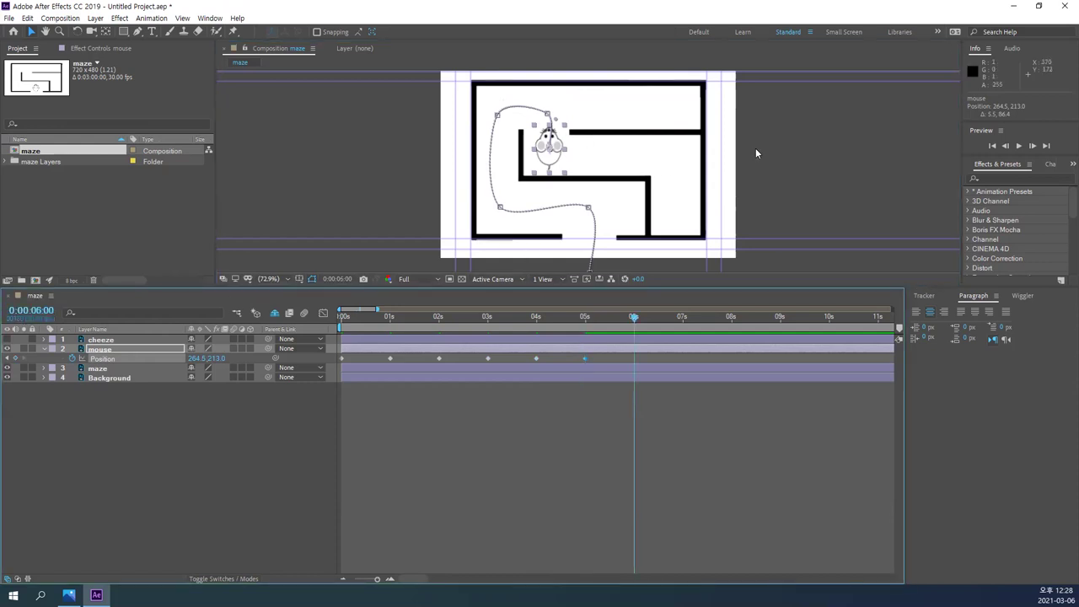
left_click_drag(556, 159, 684, 170)
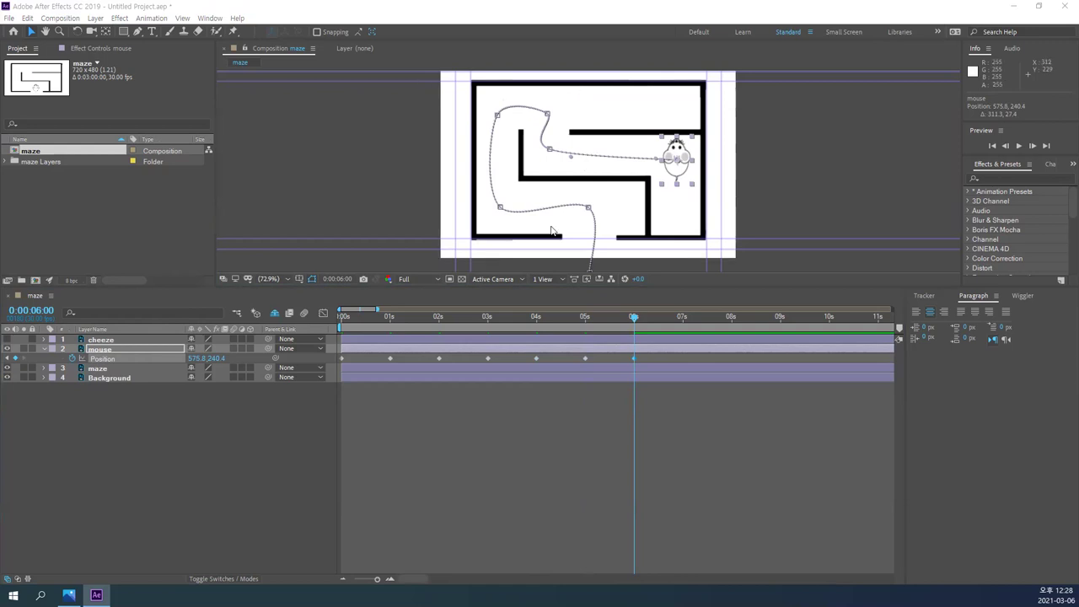
- Keyframe the mouse's Position at 0:00:07:00 by moving it straight down into the lower-right dead end at about 576, 349
left_click(38, 311)
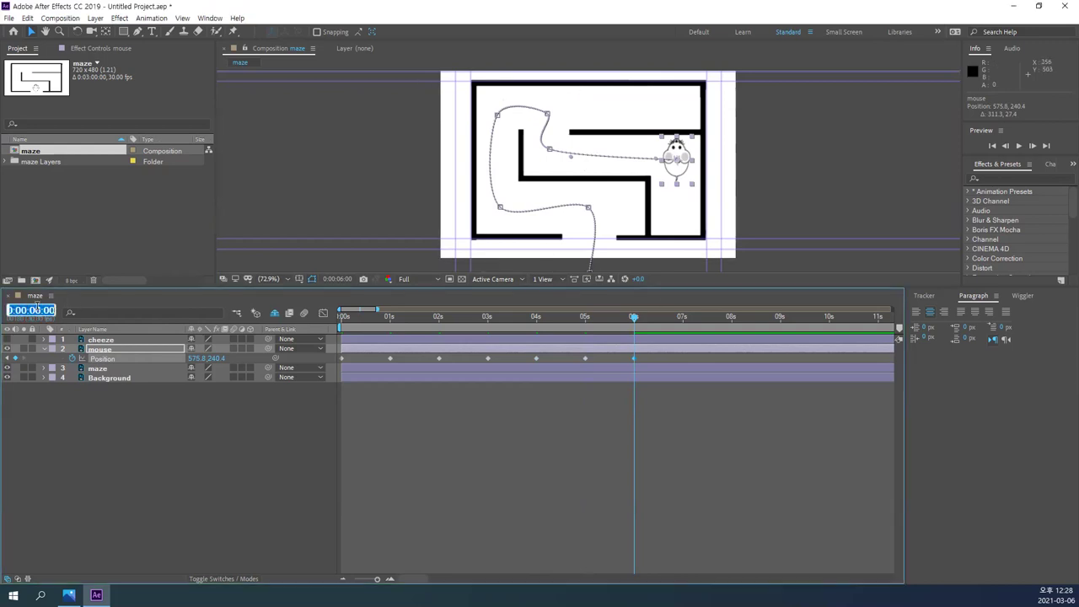
type("700")
key("Return")
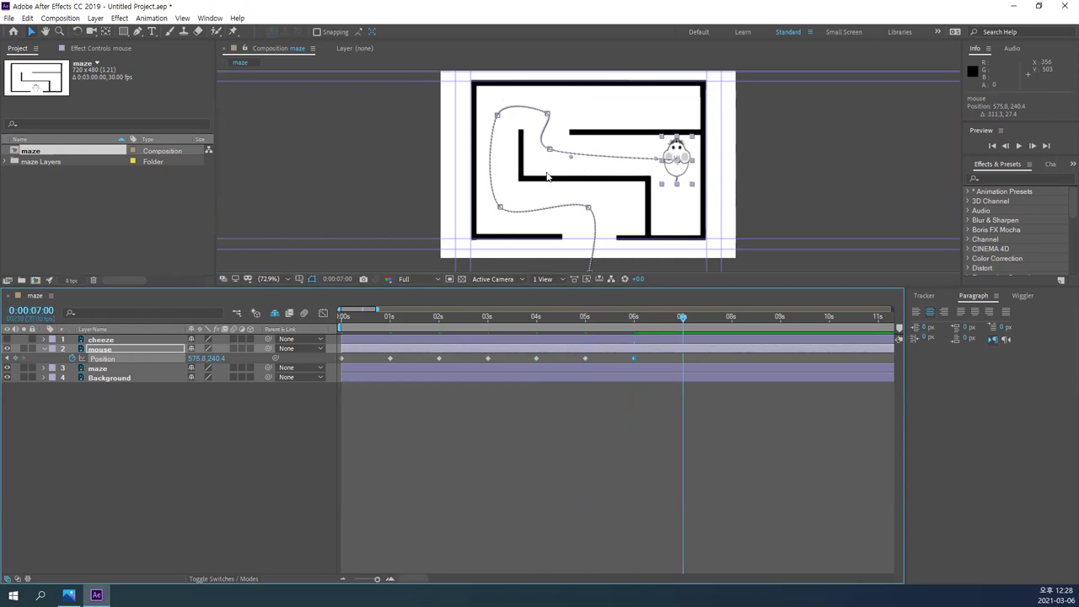
left_click_drag(677, 169, 683, 212)
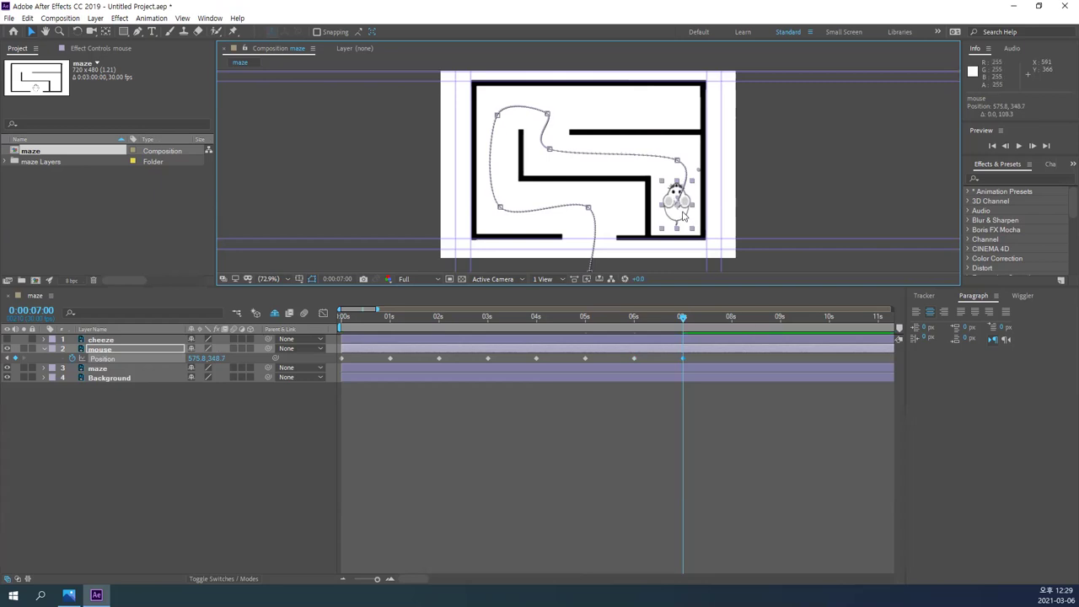
- Scrub the timeline between 0:00:00:00 and 0:00:07:00 to review the mouse's path through the maze, ending at the first frame
left_click(678, 317)
key("Home")
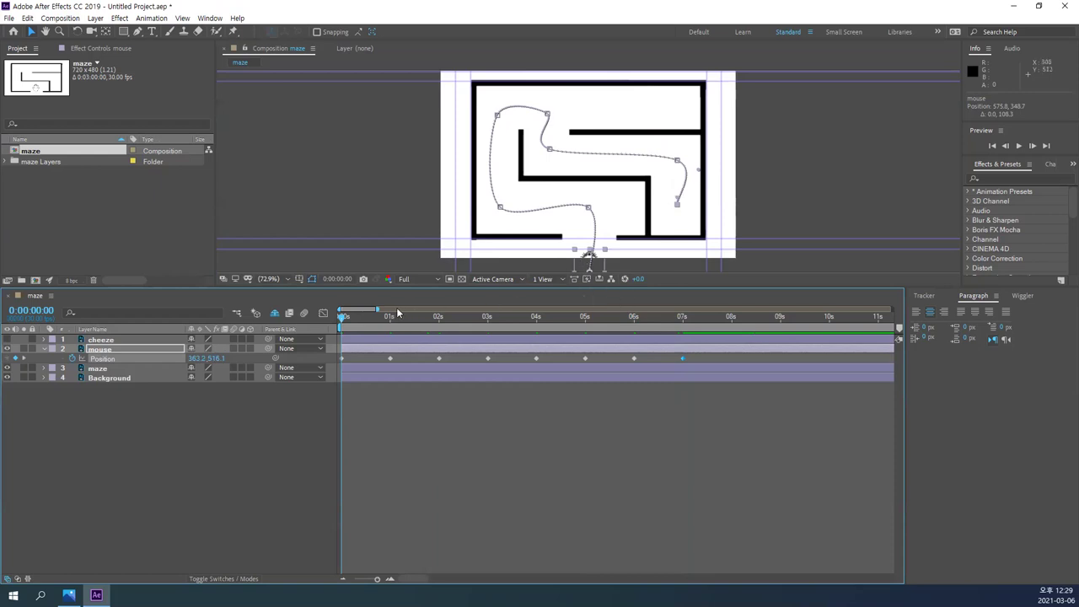
left_click_drag(347, 319, 683, 343)
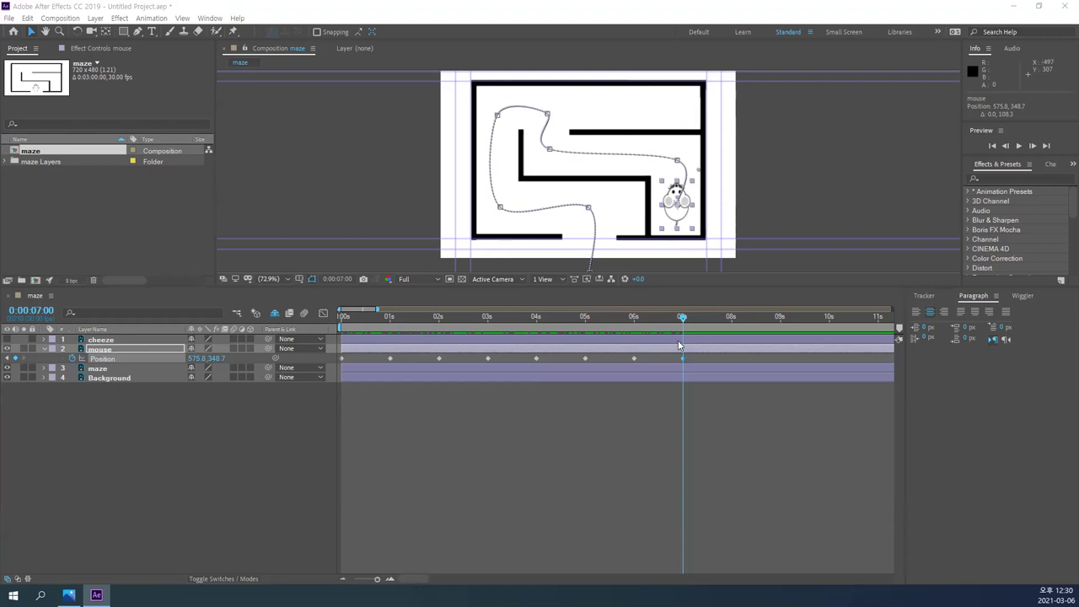
left_click(652, 317)
mouse_move(605, 314)
left_mouse_down()
mouse_move(395, 301)
mouse_move(342, 310)
mouse_move(585, 312)
left_mouse_up()
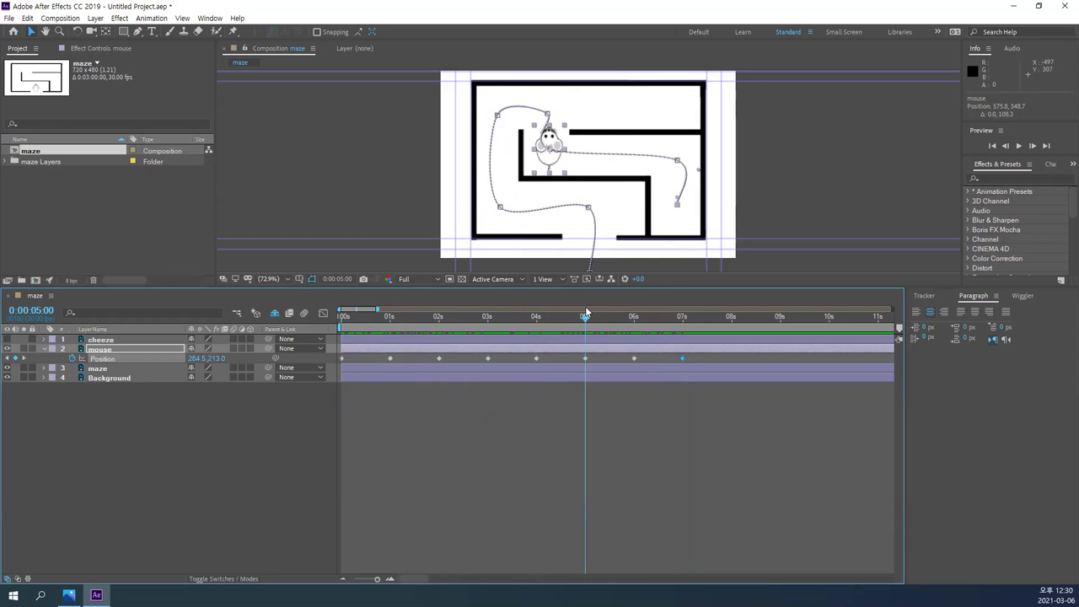
left_click_drag(585, 312, 341, 312)
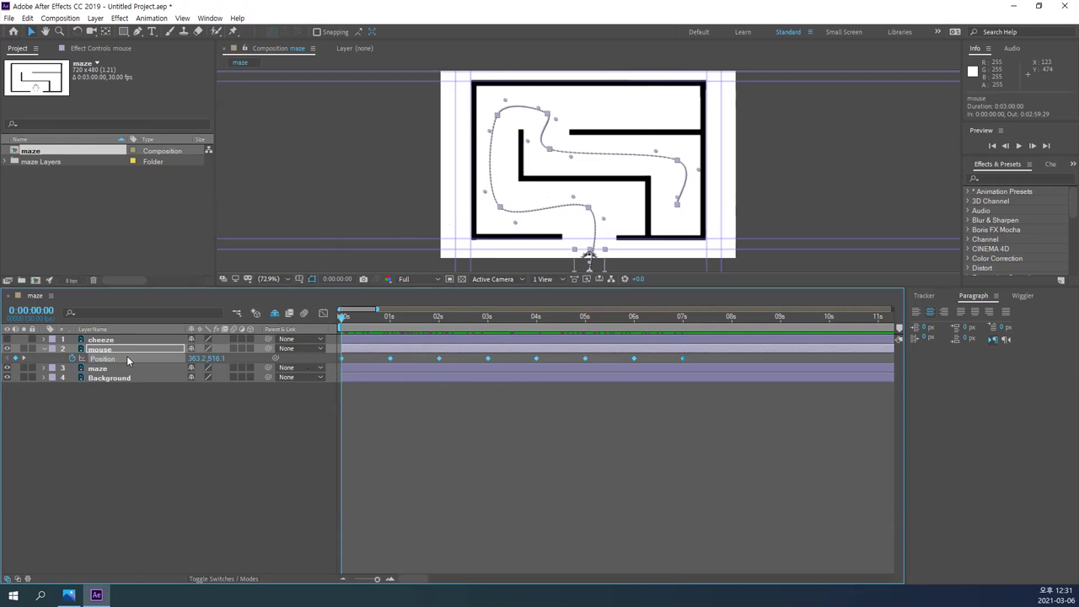
- Switch the mouse layer's display to Rotation alone and back to Position, and select all the Position keyframes
key("r")
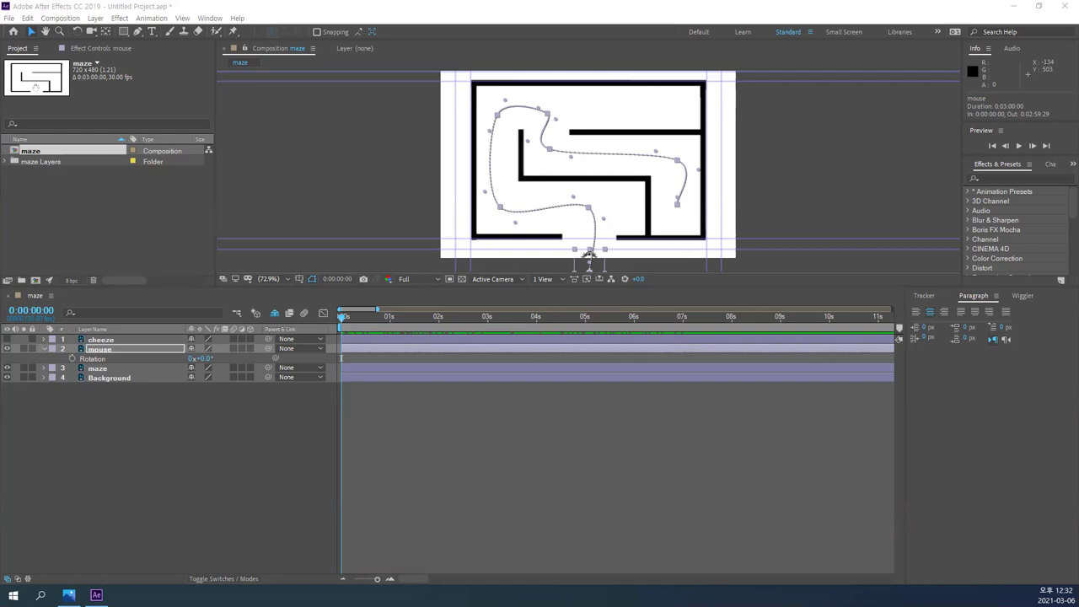
left_click(152, 348)
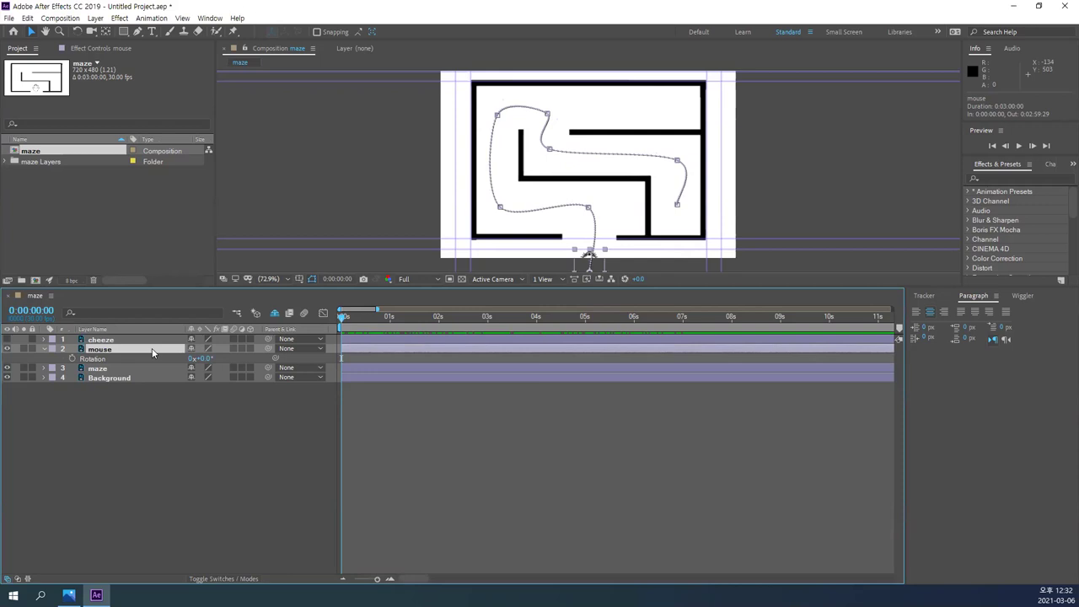
key("p")
left_click(116, 361)
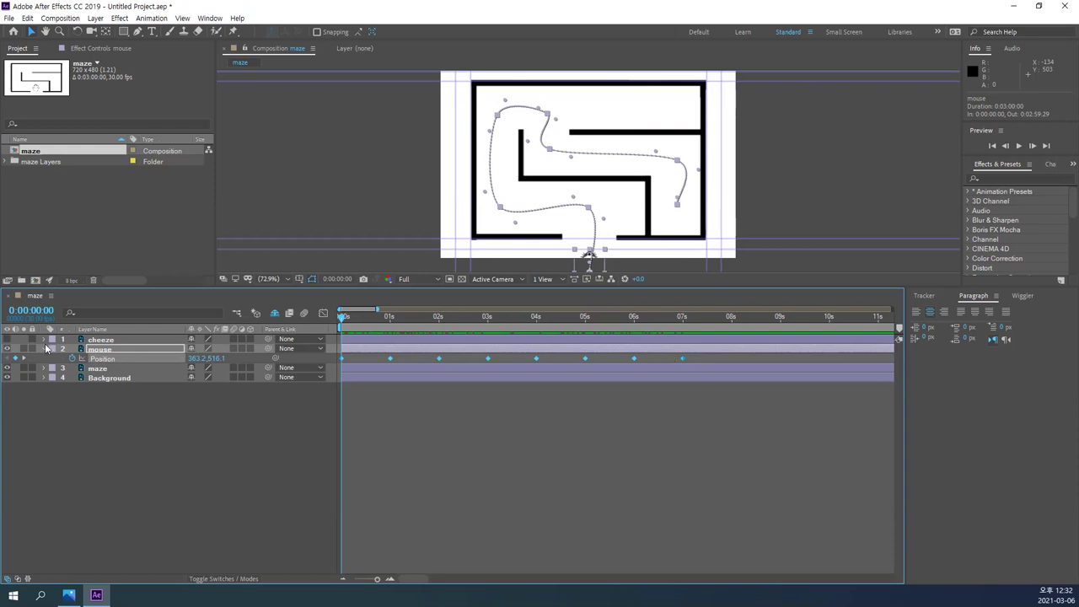
left_click(117, 353)
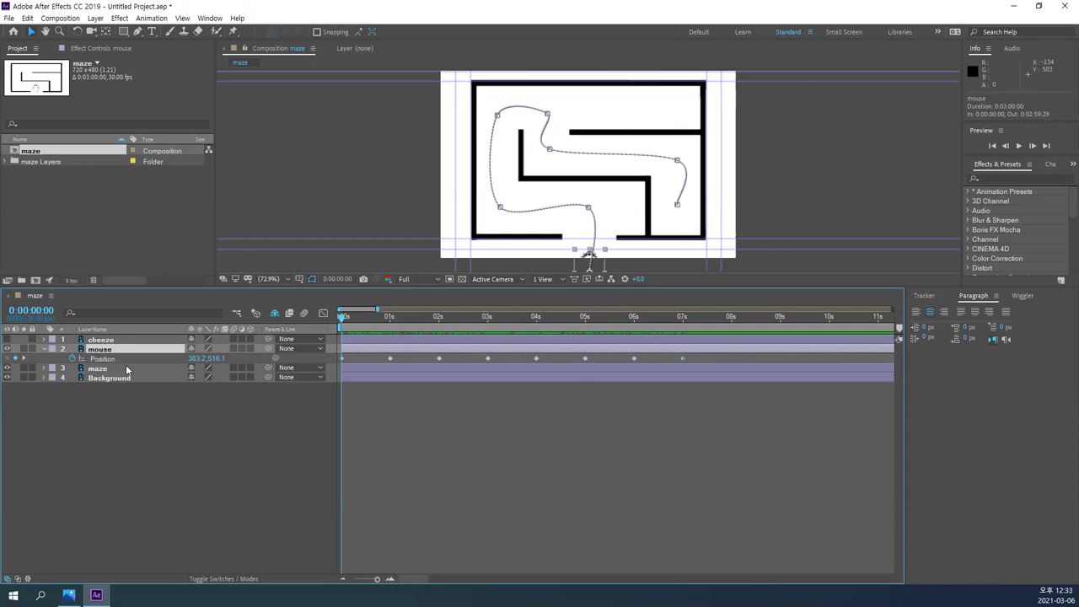
left_click(104, 359)
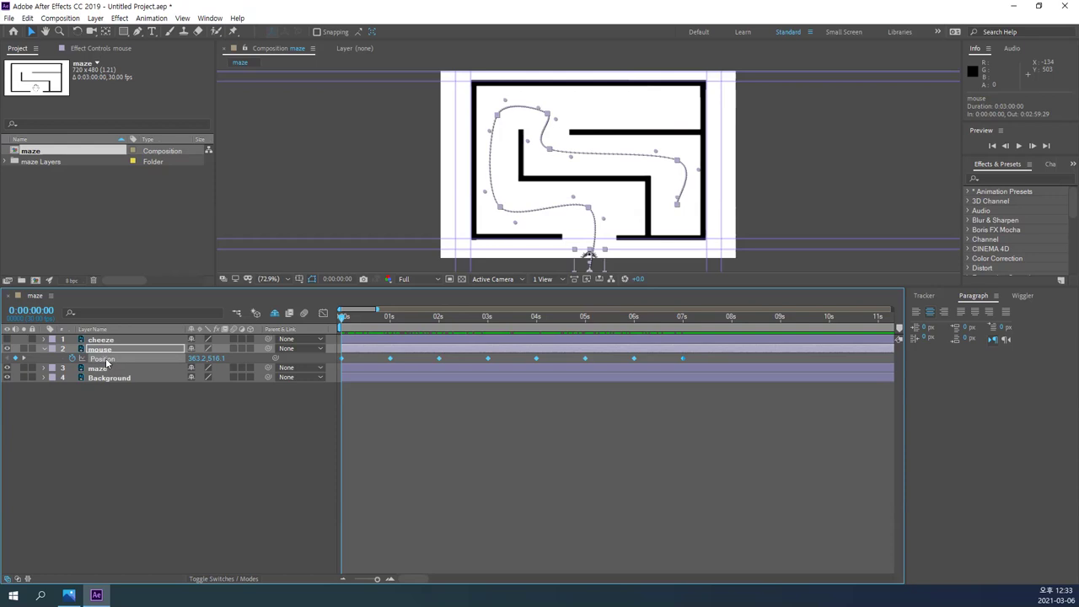
- Display Rotation together with Position for the mouse layer, and collapse the layer's properties
key("shift+r")
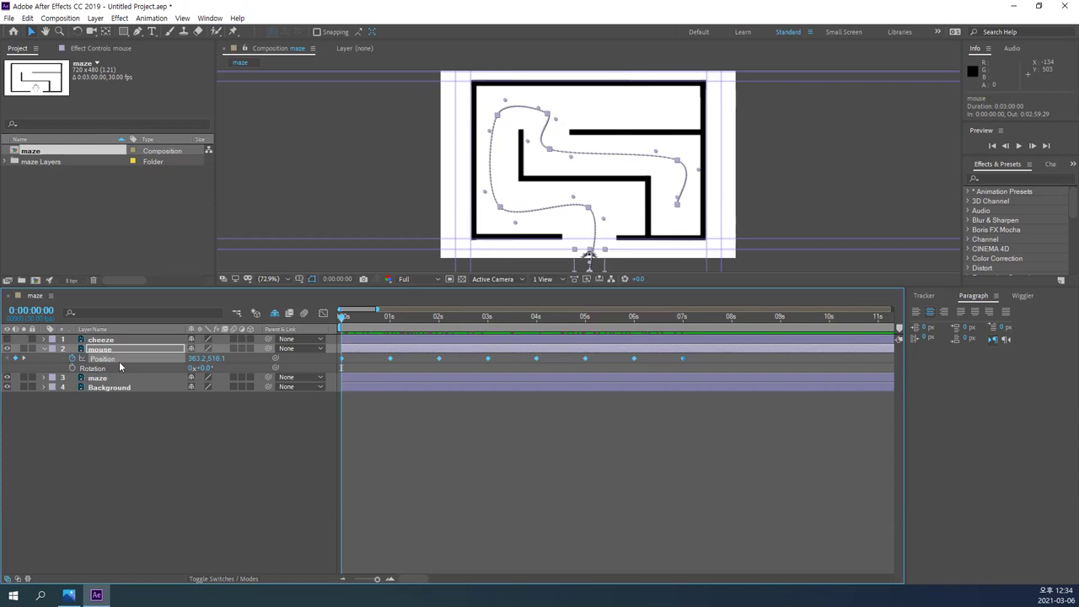
left_click(146, 348)
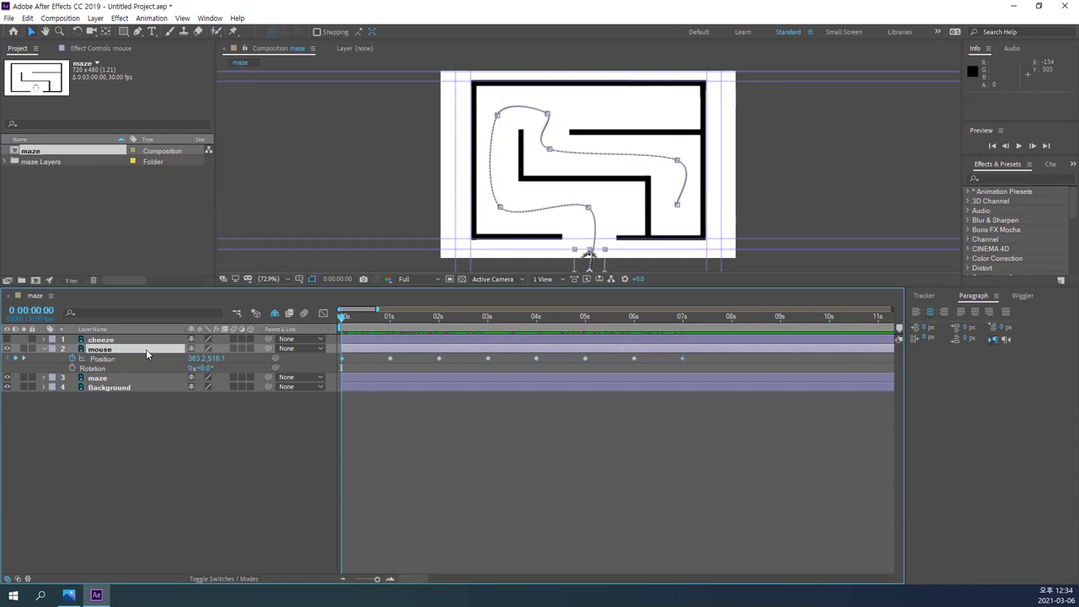
key("u")
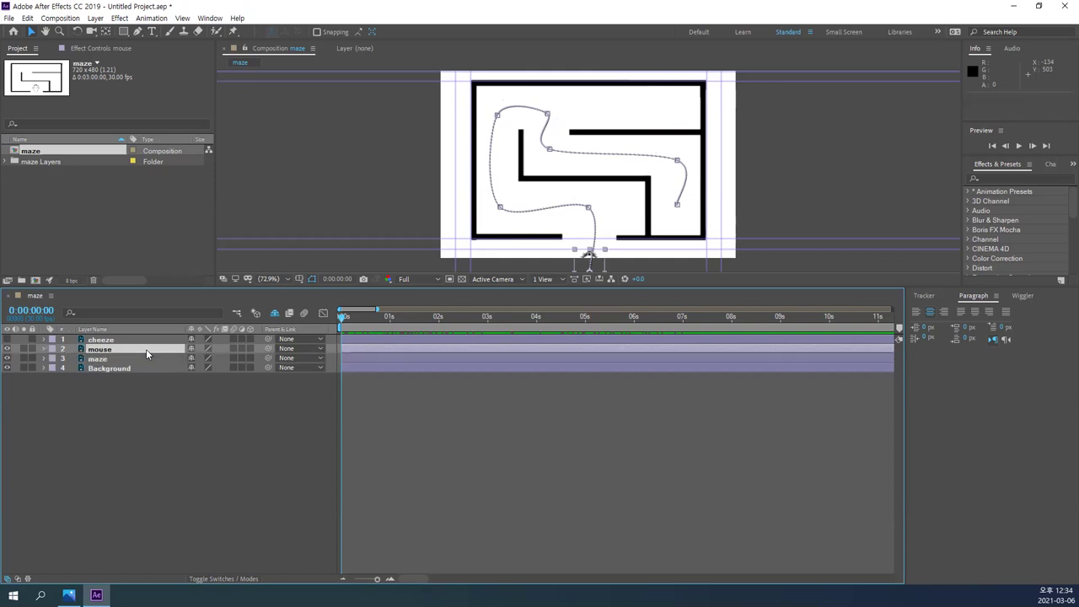
- Display Scale together with Position for the mouse layer, and collapse the layer's properties
key("p")
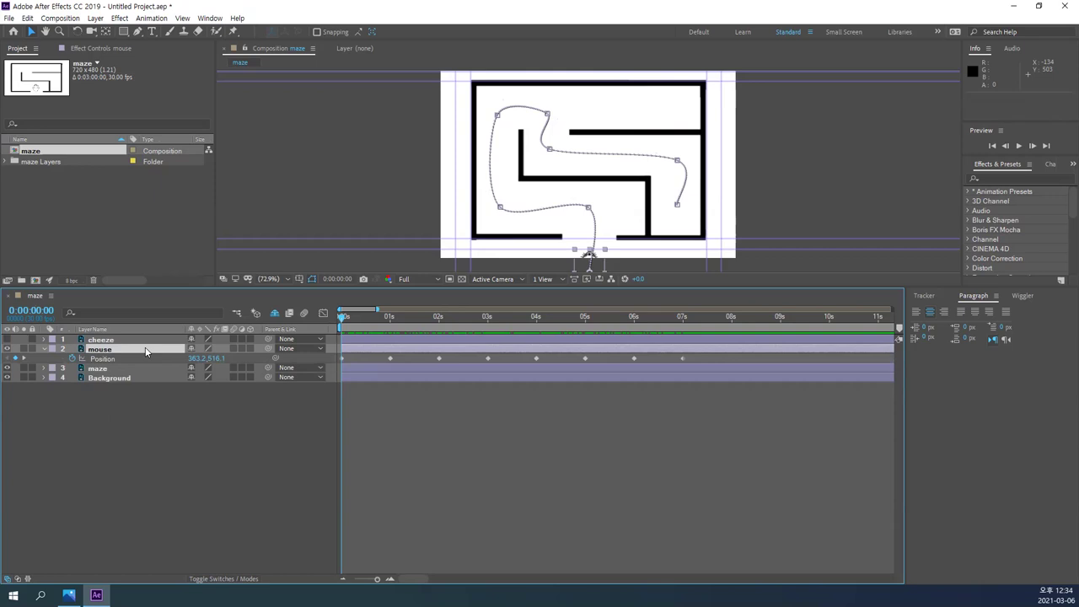
key("shift+s")
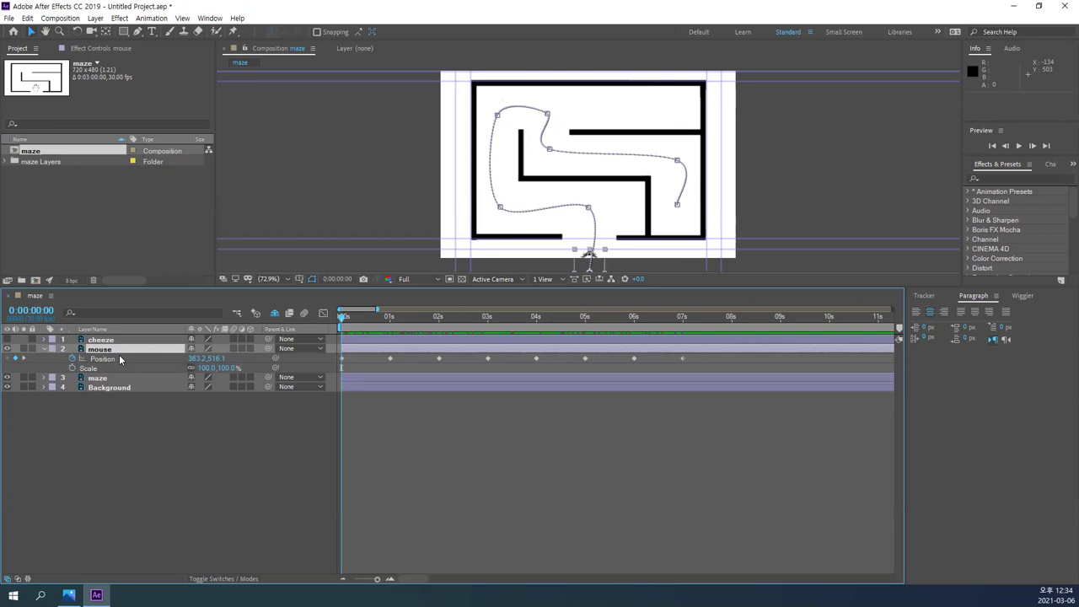
key("u")
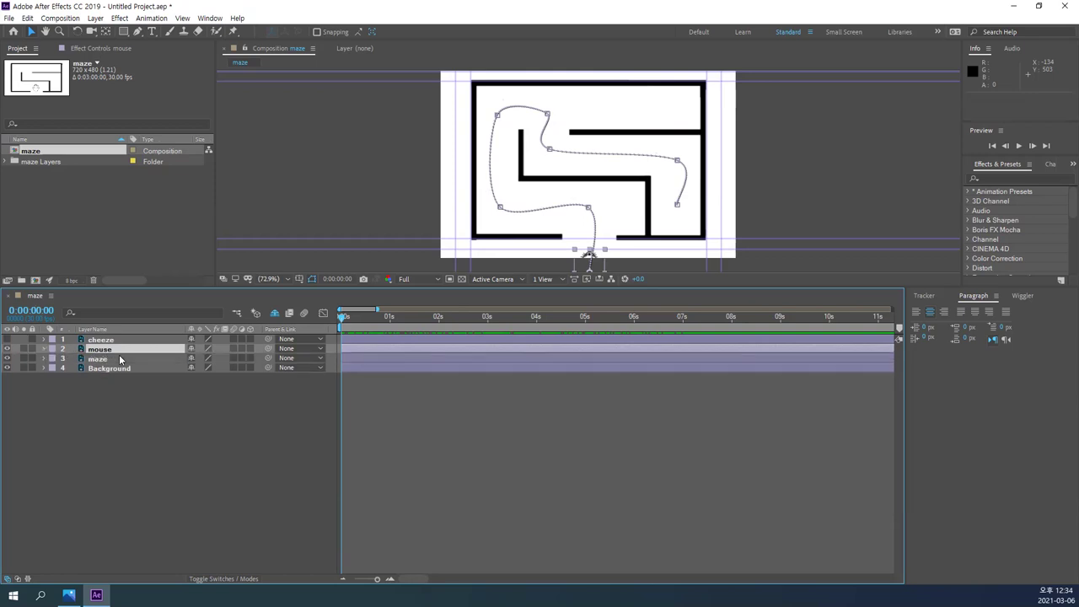
- Display Position and Rotation for the mouse layer and enable Rotation keyframing at 0:00:00:00 with a rotation of 0°
key("p")
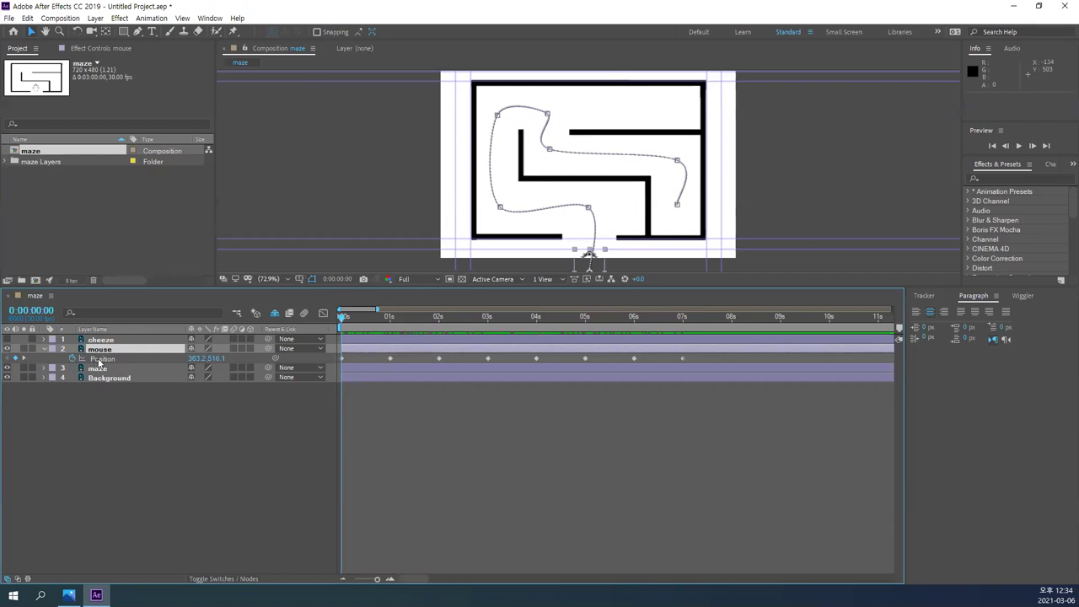
key("shift+r")
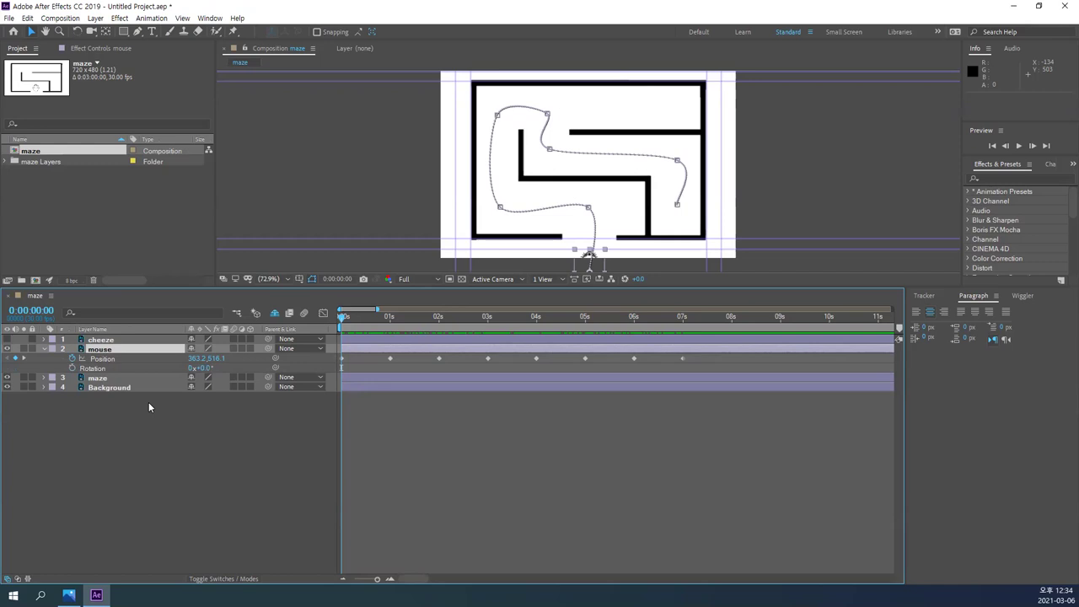
left_click(73, 368)
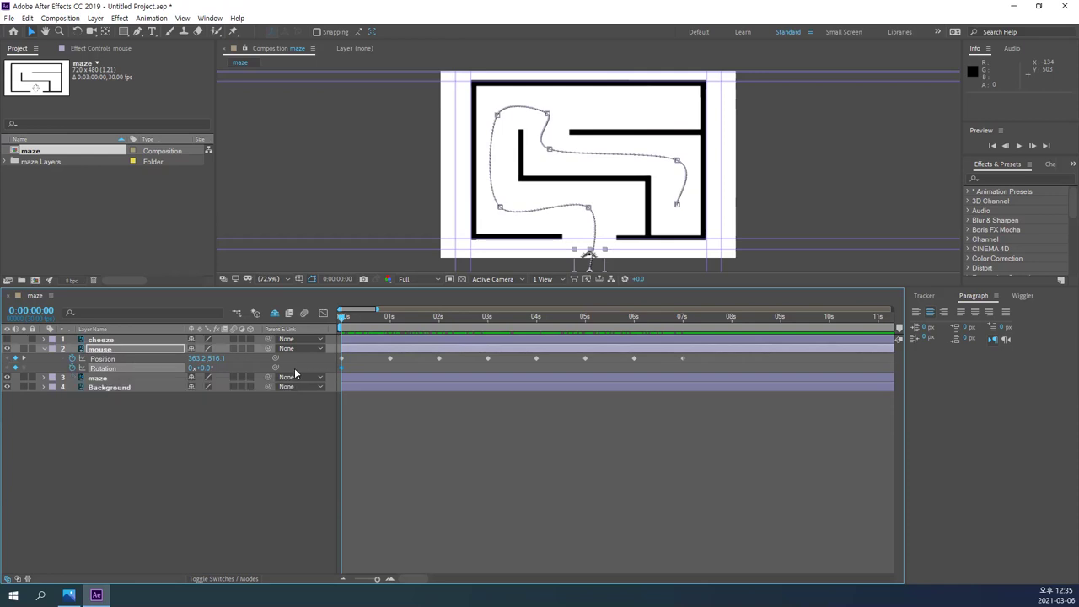
- Keyframe the mouse's Rotation at 0:00:01:00 as -90° so it faces the left-hand corridor
left_click_drag(344, 318, 390, 319)
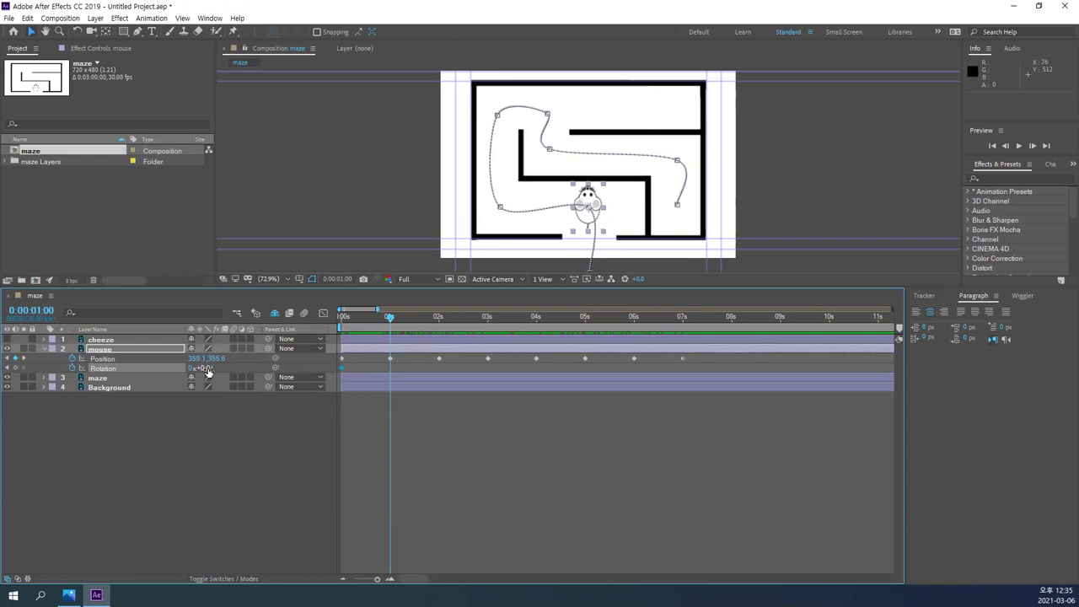
left_click_drag(204, 368, 233, 373)
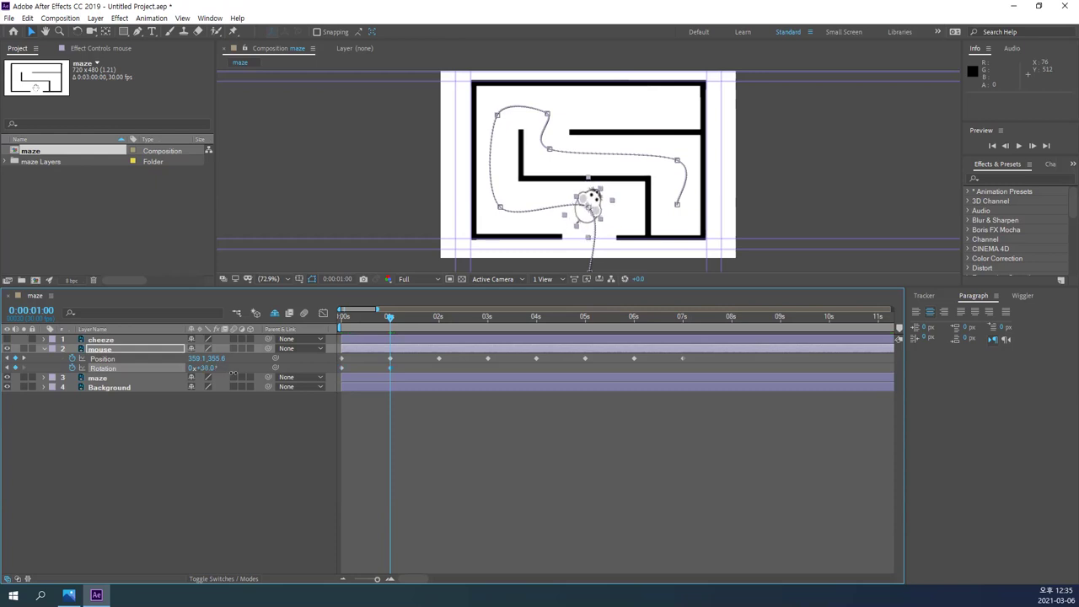
left_click_drag(232, 374, 167, 373)
left_click(203, 369)
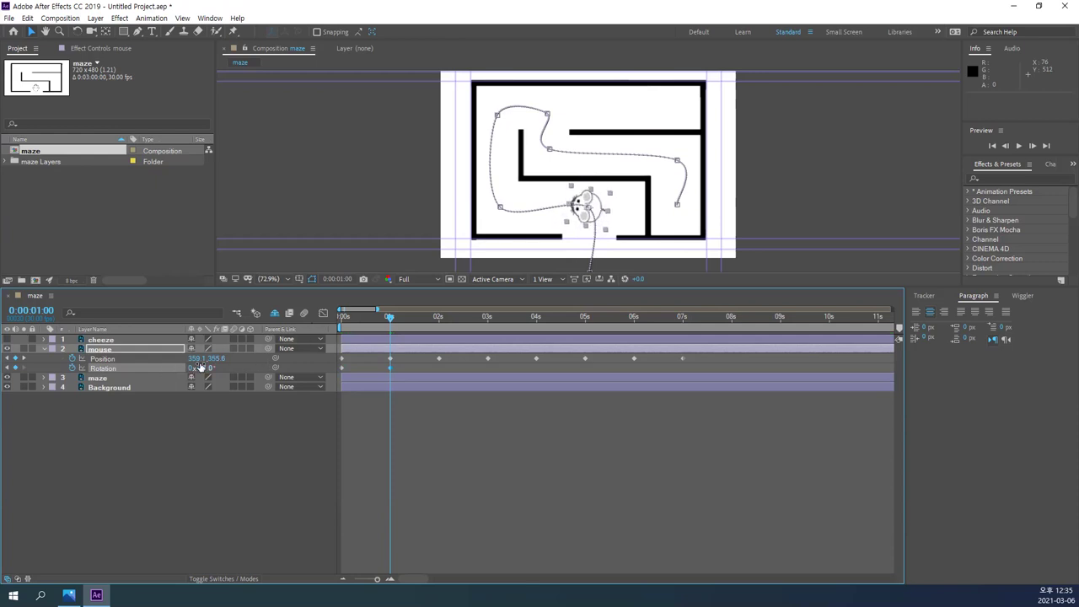
type("-90")
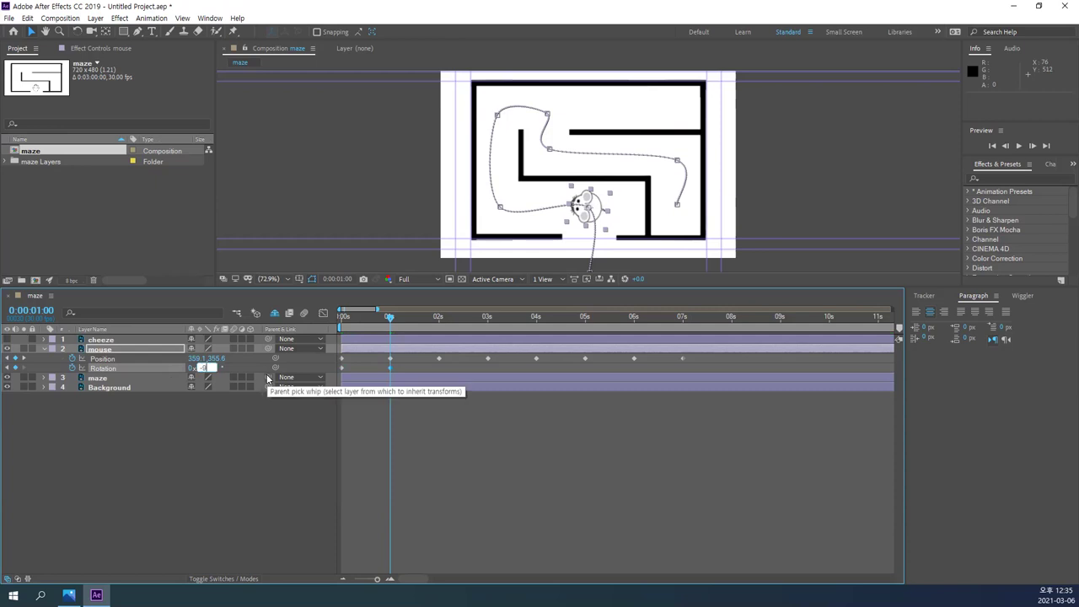
key("Return")
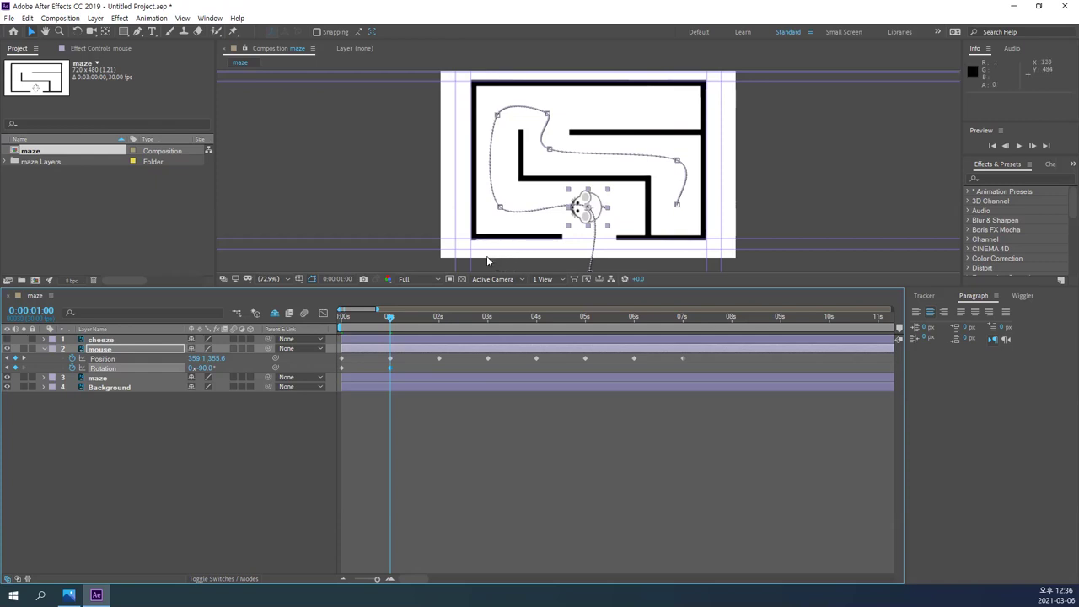
- Scrub the timeline between 0:00:00:00 and 0:00:01:00 to examine how the mouse turns while entering the maze, ending at 0:00:01:00
left_click_drag(392, 320, 339, 324)
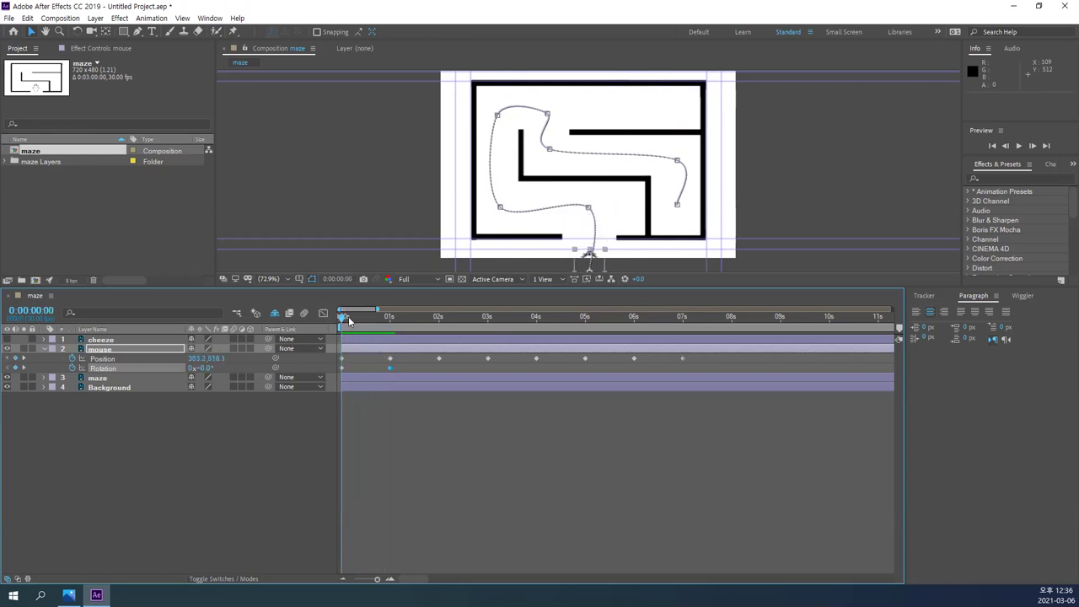
mouse_move(343, 320)
left_mouse_down()
mouse_move(398, 327)
mouse_move(341, 322)
left_mouse_up()
mouse_move(341, 312)
left_mouse_down()
mouse_move(390, 316)
mouse_move(340, 316)
left_mouse_up()
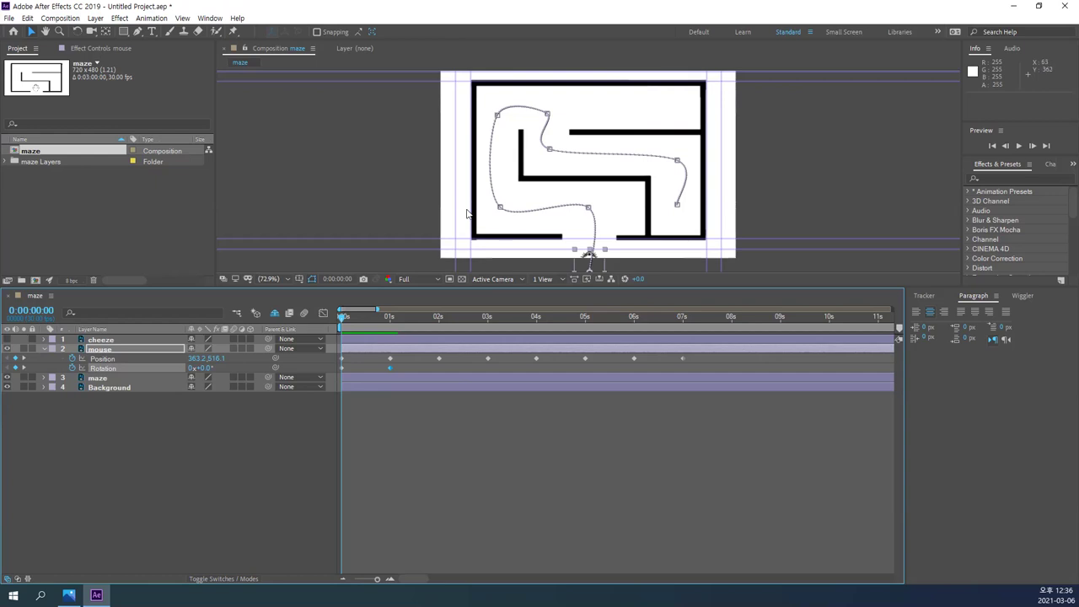
mouse_move(342, 319)
left_mouse_down()
mouse_move(393, 318)
mouse_move(323, 327)
left_mouse_up()
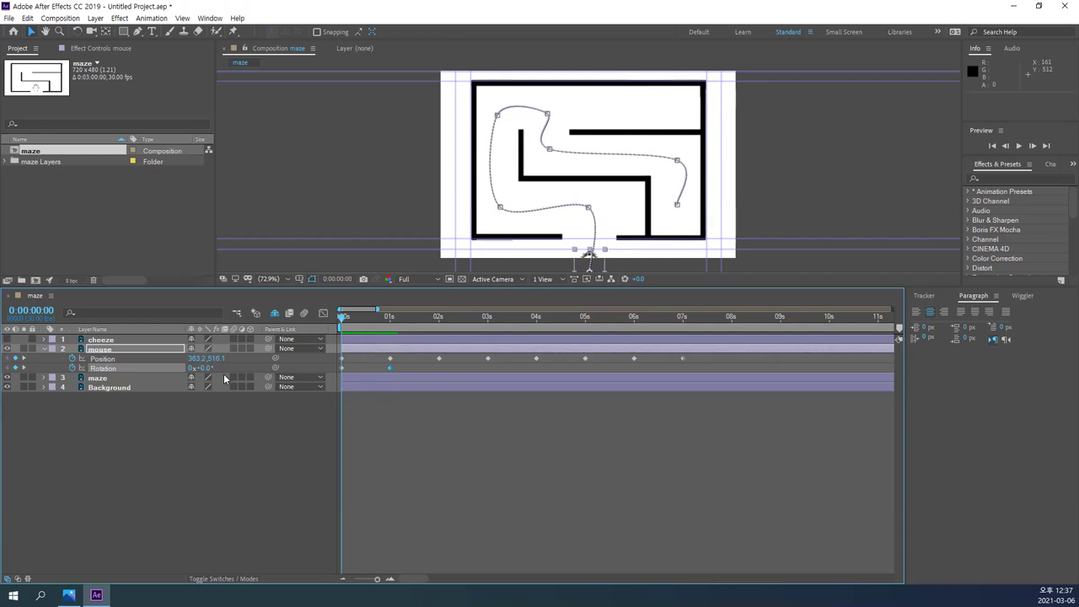
left_click_drag(342, 318, 389, 320)
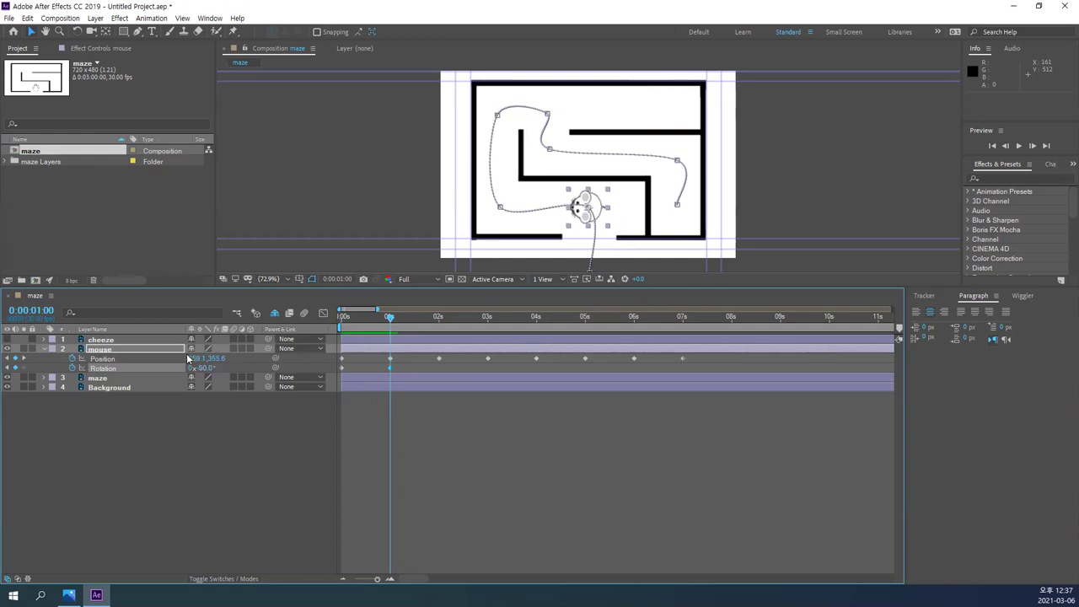
left_click_drag(390, 318, 241, 350)
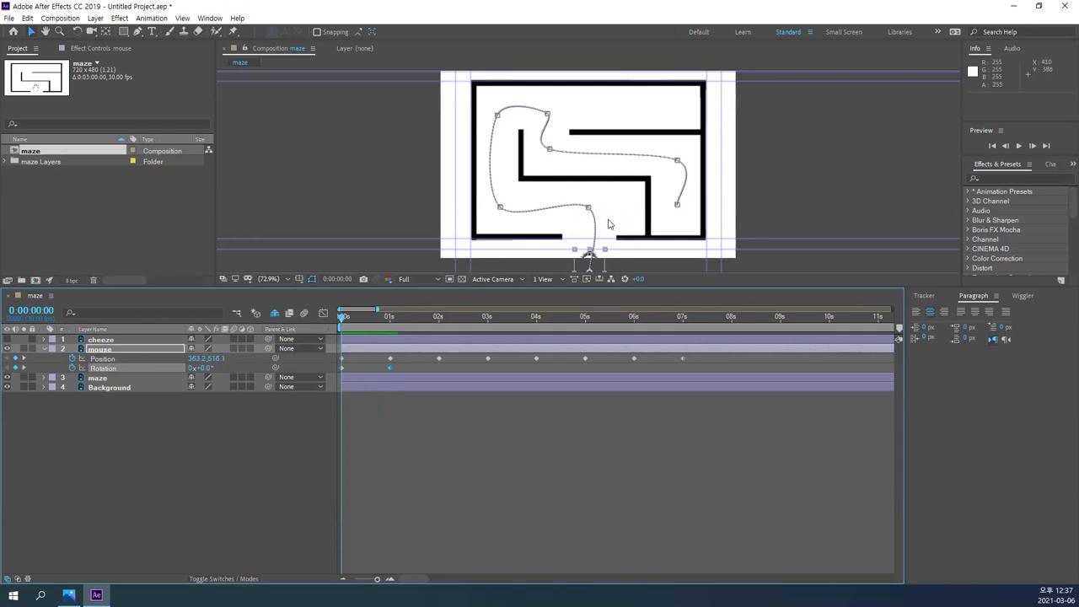
left_click_drag(349, 319, 387, 330)
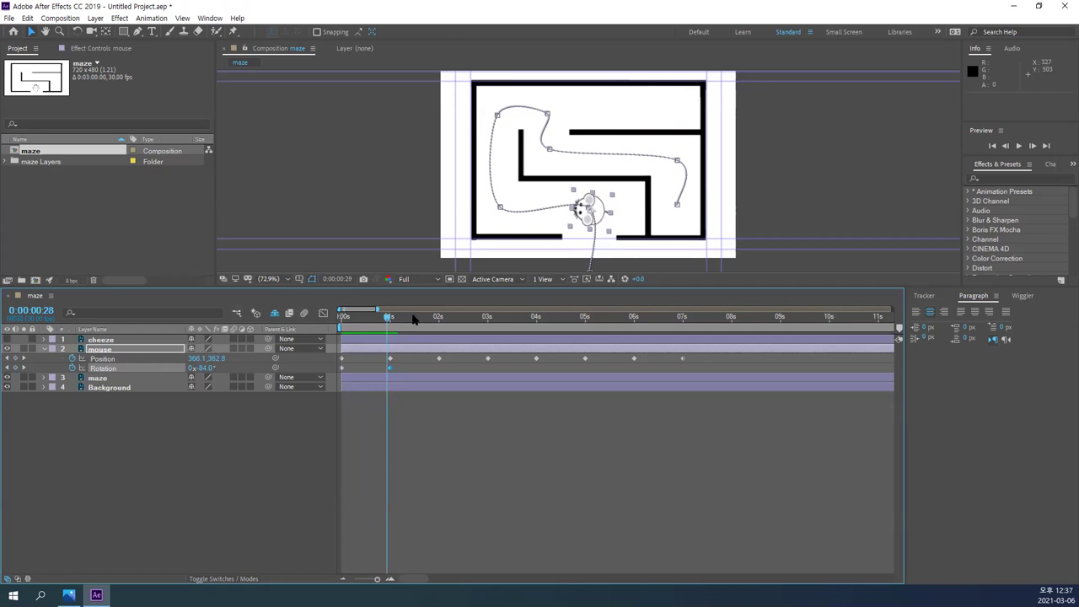
left_click(389, 316)
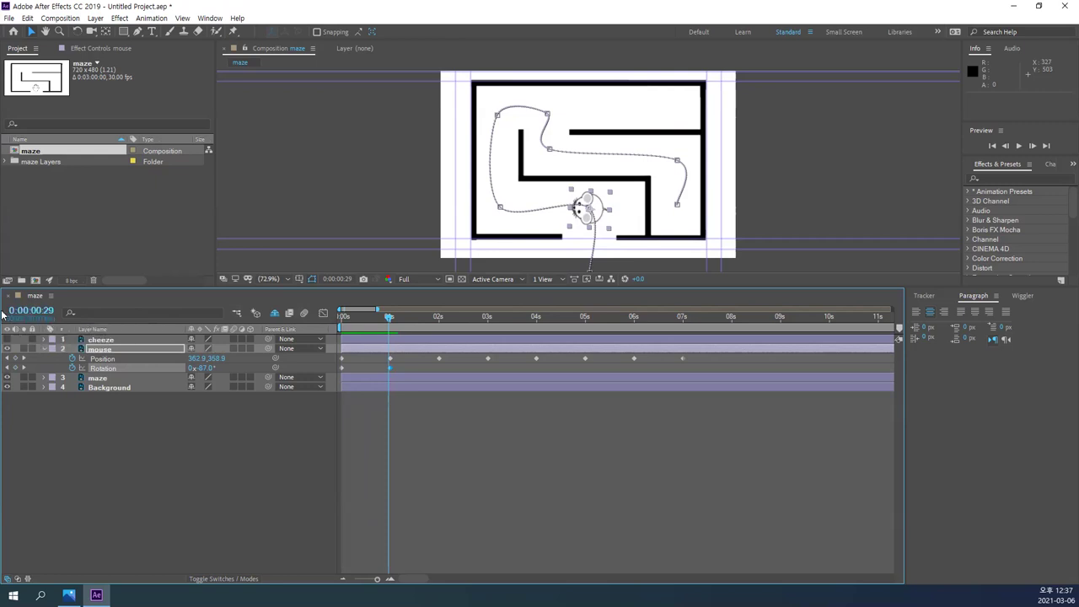
left_click(391, 320)
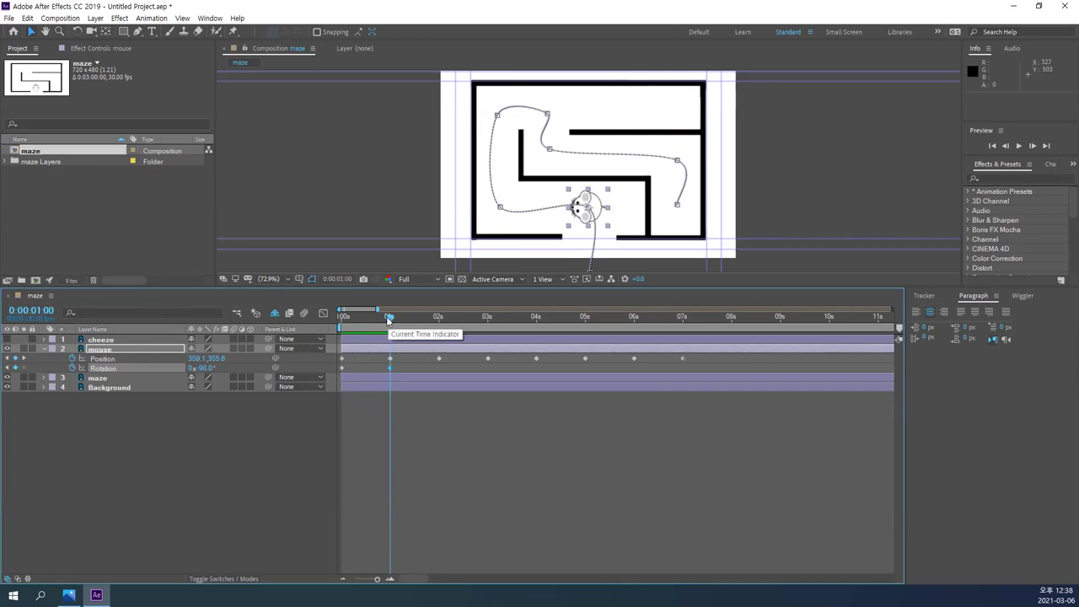
- Undo the one-pixel leftward nudge of the mouse at 0:00:01:00 and clear the layer selection
key("Left")
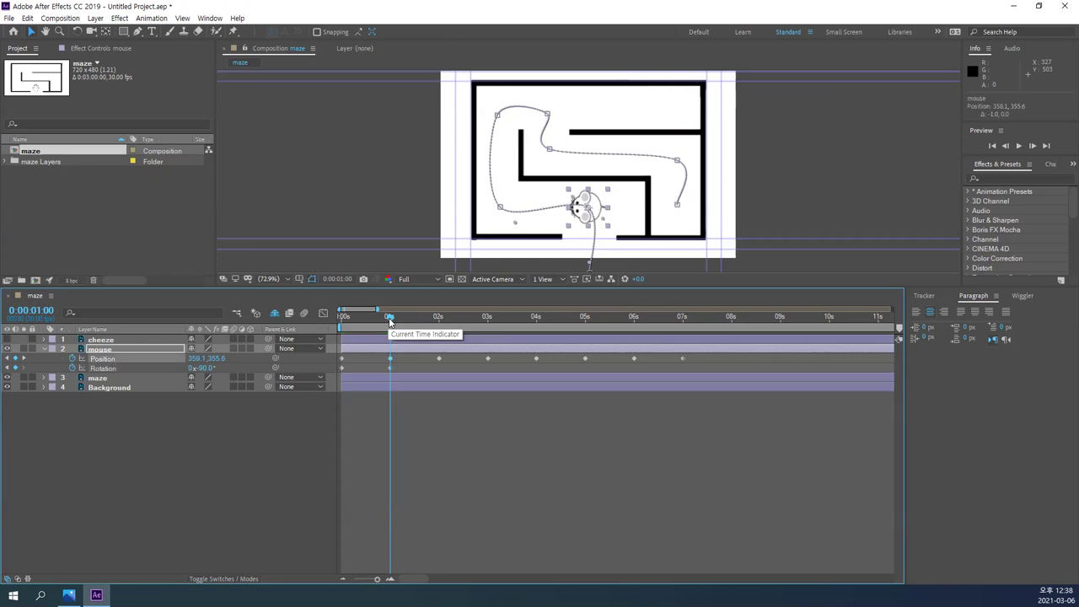
key("ctrl+z")
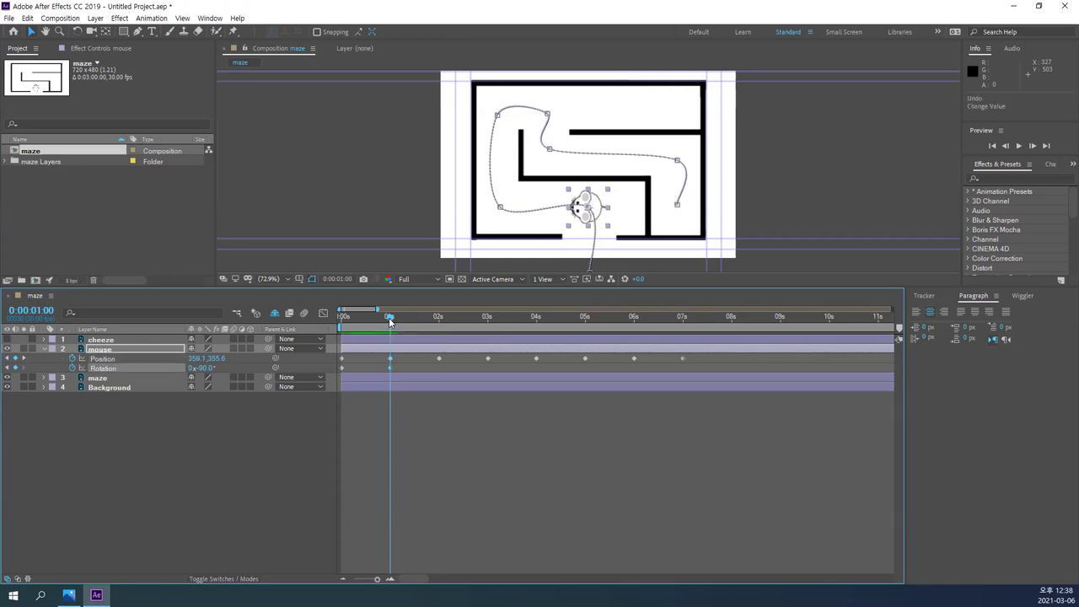
left_click(413, 409)
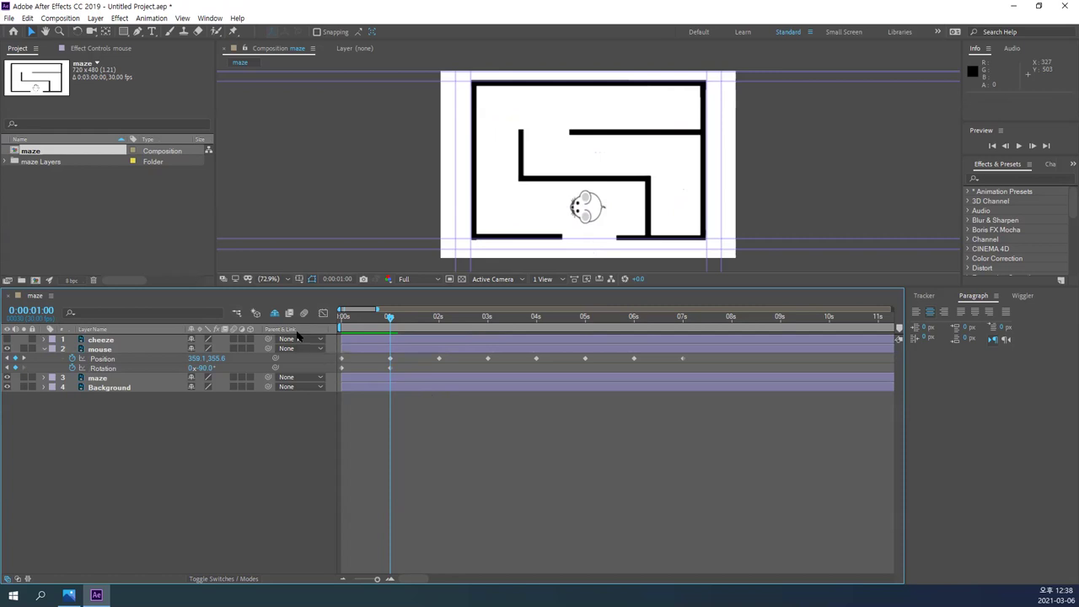
- Keyframe the mouse's Rotation as 0° at 0:00:00:29, one frame before the -90° keyframe
key("Page_Up")
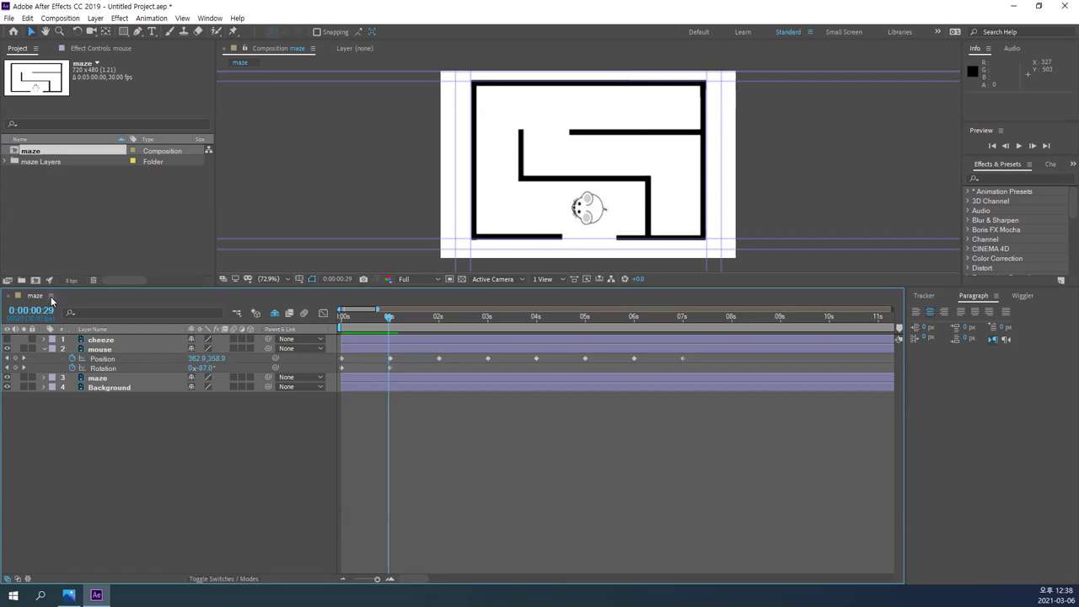
key("Page_Down")
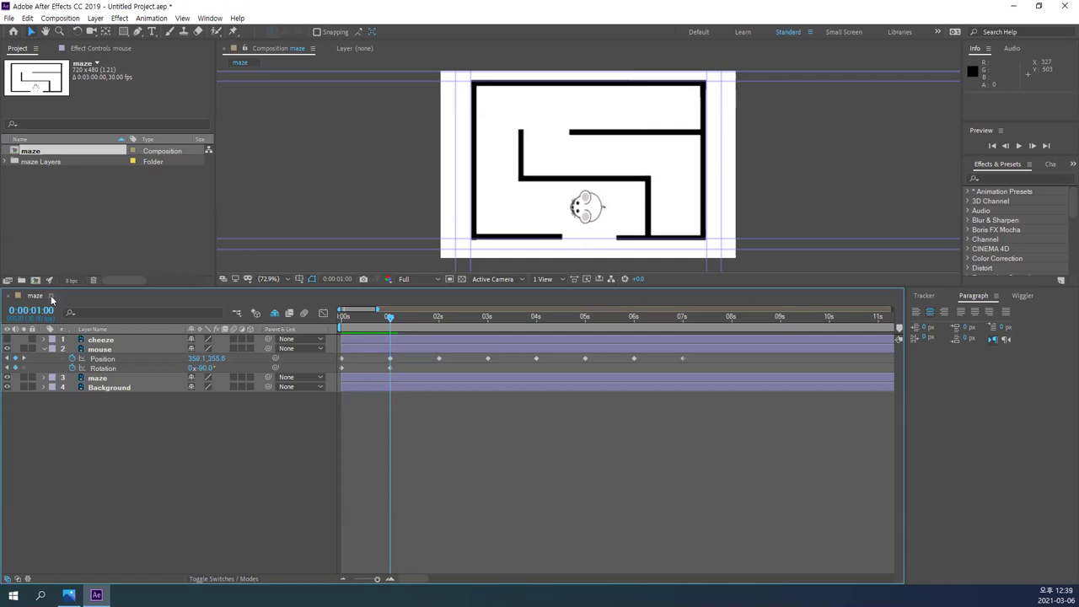
key("Page_Up")
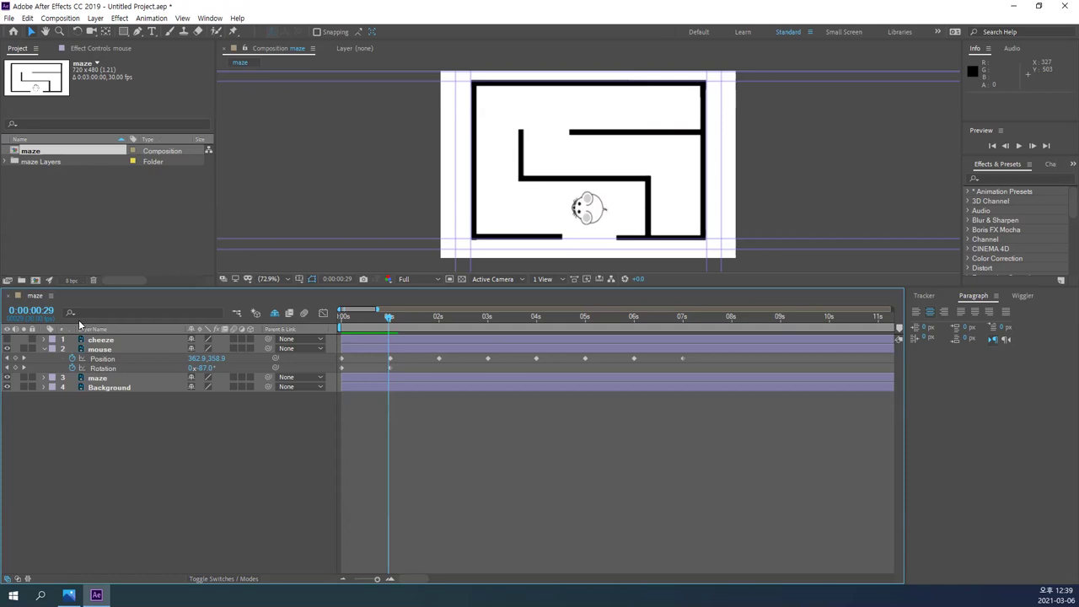
left_click(204, 369)
key("Return")
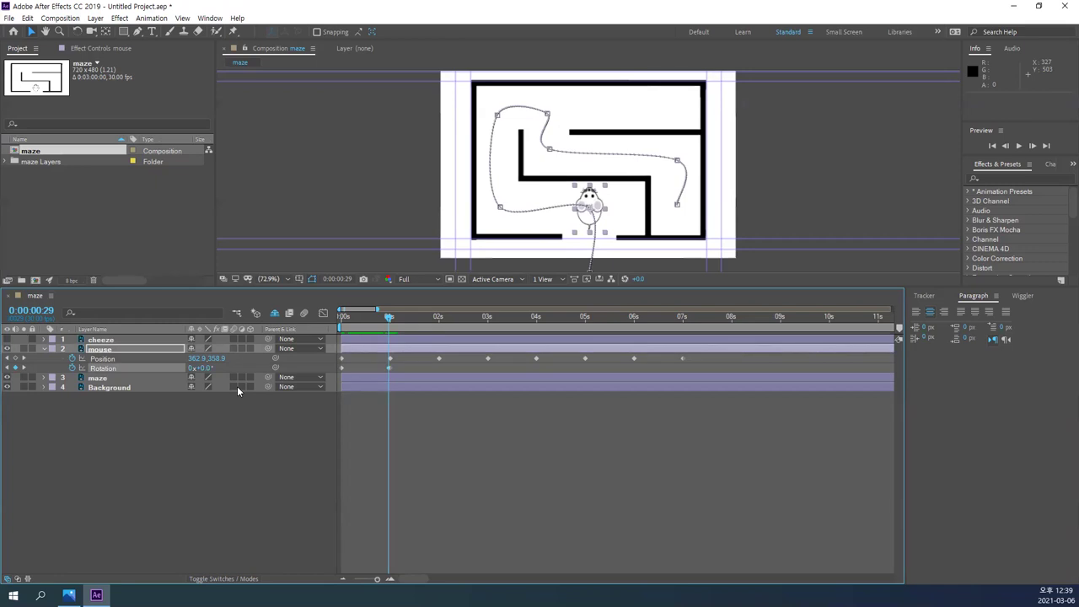
- Scrub from 0:00:00:00 to 0:00:01:00 to review the mouse's abrupt turn between the two adjacent Rotation keyframes
key("Page_Up")
key("Page_Up")
key("Home")
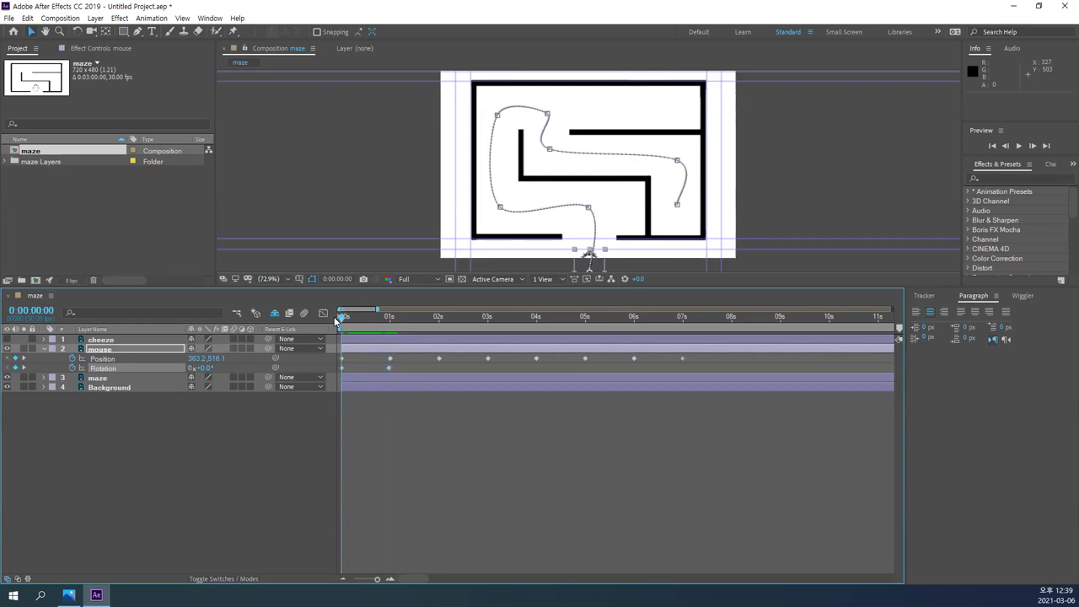
key("equal")
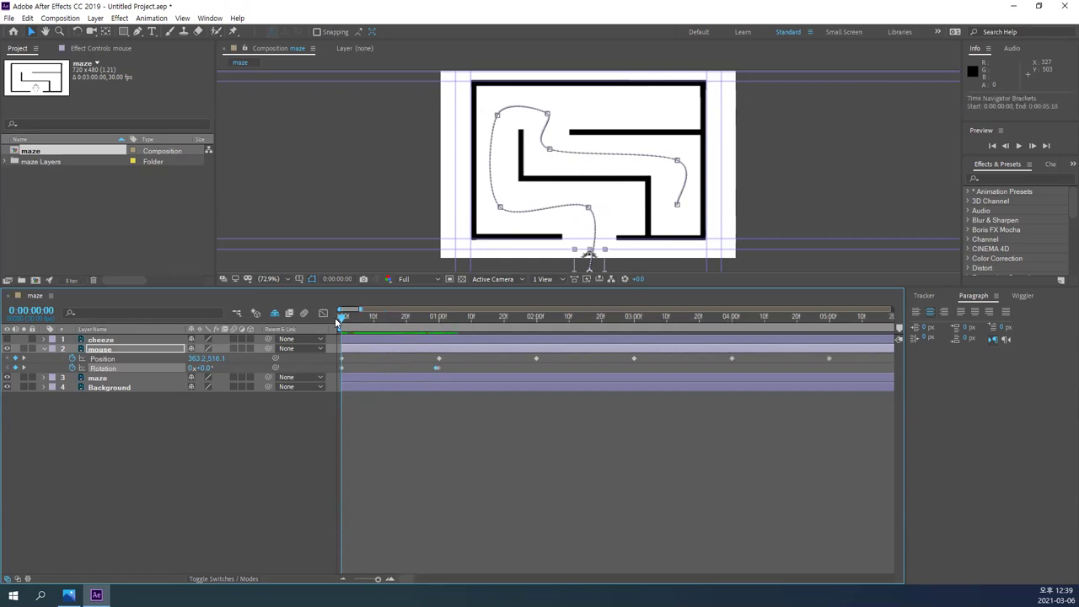
left_click_drag(342, 317, 428, 328)
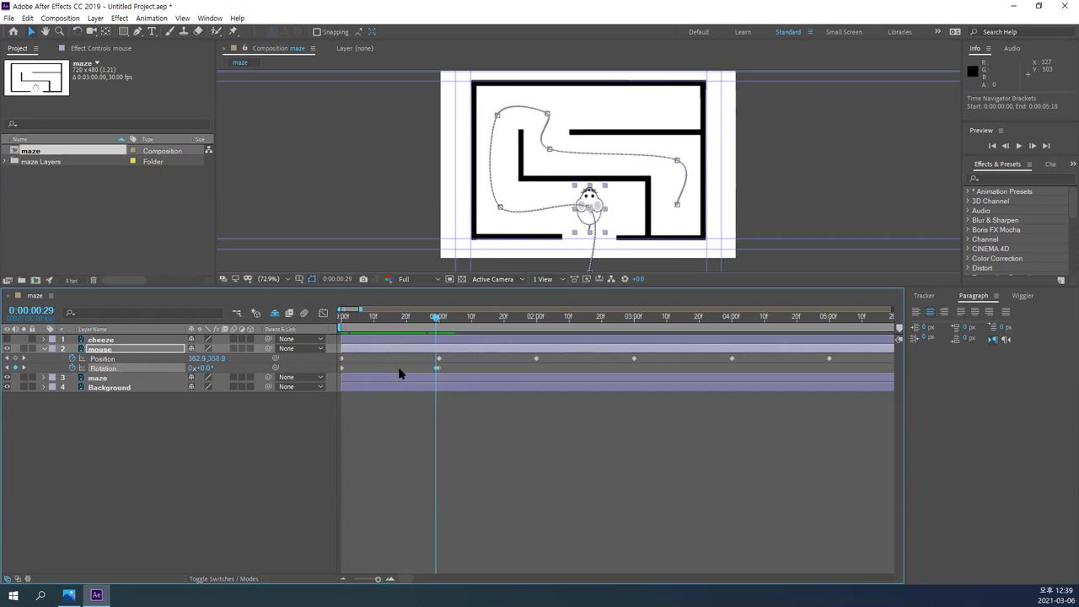
left_click_drag(367, 325, 440, 335)
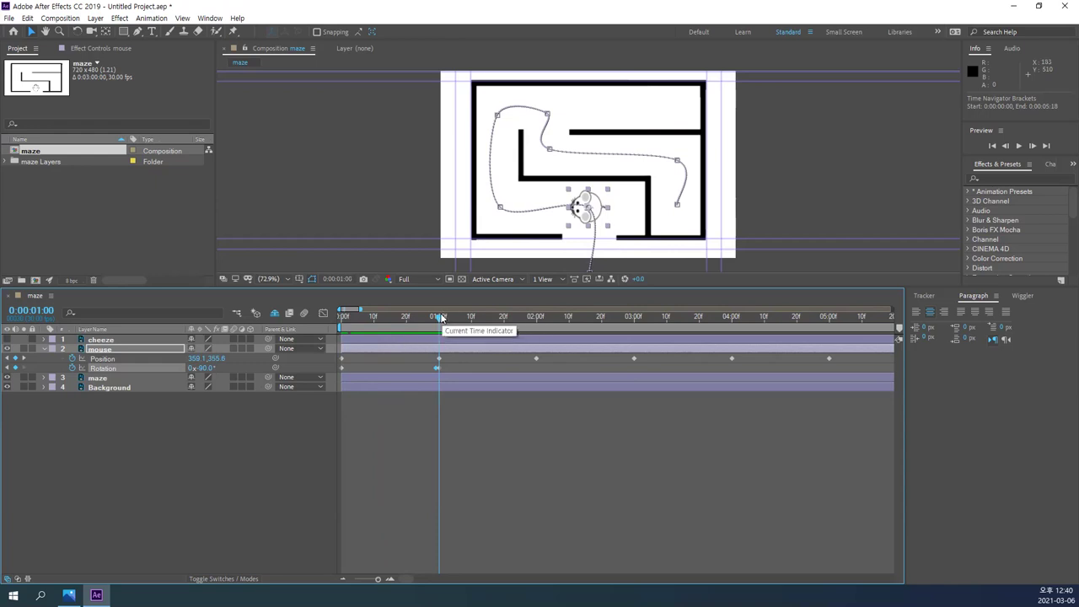
- Add a Rotation keyframe holding the mouse at -90° at 0:00:01:29, one frame before the lower-left corner, and select the mouse layer
left_click_drag(440, 316, 538, 317)
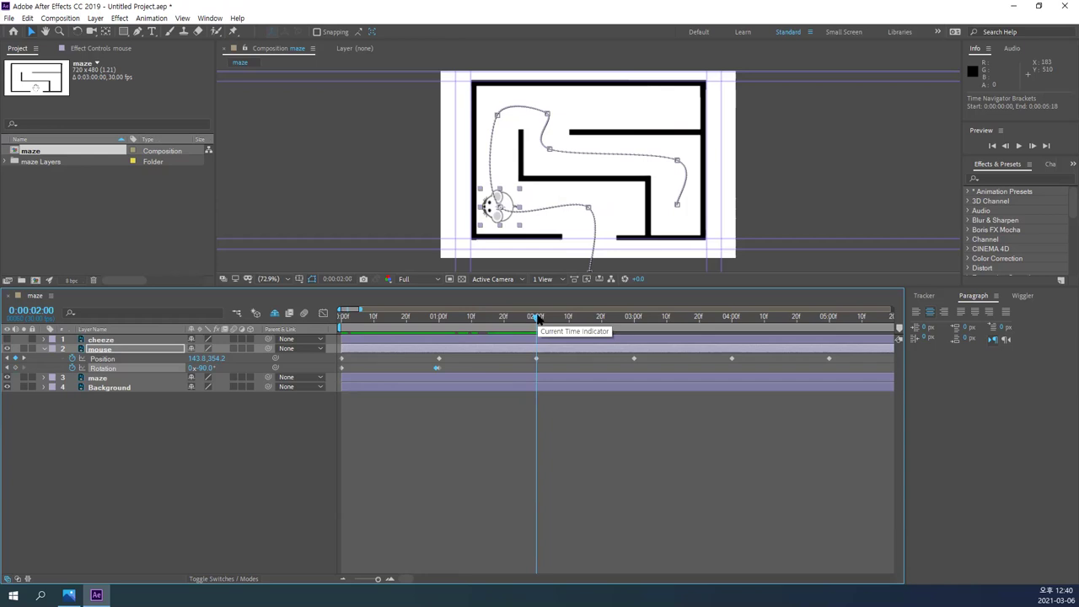
key("Page_Up")
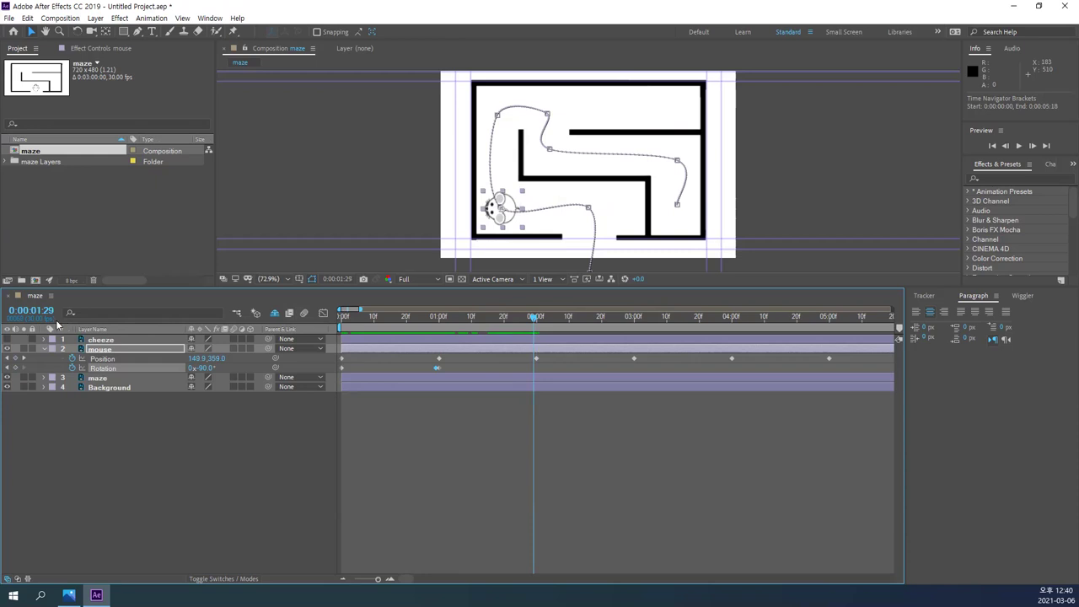
left_click(201, 368)
left_click(164, 430)
left_click(206, 367)
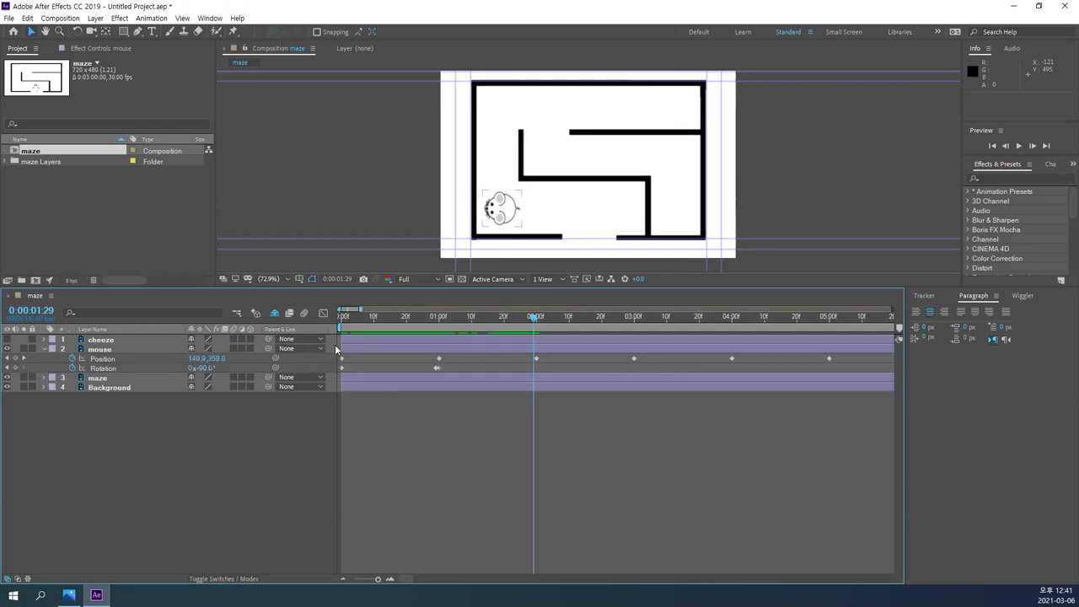
left_click(17, 368)
left_click(15, 369)
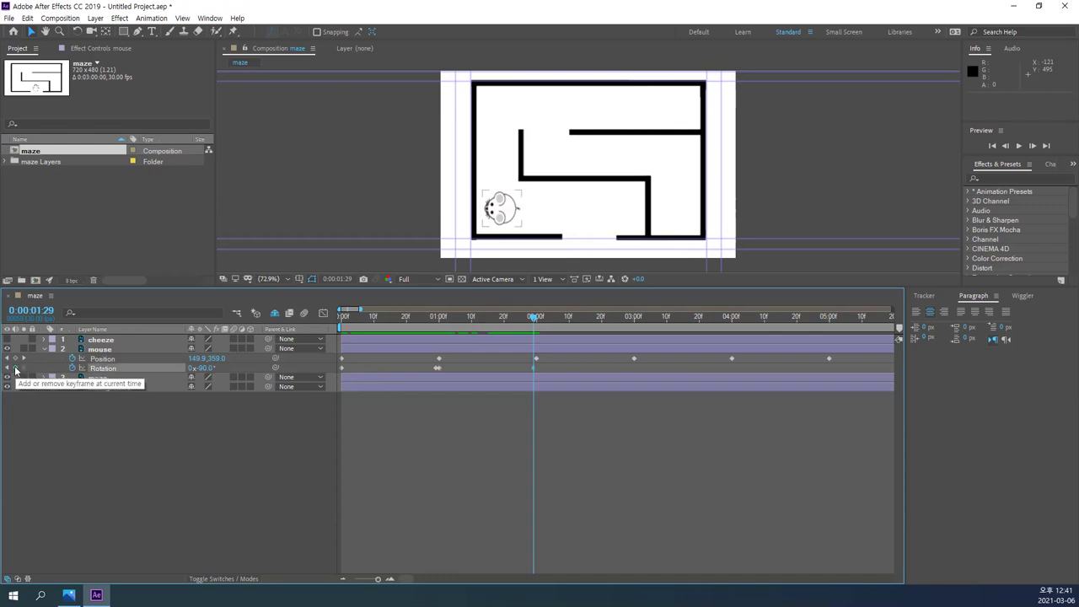
left_click(100, 348)
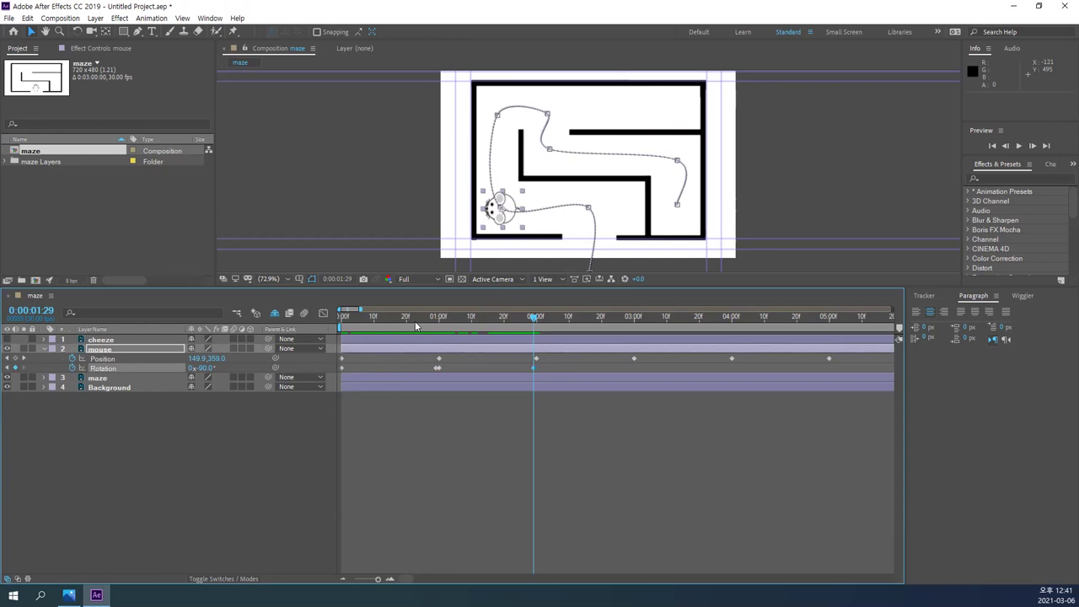
- Keyframe the mouse's Rotation as 0° at 0:00:02:00 so it faces up at the maze's lower-left corner
mouse_move(536, 320)
left_mouse_down()
mouse_move(441, 321)
mouse_move(536, 319)
left_mouse_up()
key("Page_Up")
left_click(537, 322)
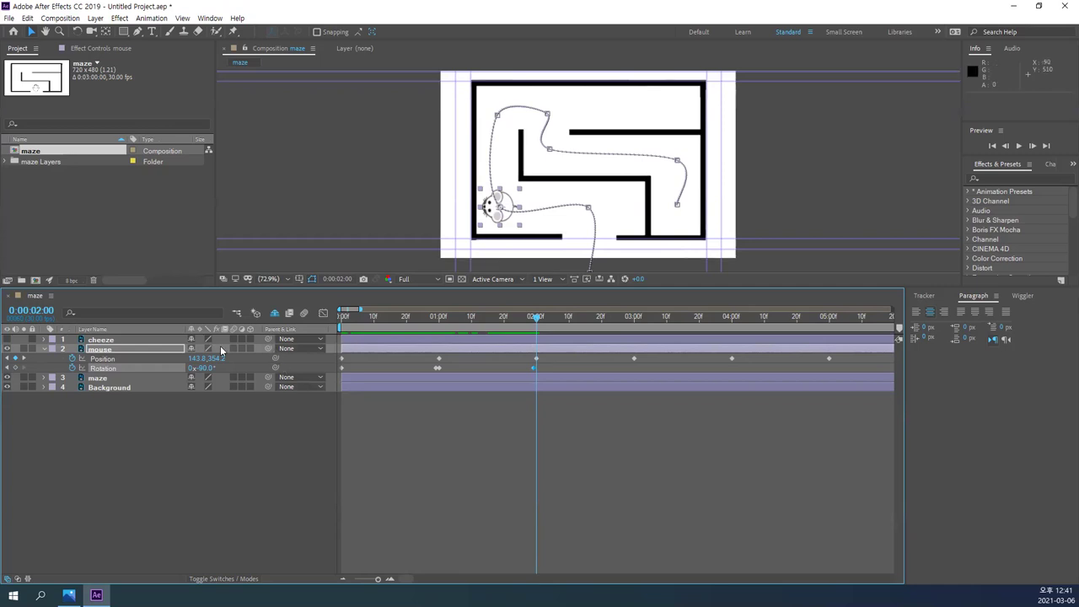
left_click_drag(201, 369, 202, 369)
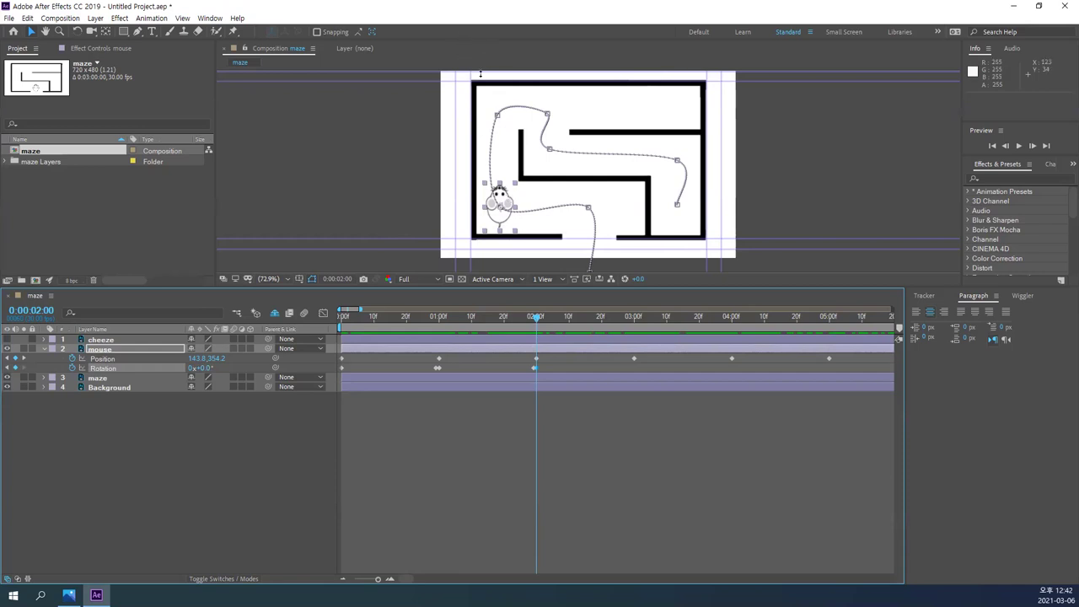
- Add a Rotation keyframe holding the mouse at 0° at 0:00:02:29 and keyframe its Rotation as 90° at 0:00:03:00
left_click(566, 325)
left_click_drag(578, 326, 634, 334)
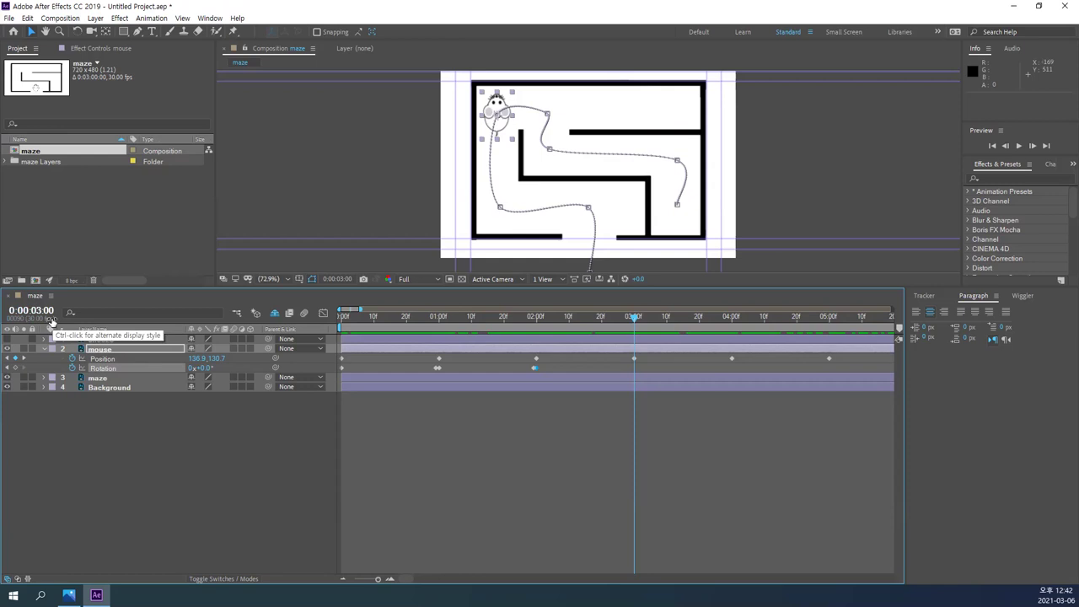
key("Page_Up")
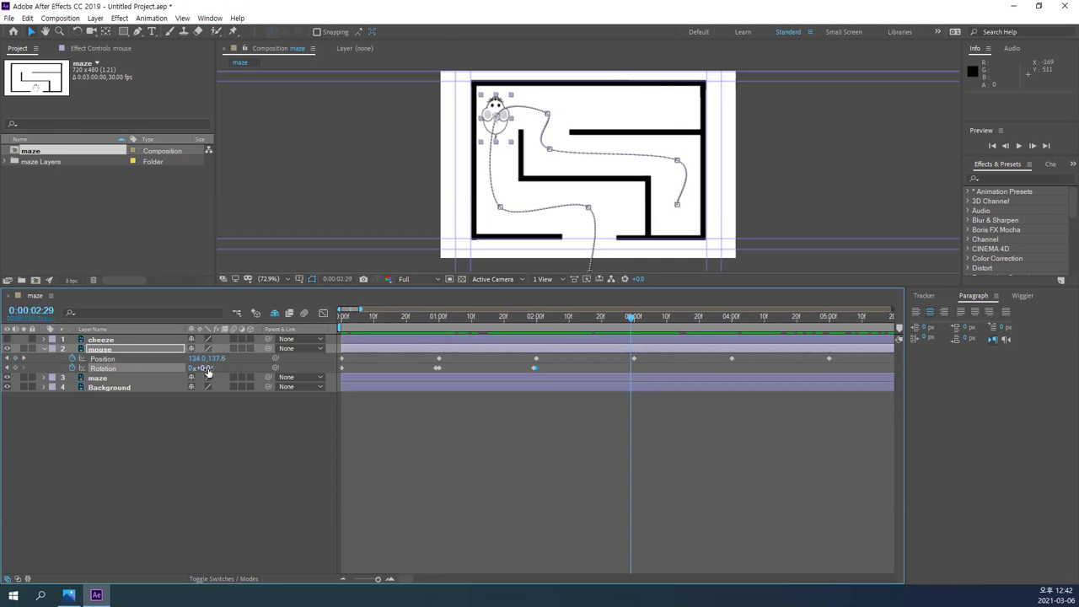
left_click(16, 368)
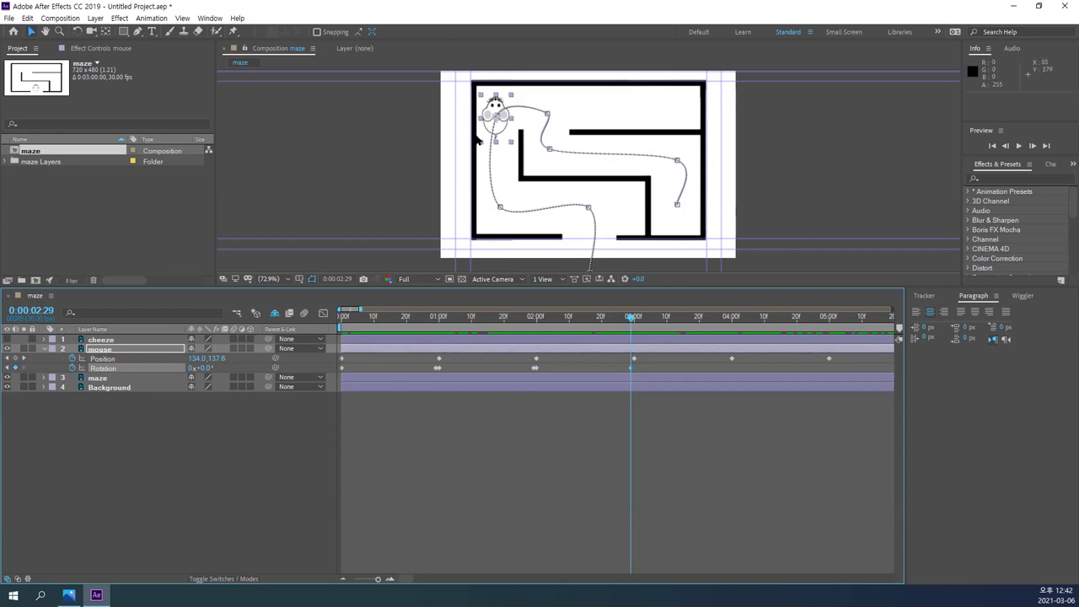
left_click(634, 319)
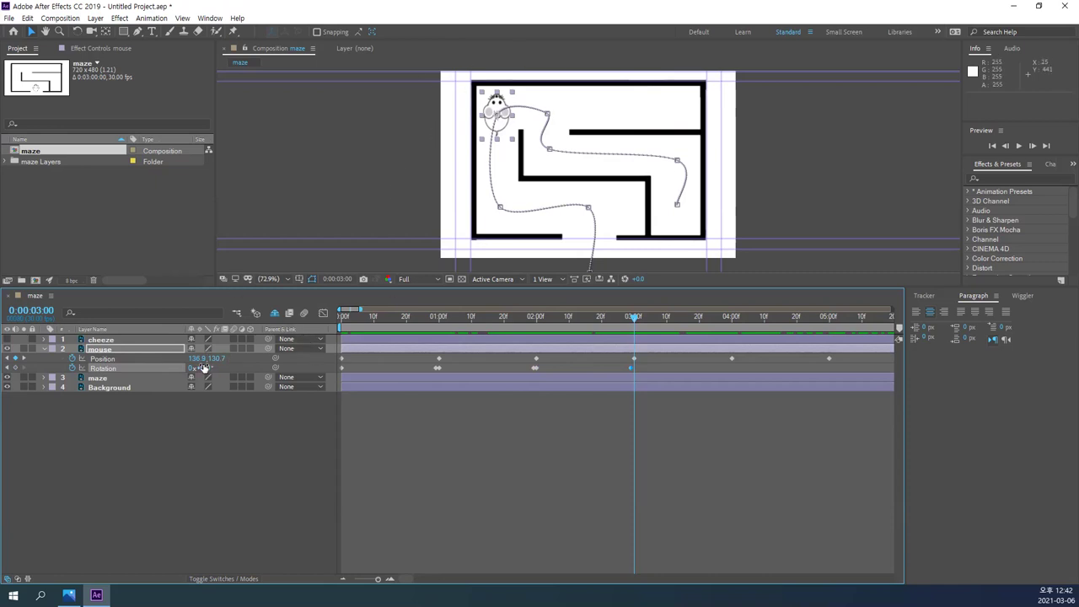
left_click_drag(202, 368, 205, 369)
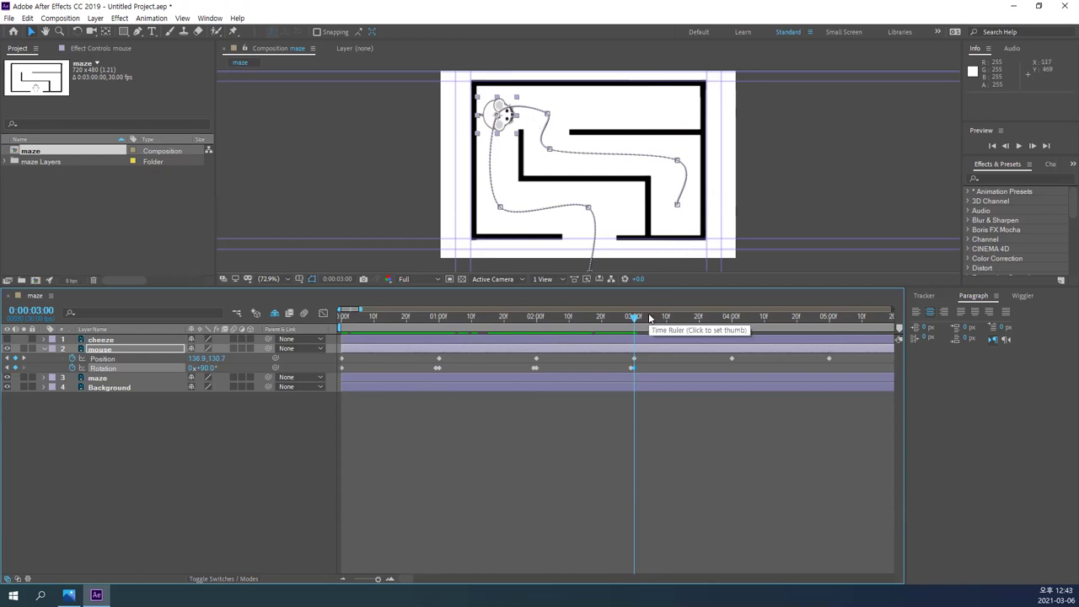
- Add a rotation keyframe to the mouse layer at 0:00:03:29 holding its current angle, and set its rotation to 180° at 0:00:04:00
left_click_drag(649, 318, 730, 319)
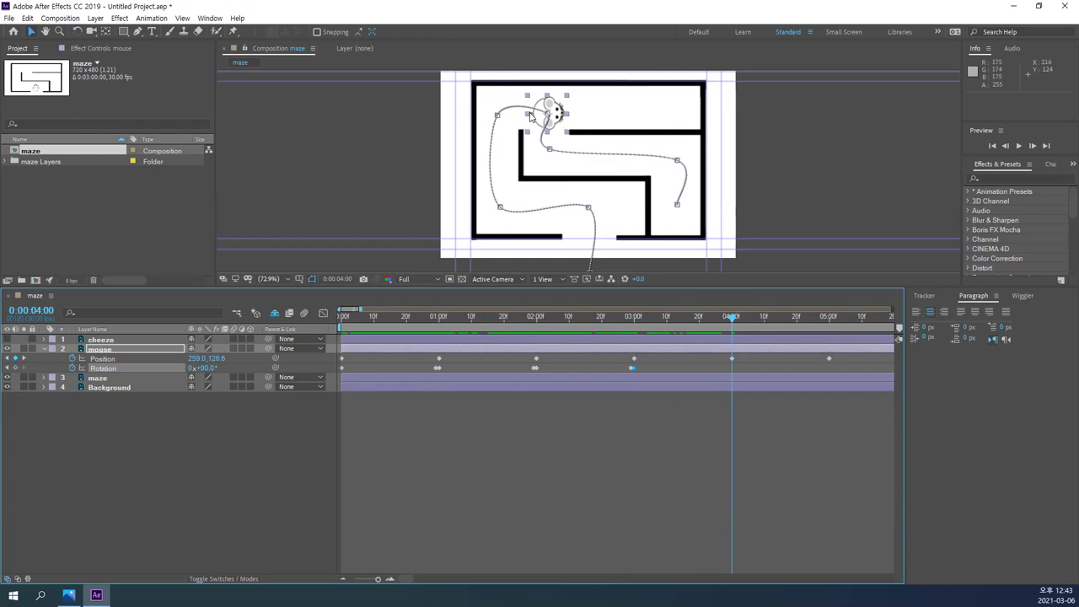
key("Page_Up")
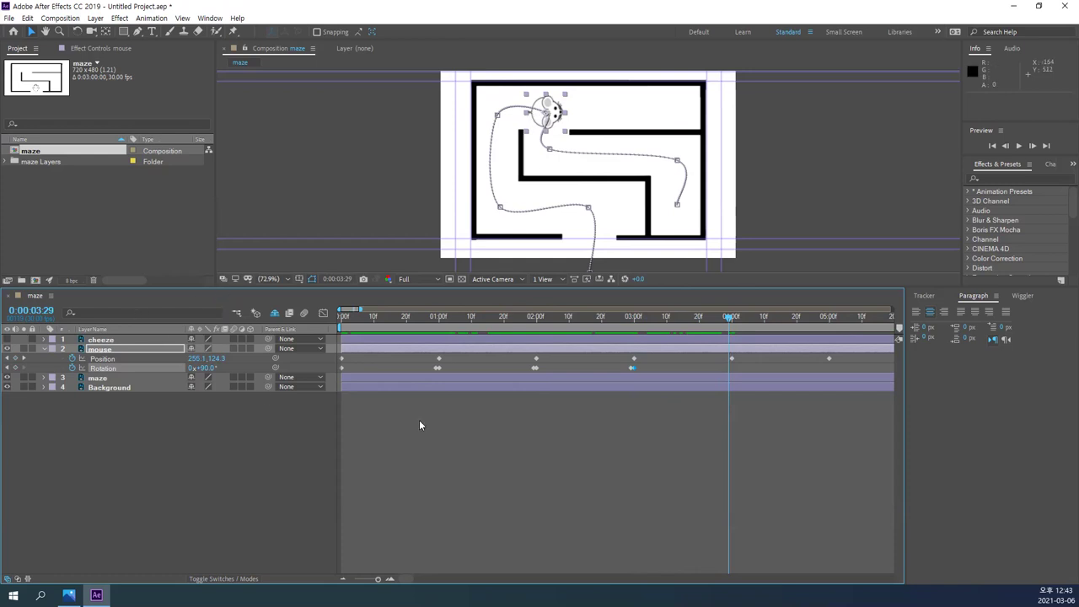
left_click(14, 369)
left_click(731, 317)
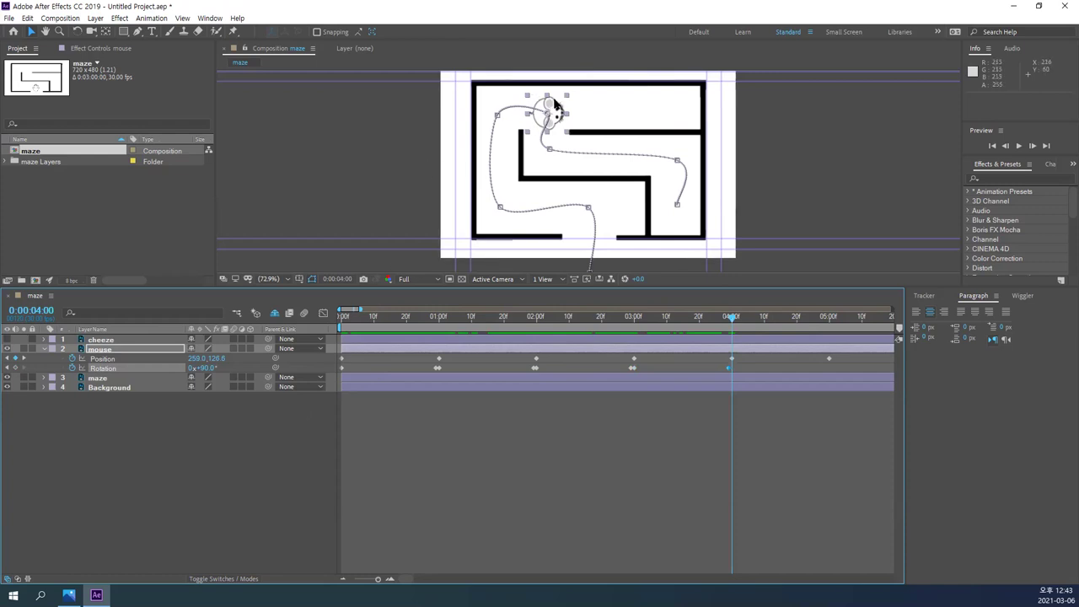
left_click(206, 368)
type("180")
key("Return")
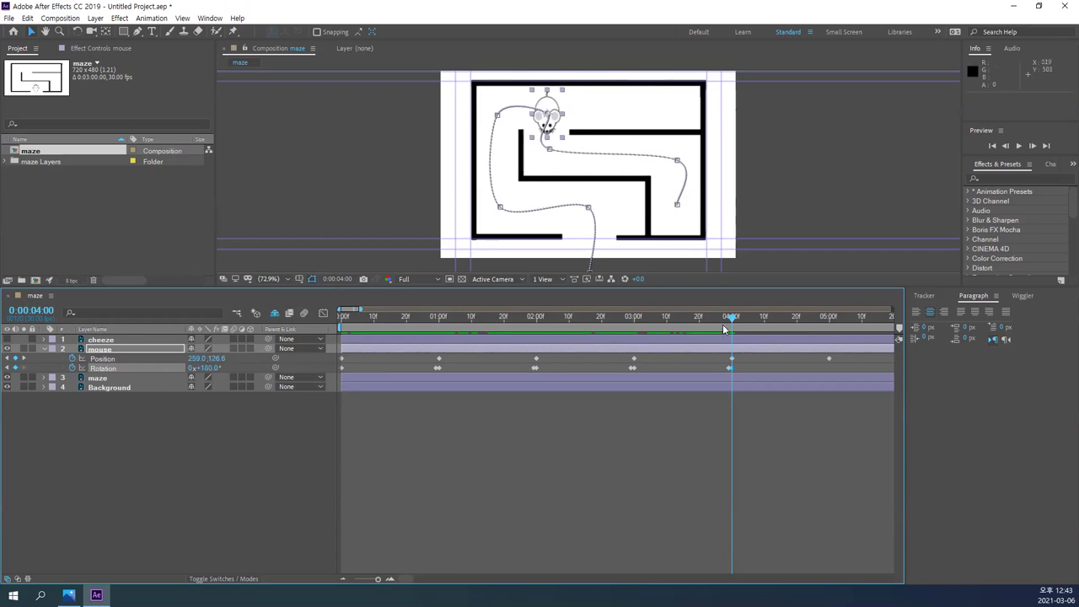
- Add a holding rotation keyframe to the mouse layer at 0:00:04:29 and set its rotation to 90° at 0:00:05:00
mouse_move(730, 318)
left_mouse_down()
mouse_move(643, 318)
mouse_move(736, 325)
left_mouse_up()
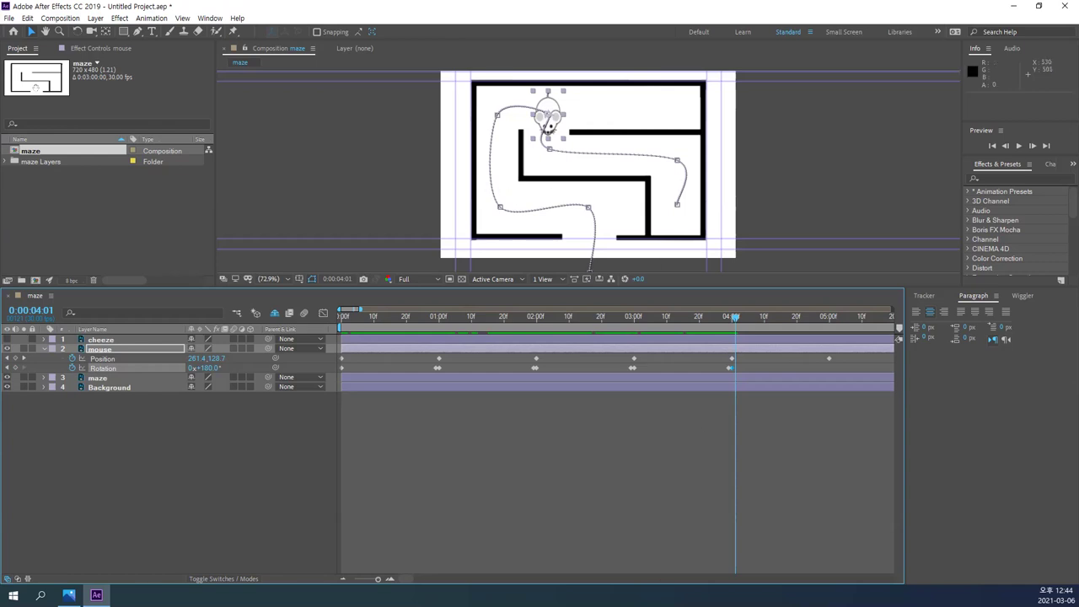
scroll(410, 579, "right", 3)
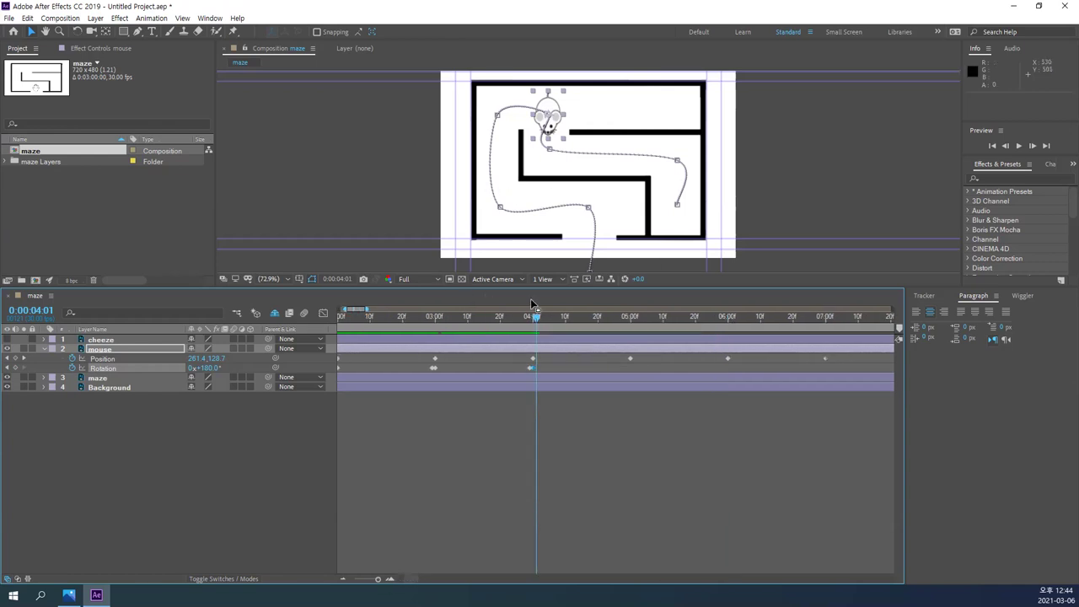
left_click(565, 317)
left_click_drag(580, 316, 631, 317)
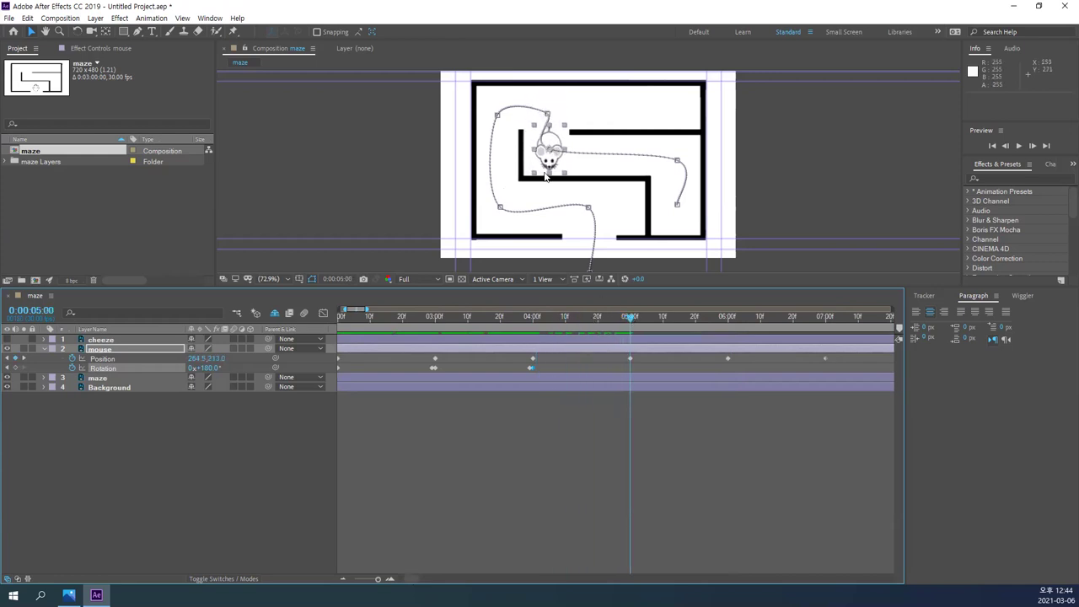
mouse_move(632, 323)
left_mouse_down()
mouse_move(516, 325)
mouse_move(628, 343)
left_mouse_up()
key("Page_Up")
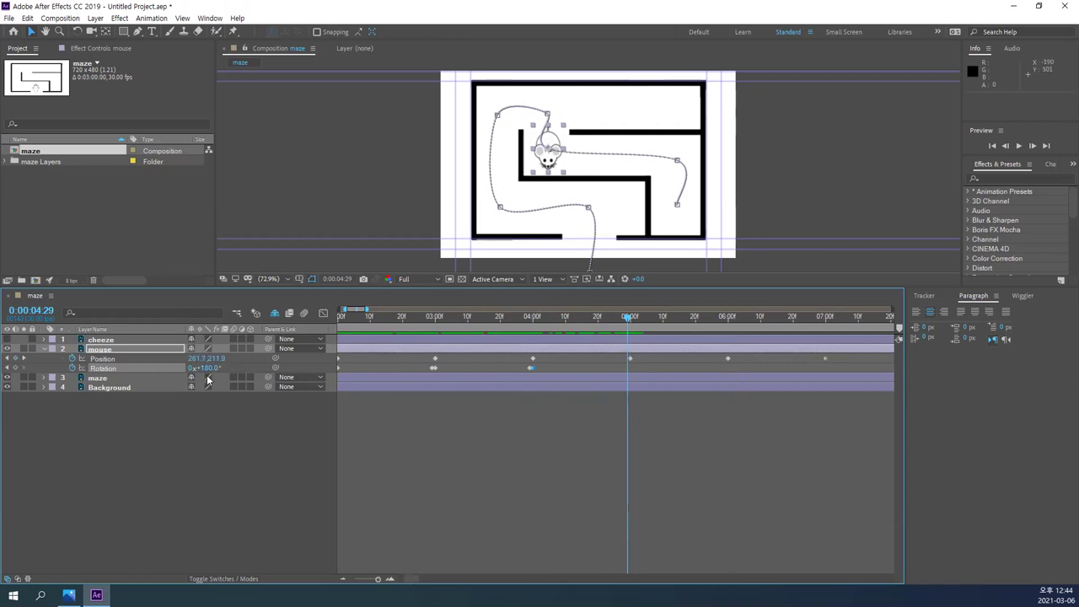
left_click(17, 368)
left_click(631, 319)
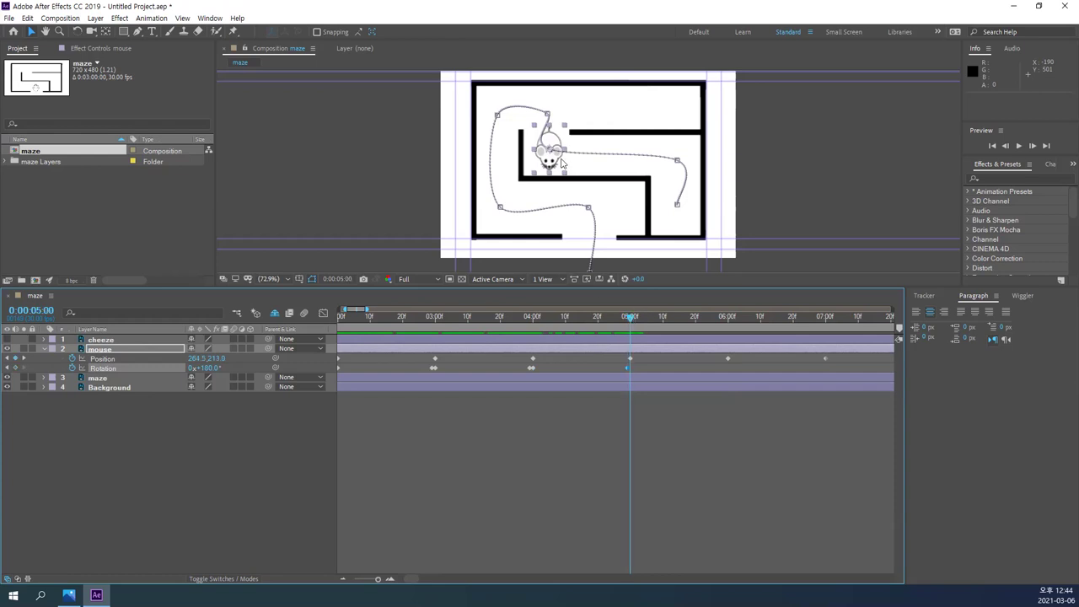
left_click(207, 368)
type("90")
key("Return")
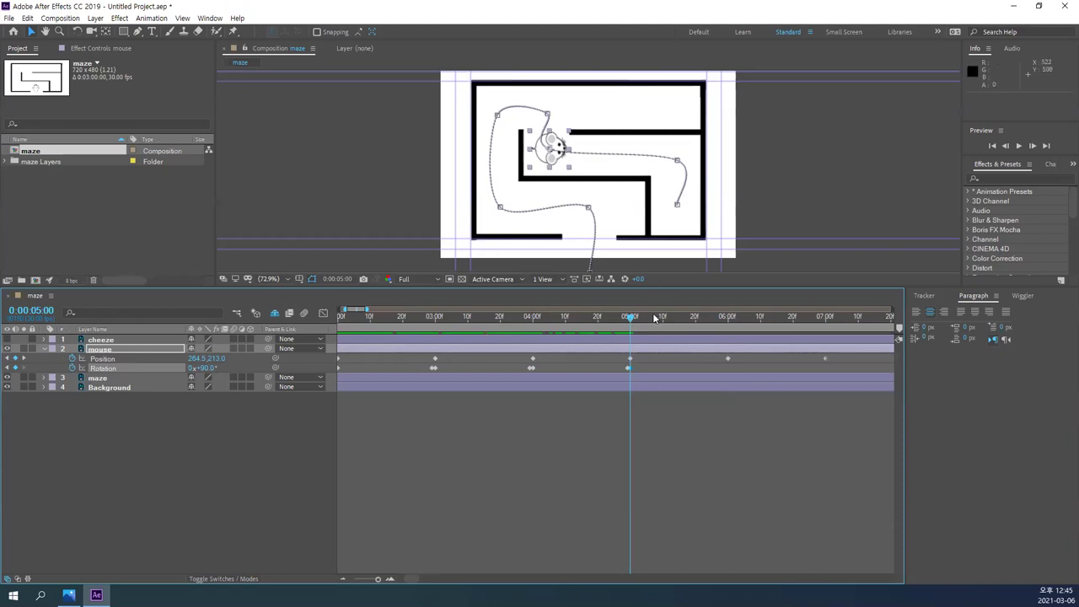
- Add a holding rotation keyframe to the mouse layer at 0:00:05:29 and set its rotation to 180° at 0:00:06:00
left_click_drag(657, 326, 722, 330)
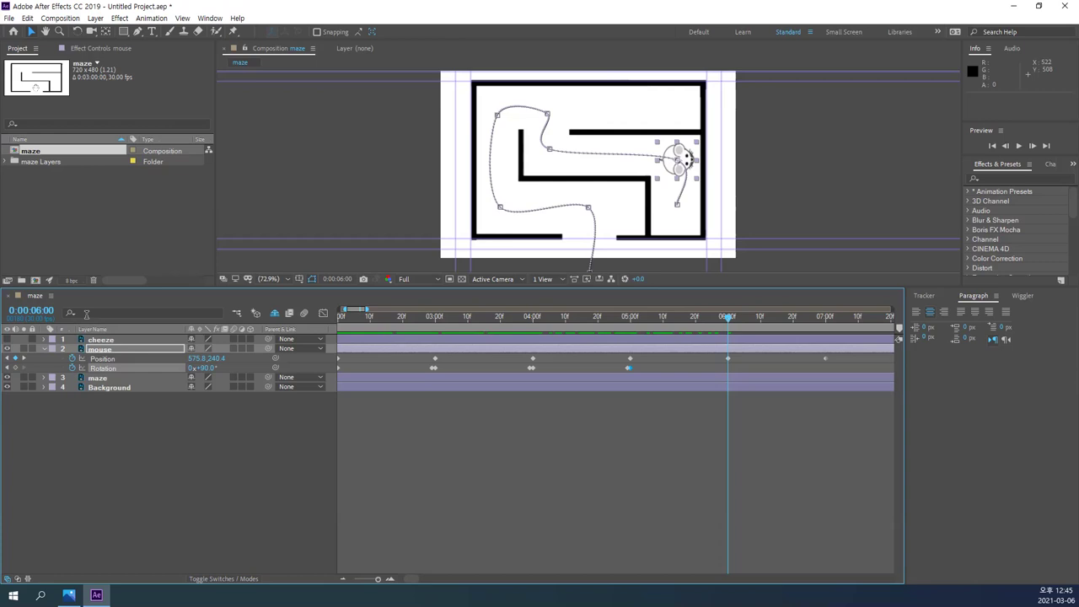
key("Page_Up")
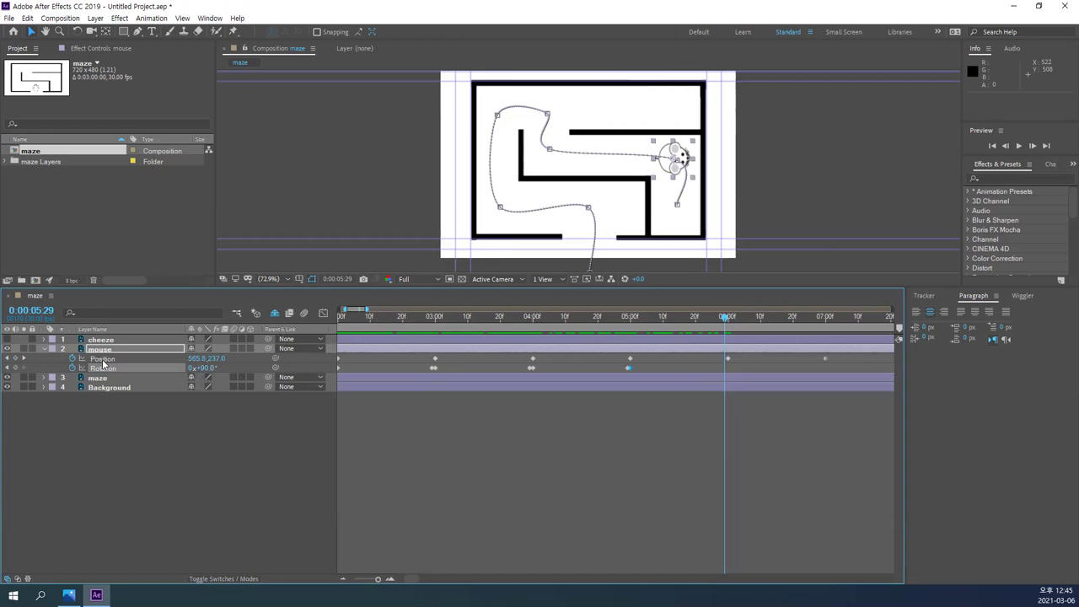
left_click(16, 369)
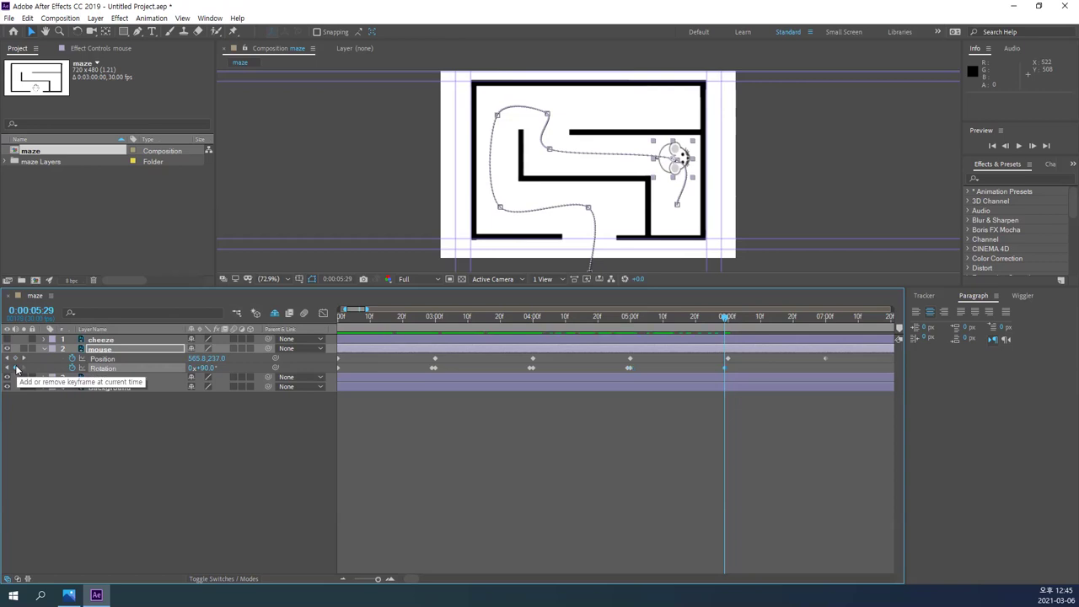
left_click(727, 317)
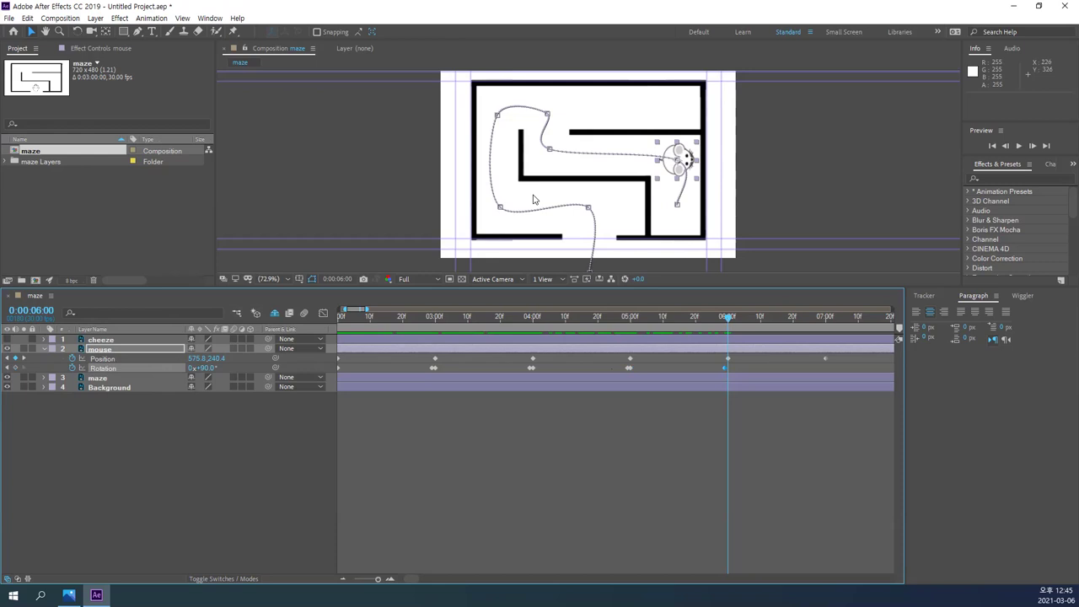
left_click(206, 369)
type("180")
key("Return")
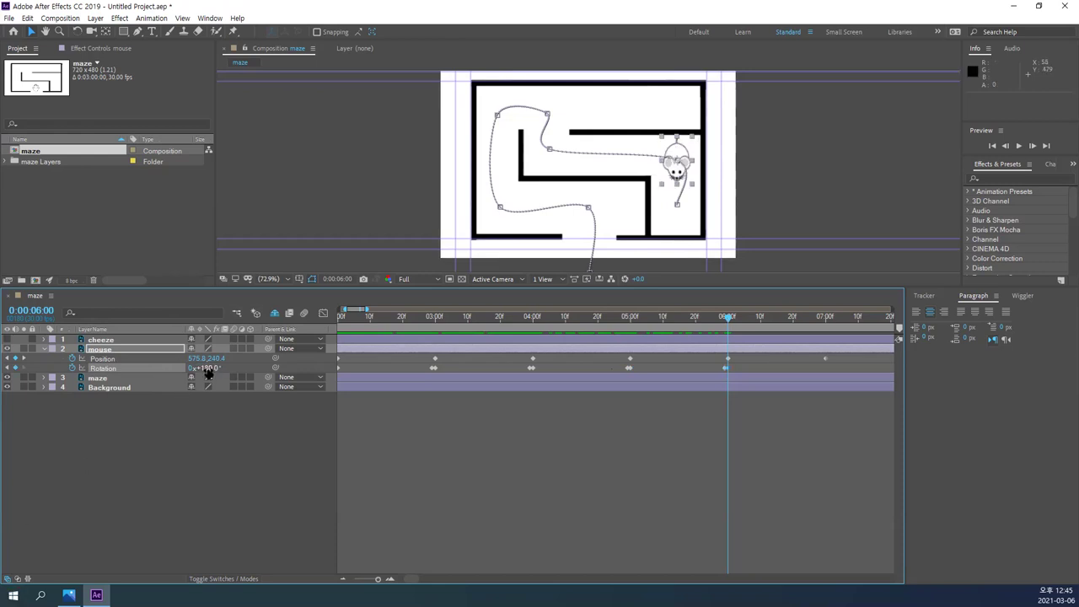
- Scrub to the path's end at 0:00:07:00, and review the mouse's first turn between 0:00:00:29 and 0:00:01:00
left_click(753, 317)
left_click_drag(753, 317, 821, 347)
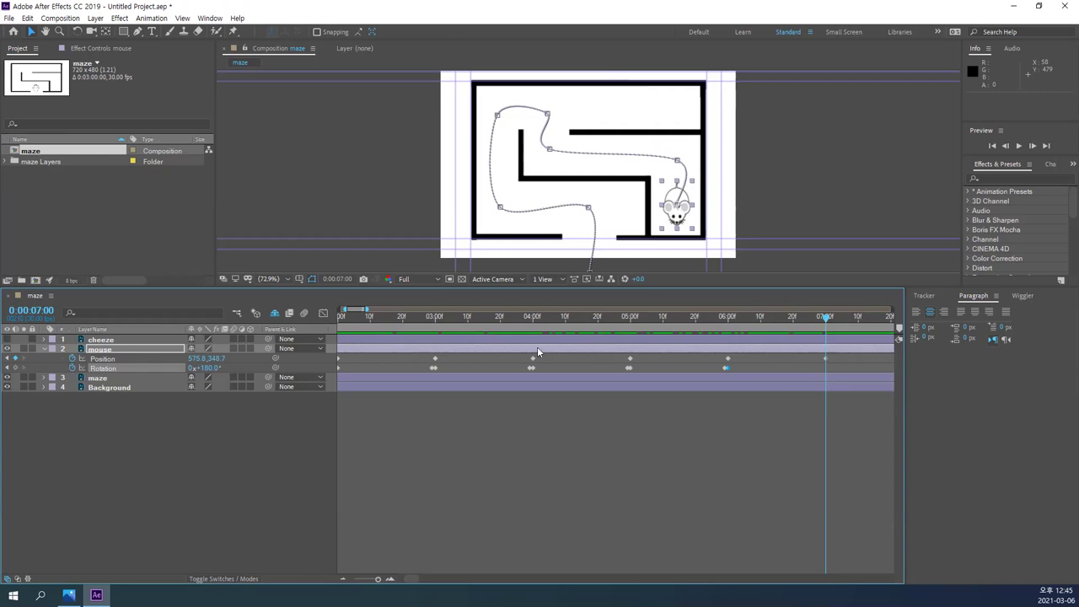
scroll(726, 323, "down", 2)
left_click_drag(775, 322, 329, 313)
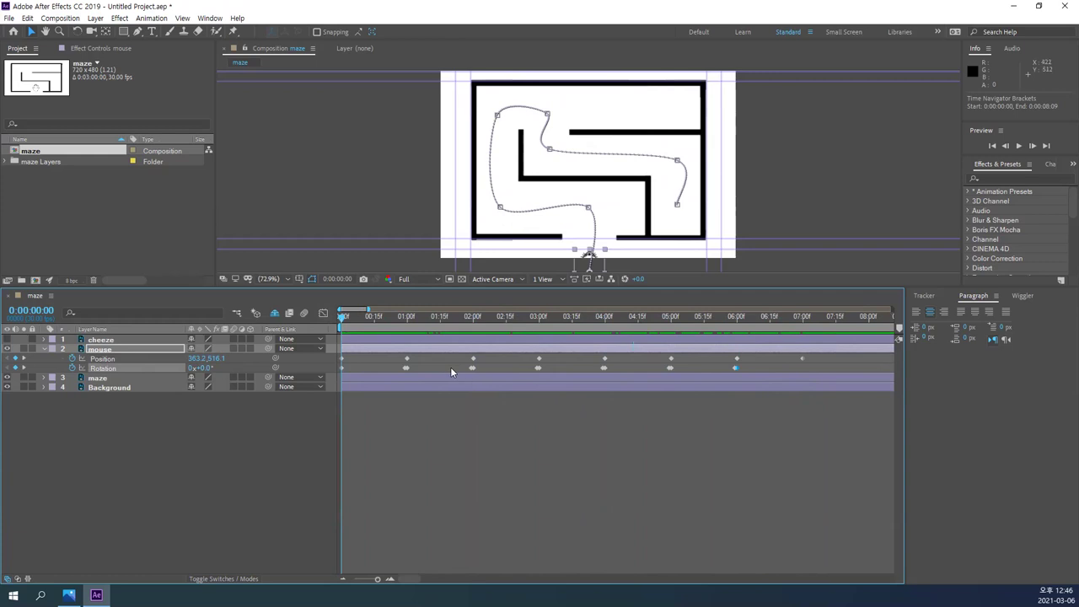
left_click_drag(349, 319, 405, 317)
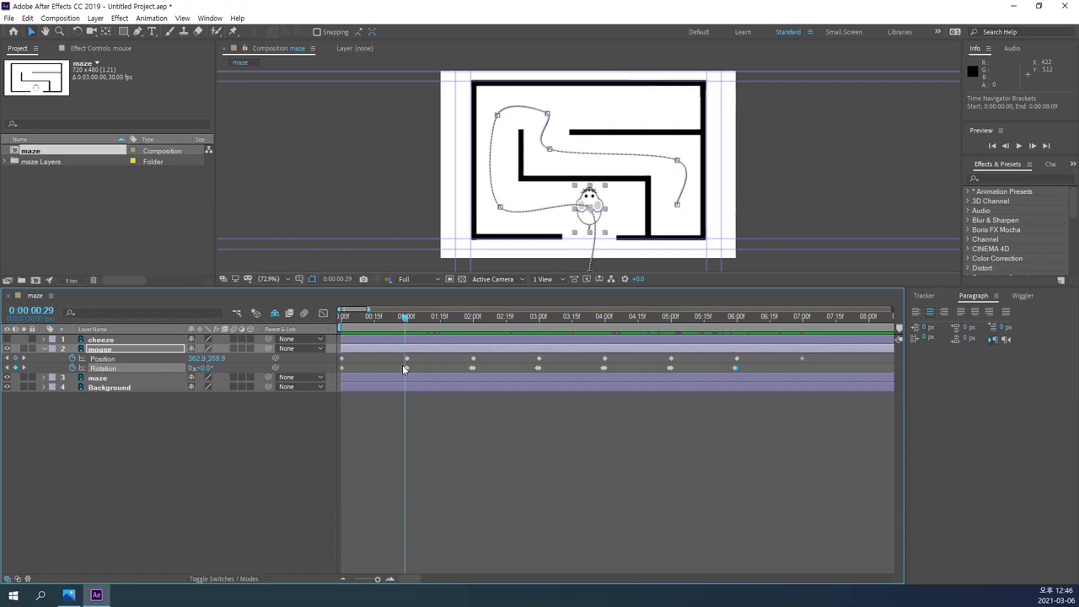
mouse_move(404, 316)
left_mouse_down()
mouse_move(312, 322)
mouse_move(405, 319)
left_mouse_up()
left_click_drag(407, 319, 407, 319)
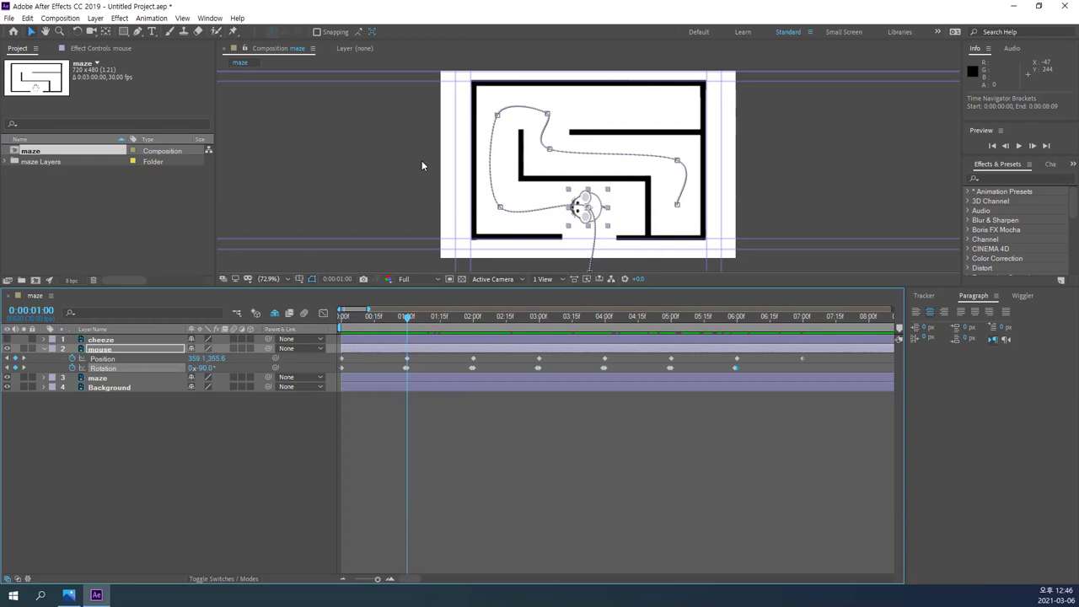
- Deselect the mouse layer and play the maze animation from the start to check its movement and turns
left_click(603, 494)
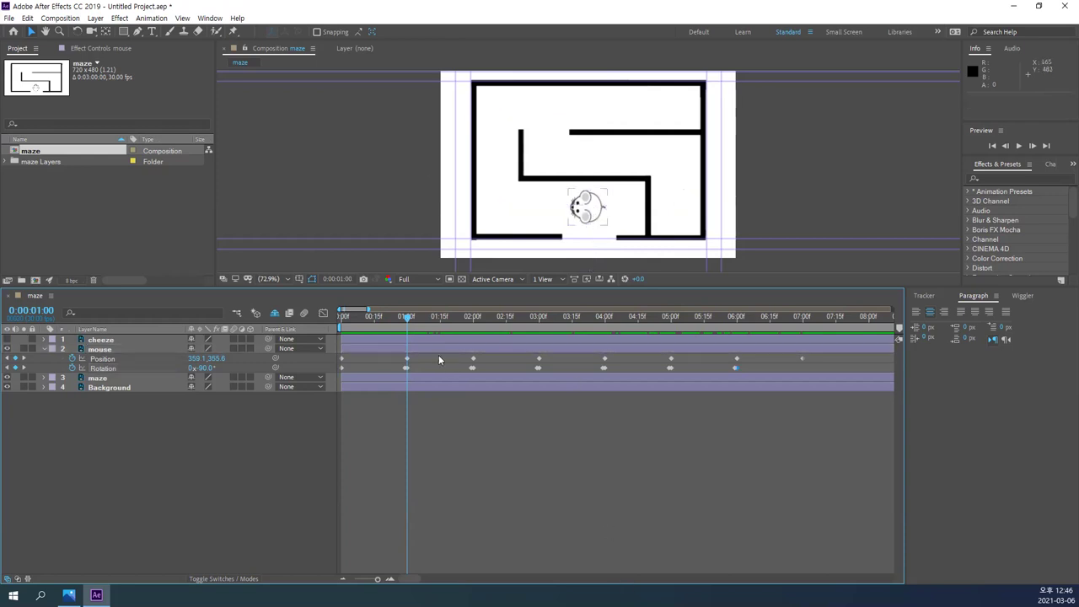
key("Home")
key("space")
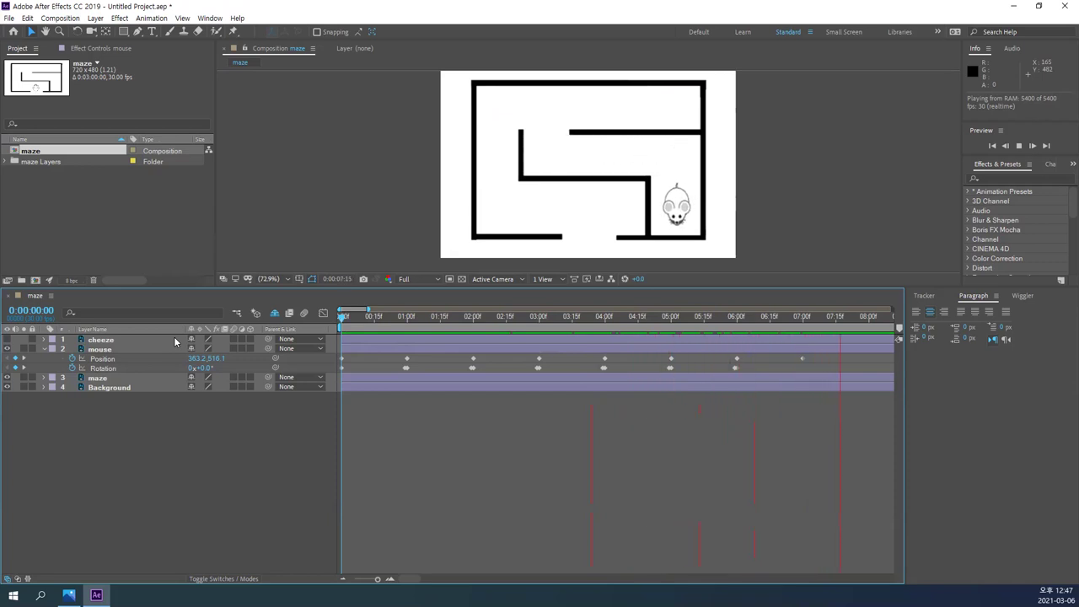
key("space")
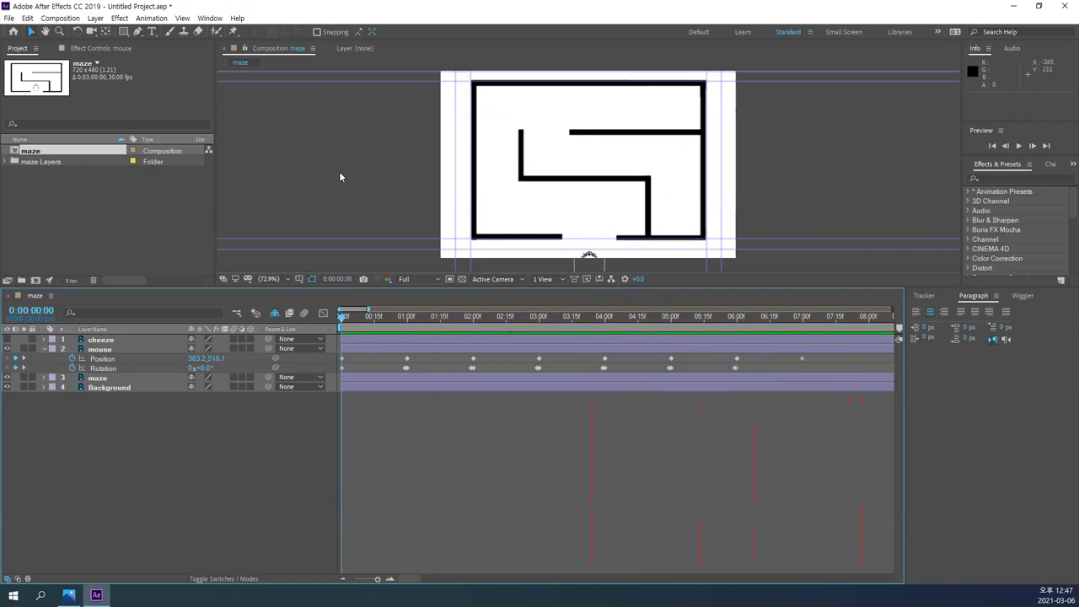
key("space")
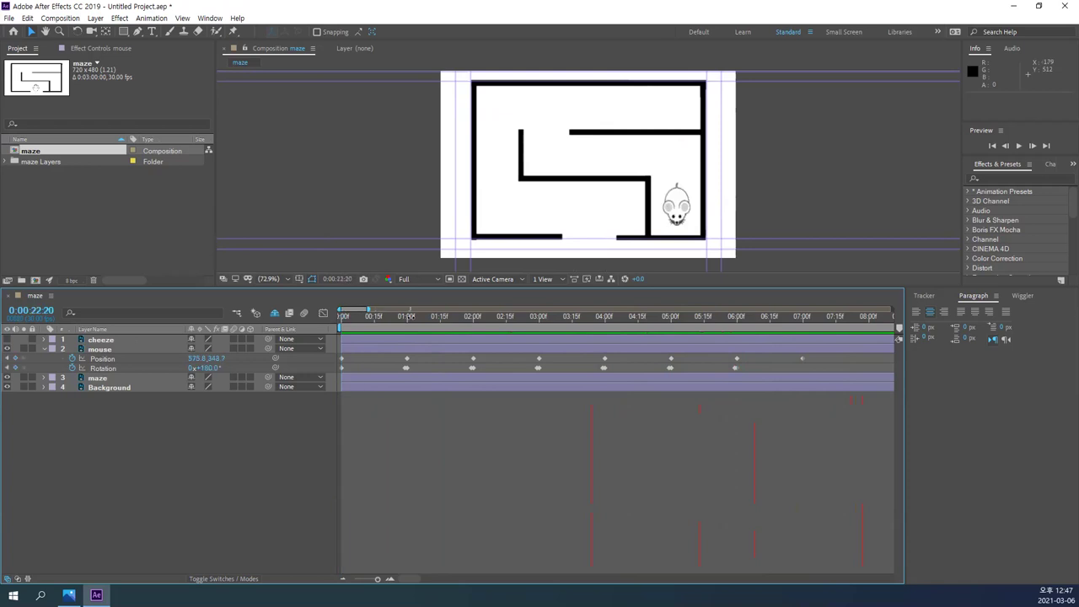
- Scrub between the start and 0:00:02:01 to examine how the mouse turns at the first two corners
left_click_drag(409, 325, 340, 363)
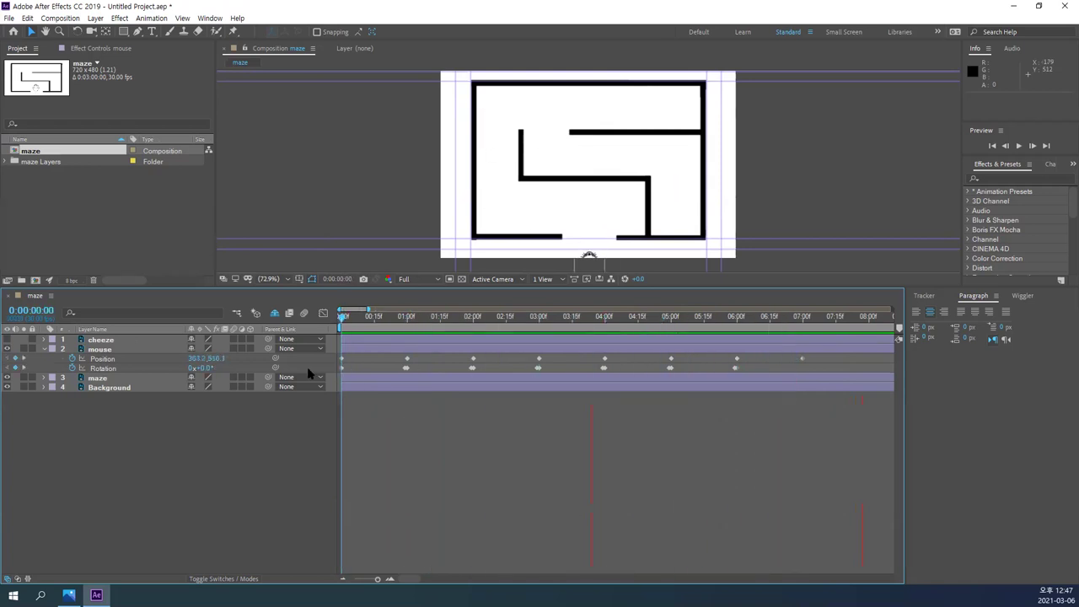
left_click_drag(398, 318, 410, 320)
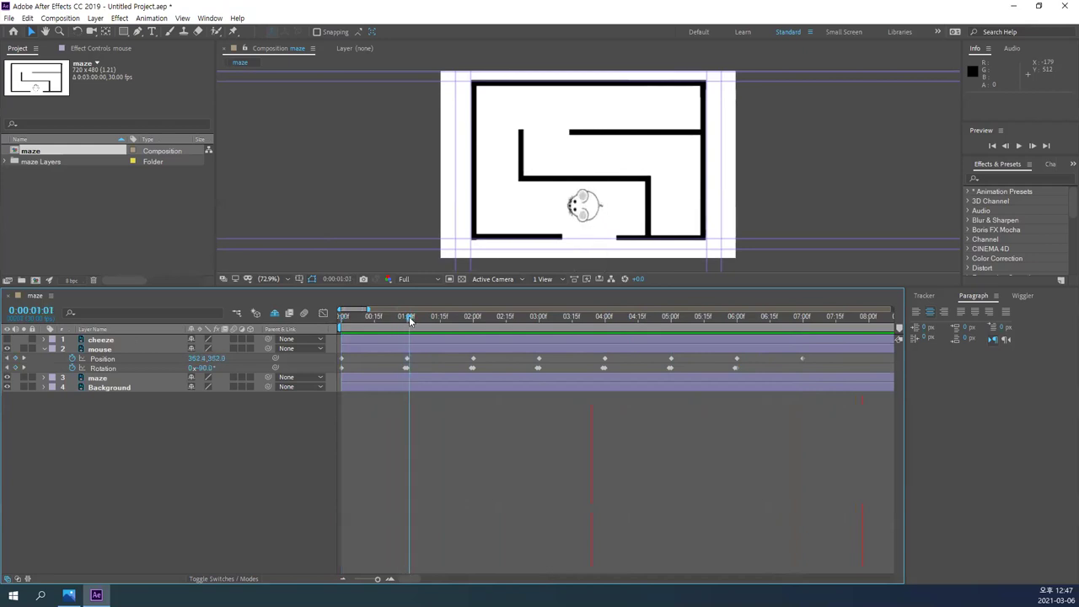
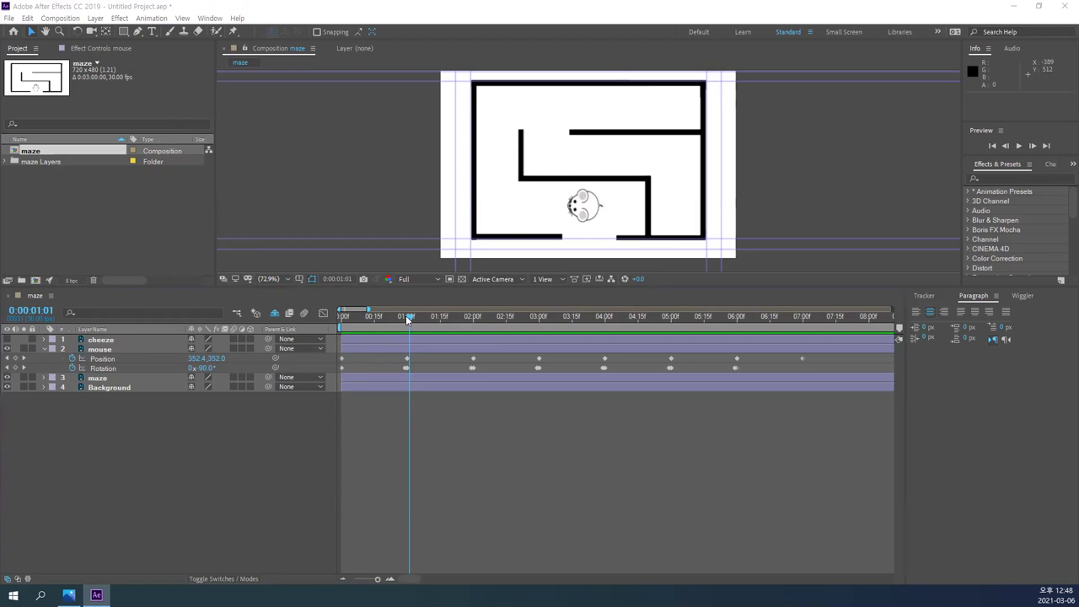
left_click(406, 316)
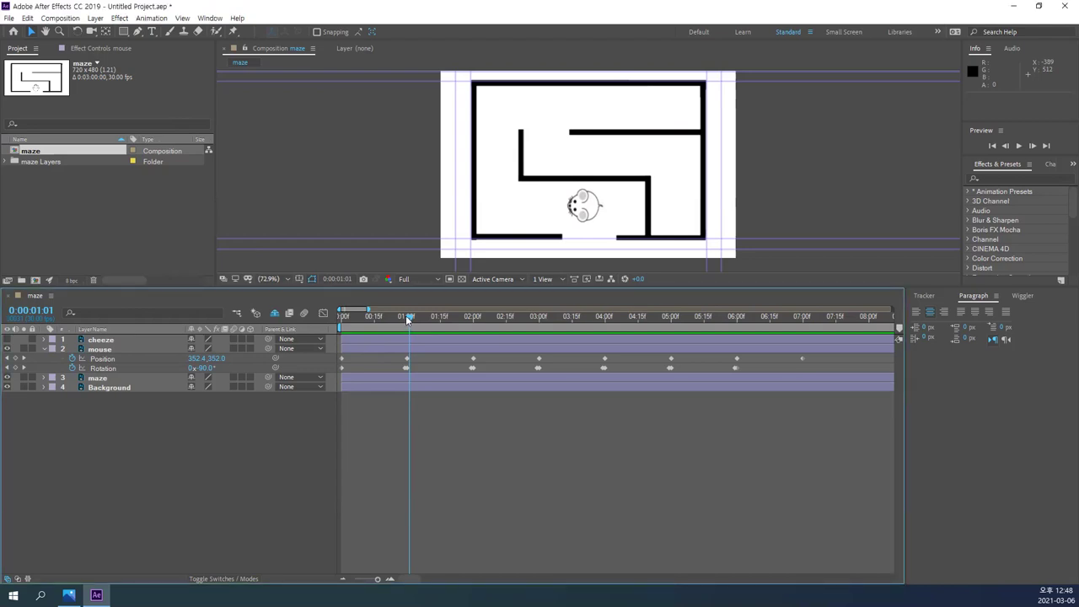
left_click_drag(406, 315, 472, 318)
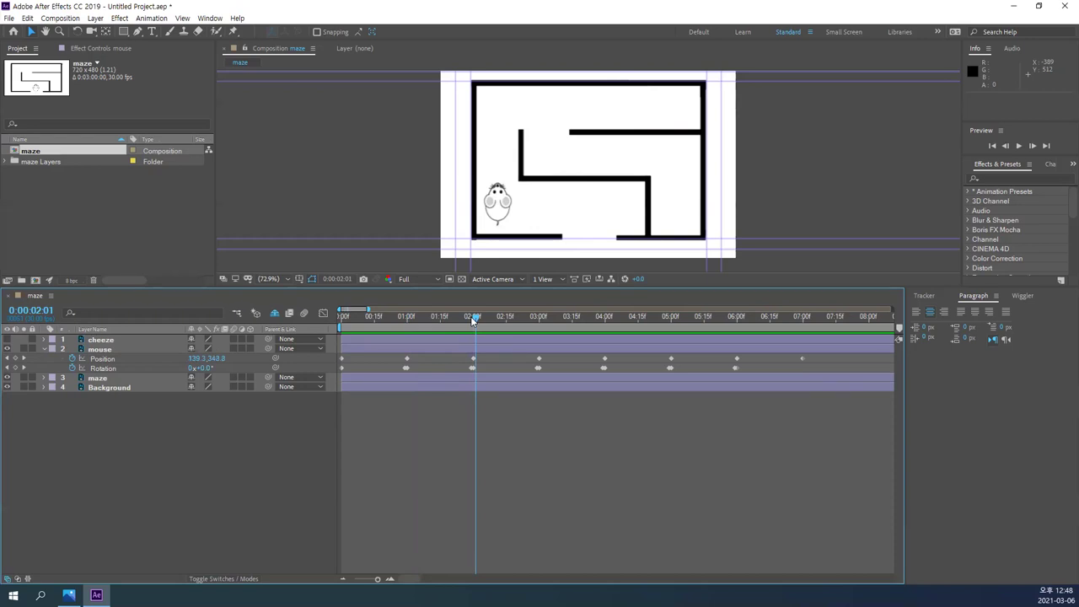
left_click_drag(473, 318, 351, 318)
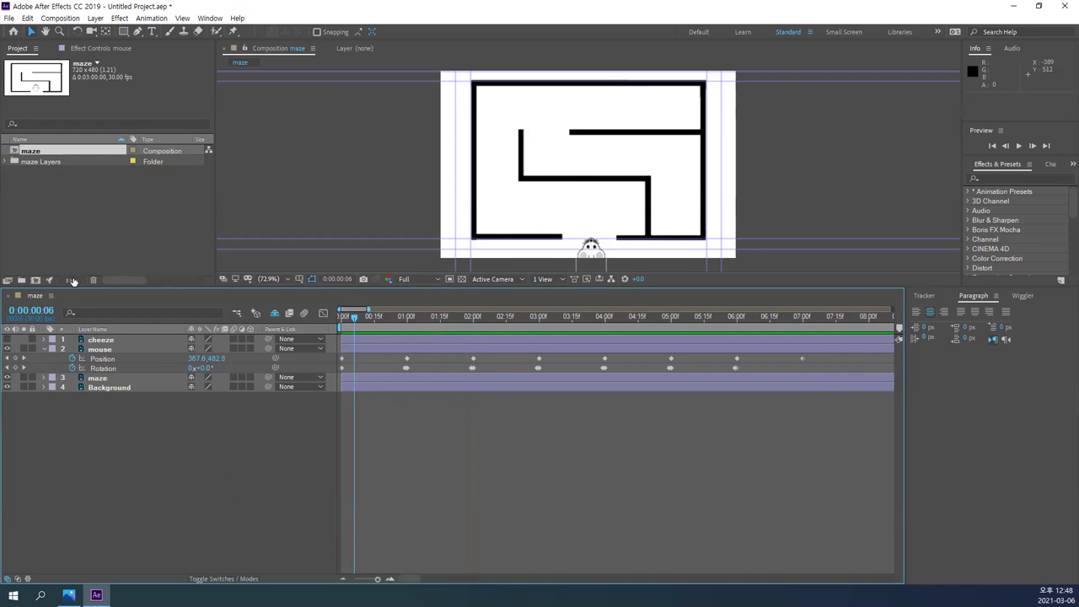
left_click(48, 229)
left_click(43, 154)
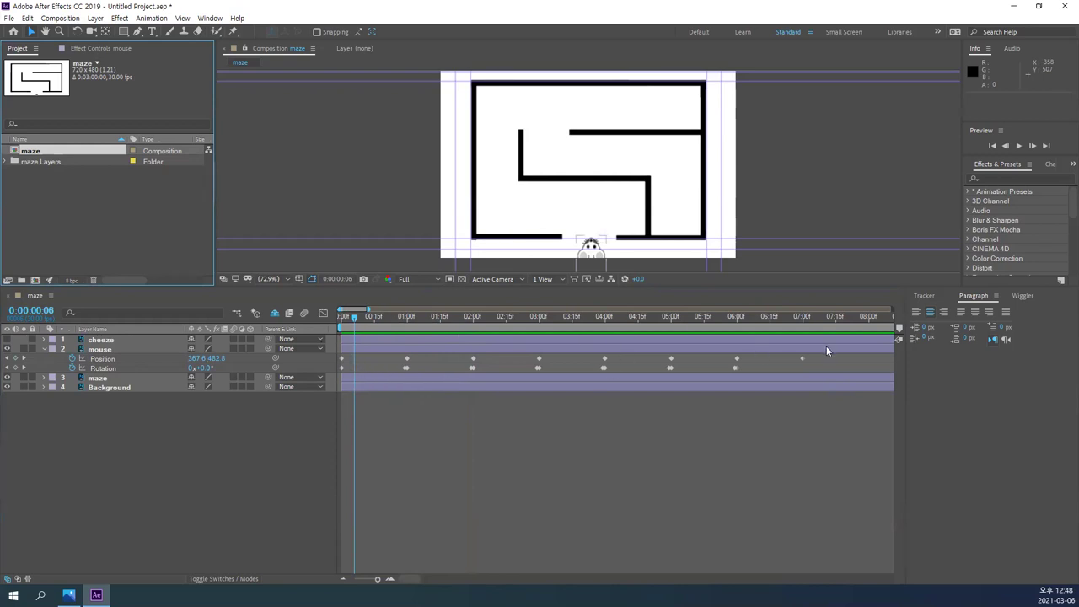
left_click(51, 214)
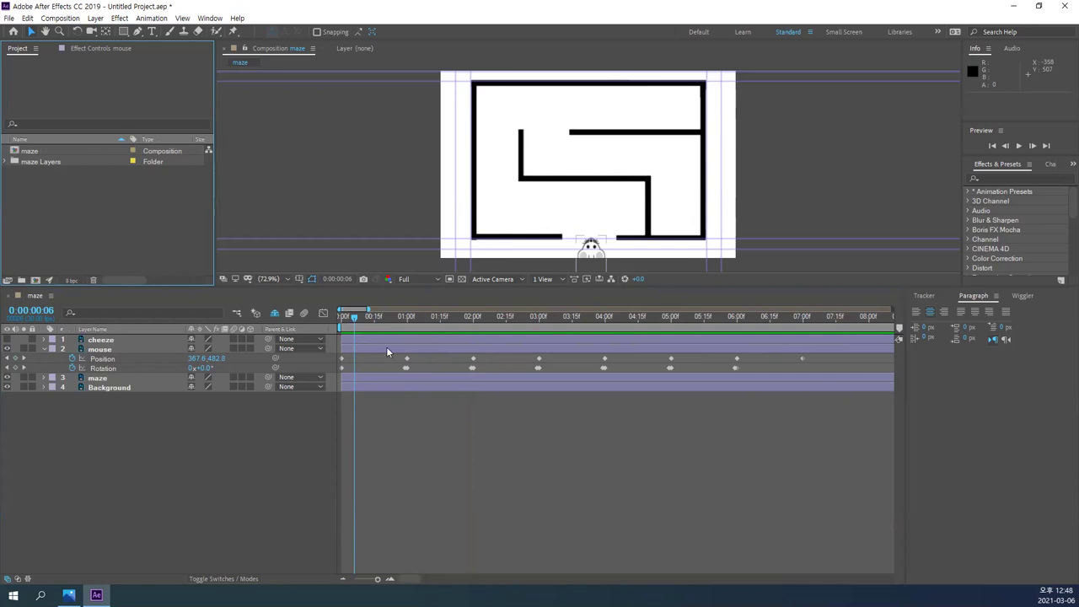
left_click(118, 361)
left_click(118, 367)
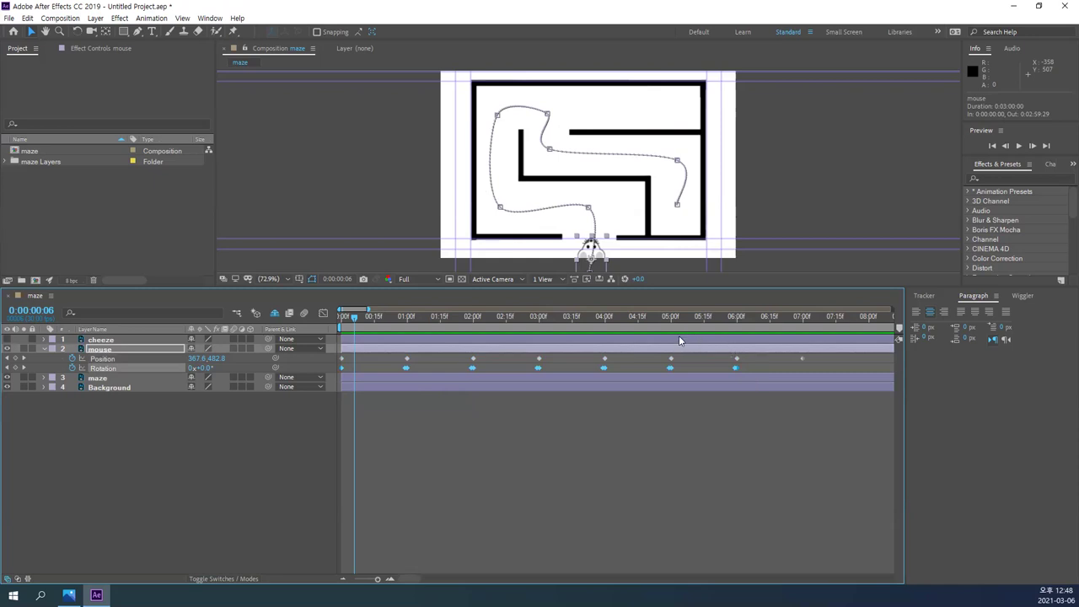
left_click(50, 198)
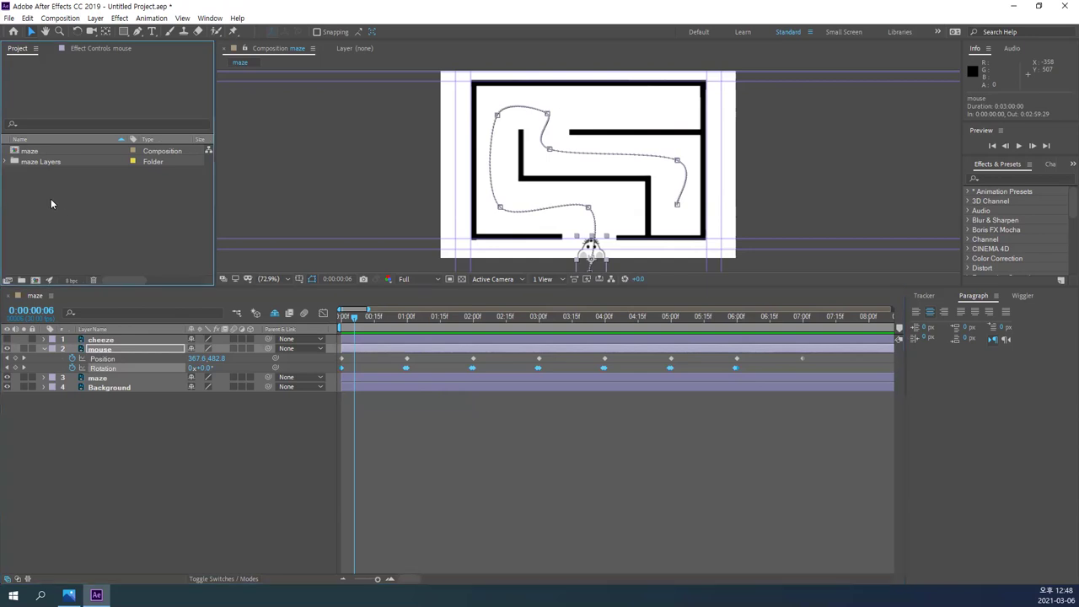
left_click(30, 152)
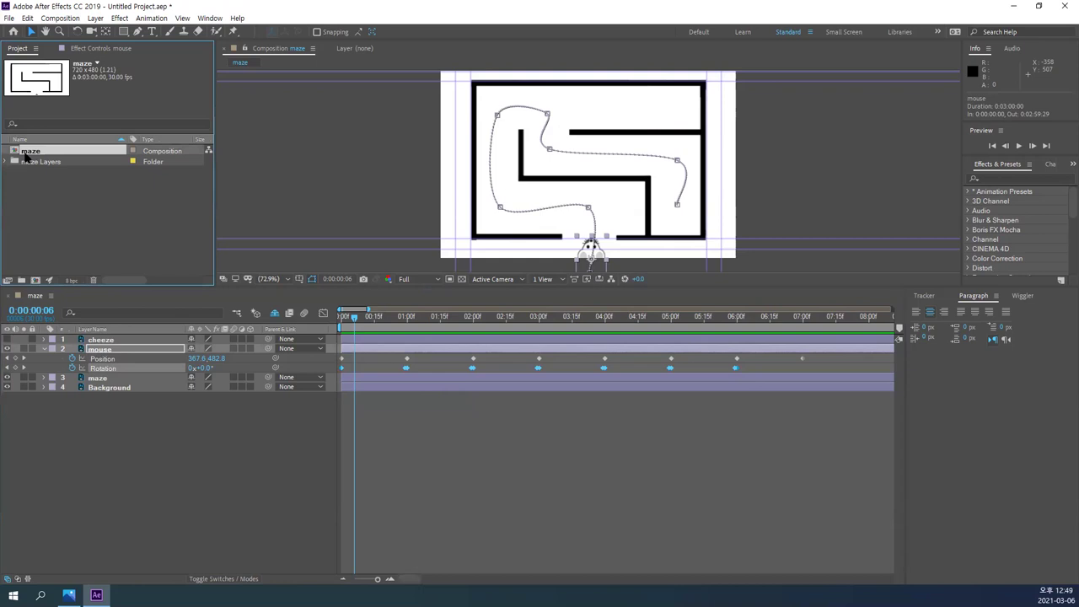
right_click(25, 156)
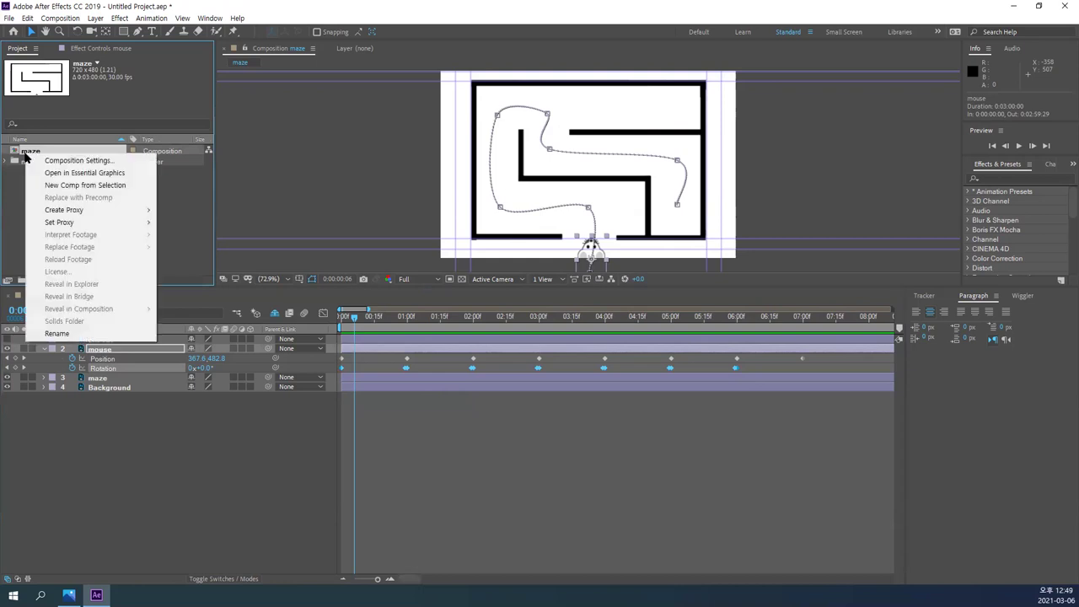
left_click(21, 185)
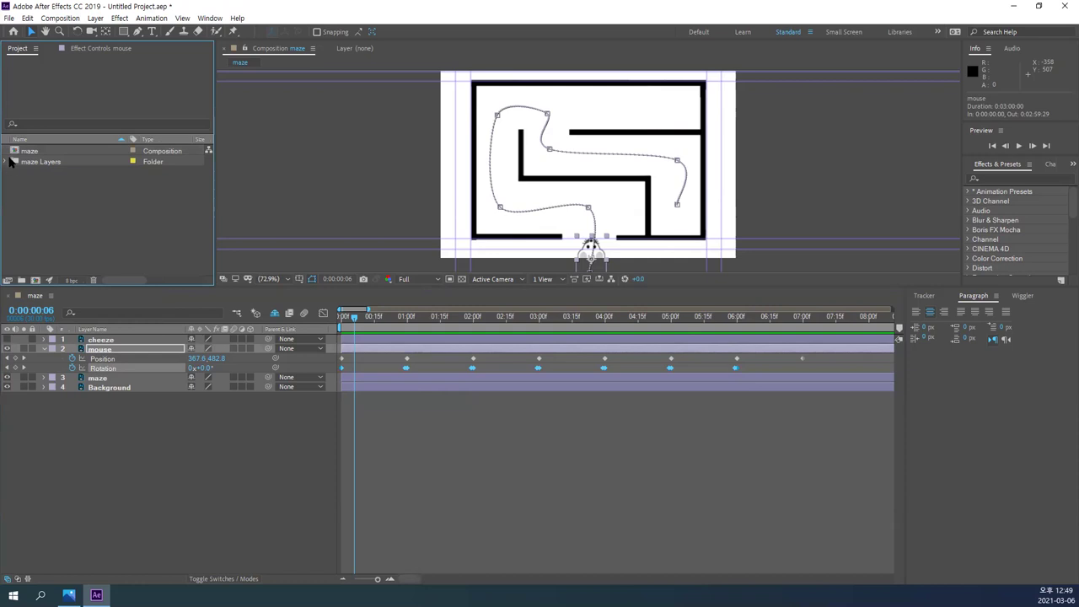
left_click(37, 150)
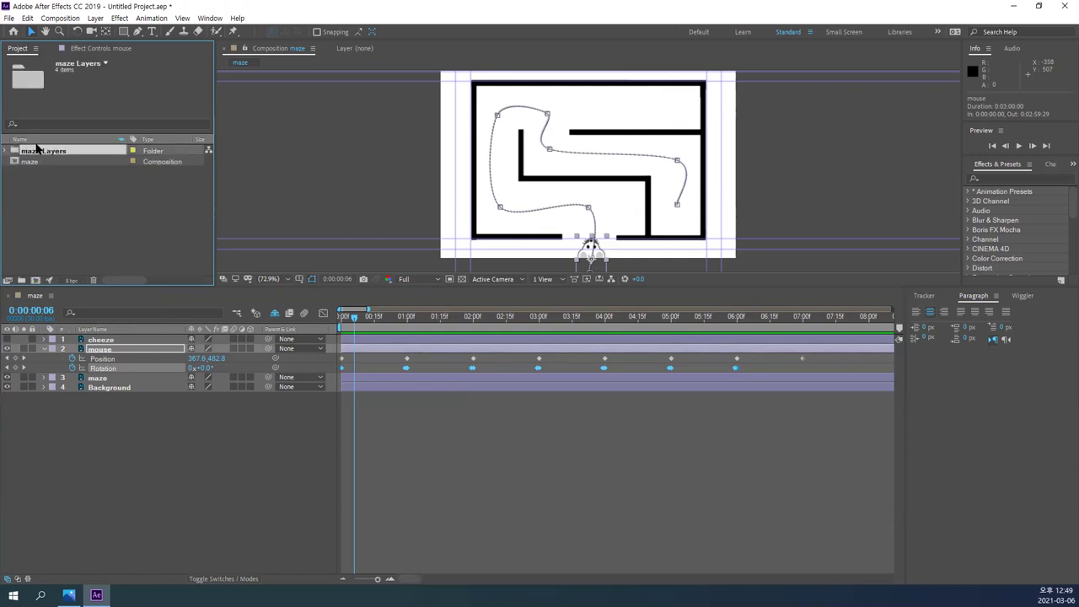
left_click(34, 180)
left_click(36, 141)
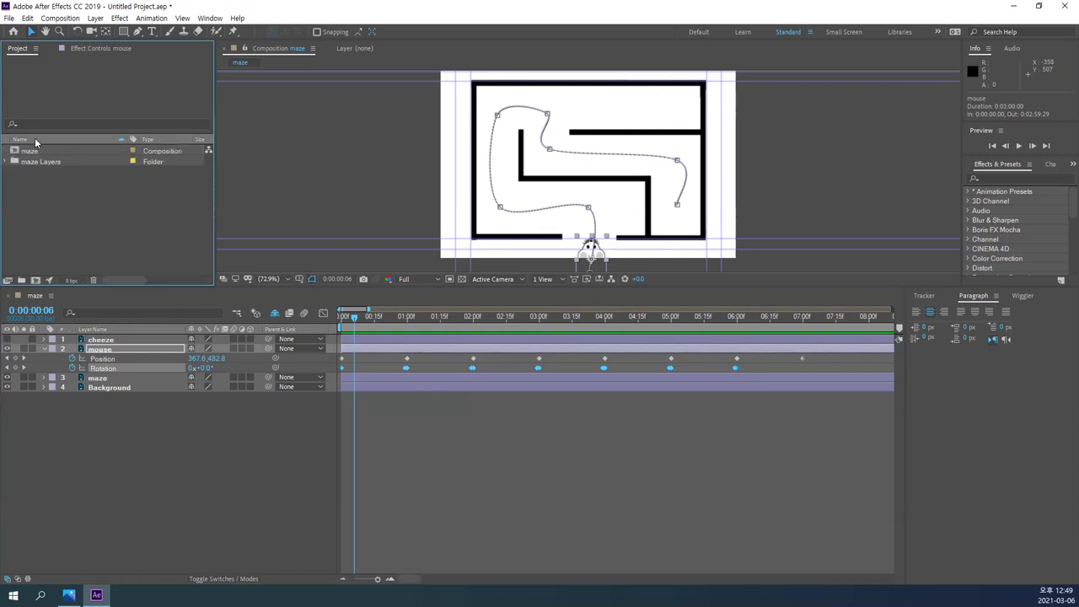
- Duplicate the maze composition in the project and open the copy in the timeline
left_click(15, 155)
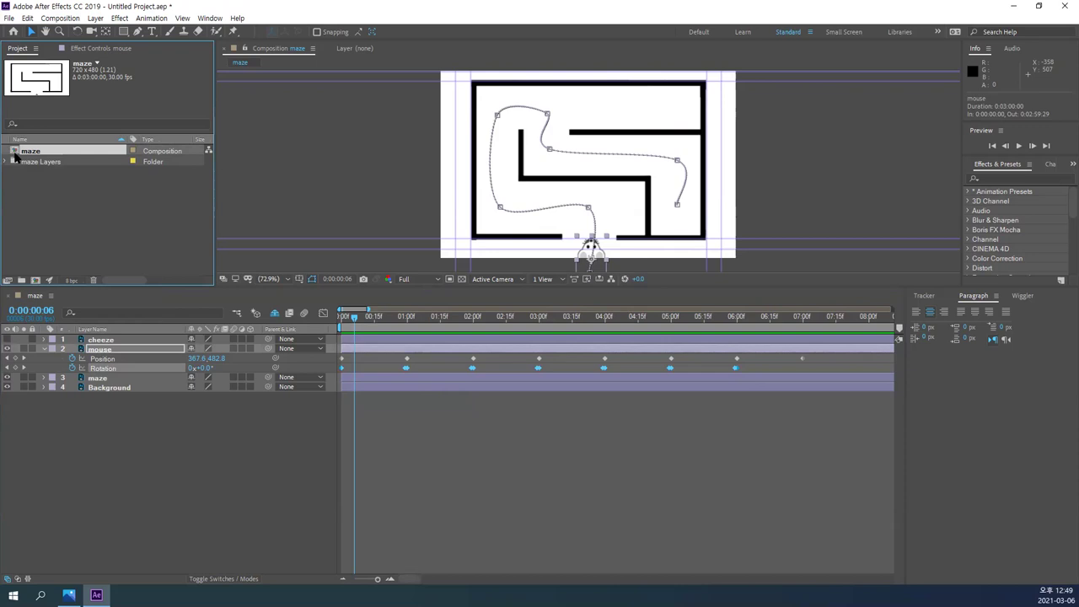
left_click(29, 17)
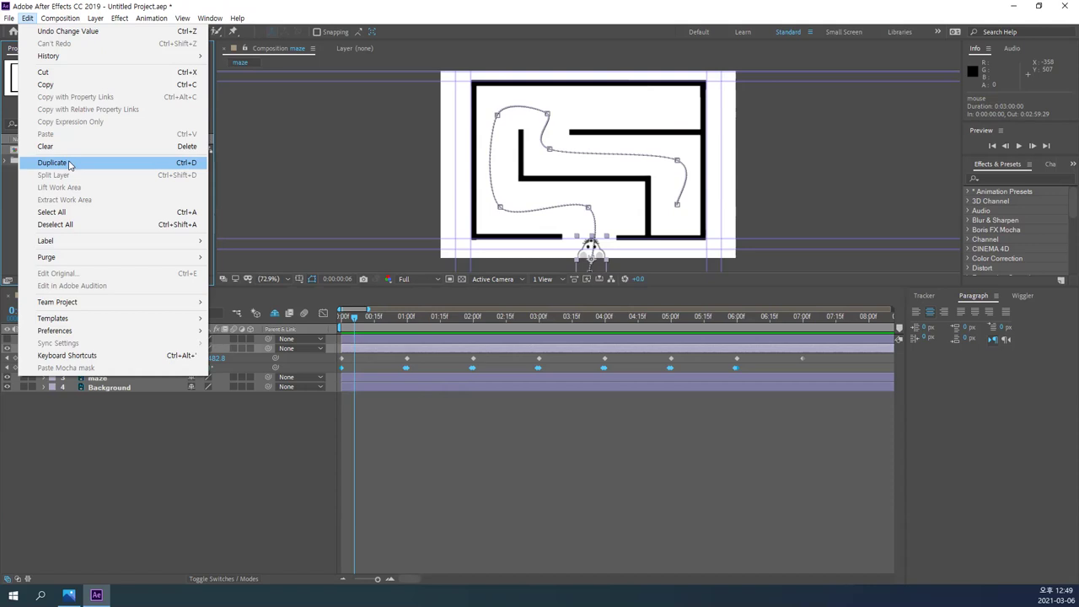
left_click(70, 165)
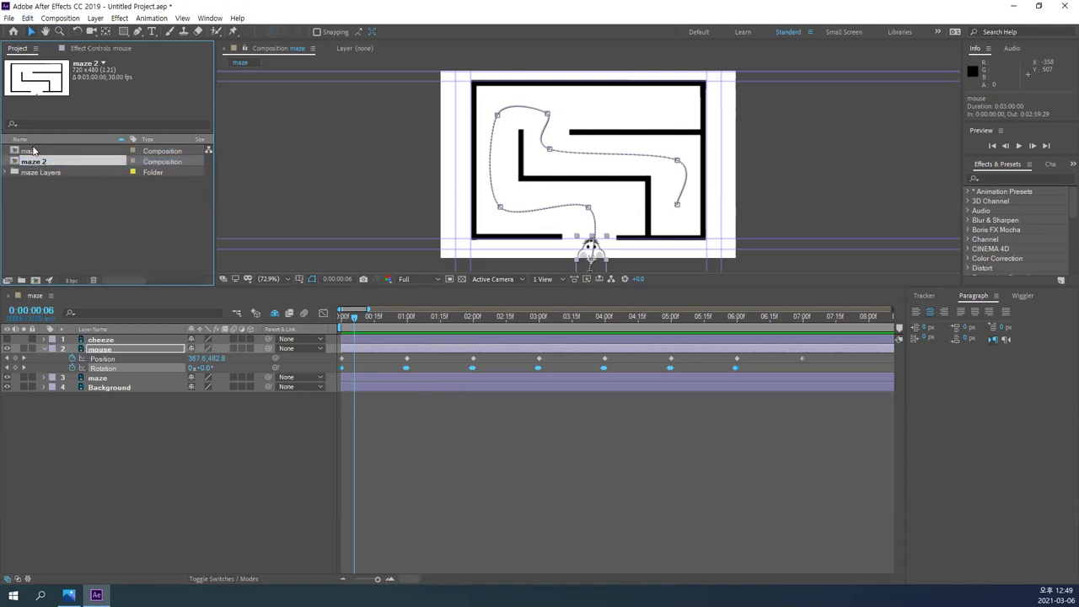
left_click(34, 151)
left_click(46, 162)
double_click(15, 164)
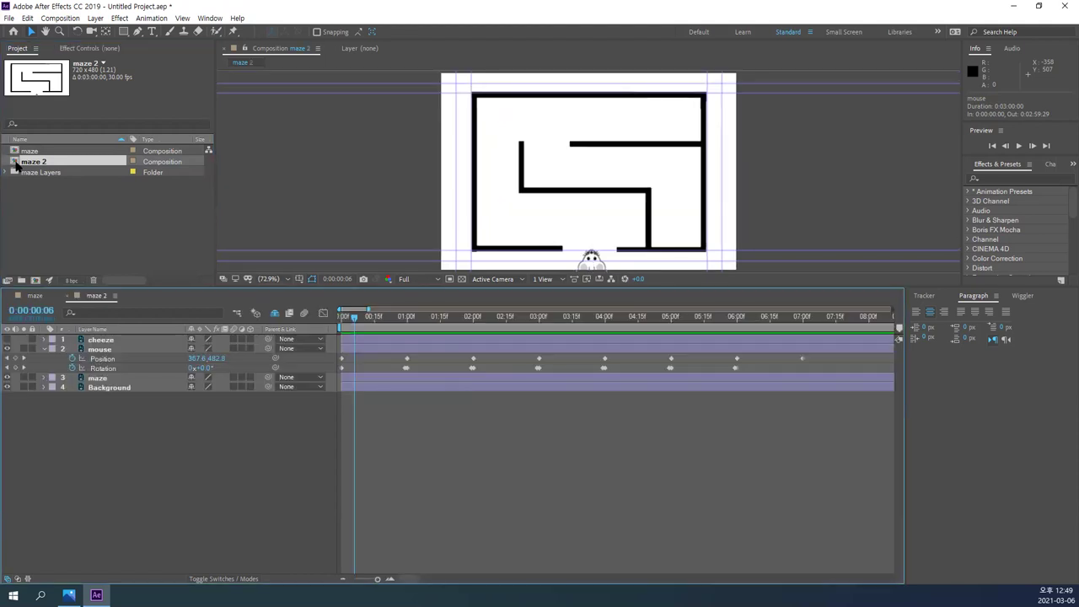
- Compare the two maze compositions and delete all rotation keyframes from the mouse layer in the duplicate
left_click(34, 296)
left_click(95, 296)
left_click(35, 296)
left_click(95, 296)
left_click(108, 358)
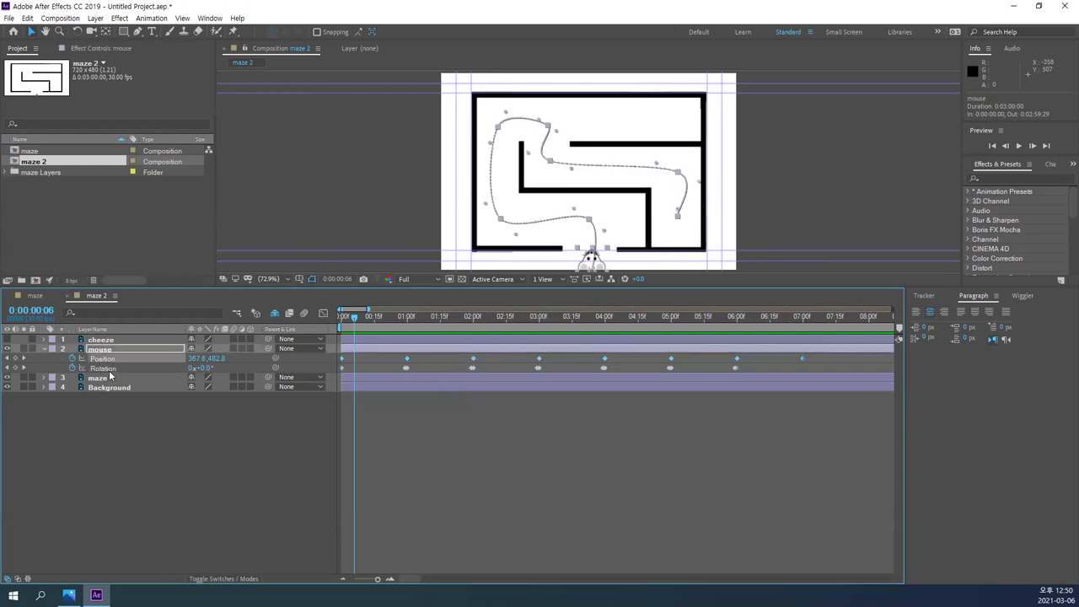
left_click(109, 370)
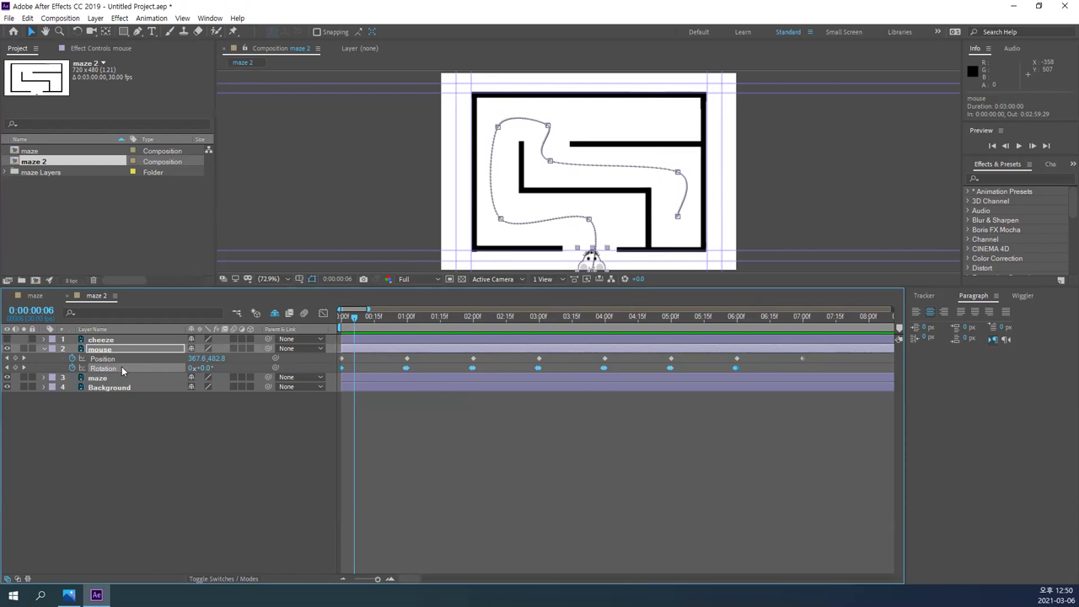
key("Delete")
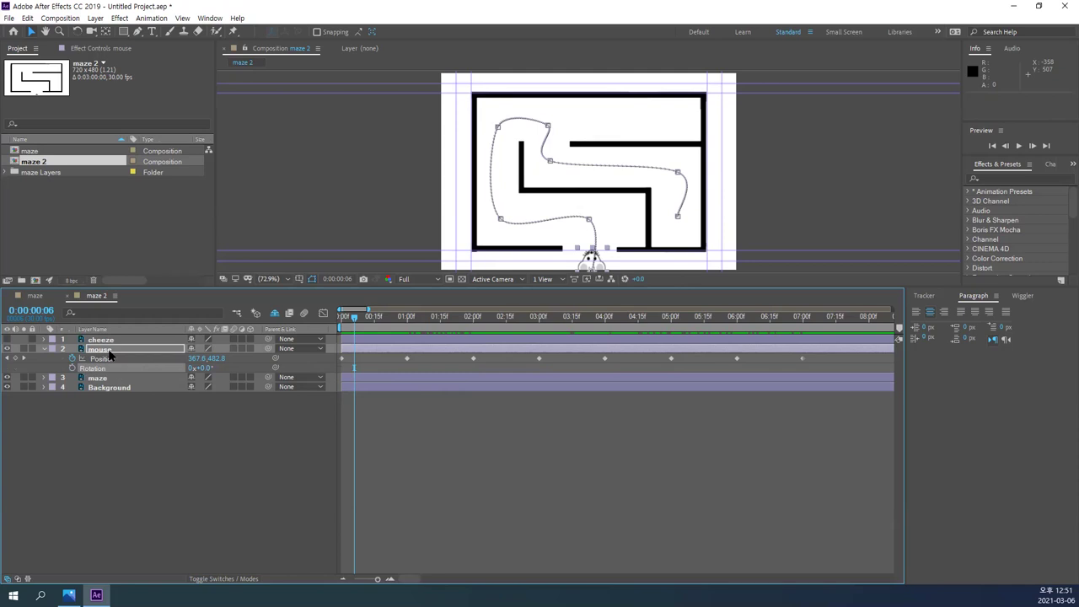
- Set the duplicate's mouse layer to Orient Along Path in its Auto-Orientation settings
key("Return")
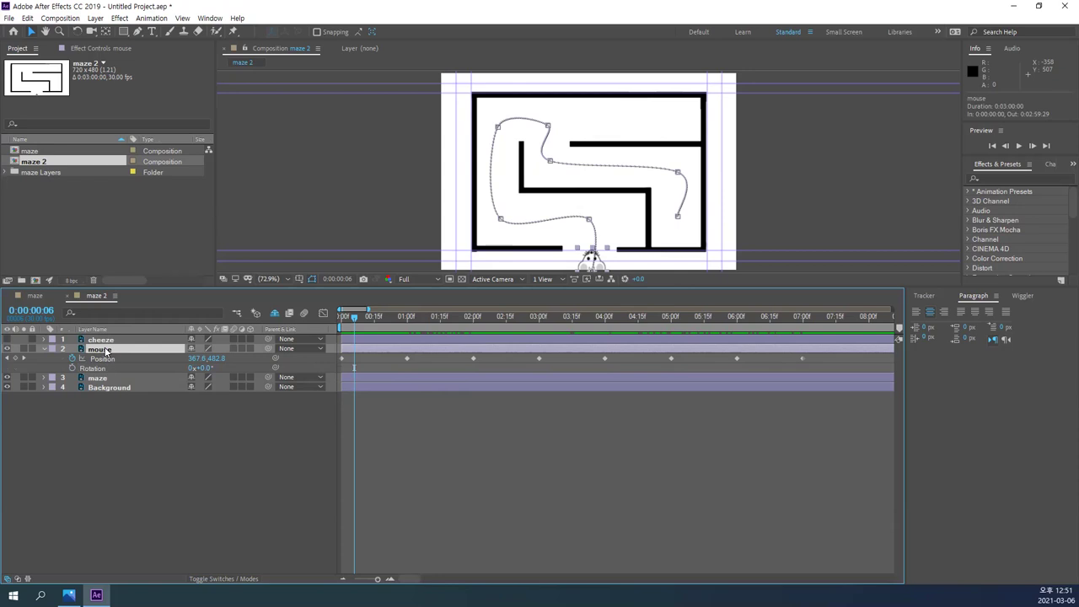
right_click(106, 351)
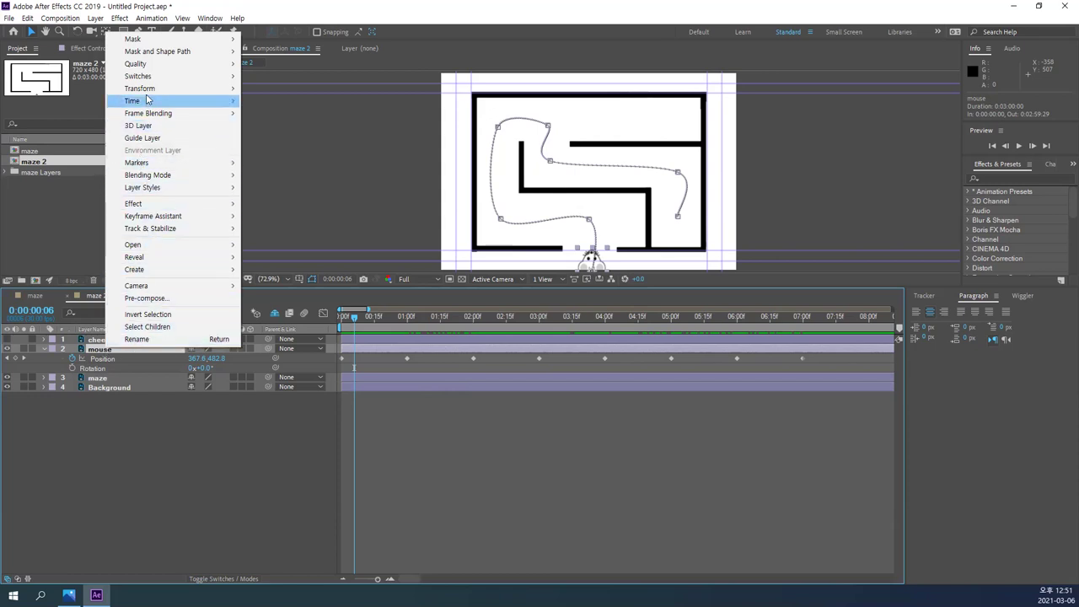
mouse_move(148, 92)
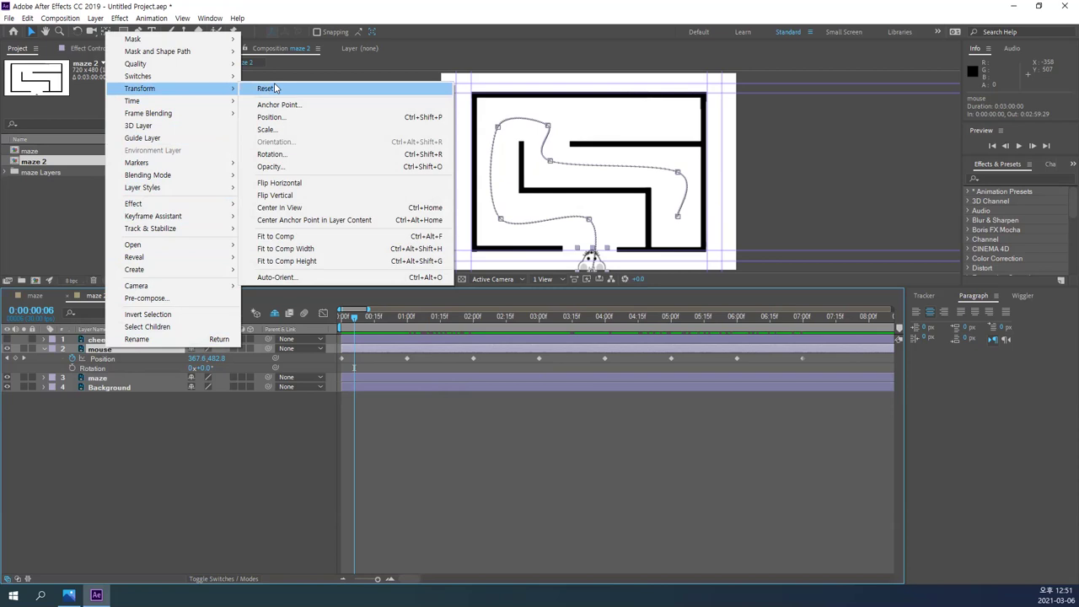
left_click(357, 278)
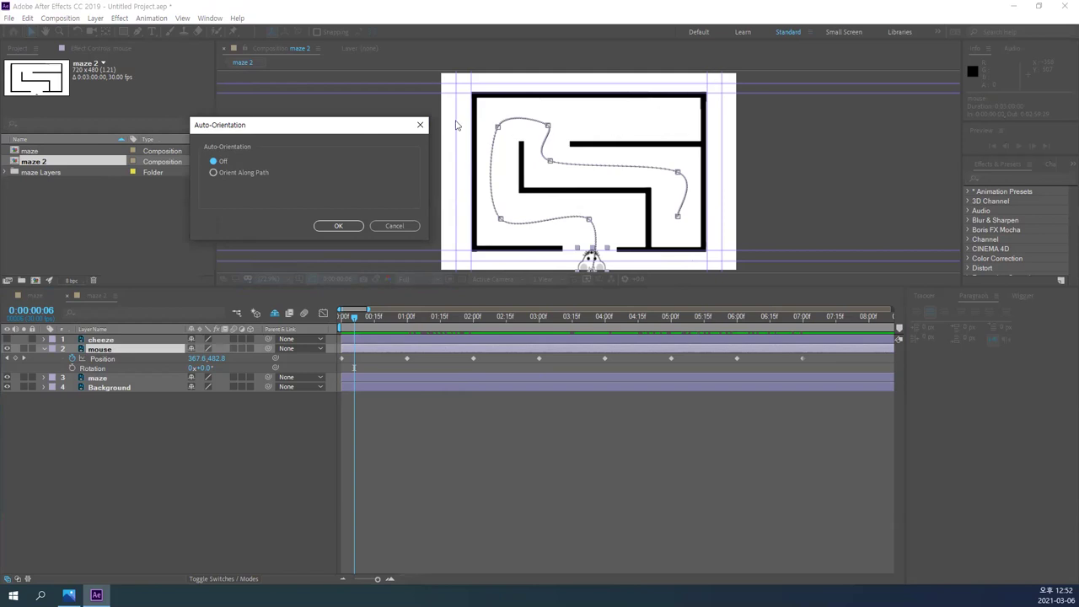
left_click(213, 173)
left_click(339, 225)
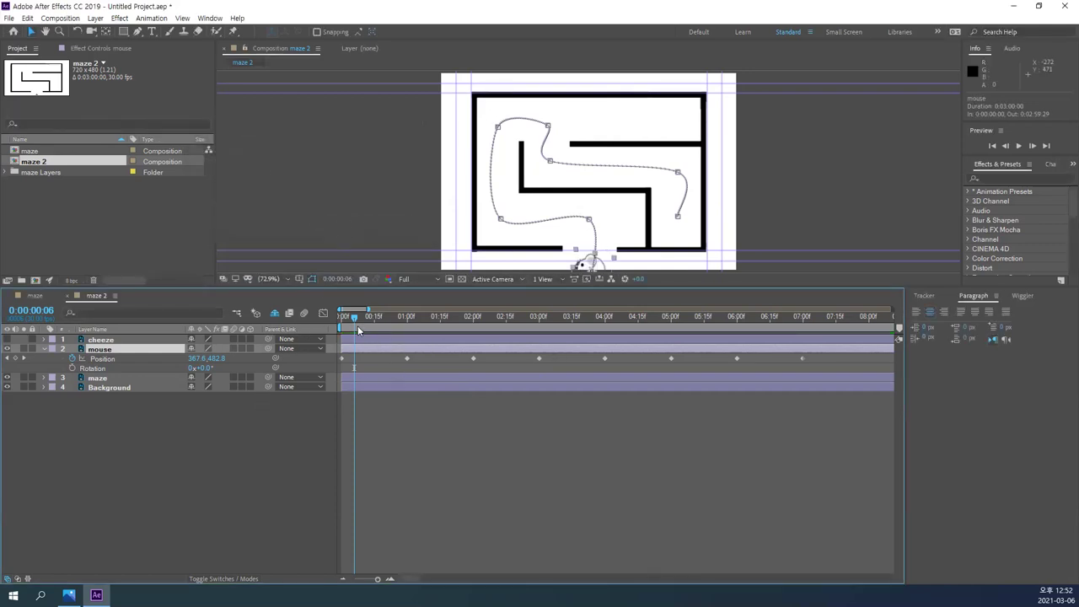
- Return to 0:00:00:00 and set the duplicate's mouse layer rotation to 90° so the mouse faces along its path
mouse_move(353, 319)
left_mouse_down()
mouse_move(467, 326)
mouse_move(533, 363)
mouse_move(815, 388)
mouse_move(367, 354)
mouse_move(801, 364)
mouse_move(566, 354)
mouse_move(376, 294)
mouse_move(346, 302)
left_mouse_up()
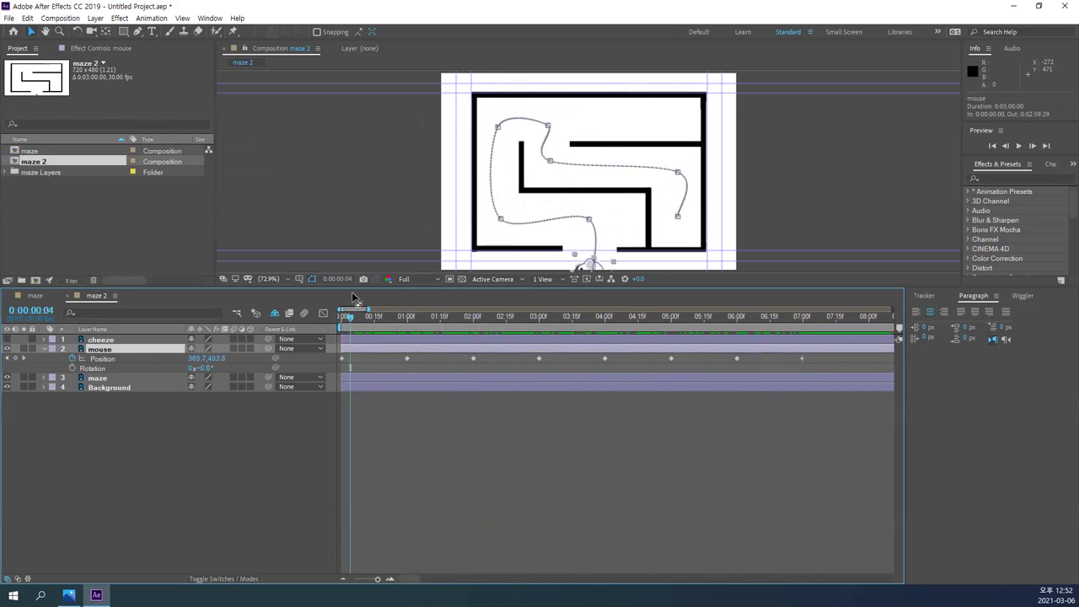
left_click_drag(349, 316, 293, 312)
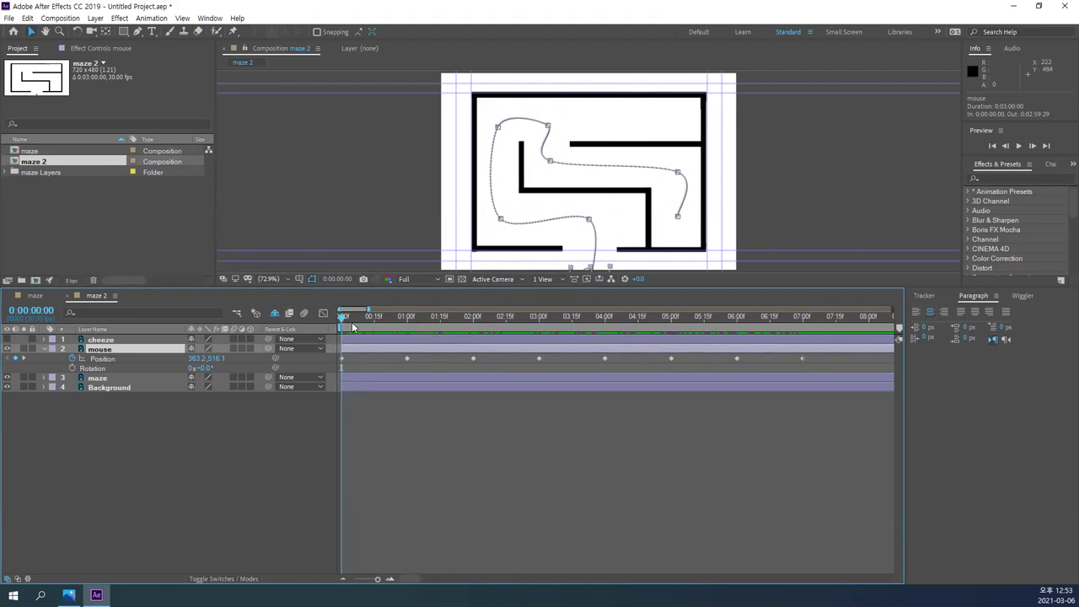
left_click_drag(346, 318, 209, 310)
left_click_drag(731, 173, 681, 145)
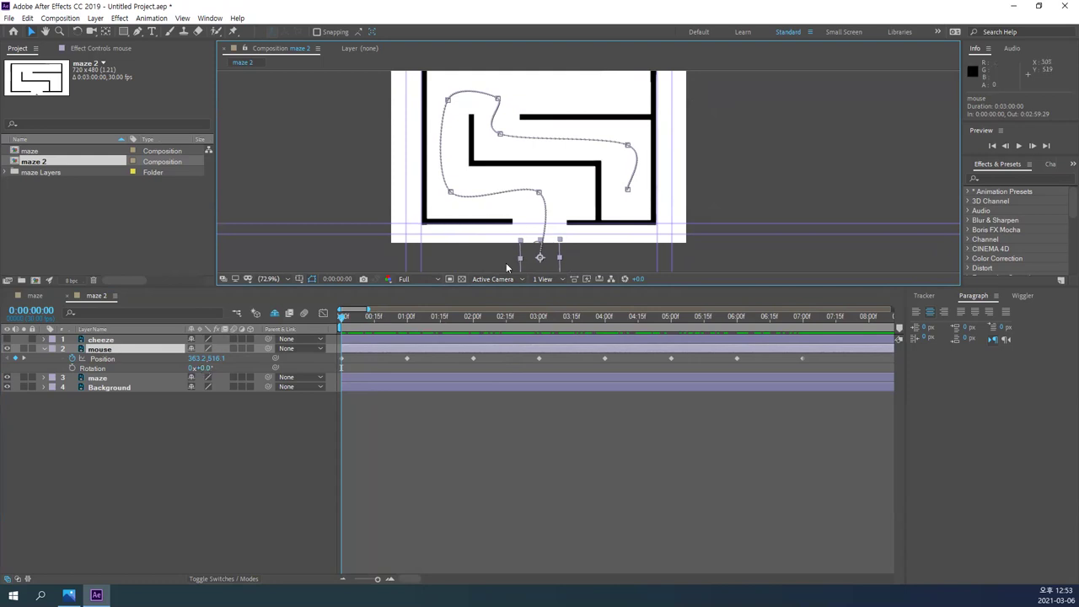
left_click(183, 419)
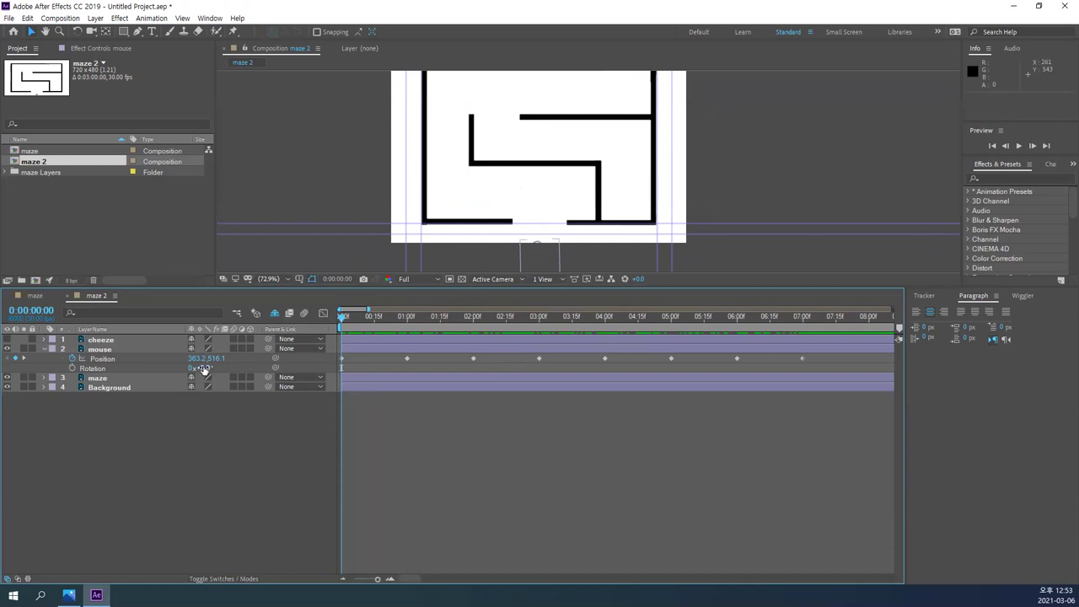
left_click_drag(204, 369, 258, 368)
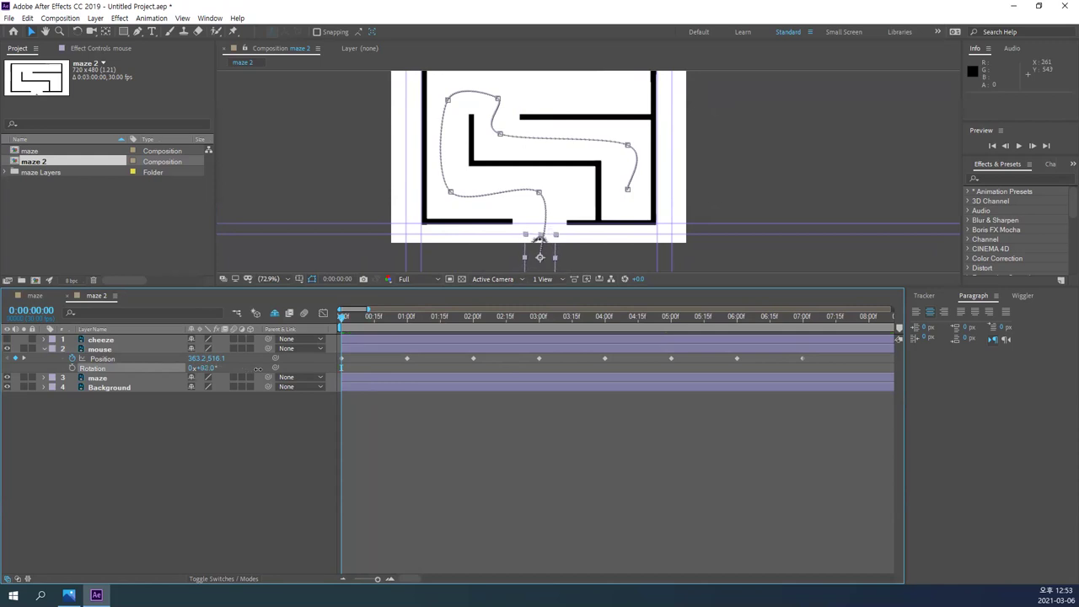
left_click(205, 369)
type("90")
key("Return")
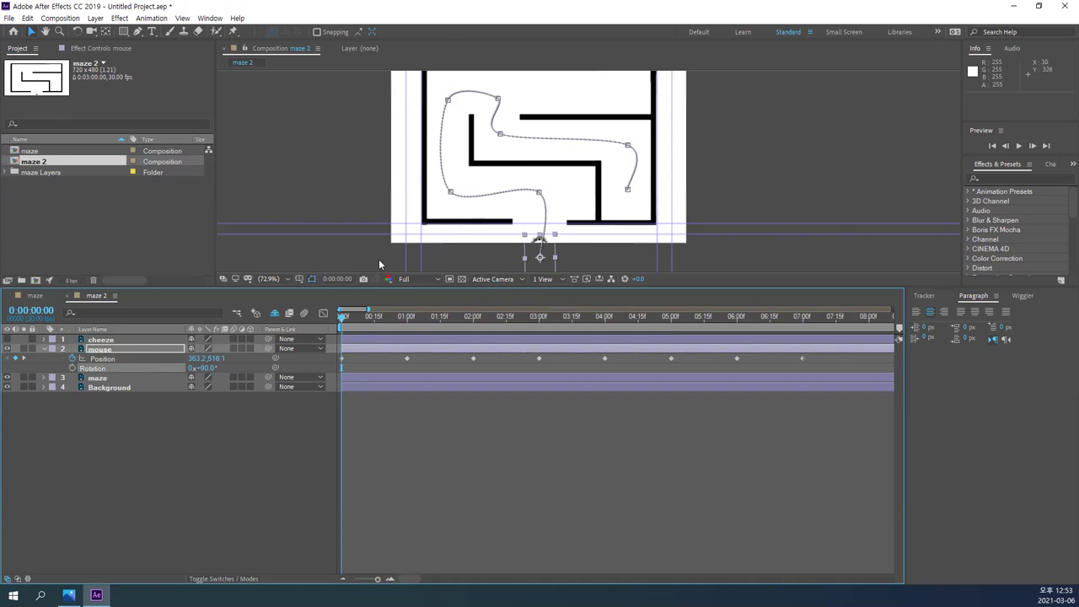
- Preview the auto-oriented mouse in the duplicate, and play the original maze composition from the start for comparison
key("space")
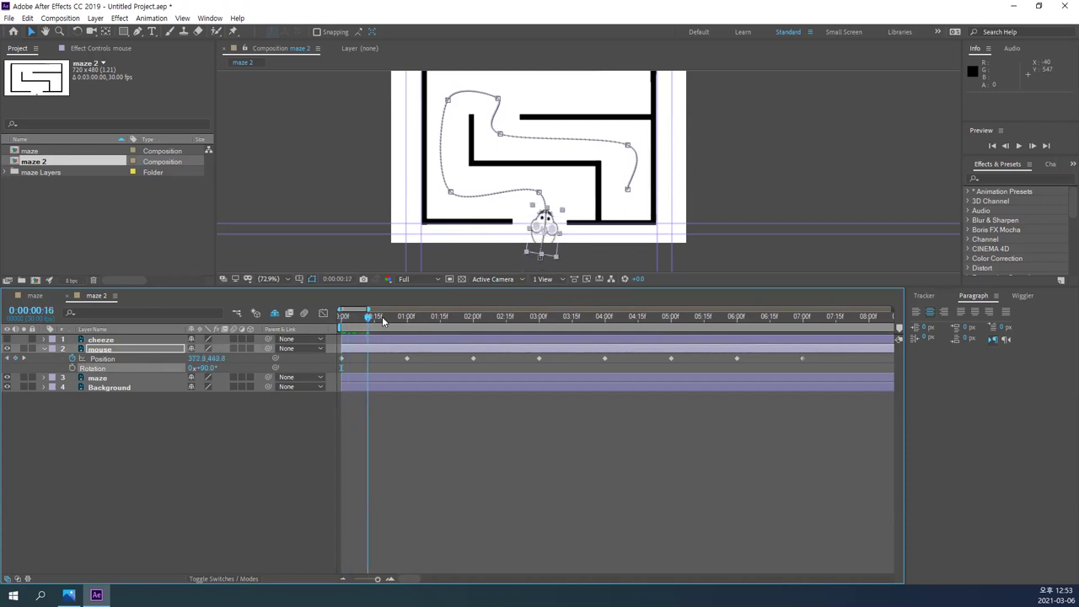
left_click_drag(428, 319, 323, 394)
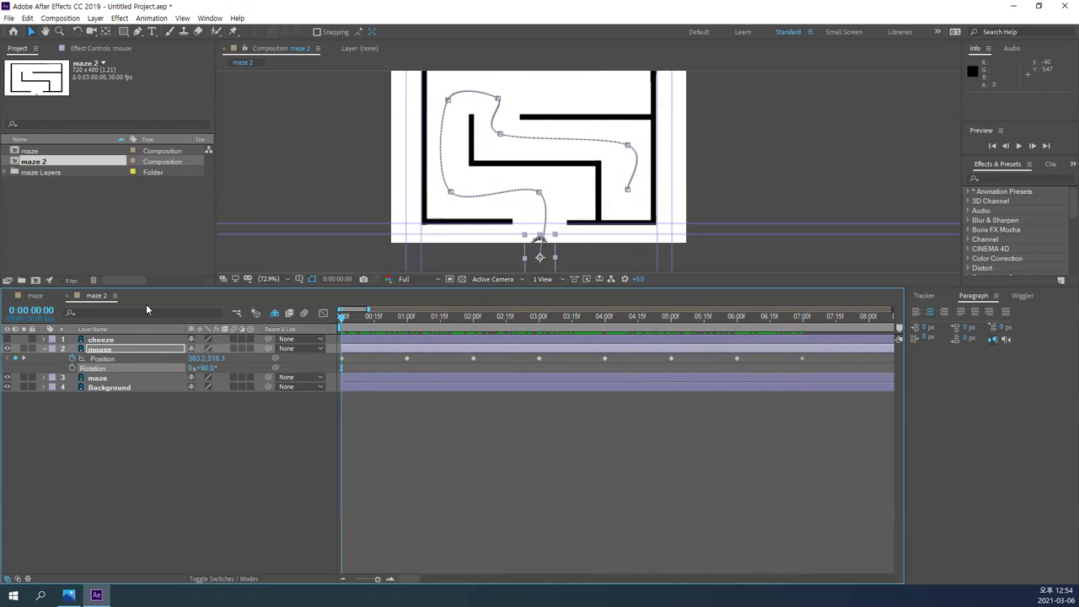
left_click(48, 297)
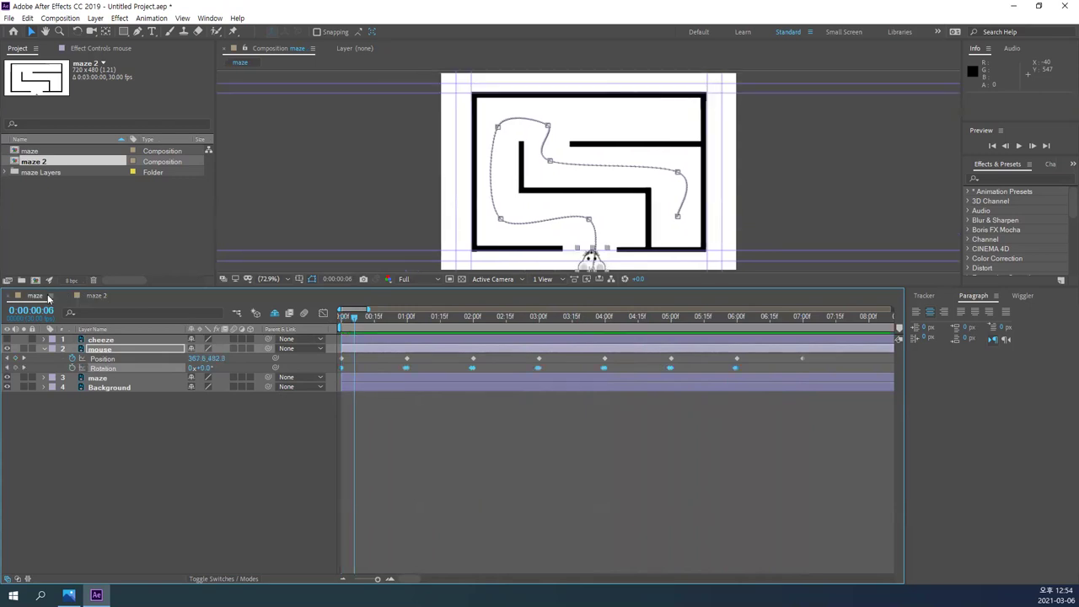
left_click_drag(354, 324, 290, 345)
key("space")
key("space")
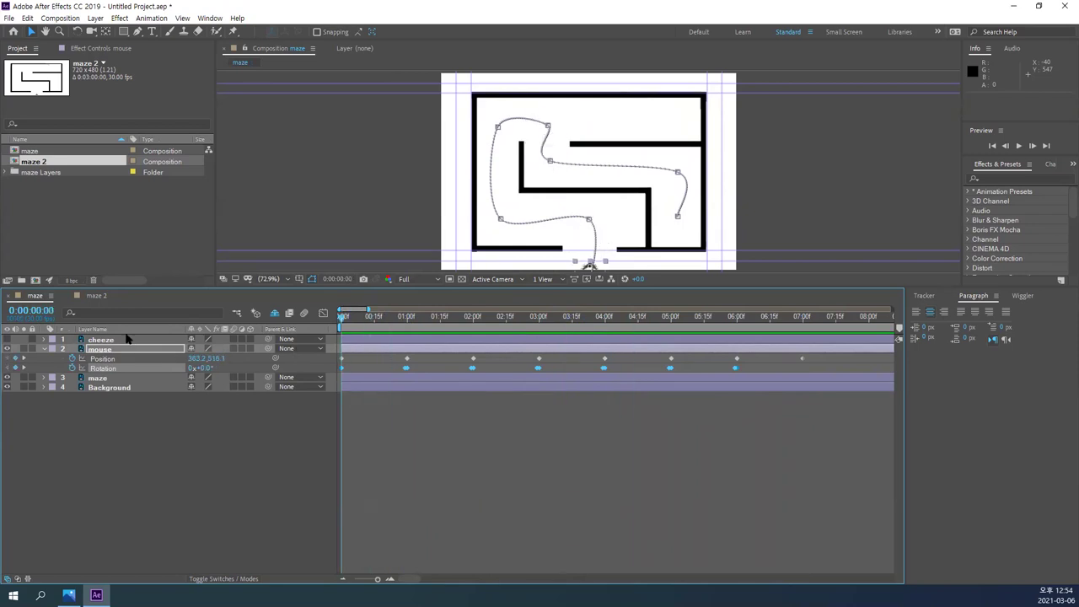
- Return to the duplicate composition, review the mouse layer's Auto-Orientation settings, and close them without changes
left_click(98, 296)
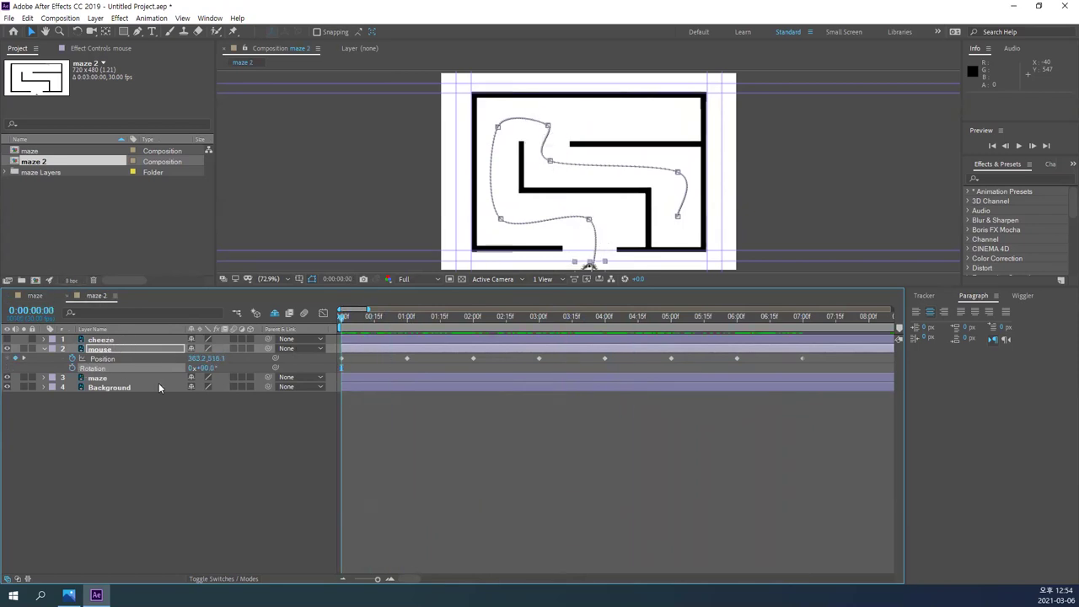
left_click(133, 343)
left_click(139, 348)
right_click(139, 348)
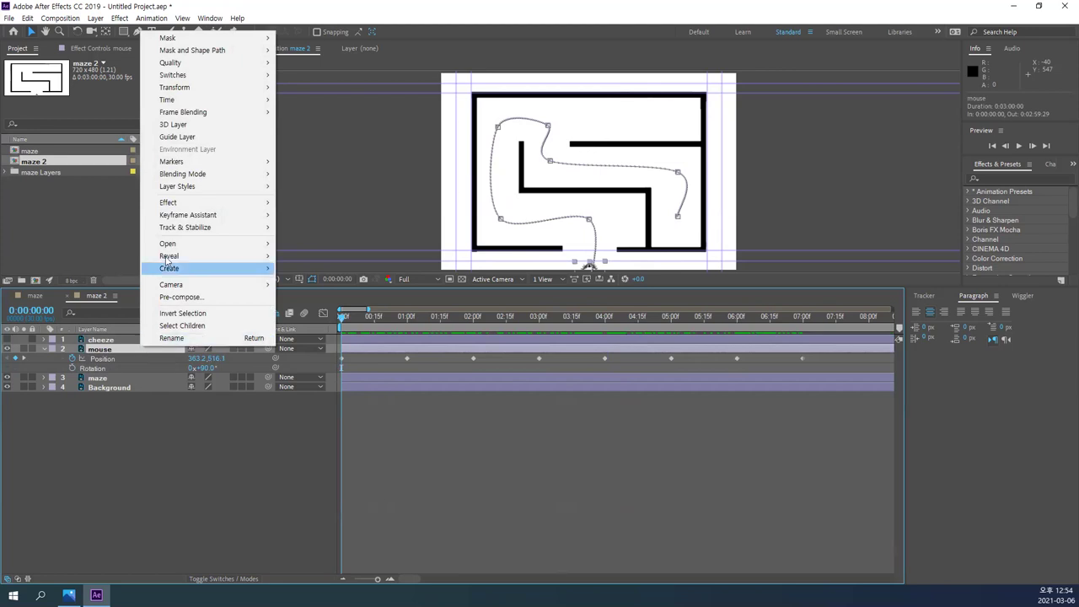
mouse_move(236, 88)
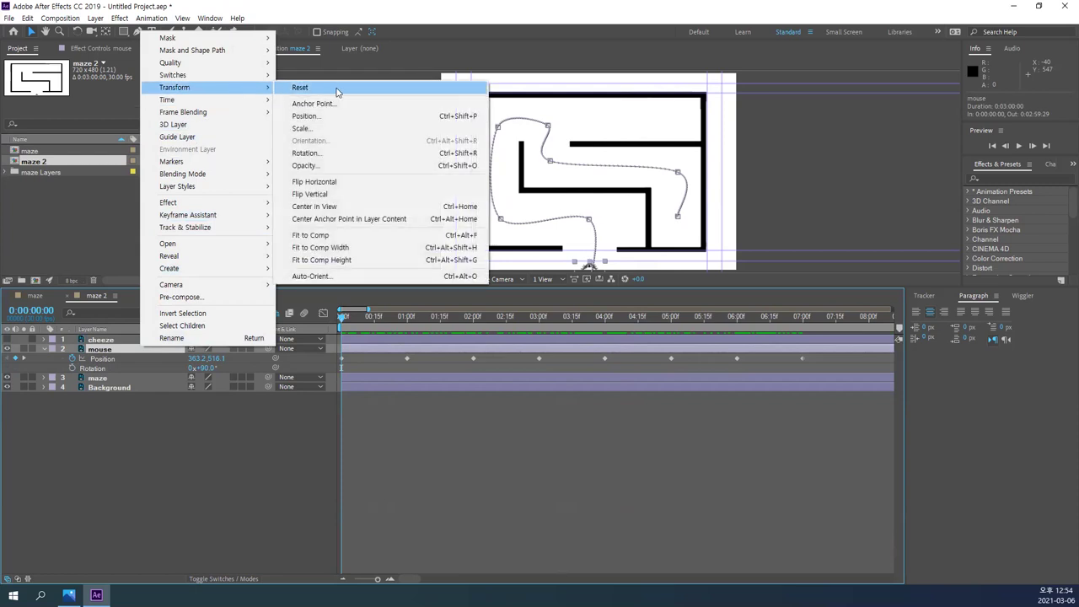
left_click(387, 275)
left_click(230, 174)
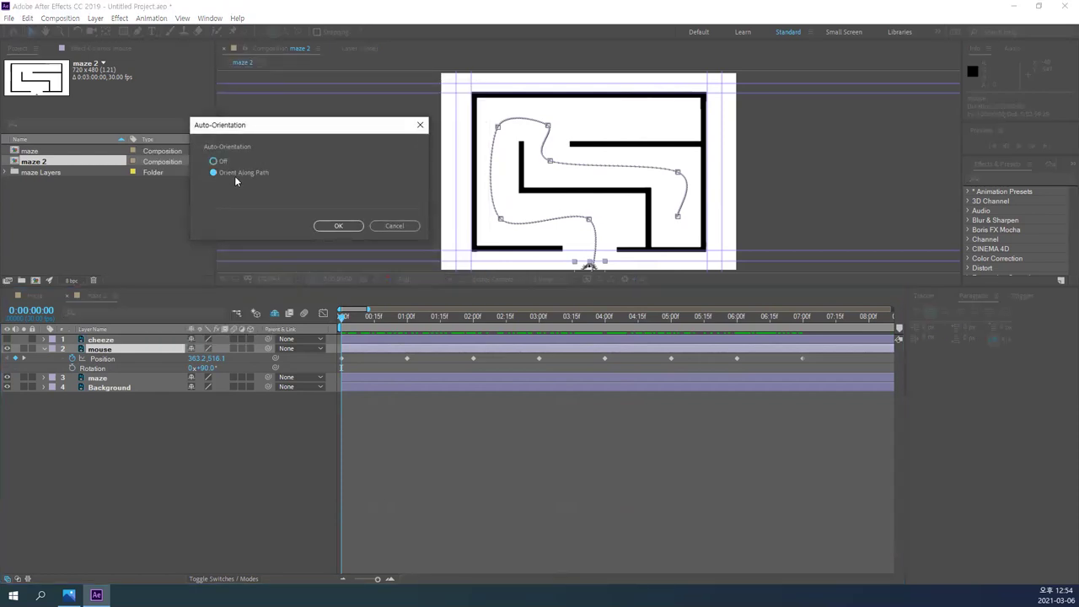
left_click(396, 226)
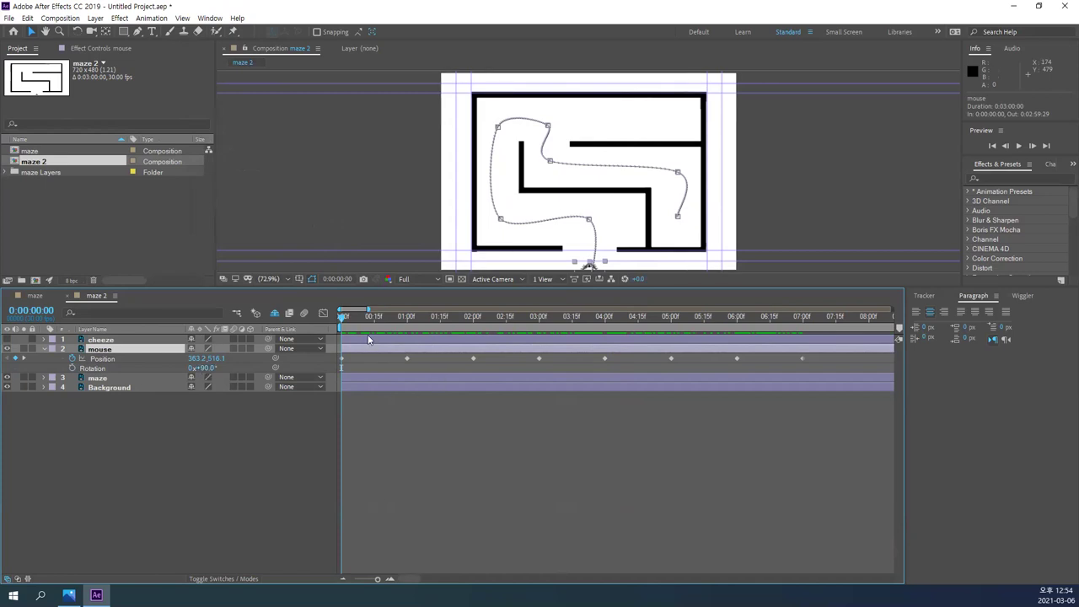
- Play the duplicate composition from the start, stop at 0:00:06:12, and switch to the original maze composition
left_click_drag(353, 327, 278, 328)
key("space")
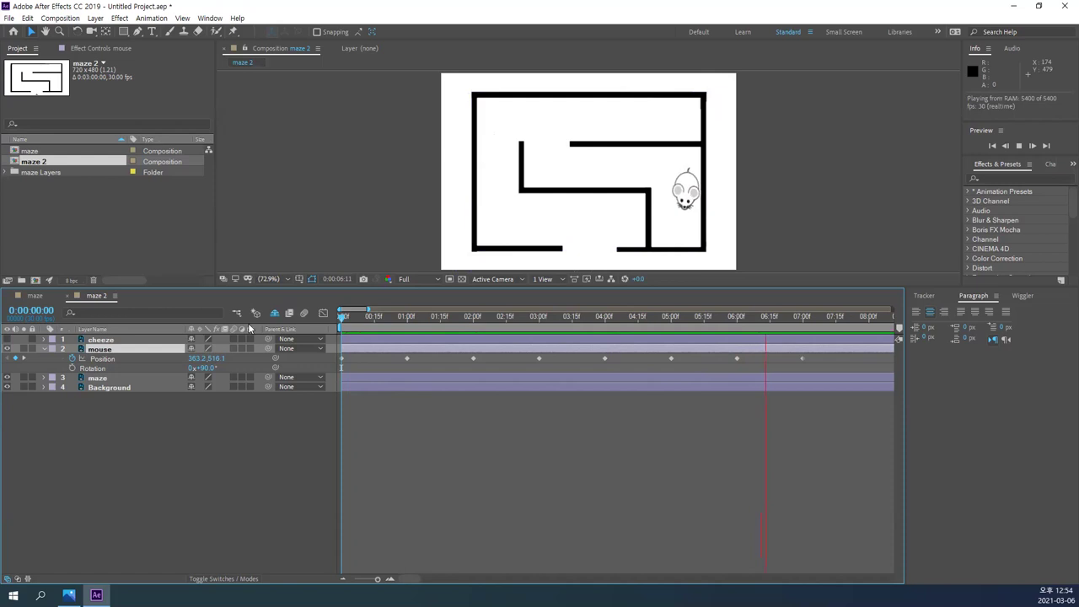
left_click(763, 322)
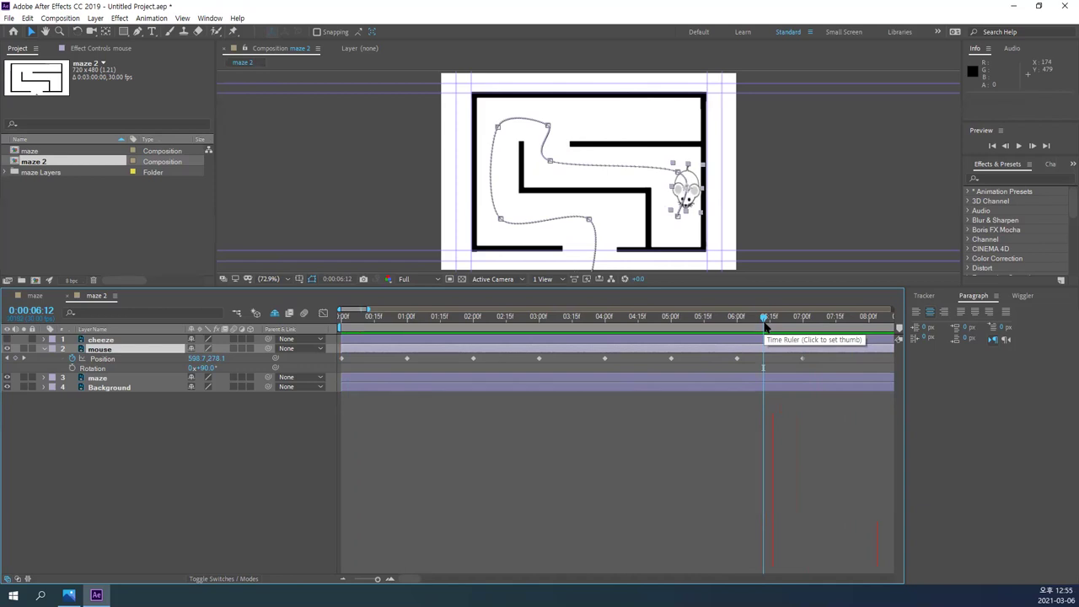
left_click(34, 296)
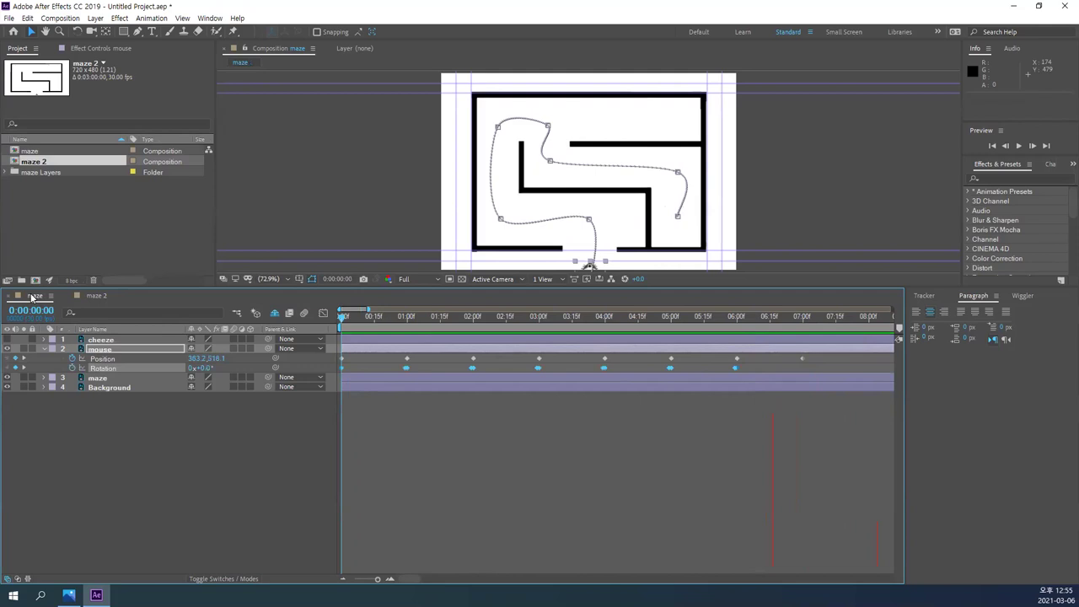
- Switch to the duplicate composition maze 2 and return its current time to 0:00:00:00
left_click(91, 296)
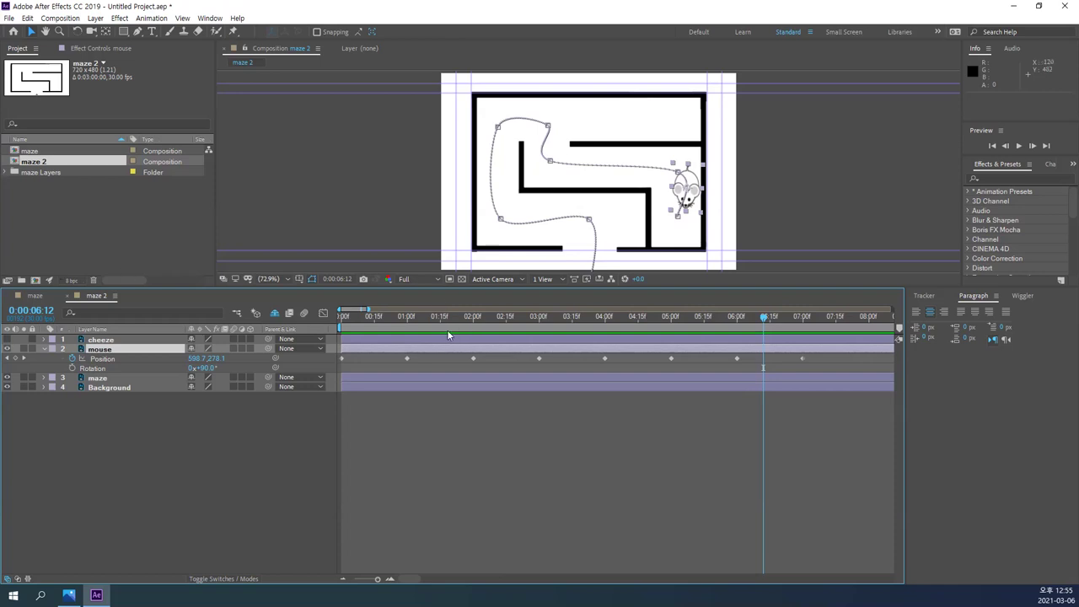
key("Home")
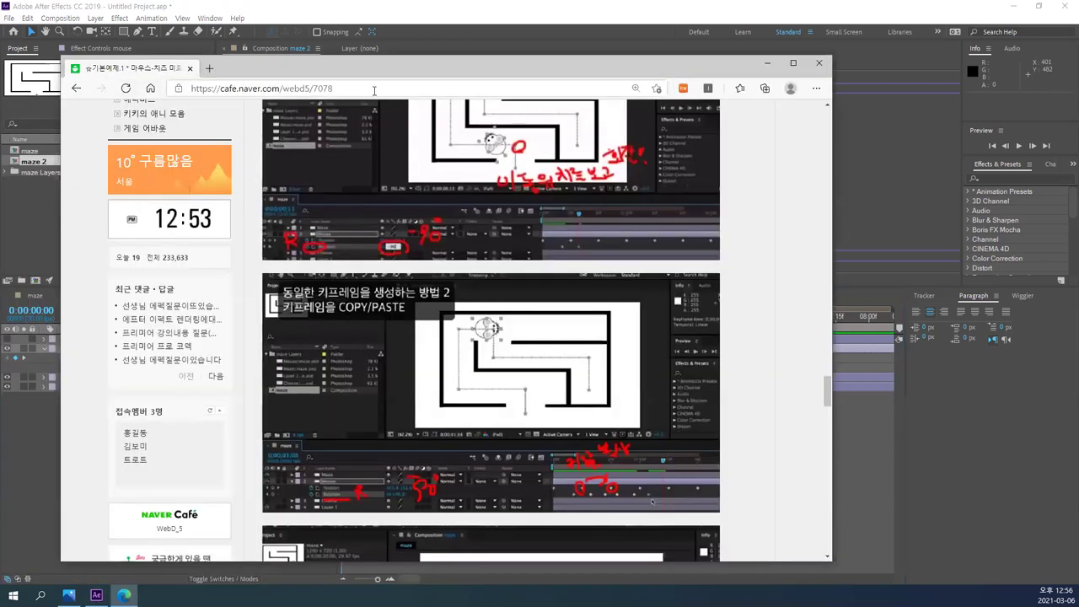
- Switch to the Naver Cafe lesson page in the browser and review its notes on work area, keyframe navigation, rotation keyframes and Auto-Orient
left_click(374, 89)
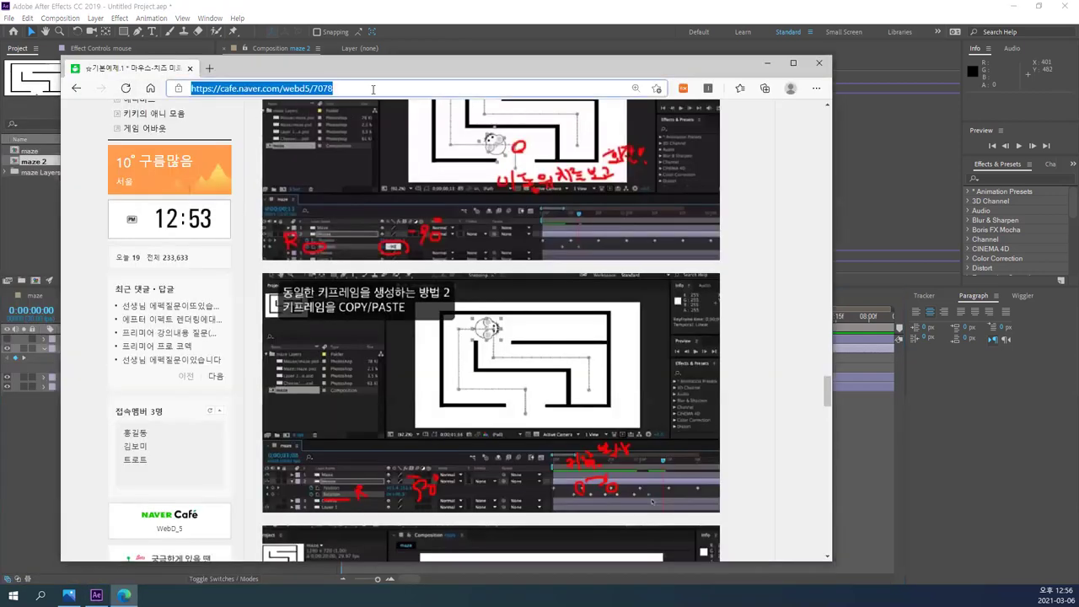
scroll(597, 208, "up", 4)
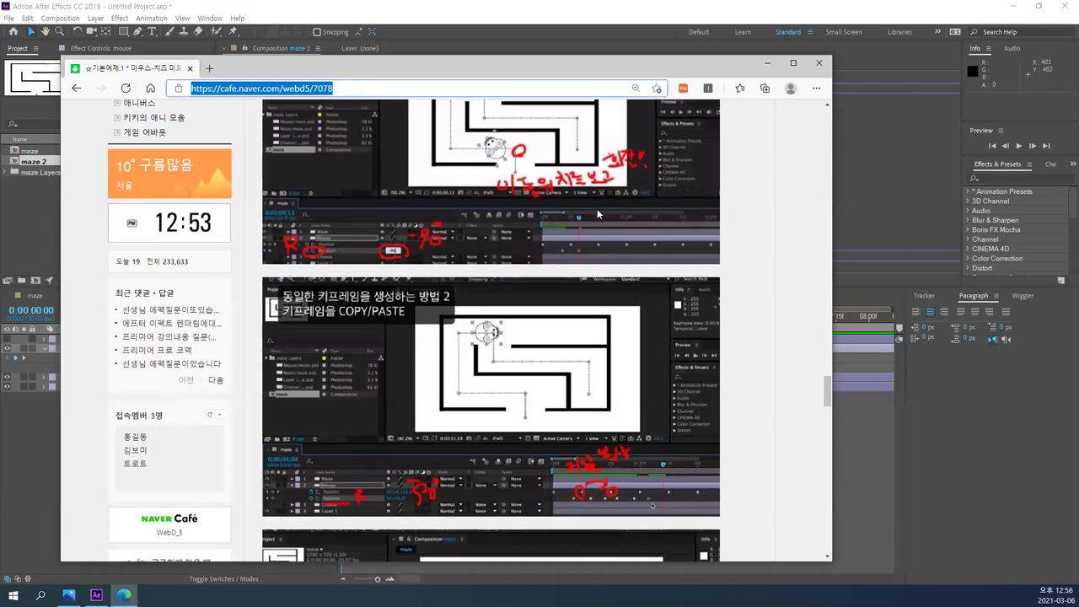
scroll(679, 223, "up", 3)
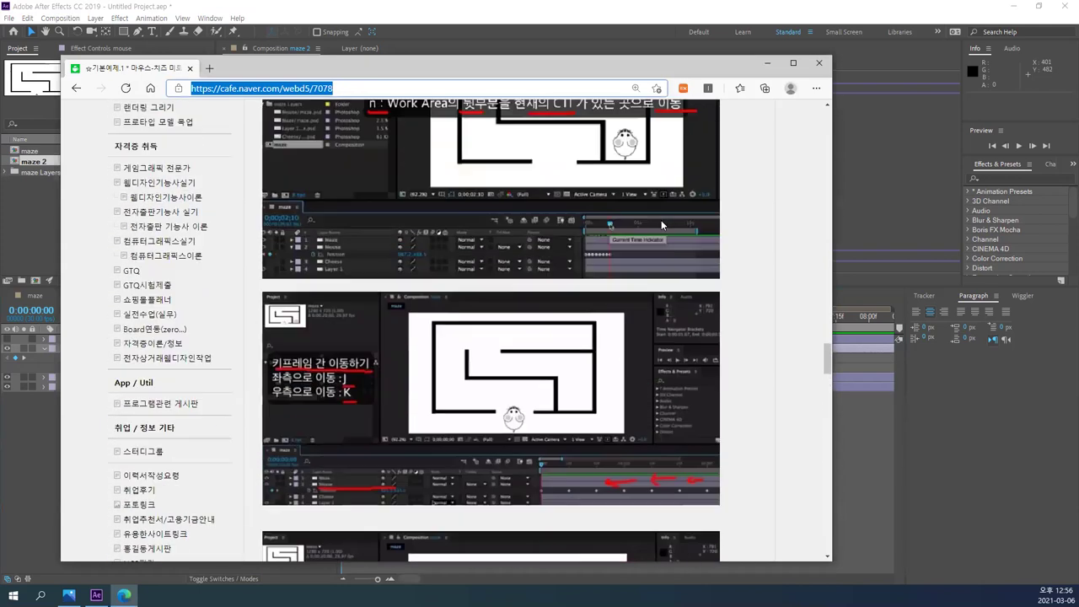
scroll(663, 225, "up", 3)
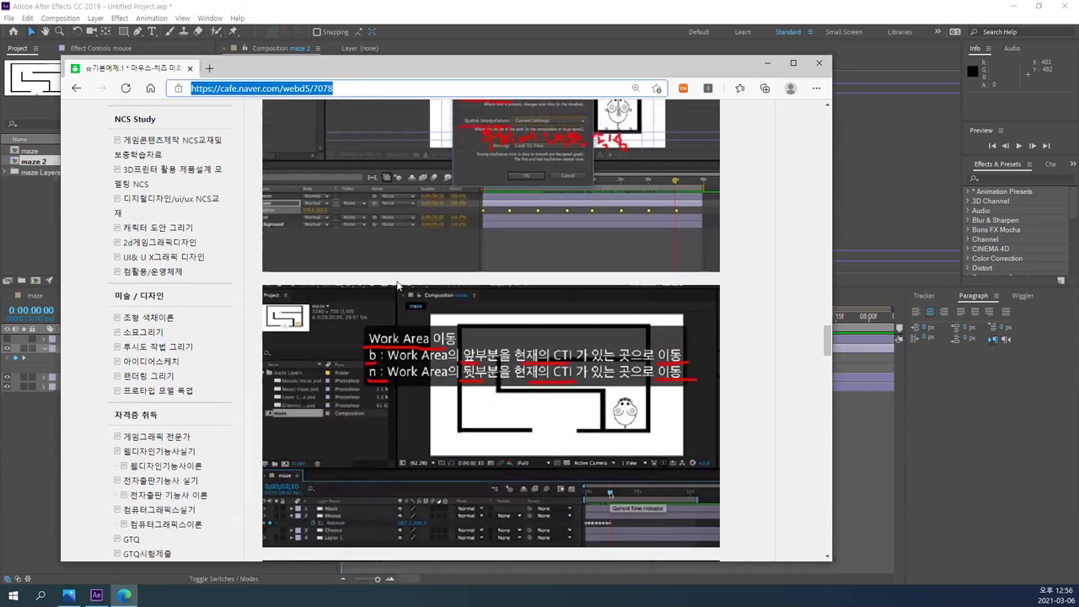
scroll(493, 322, "down", 3)
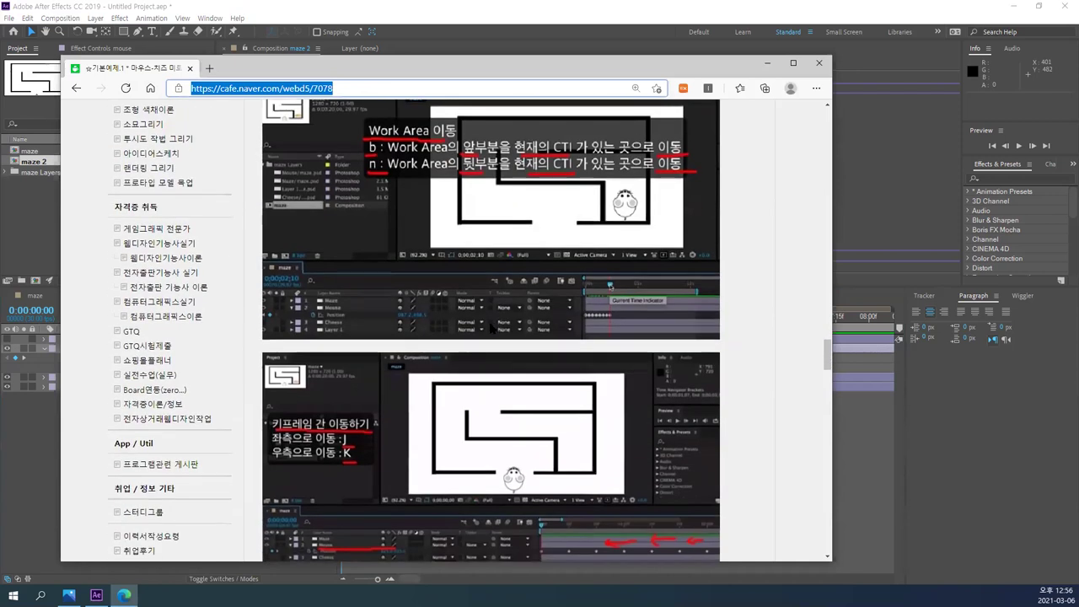
scroll(489, 325, "up", 3)
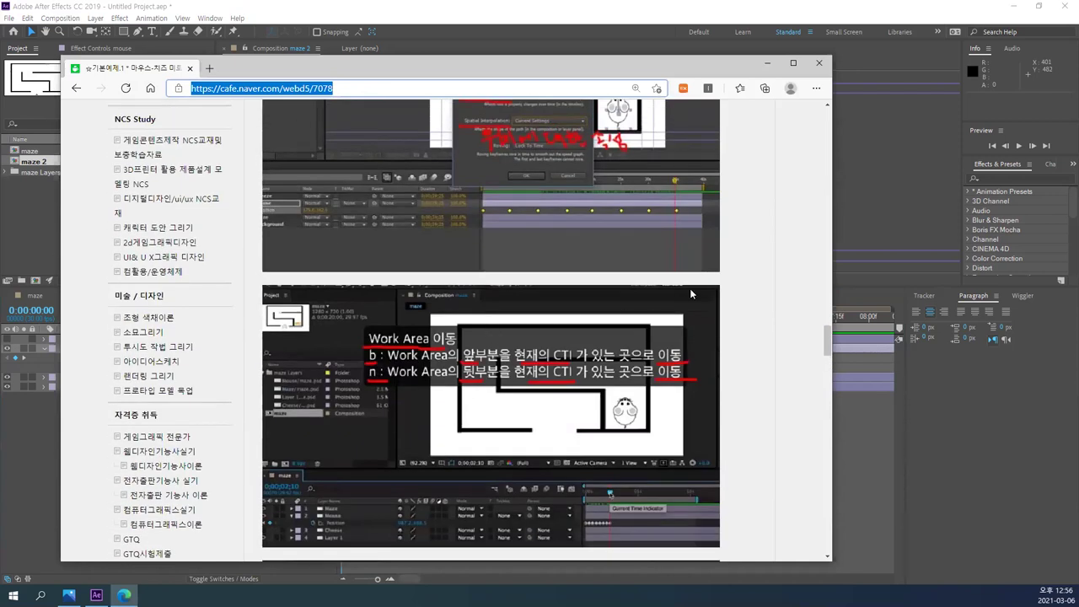
scroll(686, 289, "up", 1)
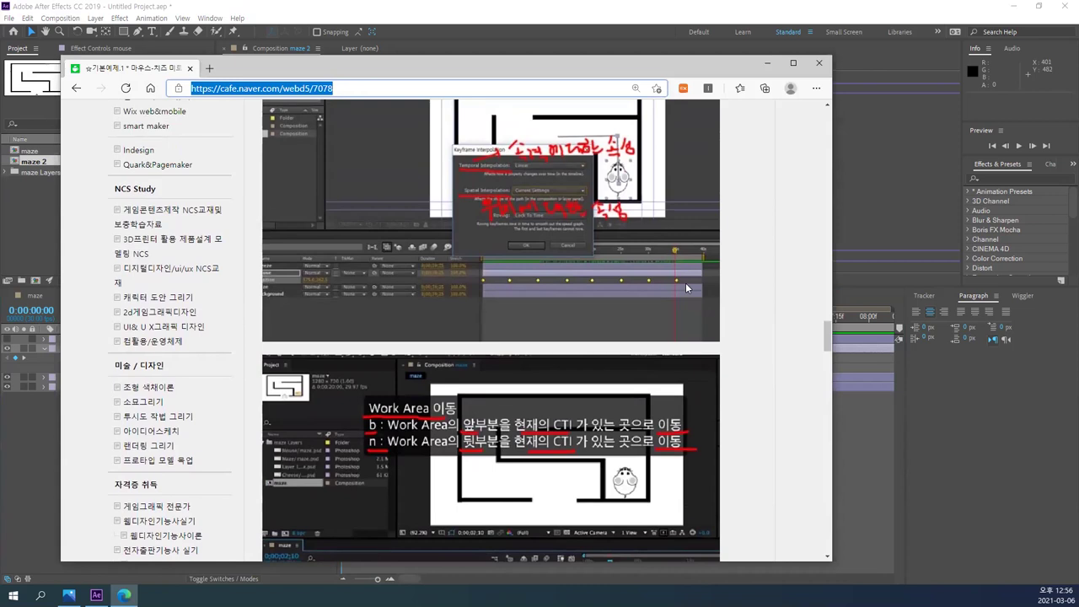
scroll(741, 229, "down", 10)
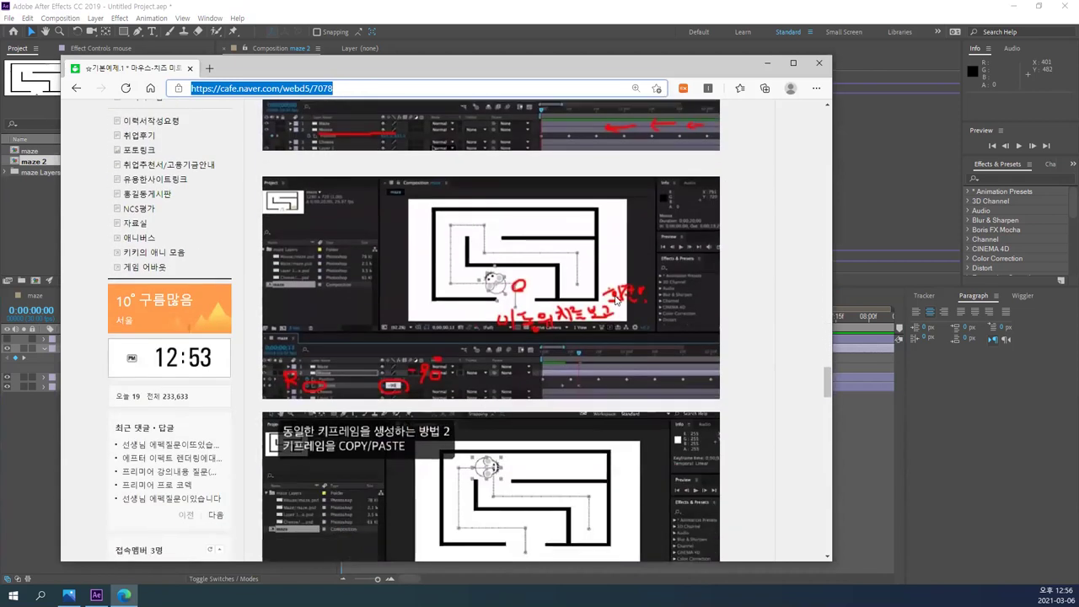
scroll(617, 300, "down", 3)
scroll(615, 300, "down", 8)
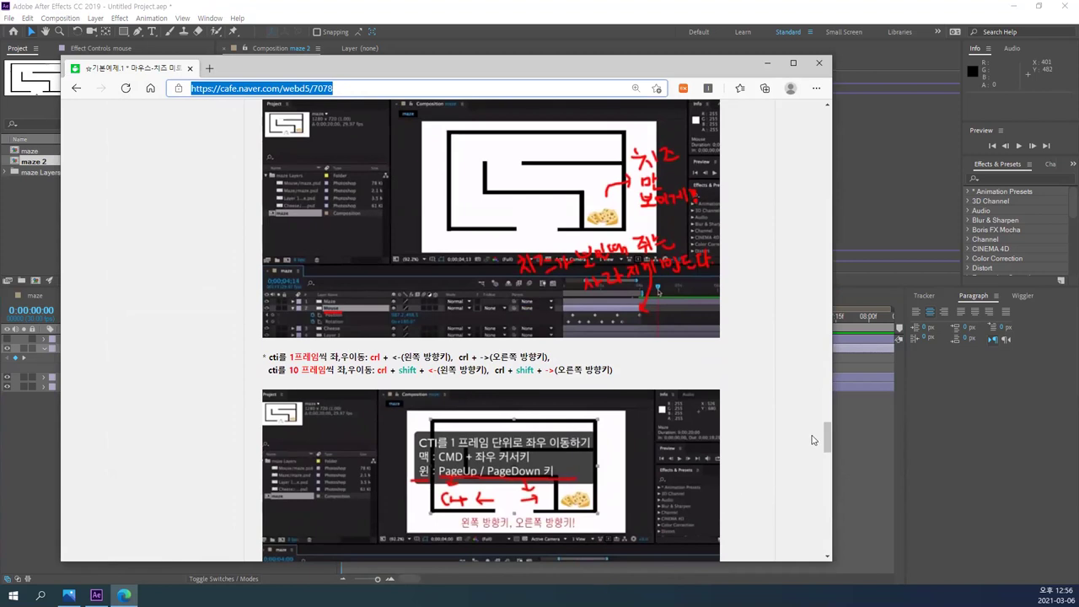
left_click_drag(826, 442, 822, 478)
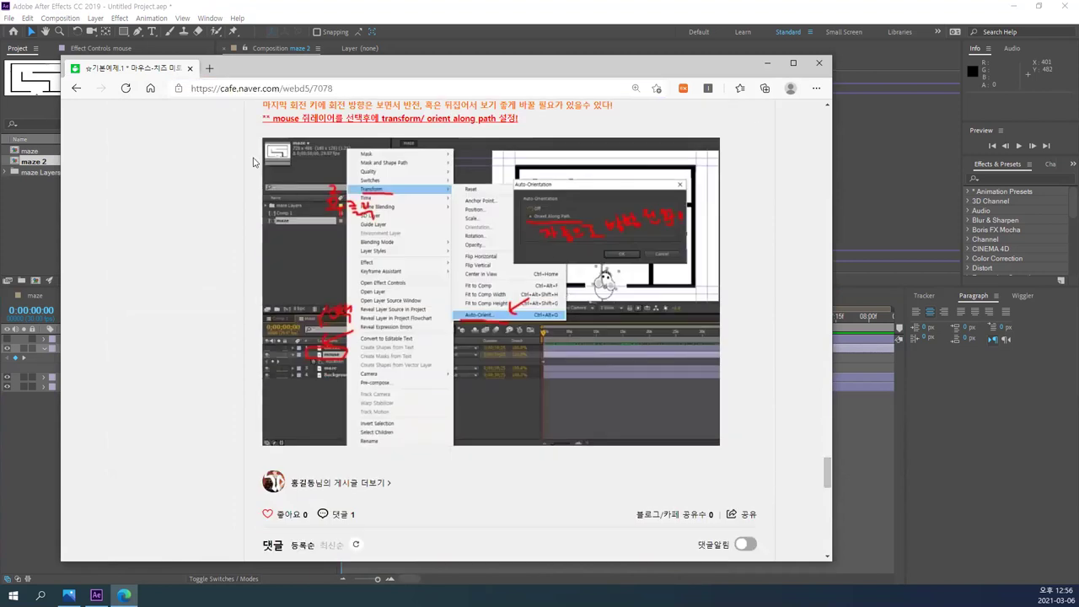
scroll(393, 209, "up", 1)
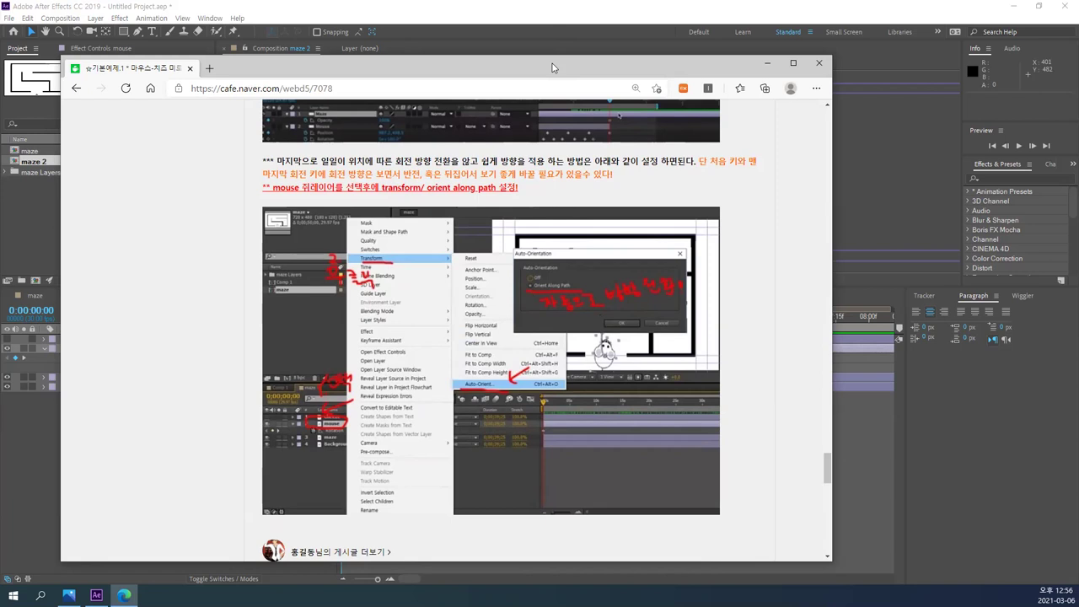
key("ctrl+w")
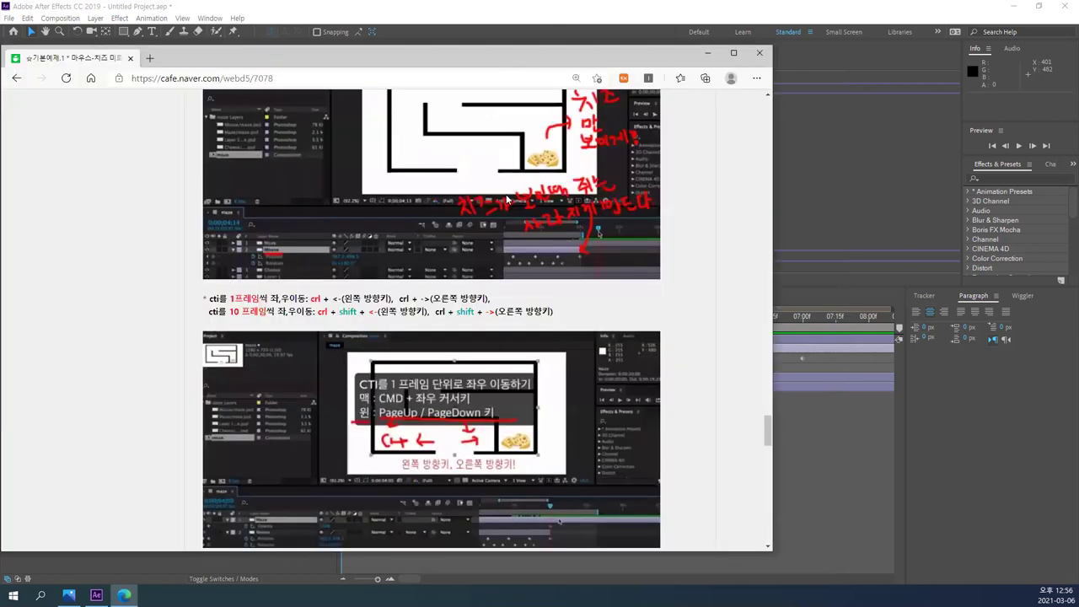
- Look through the lesson page again, from the Keyframe Interpolation images to the orient-along-path instructions, and return to After Effects
scroll(513, 253, "down", 15)
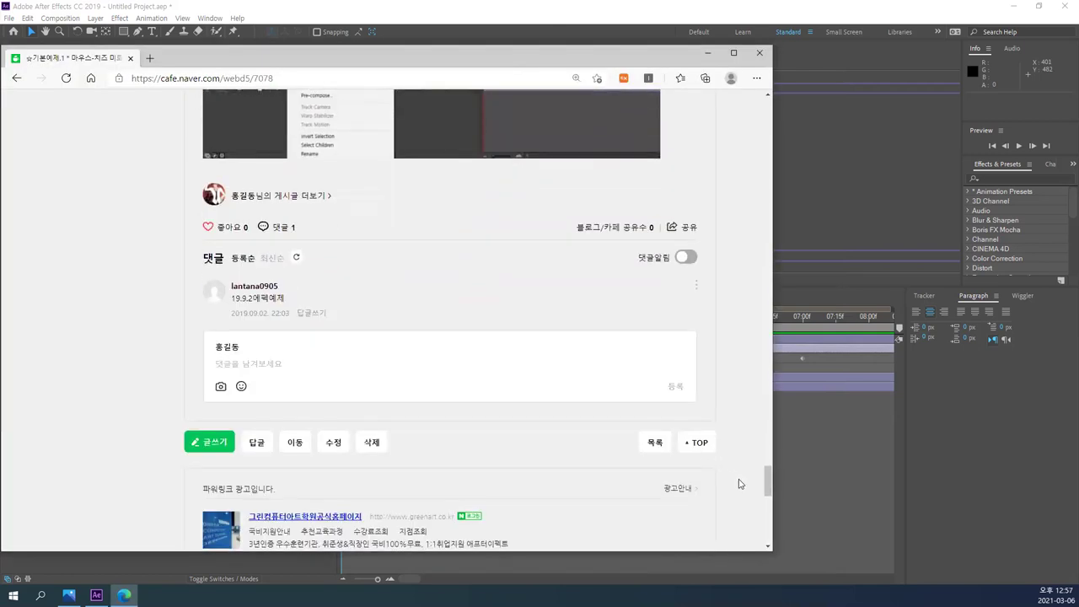
left_click_drag(767, 483, 766, 438)
left_click_drag(754, 332, 746, 361)
scroll(628, 284, "up", 10)
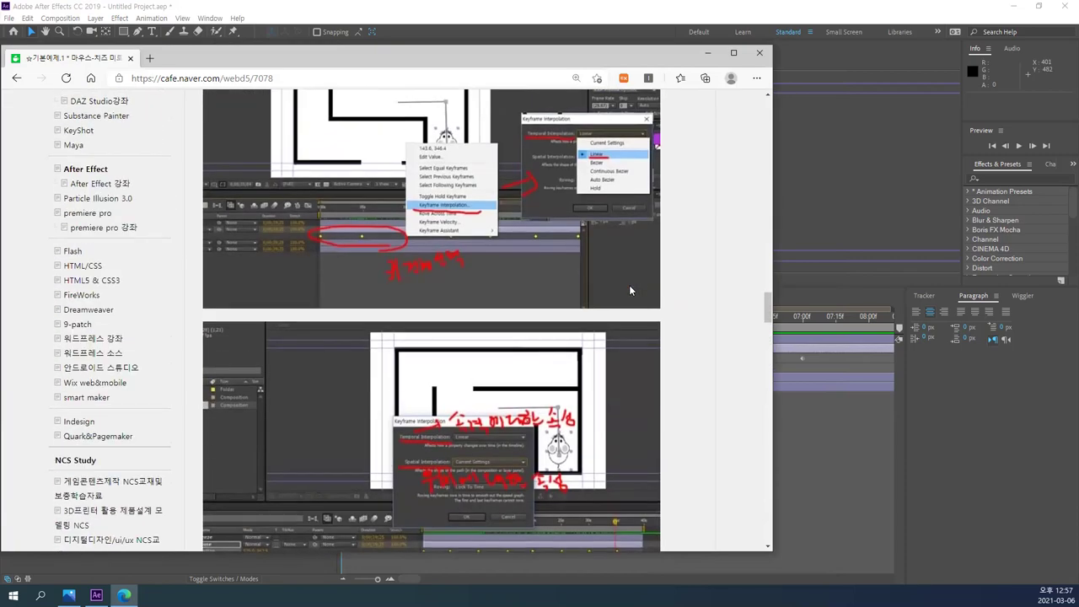
scroll(629, 285, "down", 15)
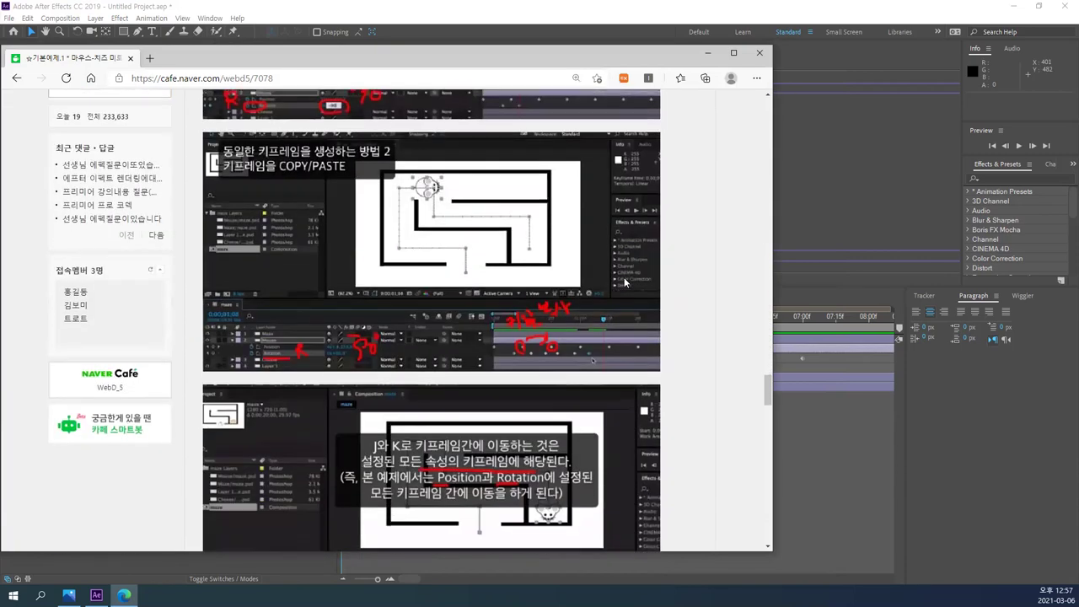
scroll(624, 278, "down", 10)
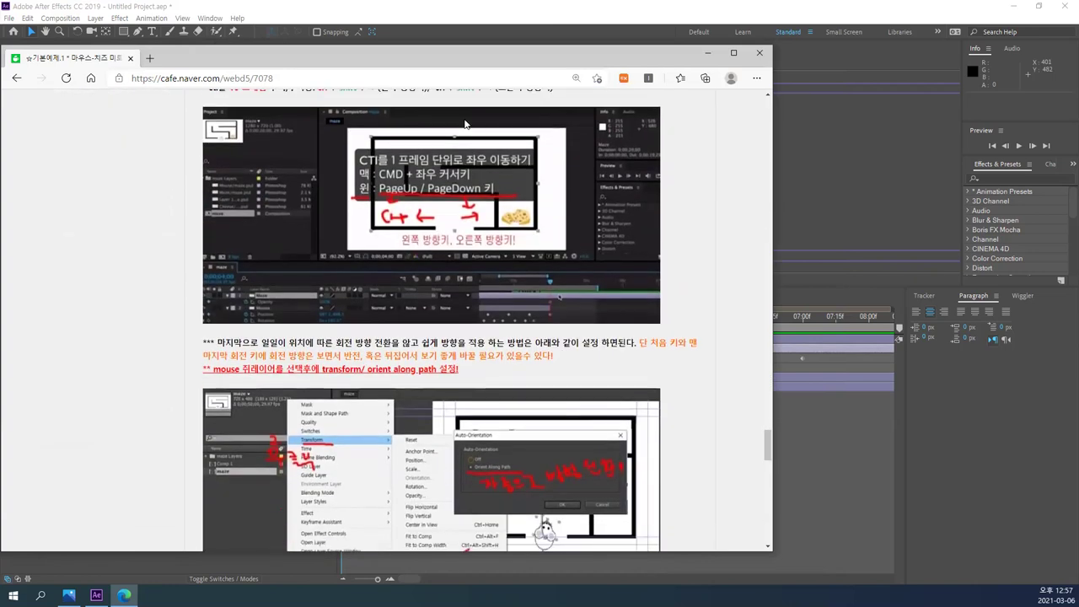
key("alt+F4")
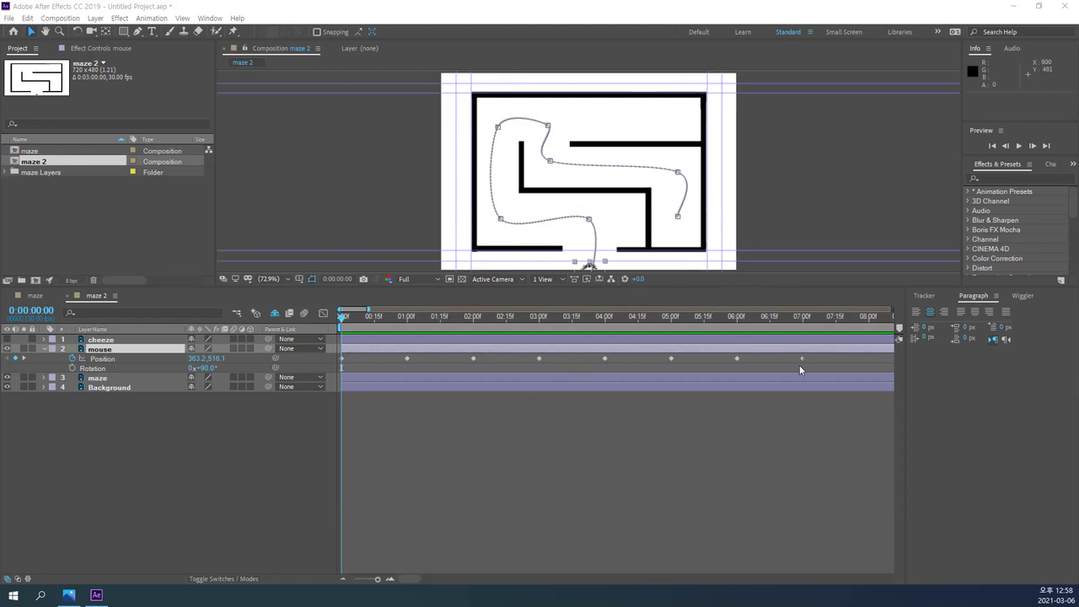
- Set the spatial interpolation of all the mouse layer's Position keyframes to Linear and scrub the animation to 0:00:06:21
left_click(104, 360)
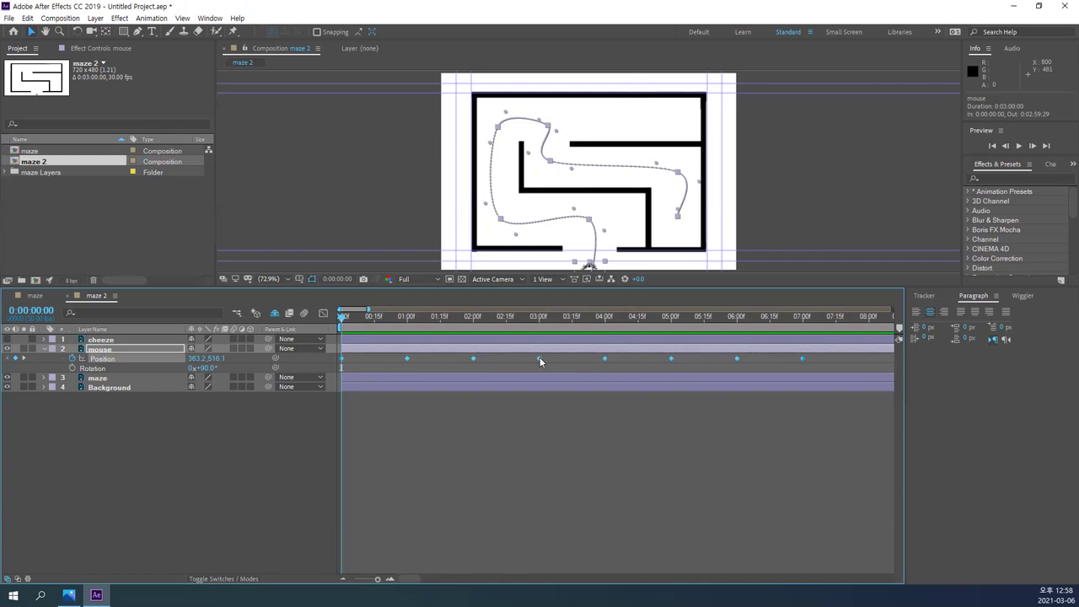
mouse_move(540, 358)
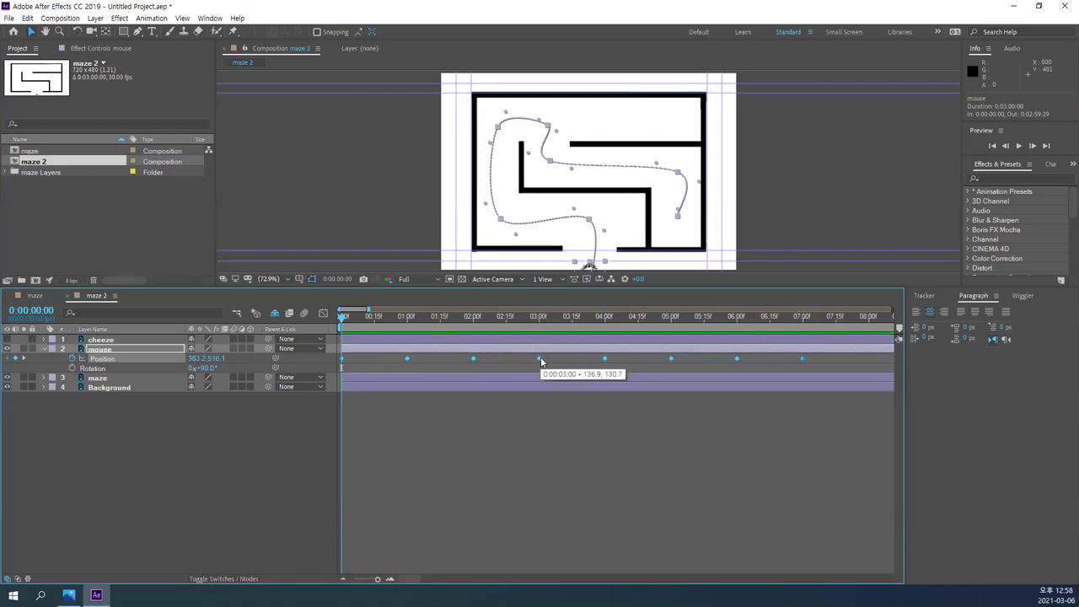
right_click(541, 358)
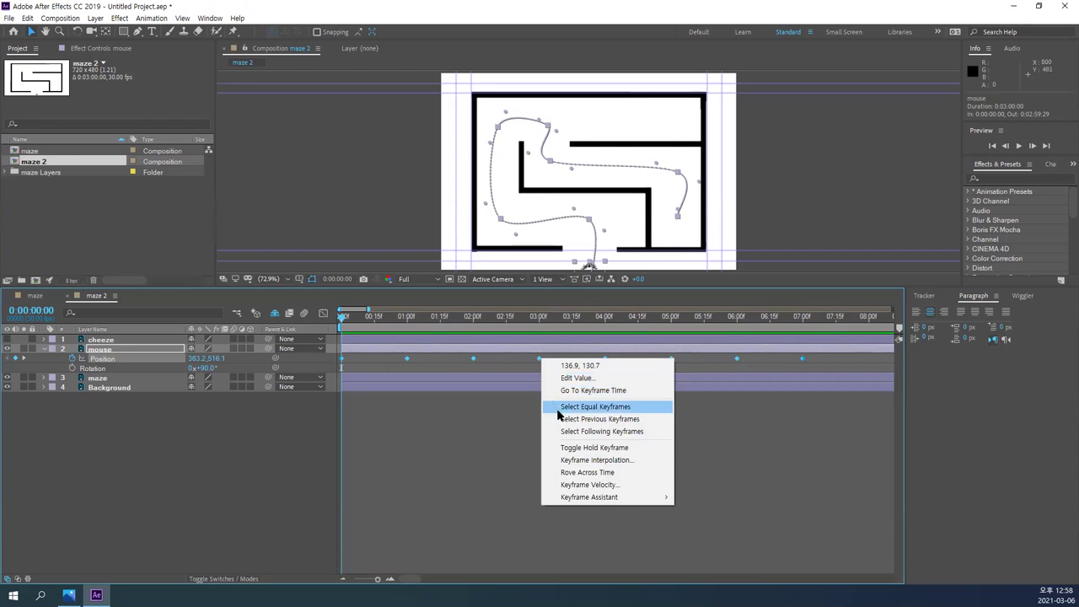
left_click(580, 461)
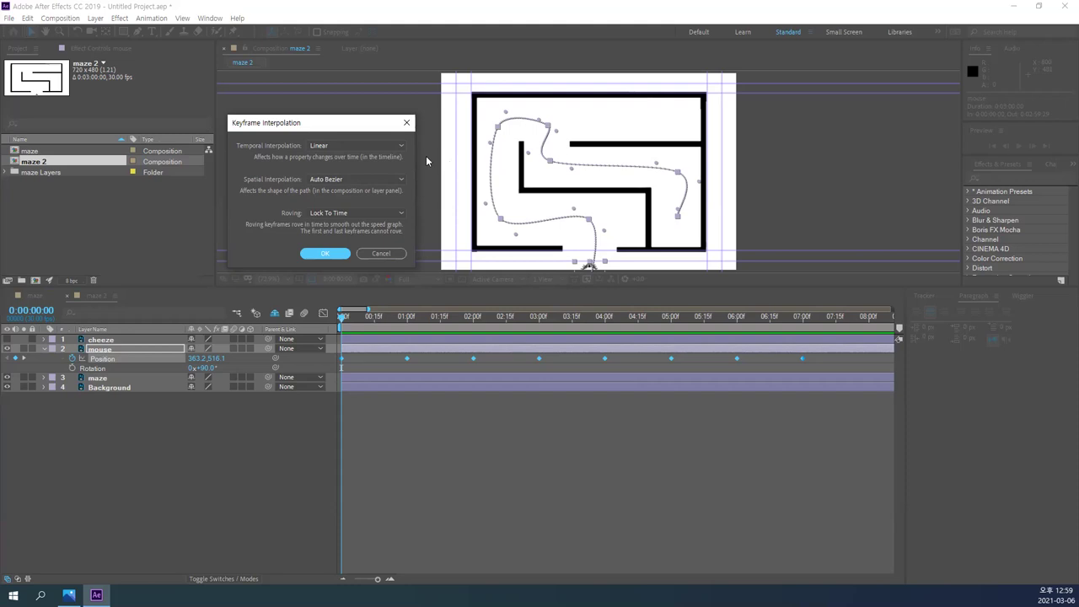
left_click(390, 181)
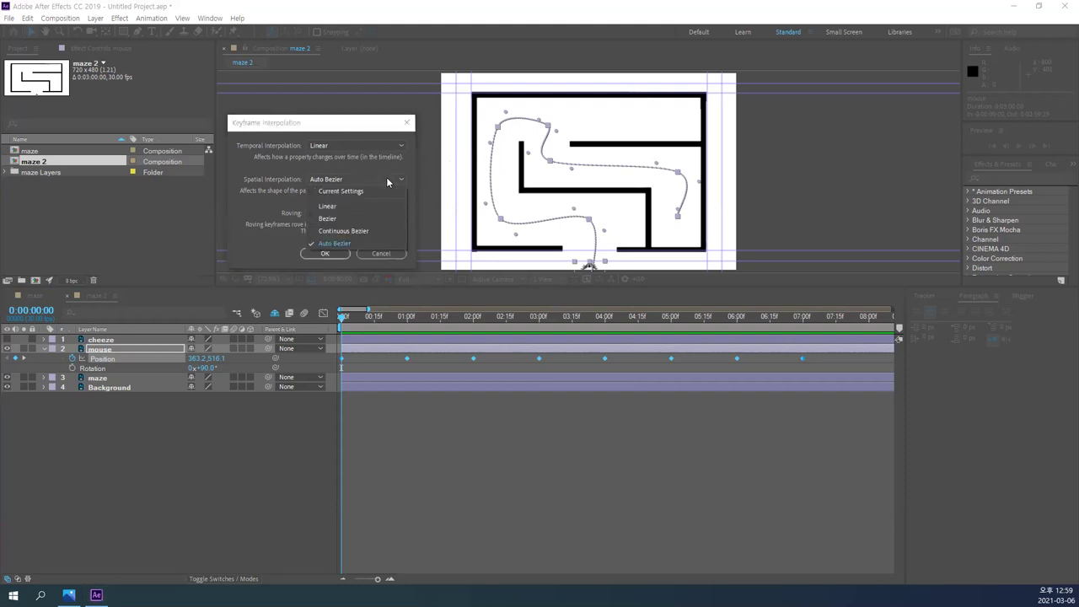
left_click(335, 209)
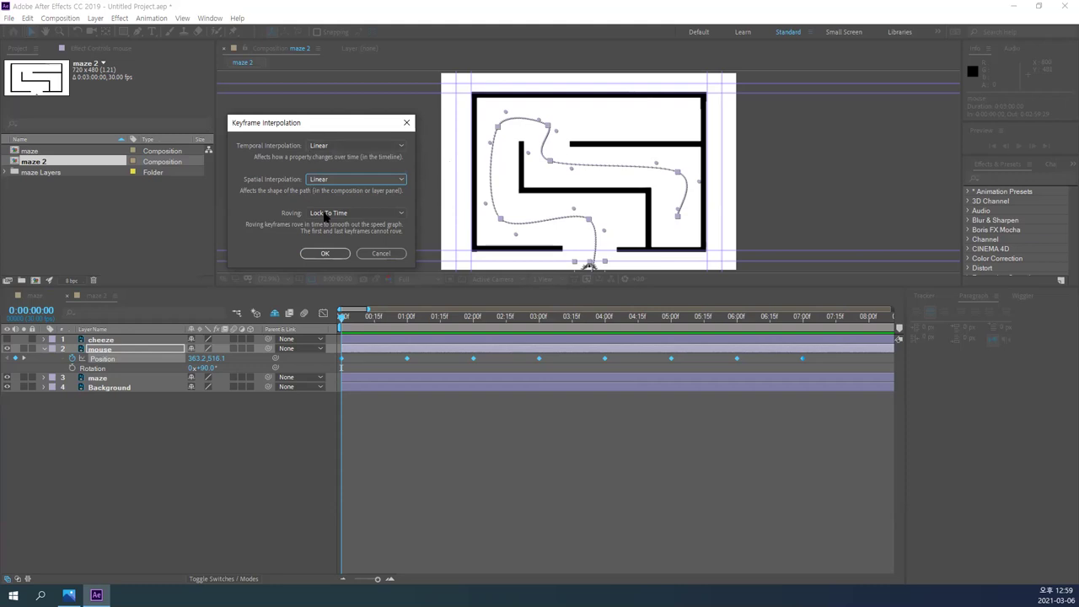
left_click(328, 253)
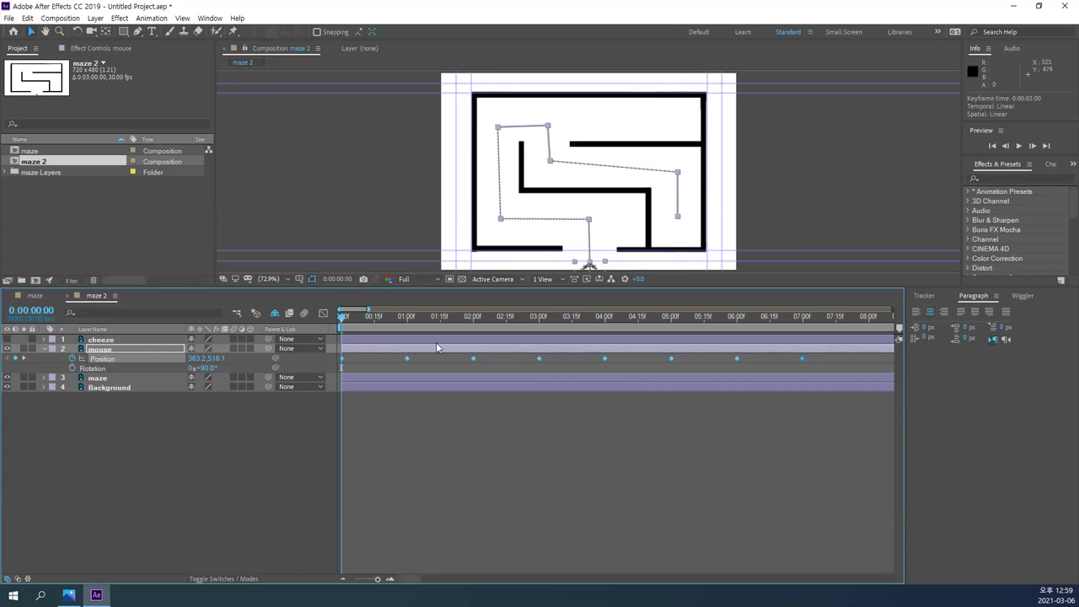
left_click_drag(343, 328, 783, 366)
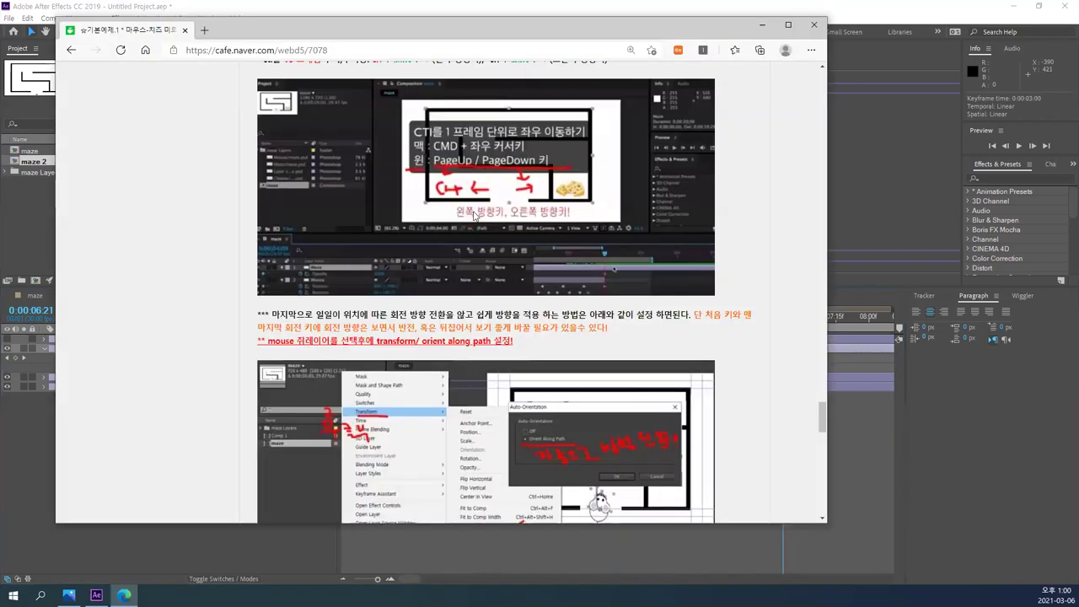
- Switch to the lesson page in the browser, find its Keyframe Interpolation section to review, and minimize the browser window
scroll(653, 247, "down", 5)
scroll(653, 246, "up", 1)
scroll(653, 246, "up", 3)
scroll(651, 270, "down", 1)
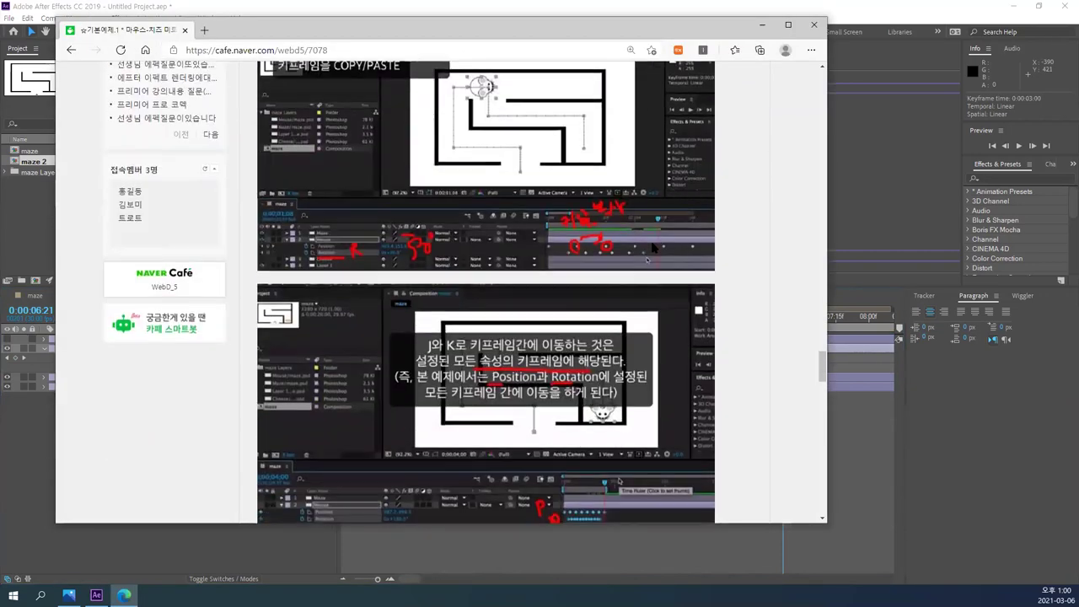
scroll(696, 279, "up", 12)
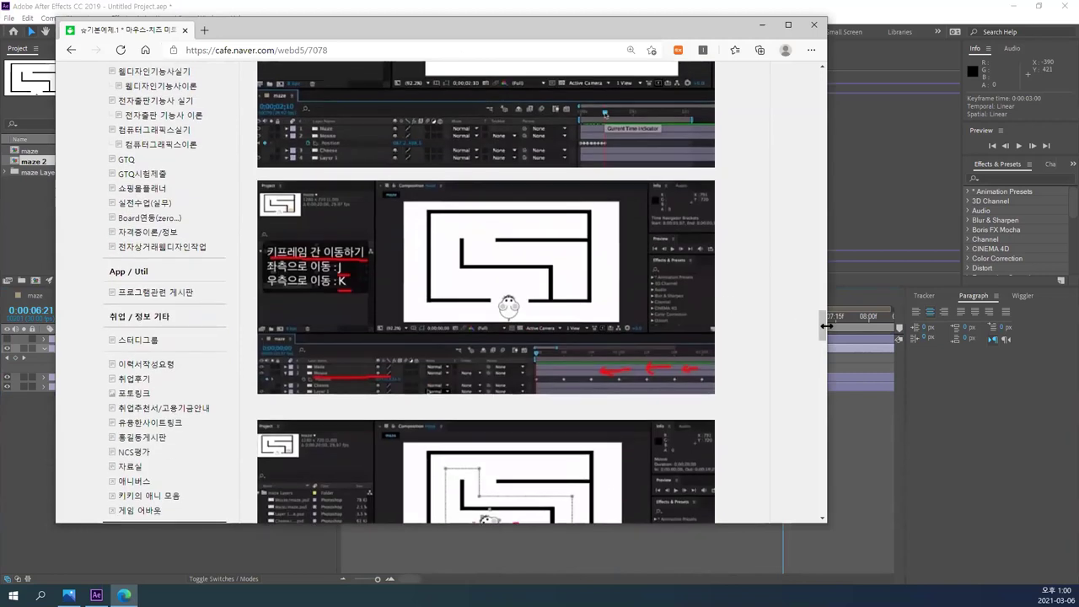
left_click_drag(826, 330, 815, 272)
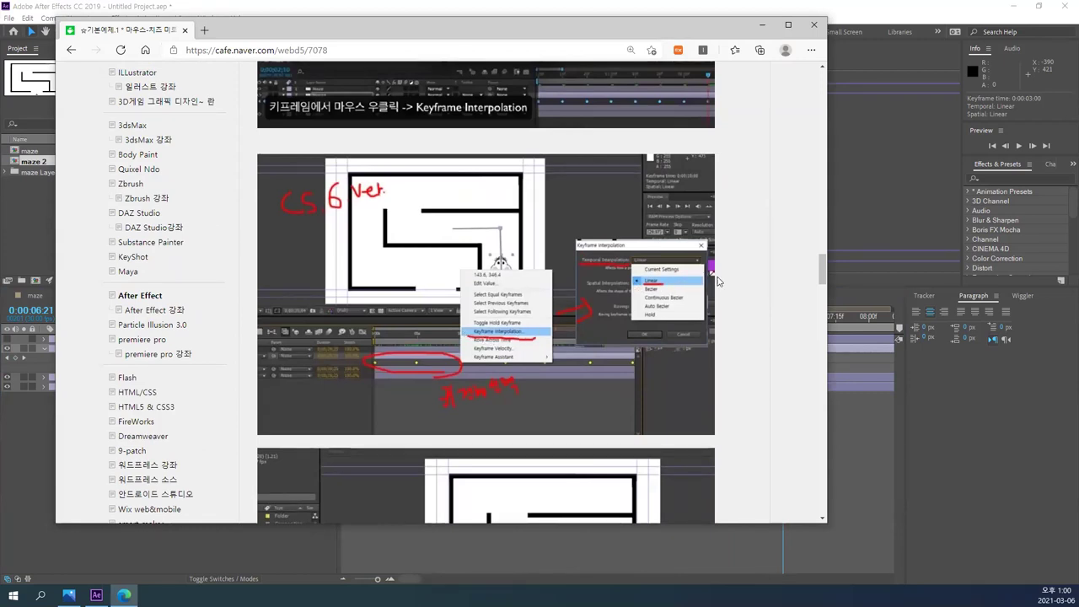
left_click_drag(614, 31, 607, 30)
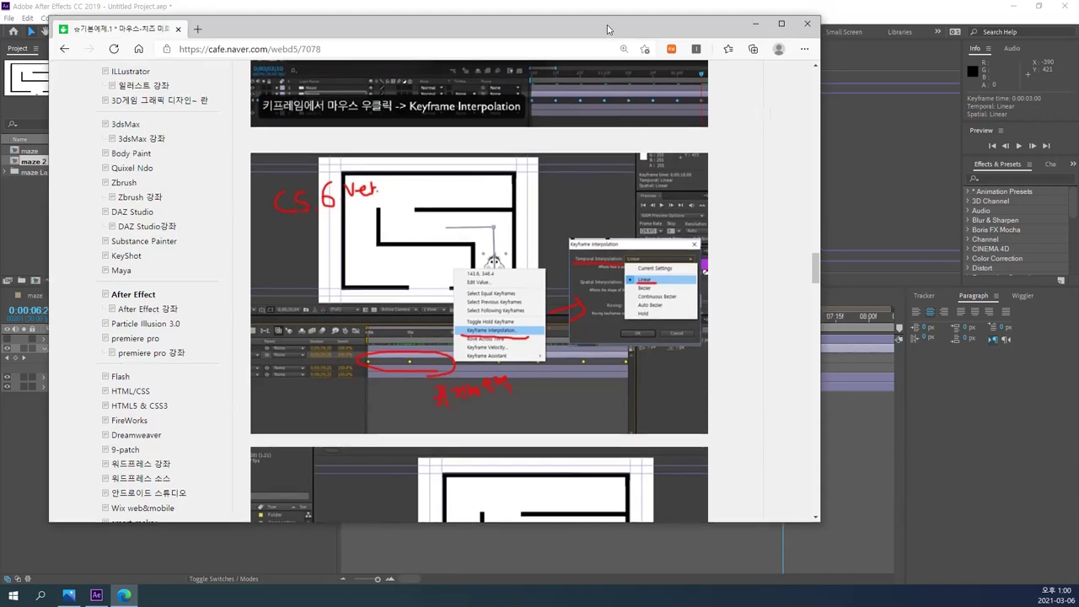
left_click(755, 23)
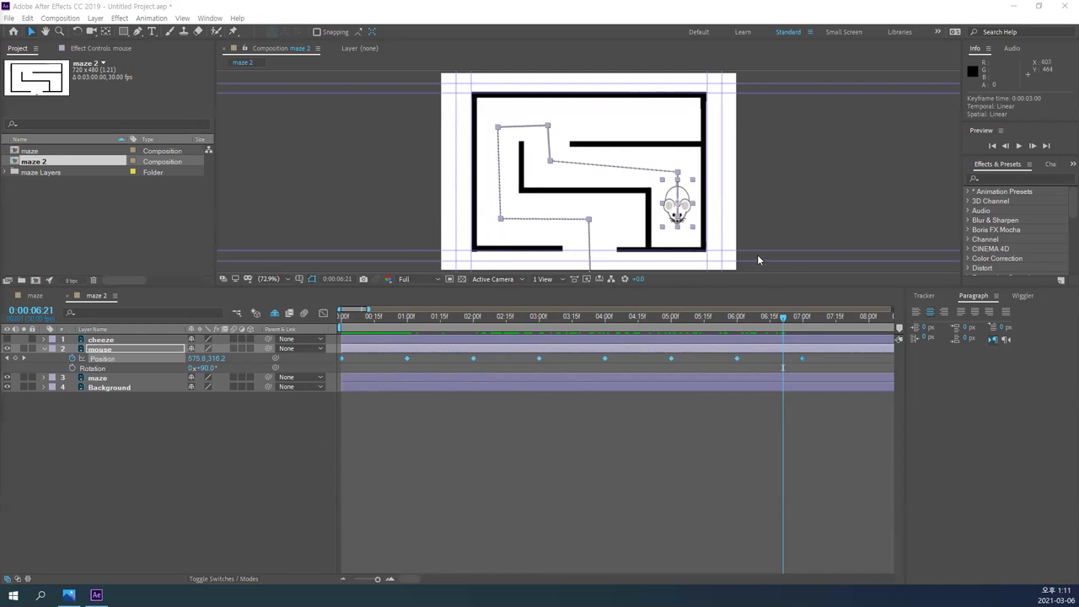
- Make the cheeze layer visible, have it start at the mouse's last Position keyframe at 0:00:07:00, and scrub to that time
left_click_drag(781, 318, 748, 319)
left_click_drag(576, 326, 794, 340)
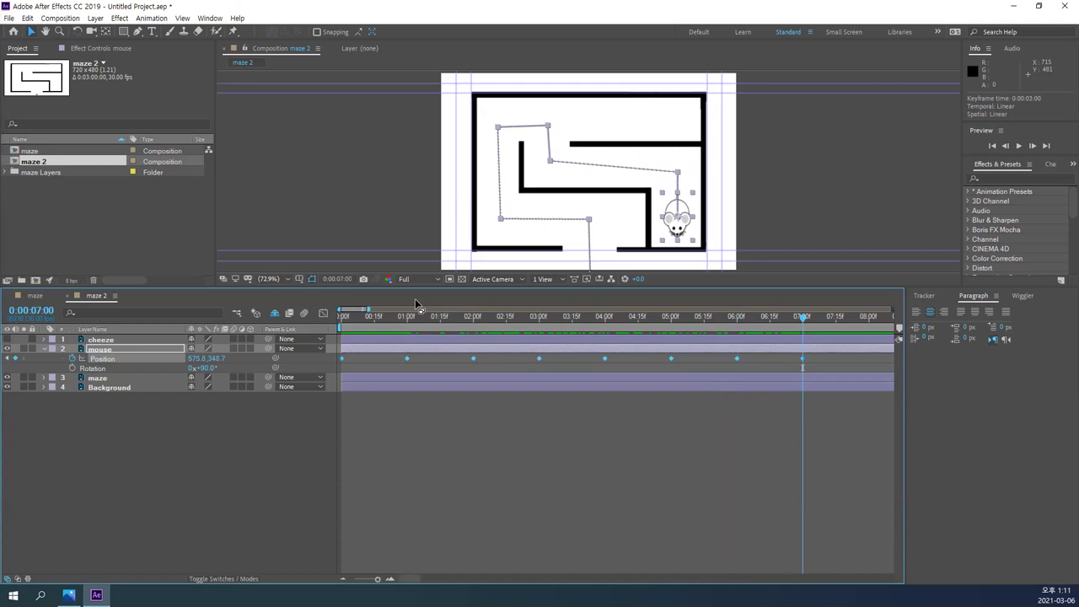
left_click(7, 340)
left_click(115, 340)
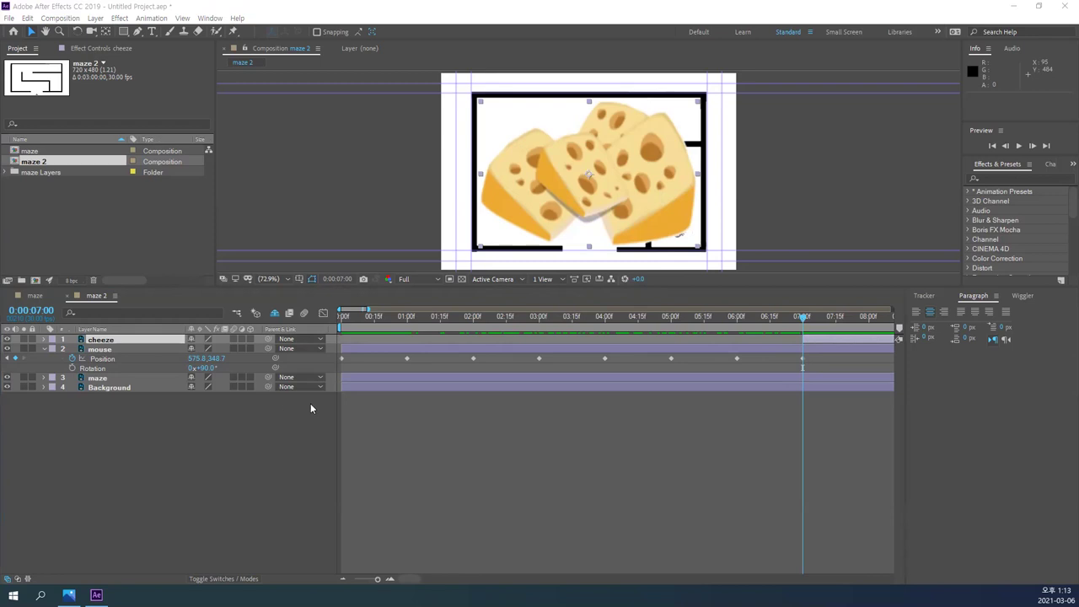
left_click_drag(363, 319, 802, 329)
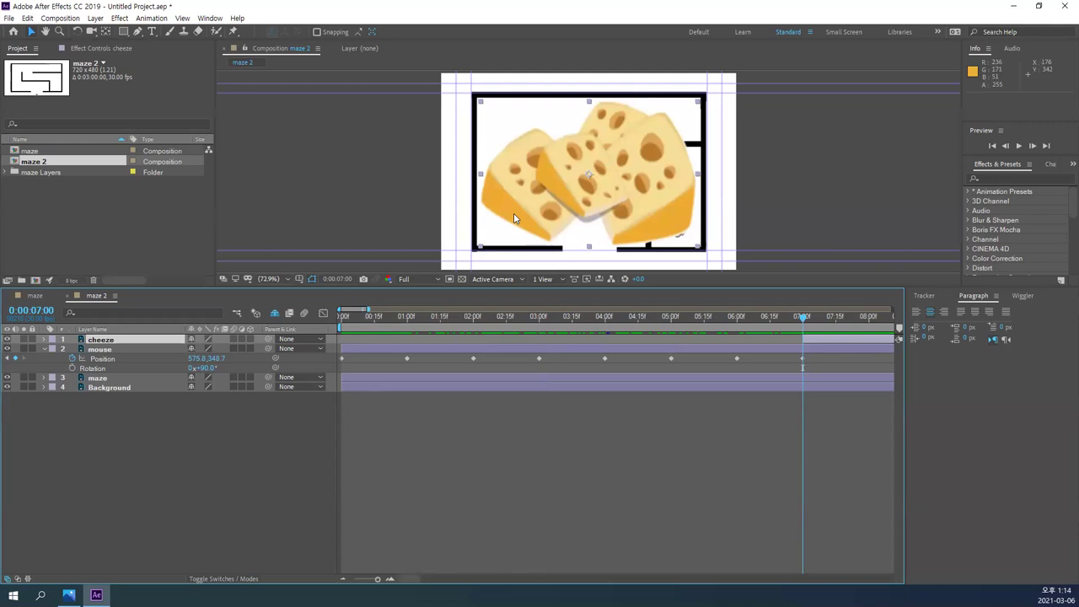
- Show the Scale property of the cheeze layer and set it to 10%
left_click(43, 340)
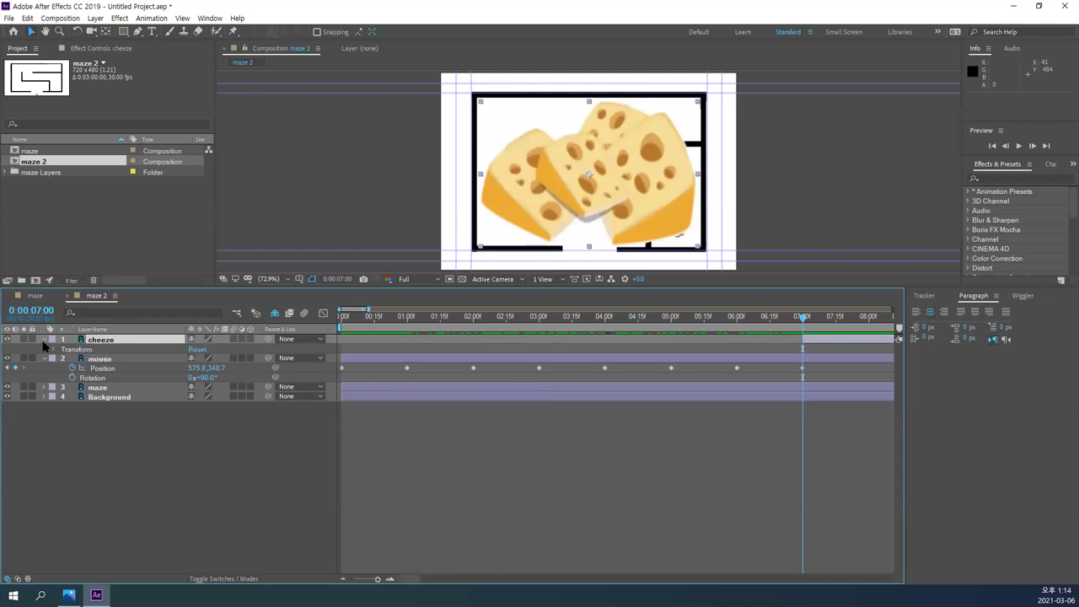
left_click(44, 340)
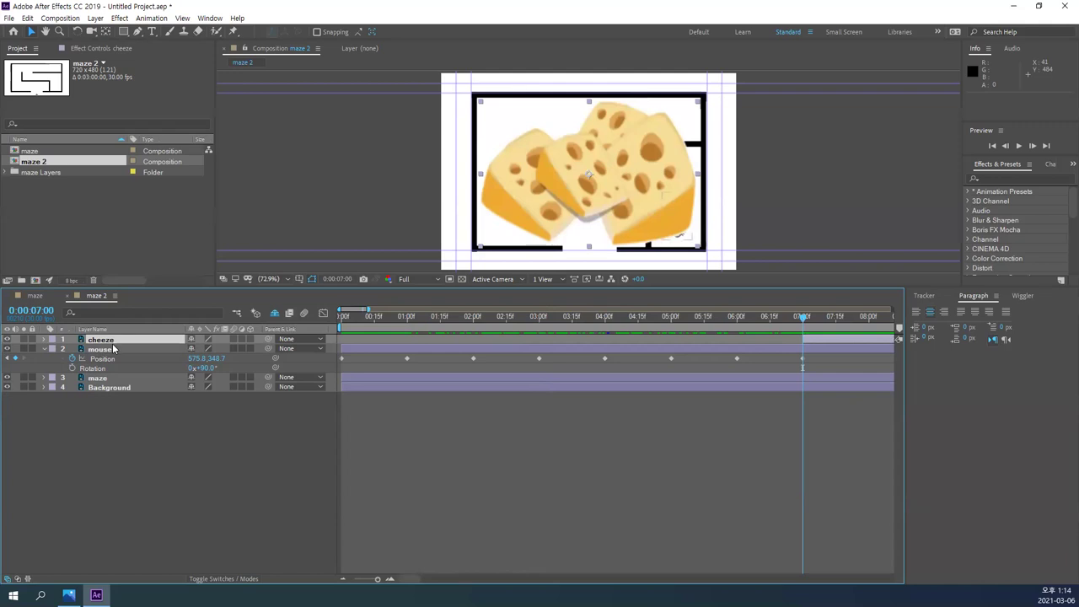
key("s")
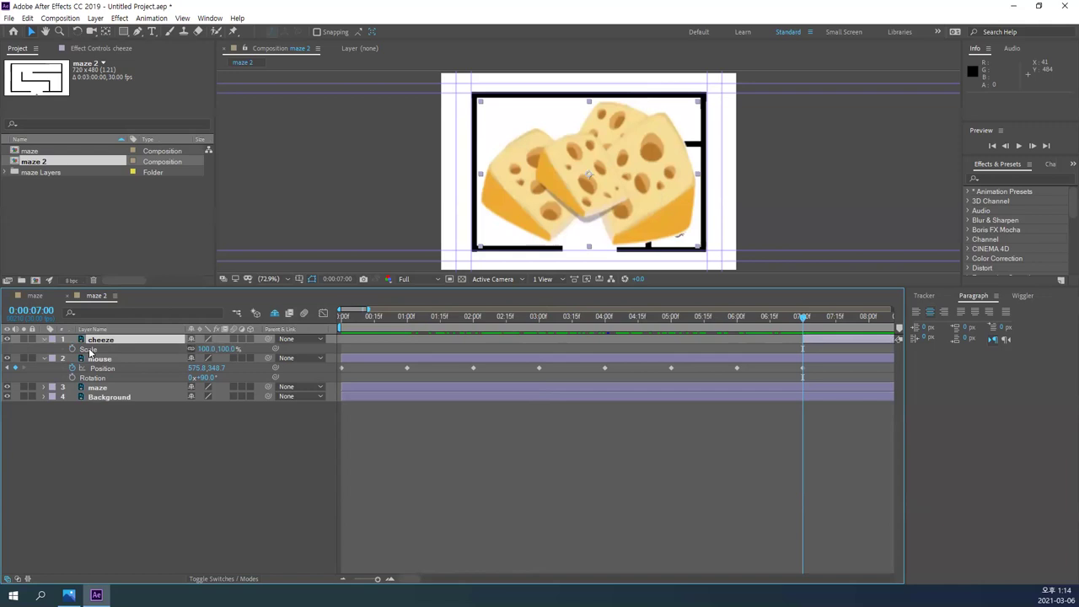
left_click(206, 349)
type("10")
key("Return")
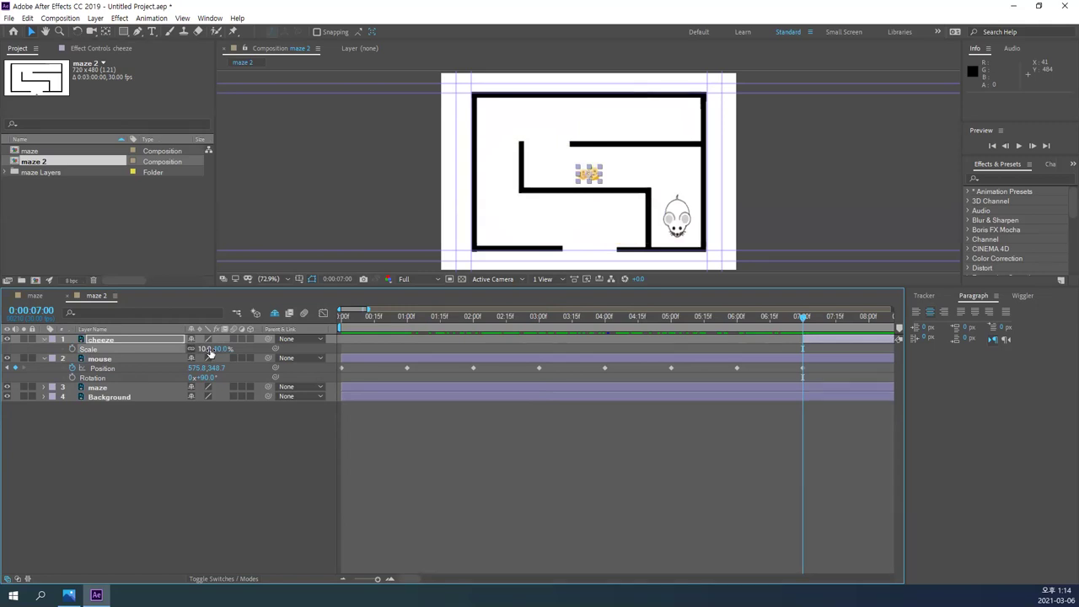
left_click(594, 424)
left_click(589, 179)
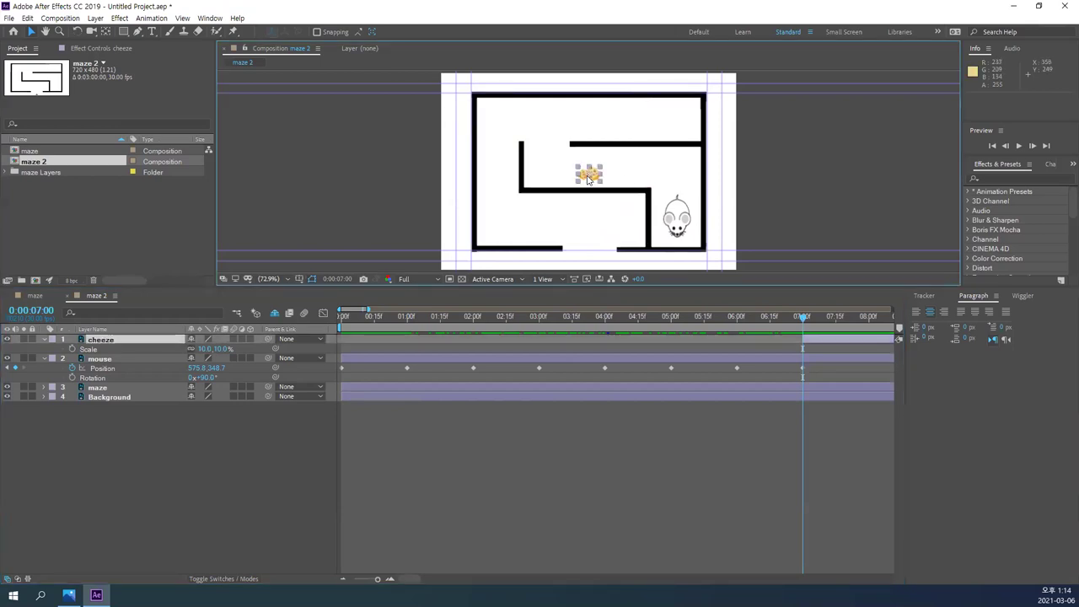
left_click_drag(603, 176, 609, 192)
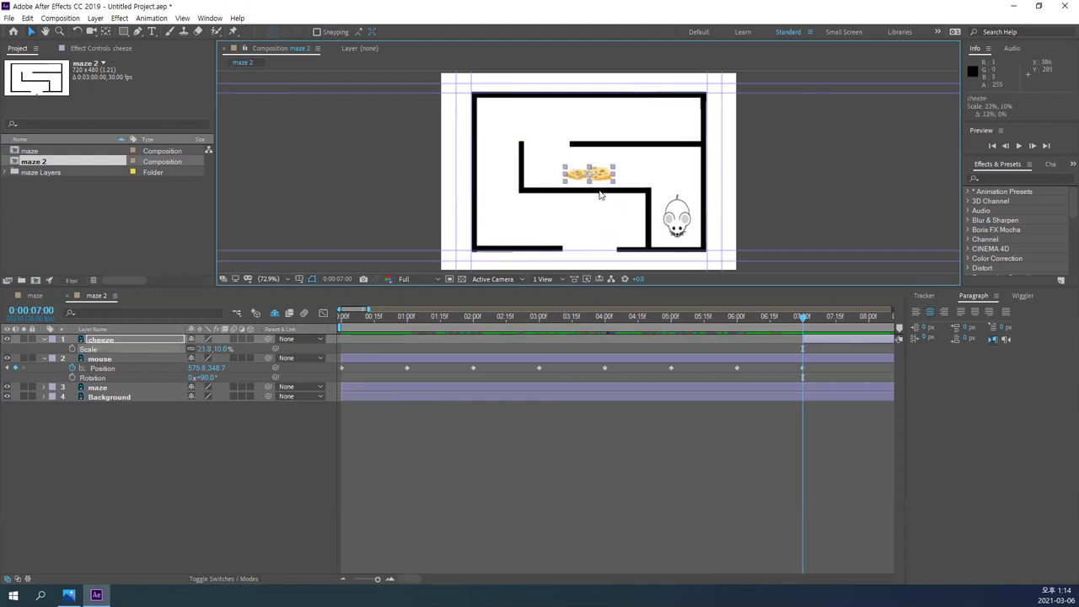
key("ctrl+z")
- Move the small cheese to just under the mouse's face at the maze's dead end, at about 574.5, 407
key("period")
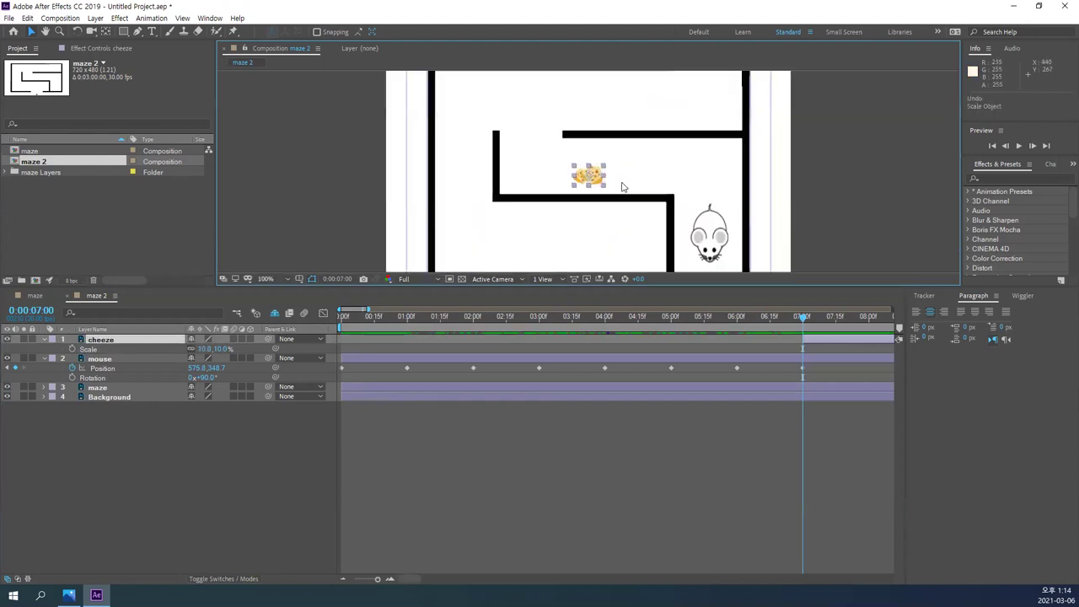
left_click_drag(599, 184, 713, 240)
key("Down")
key("Down")
key("Down")
key("Down")
key("Down")
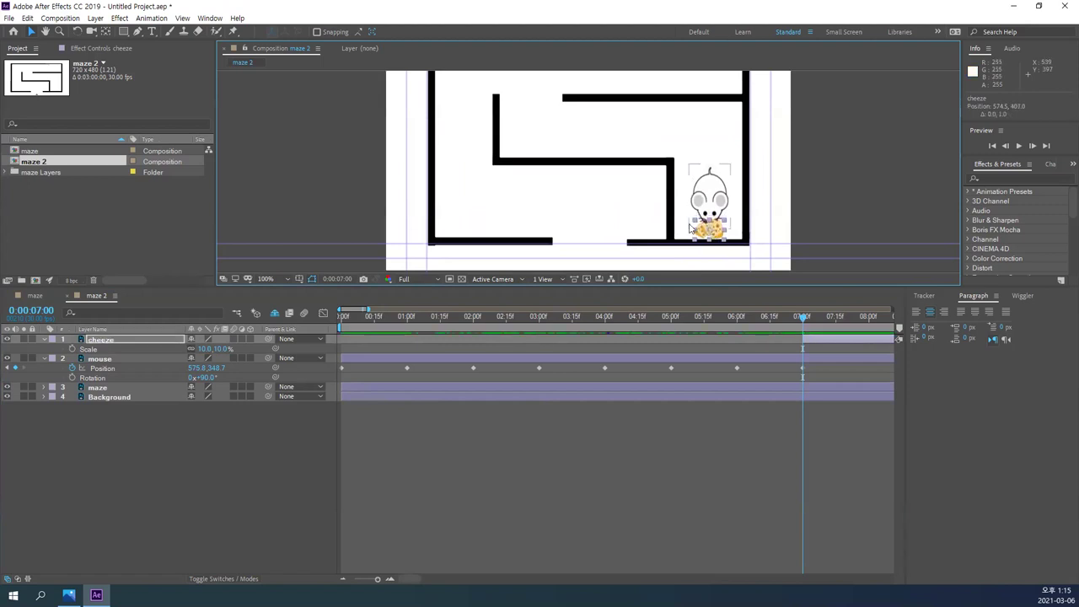
left_click(843, 215)
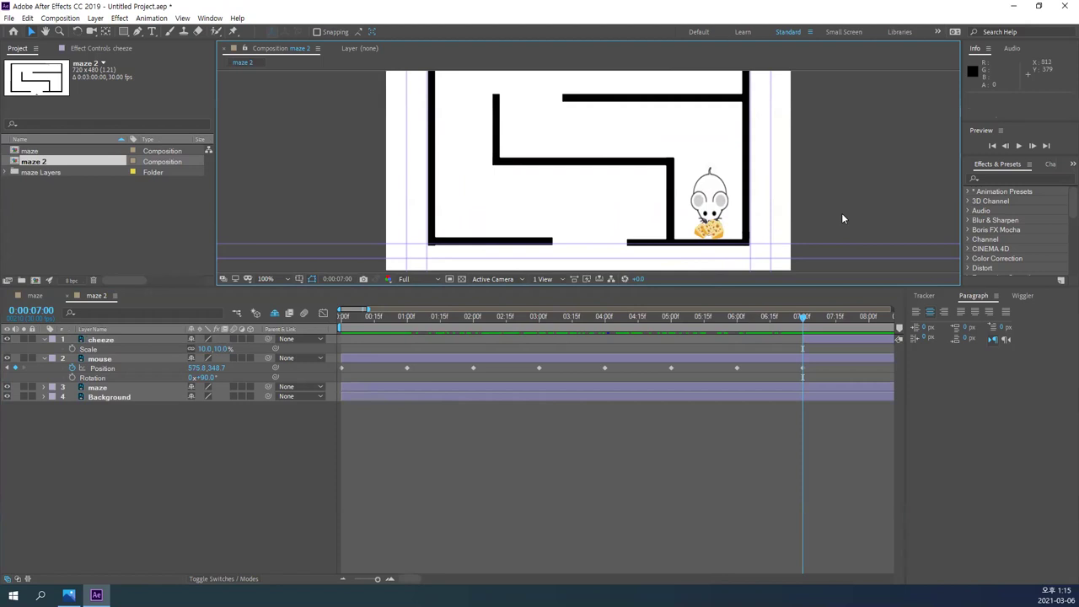
left_click(819, 338)
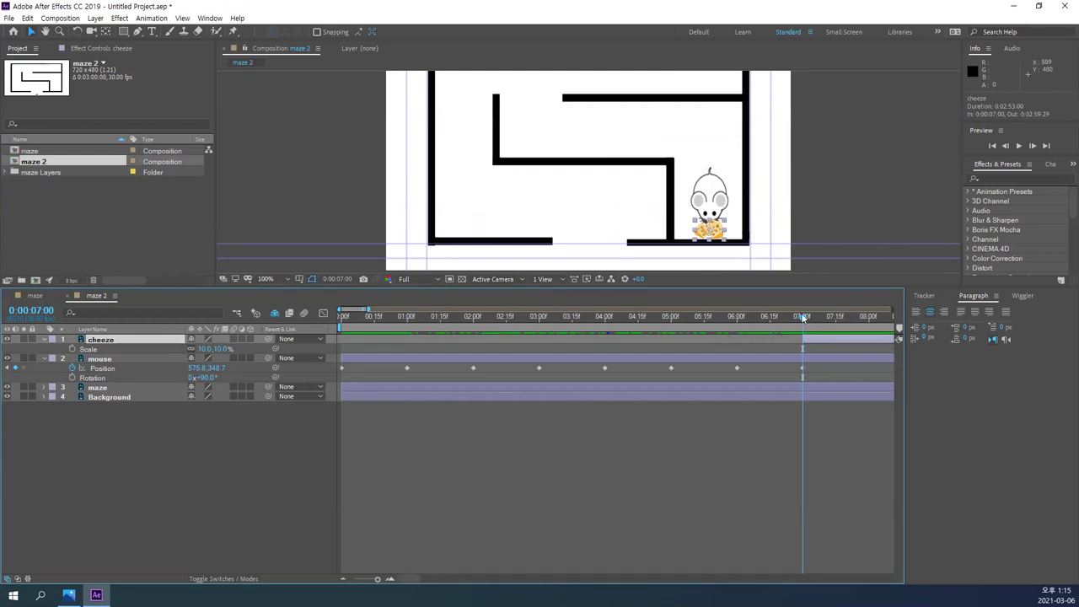
left_click(715, 453)
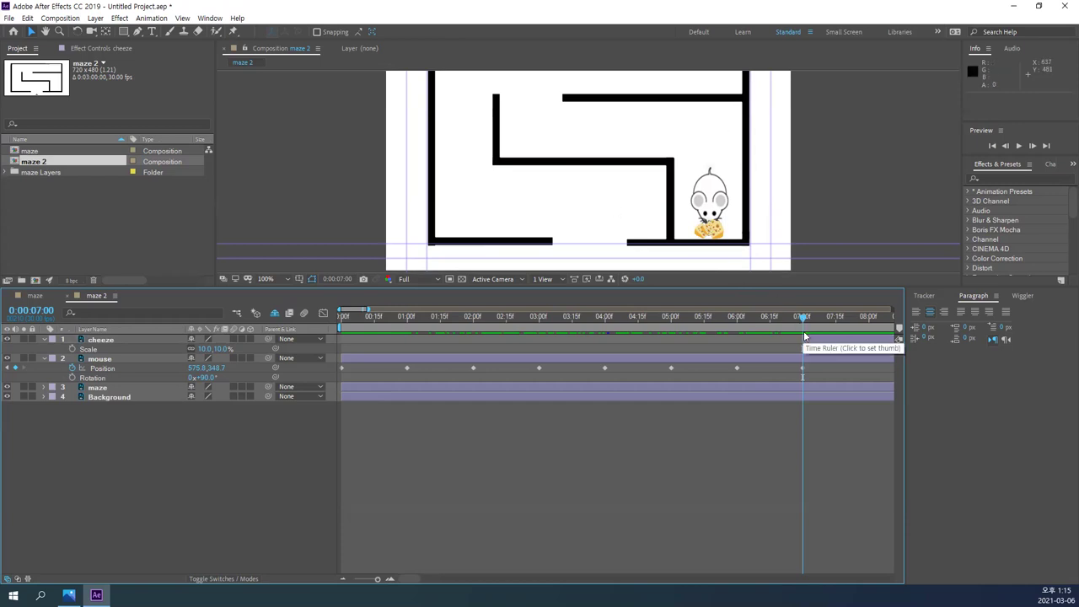
left_click_drag(407, 582, 419, 581)
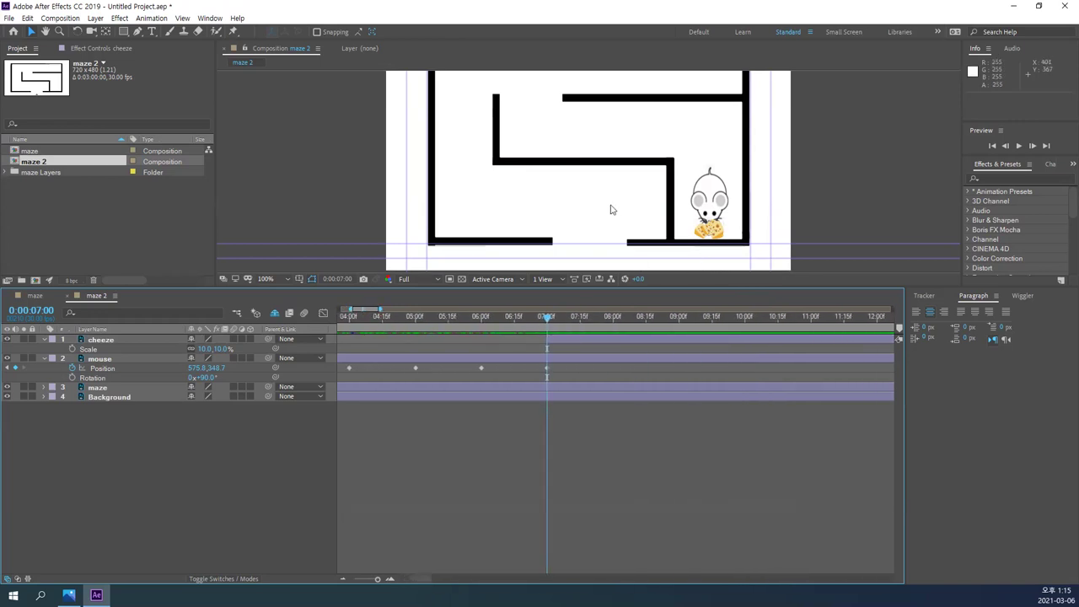
left_click_drag(609, 210, 585, 253)
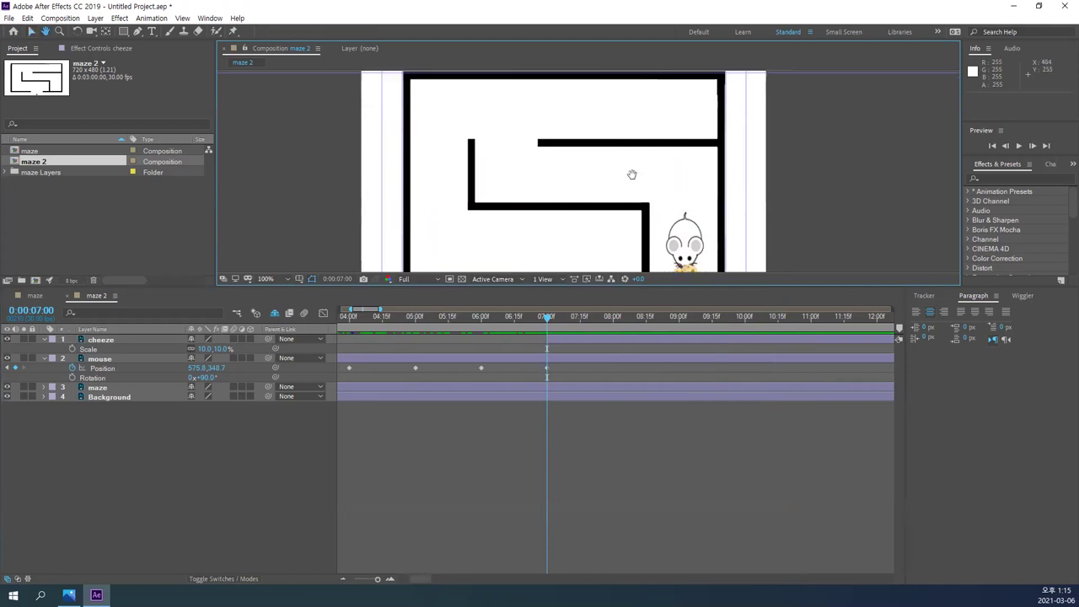
scroll(633, 172, "down", 2)
key("v")
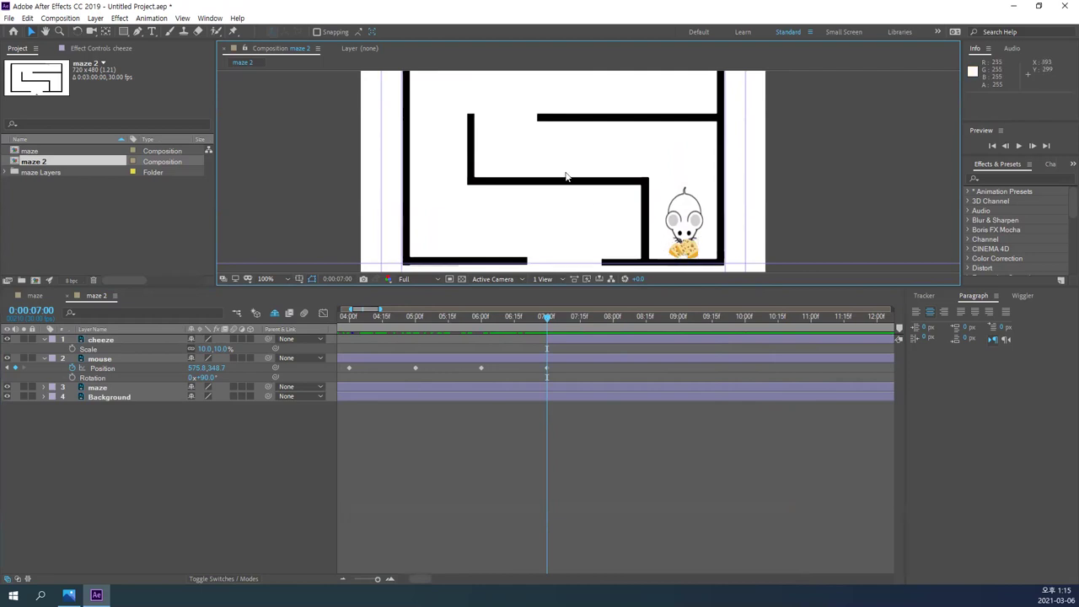
key("h")
left_click_drag(555, 160, 559, 198)
key("v")
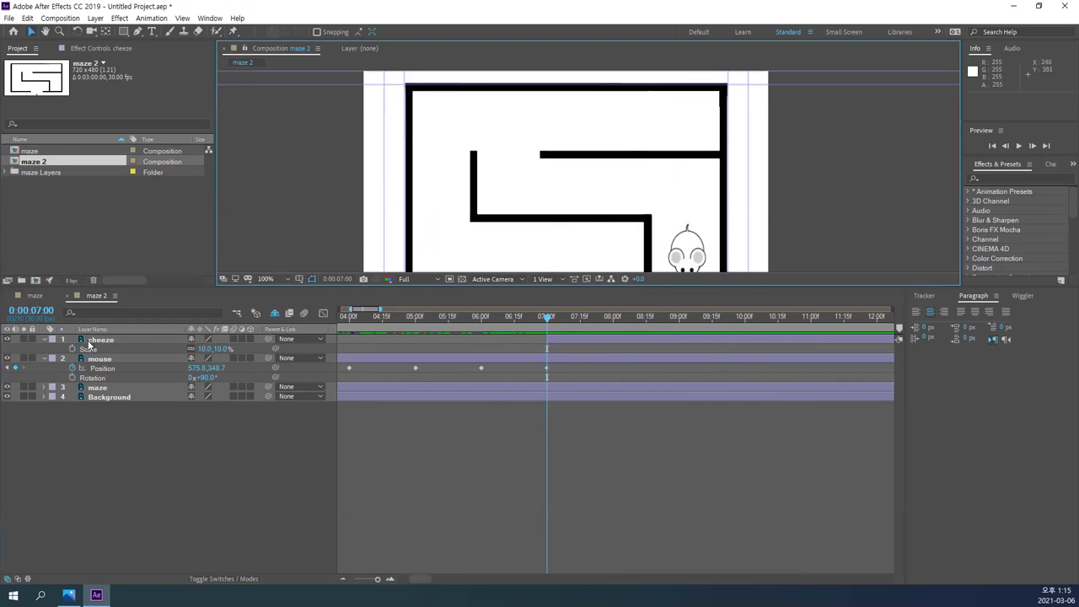
key("h")
left_click_drag(532, 188, 487, 159)
key("v")
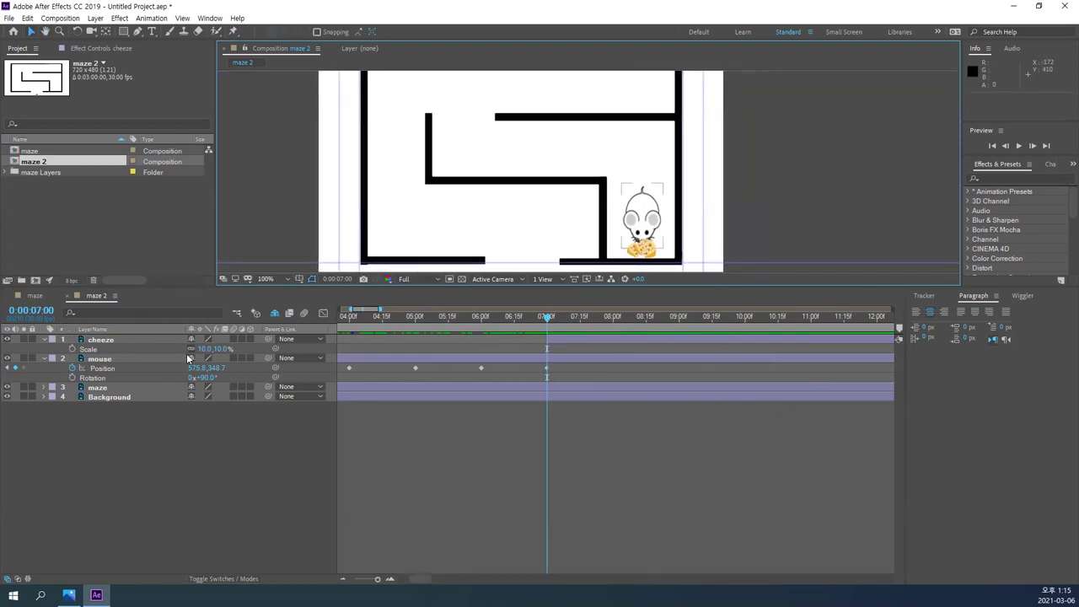
- Start keyframing the cheeze layer's Scale at 0:00:07:00 and set the Scale to 100% at 0:00:08:00
left_click(82, 350)
left_click(72, 348)
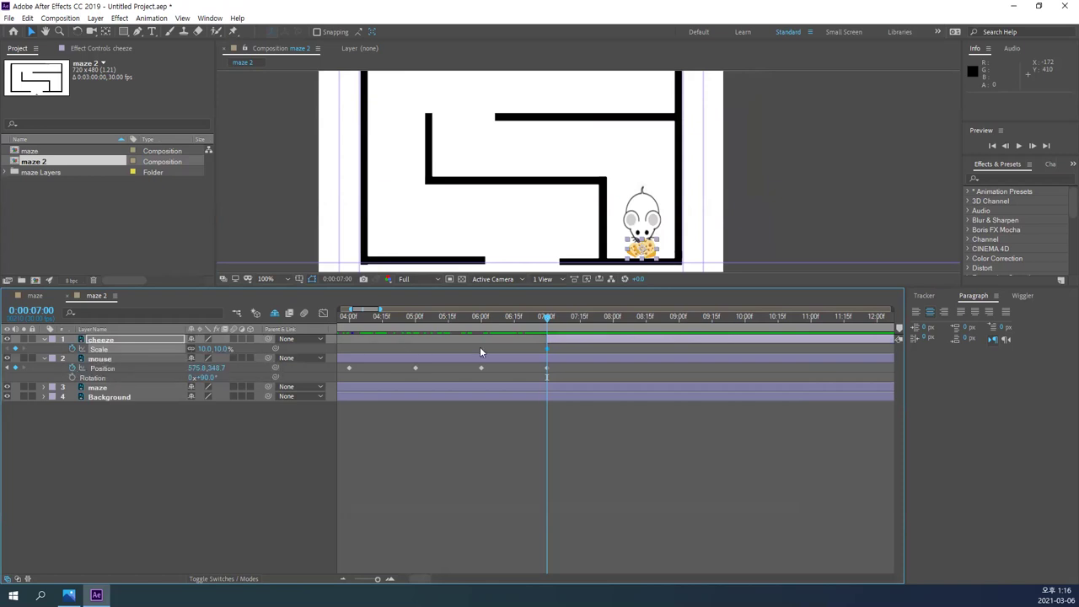
left_click(34, 311)
type("8.")
key("Return")
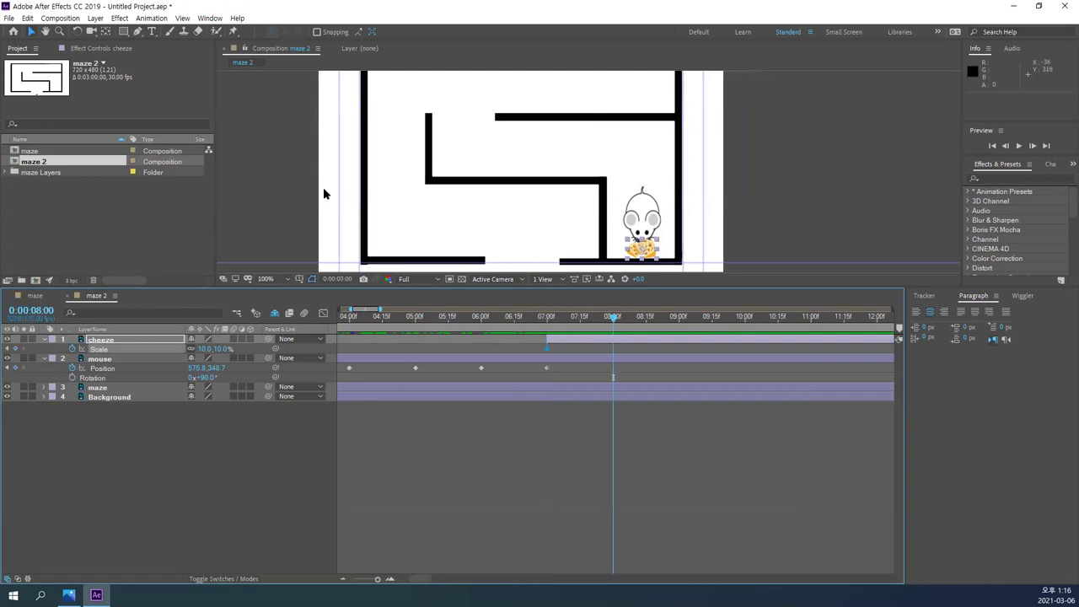
left_click(205, 348)
type("100")
key("Return")
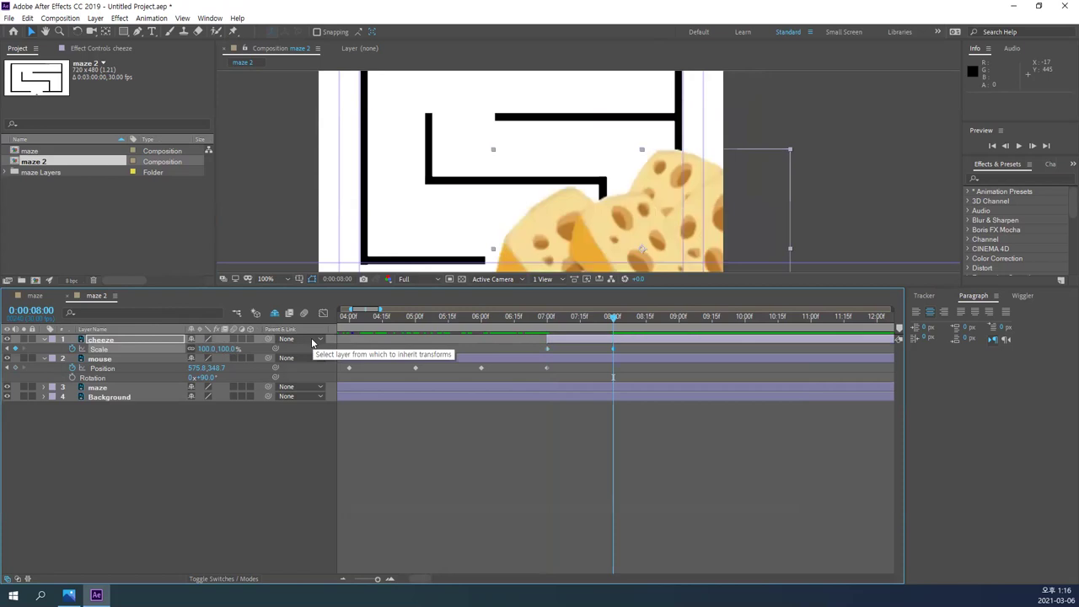
- Examine how the enlarged cheese covers the maze at 0:00:08:00, at several magnifications
key("comma")
key("comma")
key("comma")
key("comma")
key("period")
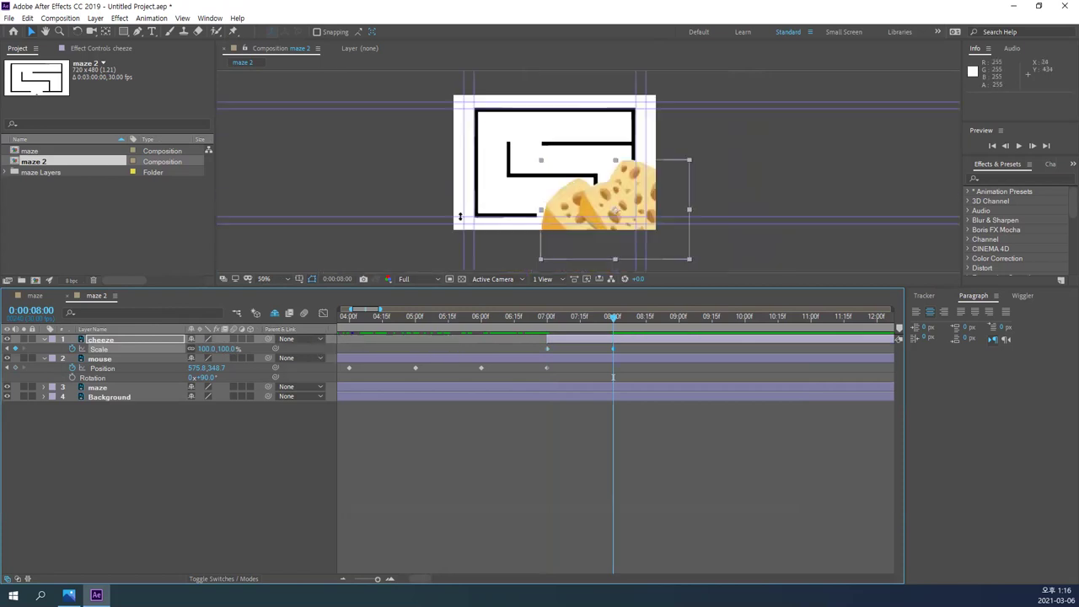
key("period")
left_click_drag(447, 226, 389, 150)
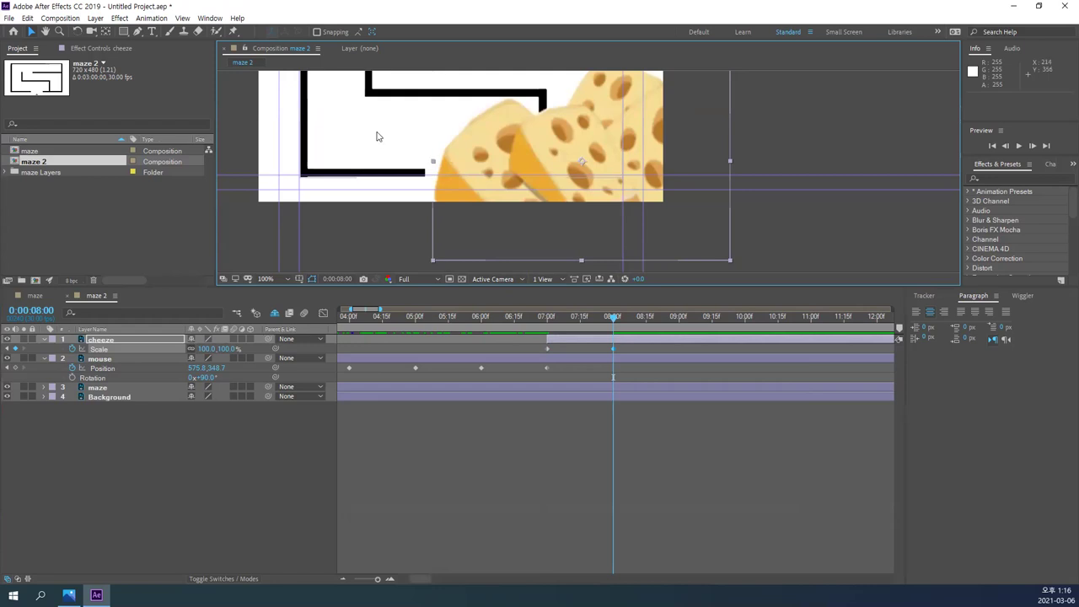
left_click_drag(377, 132, 424, 194)
key("comma")
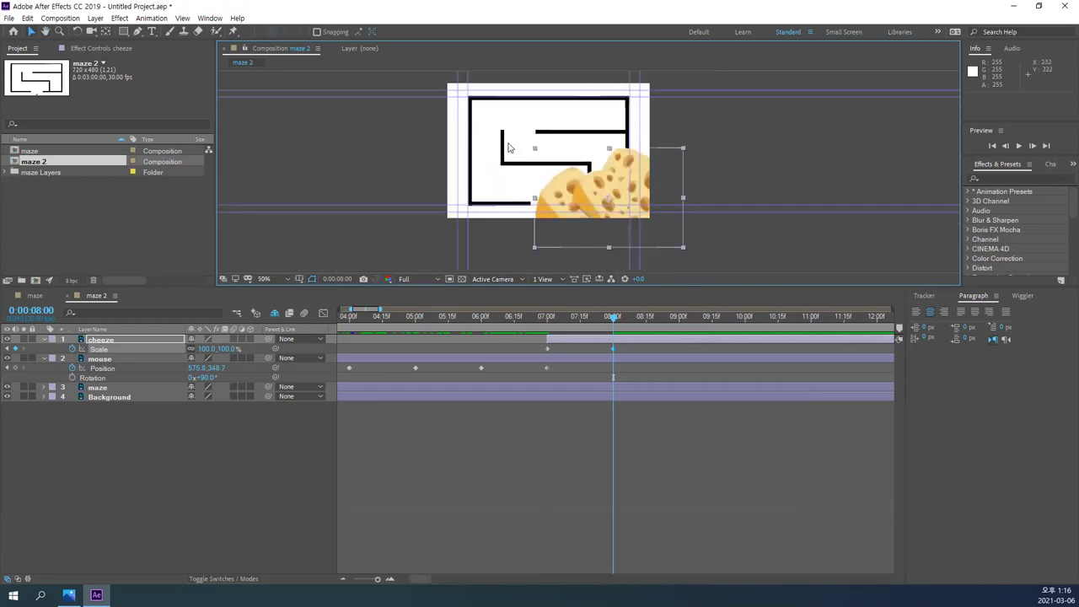
key("period")
left_click_drag(447, 170, 322, 116)
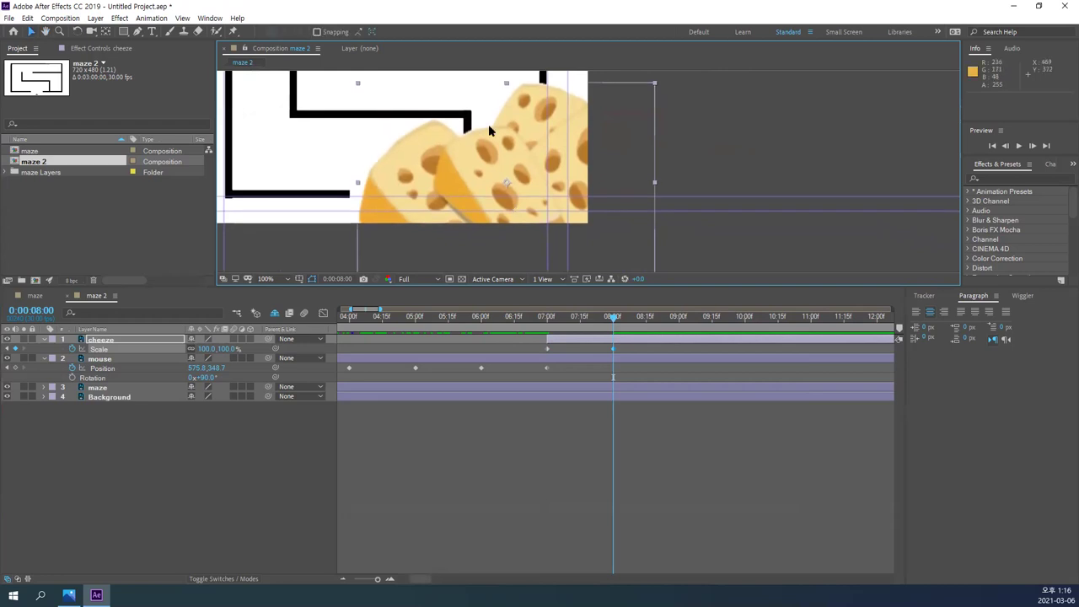
- Scrub between 0:00:07:06 and 0:00:07:29 to examine how the cheese grows over the mouse and maze
mouse_move(613, 318)
left_mouse_down()
mouse_move(552, 318)
mouse_move(612, 326)
left_mouse_up()
left_click_drag(682, 167, 791, 207)
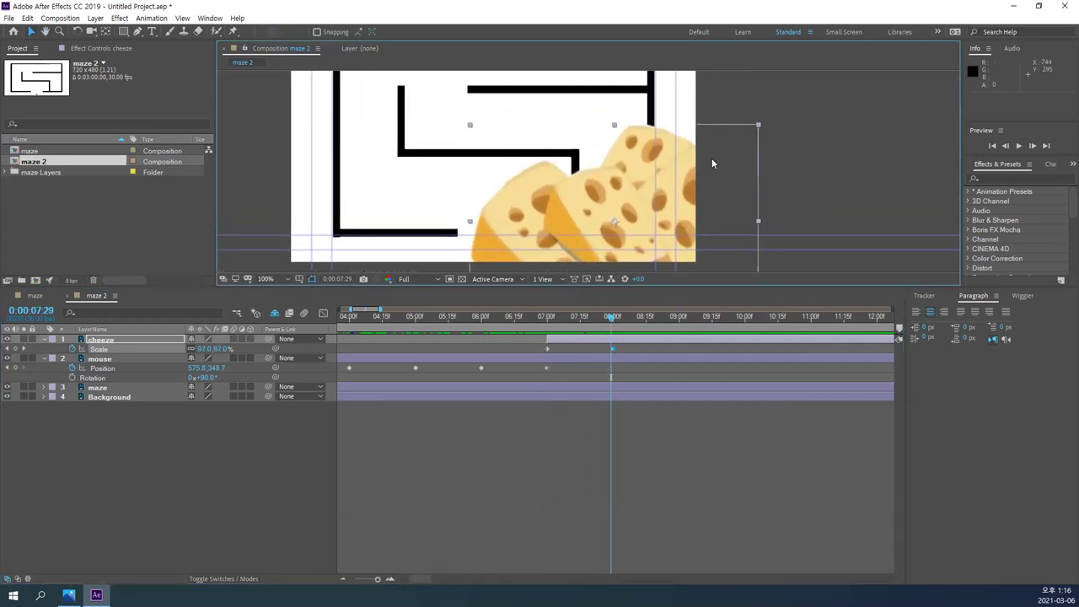
scroll(711, 157, "down", 2)
key("v")
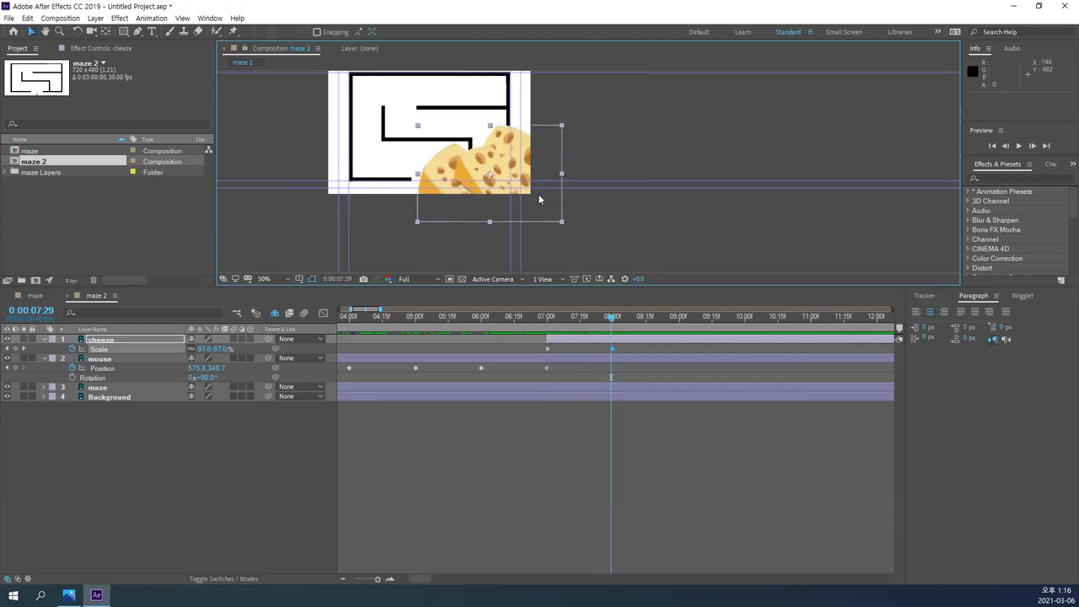
scroll(585, 173, "up", 2)
left_click_drag(587, 174, 689, 195)
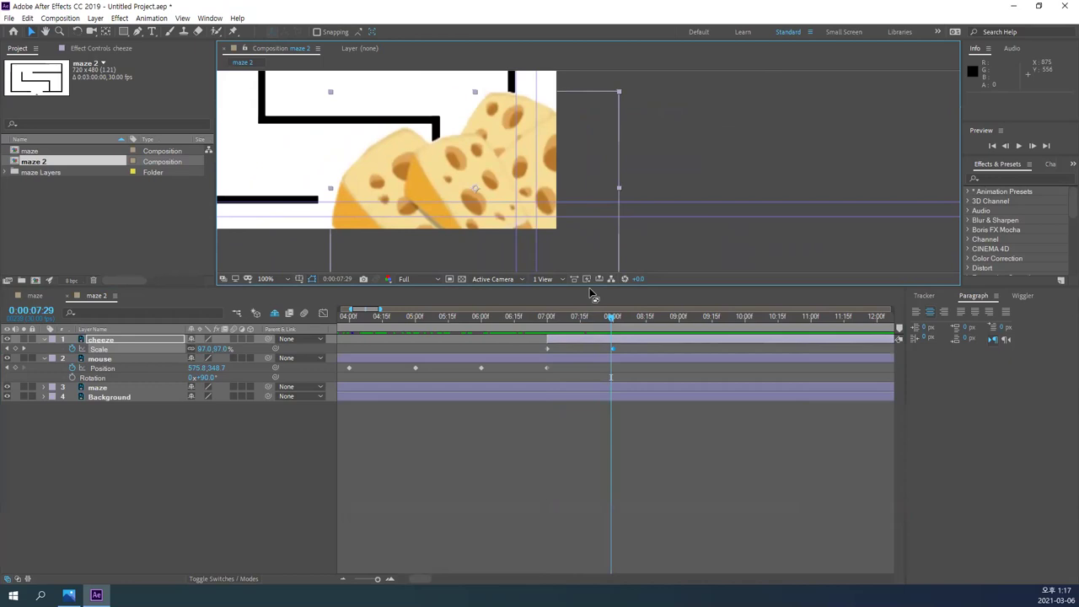
left_click(560, 319)
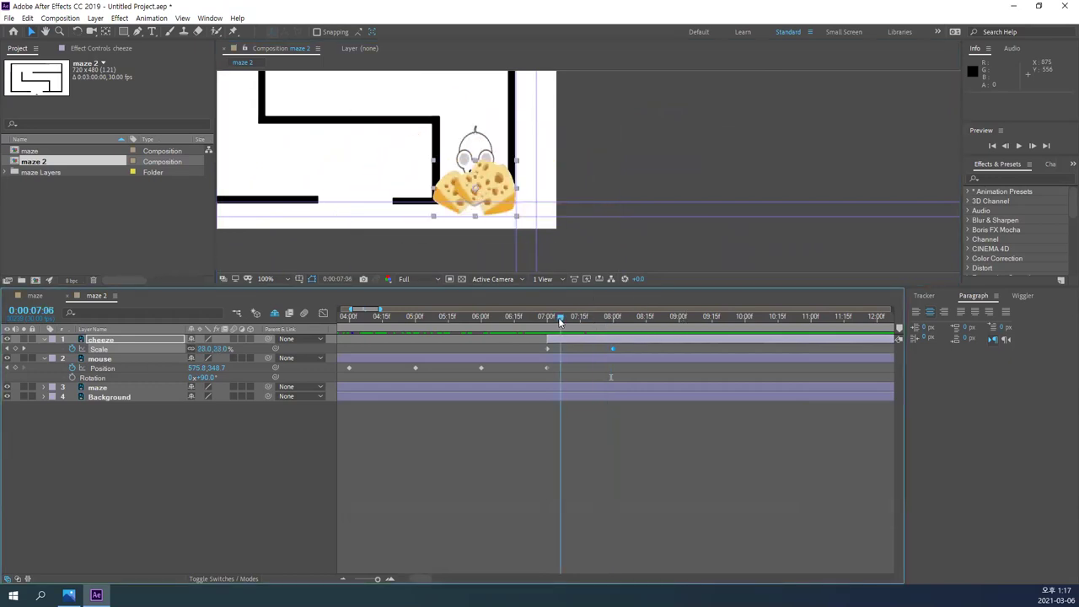
left_click_drag(560, 321, 591, 317)
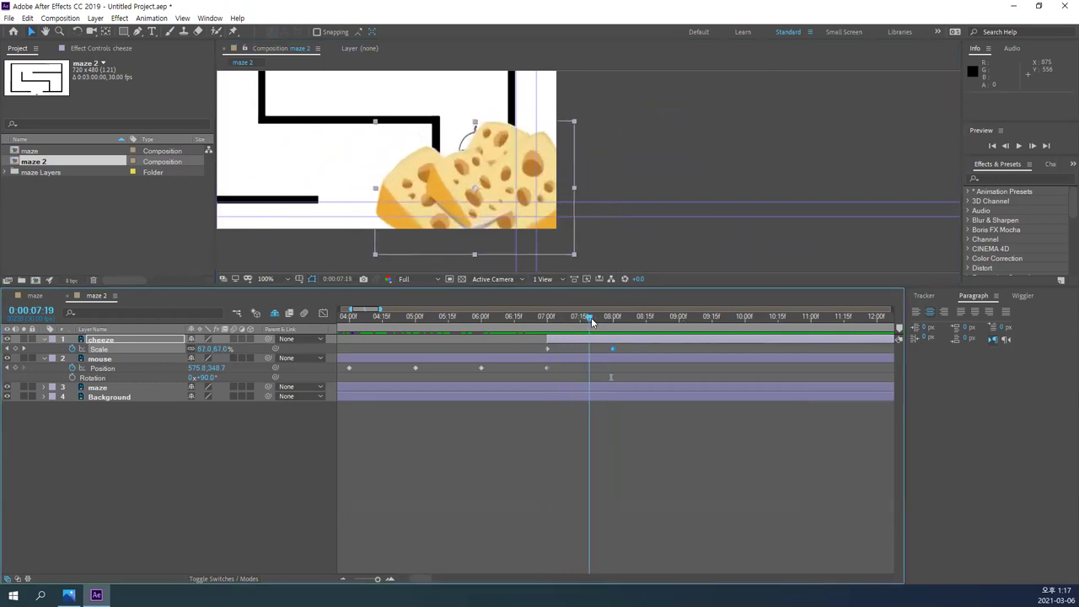
left_click_drag(628, 192, 904, 223)
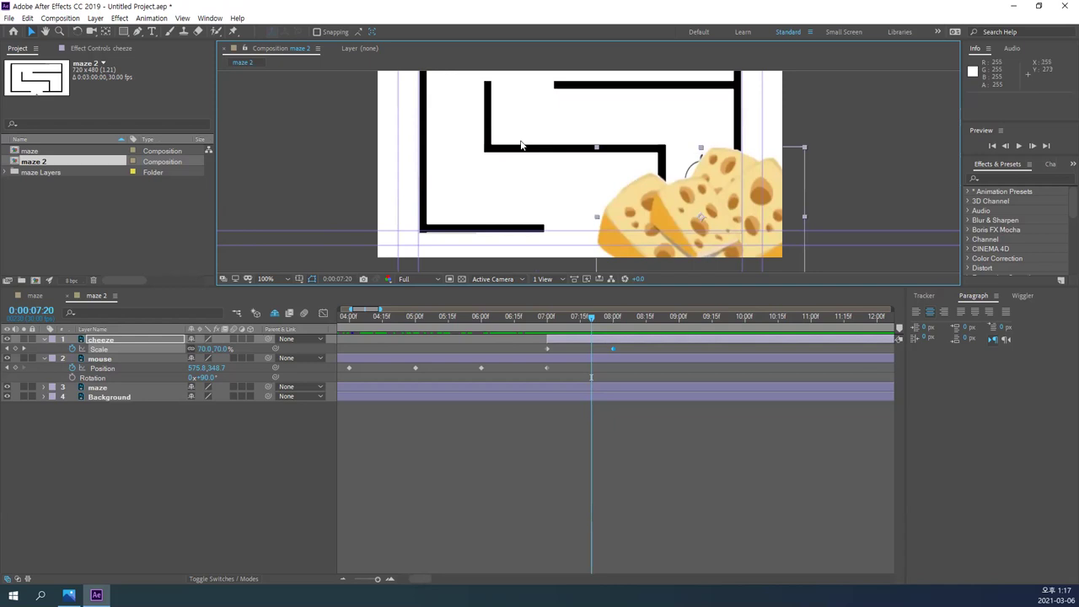
scroll(520, 139, "down", 2)
scroll(520, 140, "up", 1)
left_click_drag(550, 160, 460, 205)
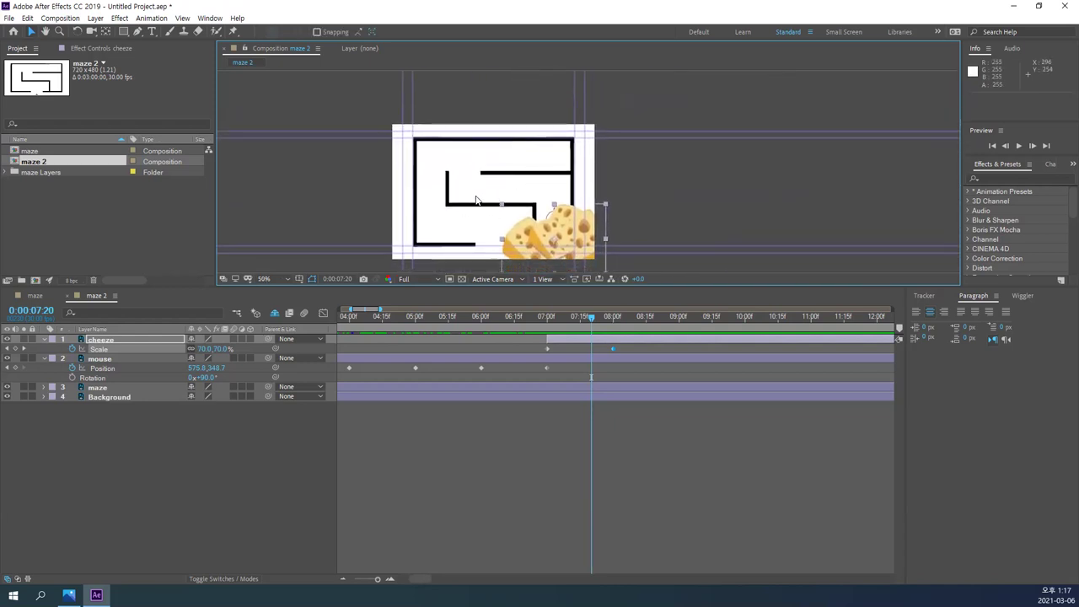
right_click(477, 196)
left_click(358, 108)
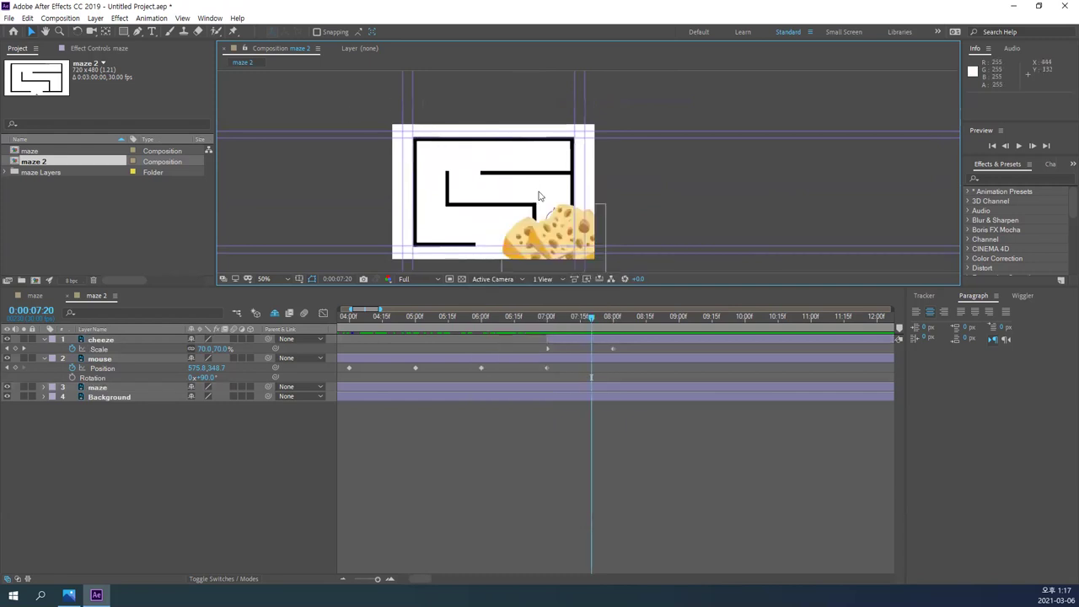
mouse_move(591, 317)
left_mouse_down()
mouse_move(549, 319)
mouse_move(603, 317)
left_mouse_up()
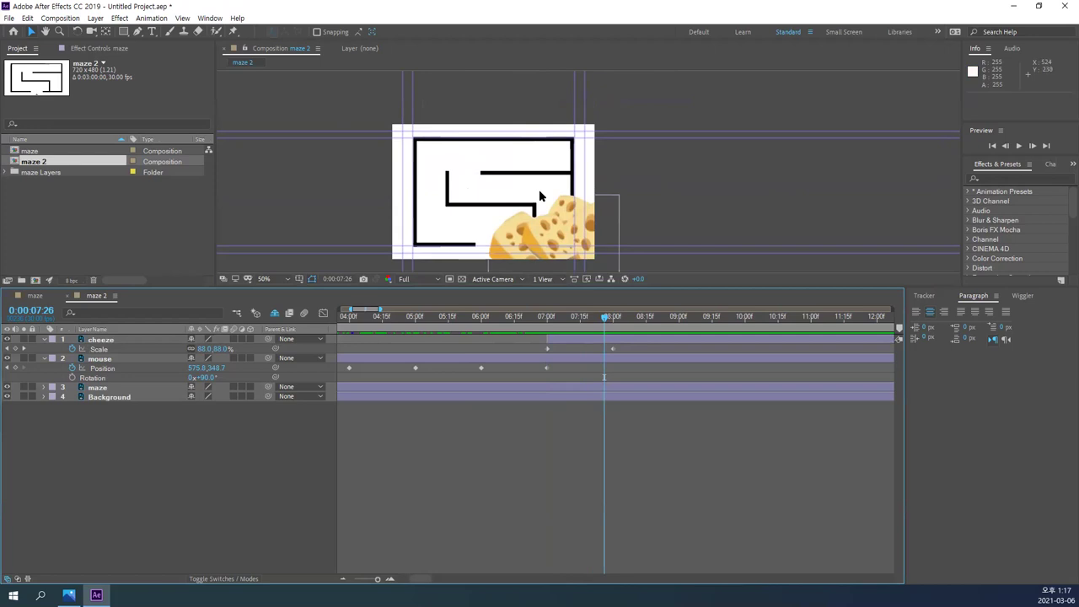
- Select the cheeze layer with the playhead at 0:00:07:26 and the enlarged cheese in view
scroll(514, 189, "up", 2)
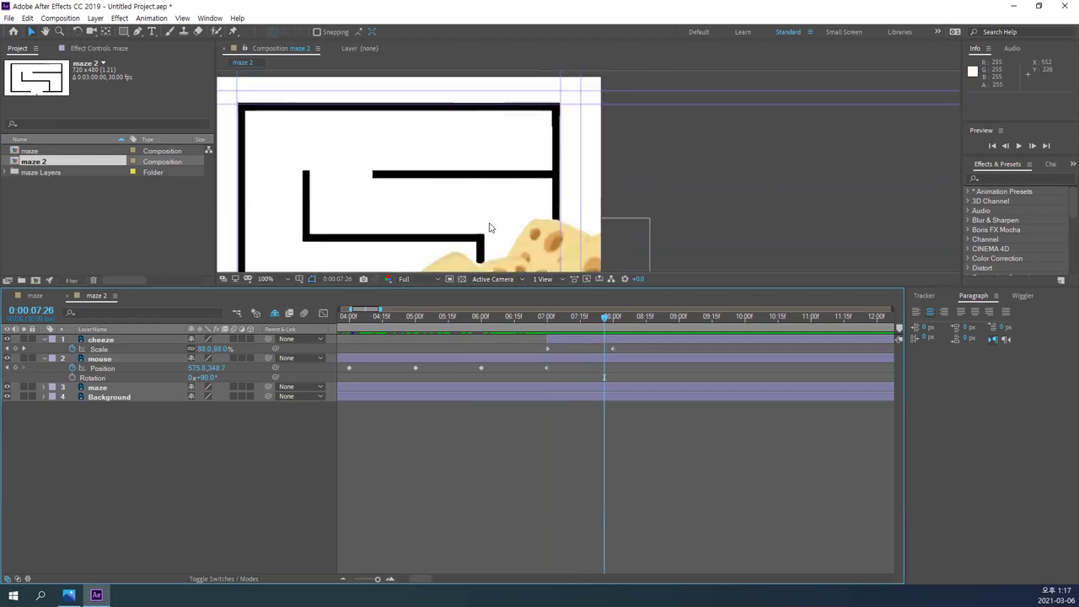
left_click_drag(581, 190, 635, 152)
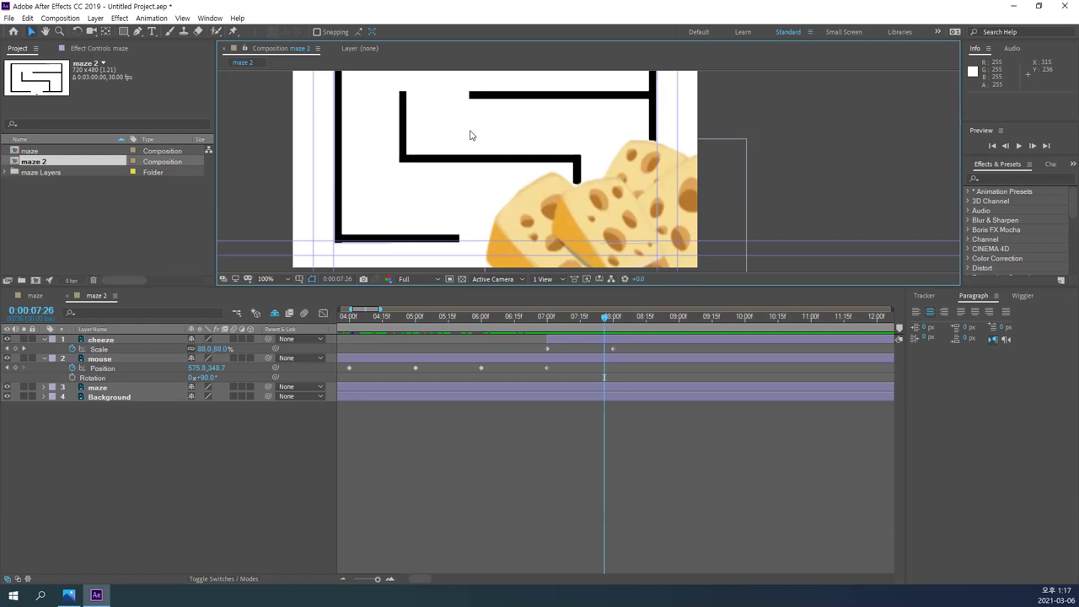
key("h")
left_click_drag(410, 212, 228, 163)
key("v")
left_click(152, 340)
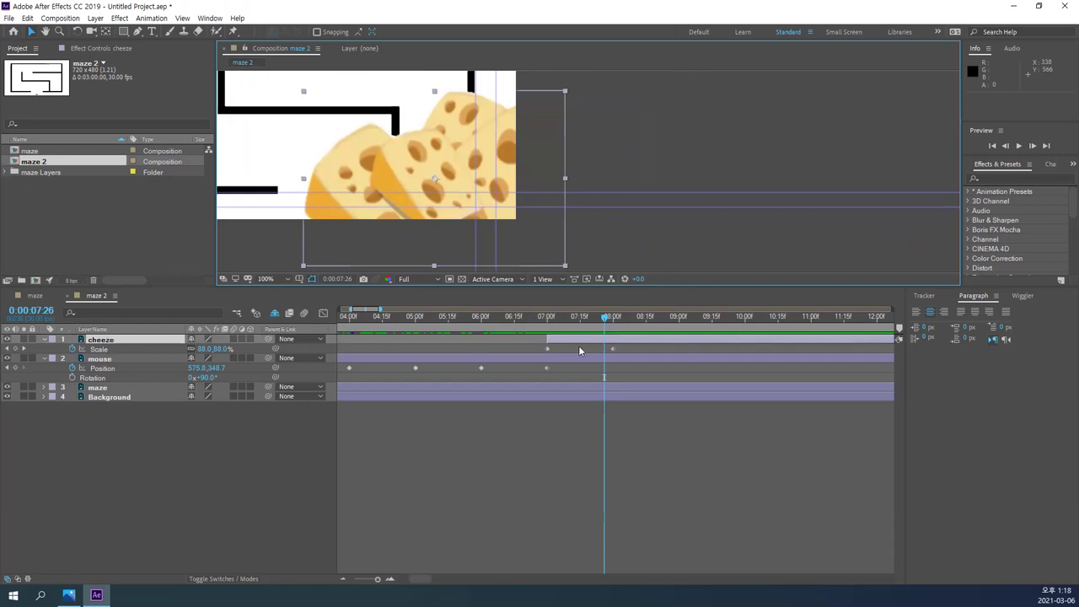
- Examine the full-size cheese against the maze at 0:00:08:00, at different magnifications and view positions
left_click(608, 322)
left_click_drag(608, 322, 615, 322)
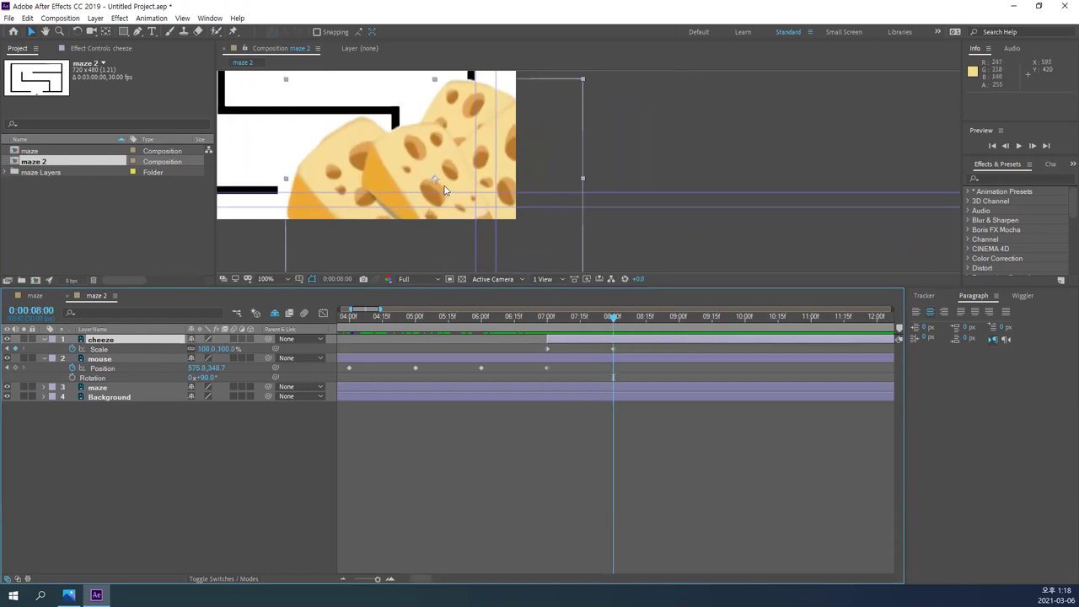
key("period")
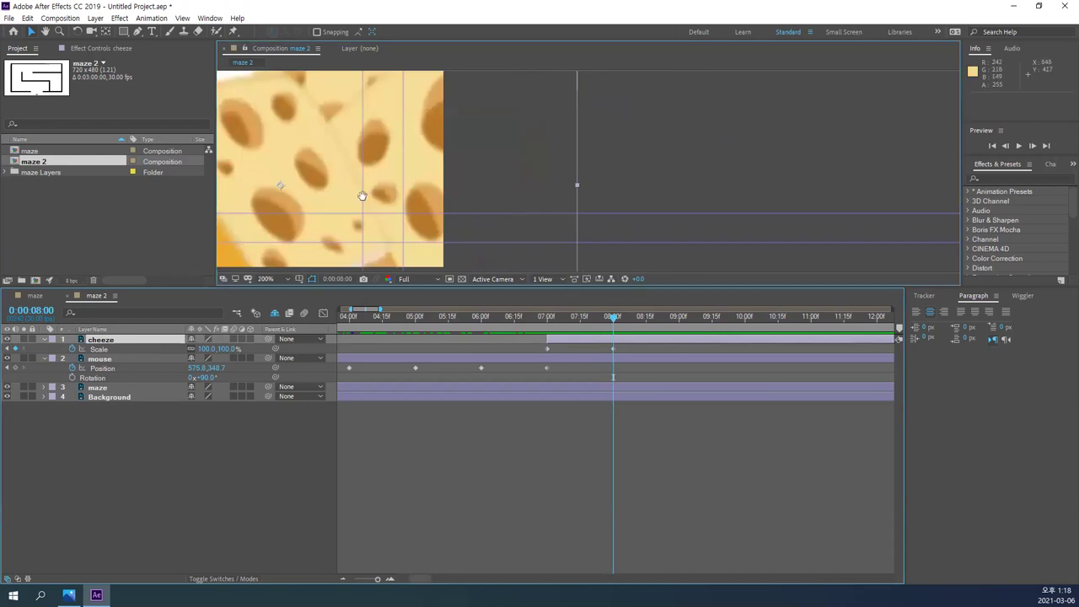
left_click_drag(362, 193, 446, 197)
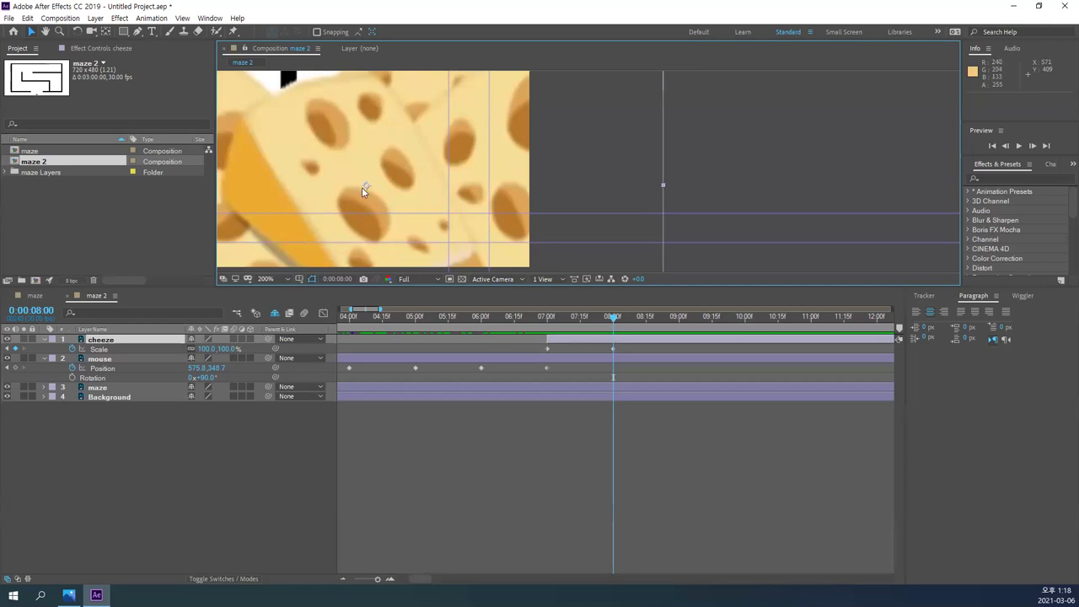
scroll(361, 187, "down", 2)
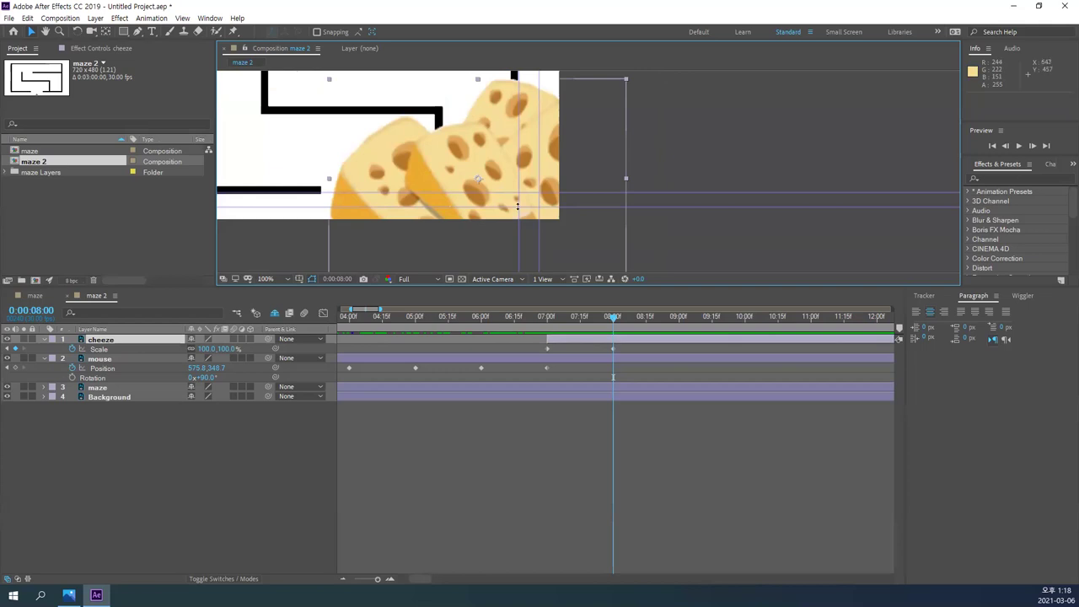
mouse_move(613, 318)
left_mouse_down()
mouse_move(568, 320)
mouse_move(602, 320)
mouse_move(616, 335)
left_mouse_up()
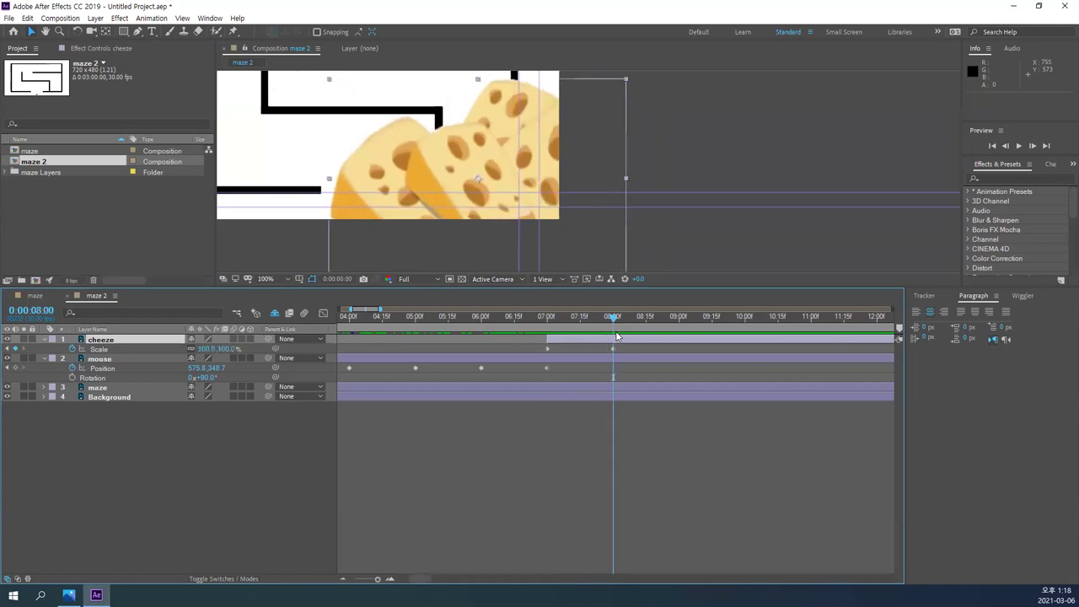
left_click_drag(336, 73, 511, 145)
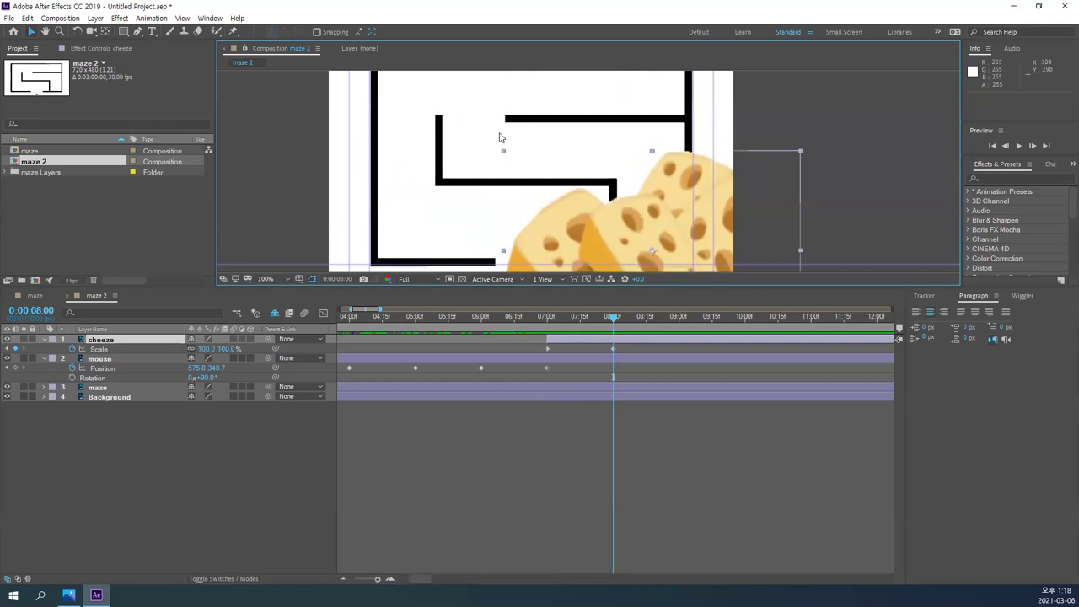
left_click_drag(522, 187, 416, 114)
left_click_drag(466, 202, 365, 168)
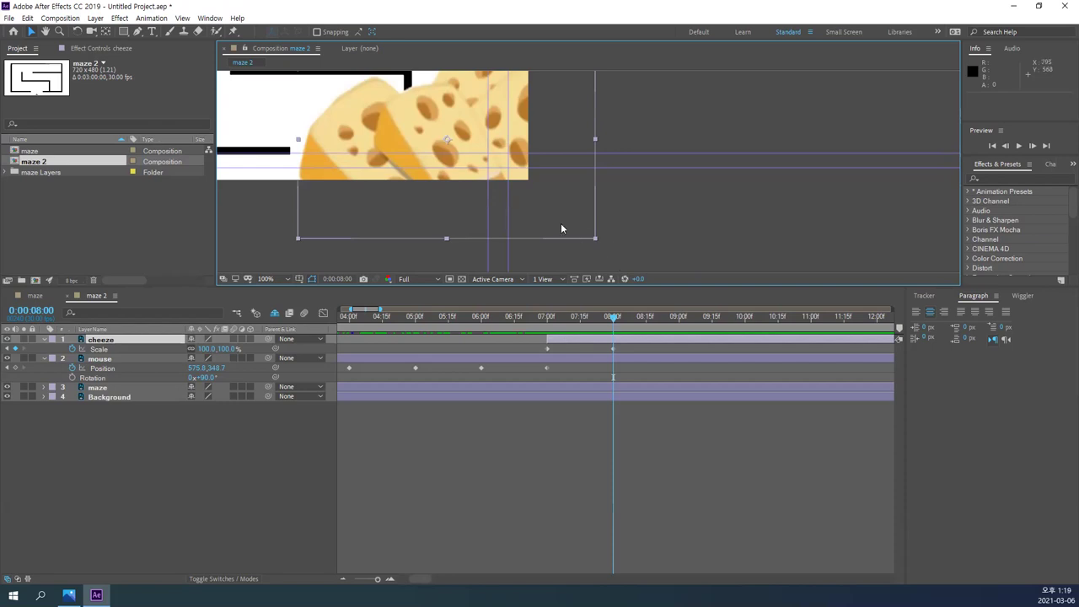
- Try moving the cheese around its centre point with the Selection tool, undoing each move
left_click_drag(421, 154, 358, 129)
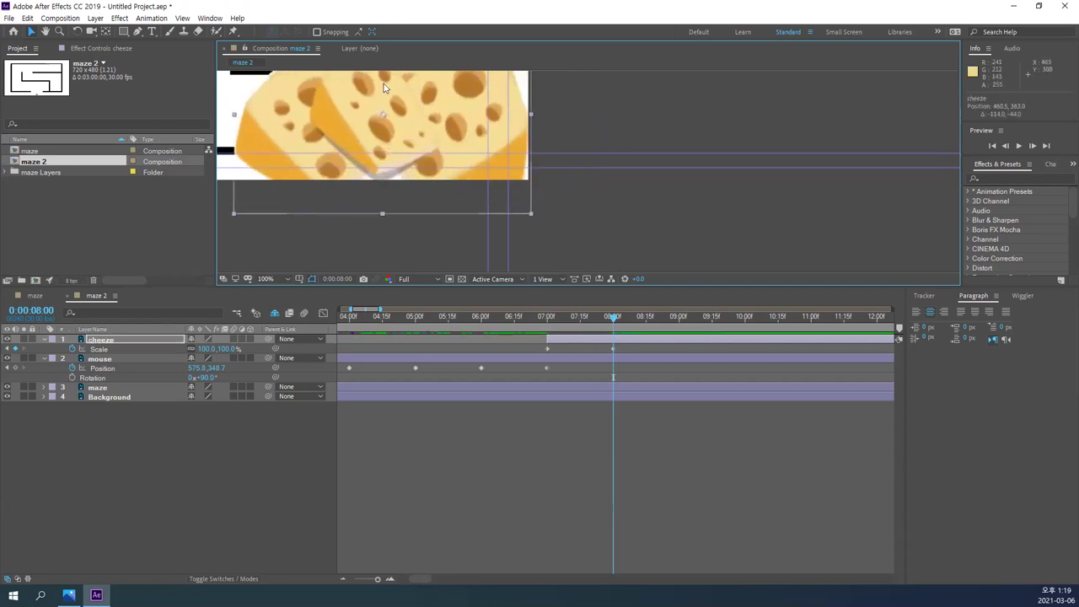
key("ctrl+z")
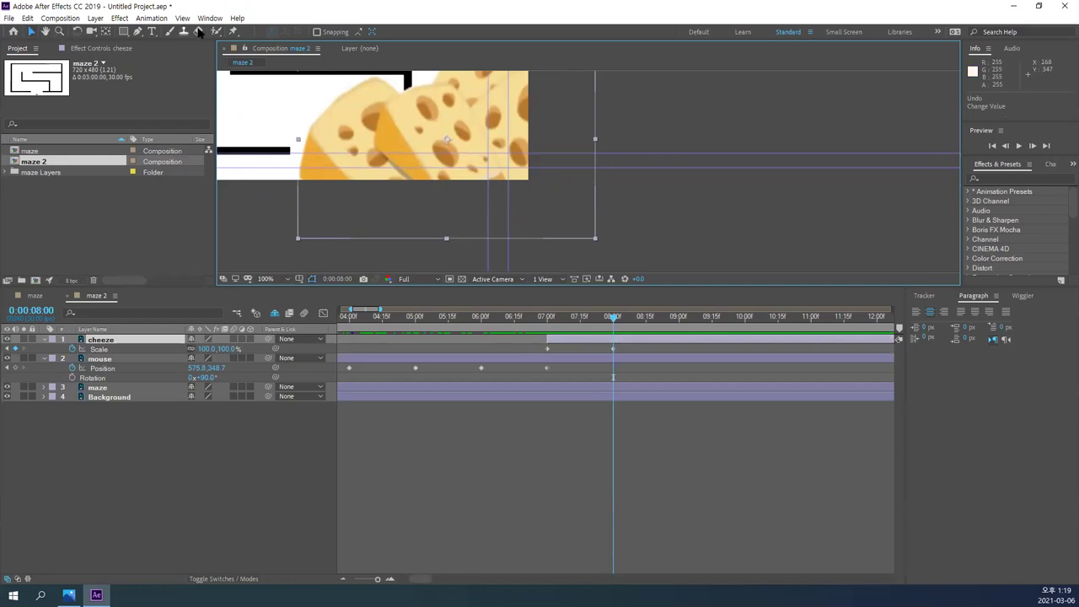
left_click(32, 32)
left_click_drag(449, 145, 385, 123)
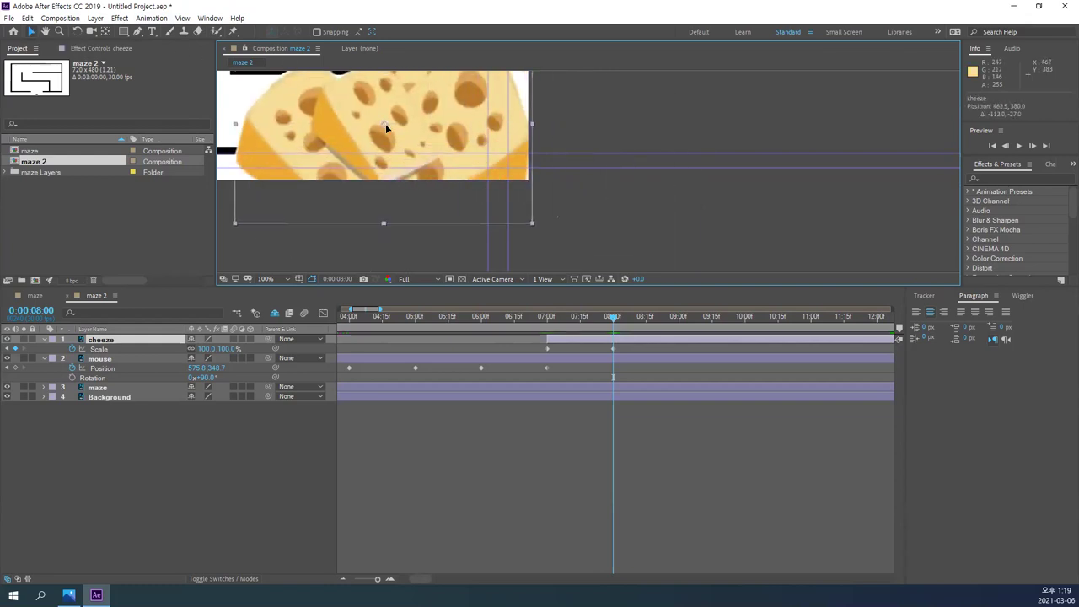
key("ctrl+z")
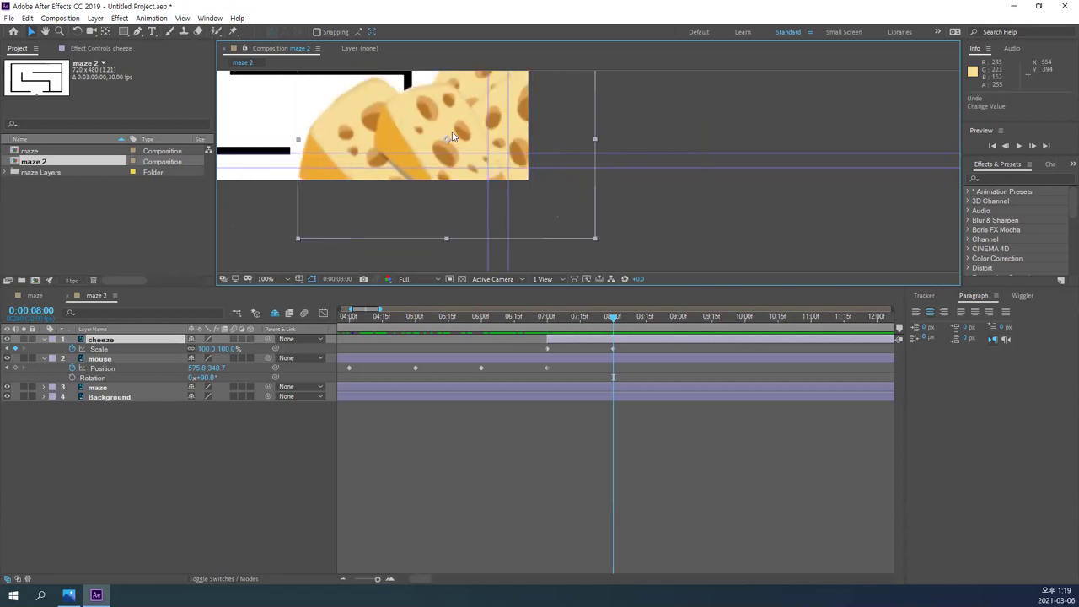
left_click_drag(446, 138, 524, 175)
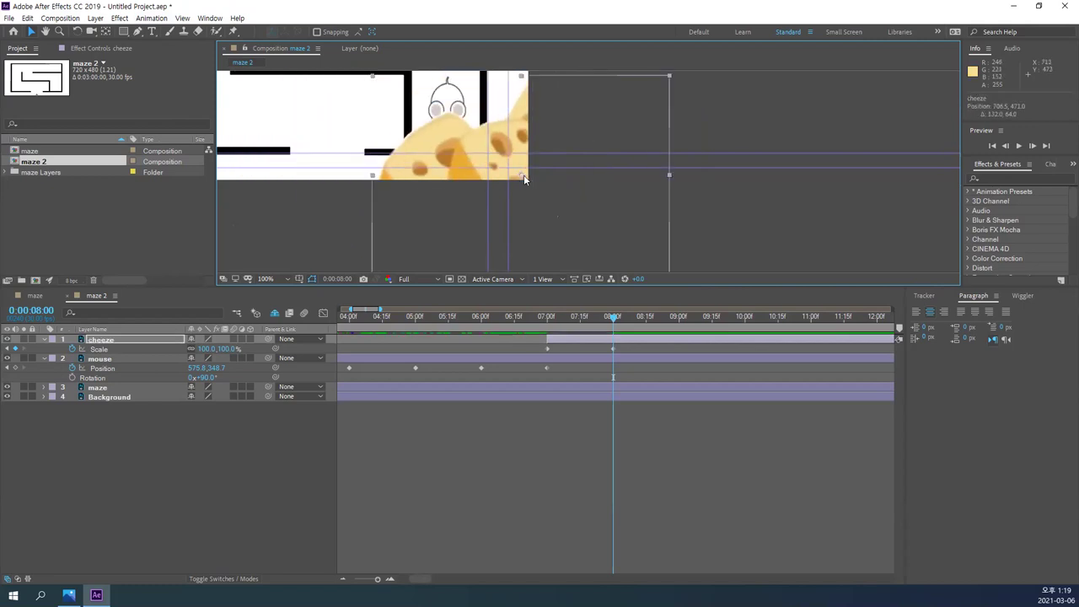
key("ctrl+z")
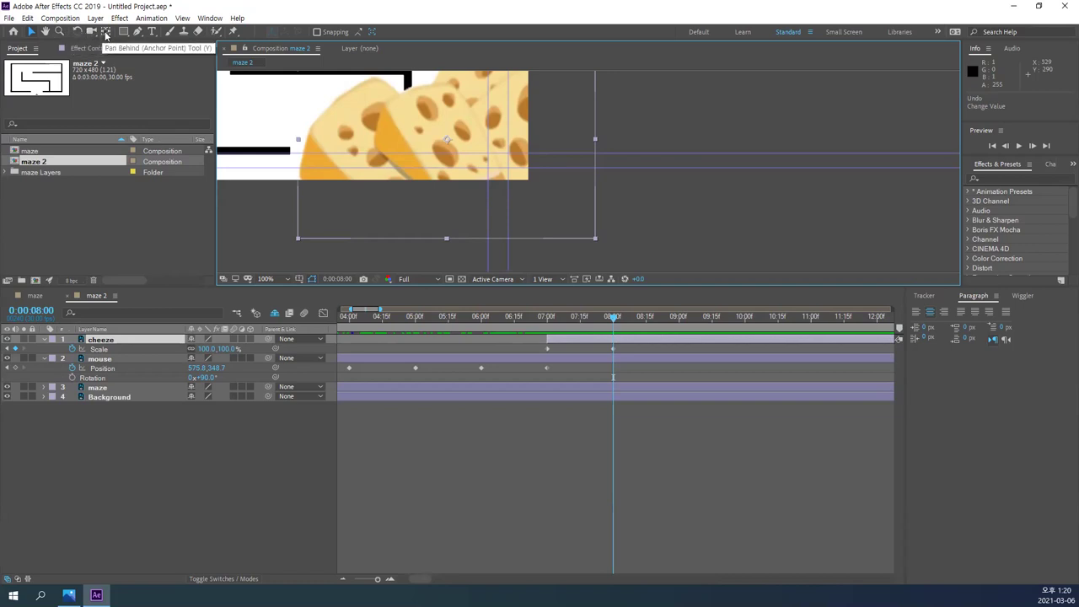
- Move the cheeze layer's anchor point to the lower-right corner of its bounding box with the Pan Behind tool
left_click(105, 35)
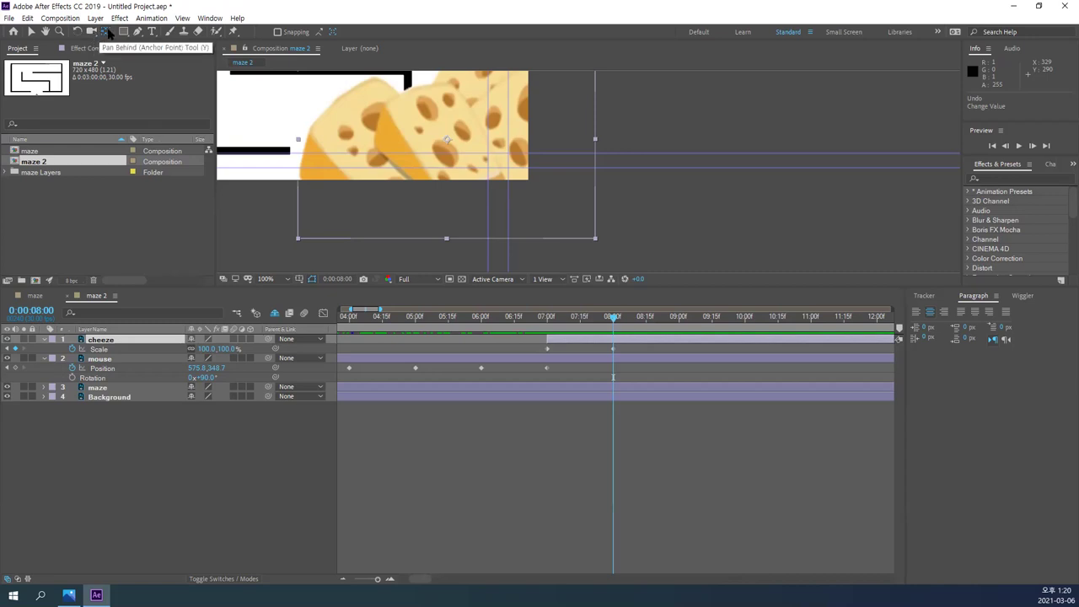
left_click(30, 32)
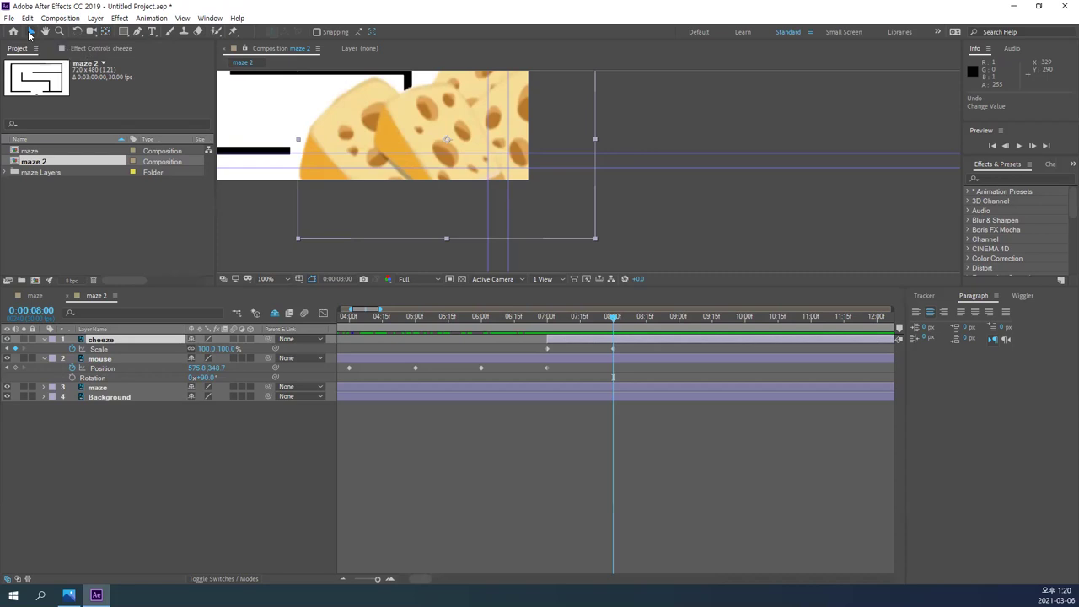
left_click(104, 32)
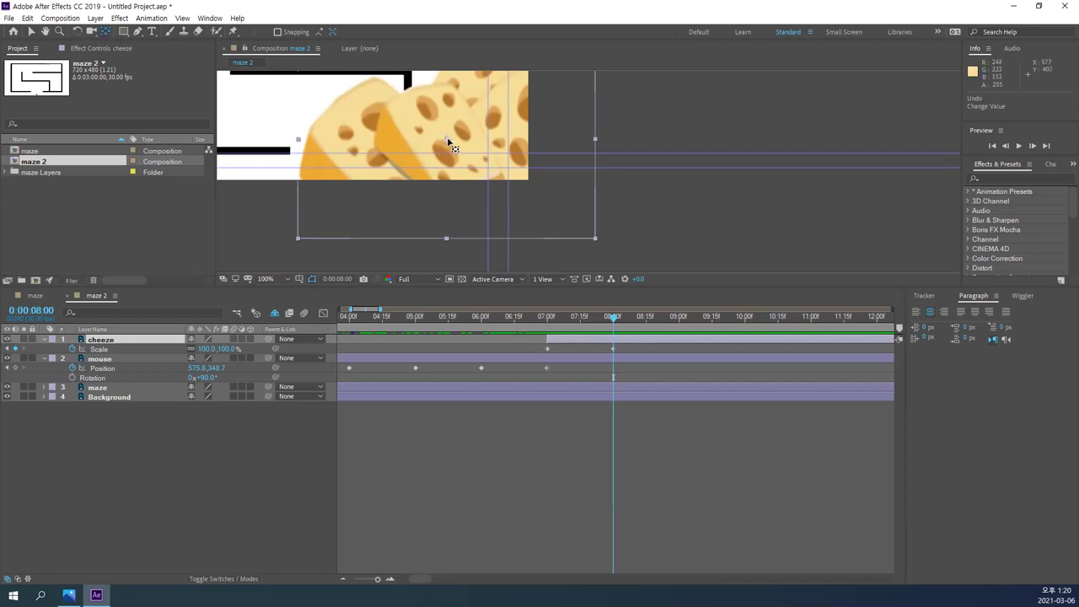
left_click_drag(448, 141, 596, 241)
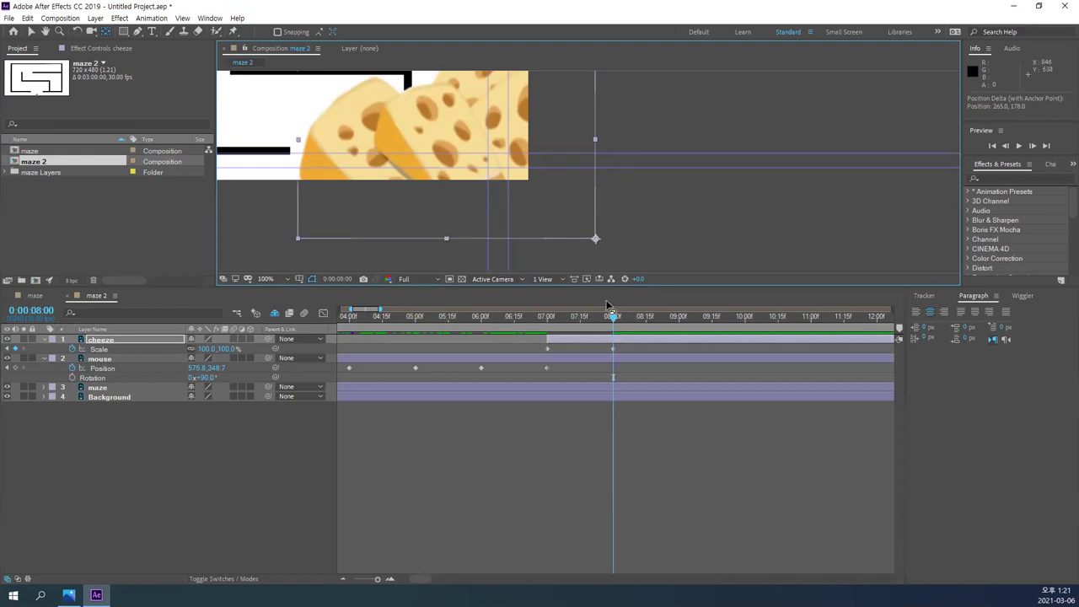
mouse_move(616, 323)
left_mouse_down()
mouse_move(542, 321)
mouse_move(618, 321)
mouse_move(548, 321)
mouse_move(595, 326)
mouse_move(639, 360)
mouse_move(612, 343)
left_mouse_up()
scroll(590, 167, "down", 2)
scroll(599, 184, "down", 1)
scroll(599, 184, "up", 1)
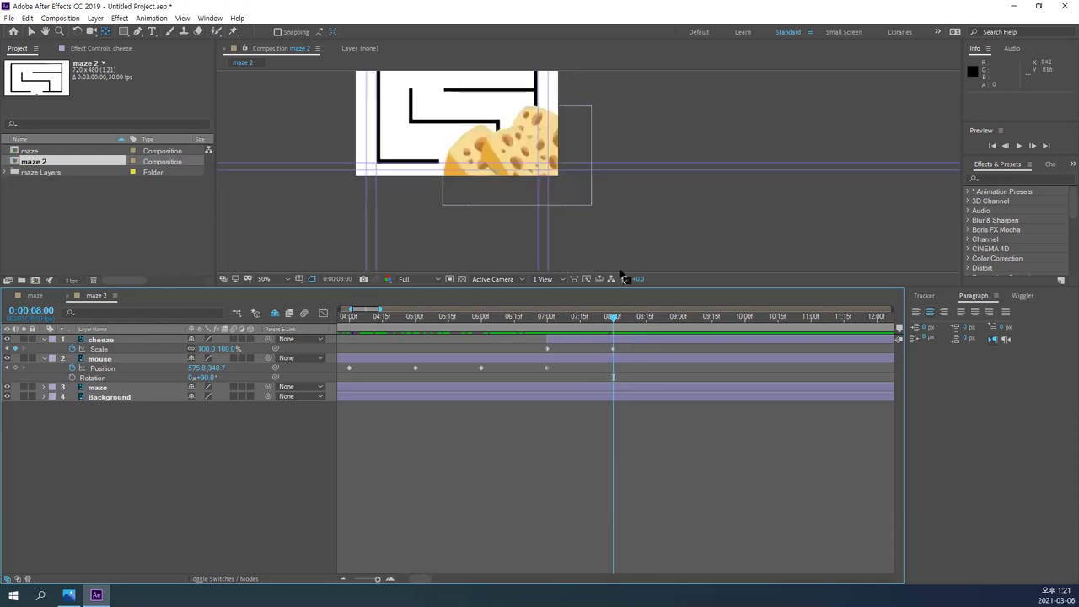
- Move the cheeze layer at 0:00:07:00 to just below the mouse's nose, at about position 603.5, 432
left_click(491, 158)
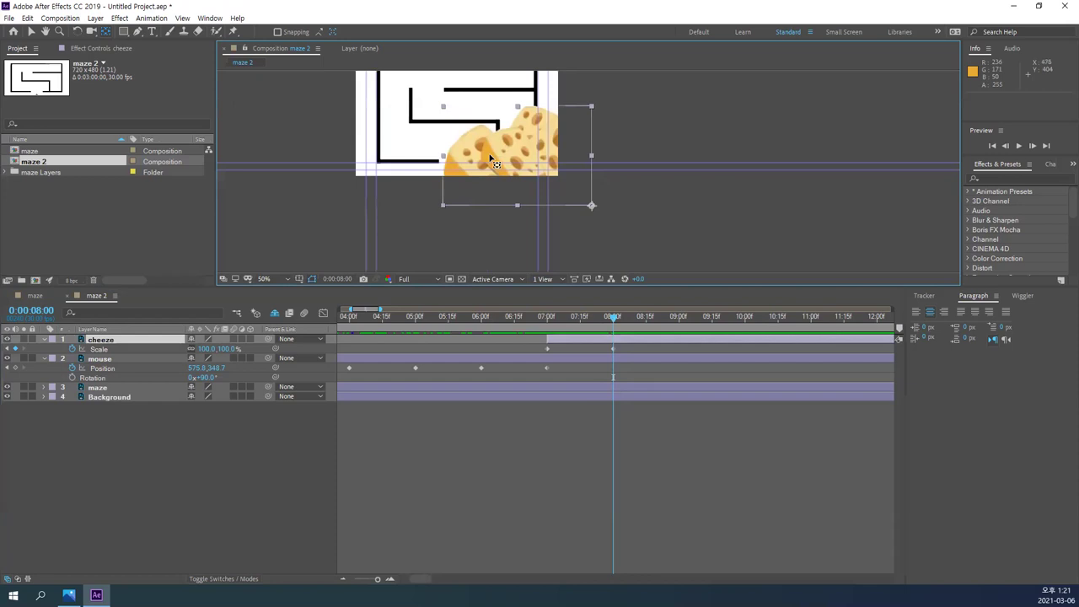
left_click_drag(612, 318, 547, 314)
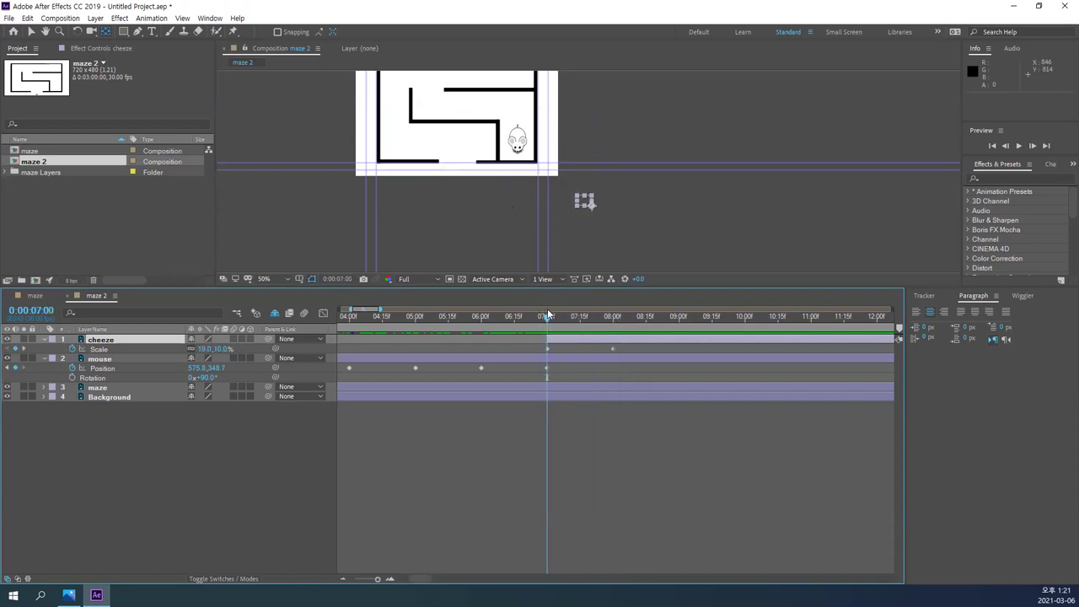
scroll(592, 213, "up", 2)
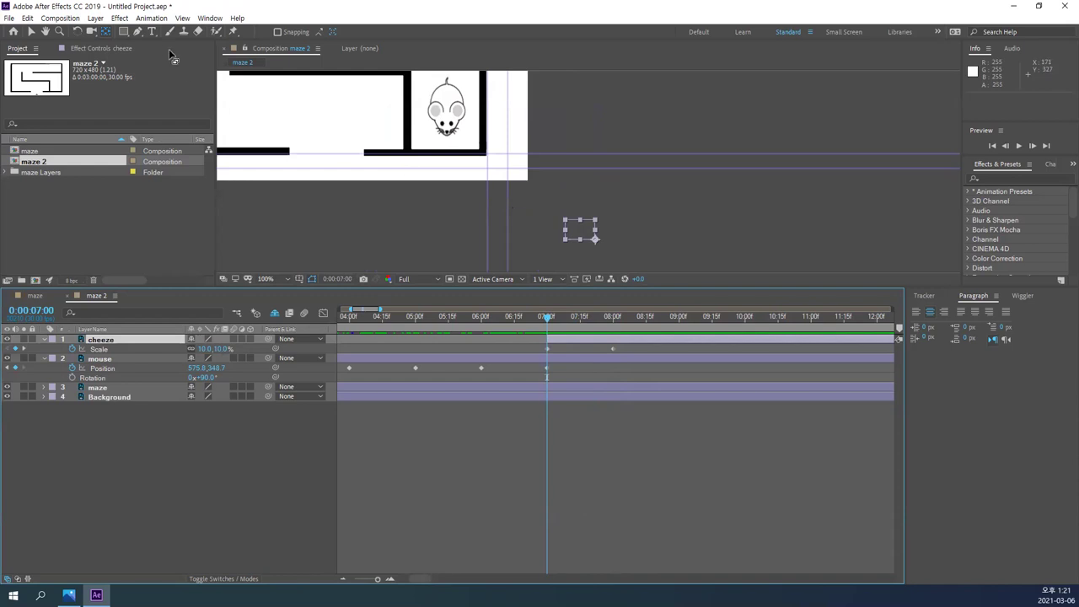
left_click(30, 31)
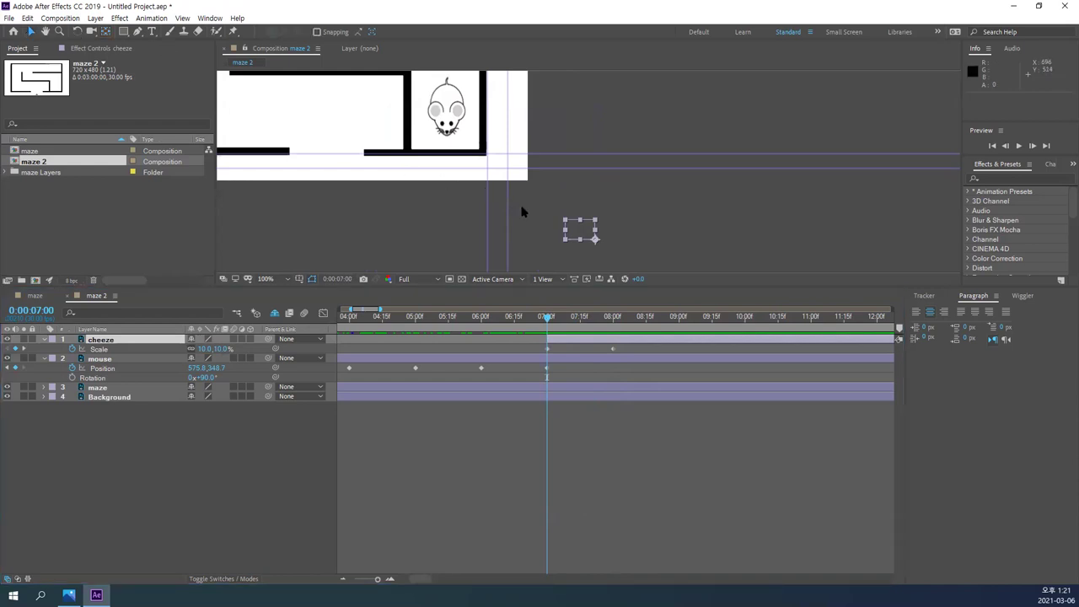
left_click_drag(592, 238, 450, 149)
key("Return")
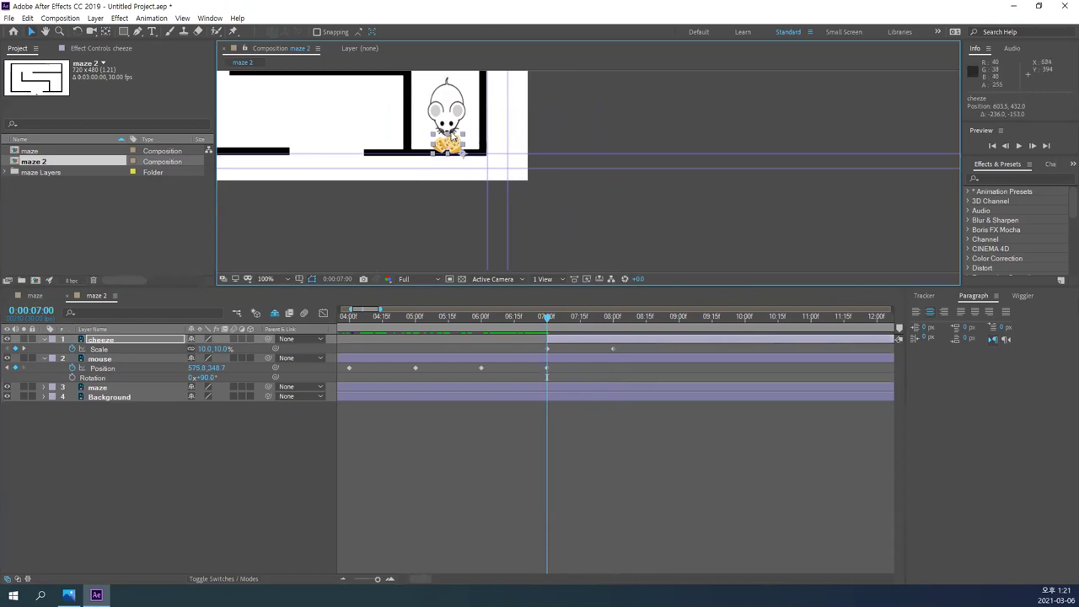
- Scrub from 0:00:07:00 to 0:00:08:00 and examine how the cheese grows from its new anchor point across the maze
left_click_drag(547, 316, 576, 317)
left_click_drag(584, 194, 680, 250)
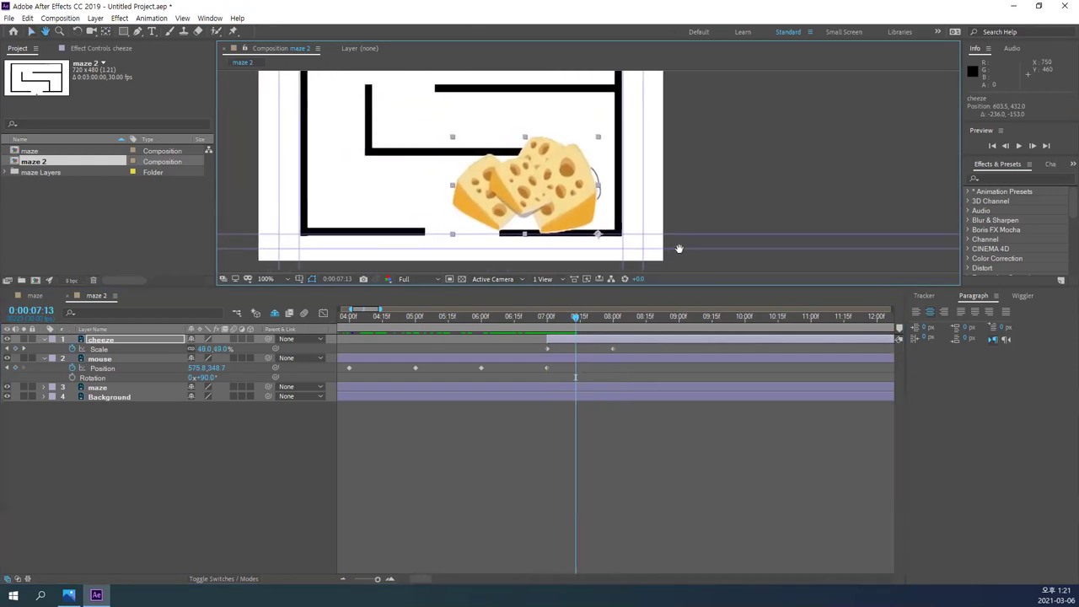
left_click_drag(569, 320, 612, 319)
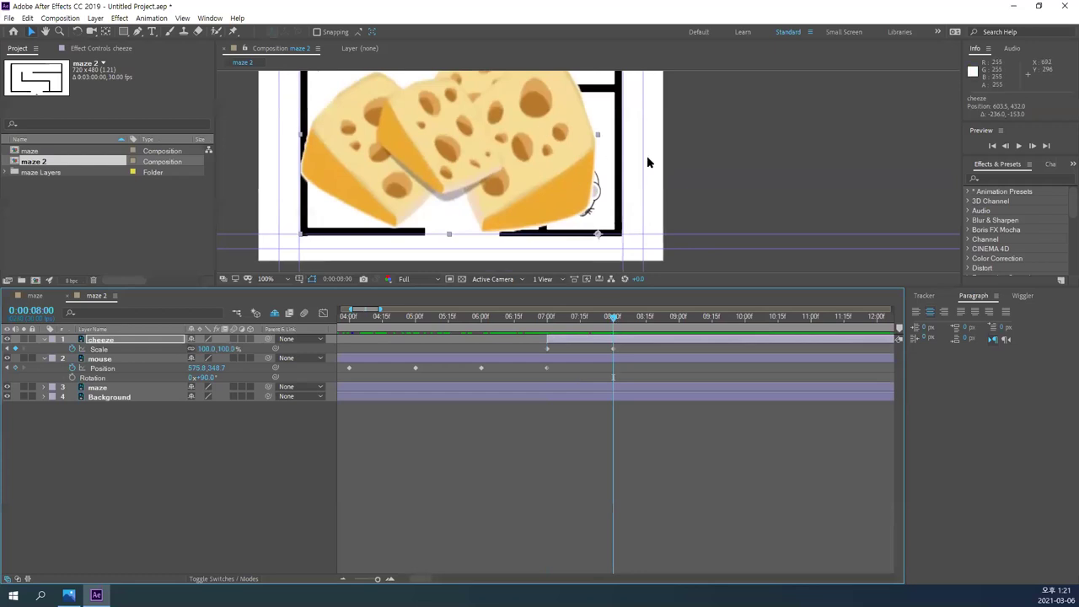
key("comma")
key("comma")
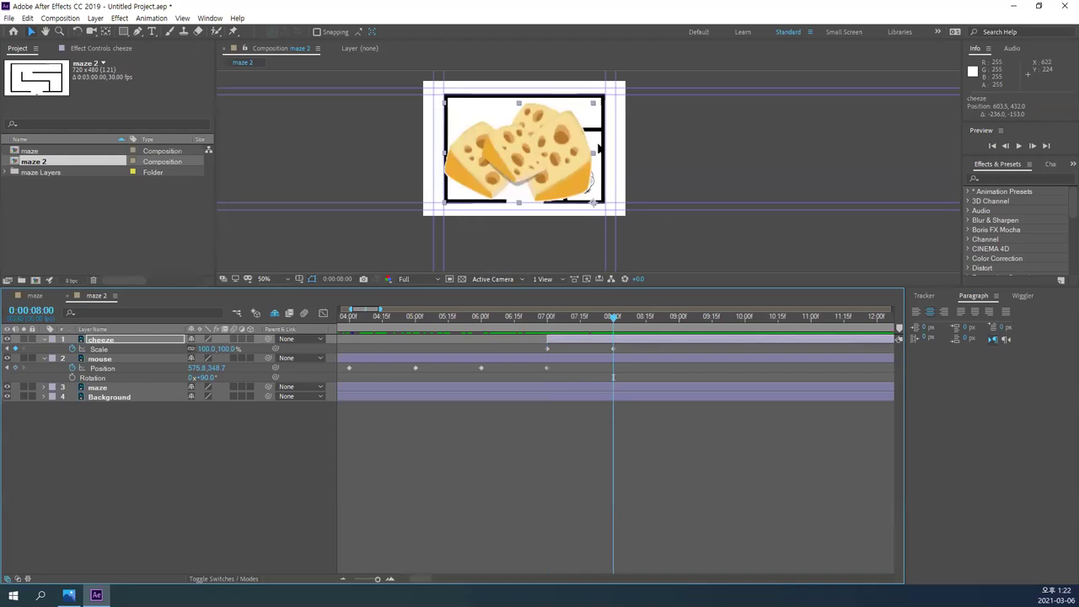
key("period")
key("period")
key("h")
key("v")
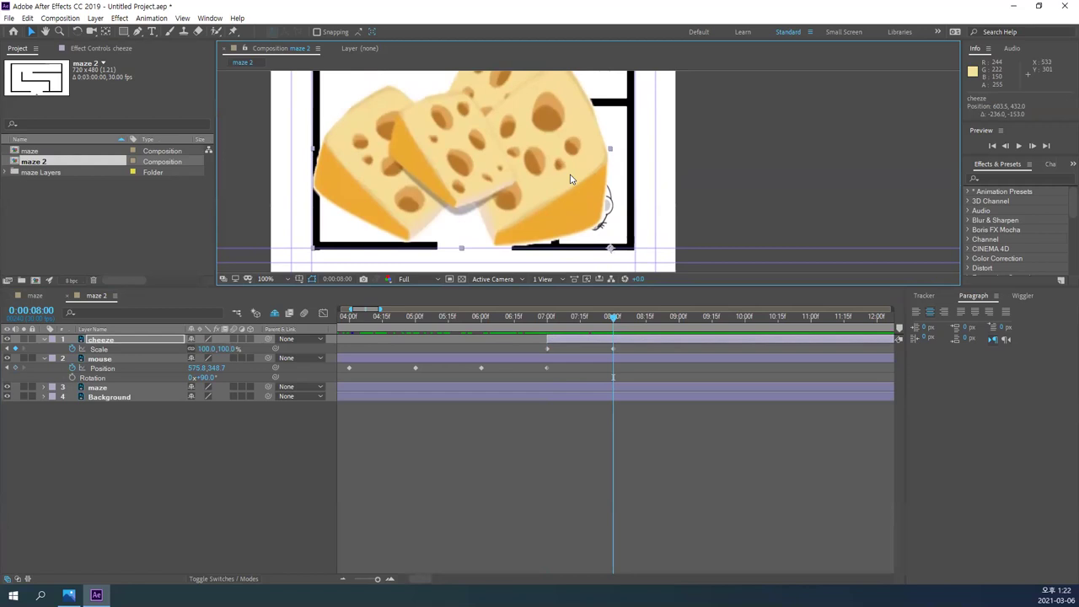
left_click(105, 31)
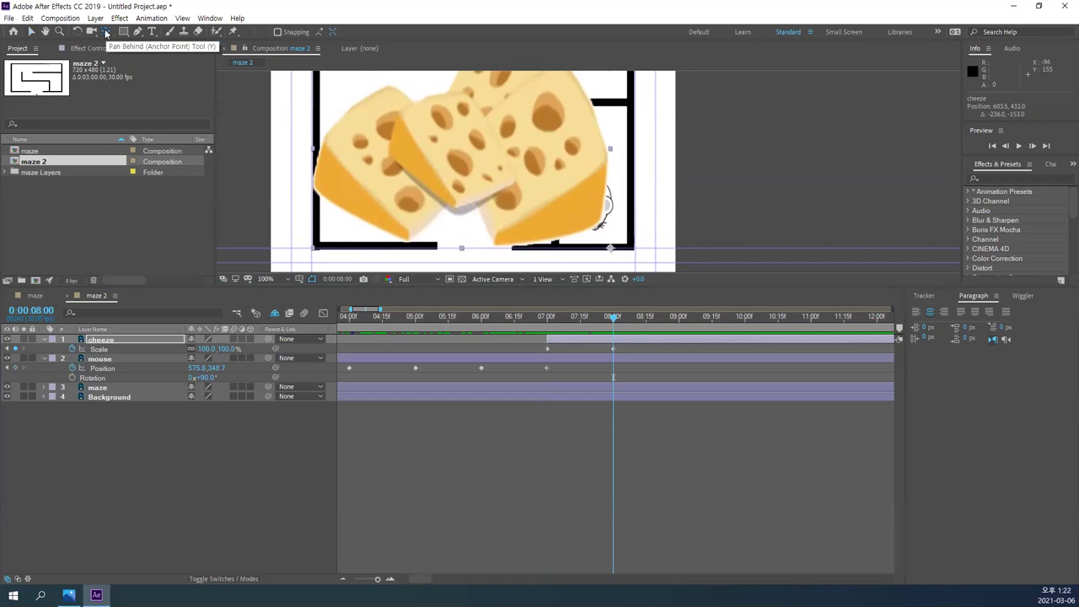
left_click(503, 126)
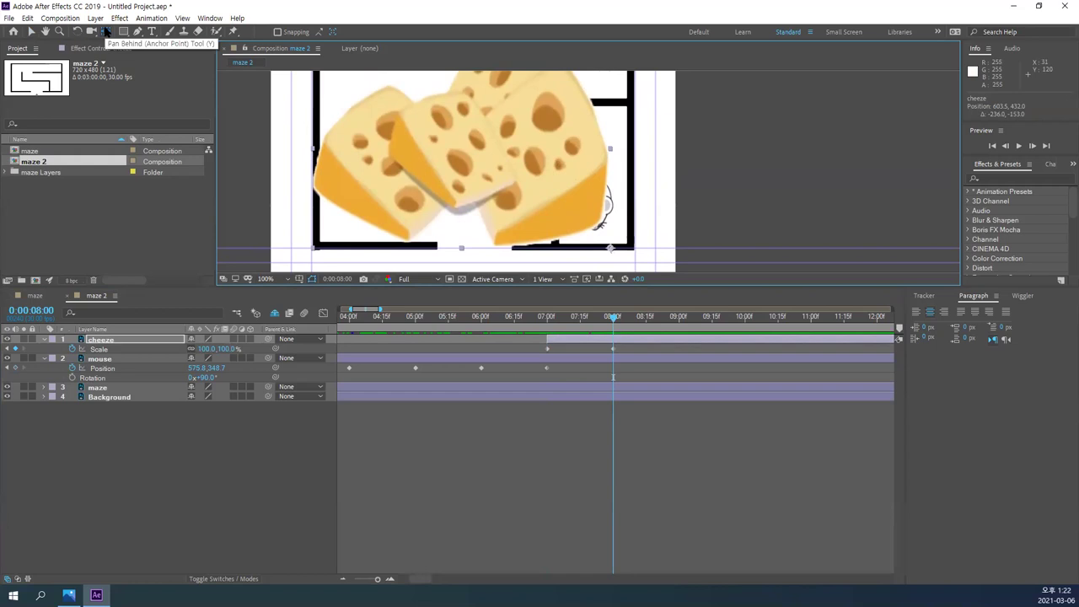
left_click(28, 33)
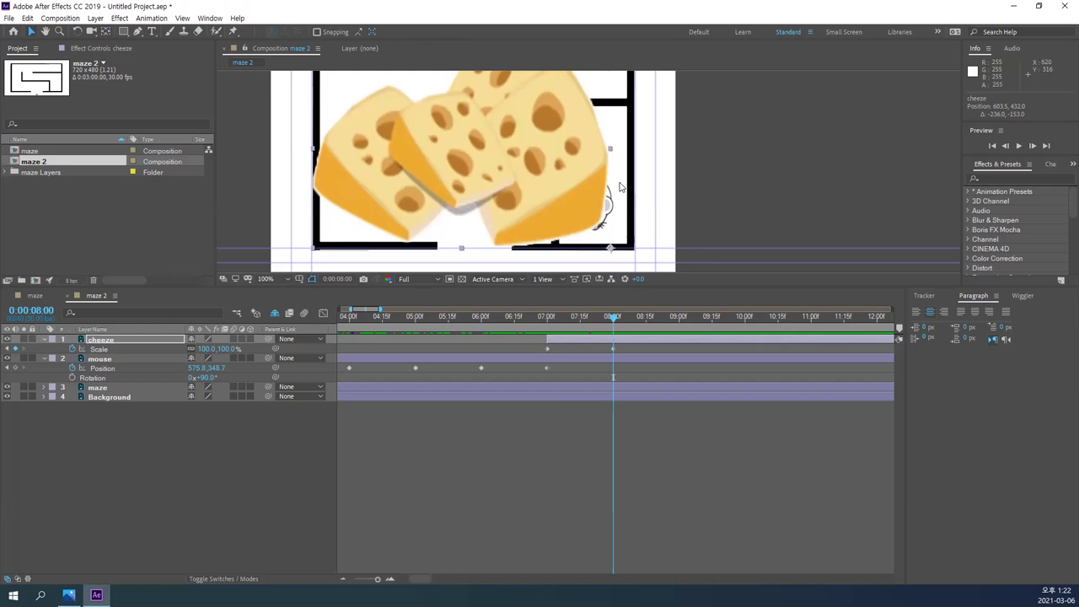
- Make the composition viewer taller than before, reducing the timeline's height, and bring the whole maze into view
scroll(699, 196, "right", 3)
scroll(699, 198, "left", 5)
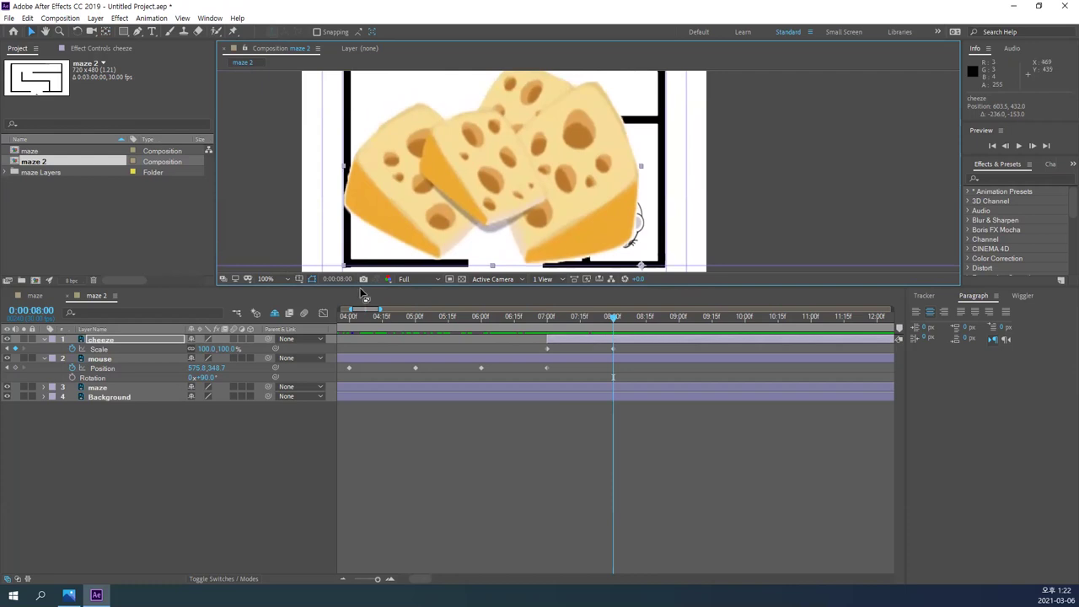
left_click_drag(359, 287, 362, 318)
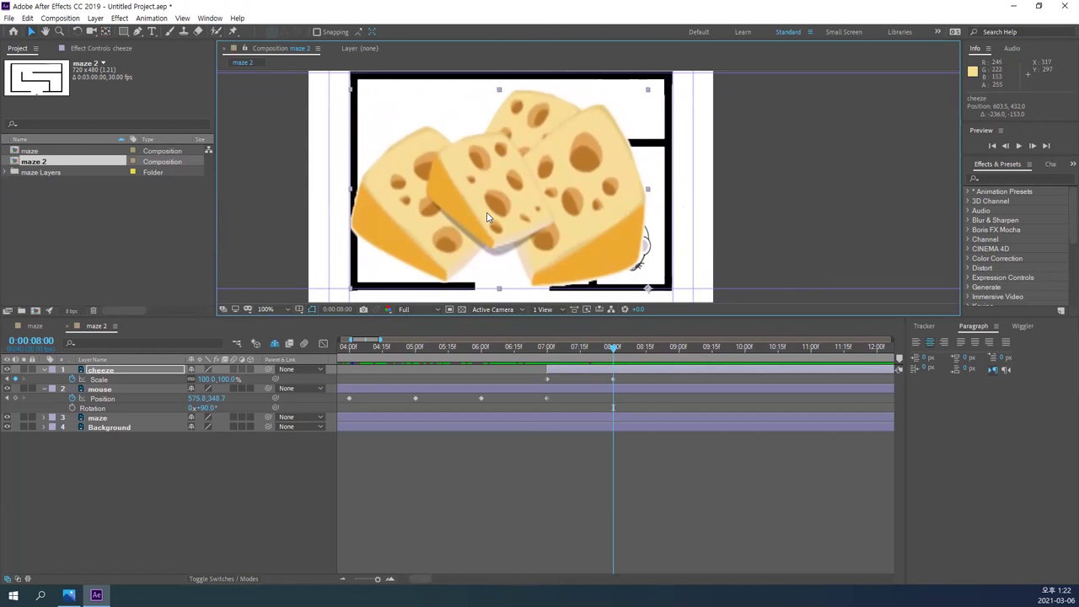
- Reveal the mouse layer's Opacity at 0:00:07:00 and start animating it with a keyframe at 100%
left_click(125, 388)
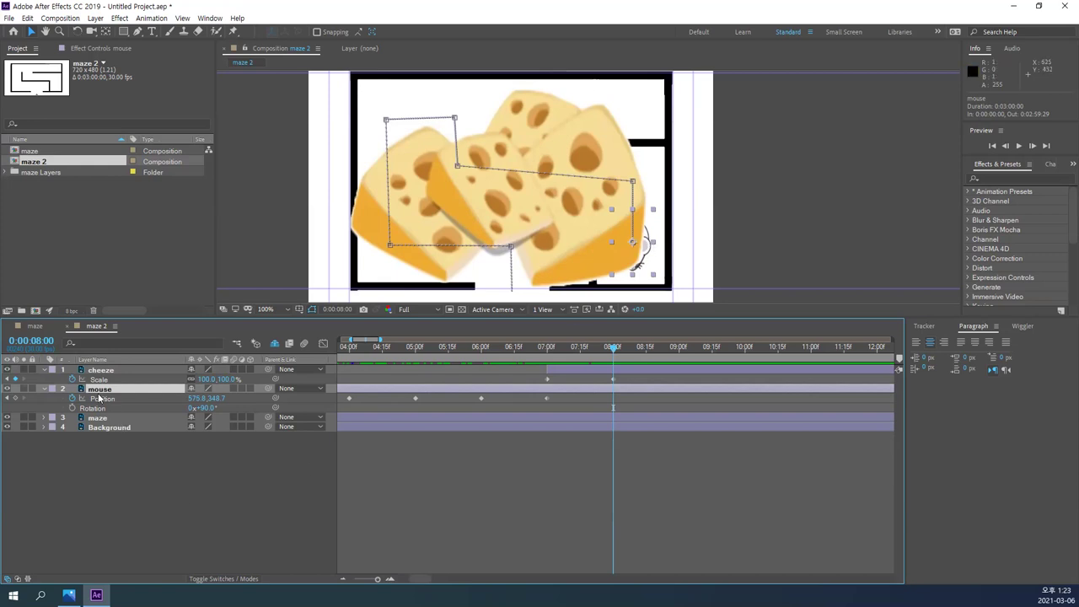
left_click_drag(614, 347, 544, 346)
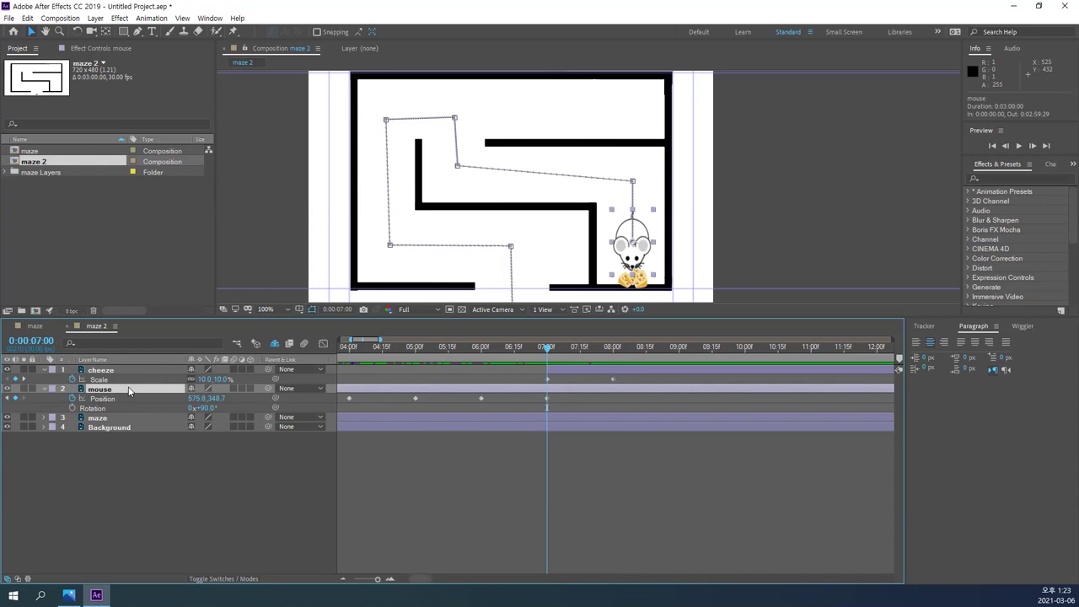
key("shift+t")
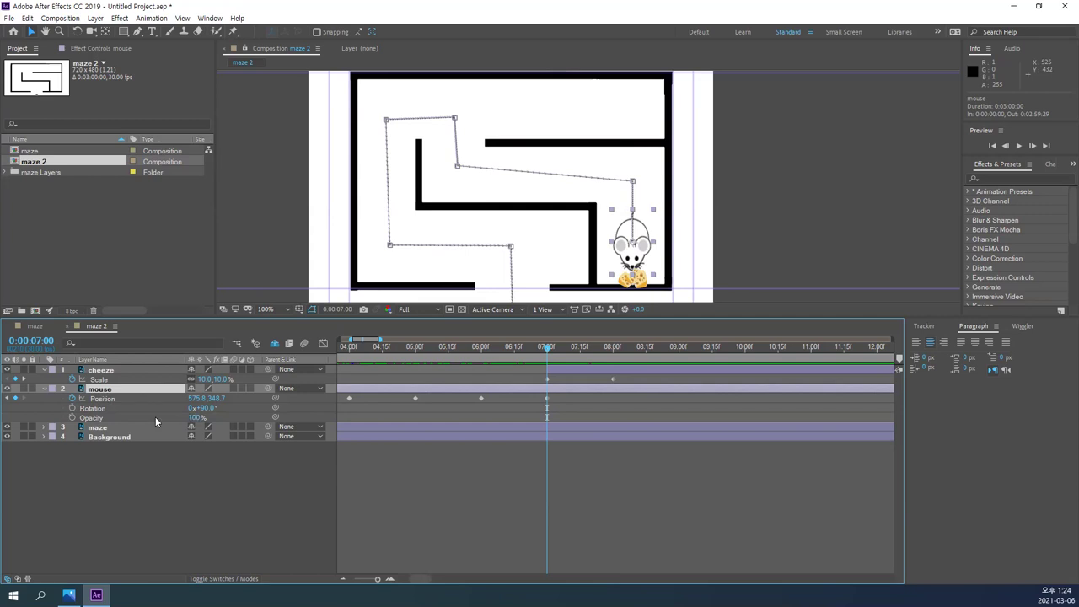
left_click(73, 416)
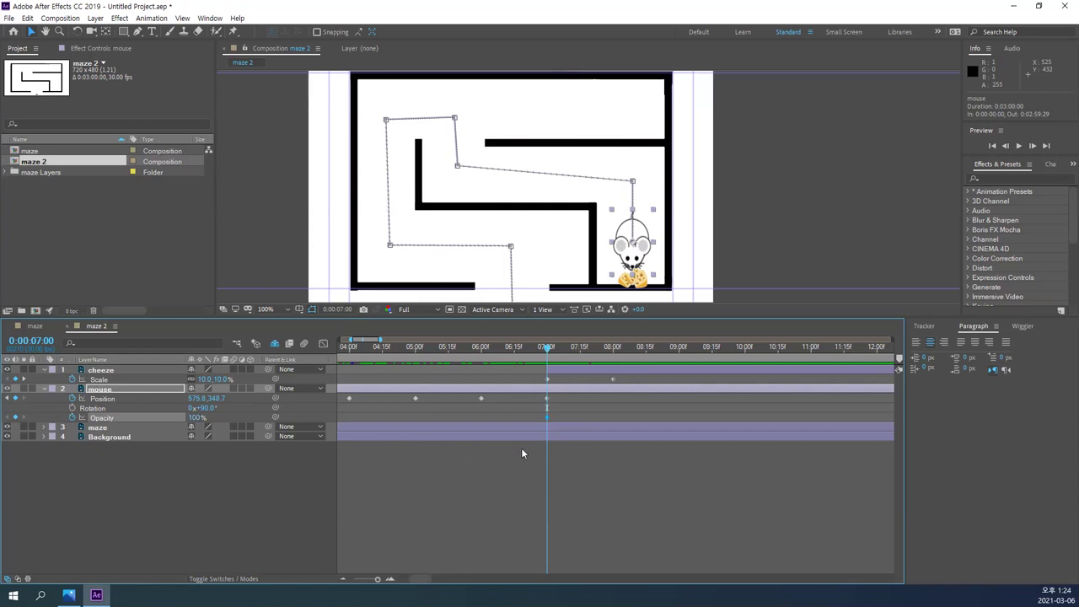
- Set the mouse layer's Opacity to 0% at 0:00:07:15 so that it fades out within half a second
left_click_drag(554, 349, 581, 357)
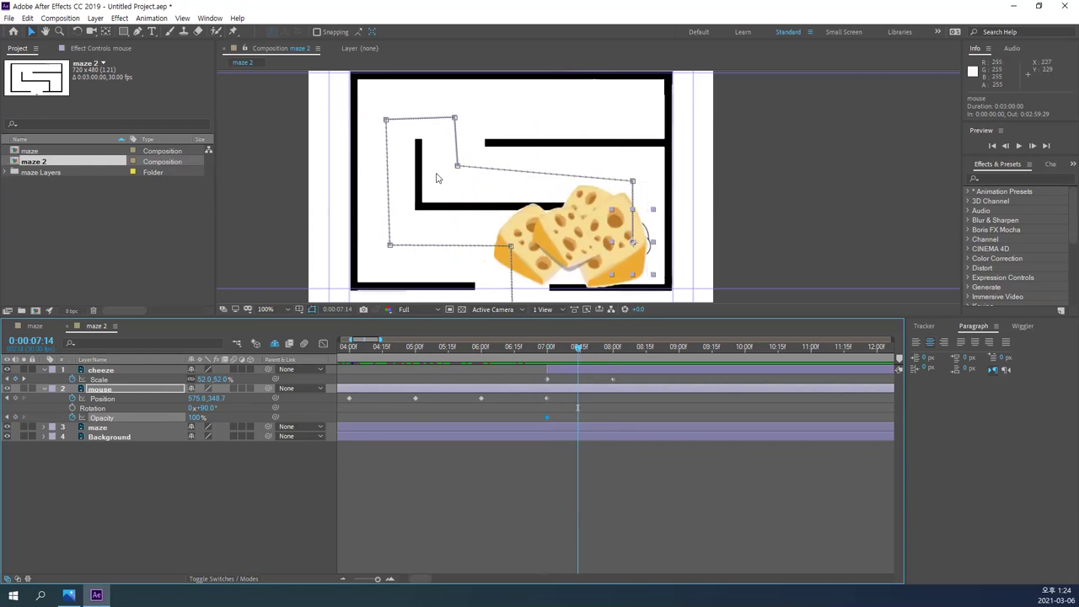
left_click(43, 341)
left_click(53, 341)
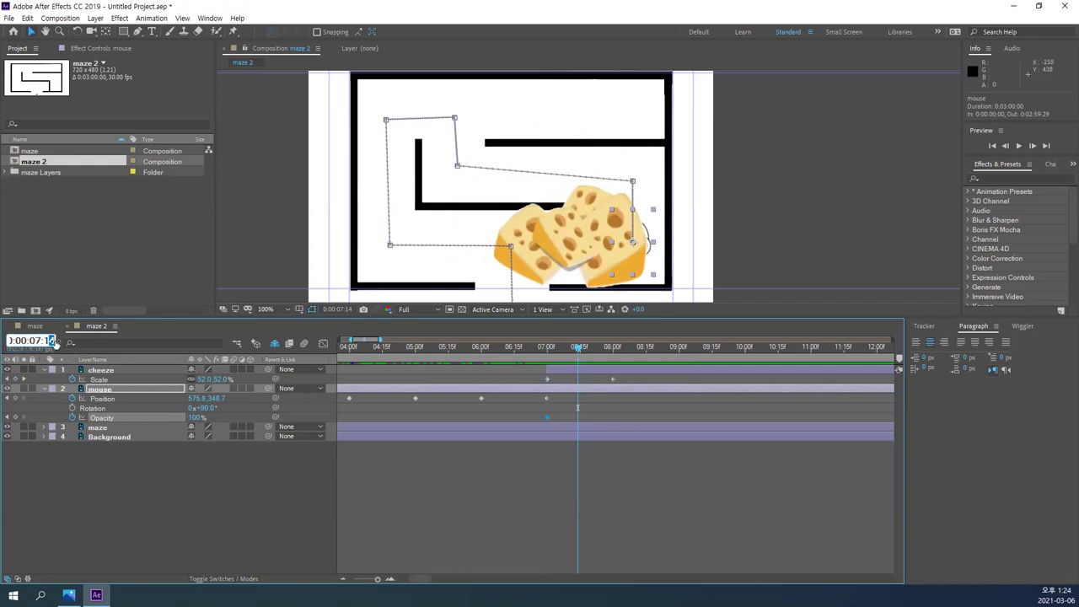
type("5")
key("Return")
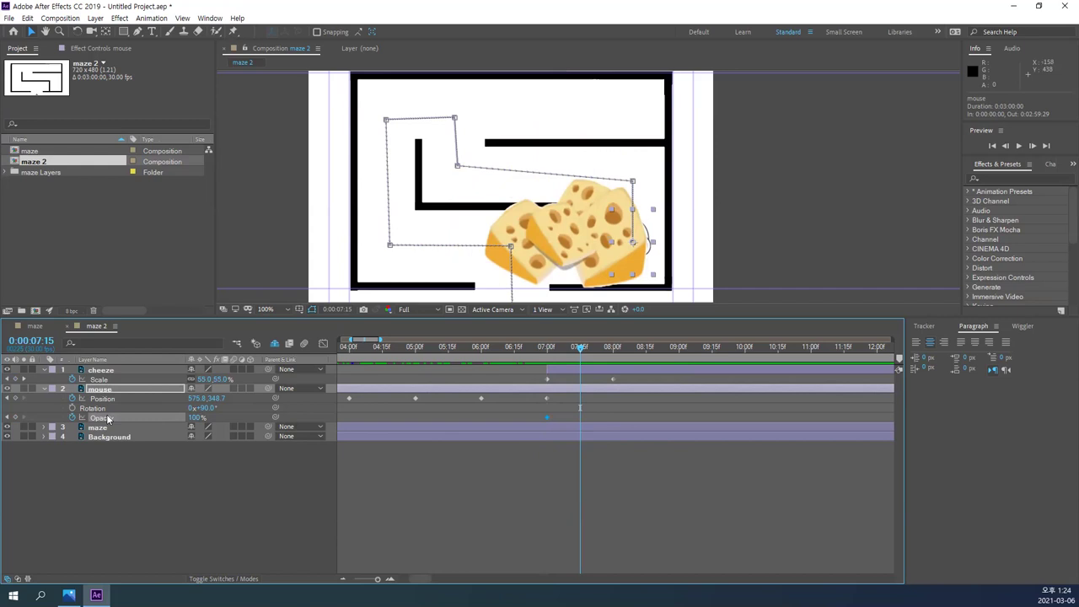
left_click(196, 418)
type("0")
key("Return")
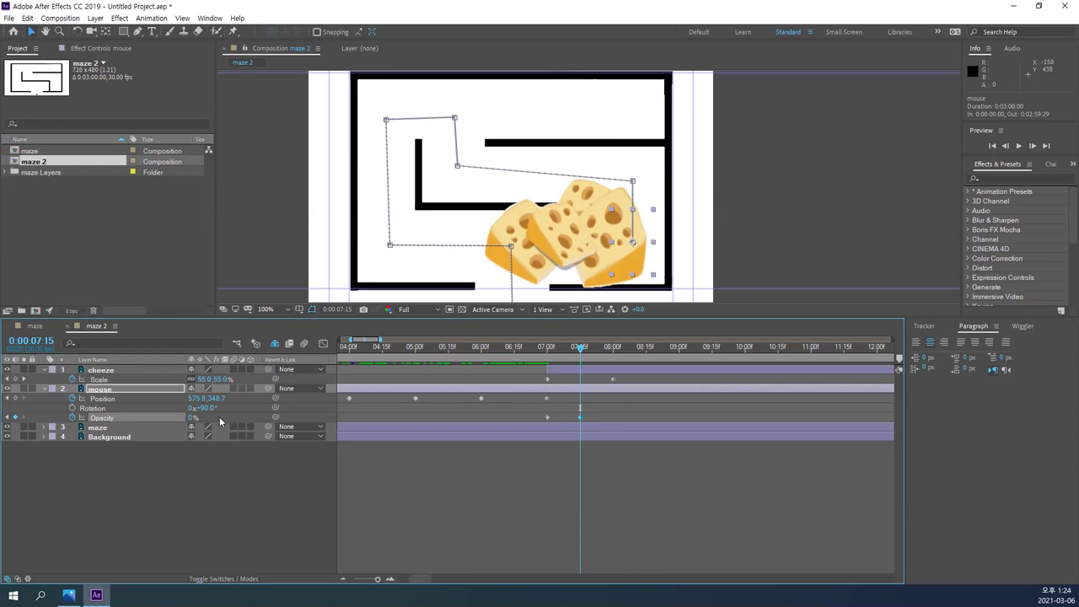
- Scrub from 0:00:07:00 to 0:00:08:00 and examine how the mouse fades out while the cheese grows
left_click(548, 346)
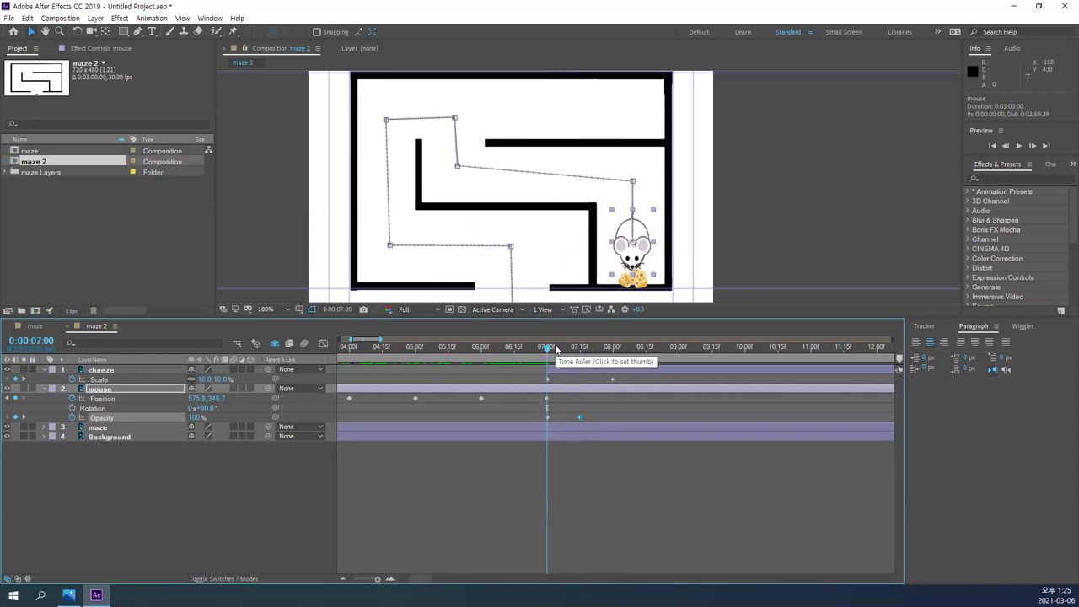
left_click_drag(548, 348, 580, 362)
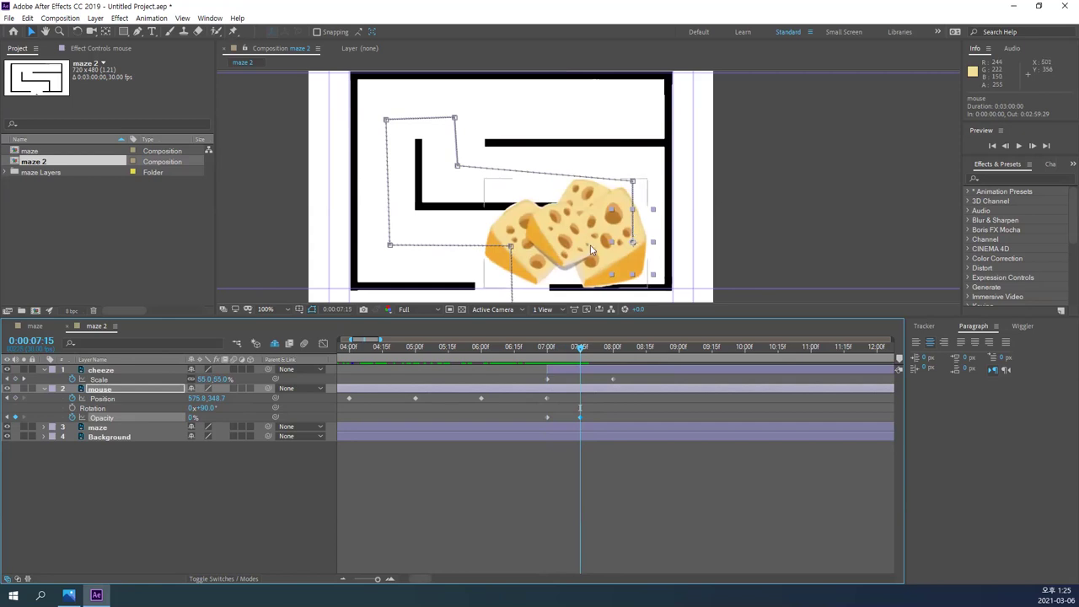
left_click_drag(587, 349, 616, 359)
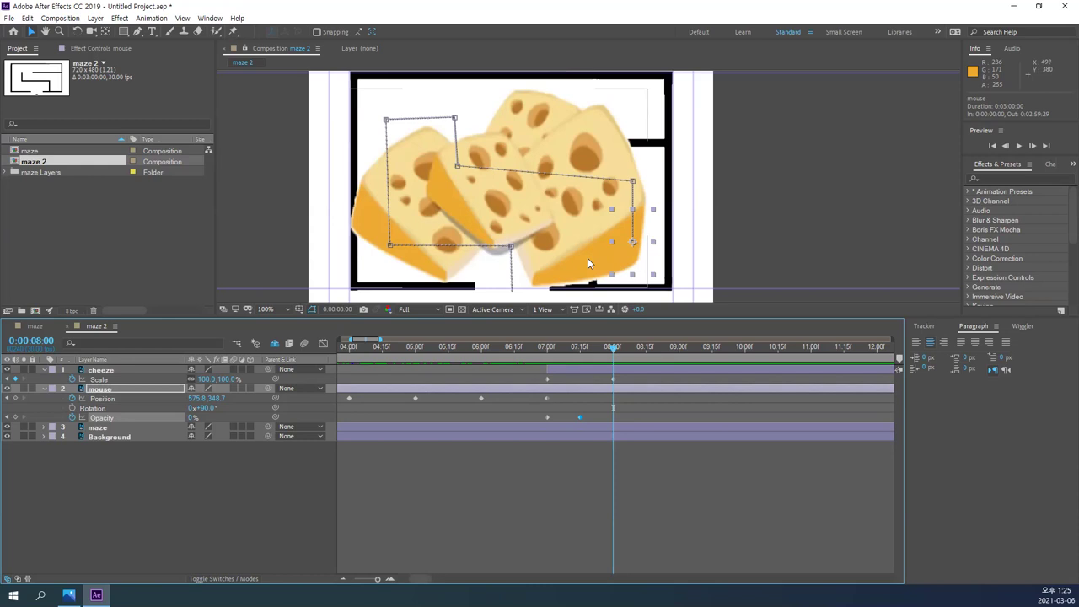
left_click(497, 527)
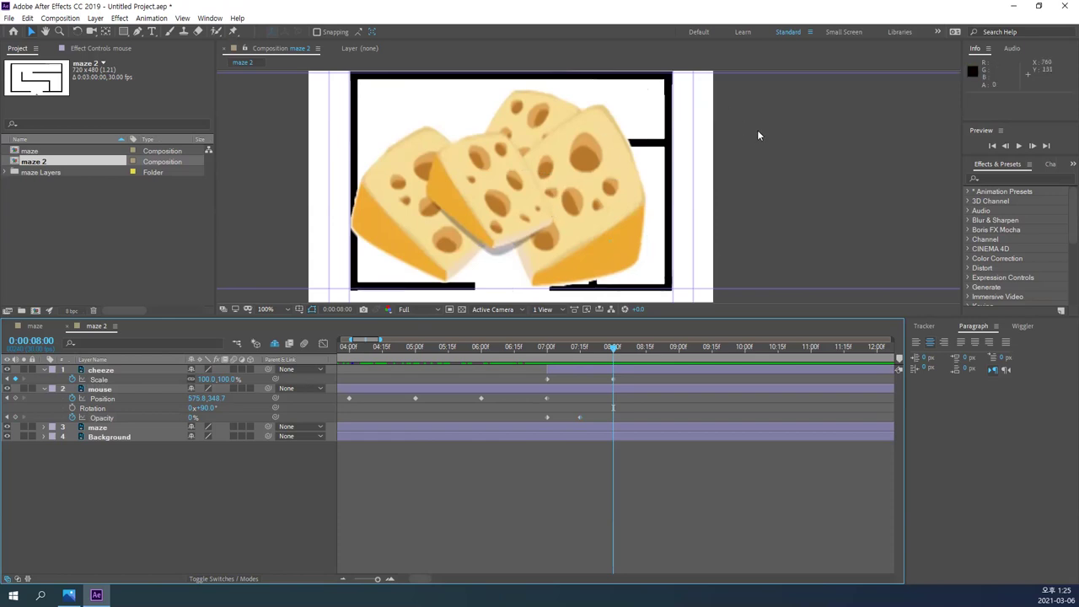
scroll(757, 136, "up", 2)
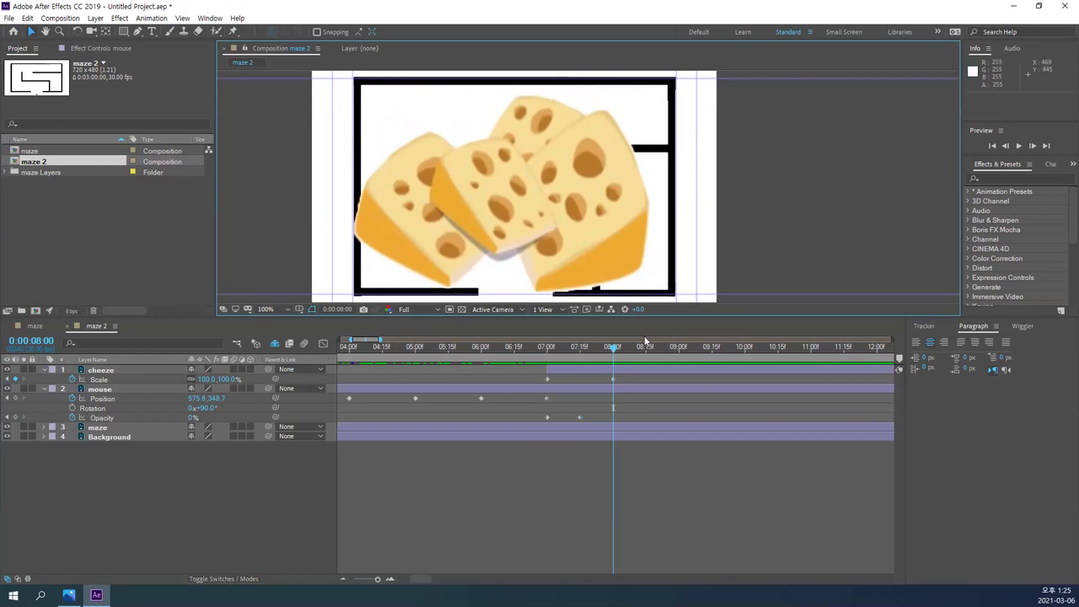
- Return to 0:00:07:00, identify the maze layer by toggling its visibility off and on, and reveal its Opacity property
left_click_drag(612, 347, 537, 353)
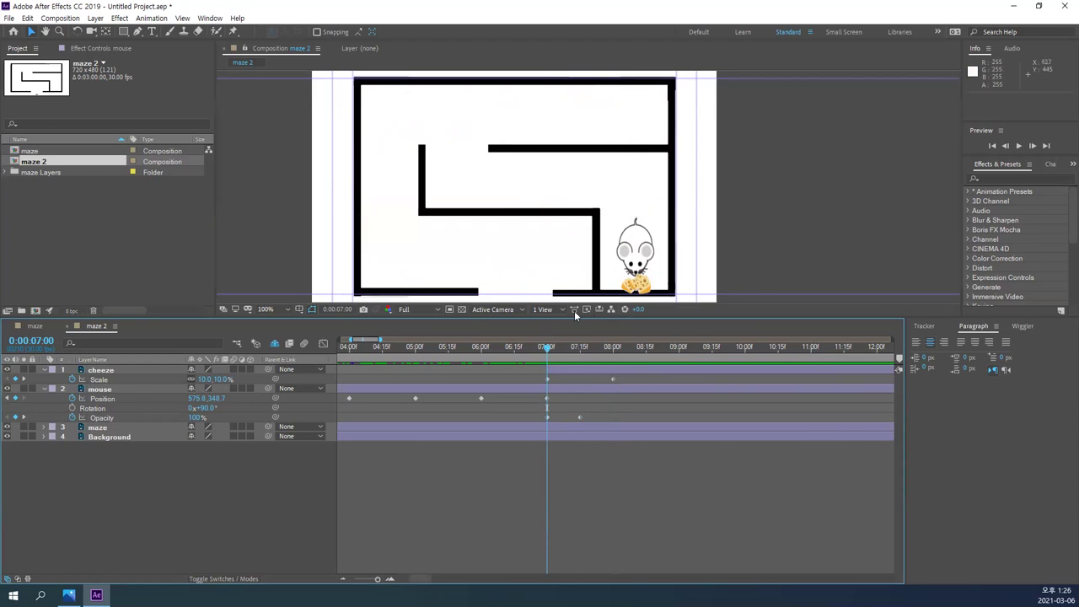
left_click(633, 222)
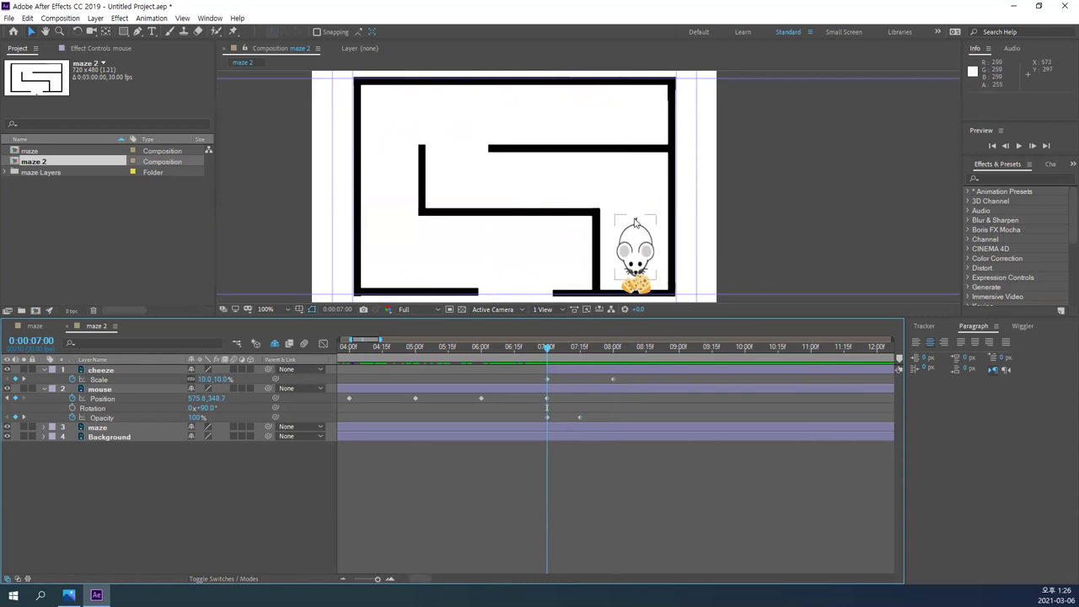
left_click(125, 427)
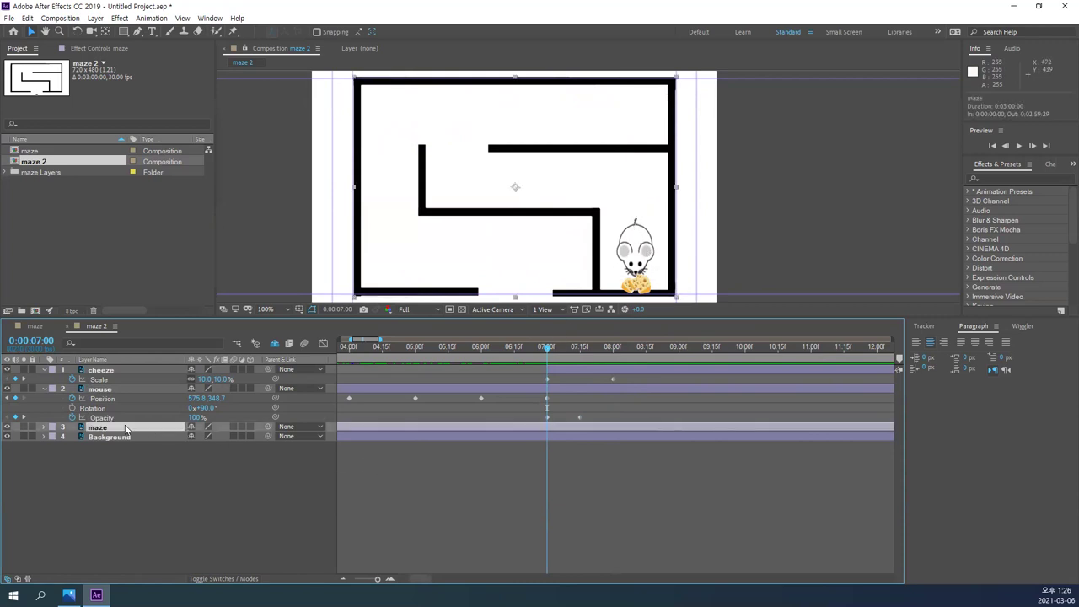
left_click(8, 427)
left_click(7, 427)
key("t")
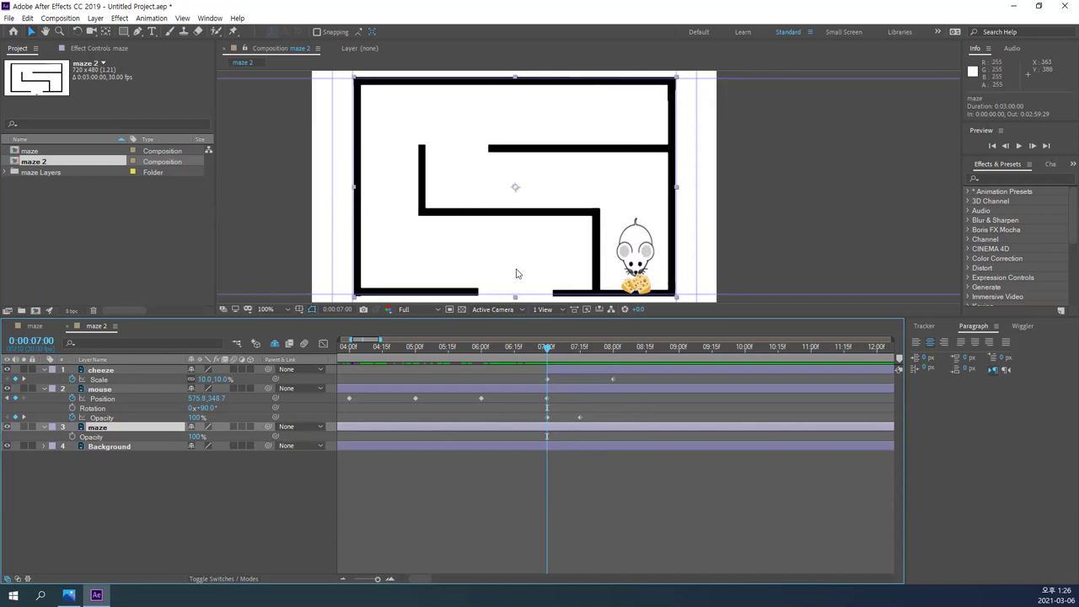
- Copy the mouse layer's two Opacity keyframes and paste them onto the maze layer at 0:00:07:00
left_click(121, 419)
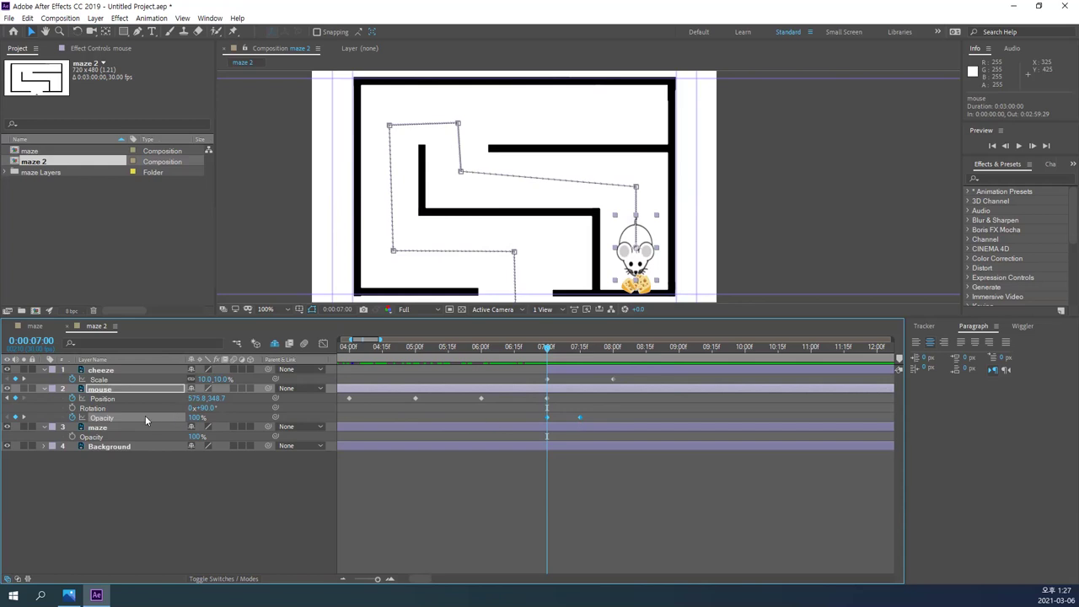
left_click(236, 421)
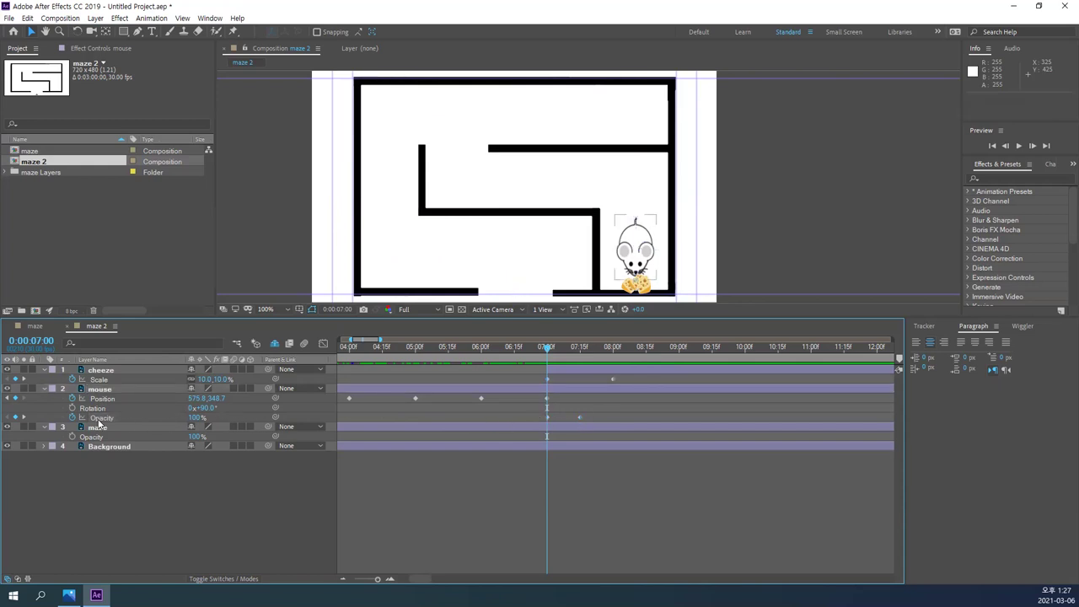
left_click(547, 418)
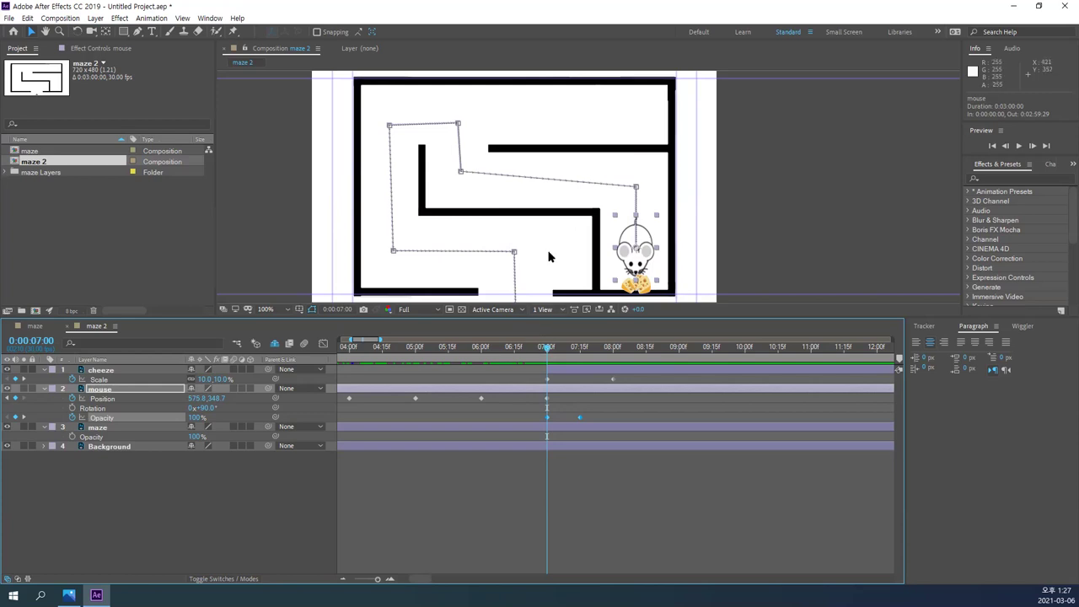
key("ctrl+c")
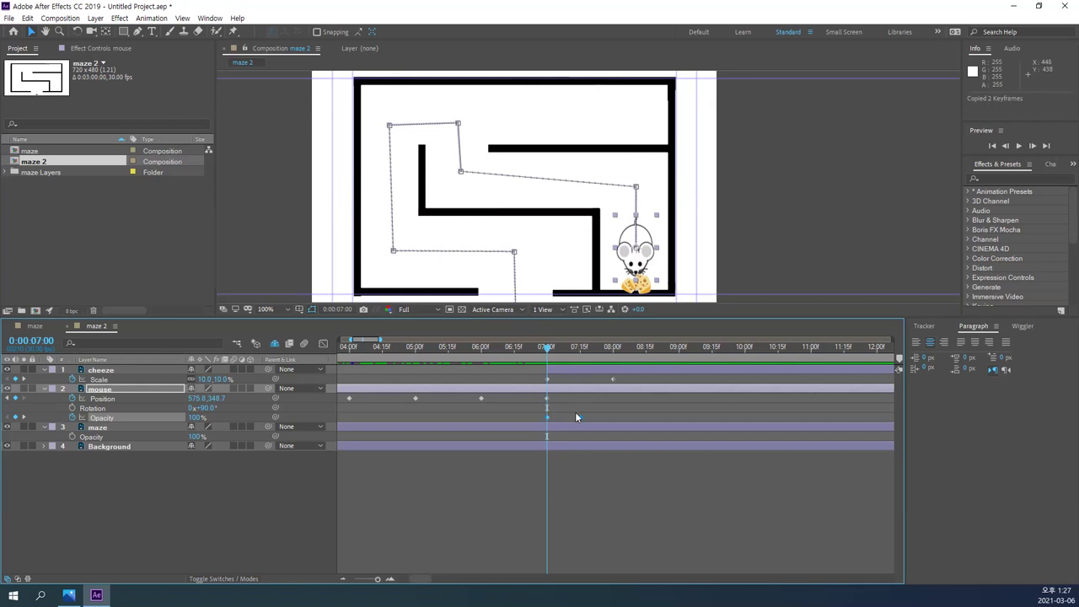
key("ctrl+v")
left_click(564, 425)
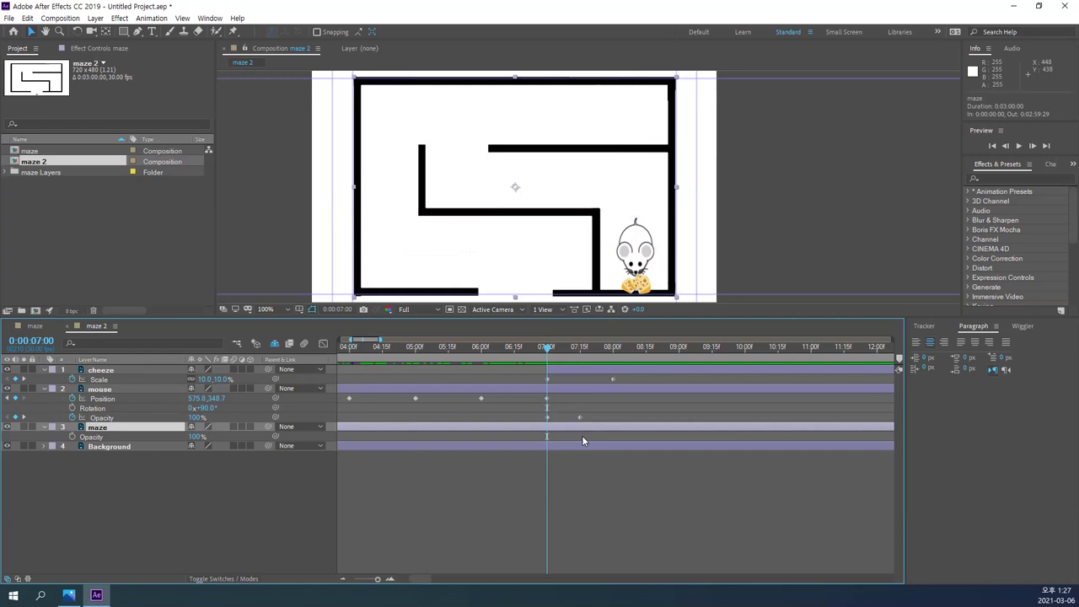
key("ctrl+v")
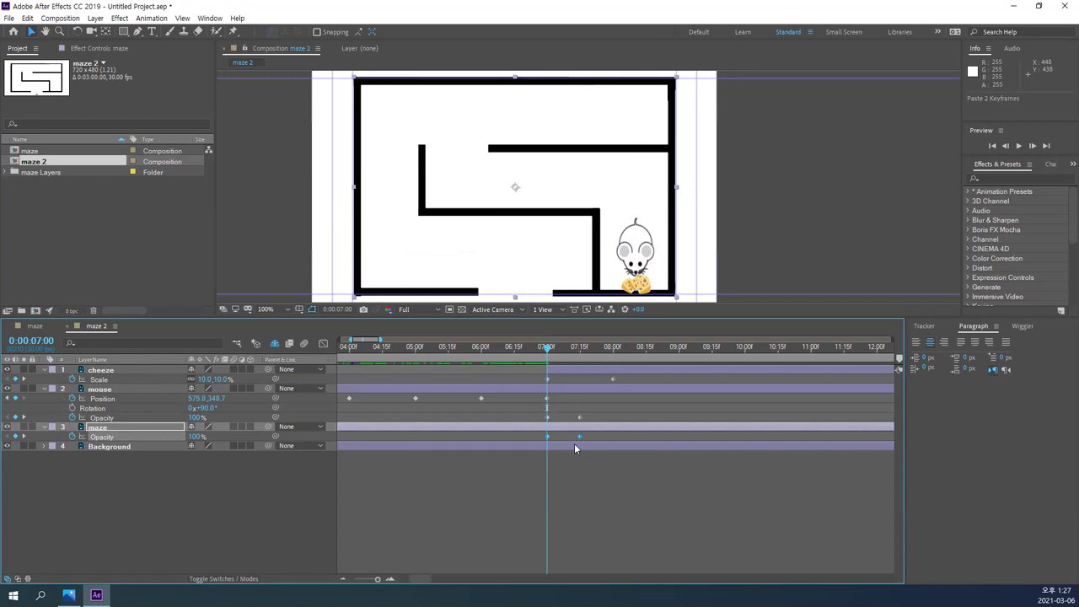
left_click(580, 436)
- Scrub from 0:00:07:00 to 0:00:07:20 and examine how the maze fades out along with the mouse
left_click_drag(546, 349, 581, 357)
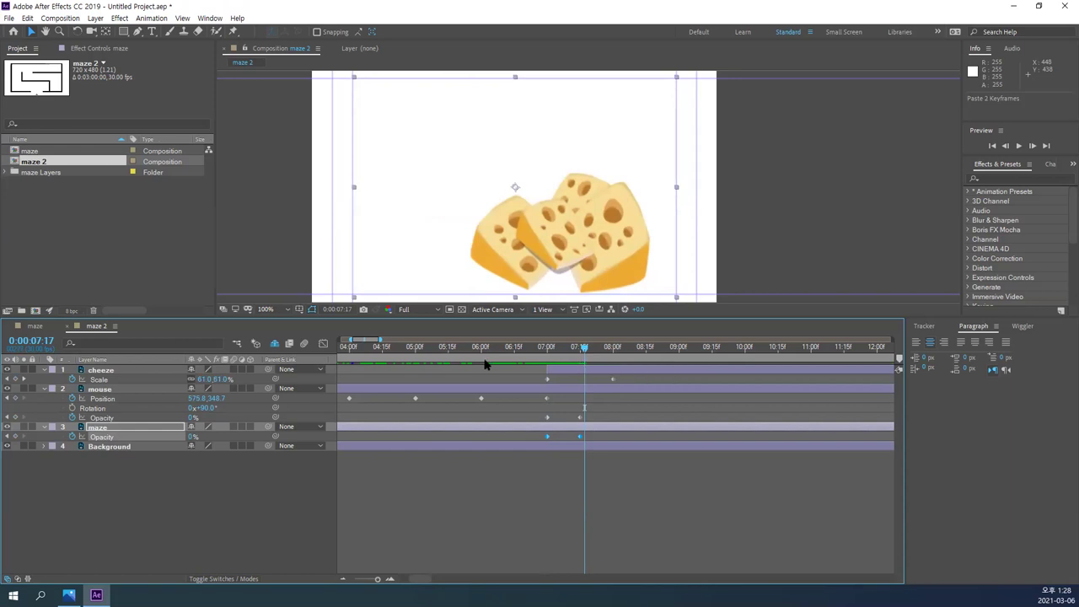
left_click(585, 368)
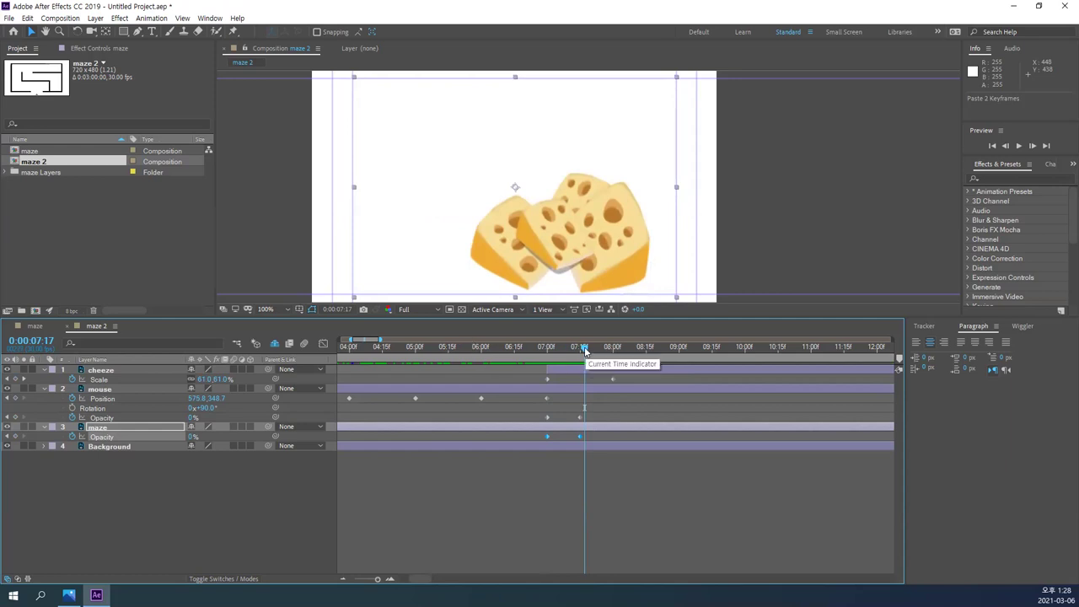
mouse_move(584, 346)
left_mouse_down()
mouse_move(552, 349)
mouse_move(590, 352)
left_mouse_up()
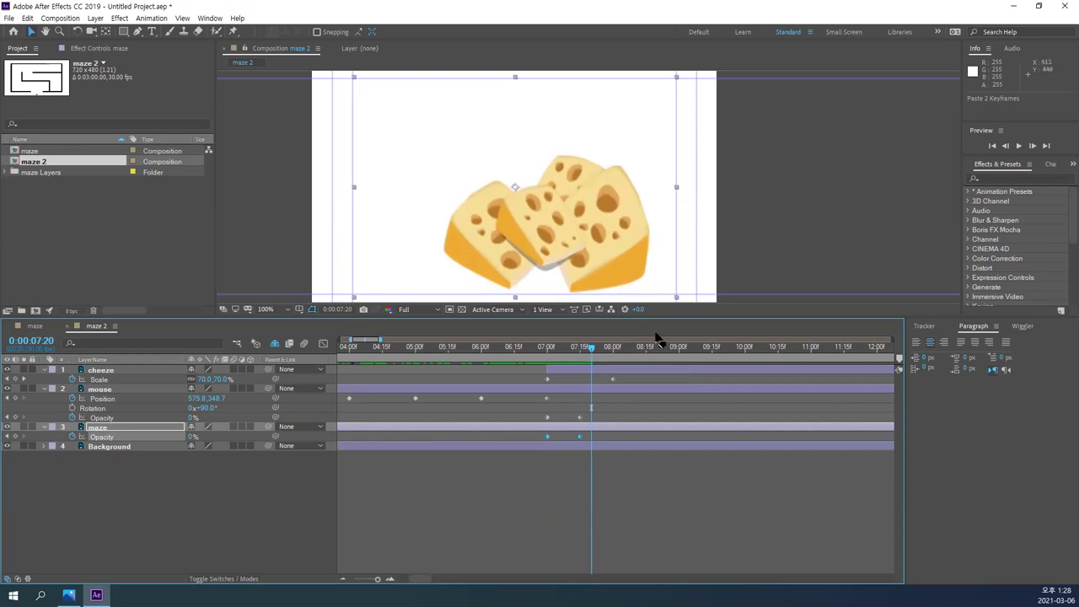
- Play the maze 2 animation from its first frame past the fade-out and step back a few frames near the end
key("space")
key("Home")
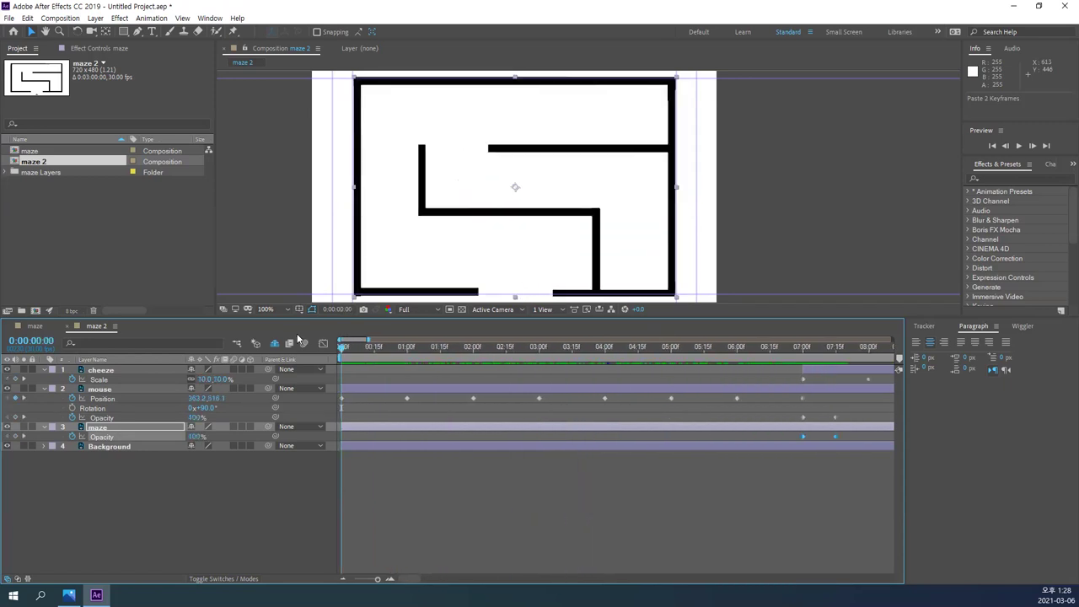
key("space")
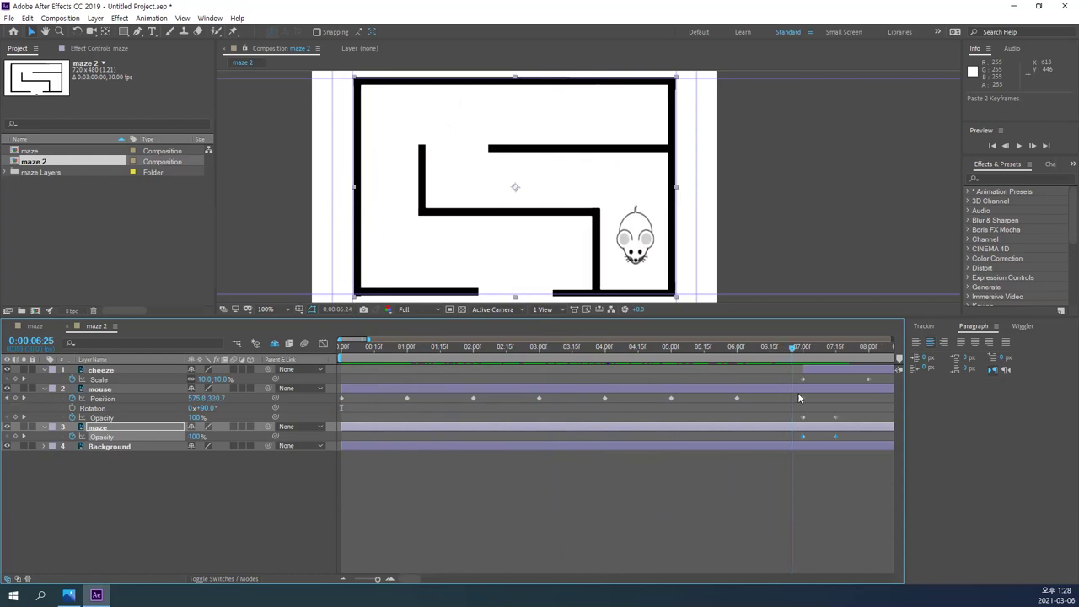
key("Page_Up")
key("Page_Up")
key("Page_Up")
key("Page_Up")
key("Page_Up")
key("Page_Up")
key("Page_Up")
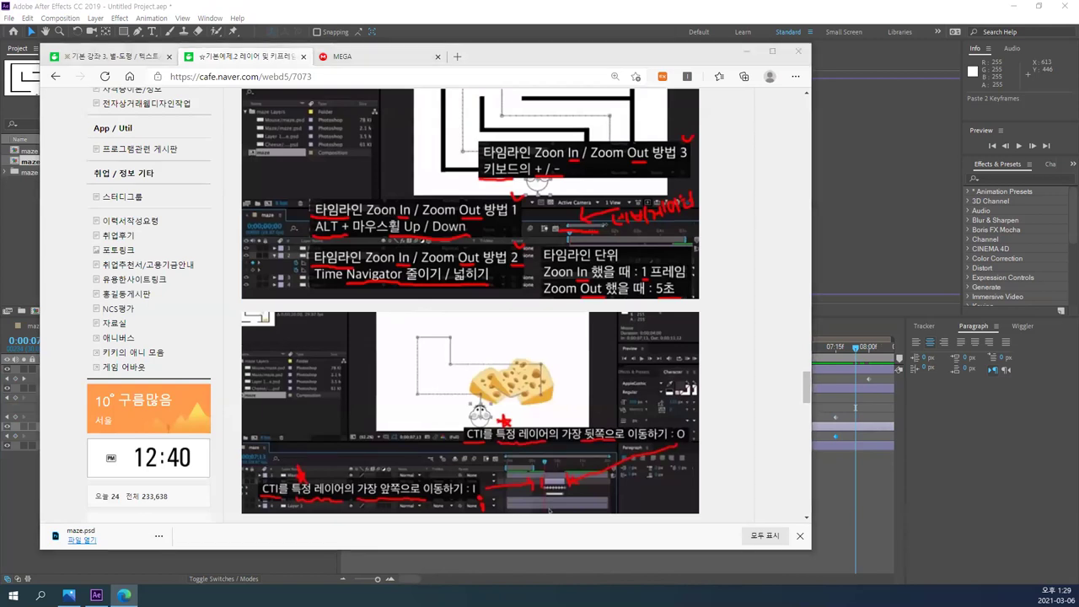
- Switch to the browser and look through the Naver Cafe lesson on layer and keyframe control, including its timeline and work area shortcuts
scroll(550, 333, "up", 2)
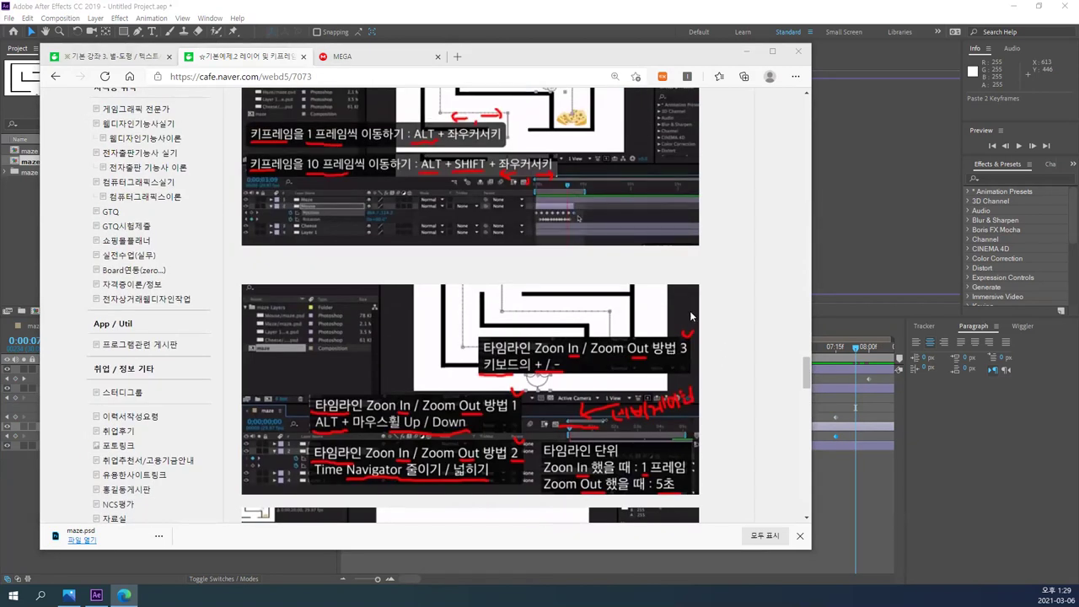
scroll(690, 312, "up", 1)
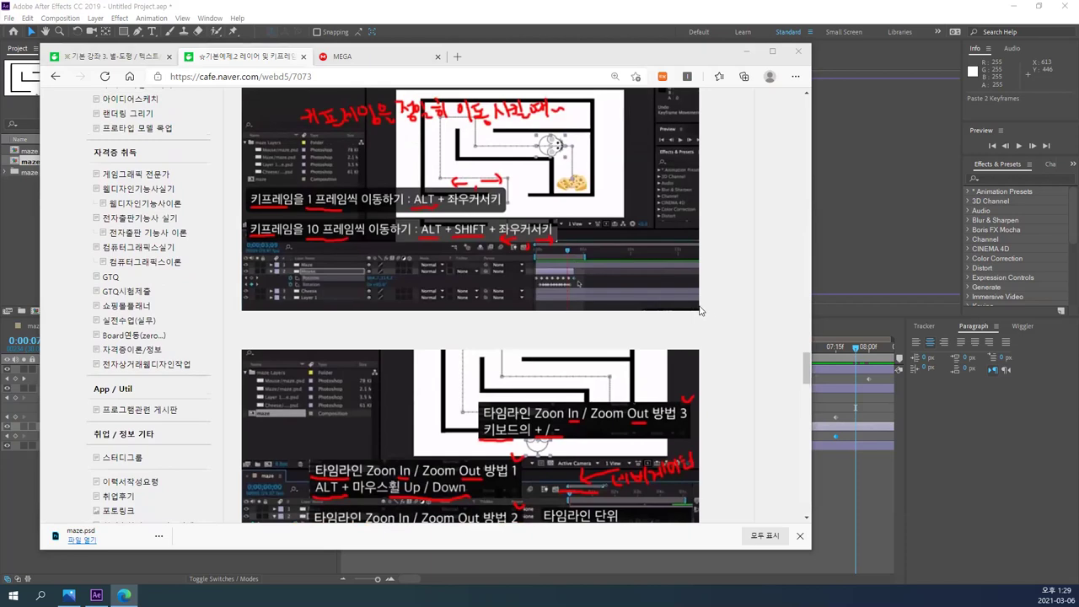
scroll(799, 365, "up", 3)
left_click_drag(799, 363, 794, 281)
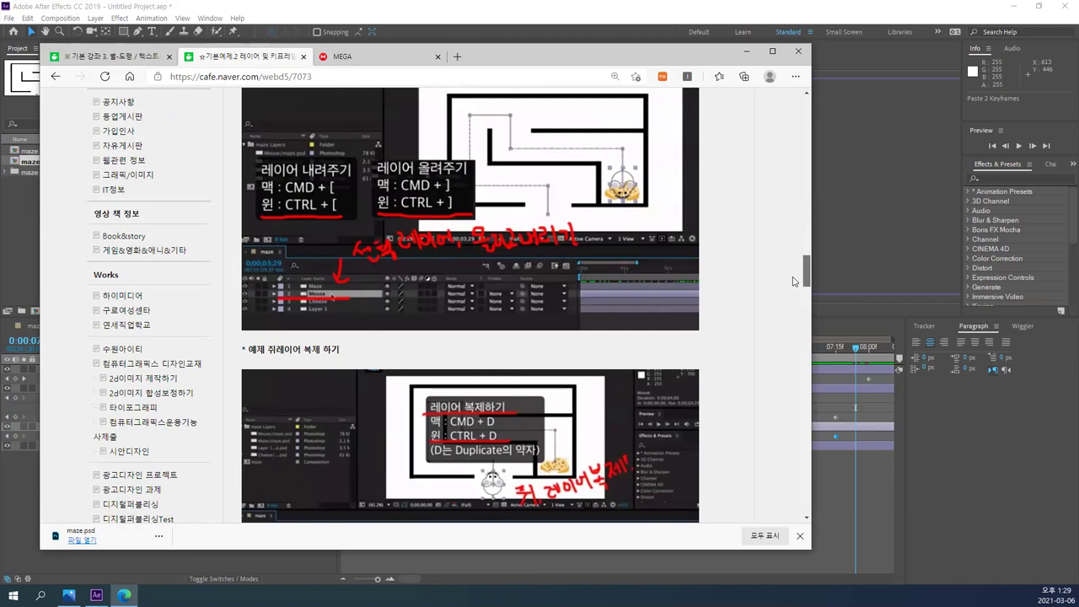
left_click_drag(793, 282, 779, 145)
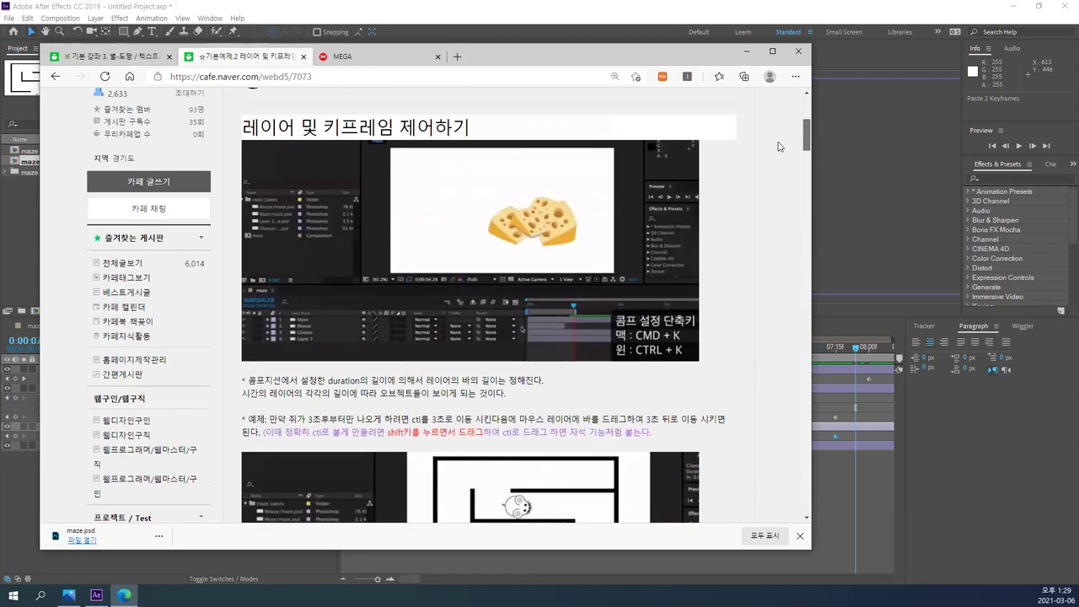
left_click_drag(780, 146, 790, 440)
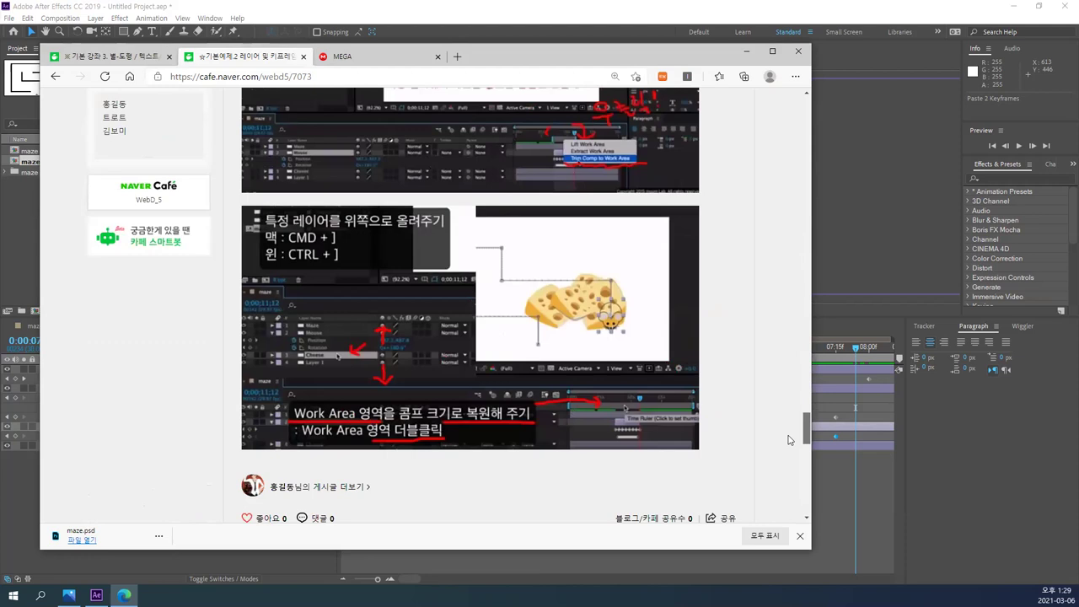
left_click_drag(788, 439, 783, 409)
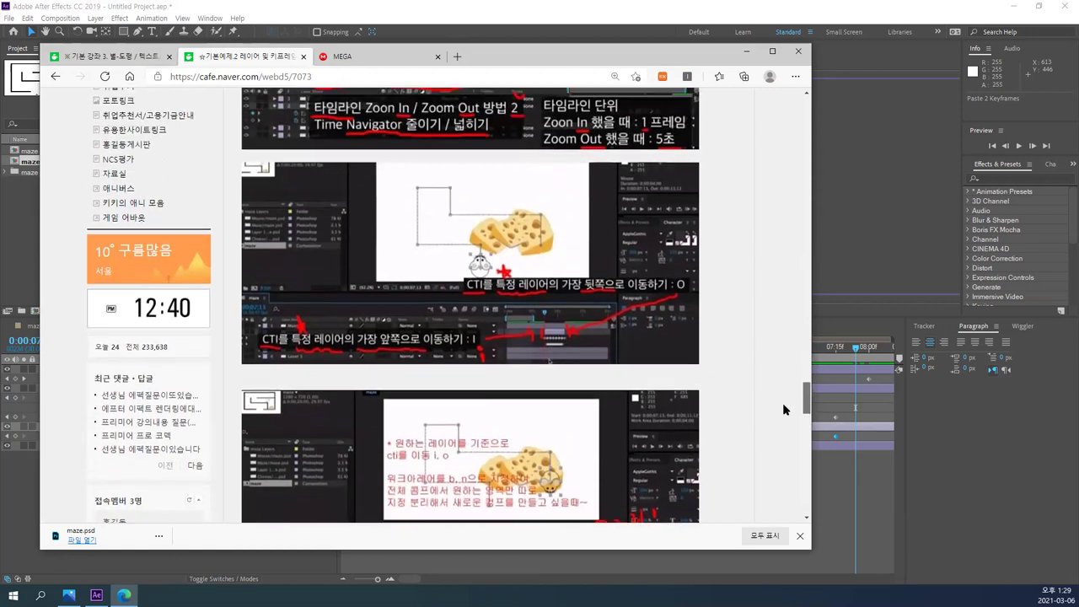
- Review the timeline zoom in and zoom out methods in the Naver Cafe lesson and return to After Effects
scroll(783, 410, "up", 3)
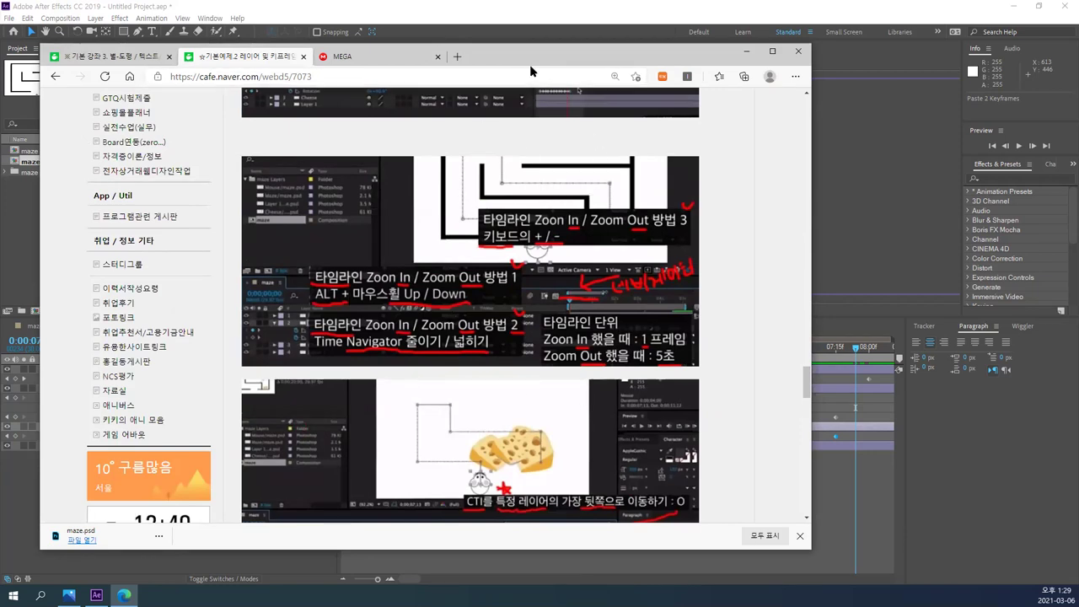
left_click_drag(556, 58, 538, 58)
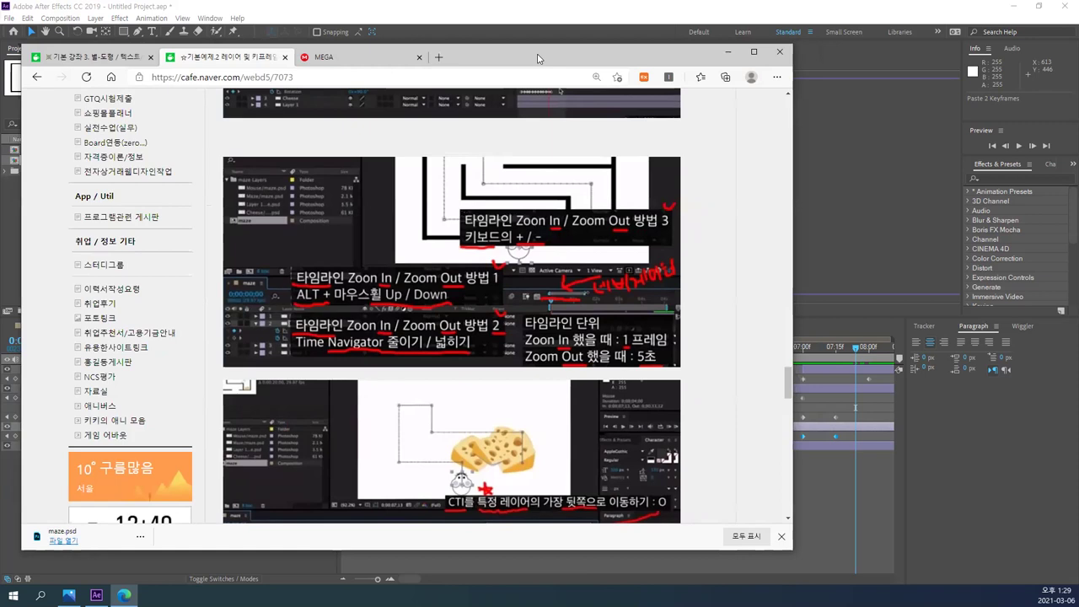
key("alt+F4")
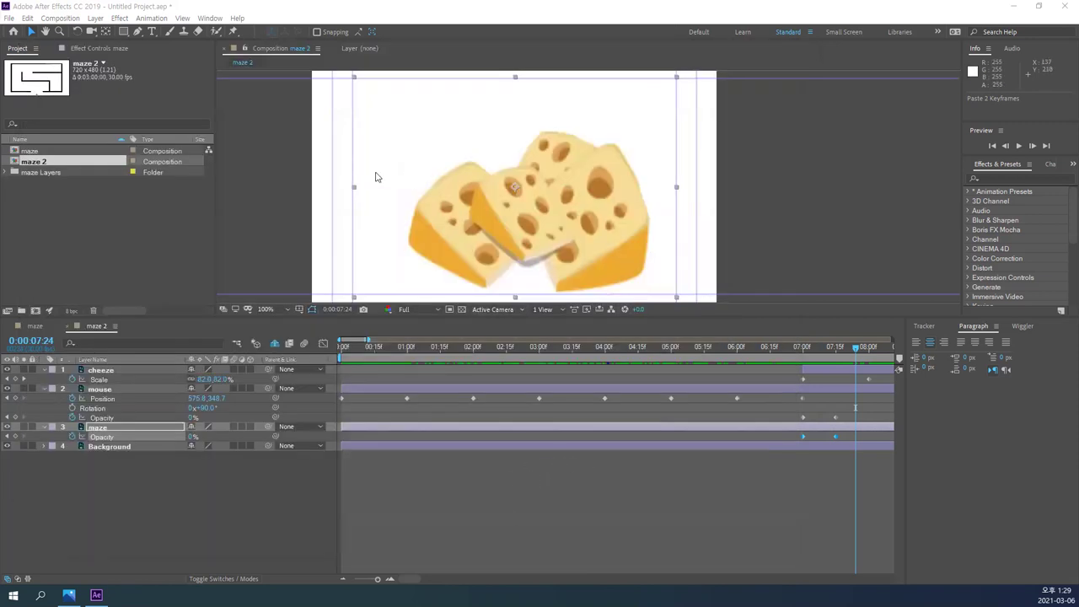
- Zoom the maze 2 composition view in and out between 50% and 1600% to examine the cheese at different magnifications
left_click(260, 154)
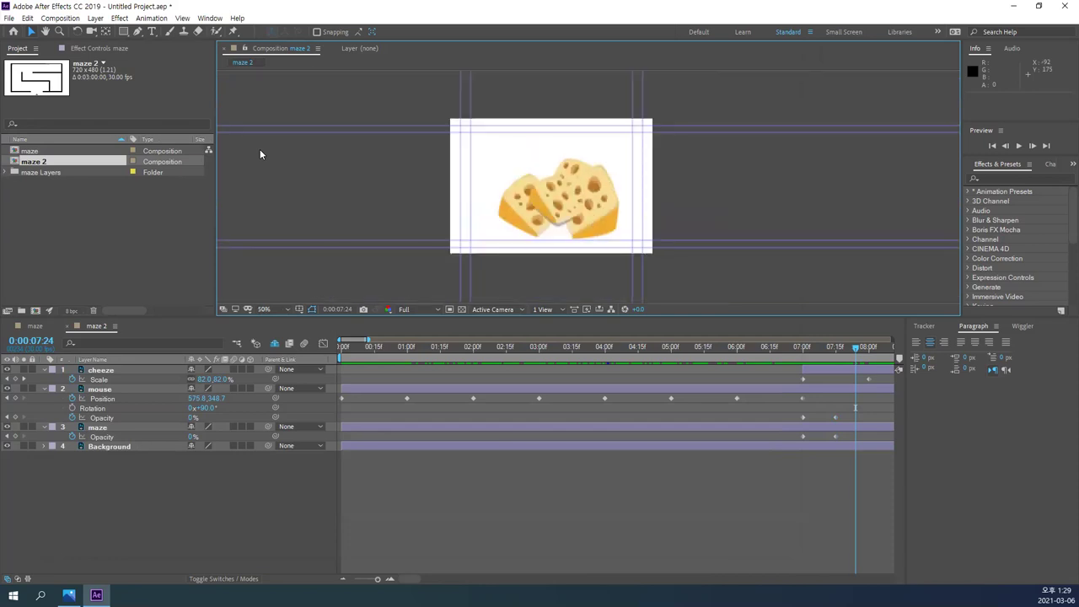
key("period")
key("period")
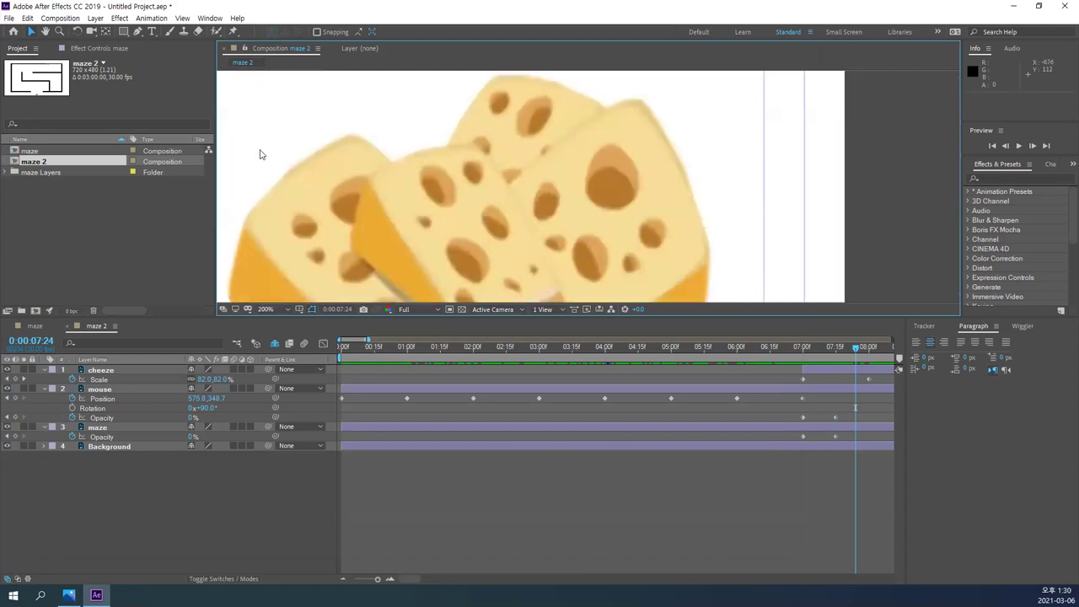
key("comma")
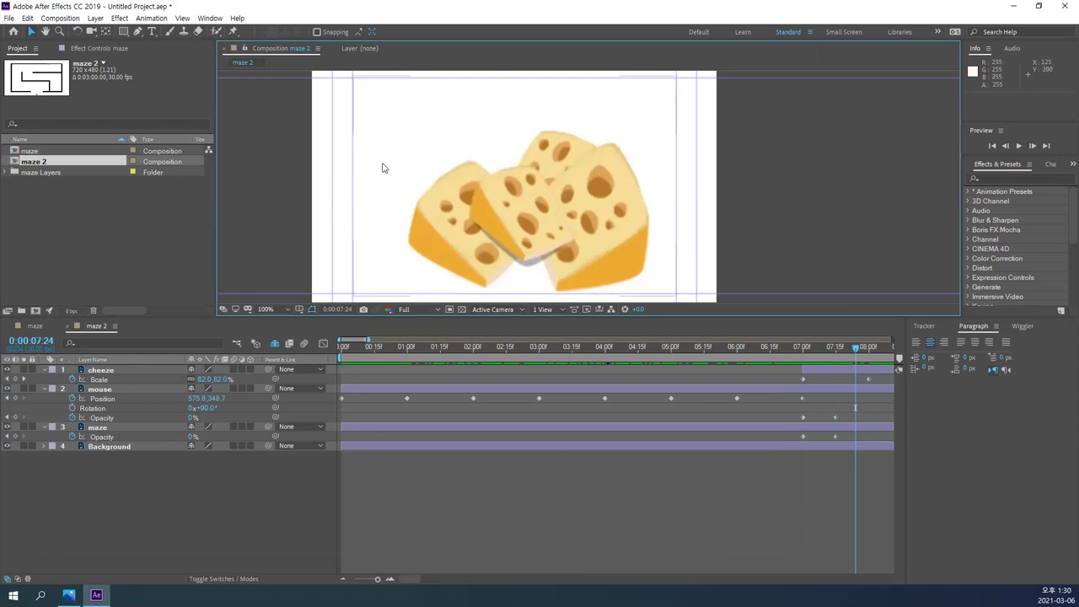
scroll(382, 168, "up", 6)
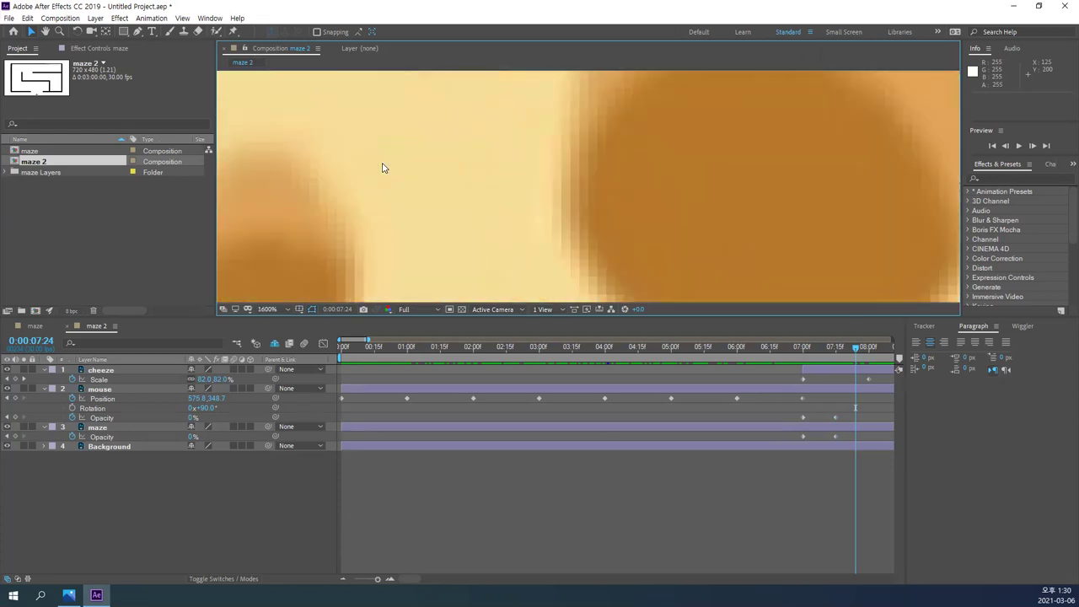
scroll(381, 167, "down", 10)
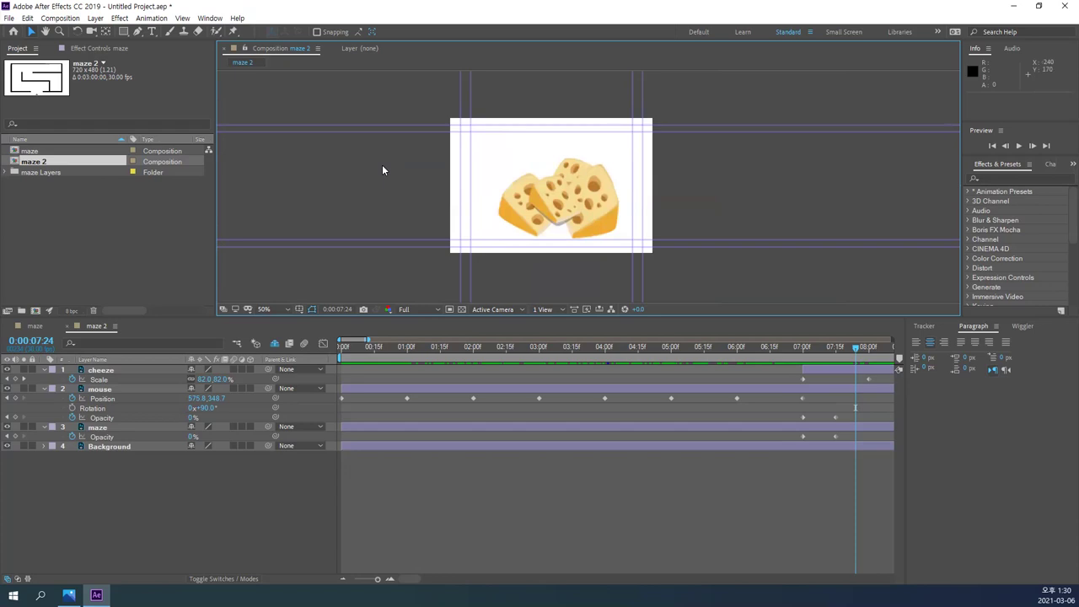
key("space")
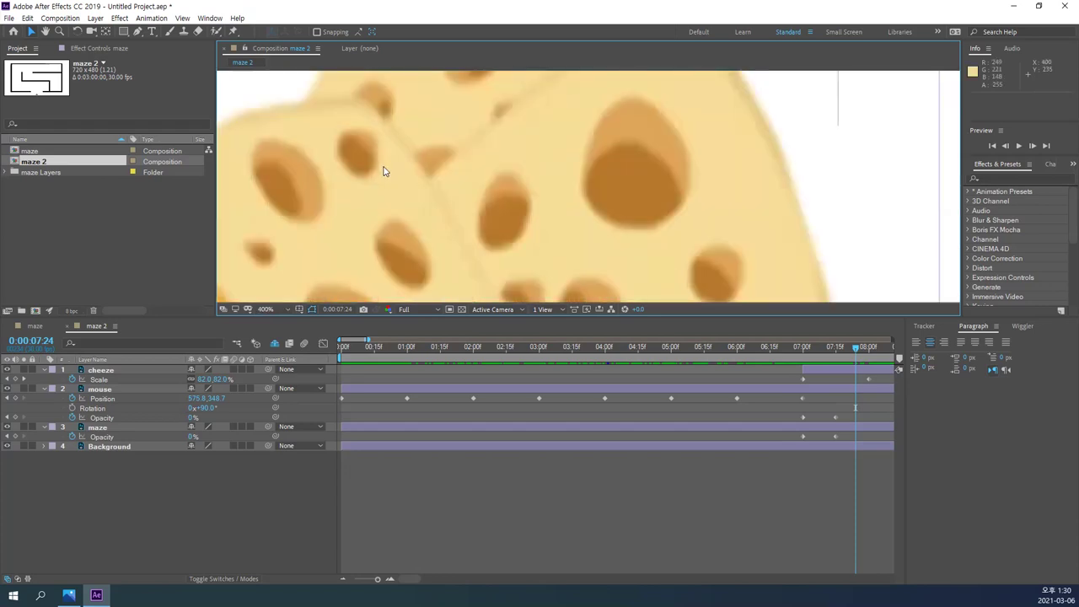
left_click(383, 171)
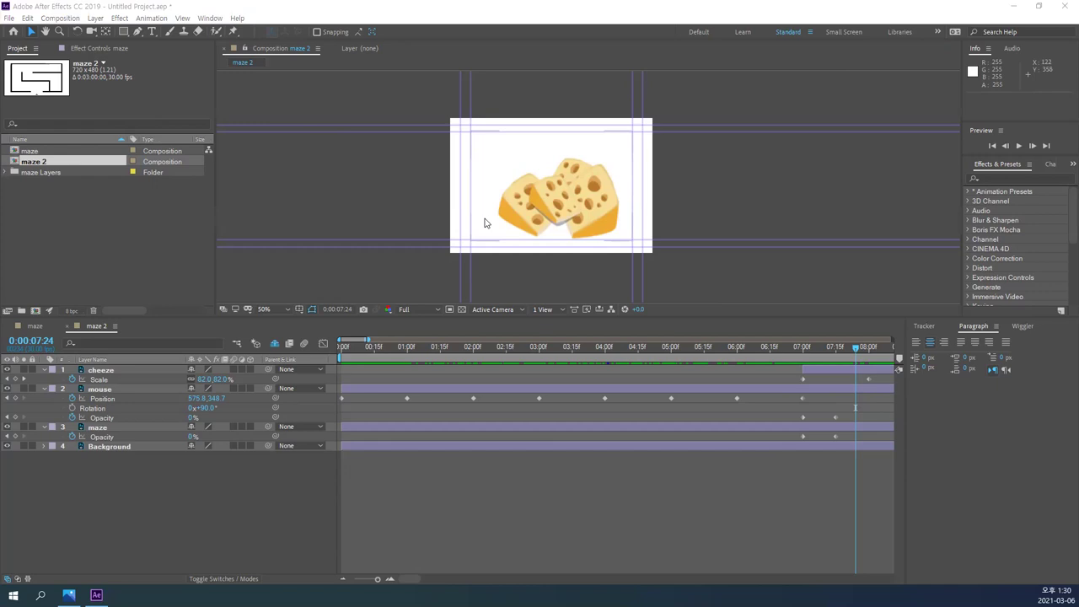
- Pan the composition view with the Hand tool at 50% and 100% magnification, switching back to the Selection tool each time
key("h")
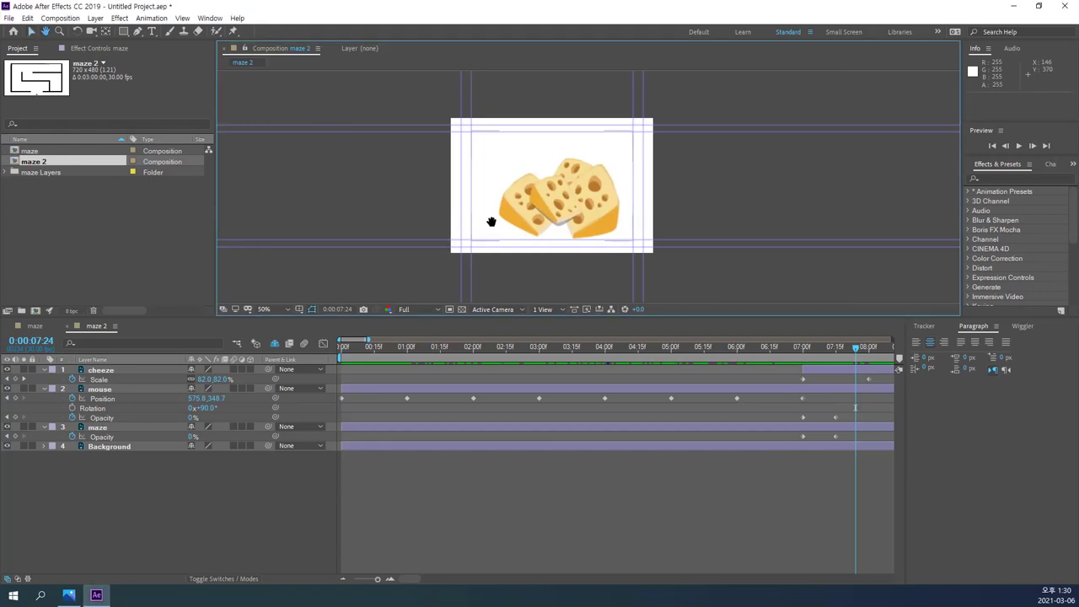
left_click_drag(492, 221, 441, 233)
key("v")
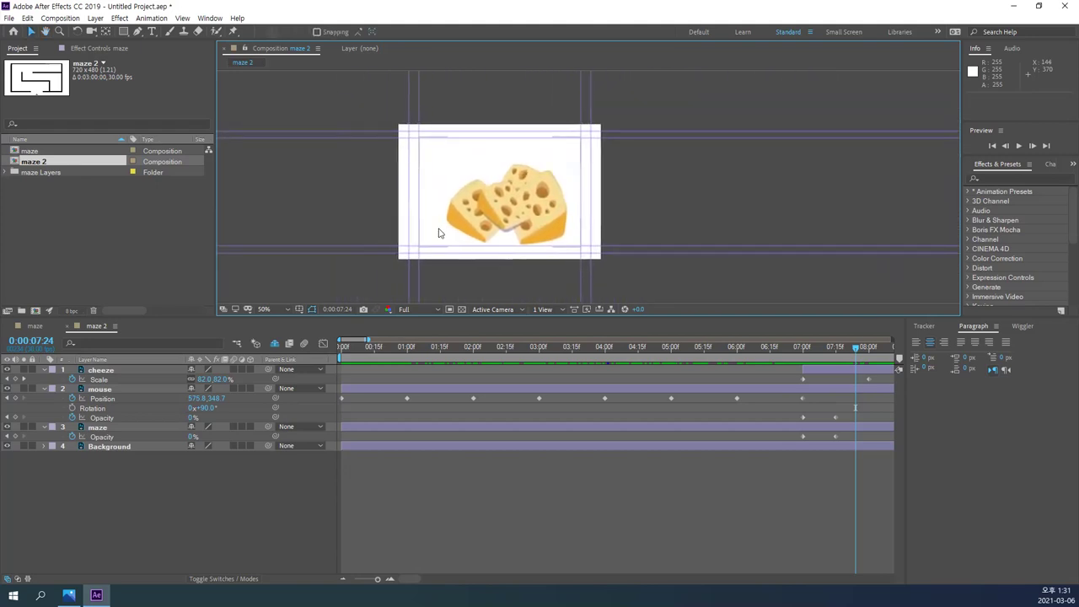
key("period")
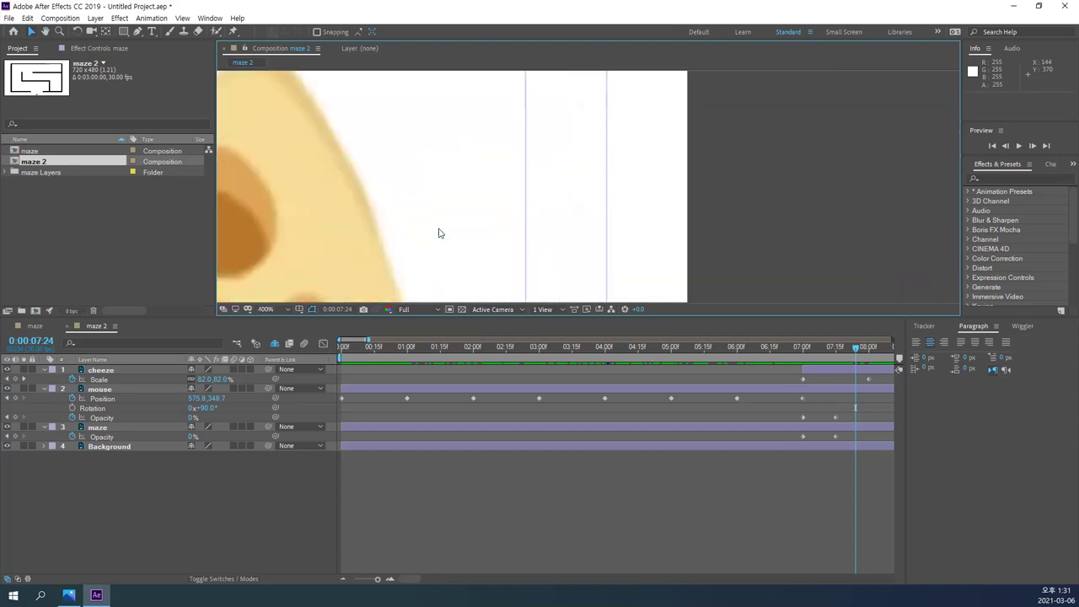
key("h")
left_click_drag(426, 226, 681, 163)
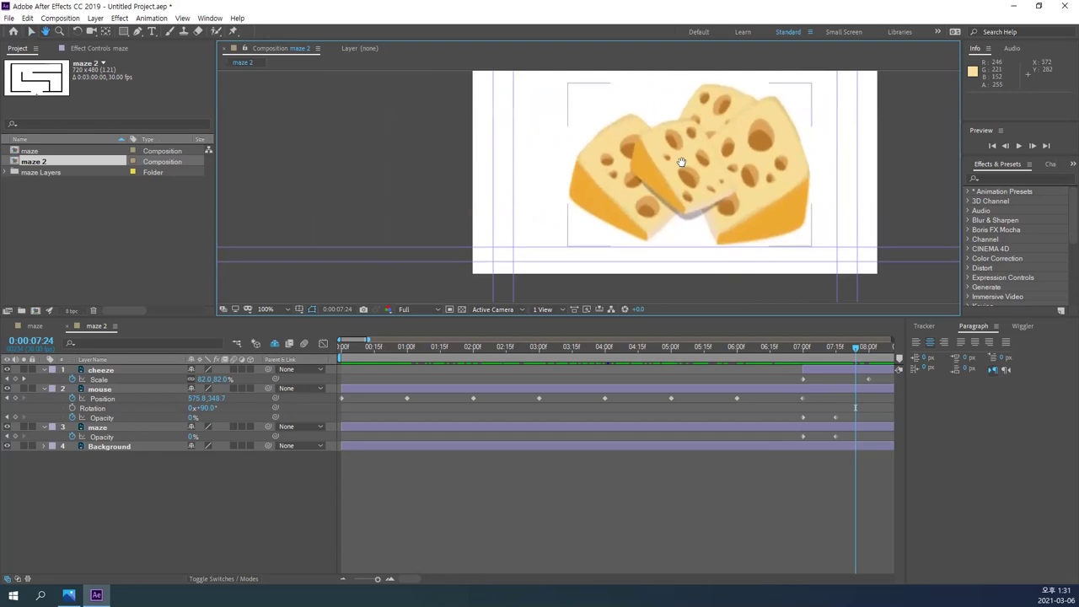
key("v")
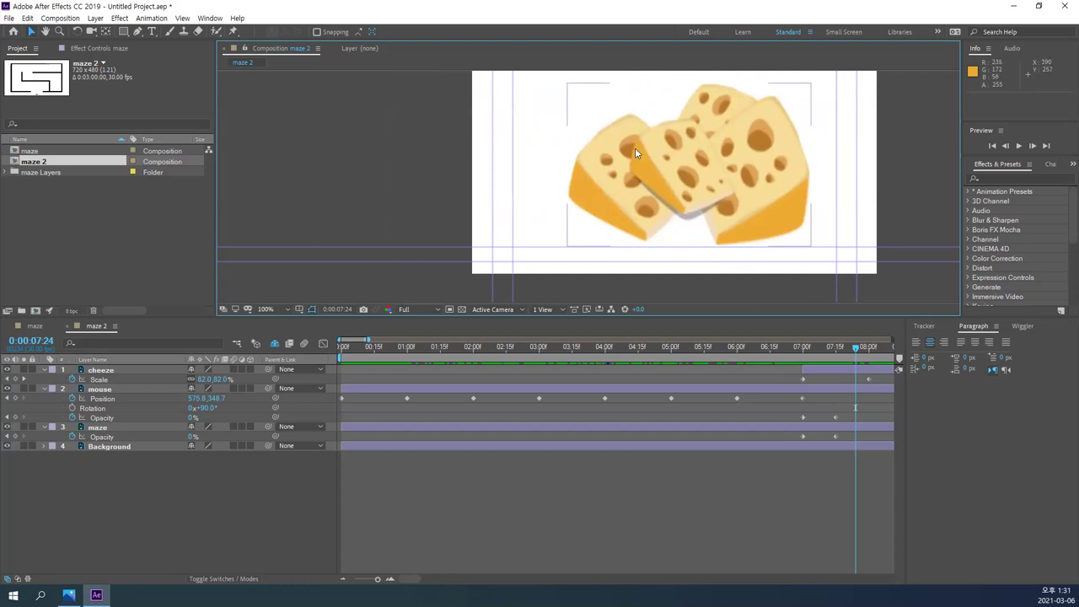
left_click(349, 133)
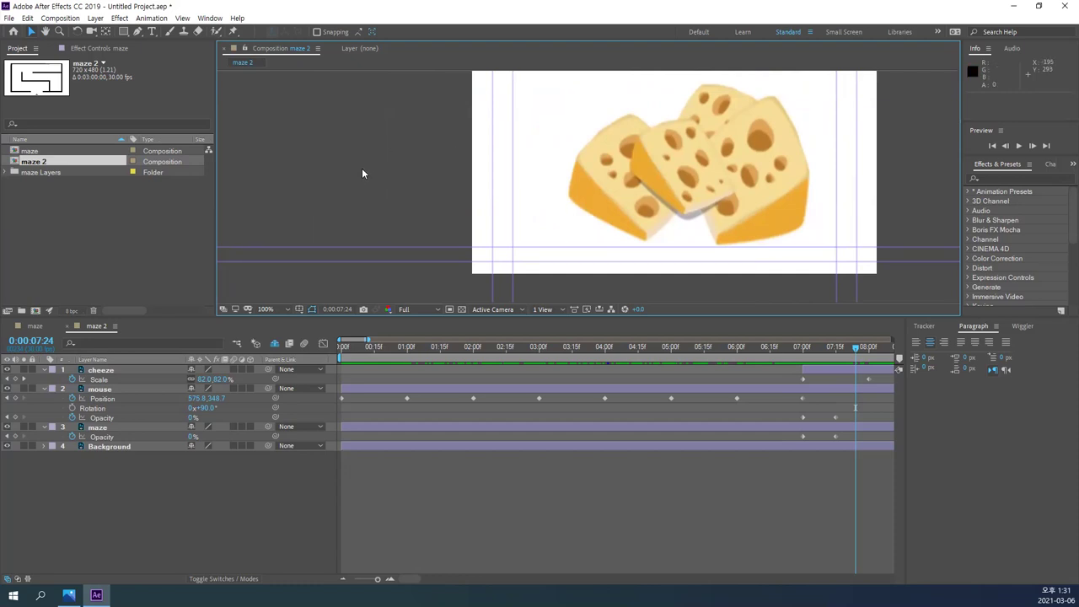
left_click_drag(362, 172, 306, 173)
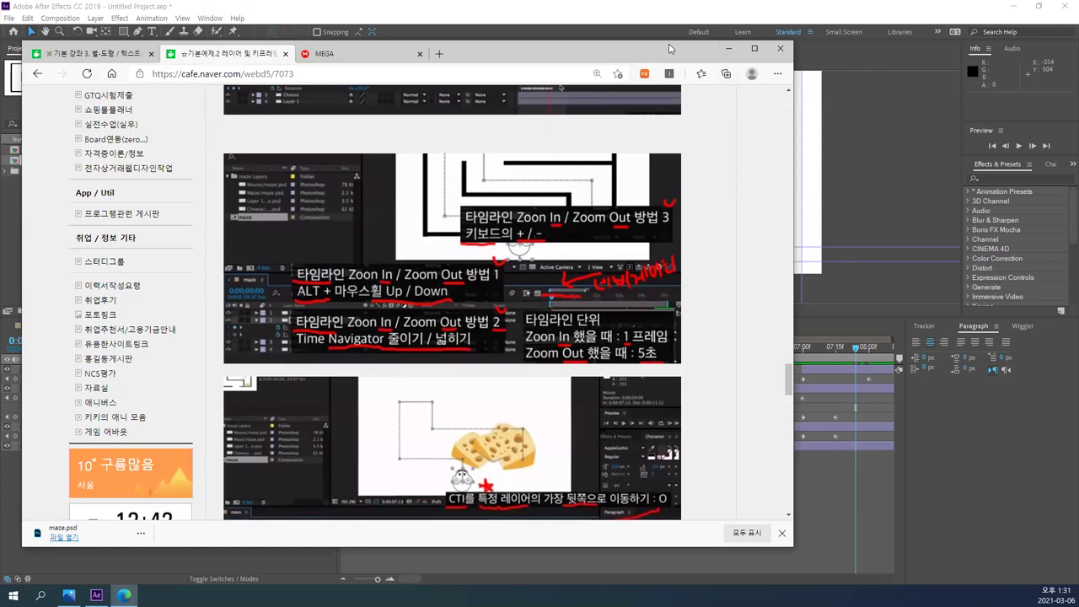
- Return from the browser to After Effects and save the project as 마우스미로모션 in the 에펙1 folder
key("alt+F4")
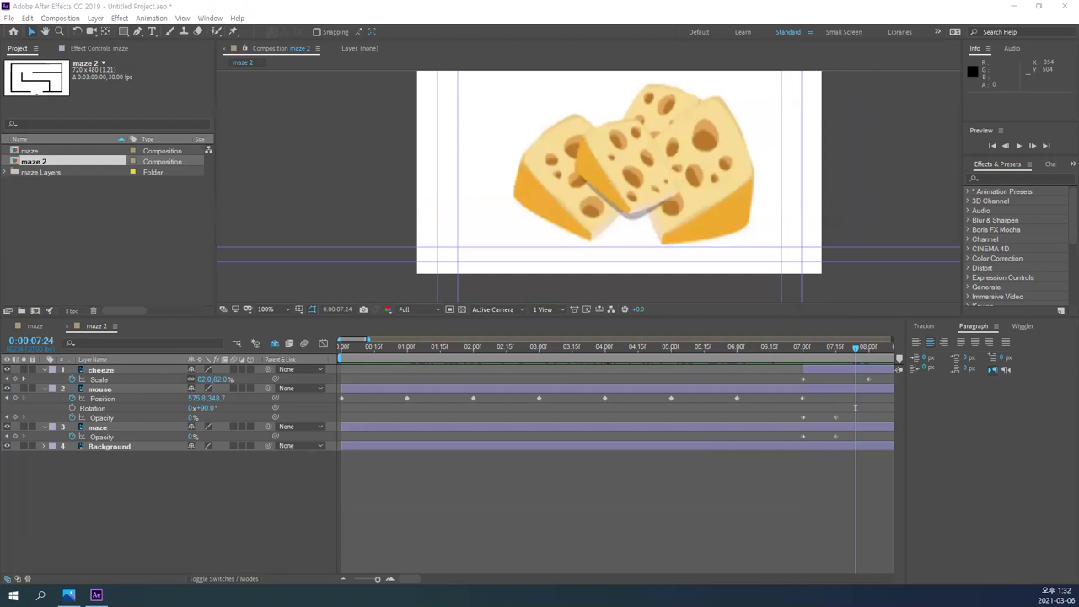
left_click(143, 204)
left_click(9, 18)
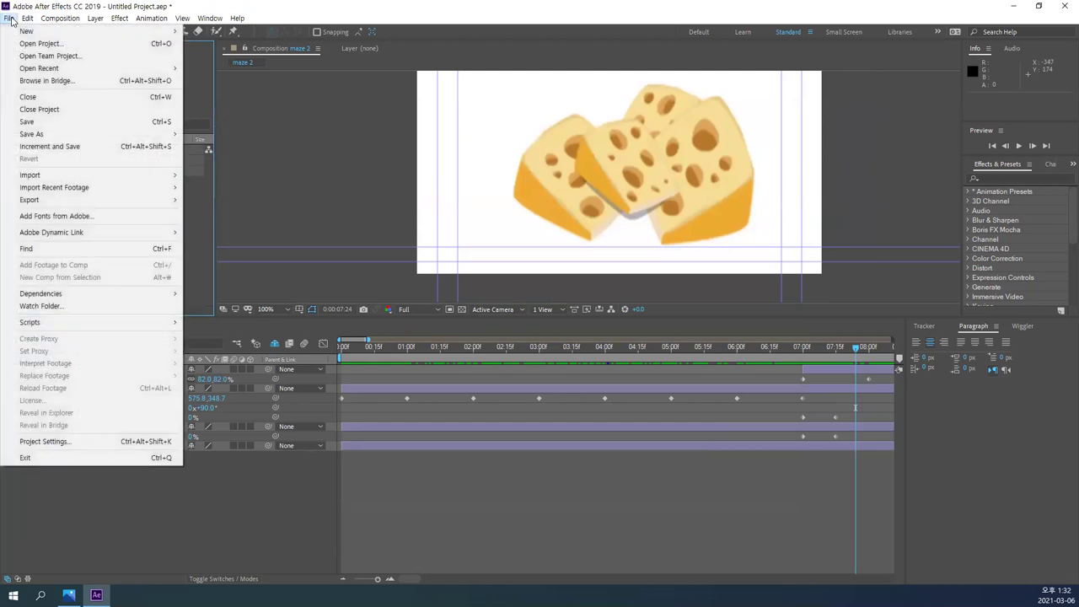
mouse_move(89, 135)
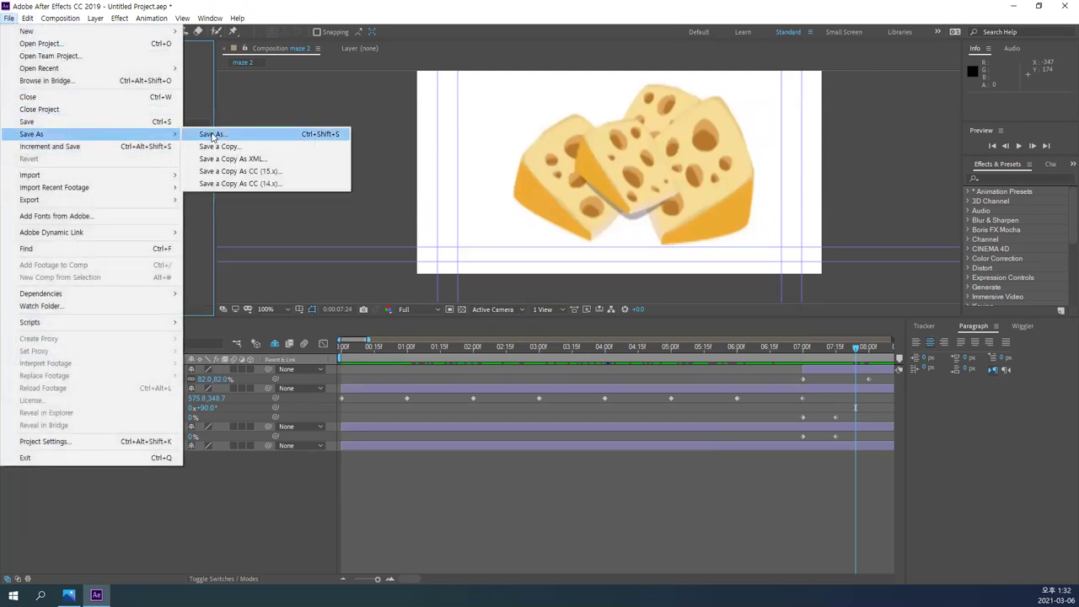
left_click(212, 135)
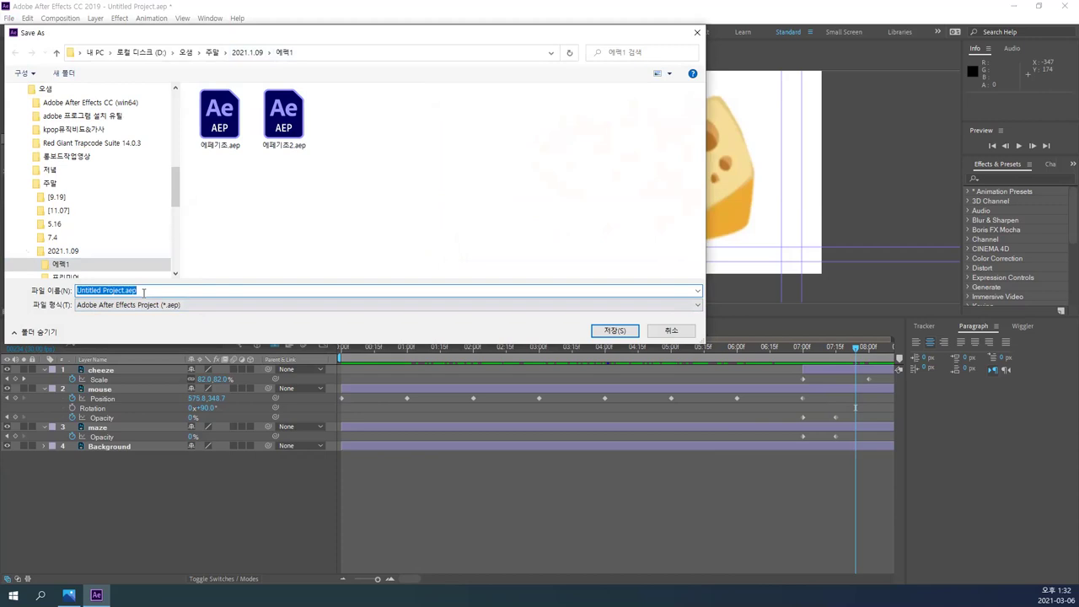
type("akdnt")
key("BackSpace")
key("BackSpace")
key("BackSpace")
key("BackSpace")
key("BackSpace")
type("마우스미로모션")
key("Return")
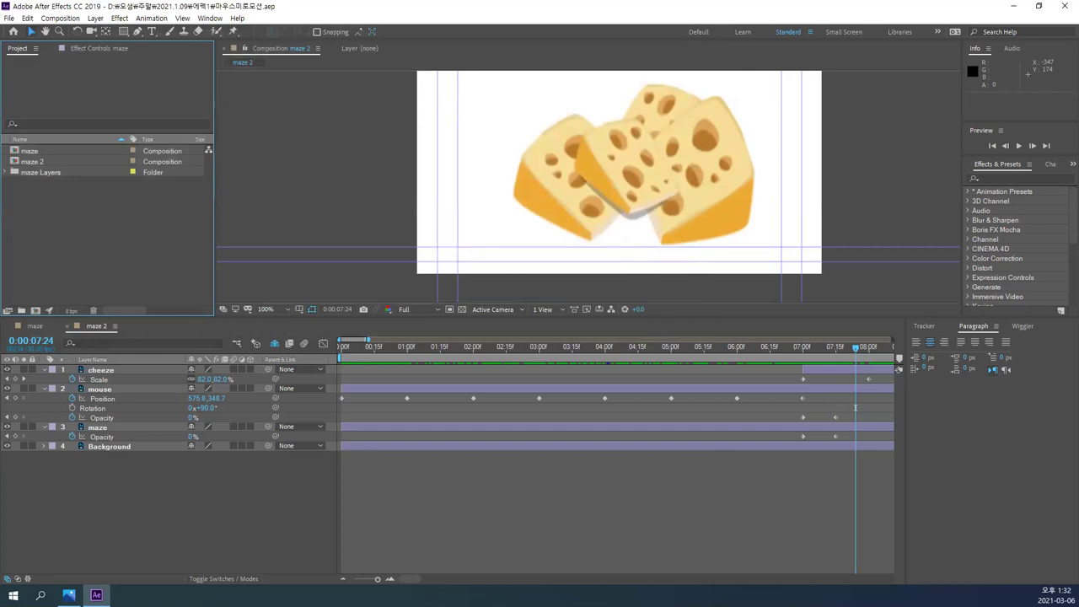
- Move the current time of the maze 2 composition back to 0:00:00:00
left_click(128, 494)
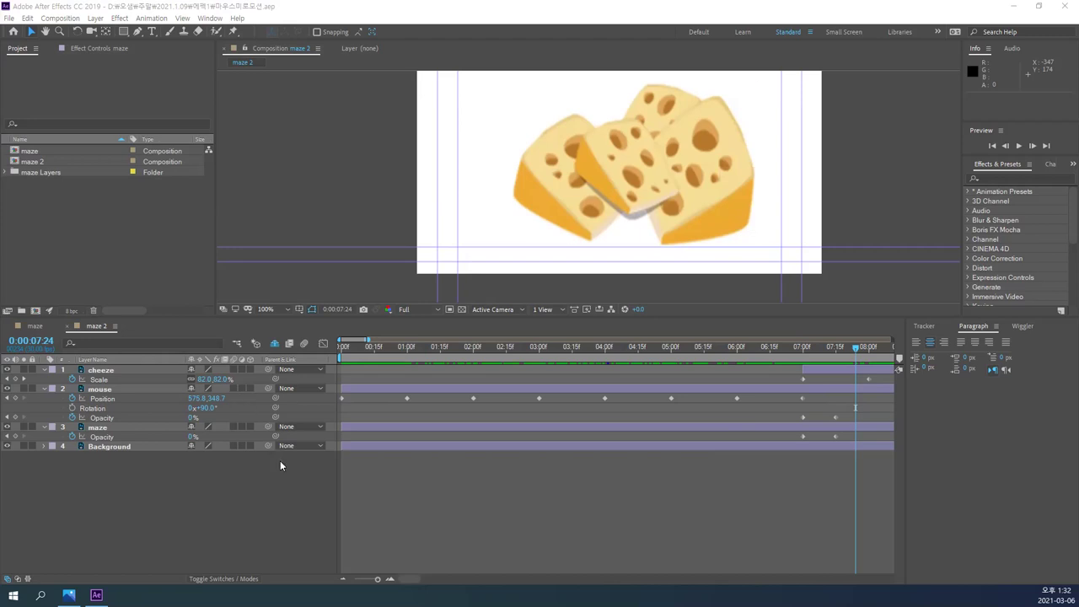
left_click_drag(370, 175, 311, 197)
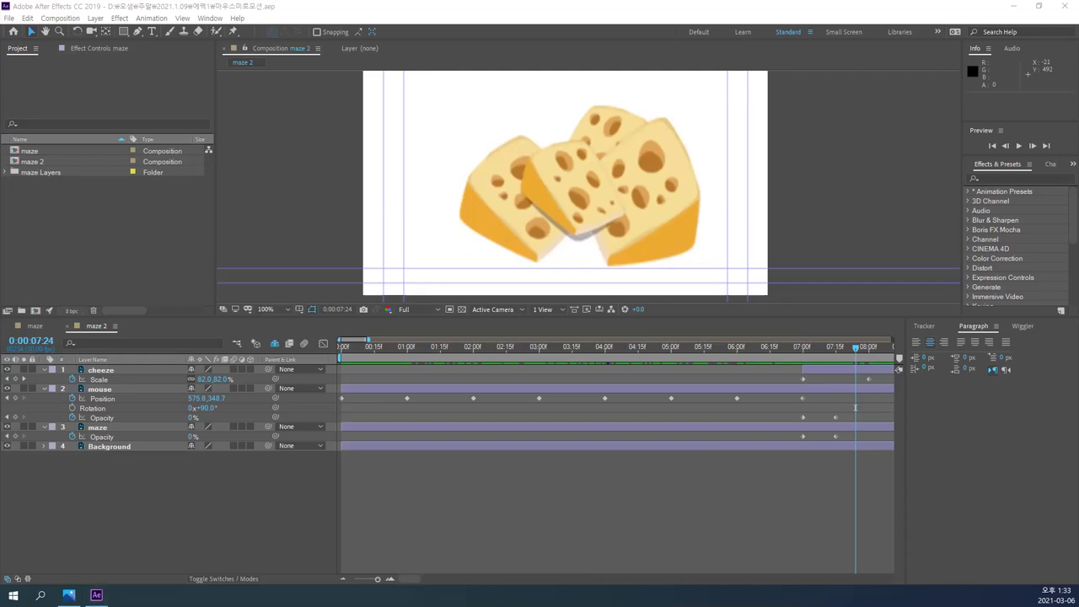
left_click(194, 535)
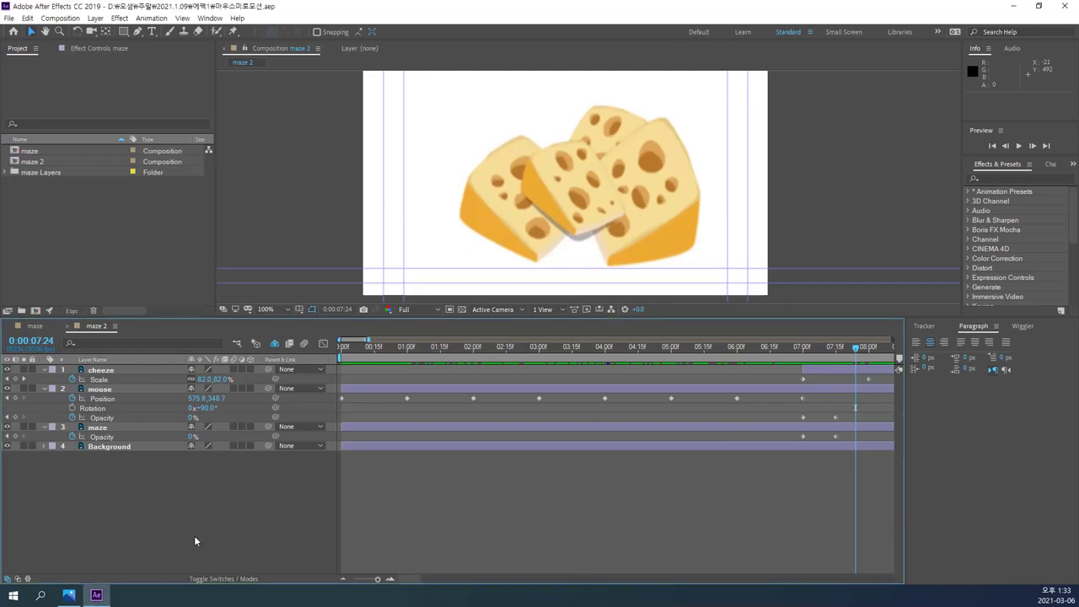
left_click_drag(857, 346, 341, 346)
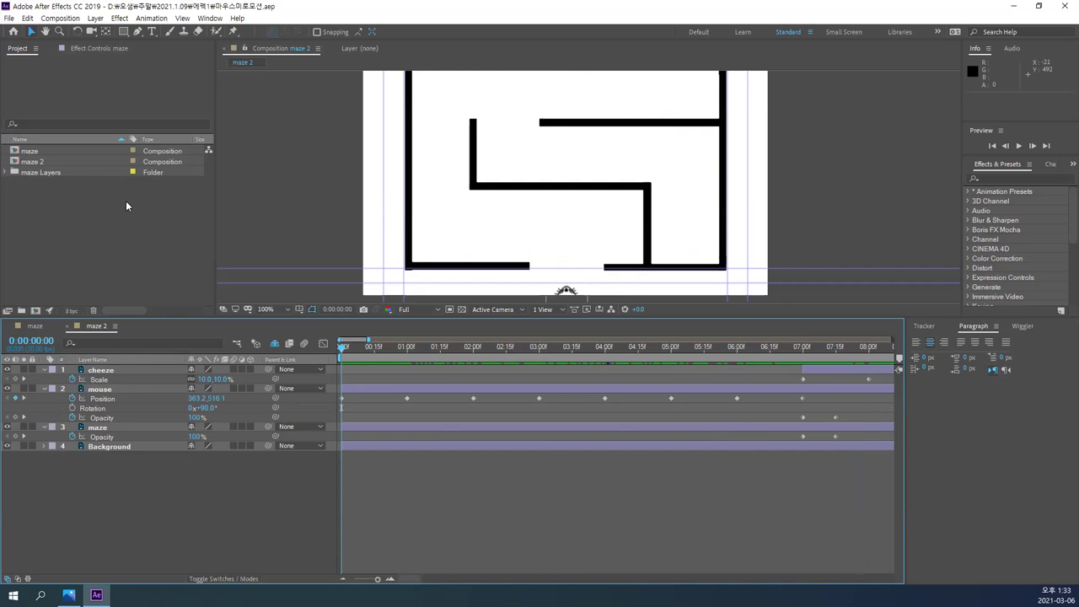
- Check the export commands and look for Adobe Media Encoder among the programs installed in Windows
left_click(12, 18)
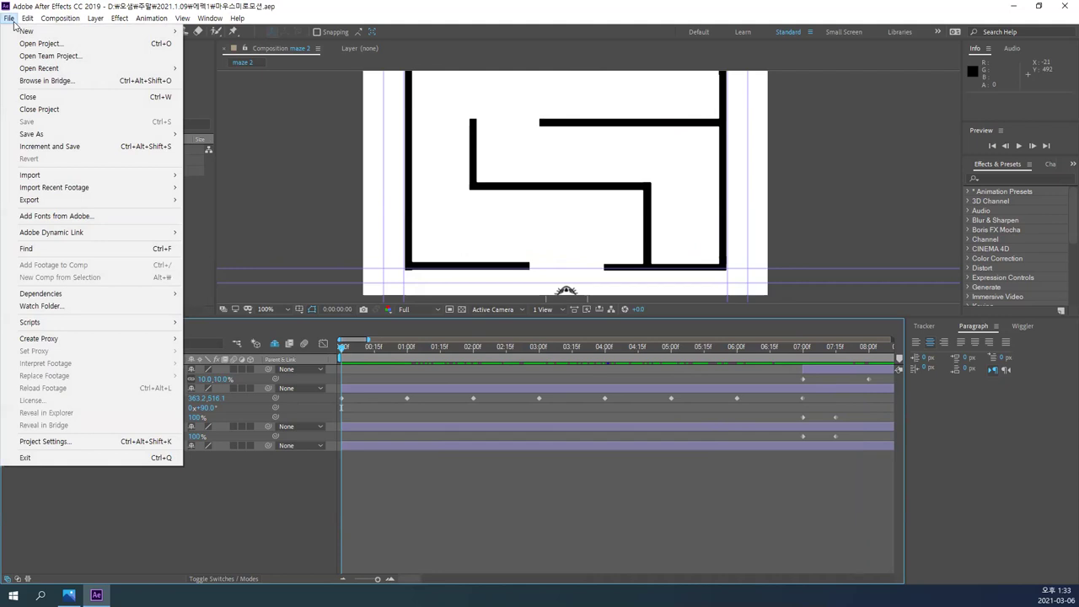
mouse_move(35, 204)
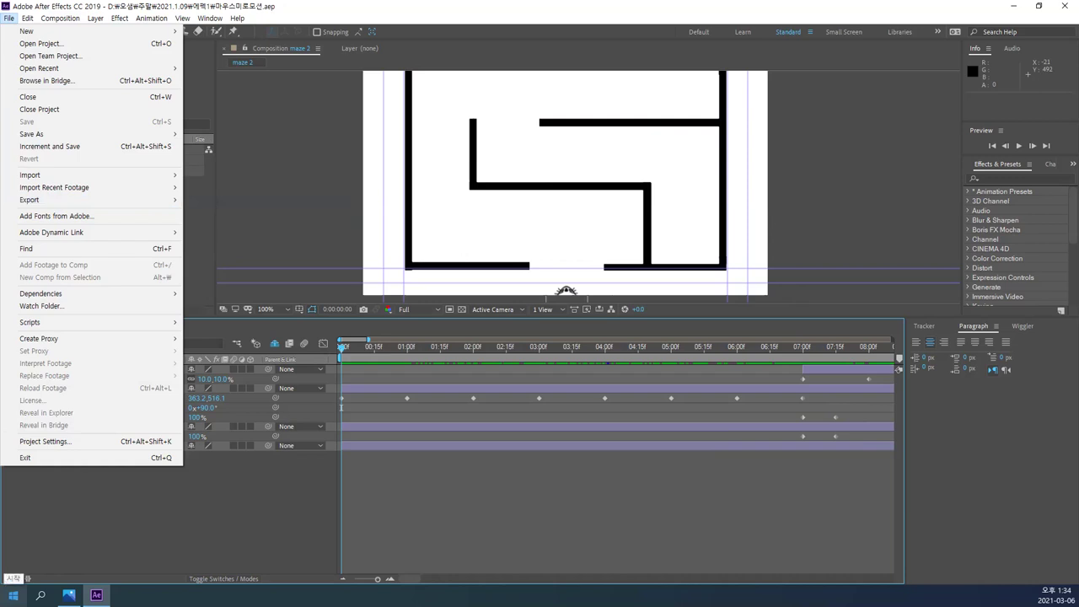
left_click(12, 580)
left_click(13, 595)
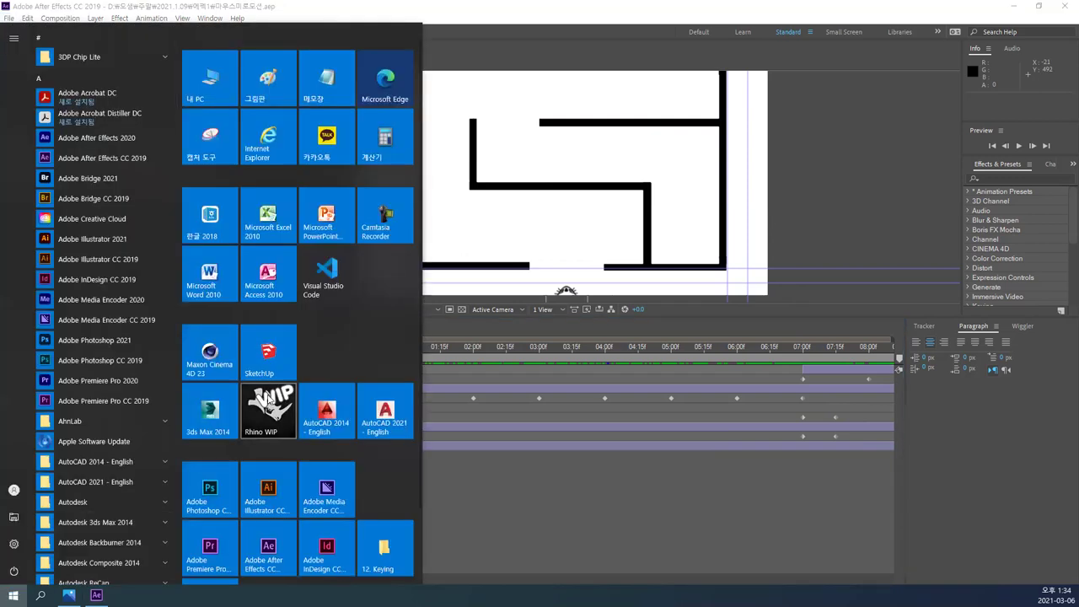
scroll(281, 387, "down", 1)
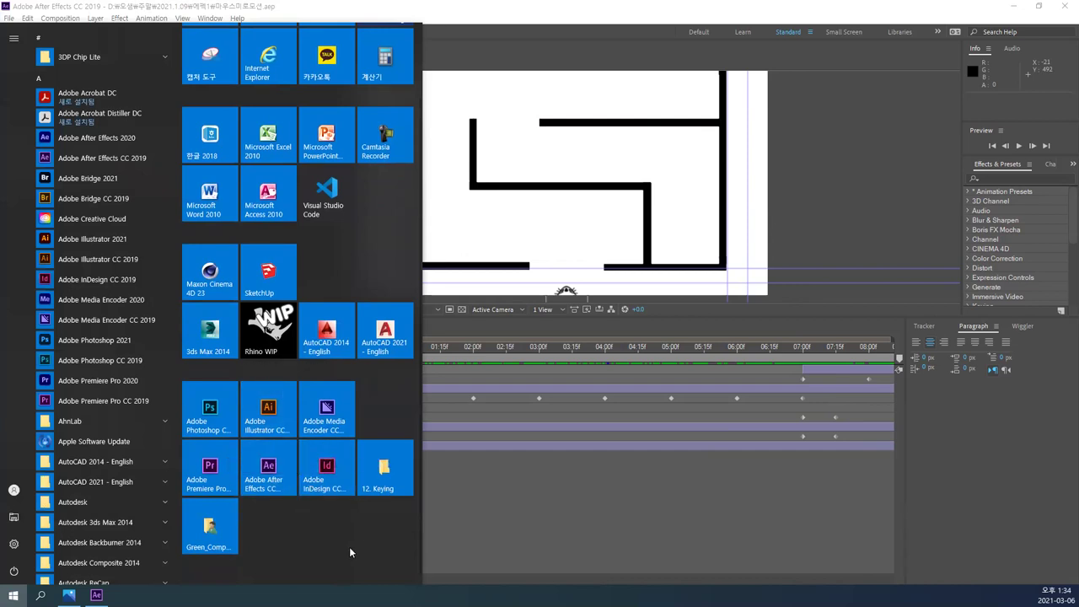
scroll(93, 465, "down", 3)
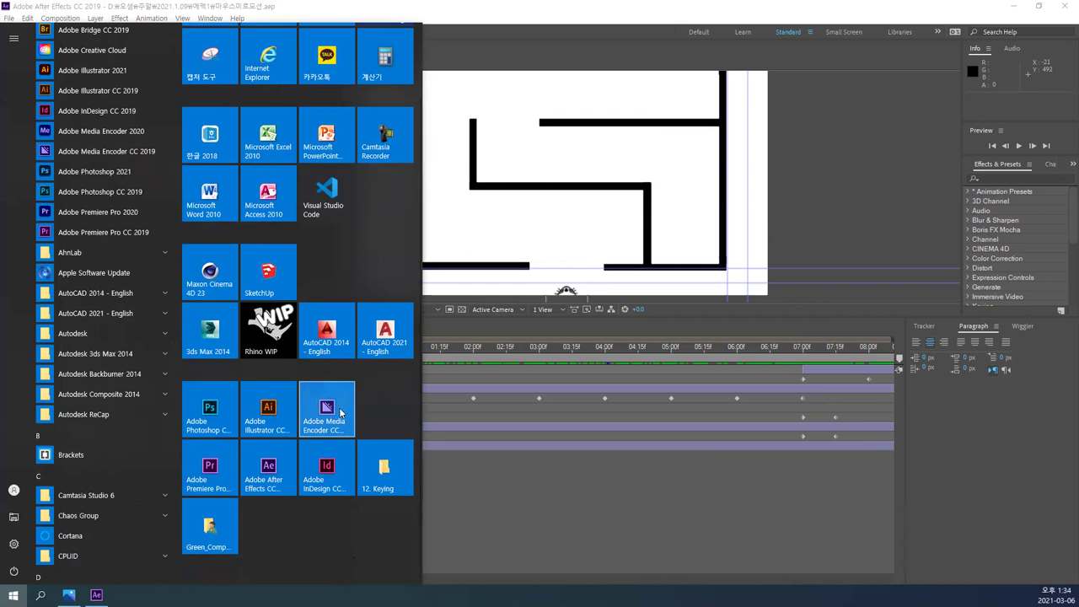
left_click(532, 14)
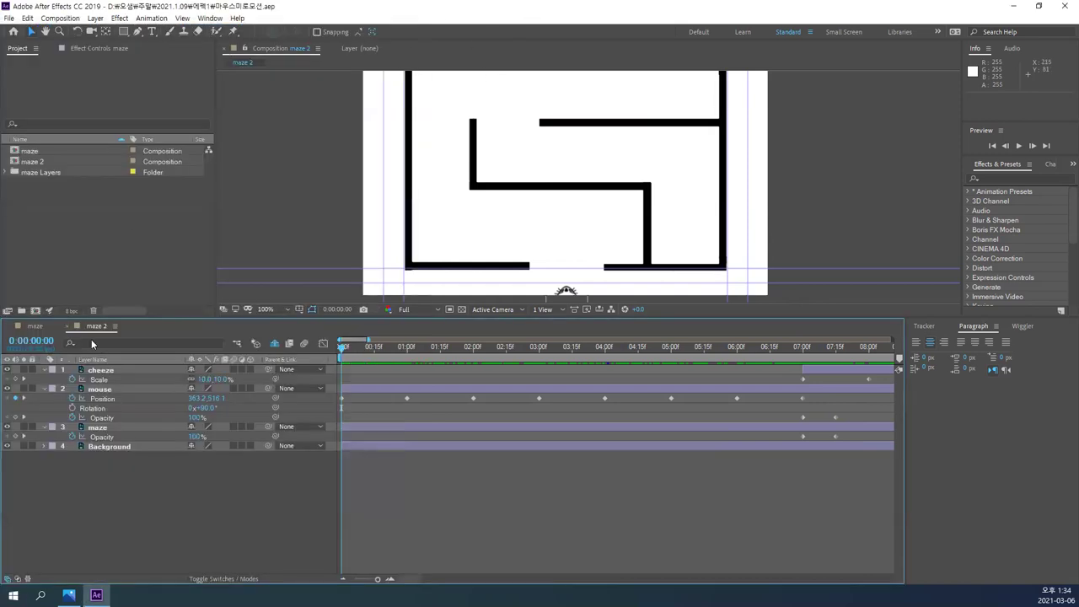
- Add the maze 2 composition to the Render Queue for export
left_click(9, 18)
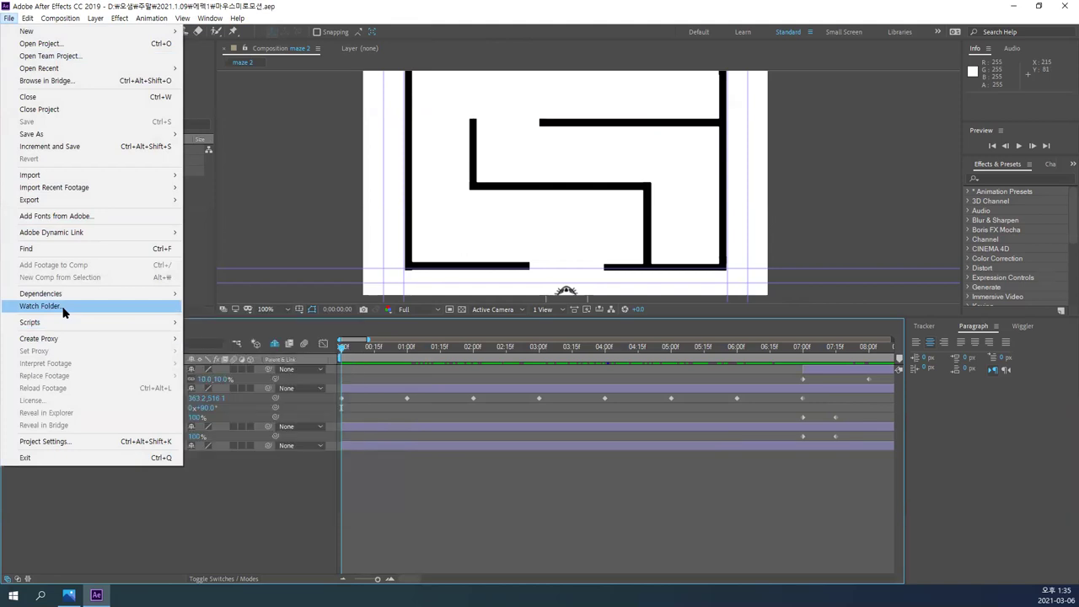
mouse_move(123, 202)
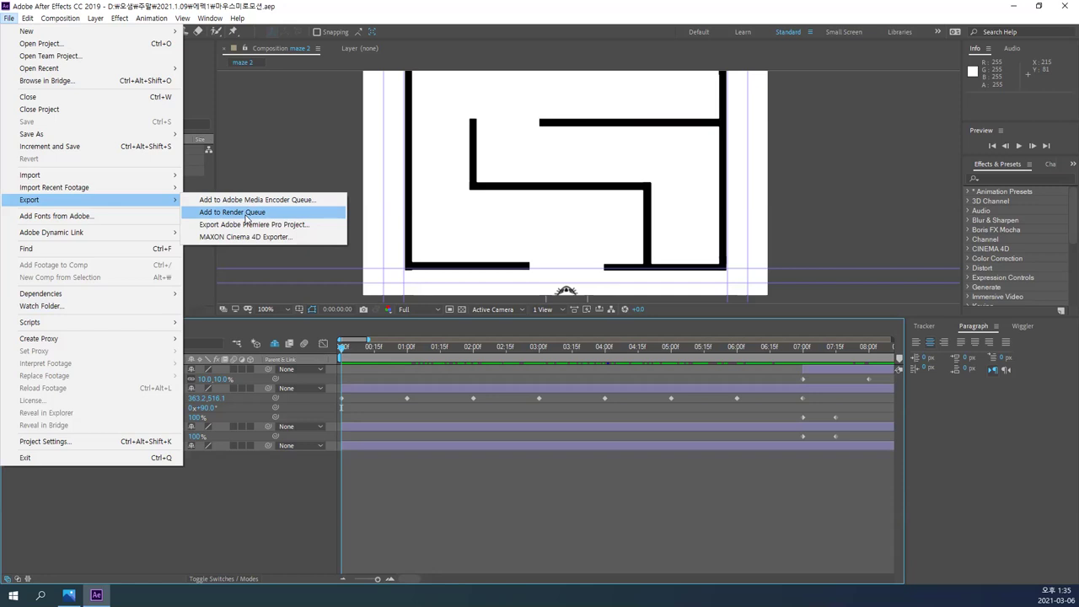
left_click(246, 218)
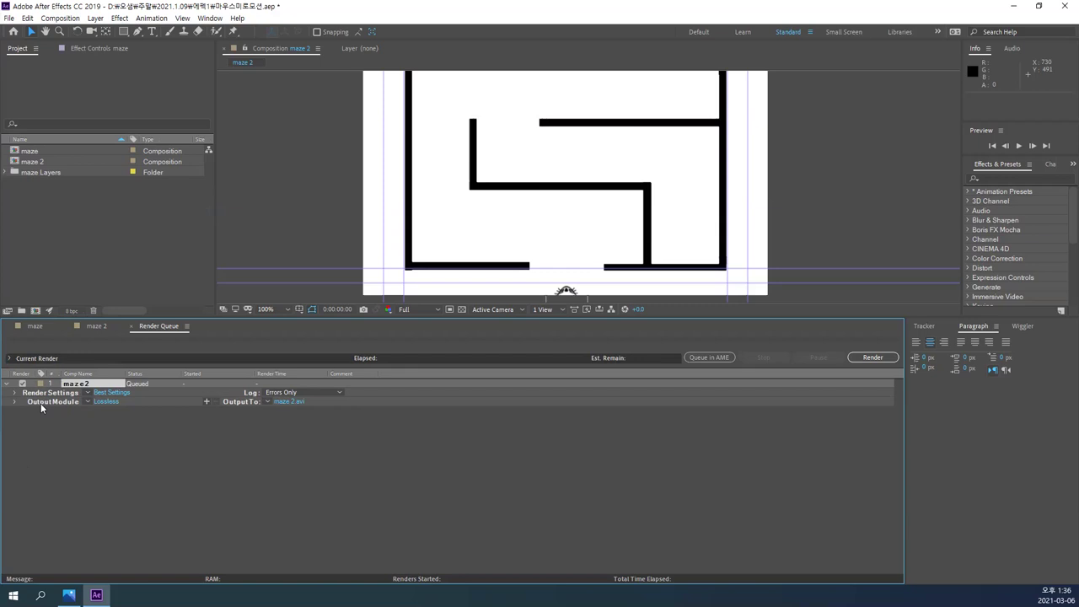
- Open the output module settings for the queued maze 2 render and choose AVI as the format
left_click(109, 401)
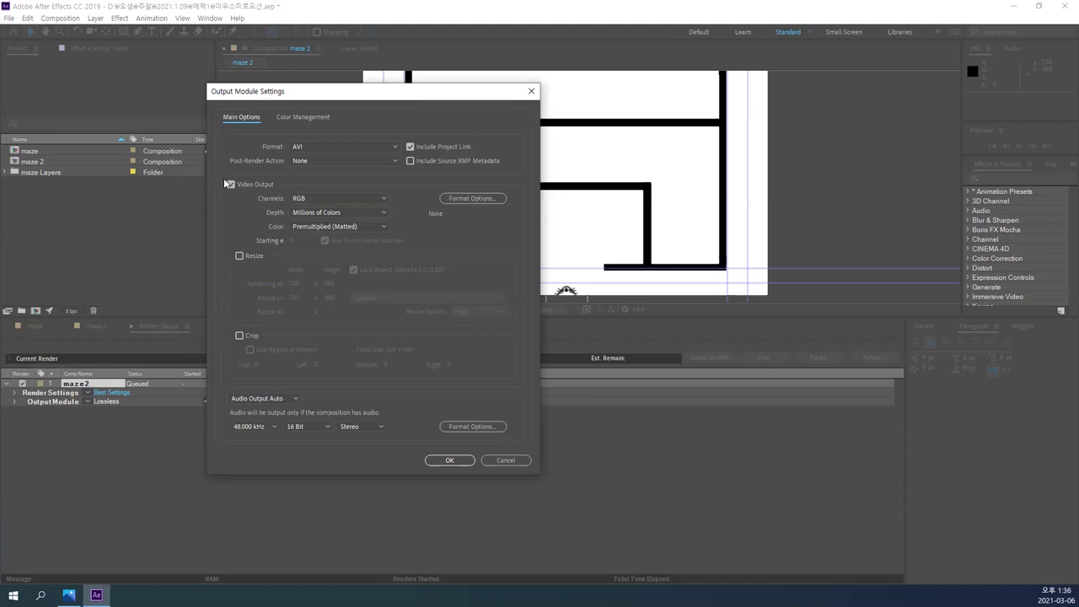
left_click(386, 149)
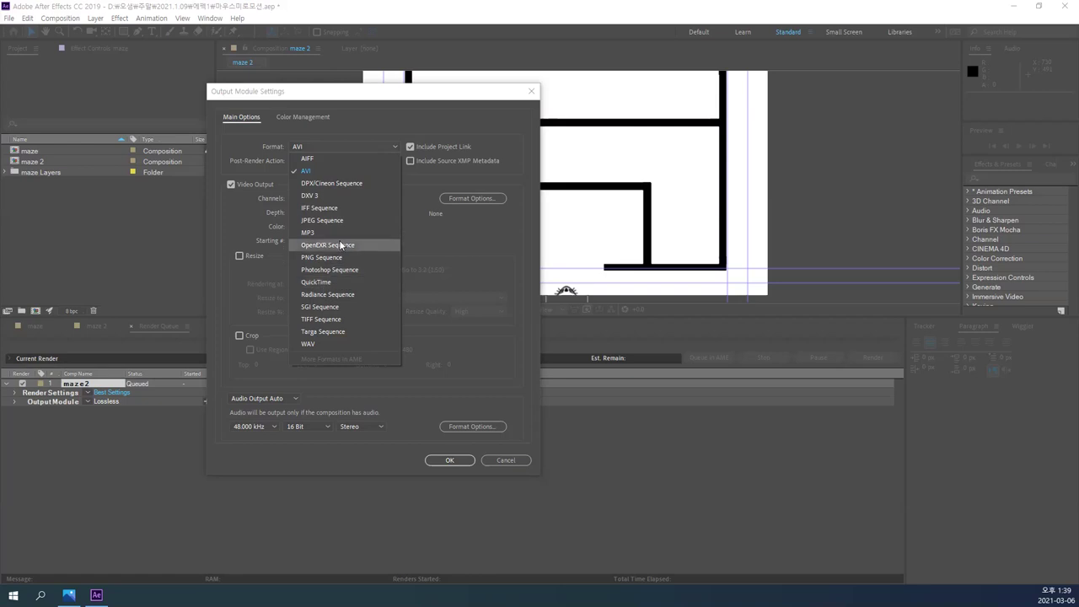
left_click(342, 167)
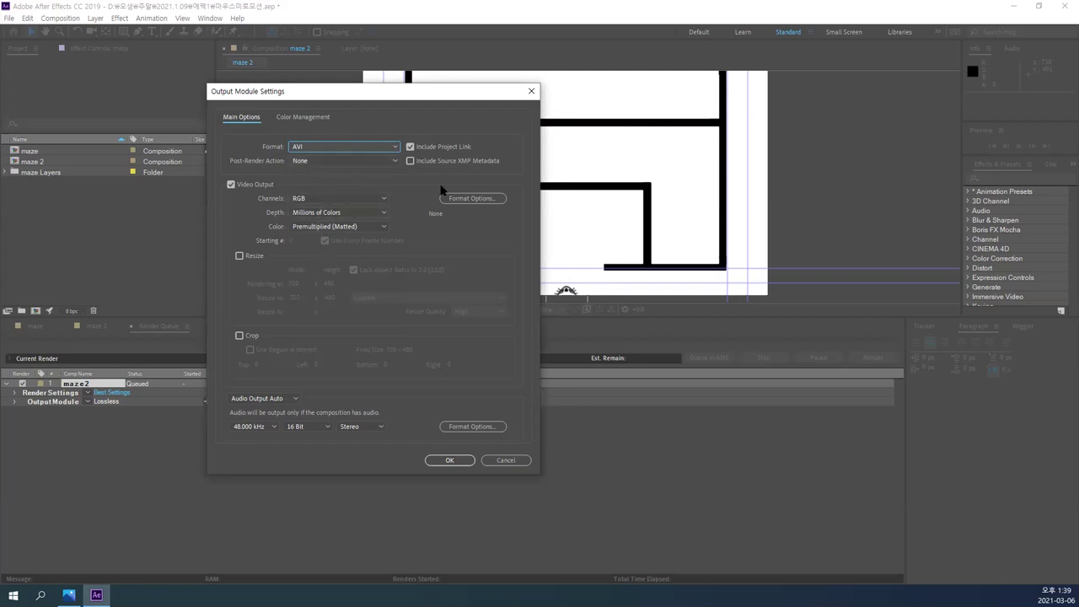
- Look over the AVI video and audio format options and set the video codec to Intel IYUV 코덱
left_click(489, 198)
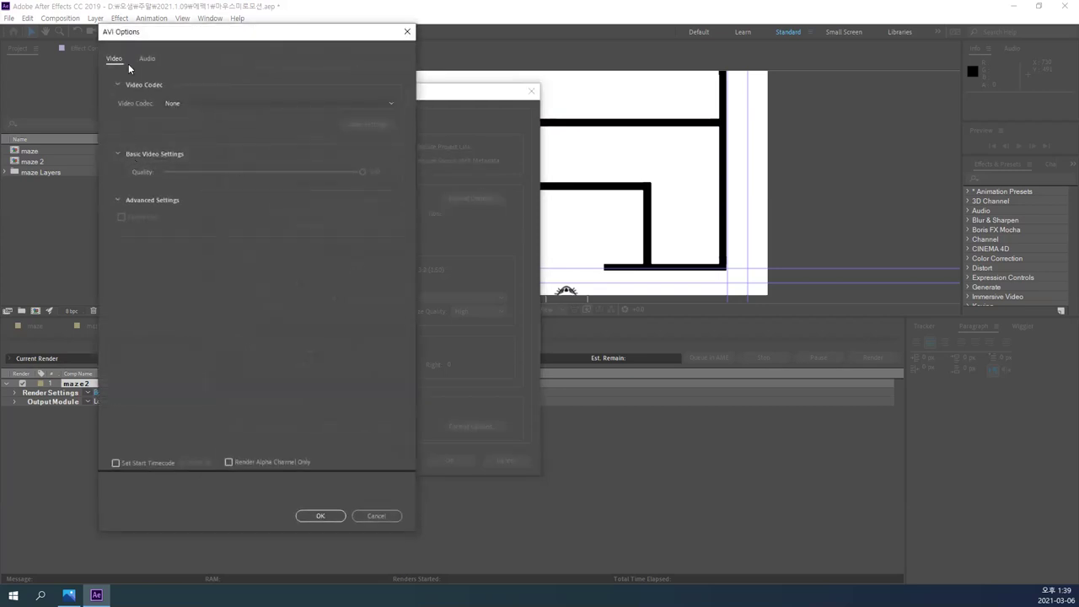
left_click(147, 59)
left_click(112, 59)
left_click(147, 59)
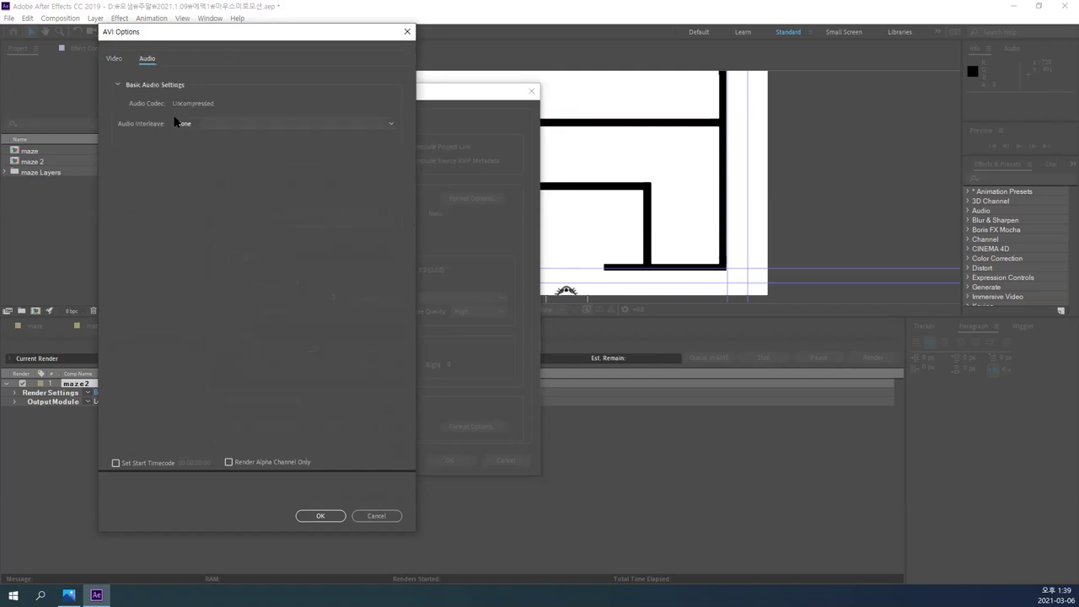
left_click(115, 59)
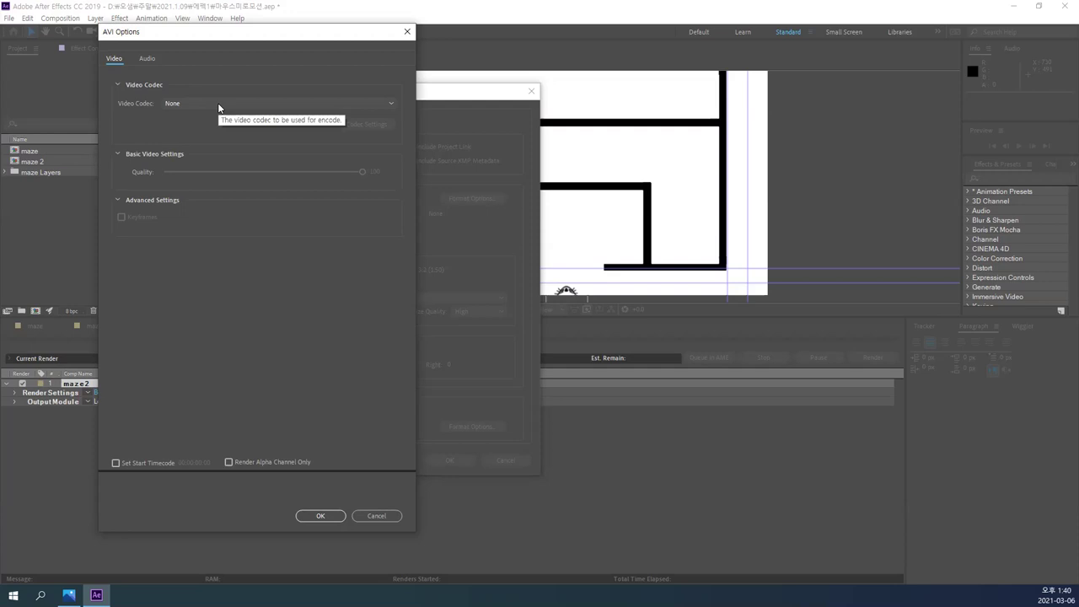
left_click(219, 104)
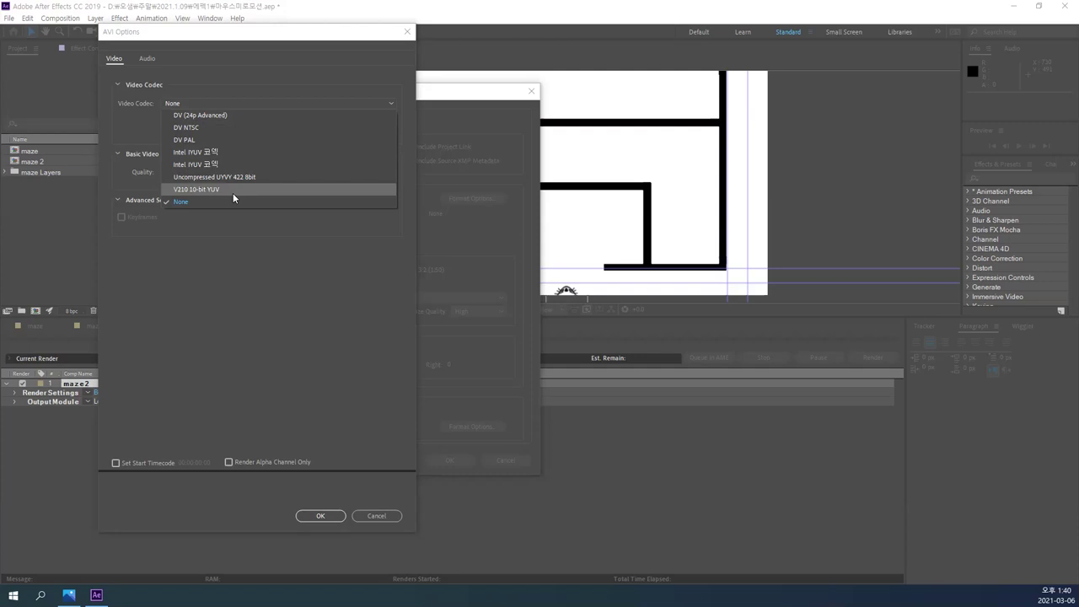
left_click(216, 152)
left_click(213, 102)
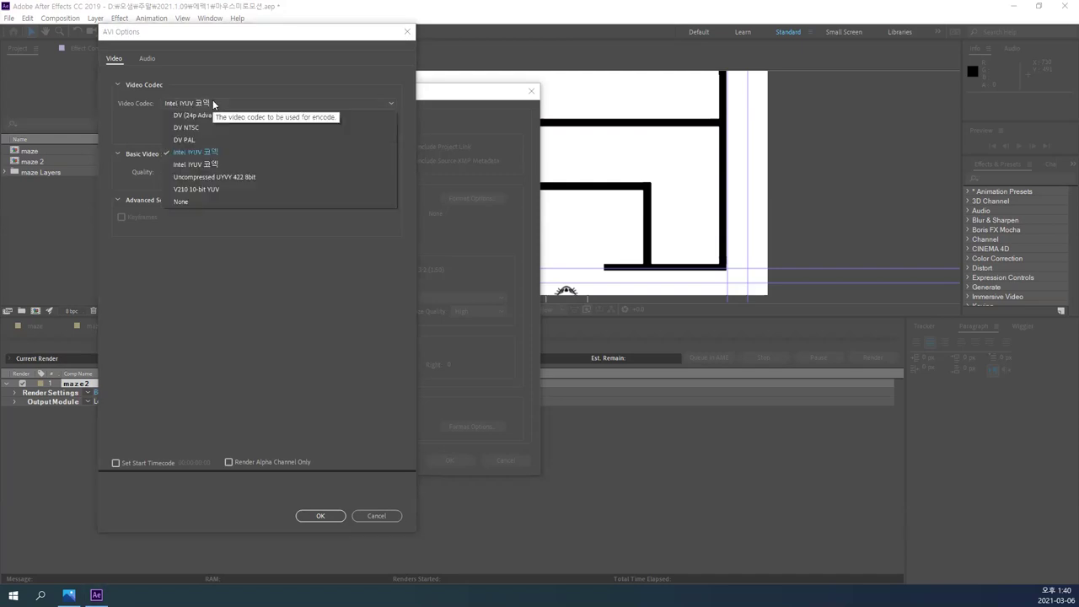
left_click(226, 154)
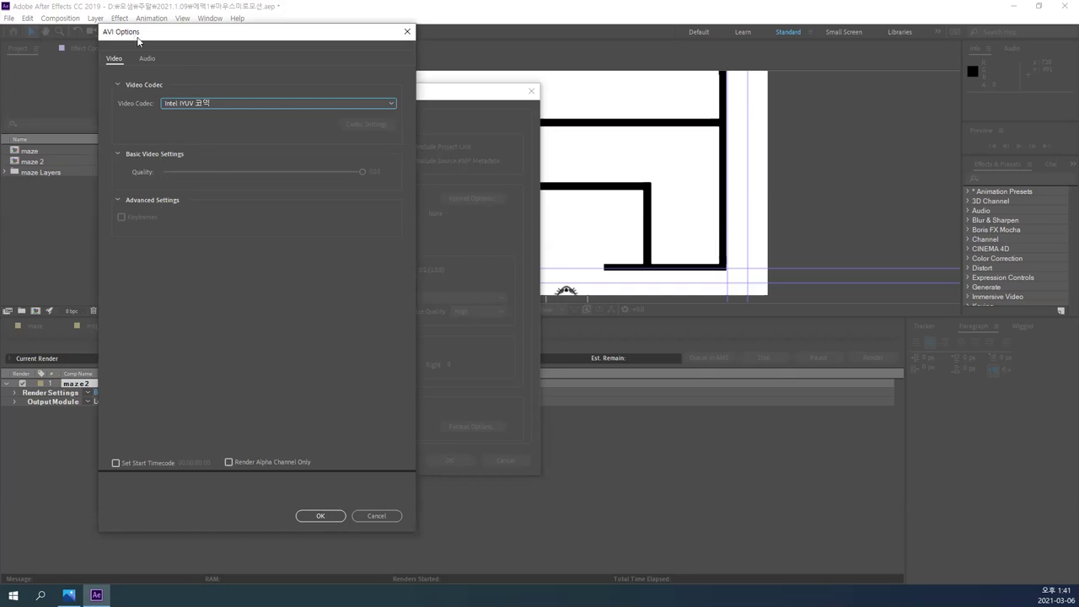
- Check the audio interleave choices in the AVI options, then accept the format options and output module settings
left_click(149, 58)
left_click(213, 123)
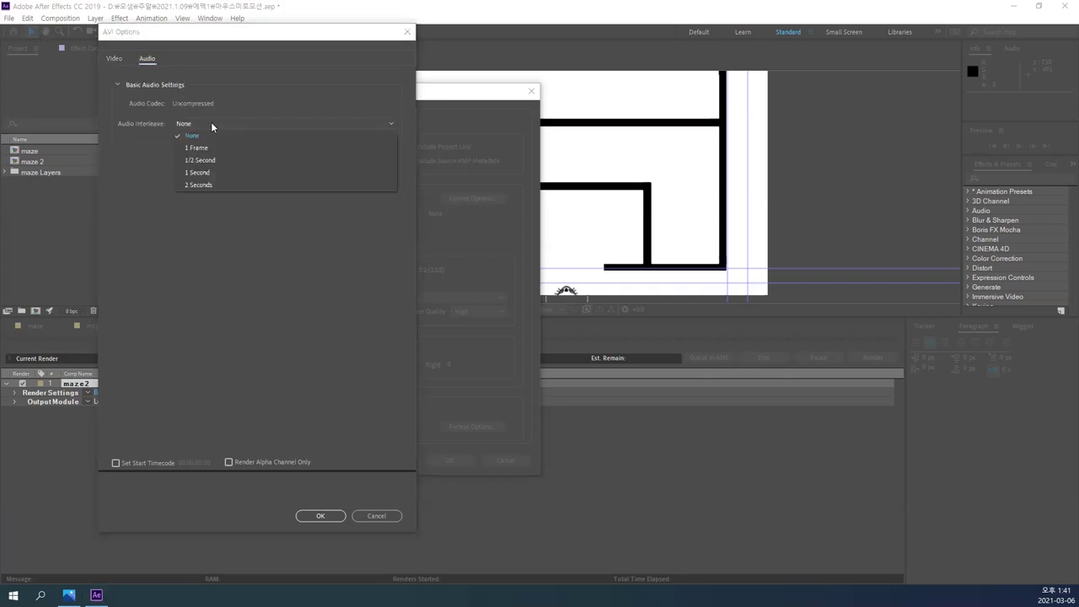
left_click(209, 99)
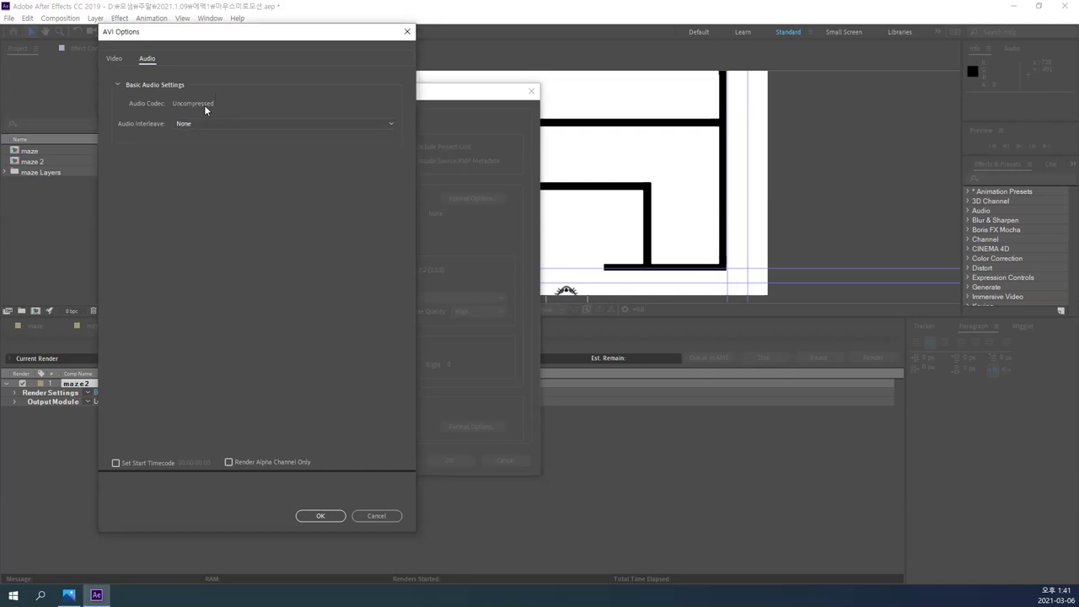
left_click(115, 58)
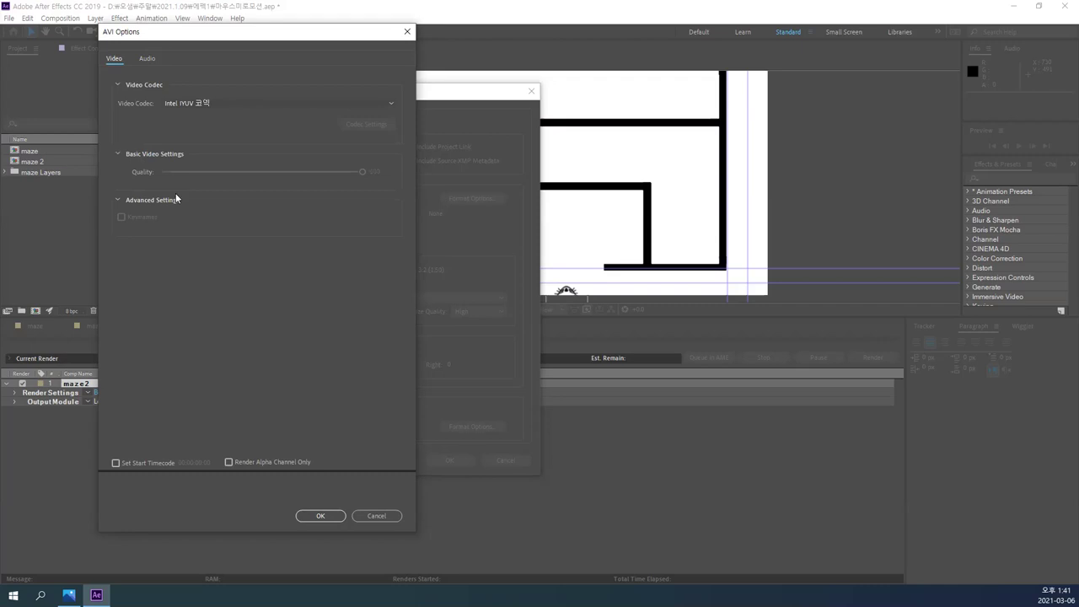
left_click(322, 516)
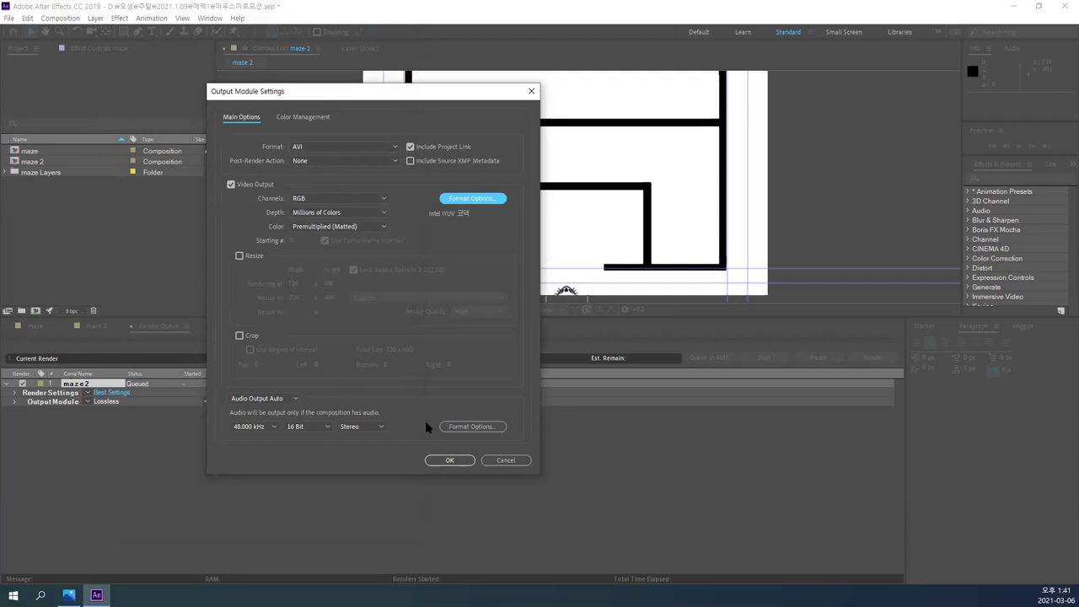
left_click(450, 460)
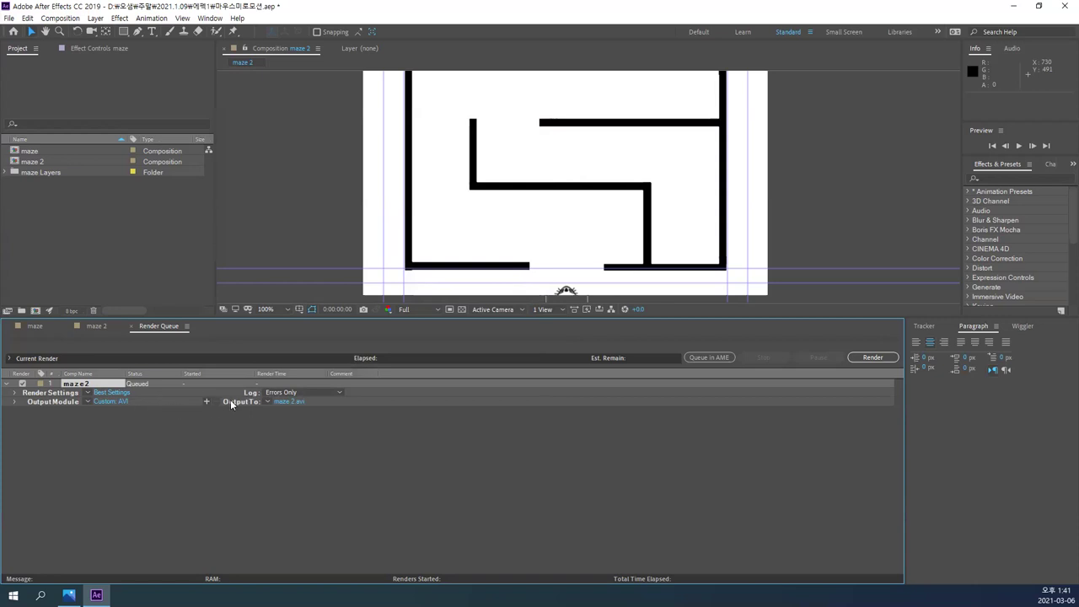
- Choose the 에펙1 folder inside 주말 > 2021.1.09 as the destination for the output movie
left_click(292, 400)
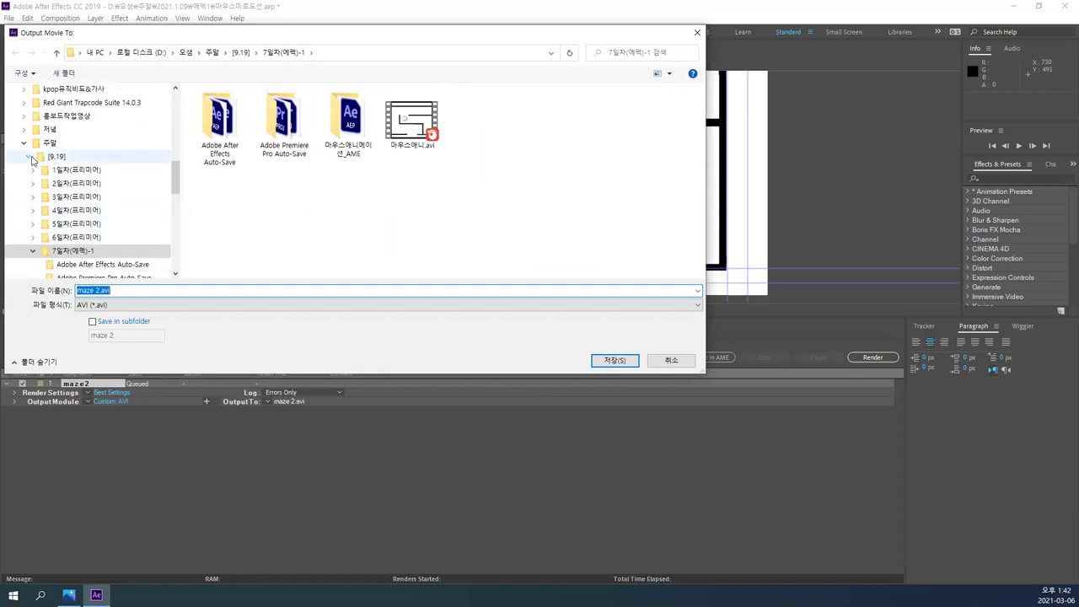
left_click(32, 158)
left_click(88, 210)
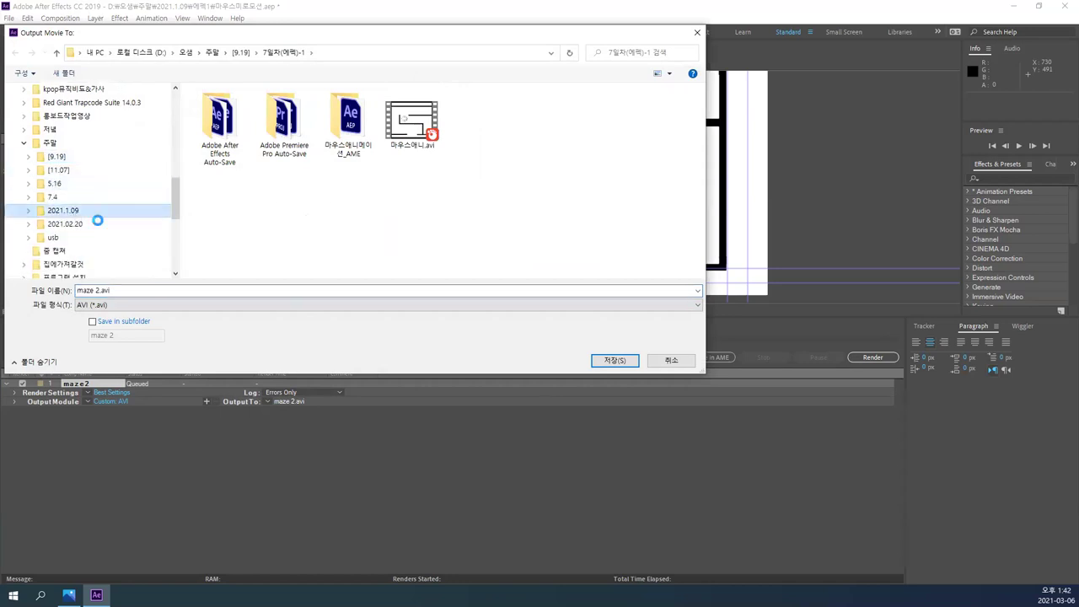
left_click(211, 107)
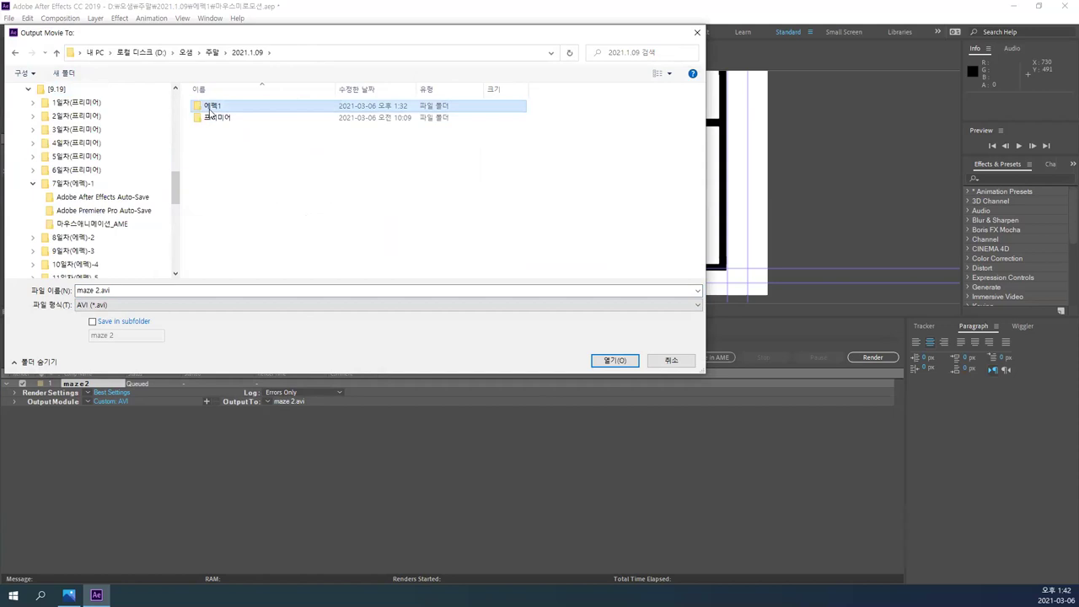
double_click(211, 107)
- Name the output movie 마우스미로 모션 and save the output destination
left_click(139, 291)
left_click(139, 291)
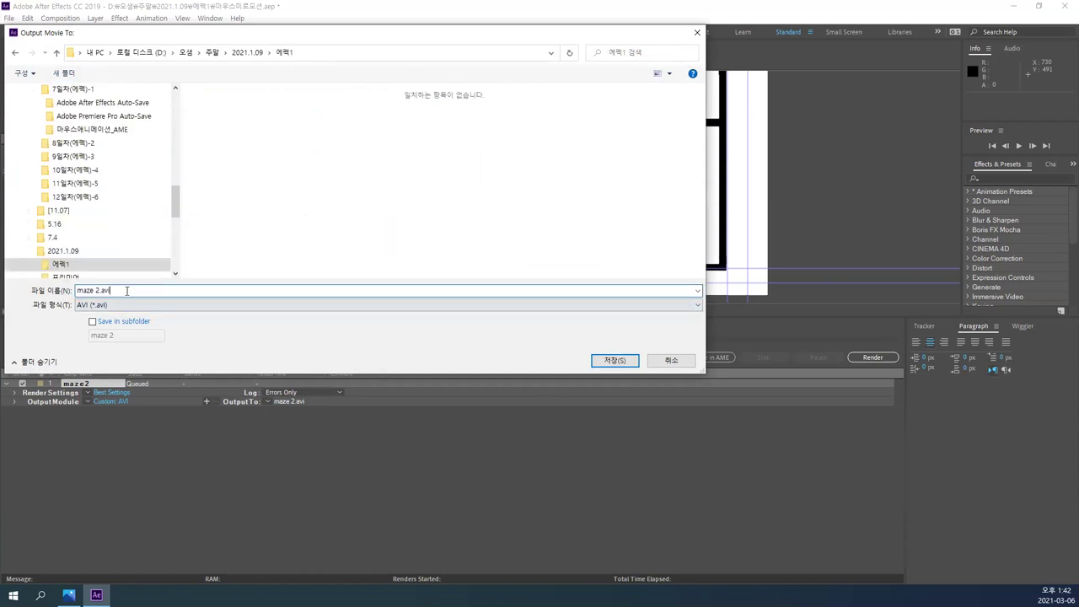
key("ctrl+a")
type("akdn")
key("BackSpace")
key("BackSpace")
key("BackSpace")
key("BackSpace")
type("마우")
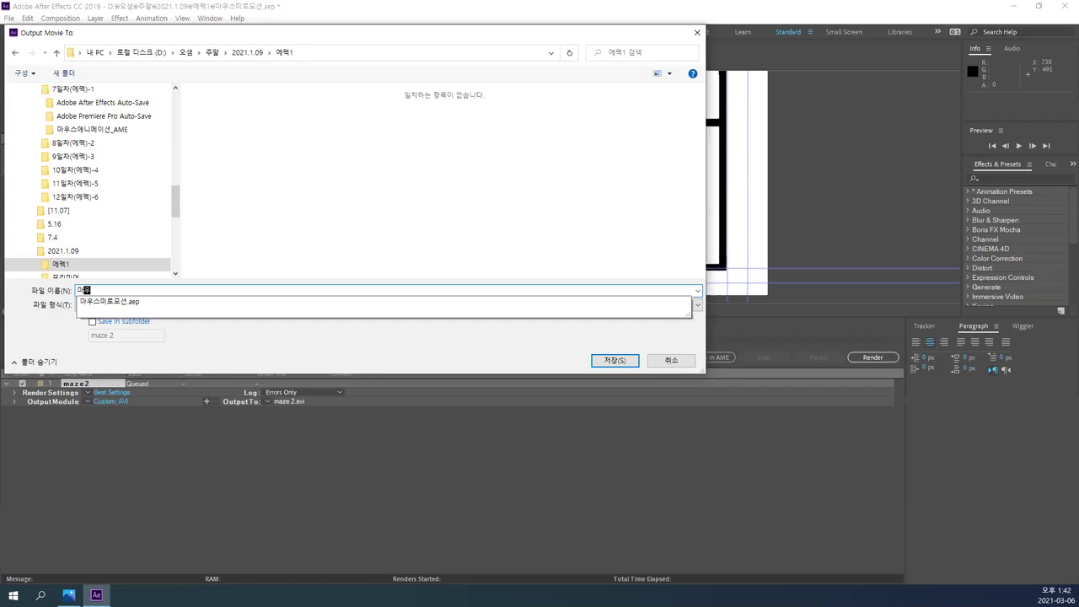
type("스미로 ")
type("ㅁ")
type("션")
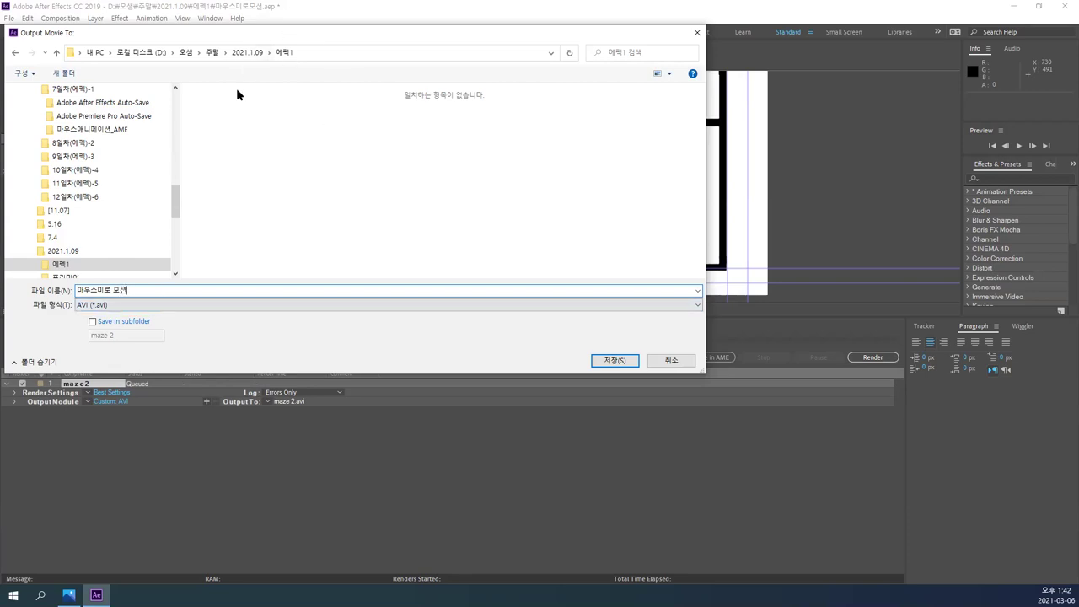
left_click(615, 360)
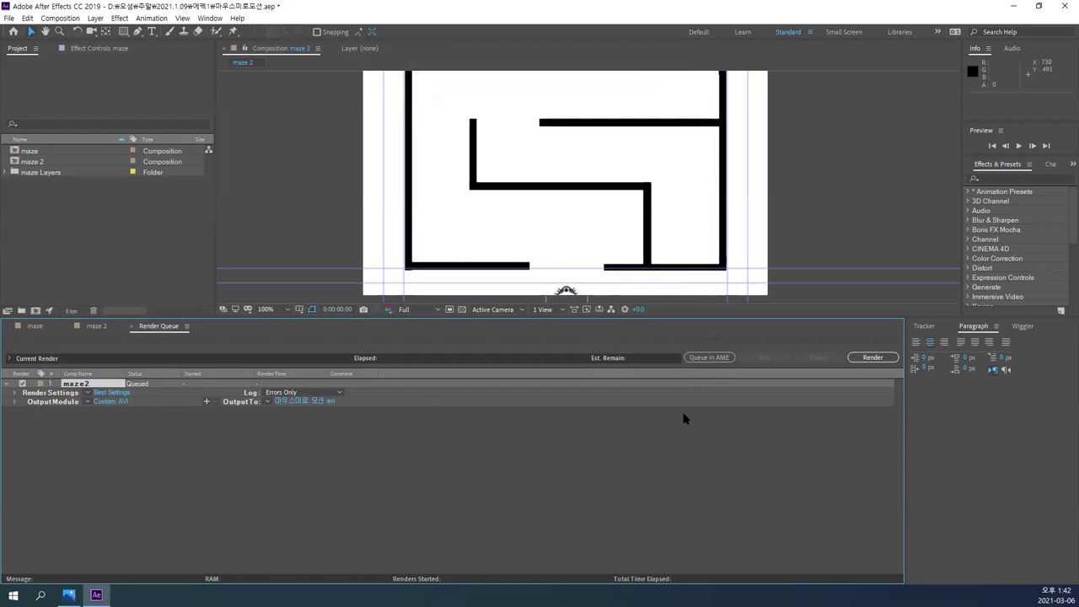
- Render the queued maze 2 composition and check the exported 마우스미로 모션.avi in the 에펙1 folder
left_click(880, 357)
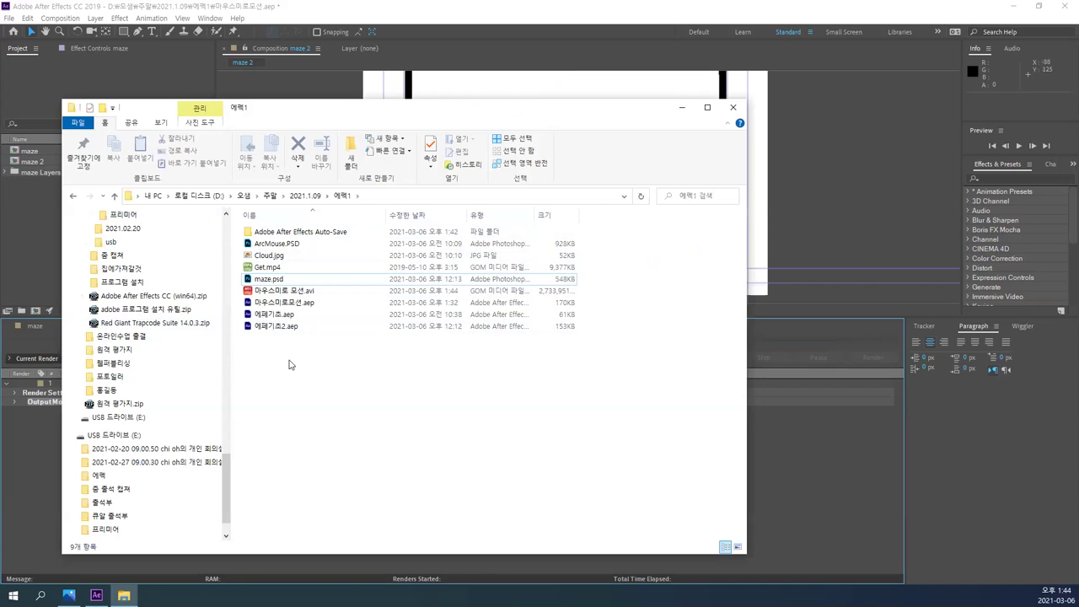
left_click(285, 292)
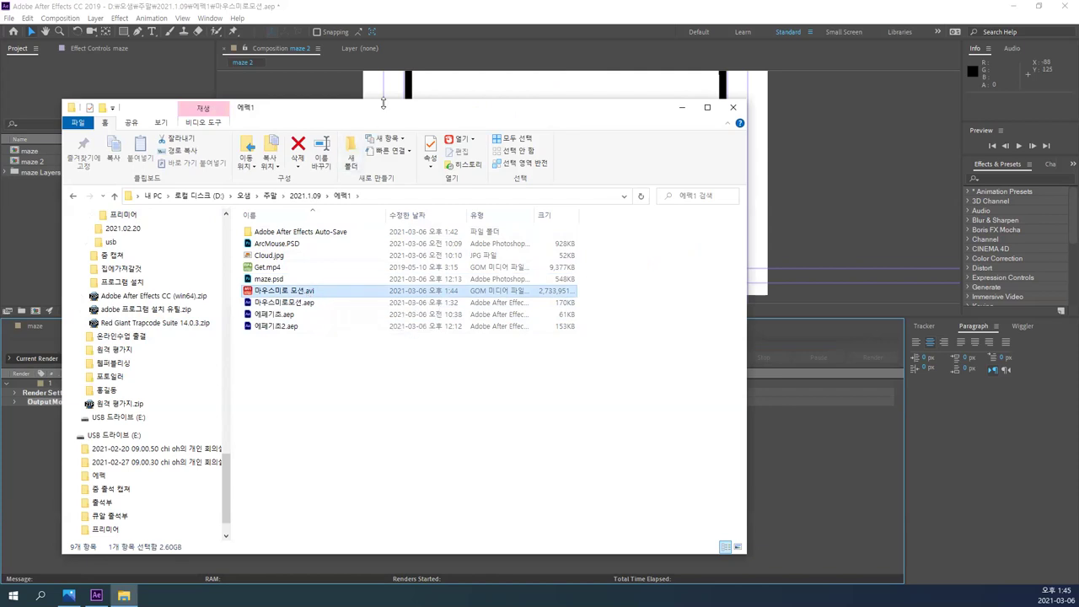
left_click_drag(383, 102, 382, 107)
key("alt+F4")
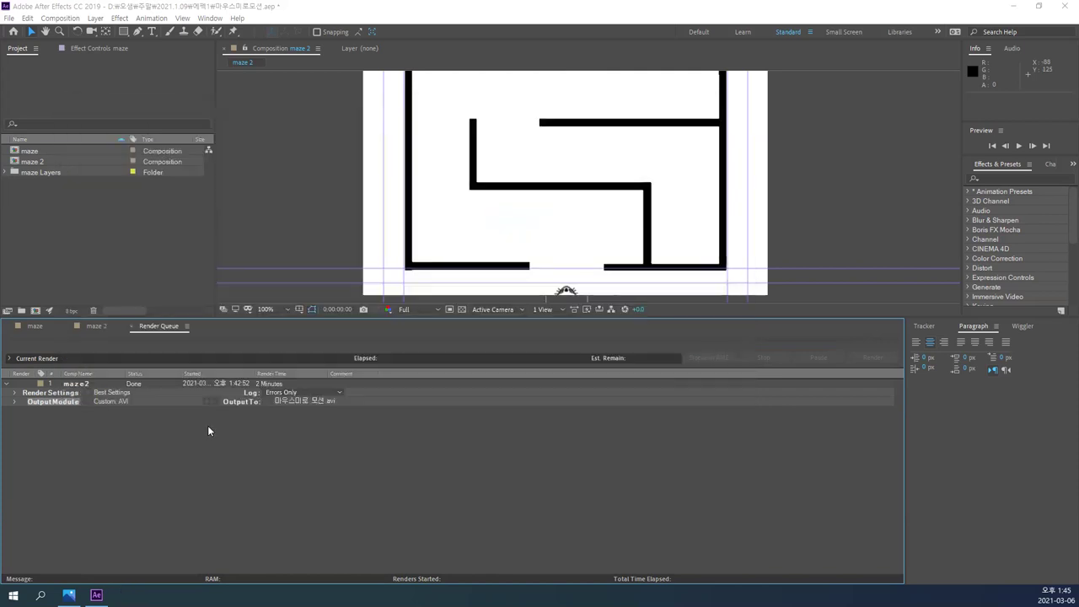
- Return to the maze 2 timeline and review its composition settings for size, frame rate and duration without changing them
left_click(91, 325)
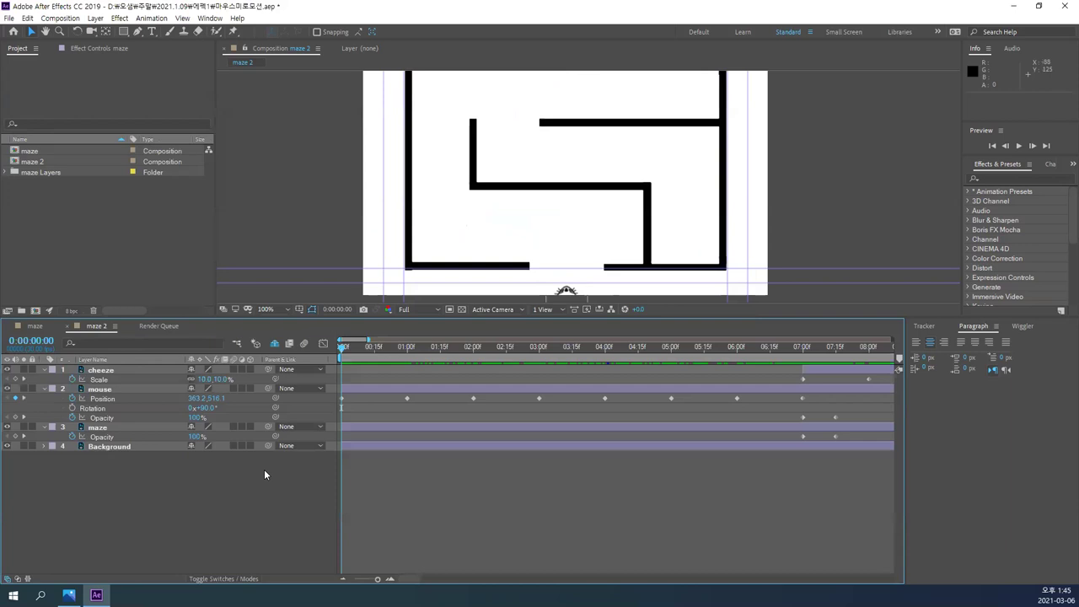
left_click(71, 18)
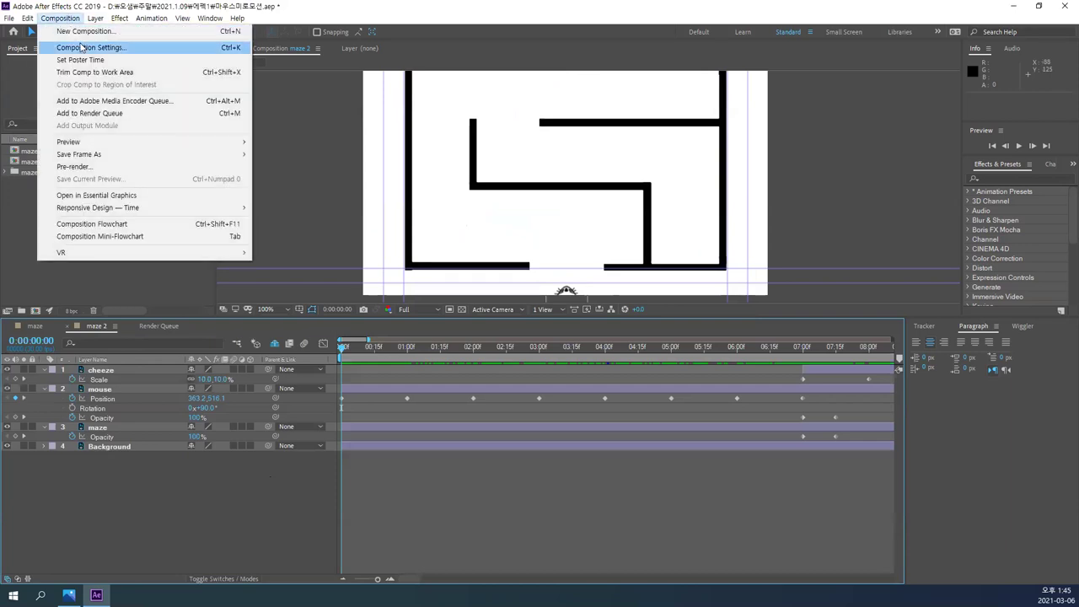
left_click(80, 48)
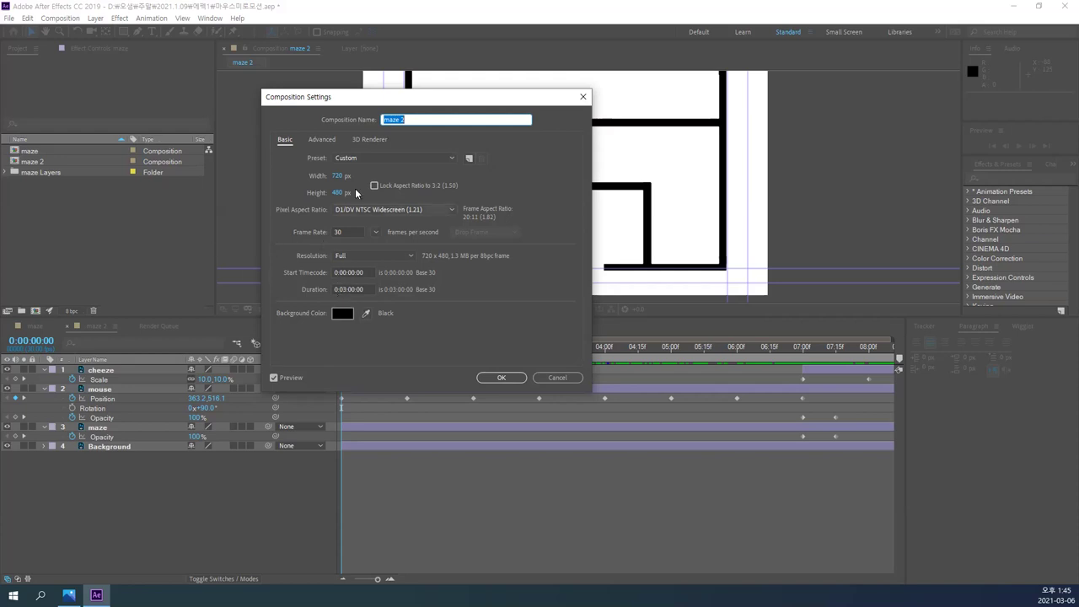
left_click(557, 377)
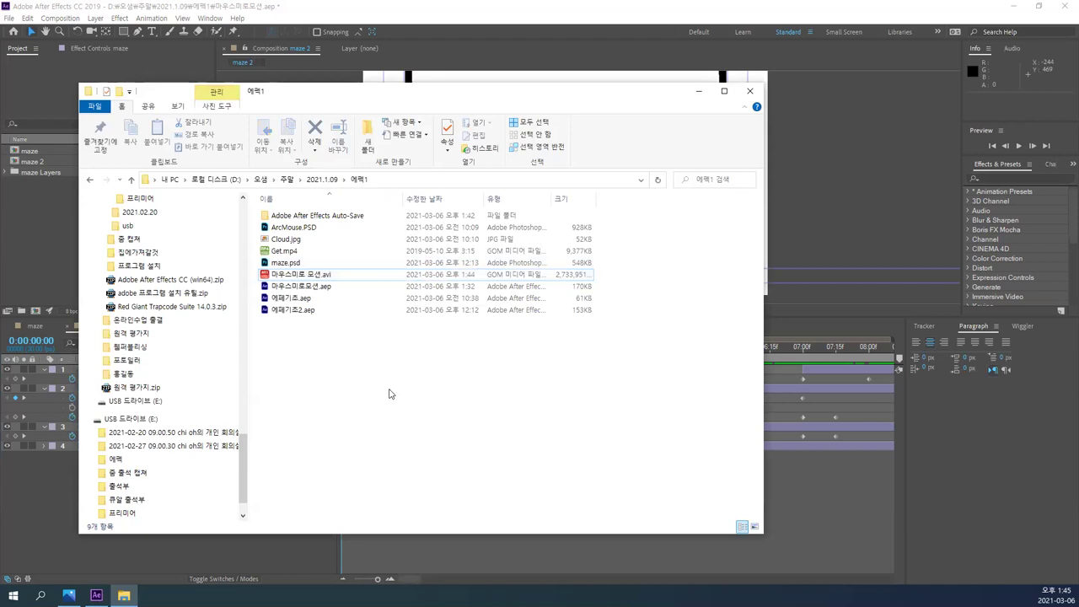
- Widen the name column in the 에펙1 folder and check the file size in the properties of 마우스미로 모션.avi
left_click_drag(405, 199, 462, 200)
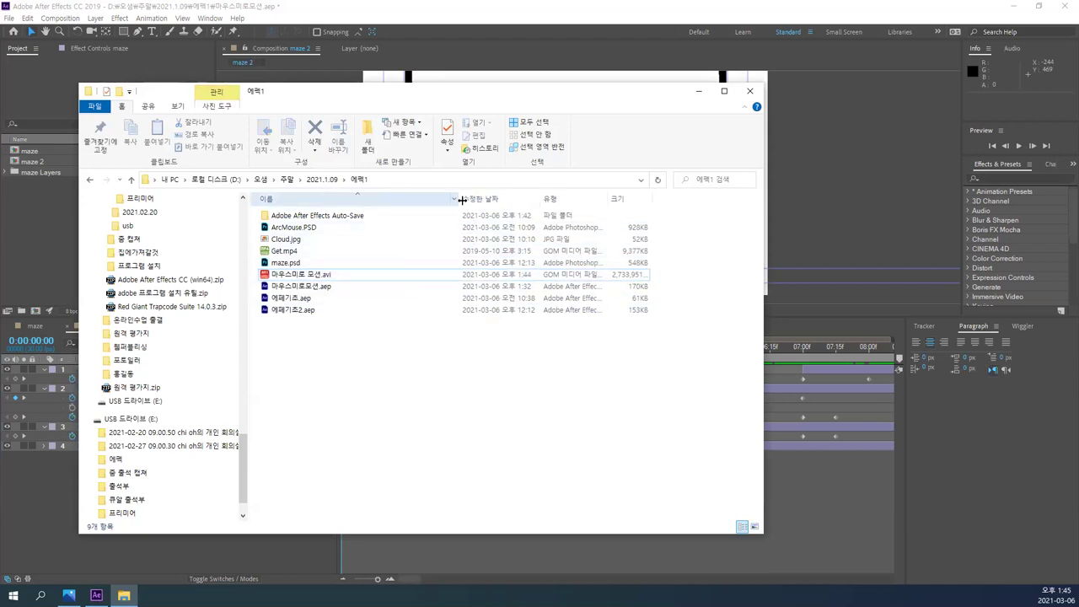
left_click(621, 276)
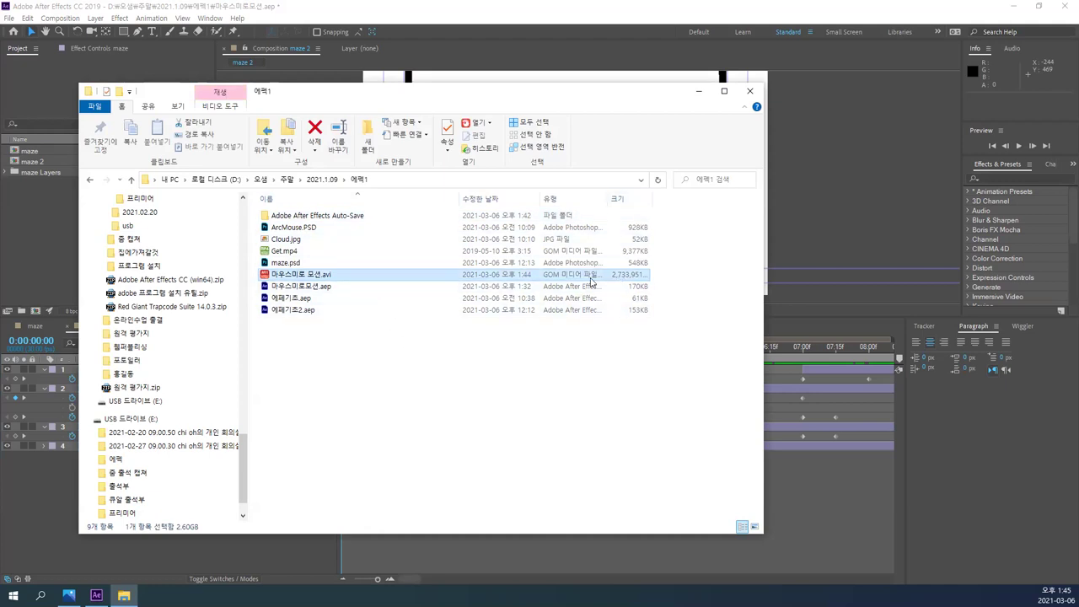
right_click(300, 276)
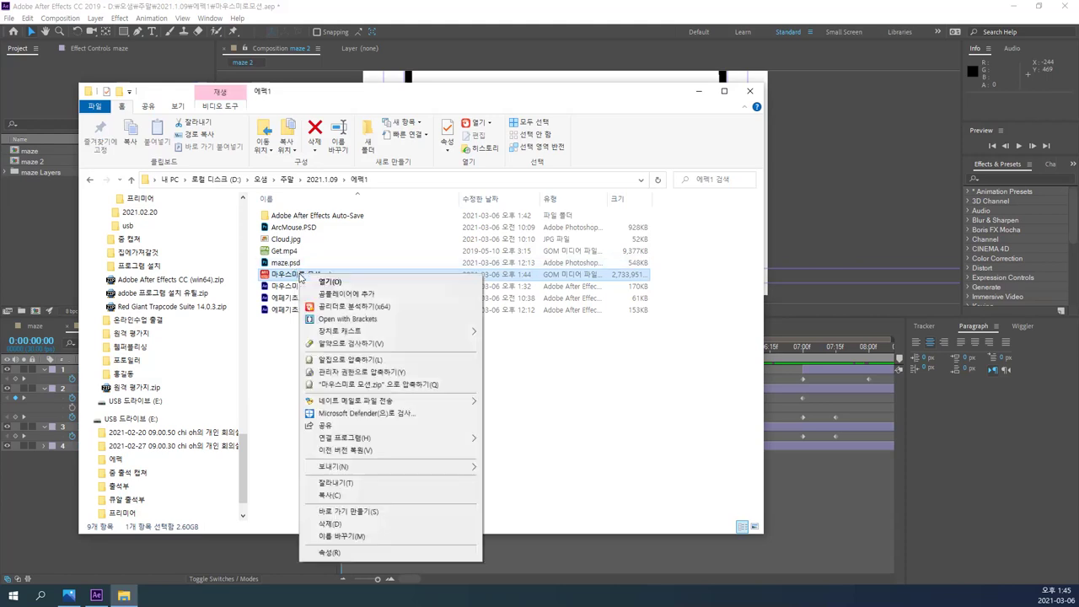
left_click(333, 552)
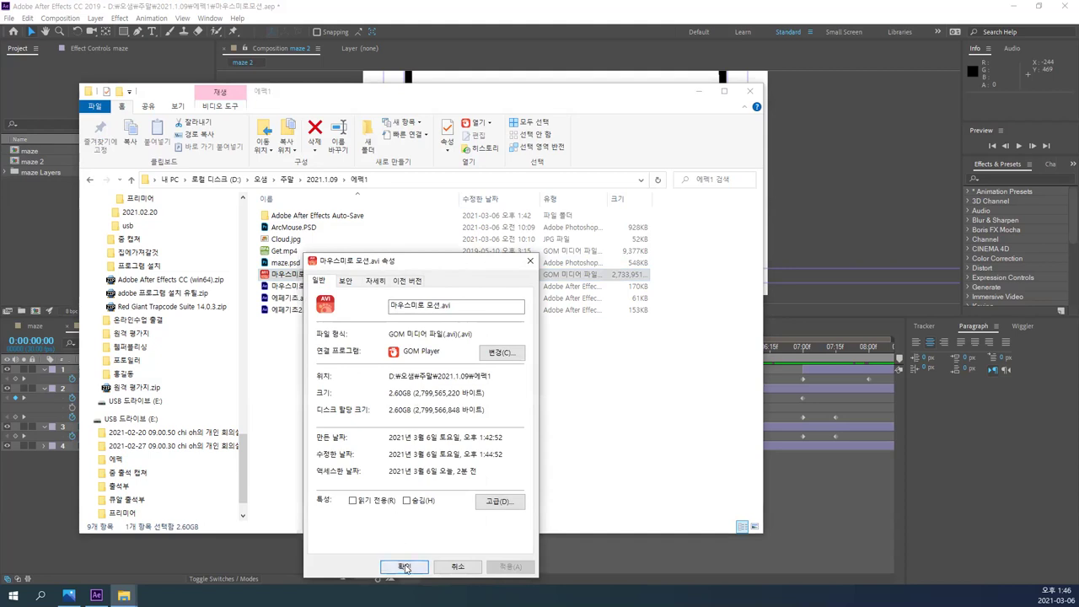
left_click(447, 569)
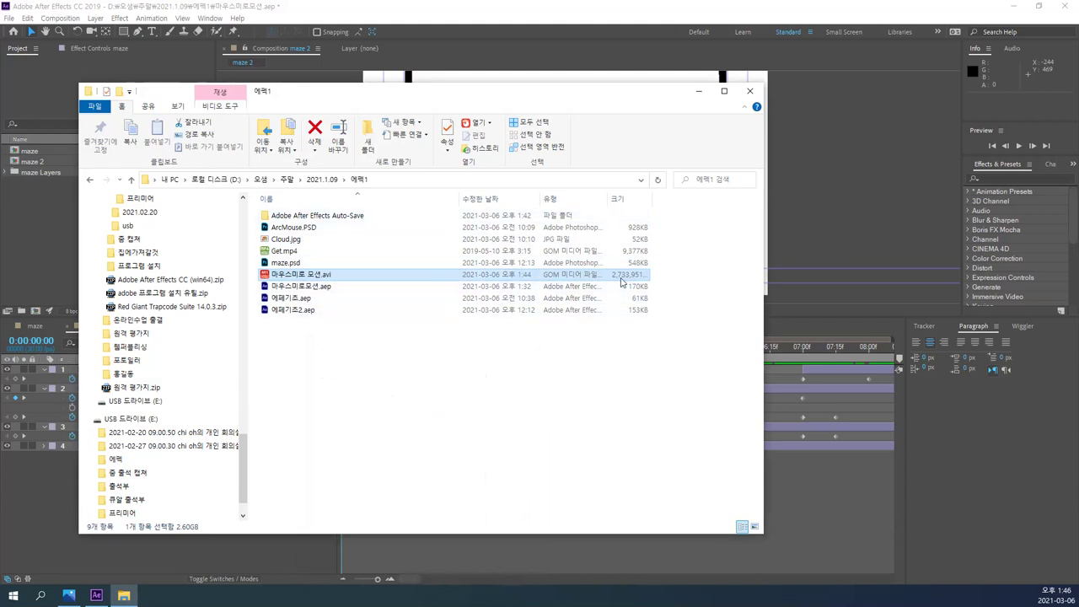
left_click(404, 403)
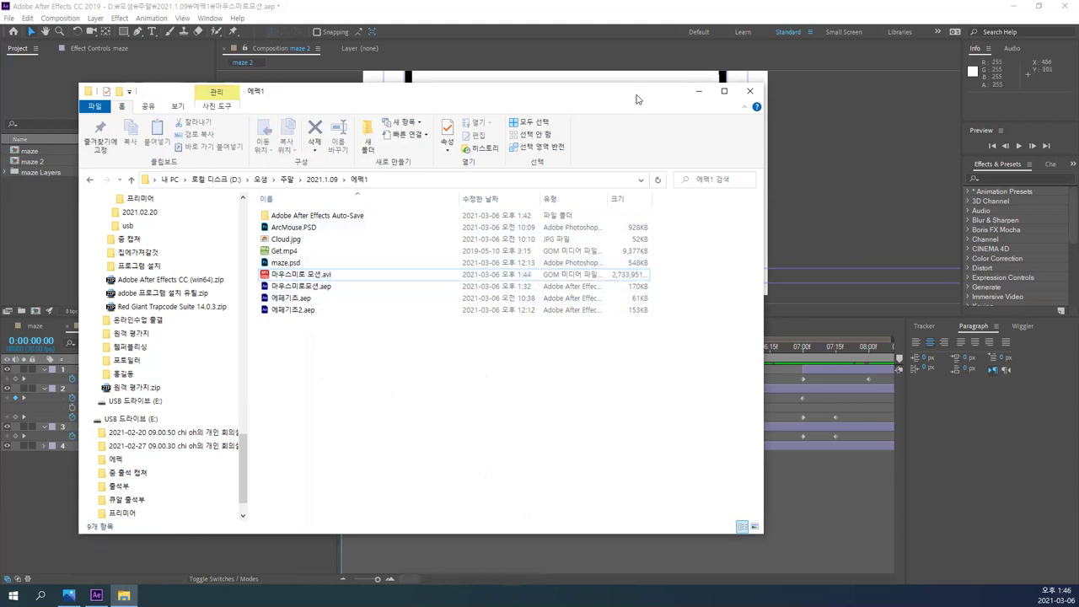
left_click_drag(637, 99, 620, 103)
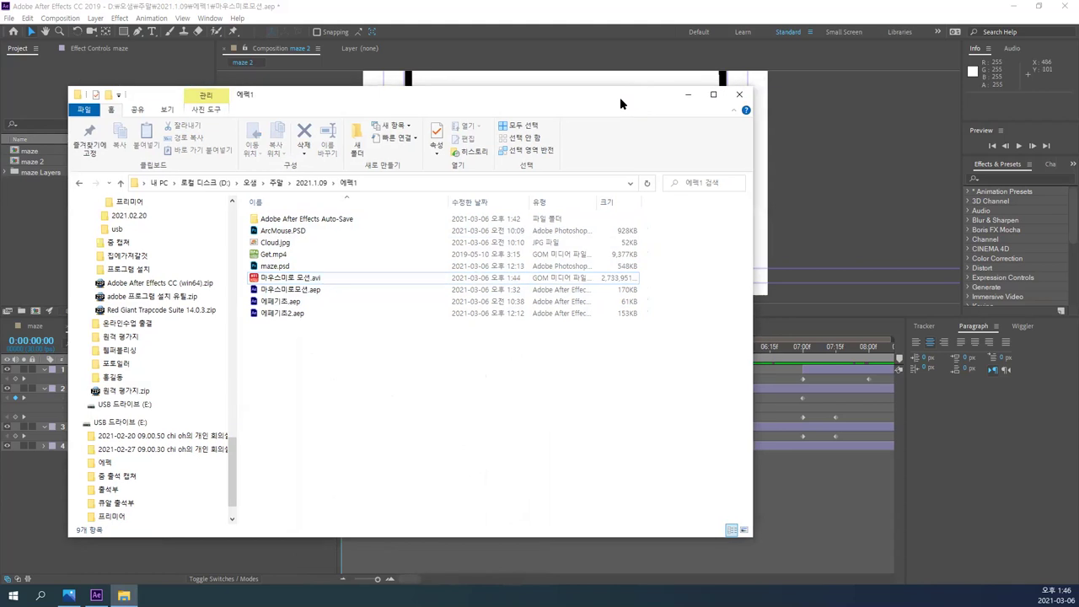
- Close the 에펙1 folder window and add the maze 2 composition to the render queue again
key("alt+F4")
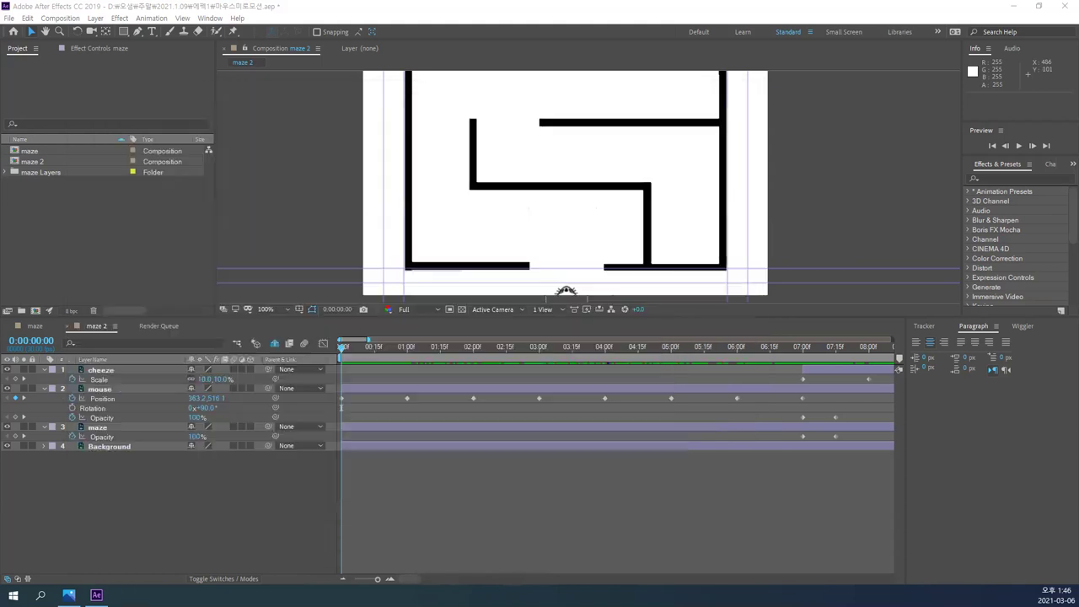
left_click(8, 21)
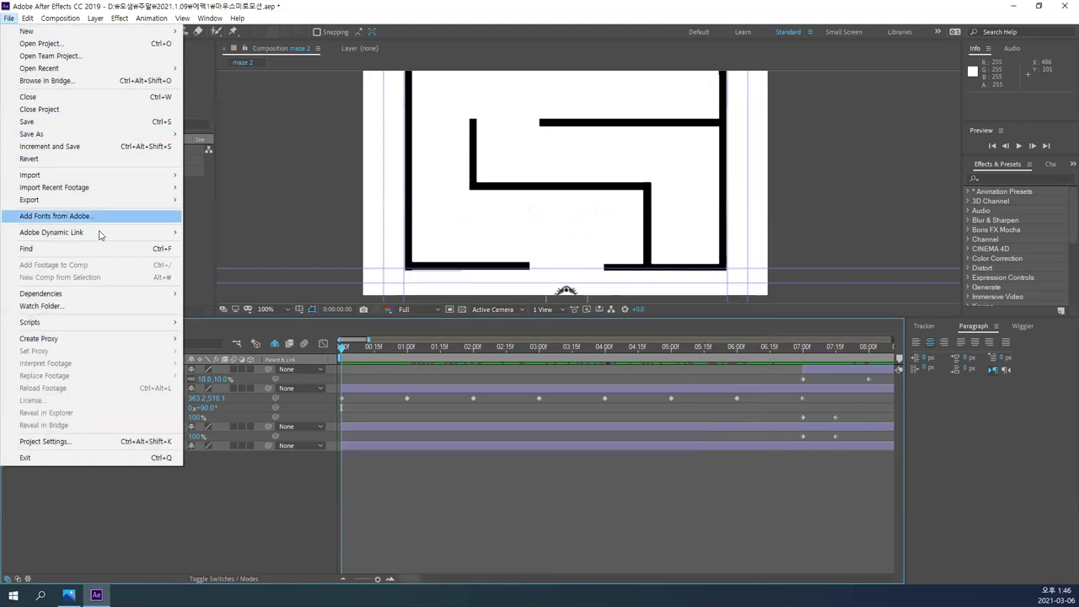
mouse_move(161, 200)
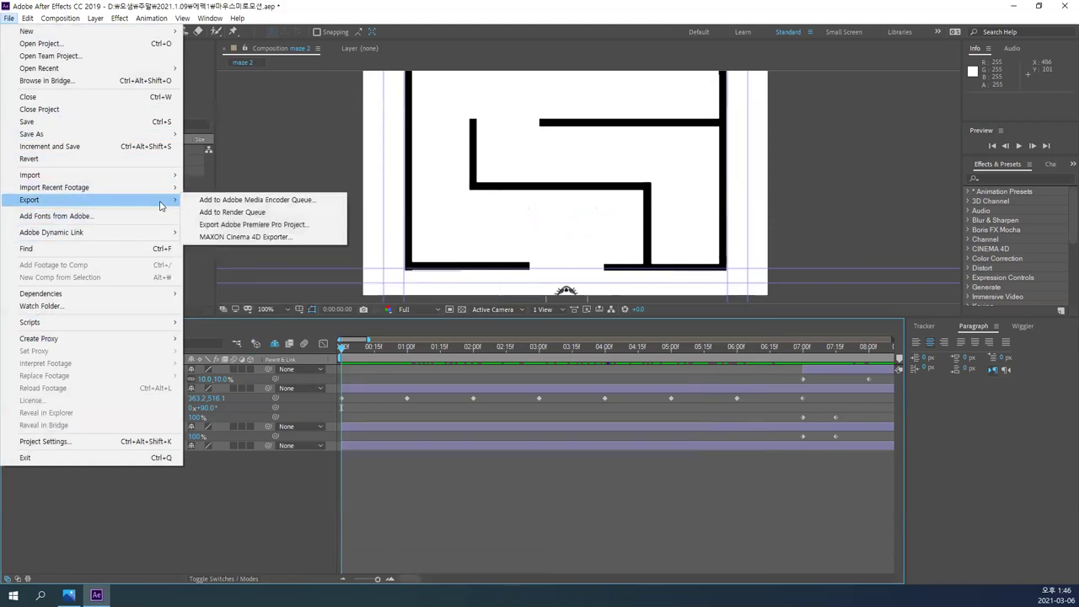
left_click(237, 214)
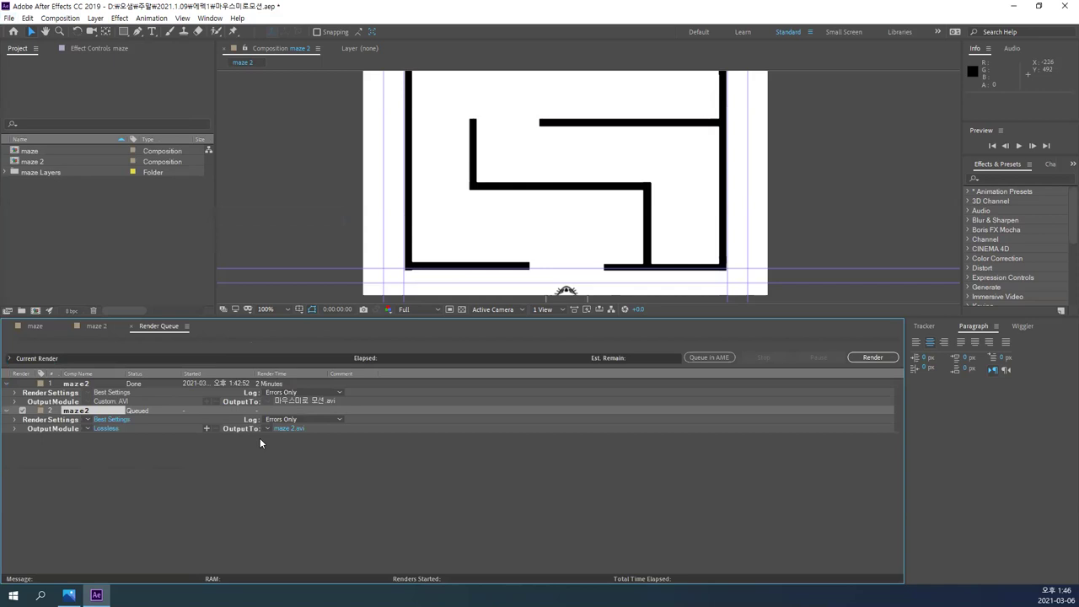
- Review the output format choices and the AVI video codec options for the newly queued maze 2 render
left_click(107, 429)
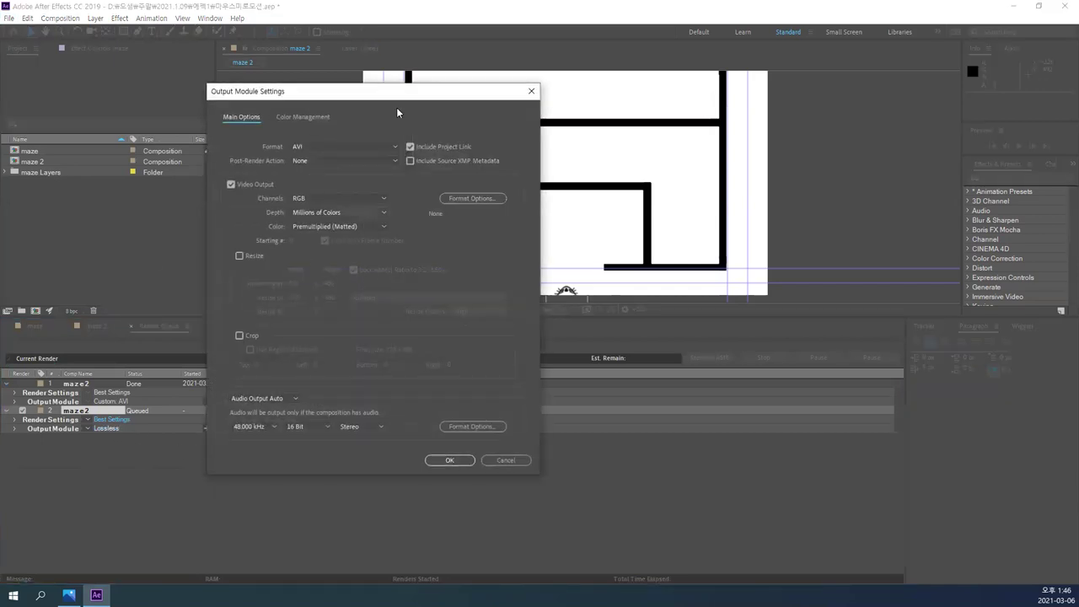
left_click(392, 142)
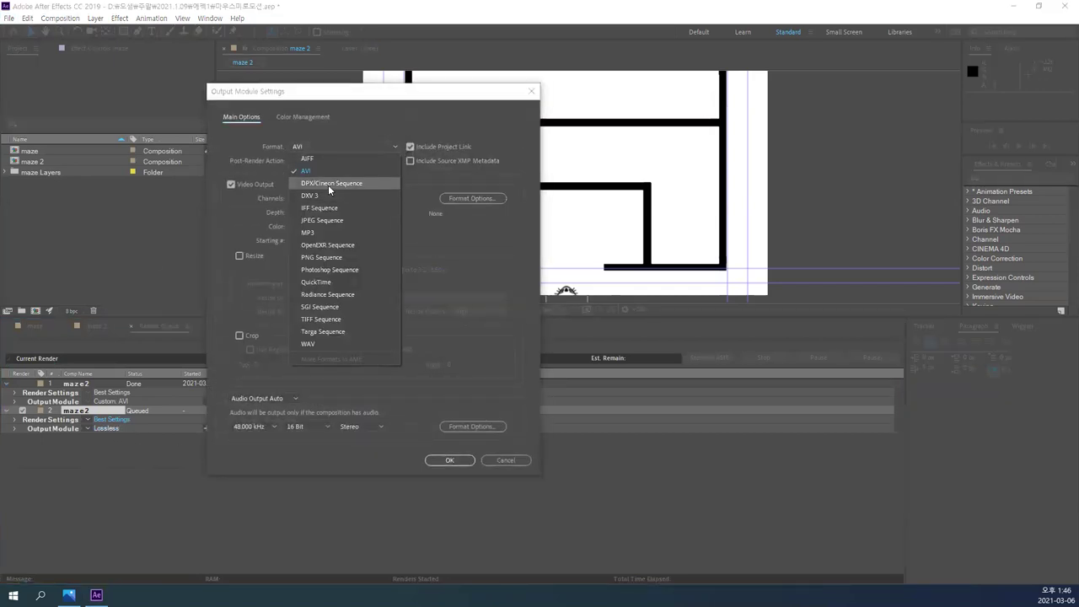
left_click(514, 134)
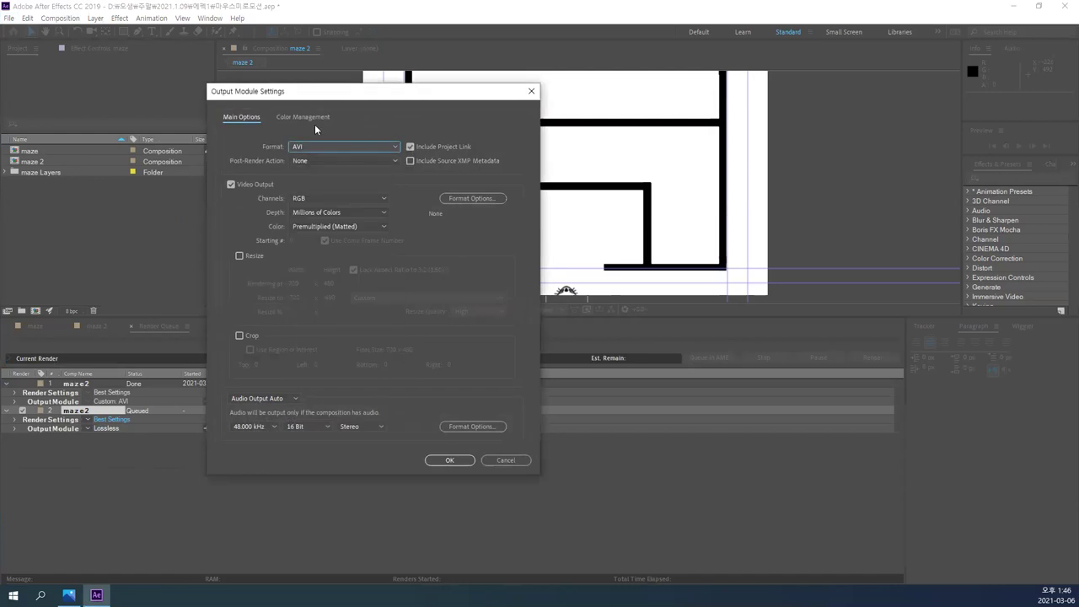
left_click(472, 198)
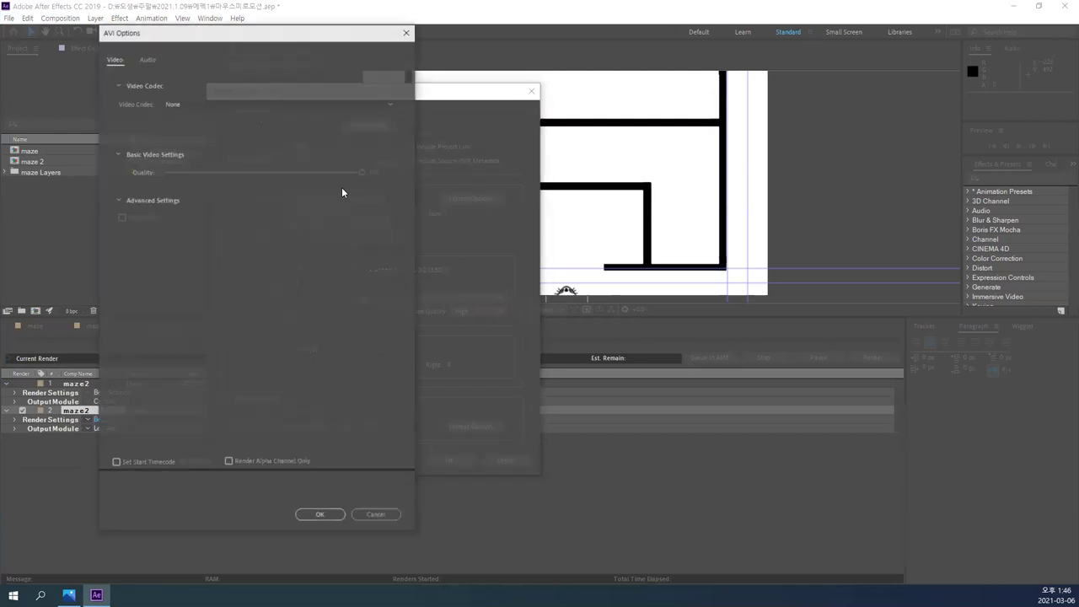
left_click(229, 104)
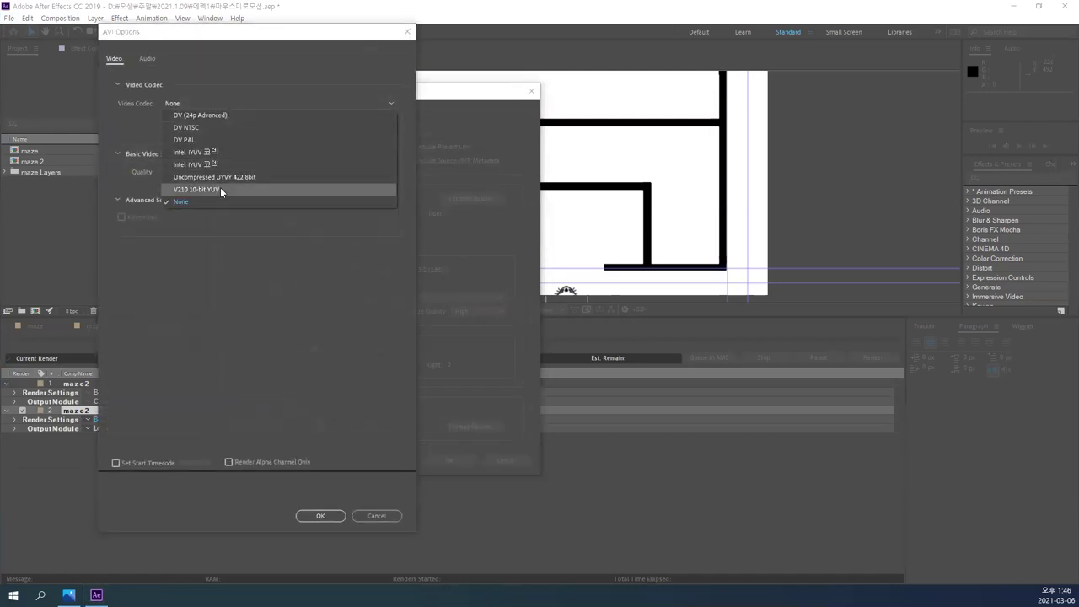